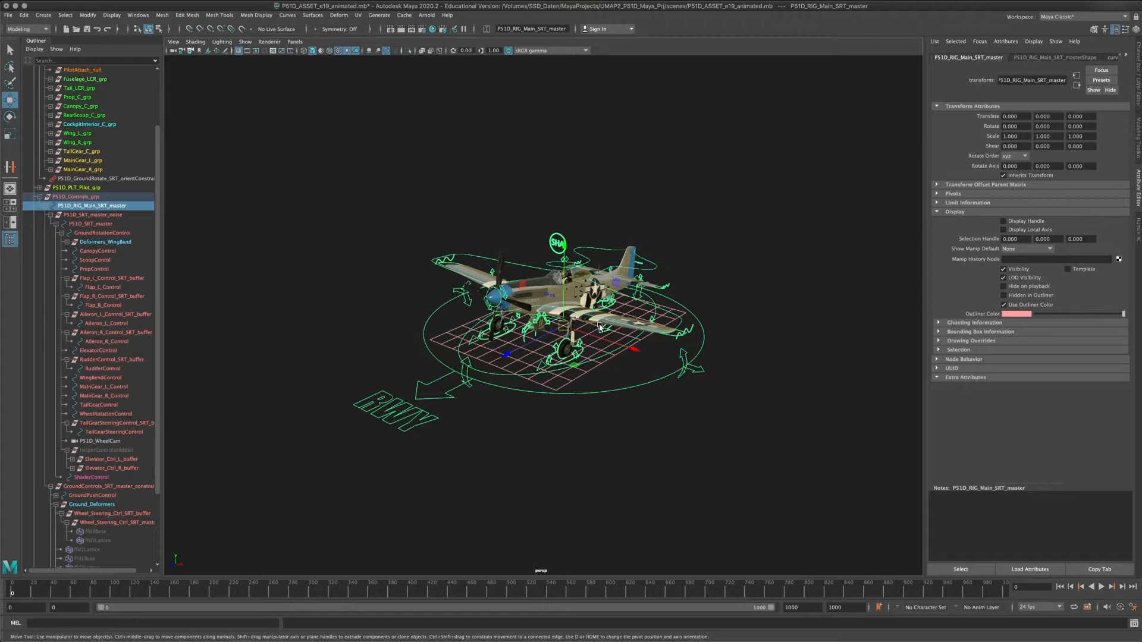
- Try rotating the whole aircraft around its vertical axis with the main rig control, and undo the rotation
{"action": "key", "text": "r"}
{"action": "key", "text": "e"}
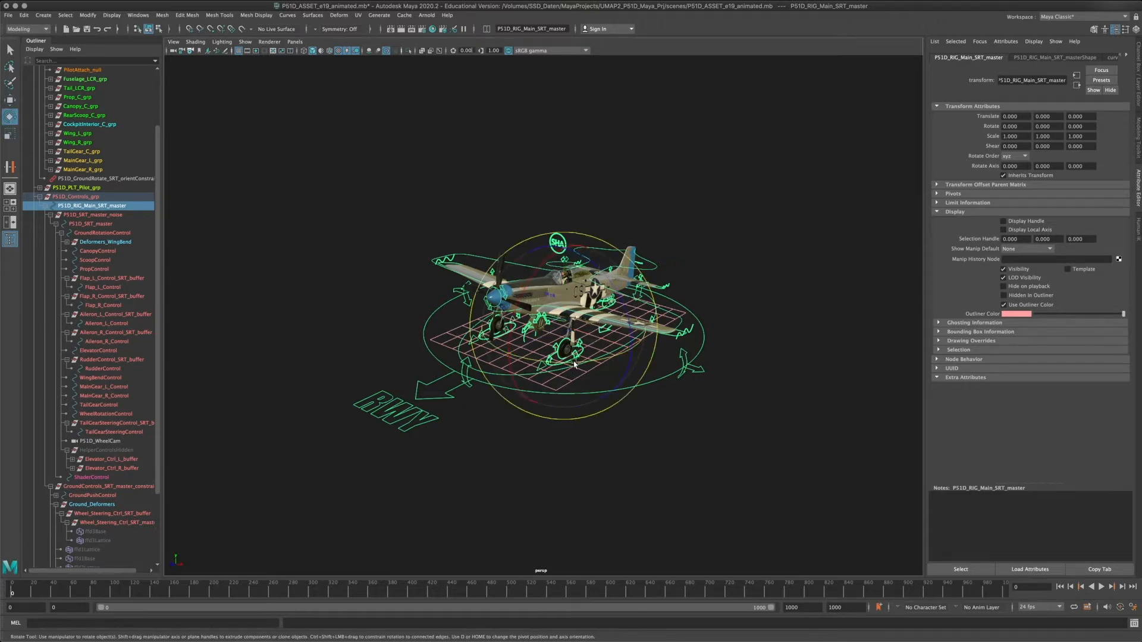
{"action": "left_click_drag", "start_coordinate": [595, 351], "coordinate": [392, 356]}
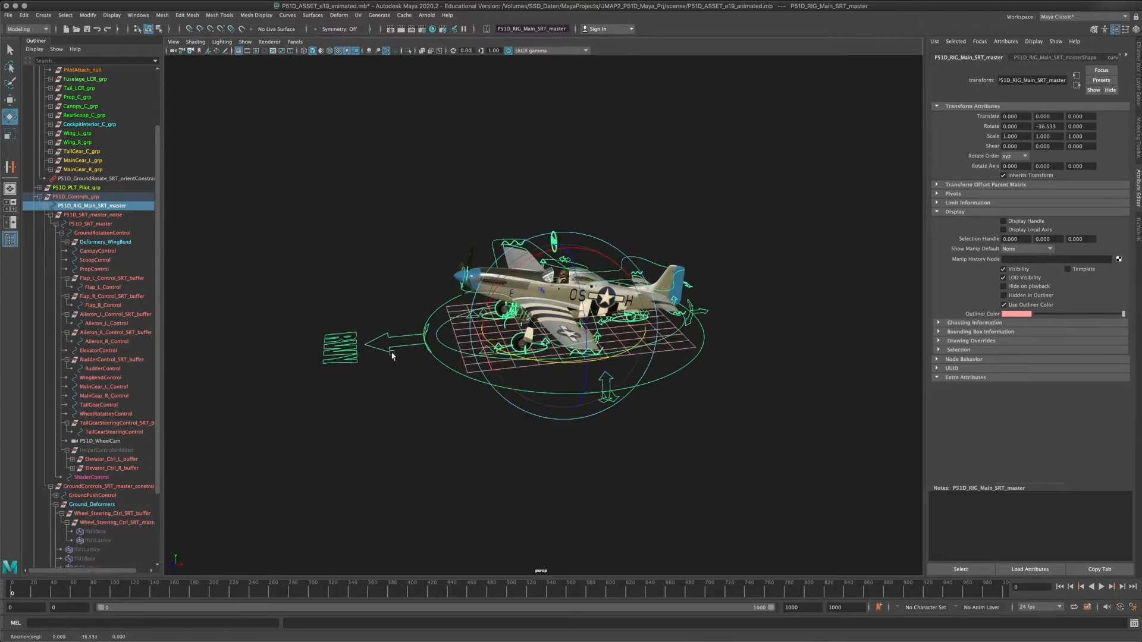
{"action": "left_click_drag", "start_coordinate": [379, 417], "coordinate": [540, 433], "text": "alt"}
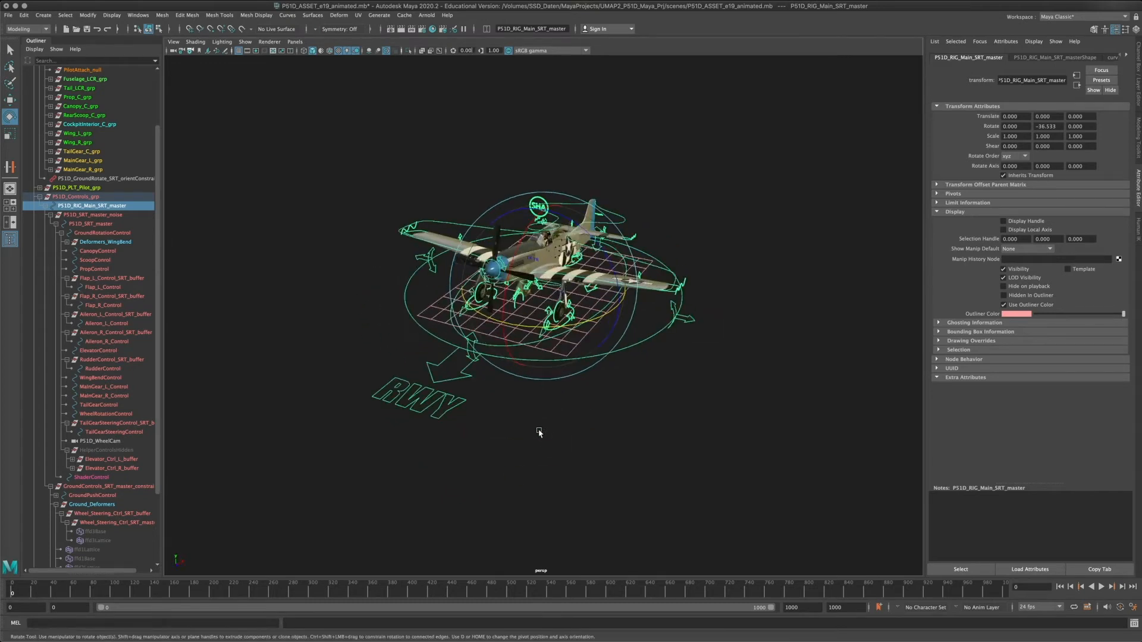
{"action": "key", "text": "super+z"}
- Deselect the main rig control and show the aircraft in the orthographic side view
{"action": "left_click_drag", "start_coordinate": [624, 387], "coordinate": [550, 381], "text": "alt"}
{"action": "middle_click_drag", "start_coordinate": [515, 365], "coordinate": [500, 423], "text": "alt"}
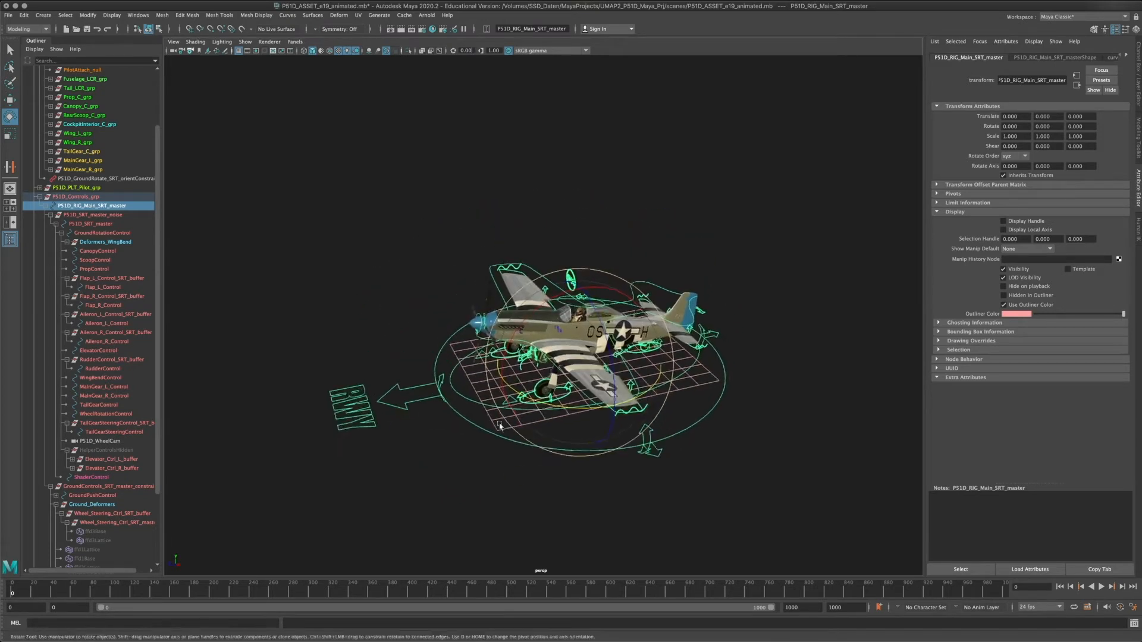
{"action": "scroll", "coordinate": [506, 430], "scroll_direction": "up", "scroll_amount": 3}
{"action": "left_click_drag", "start_coordinate": [514, 435], "coordinate": [486, 364], "text": "alt"}
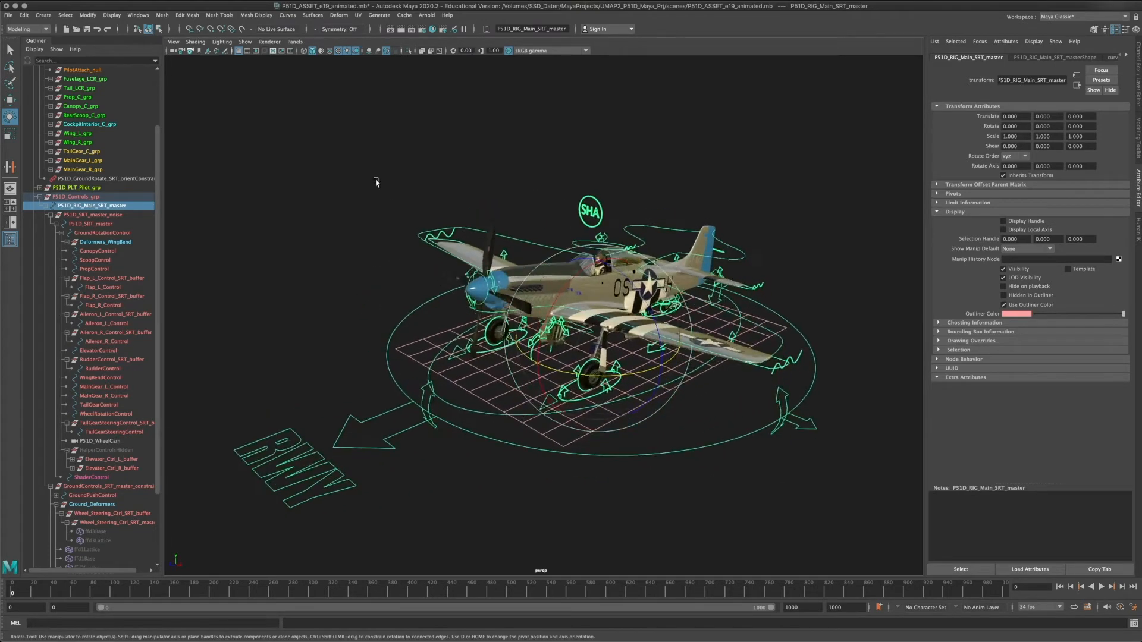
{"action": "left_click", "coordinate": [378, 182]}
{"action": "left_click", "coordinate": [296, 42]}
{"action": "mouse_move", "coordinate": [357, 69]}
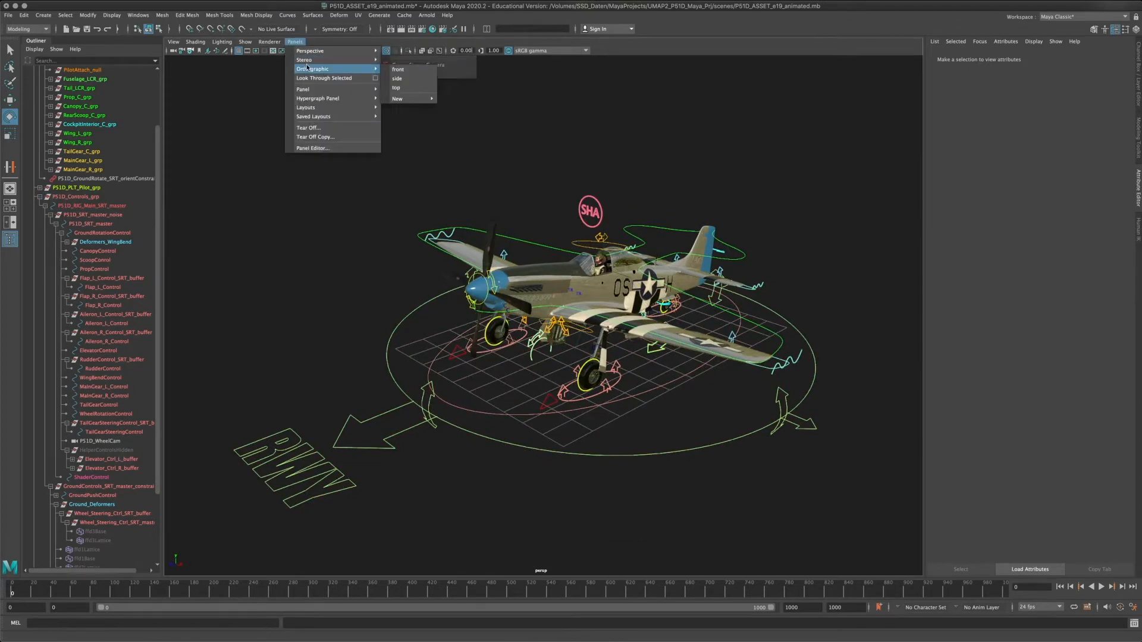
{"action": "left_click", "coordinate": [428, 77]}
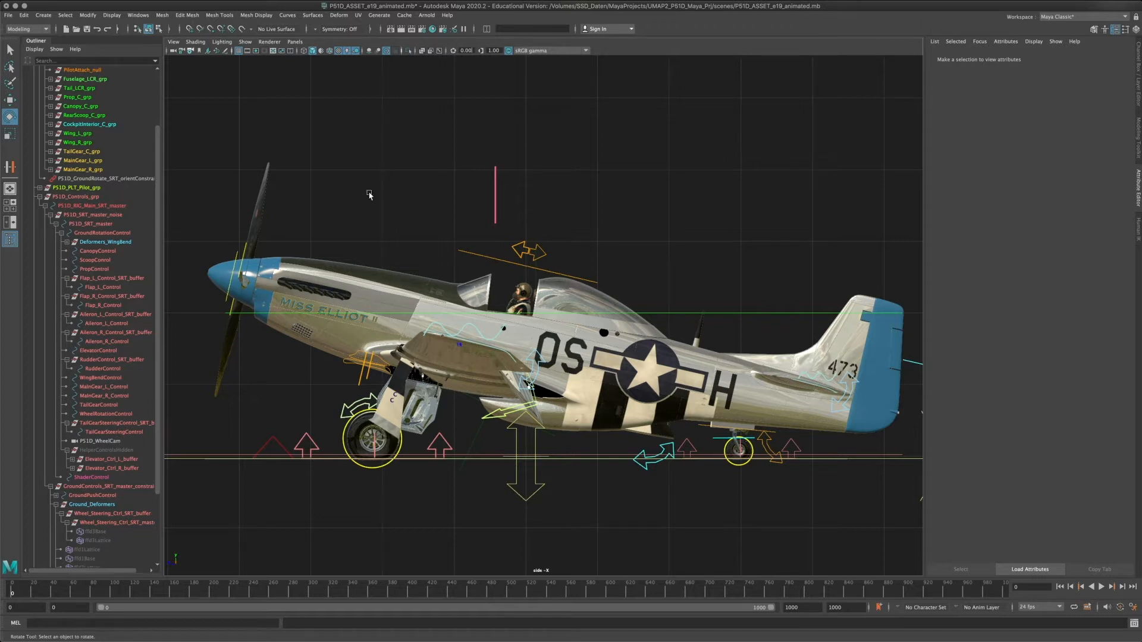
- Show the aircraft in the orthographic front view with both wings and all rig controls framed
{"action": "left_click", "coordinate": [295, 41]}
{"action": "mouse_move", "coordinate": [328, 71]}
{"action": "left_click", "coordinate": [405, 70]}
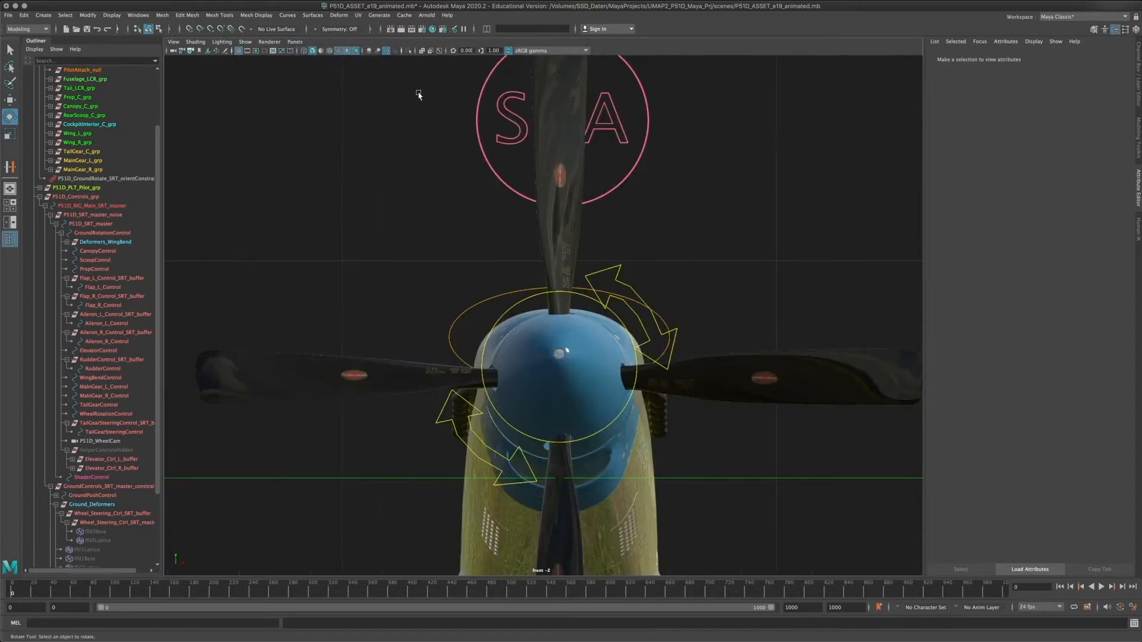
{"action": "key", "text": "a"}
{"action": "scroll", "coordinate": [524, 304], "scroll_direction": "up", "scroll_amount": 5}
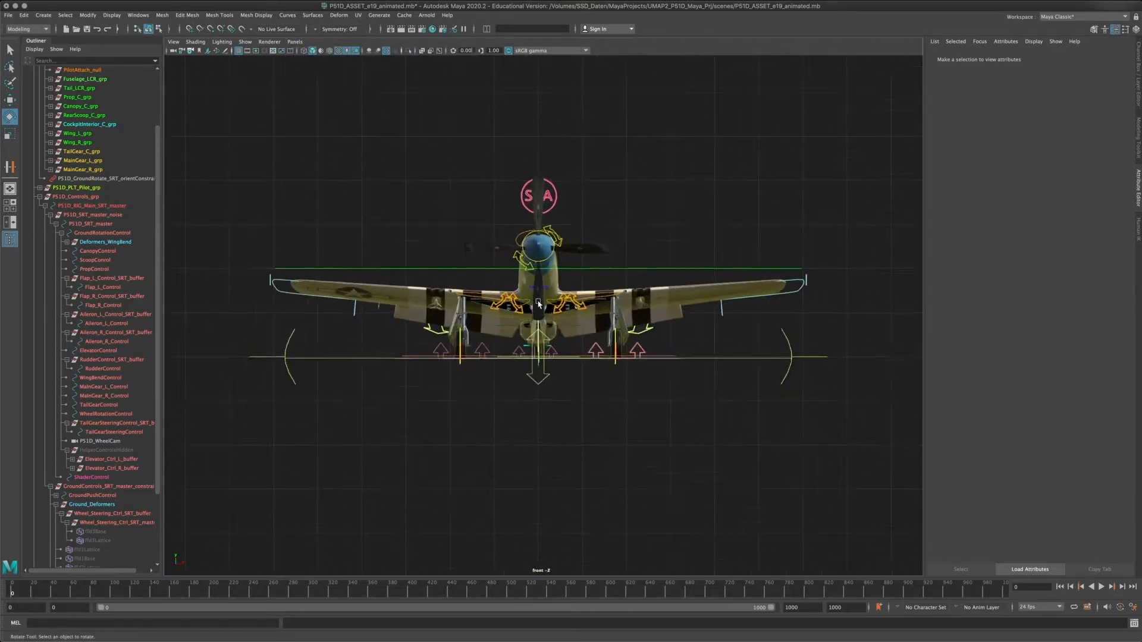
{"action": "middle_click_drag", "start_coordinate": [524, 304], "coordinate": [533, 313], "text": "alt"}
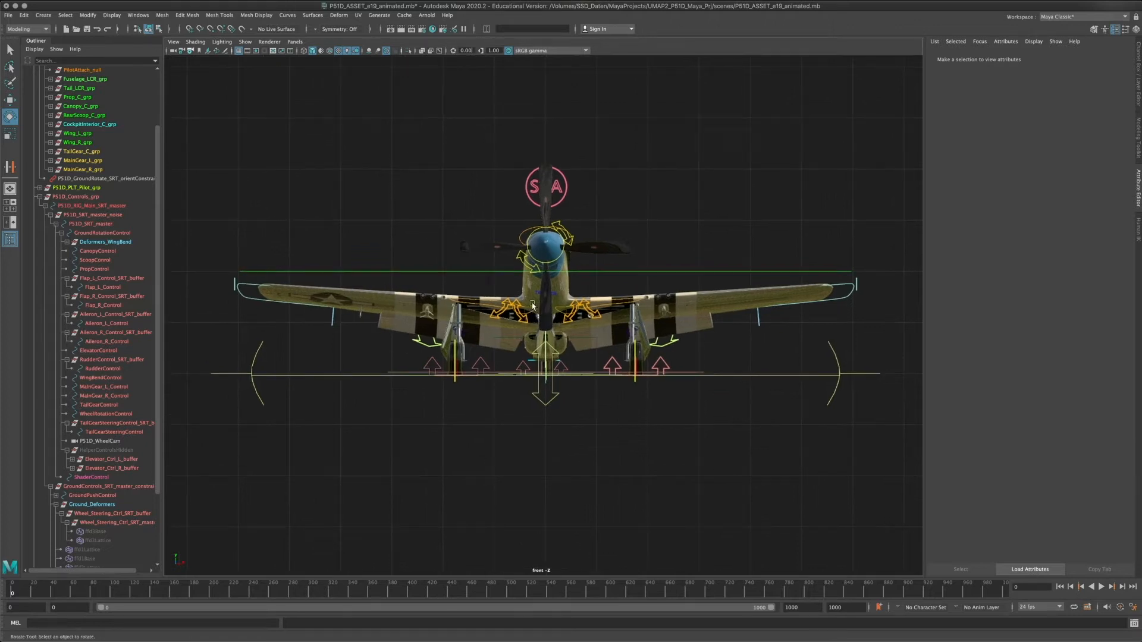
{"action": "scroll", "coordinate": [533, 306], "scroll_direction": "up", "scroll_amount": 3}
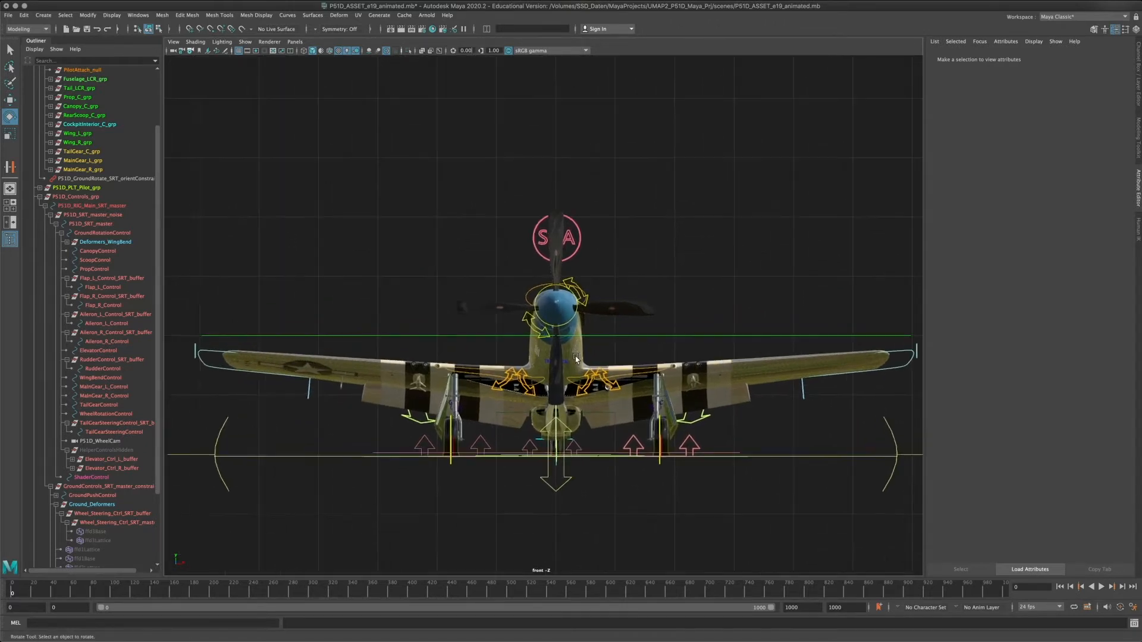
{"action": "middle_click_drag", "start_coordinate": [555, 350], "coordinate": [586, 352], "text": "alt"}
- Show the orthographic side view again and return the viewport to the perspective camera
{"action": "left_click", "coordinate": [295, 42]}
{"action": "mouse_move", "coordinate": [333, 69]}
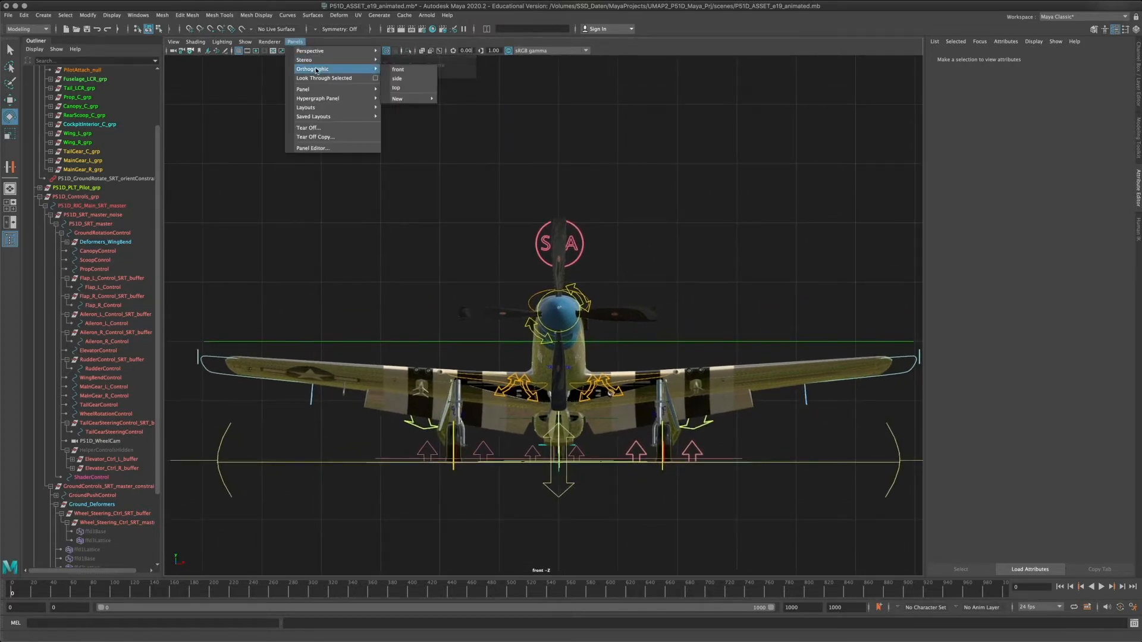
{"action": "left_click", "coordinate": [407, 78]}
{"action": "left_click", "coordinate": [295, 42]}
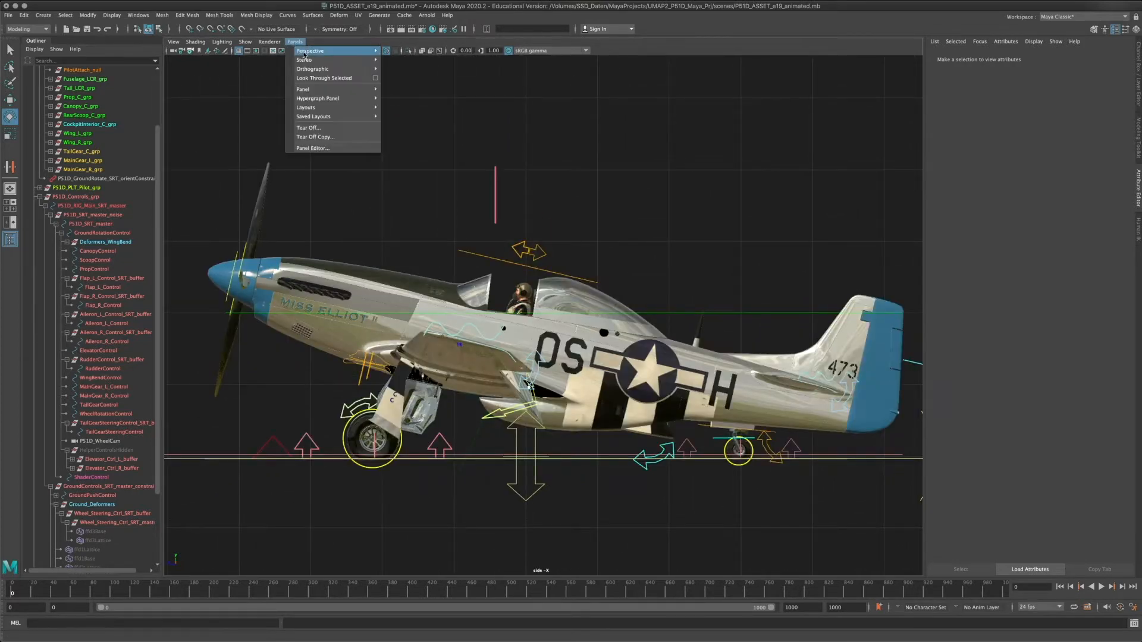
{"action": "left_click", "coordinate": [417, 78]}
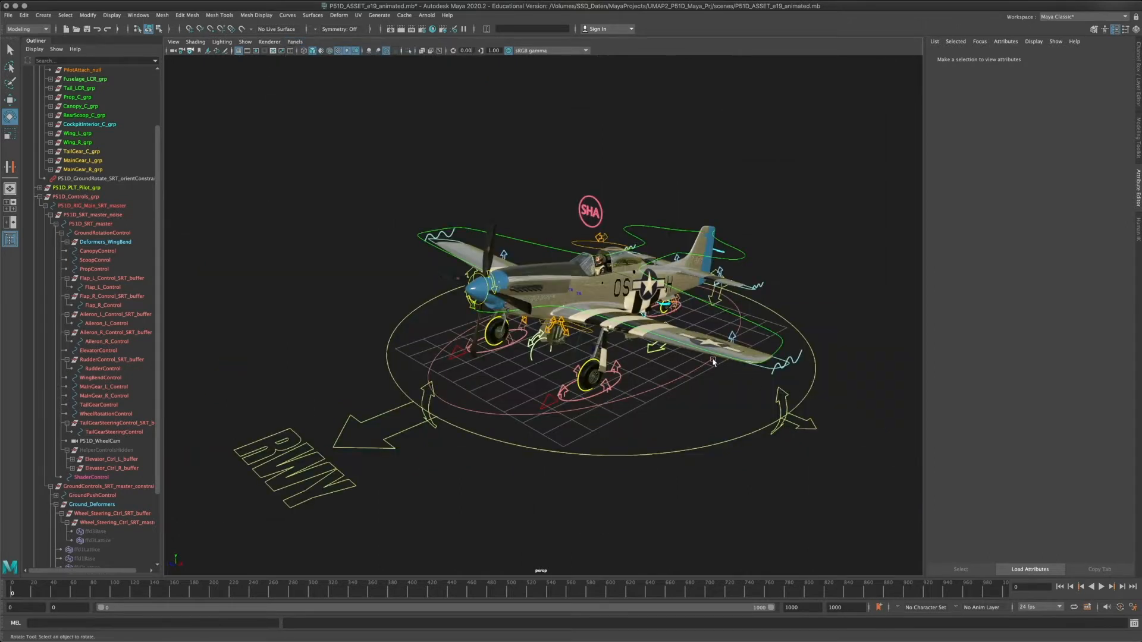
- Rotate the aircraft to about -49.7 degrees around Y with the main rig control, and deselect it
{"action": "middle_click_drag", "start_coordinate": [714, 362], "coordinate": [677, 354], "text": "alt"}
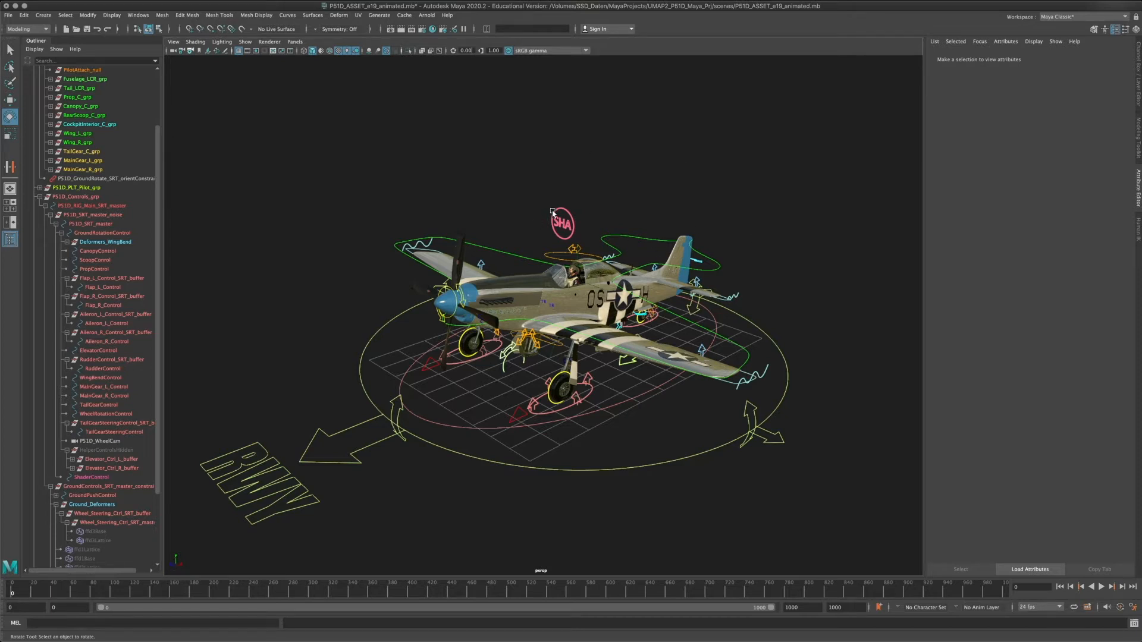
{"action": "left_click_drag", "start_coordinate": [561, 257], "coordinate": [431, 434], "text": "alt"}
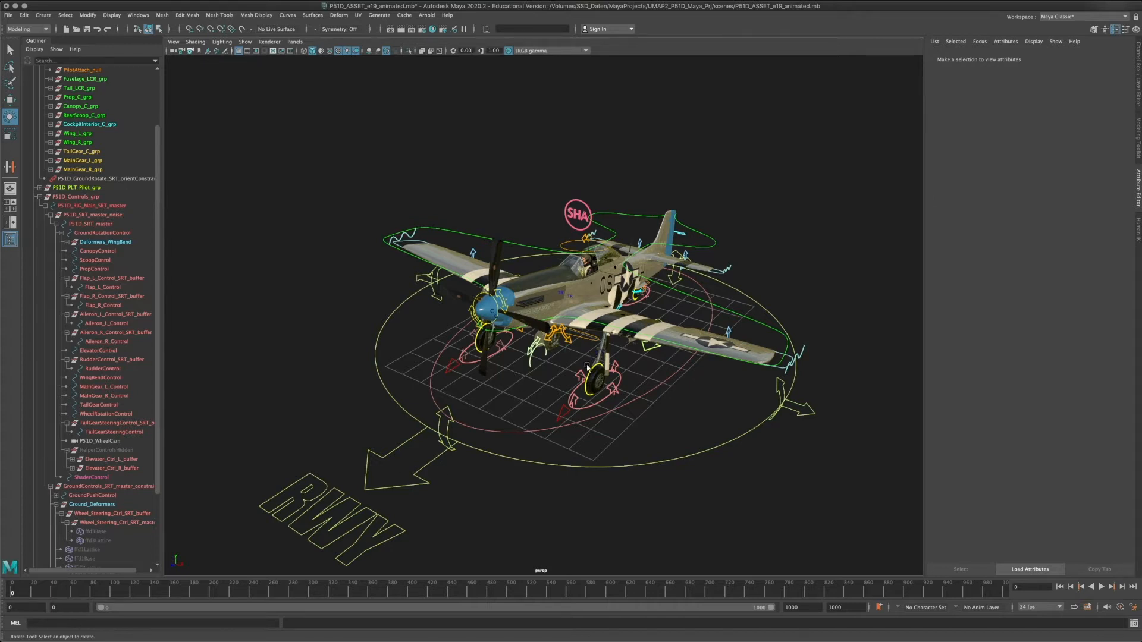
{"action": "scroll", "coordinate": [585, 367], "scroll_direction": "up", "scroll_amount": 5}
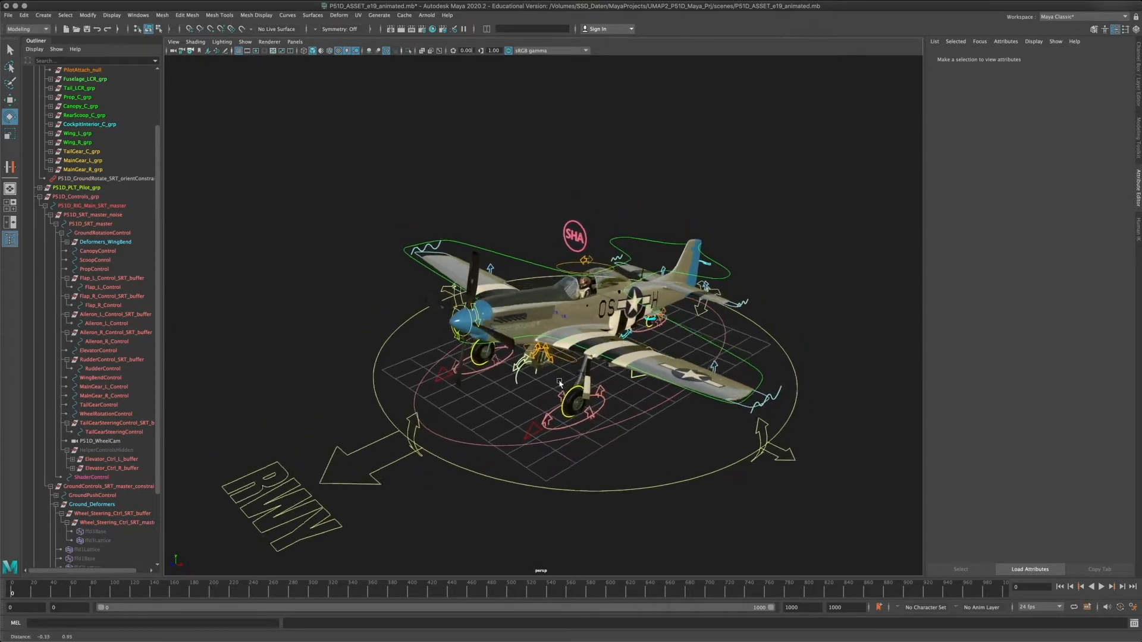
{"action": "middle_click_drag", "start_coordinate": [575, 389], "coordinate": [573, 361], "text": "alt"}
{"action": "right_click_drag", "start_coordinate": [573, 361], "coordinate": [564, 375], "text": "alt"}
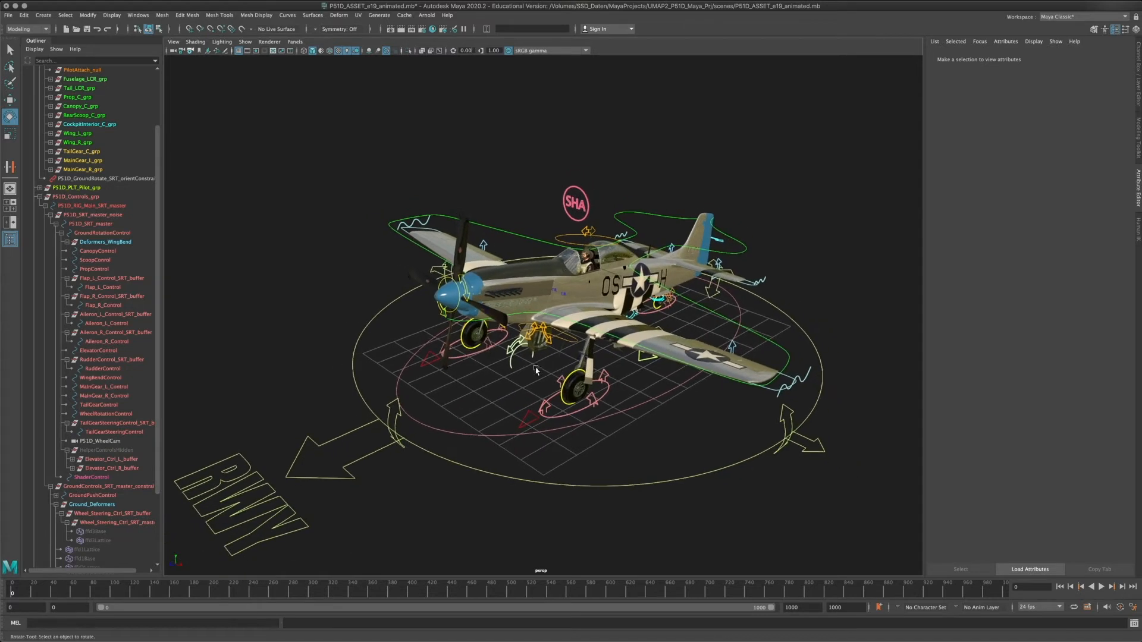
{"action": "left_click_drag", "start_coordinate": [536, 369], "coordinate": [418, 391], "text": "alt"}
{"action": "left_click", "coordinate": [567, 421]}
{"action": "right_click_drag", "start_coordinate": [567, 423], "coordinate": [543, 408], "text": "alt"}
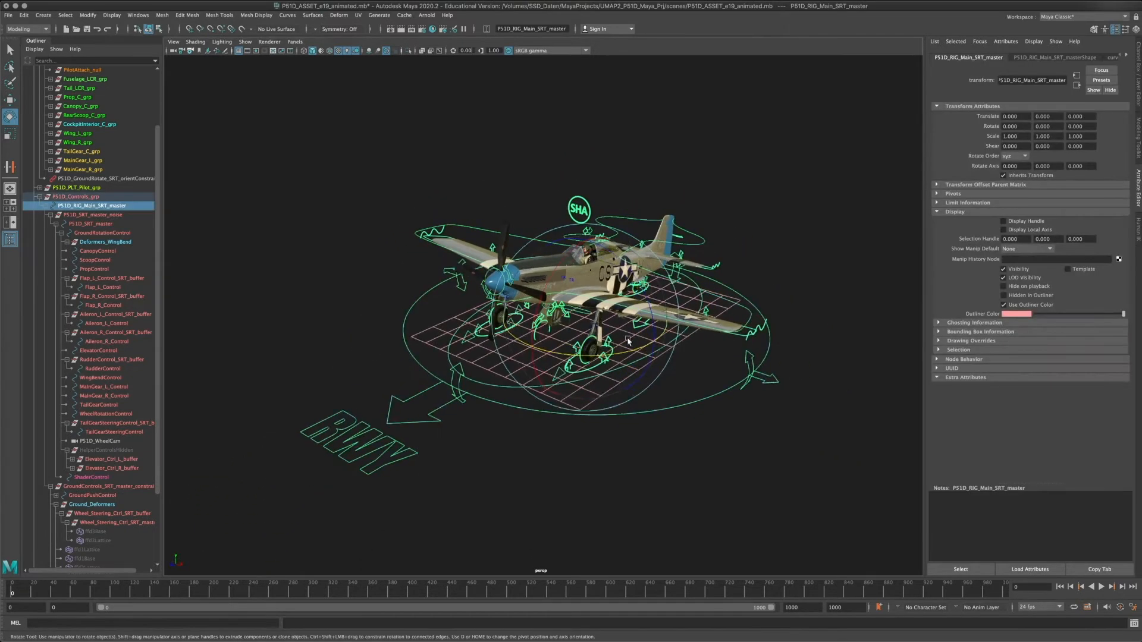
{"action": "left_click_drag", "start_coordinate": [610, 351], "coordinate": [542, 356]}
{"action": "left_click", "coordinate": [349, 273]}
- Reset the main rig control's Y rotation to 0 and deselect the control
{"action": "middle_click_drag", "start_coordinate": [351, 274], "coordinate": [447, 287], "text": "alt"}
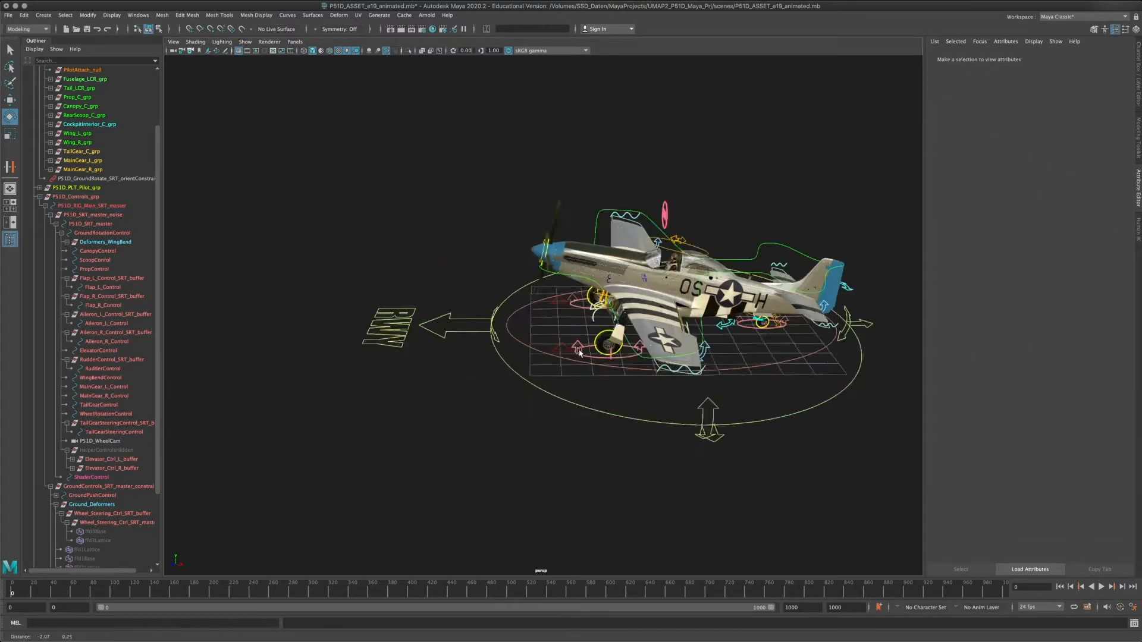
{"action": "right_click_drag", "start_coordinate": [446, 287], "coordinate": [652, 400], "text": "alt"}
{"action": "left_click_drag", "start_coordinate": [653, 401], "coordinate": [731, 363], "text": "alt"}
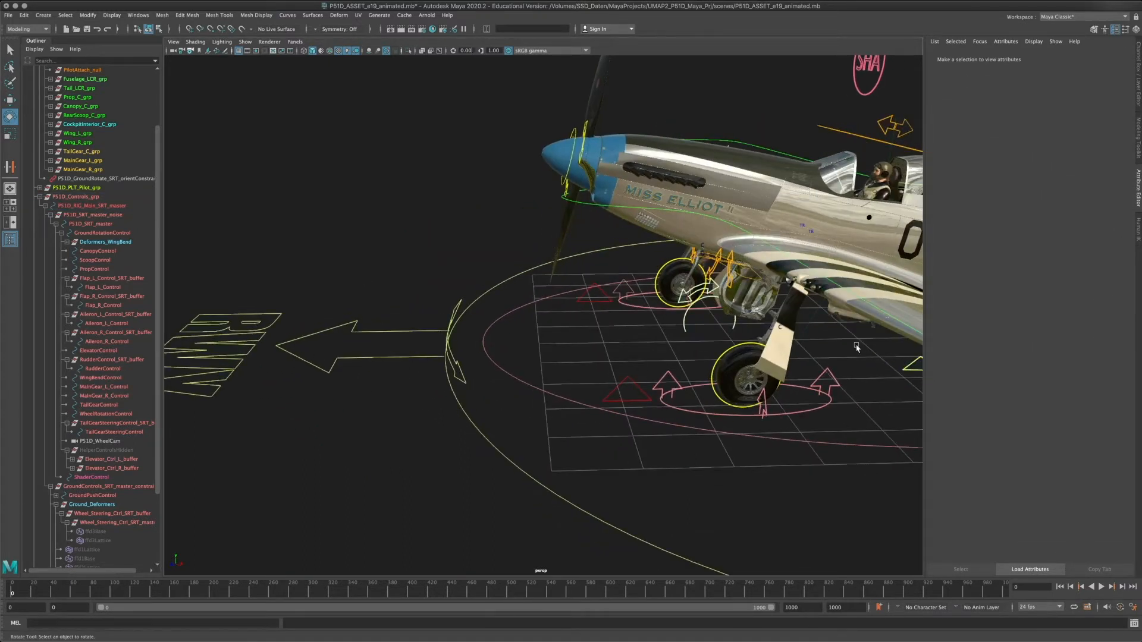
{"action": "right_click_drag", "start_coordinate": [581, 357], "coordinate": [416, 352], "text": "alt"}
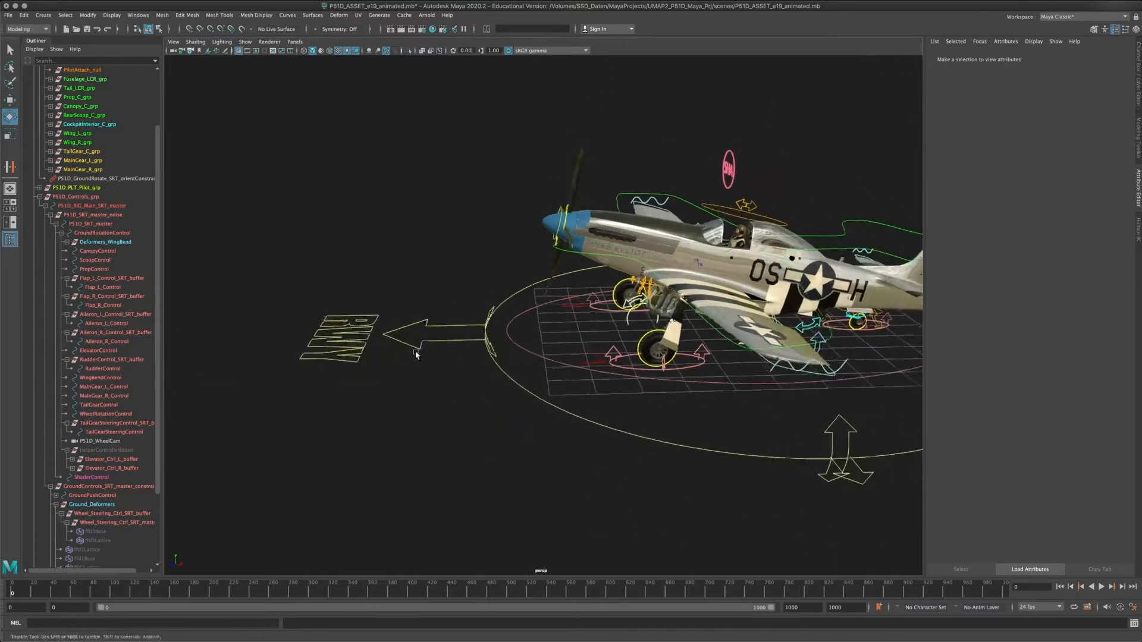
{"action": "left_click_drag", "start_coordinate": [416, 351], "coordinate": [433, 360], "text": "alt"}
{"action": "left_click", "coordinate": [484, 358]}
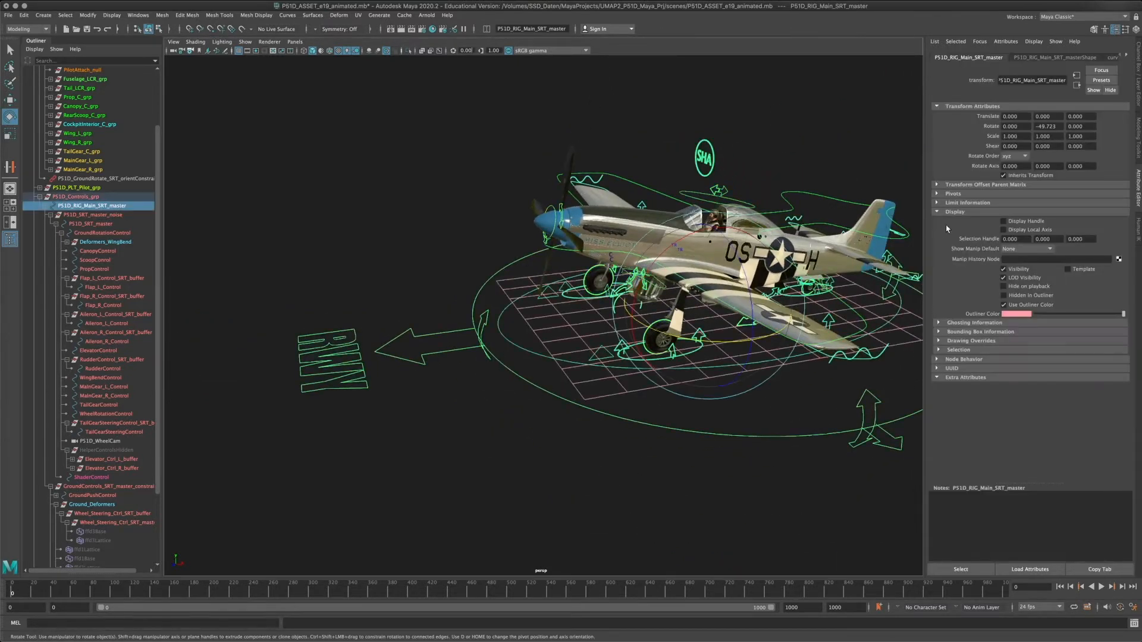
{"action": "left_click_drag", "start_coordinate": [1061, 128], "coordinate": [1033, 128]}
{"action": "type", "text": "0"}
{"action": "key", "text": "Return"}
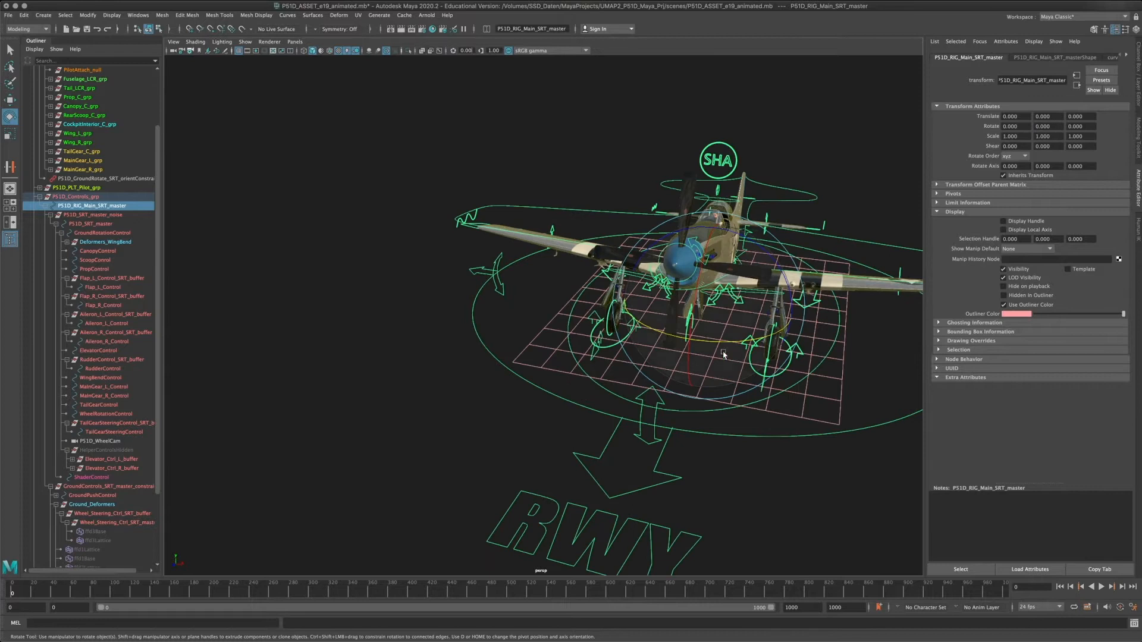
{"action": "middle_click_drag", "start_coordinate": [724, 355], "coordinate": [611, 361], "text": "alt"}
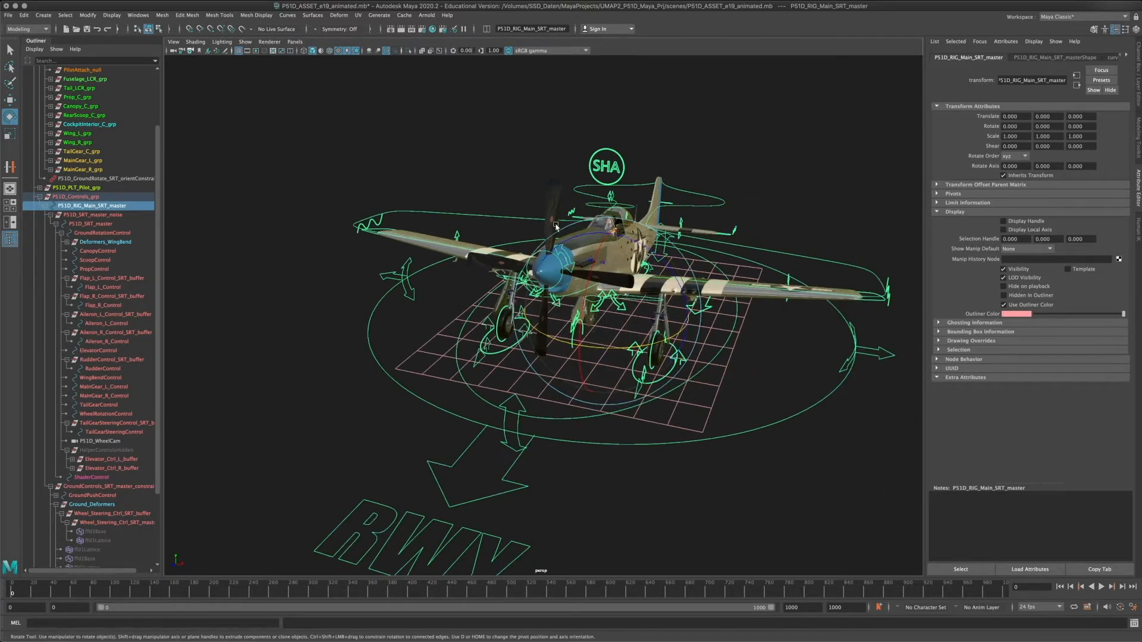
{"action": "left_click_drag", "start_coordinate": [683, 230], "coordinate": [633, 275], "text": "alt"}
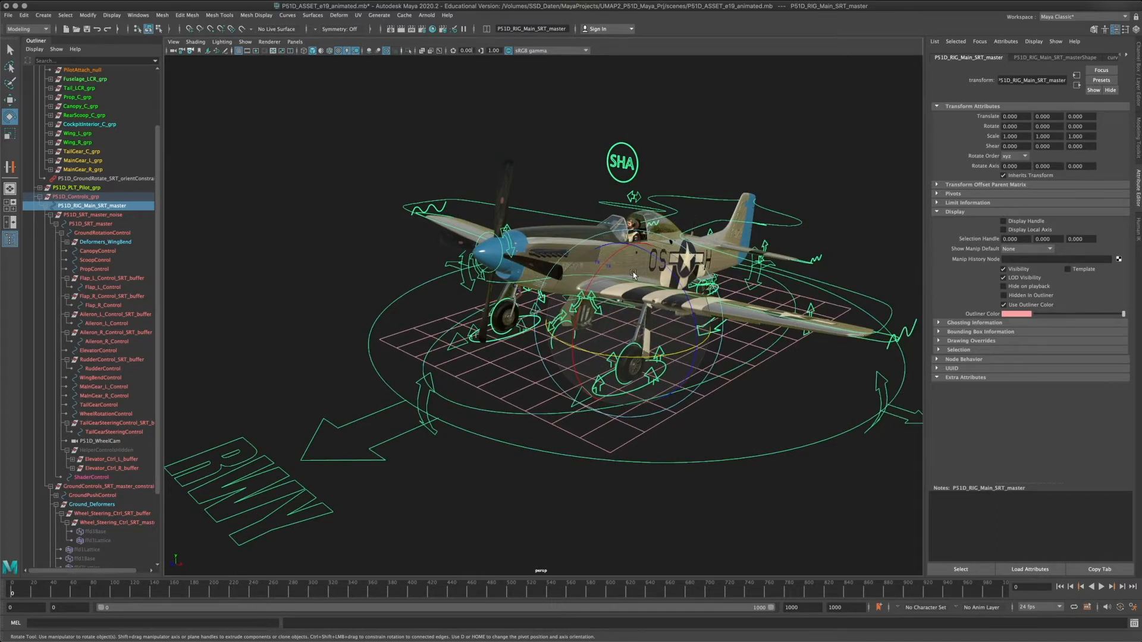
{"action": "middle_click_drag", "start_coordinate": [636, 268], "coordinate": [637, 278], "text": "alt"}
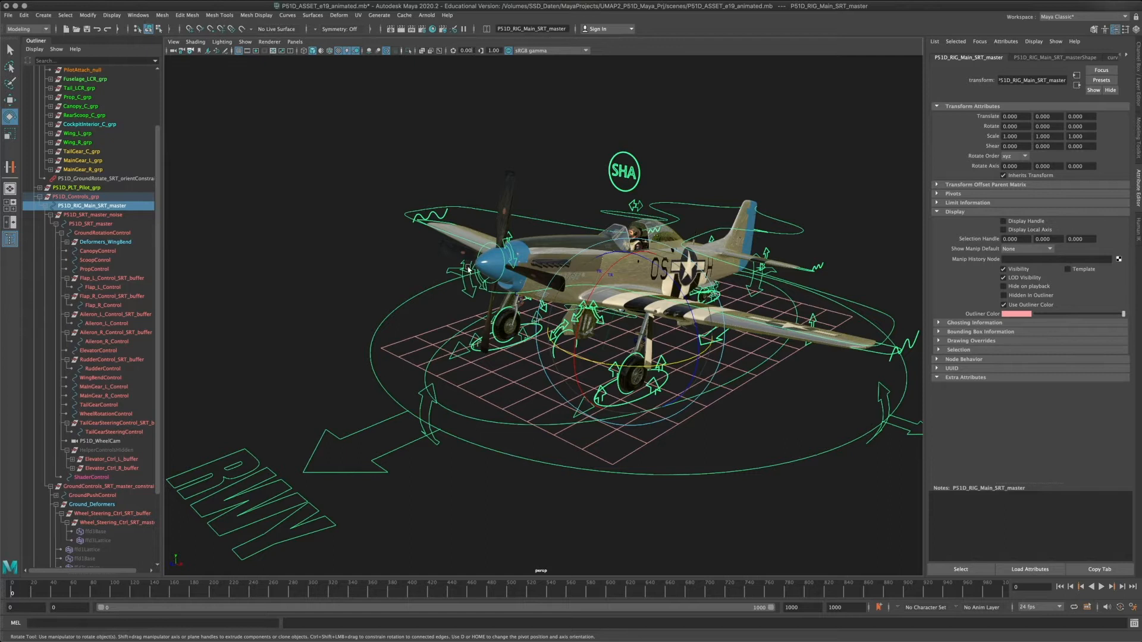
{"action": "left_click", "coordinate": [596, 377]}
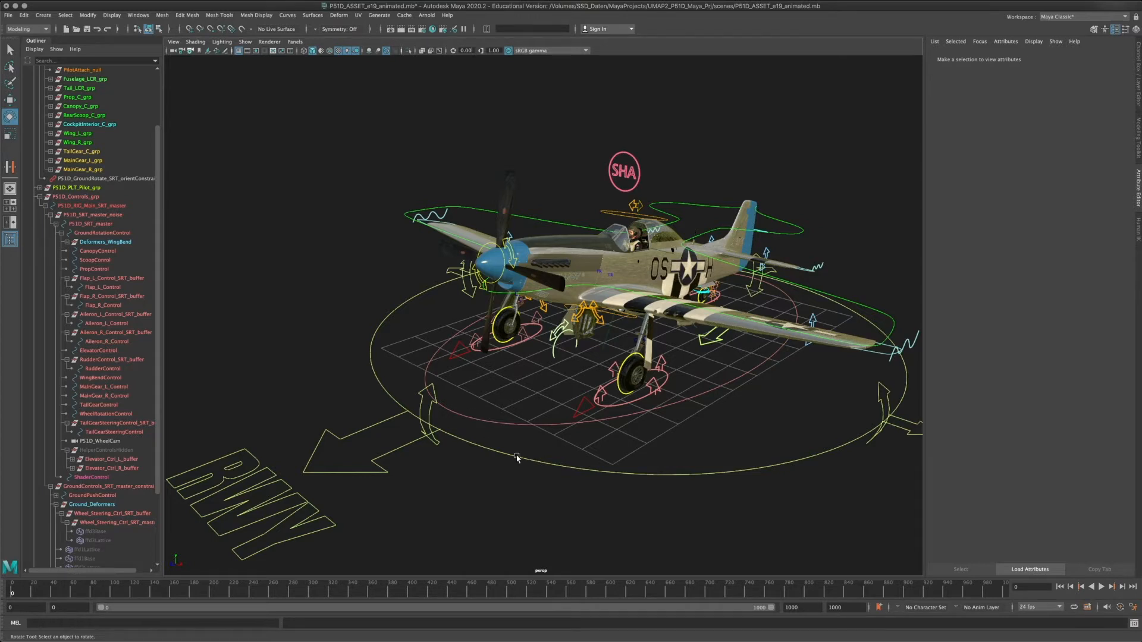
- Examine the aircraft rig's controls, landing gear and runway direction arrow in the perspective view from several angles
{"action": "left_click", "coordinate": [392, 417]}
{"action": "left_click", "coordinate": [420, 483]}
{"action": "left_click", "coordinate": [368, 430]}
{"action": "left_click", "coordinate": [313, 385]}
{"action": "scroll", "coordinate": [531, 351], "scroll_direction": "down", "scroll_amount": 5}
{"action": "left_click_drag", "start_coordinate": [530, 383], "coordinate": [651, 411], "text": "alt"}
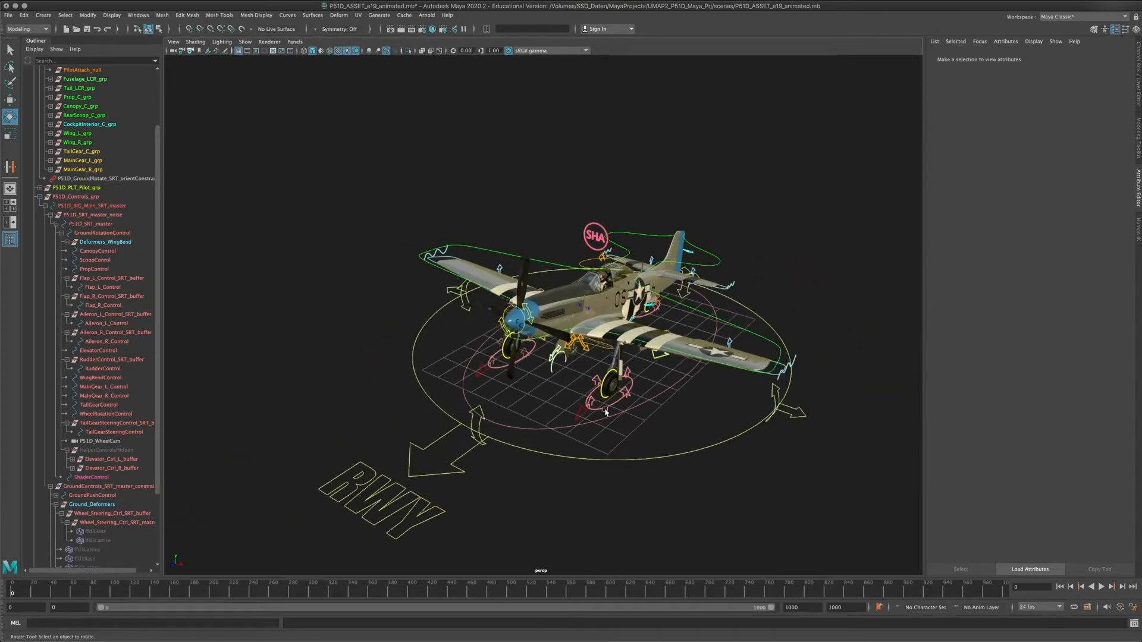
{"action": "left_click_drag", "start_coordinate": [577, 411], "coordinate": [556, 392], "text": "alt"}
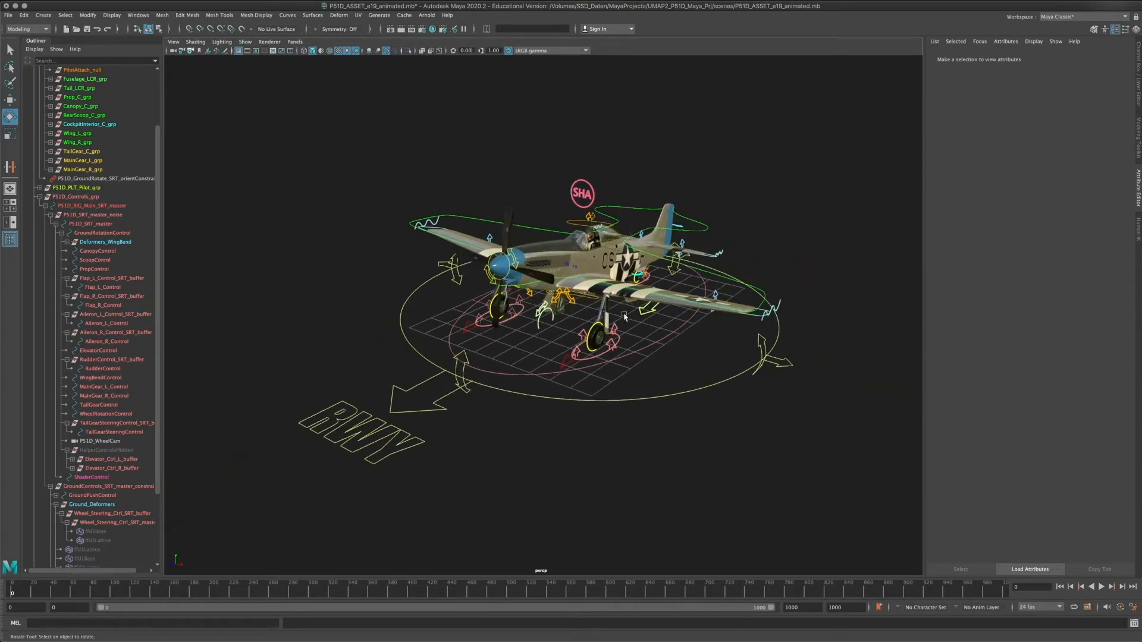
{"action": "left_click_drag", "start_coordinate": [594, 352], "coordinate": [709, 382], "text": "alt"}
{"action": "middle_click_drag", "start_coordinate": [655, 378], "coordinate": [695, 353], "text": "alt"}
{"action": "left_click_drag", "start_coordinate": [645, 359], "coordinate": [643, 363], "text": "alt"}
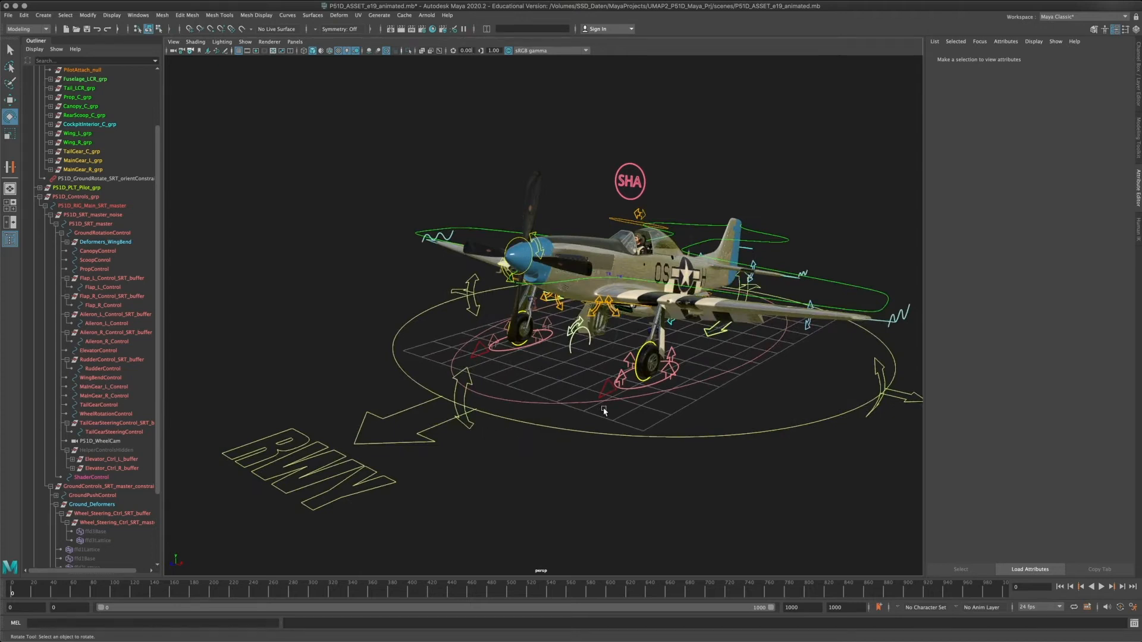
{"action": "left_click_drag", "start_coordinate": [603, 411], "coordinate": [605, 352], "text": "alt"}
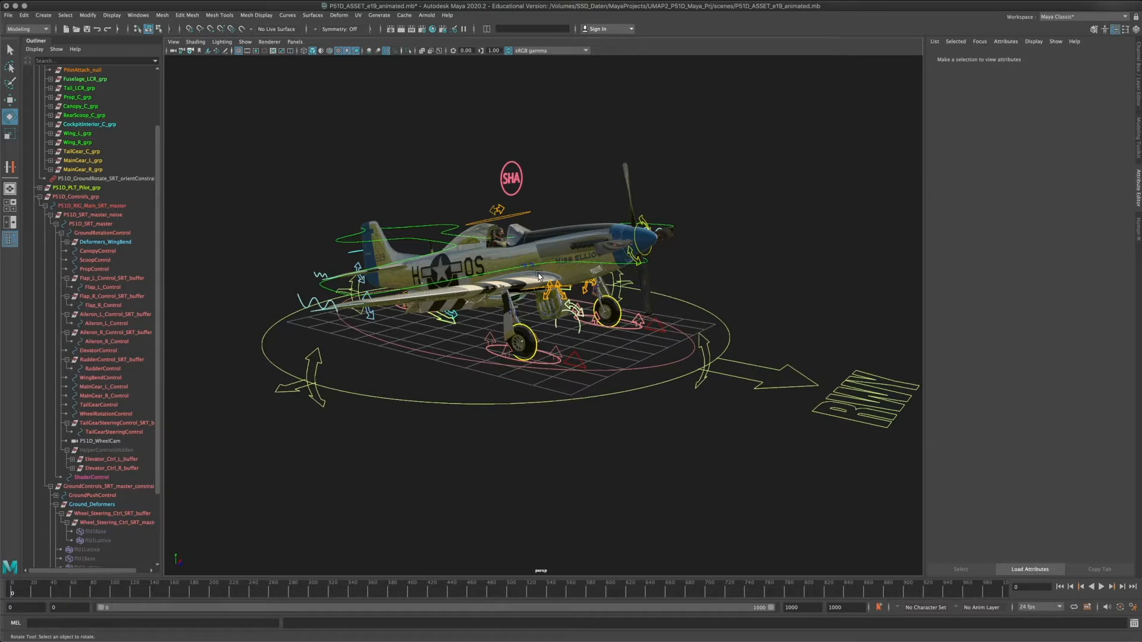
{"action": "left_click_drag", "start_coordinate": [551, 297], "coordinate": [592, 417], "text": "alt"}
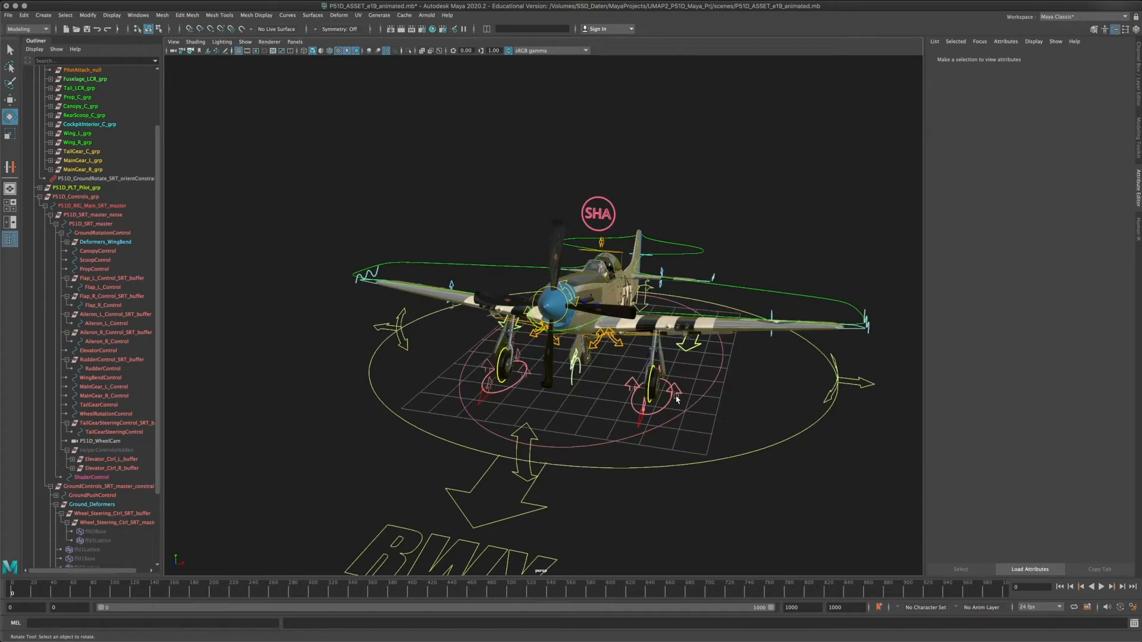
{"action": "left_click_drag", "start_coordinate": [677, 399], "coordinate": [653, 416], "text": "alt"}
{"action": "right_click_drag", "start_coordinate": [654, 416], "coordinate": [434, 392], "text": "alt"}
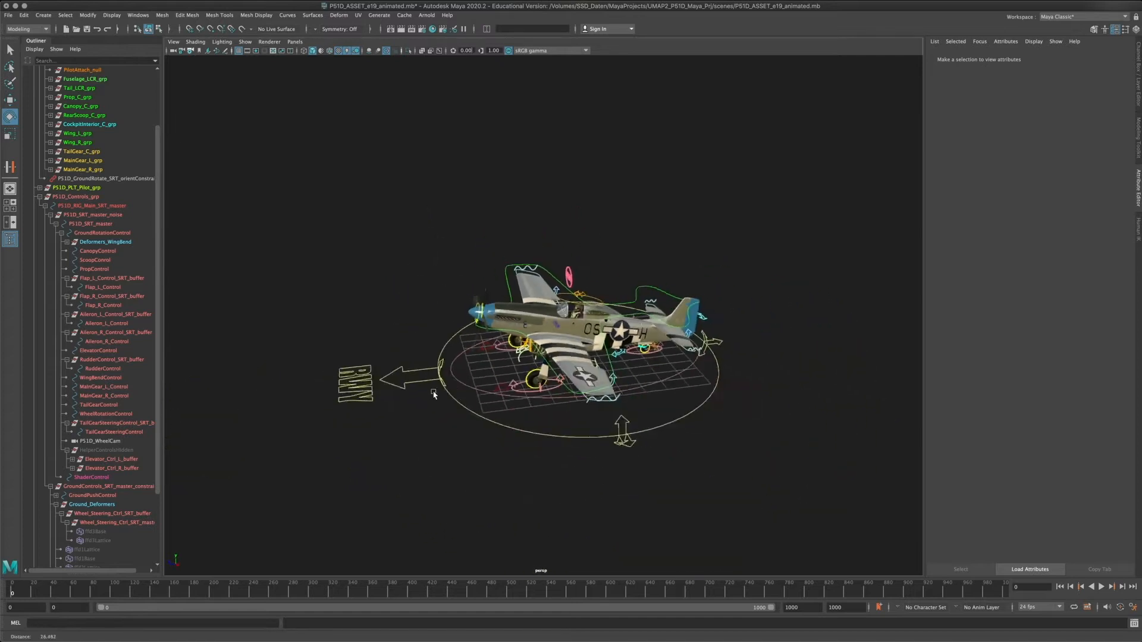
{"action": "middle_click_drag", "start_coordinate": [434, 393], "coordinate": [494, 378], "text": "alt"}
{"action": "right_click_drag", "start_coordinate": [494, 378], "coordinate": [548, 392], "text": "alt"}
{"action": "left_click_drag", "start_coordinate": [548, 392], "coordinate": [545, 391], "text": "alt"}
{"action": "right_click_drag", "start_coordinate": [545, 391], "coordinate": [608, 389], "text": "alt"}
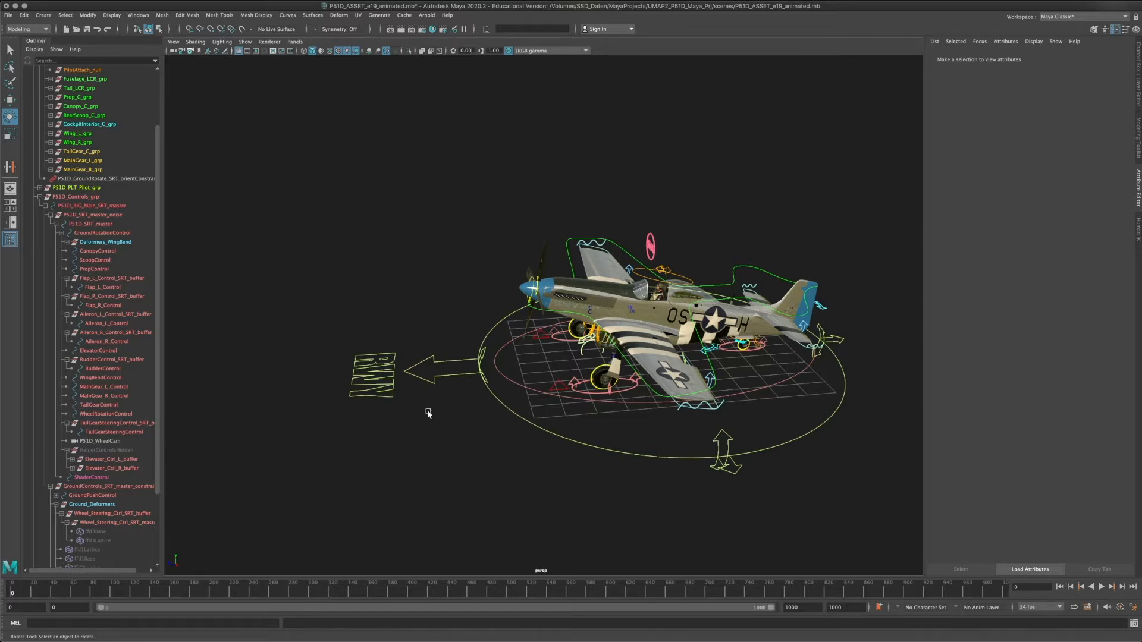
- Select the main rig control by its runway arrow to highlight the whole rig, and deselect it
{"action": "left_click", "coordinate": [381, 363]}
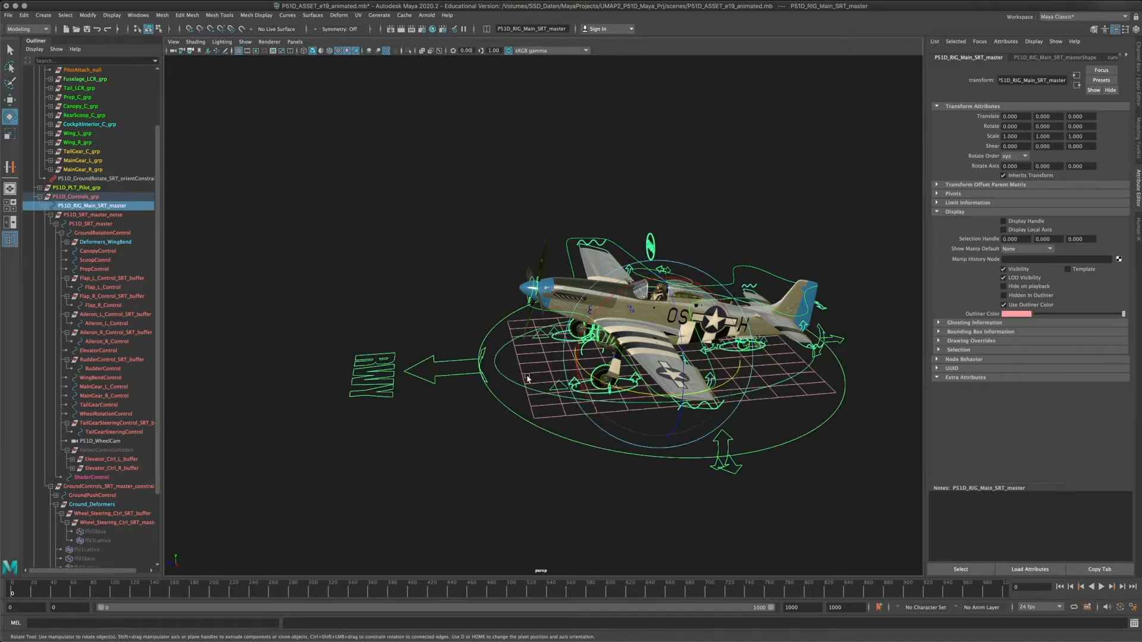
{"action": "left_click_drag", "start_coordinate": [498, 264], "coordinate": [403, 258], "text": "alt"}
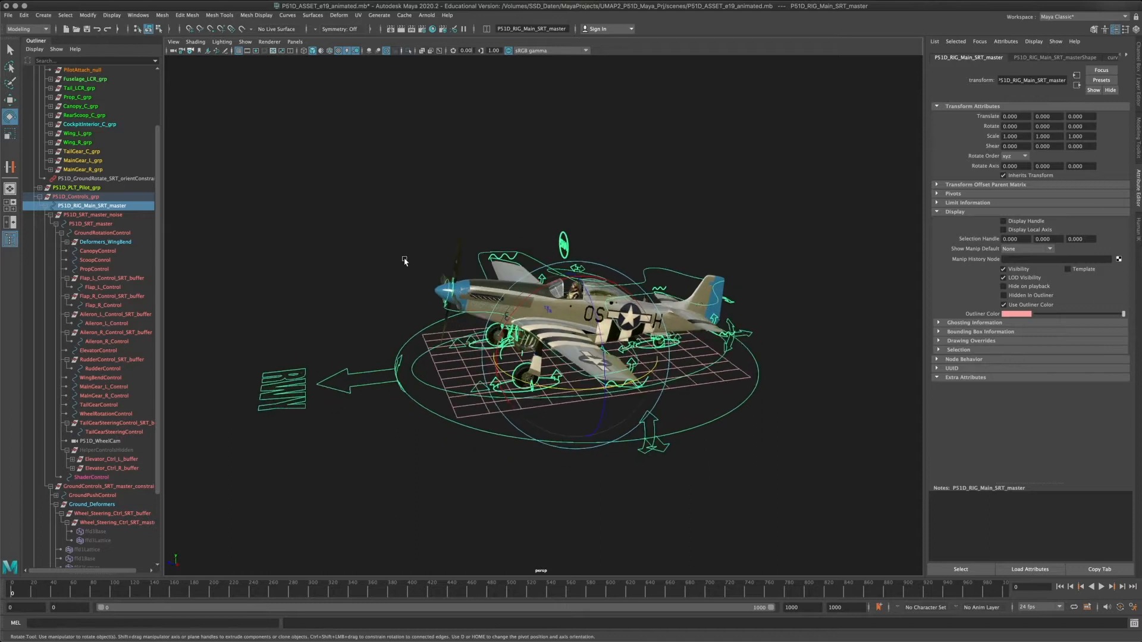
{"action": "left_click", "coordinate": [403, 257]}
- Examine the aircraft, its control curves and the runway arrow from the side, rear, above and front quarter
{"action": "left_click_drag", "start_coordinate": [535, 321], "coordinate": [586, 336], "text": "alt"}
{"action": "right_click_drag", "start_coordinate": [586, 336], "coordinate": [653, 345], "text": "alt"}
{"action": "middle_click_drag", "start_coordinate": [653, 345], "coordinate": [563, 346], "text": "alt"}
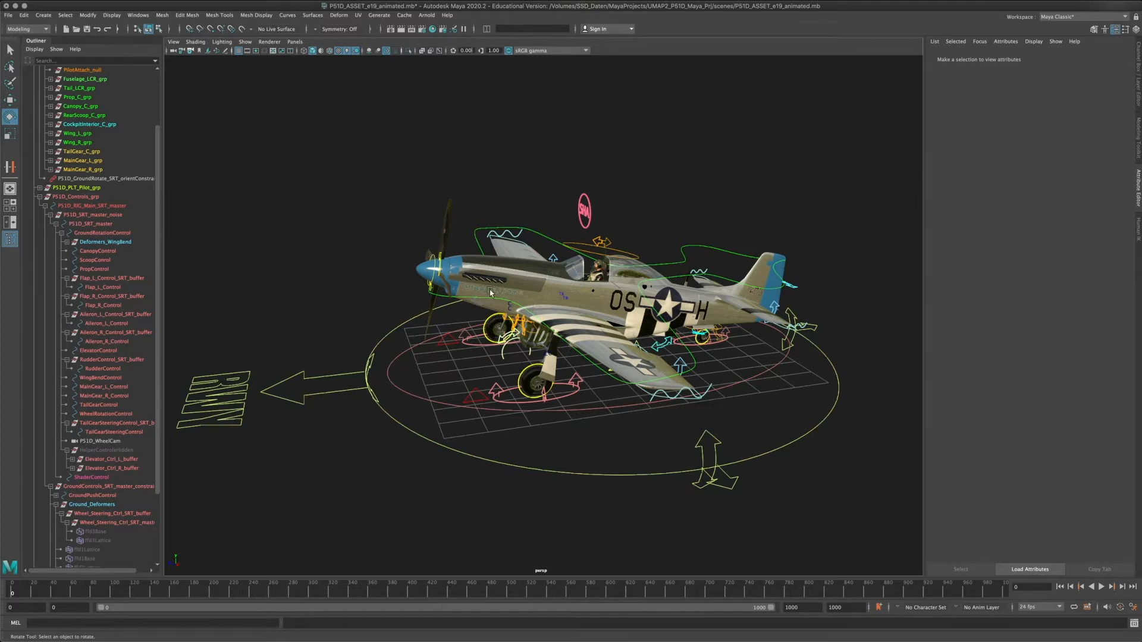
{"action": "left_click_drag", "start_coordinate": [571, 347], "coordinate": [587, 334], "text": "alt"}
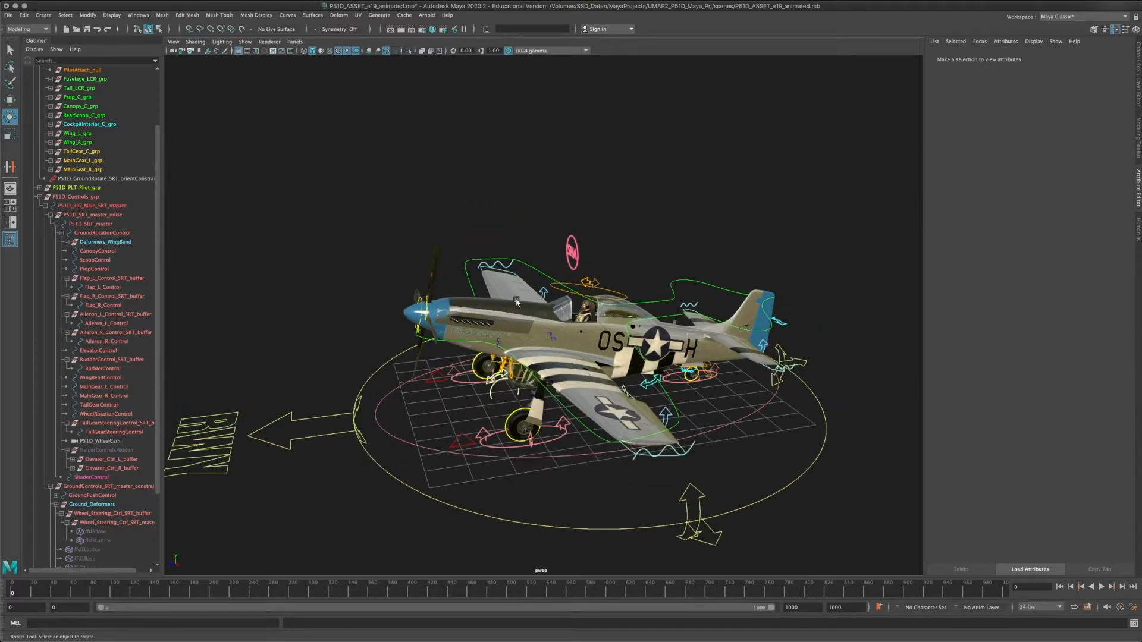
{"action": "middle_click_drag", "start_coordinate": [555, 332], "coordinate": [560, 308], "text": "alt"}
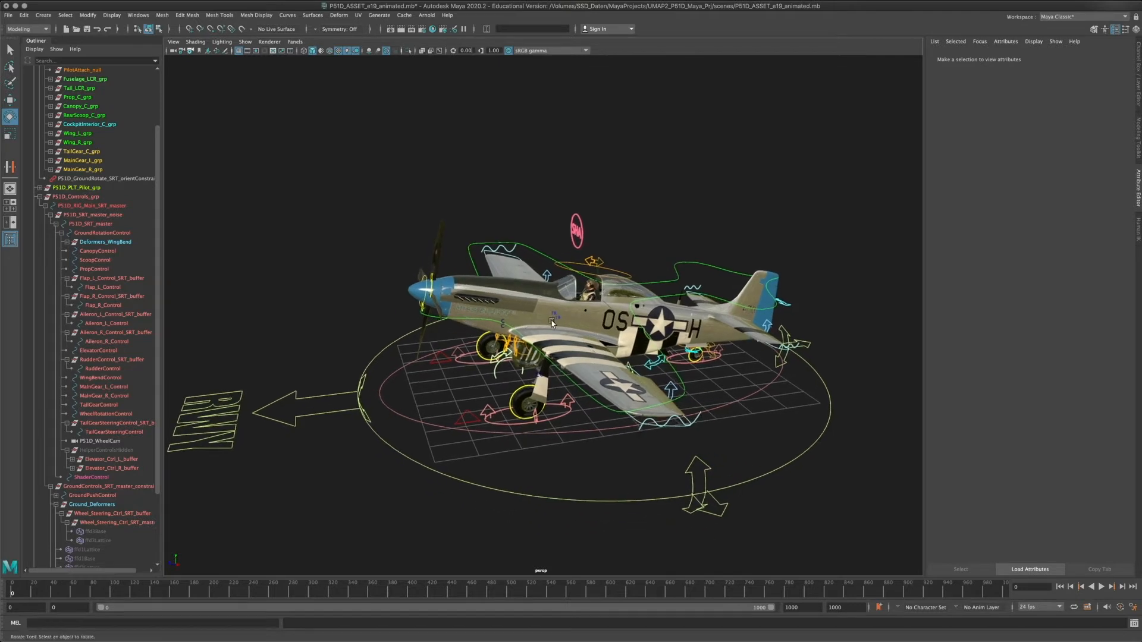
{"action": "left_click_drag", "start_coordinate": [530, 337], "coordinate": [486, 334], "text": "alt"}
{"action": "right_click_drag", "start_coordinate": [486, 333], "coordinate": [439, 319], "text": "alt"}
{"action": "left_click_drag", "start_coordinate": [557, 346], "coordinate": [546, 325], "text": "alt"}
{"action": "right_click_drag", "start_coordinate": [546, 324], "coordinate": [609, 365], "text": "alt"}
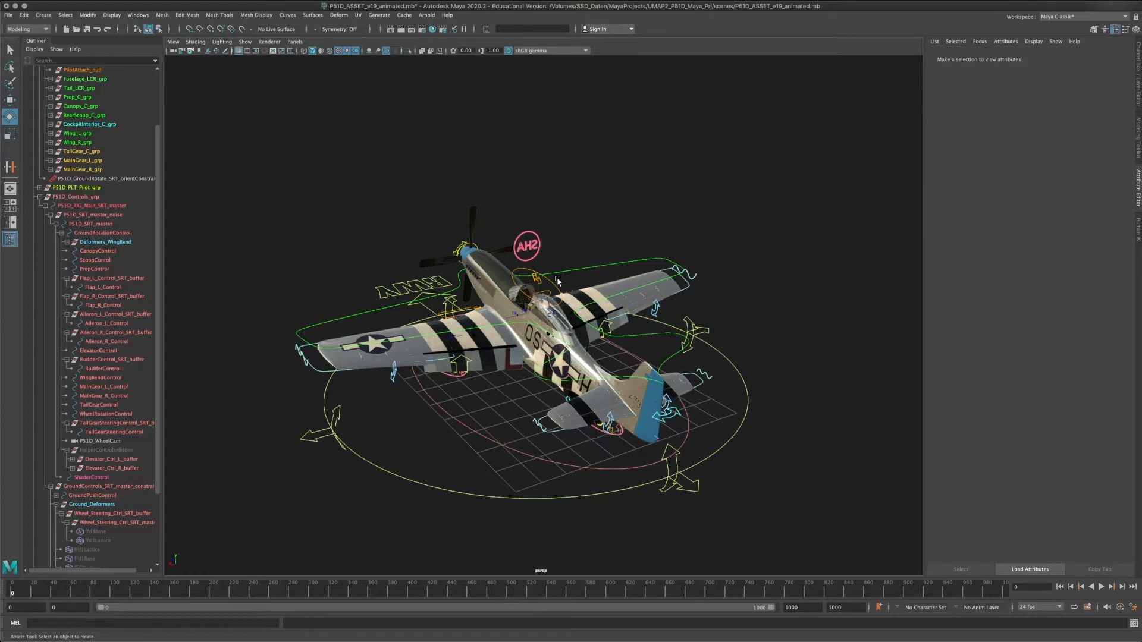
{"action": "left_click_drag", "start_coordinate": [509, 330], "coordinate": [621, 360], "text": "alt"}
{"action": "right_click_drag", "start_coordinate": [622, 360], "coordinate": [506, 342], "text": "alt"}
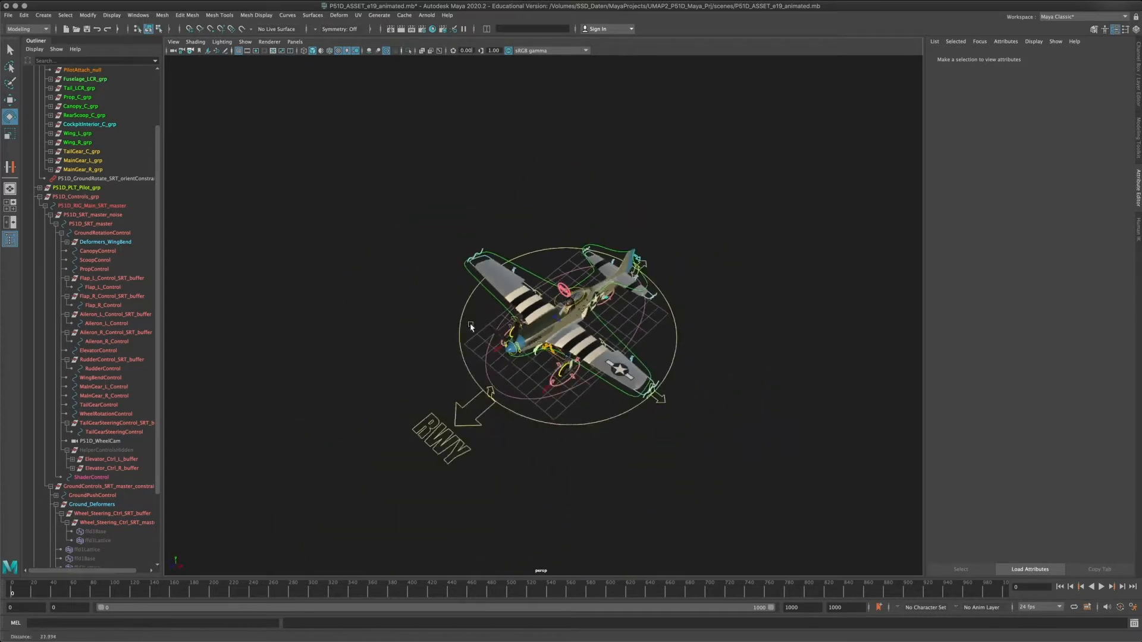
{"action": "left_click_drag", "start_coordinate": [542, 364], "coordinate": [535, 340], "text": "alt"}
{"action": "right_click_drag", "start_coordinate": [534, 340], "coordinate": [794, 389], "text": "alt"}
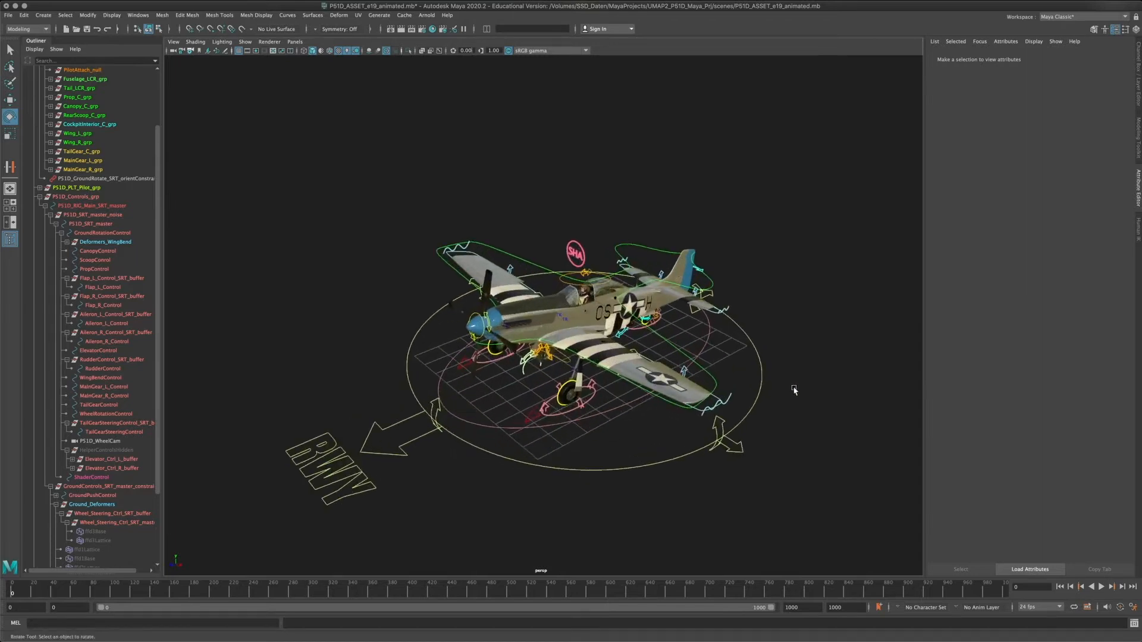
{"action": "left_click_drag", "start_coordinate": [795, 390], "coordinate": [446, 367], "text": "alt"}
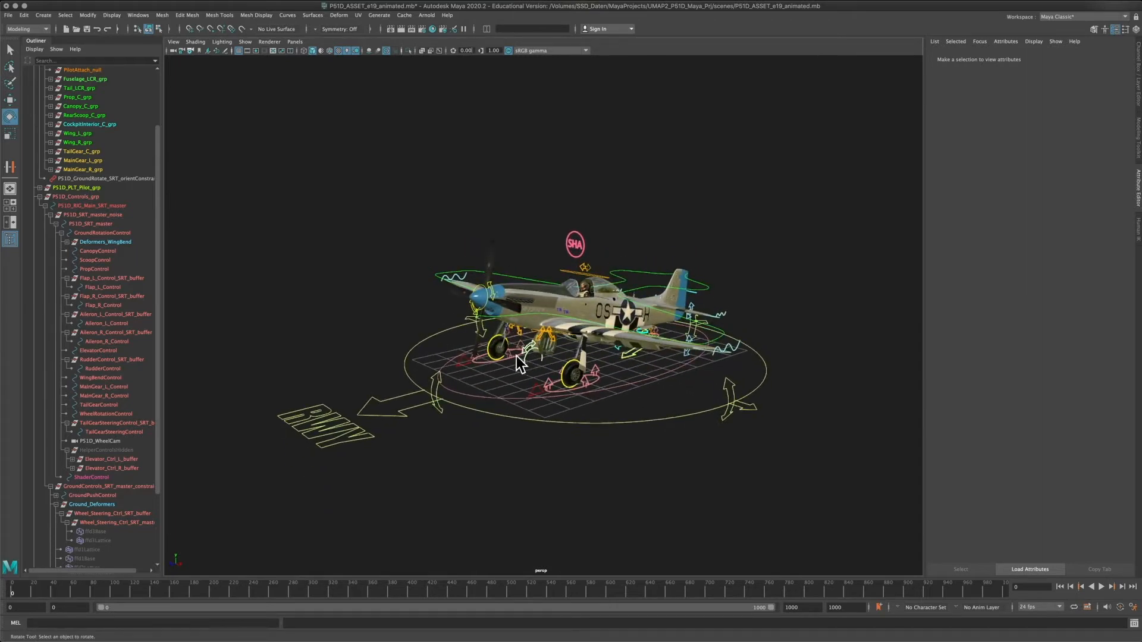
{"action": "left_click_drag", "start_coordinate": [517, 356], "coordinate": [416, 334], "text": "alt"}
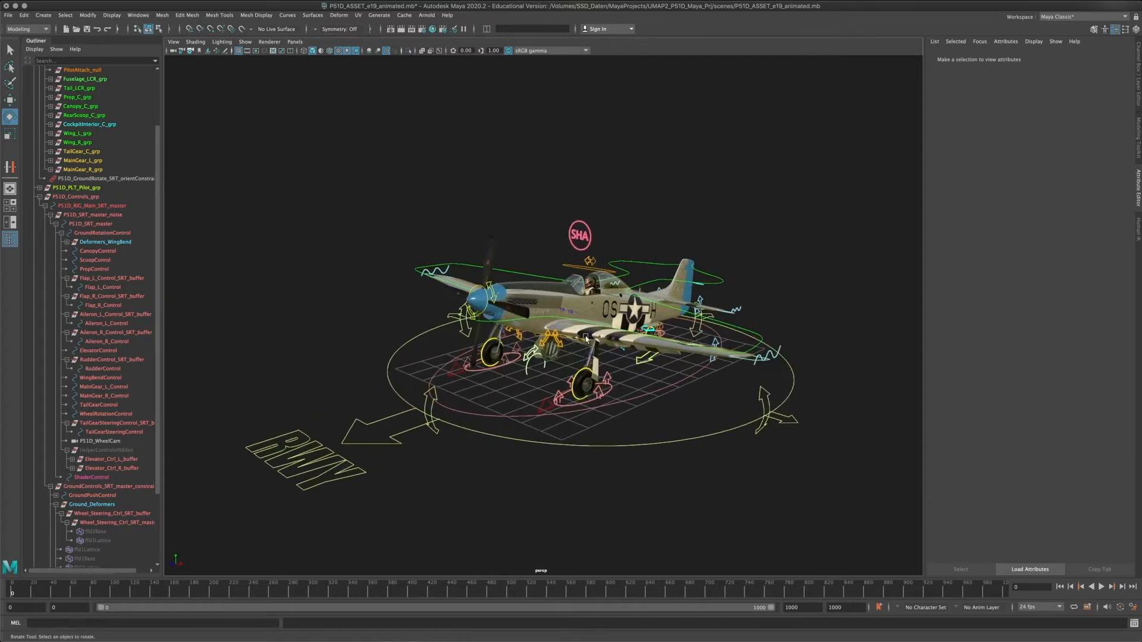
{"action": "left_click_drag", "start_coordinate": [586, 338], "coordinate": [429, 347], "text": "alt"}
- Try moving the whole aircraft with the main rig control, undo the move and deselect the control
{"action": "left_click_drag", "start_coordinate": [368, 318], "coordinate": [369, 319]}
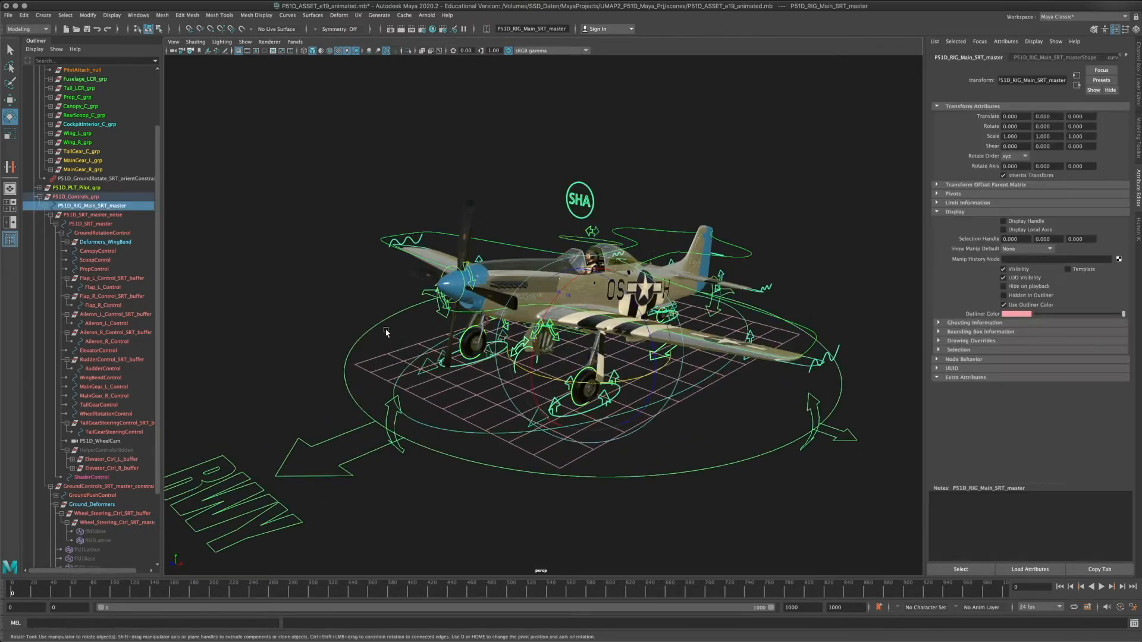
{"action": "key", "text": "w"}
{"action": "left_click_drag", "start_coordinate": [588, 346], "coordinate": [483, 320]}
{"action": "key", "text": "ctrl+z"}
{"action": "left_click", "coordinate": [402, 181]}
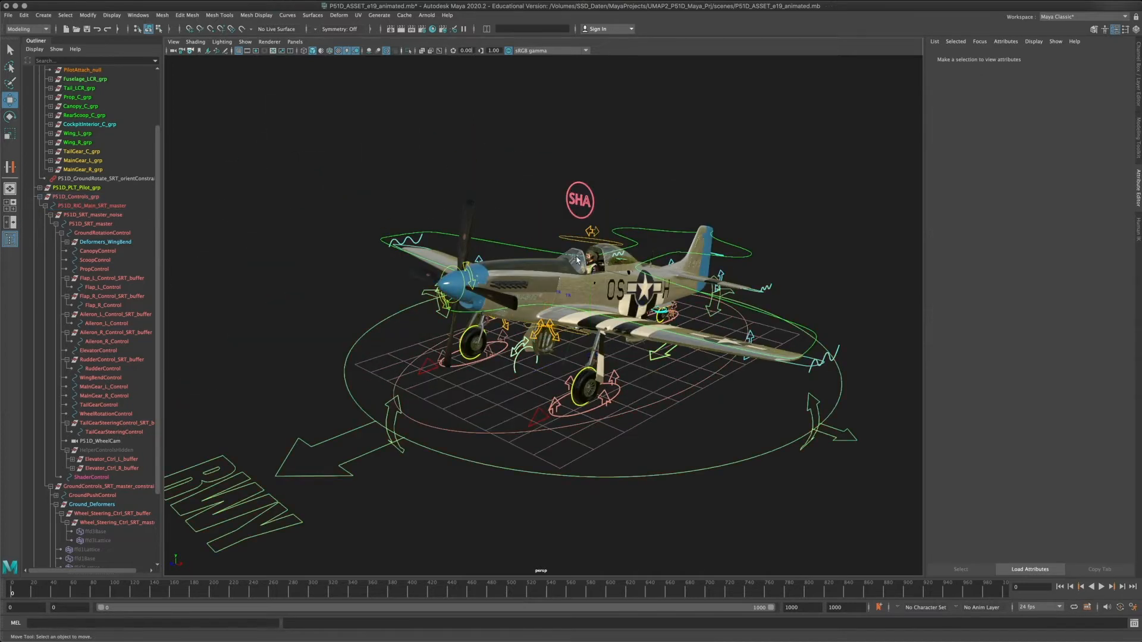
- Select the P51D_SRT_master control around the fuselage, try moving the aircraft upward with it, and undo the move
{"action": "middle_click_drag", "start_coordinate": [576, 257], "coordinate": [529, 288], "text": "alt"}
{"action": "right_click_drag", "start_coordinate": [530, 288], "coordinate": [589, 245], "text": "alt"}
{"action": "left_click", "coordinate": [583, 249]}
{"action": "left_click_drag", "start_coordinate": [588, 274], "coordinate": [579, 302], "text": "alt"}
{"action": "left_click_drag", "start_coordinate": [509, 308], "coordinate": [498, 198]}
{"action": "key", "text": "ctrl+z"}
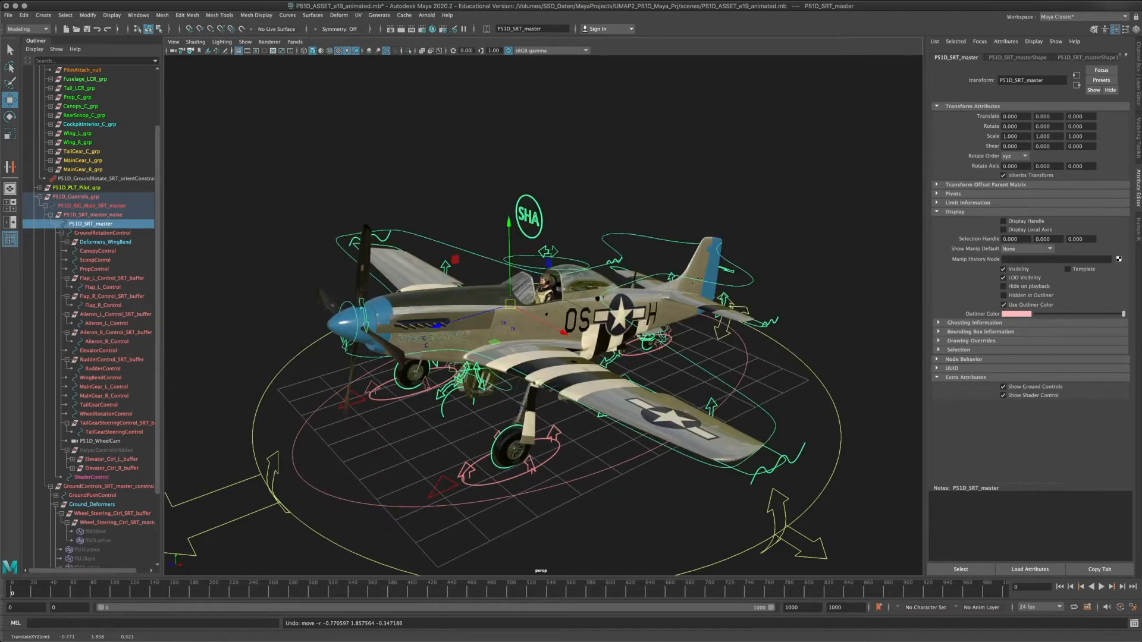
- Show the Channel Box and compare the channels of the main rig control with those of P51D_SRT_master
{"action": "key", "text": "ctrl+a"}
{"action": "left_click", "coordinate": [901, 384]}
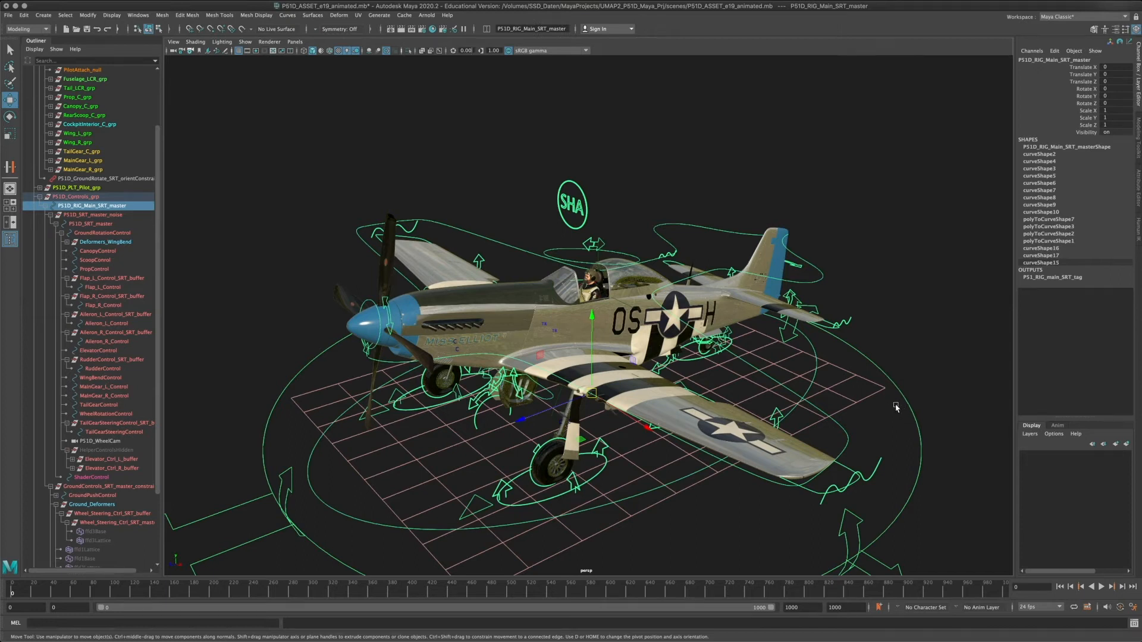
{"action": "left_click", "coordinate": [690, 227]}
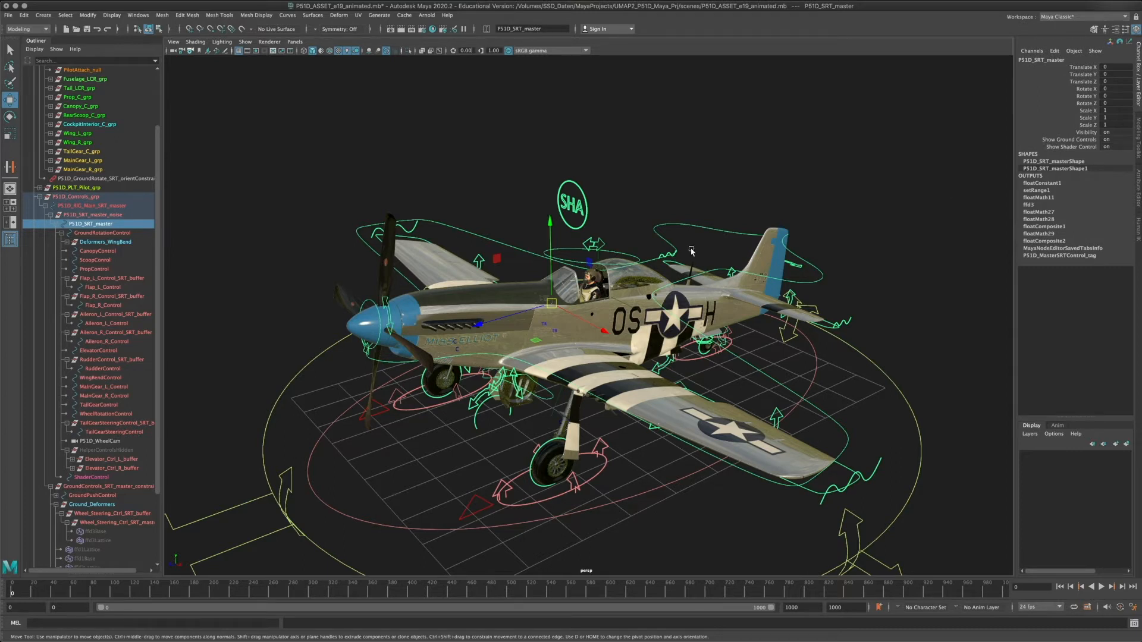
- Turn the Show Ground Controls attribute of P51D_SRT_master off and back on while viewing the landing gear controls
{"action": "left_click", "coordinate": [1071, 140]}
{"action": "mouse_move", "coordinate": [645, 210]}
{"action": "left_mouse_down", "text": "alt"}
{"action": "mouse_move", "coordinate": [684, 225]}
{"action": "mouse_move", "coordinate": [657, 209]}
{"action": "left_mouse_up", "text": "alt"}
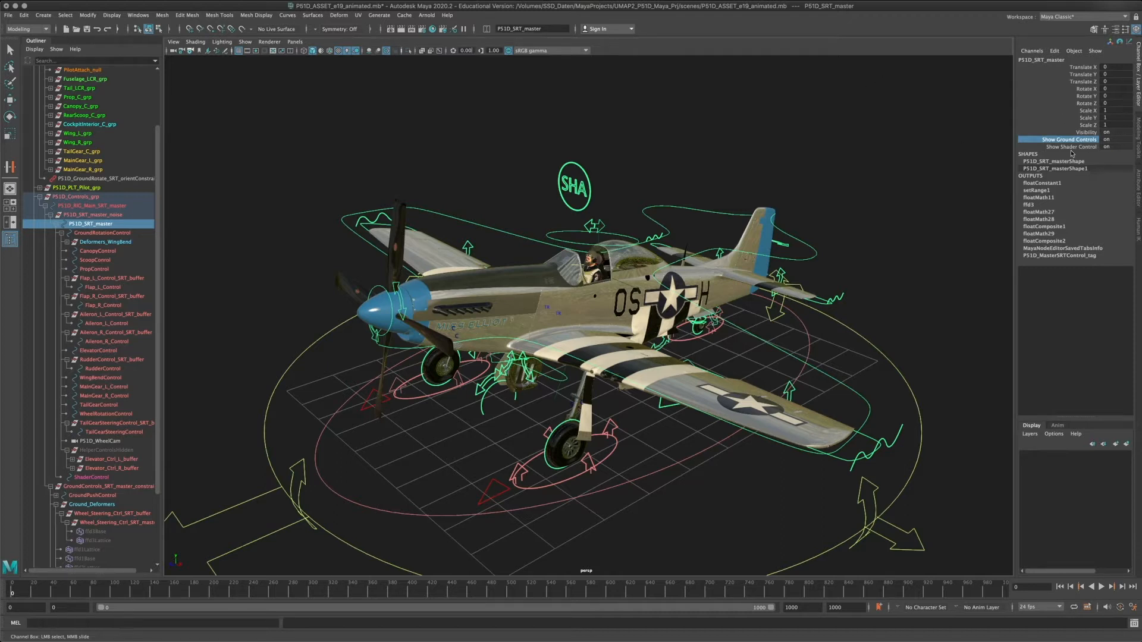
{"action": "middle_click_drag", "start_coordinate": [733, 176], "coordinate": [378, 176]}
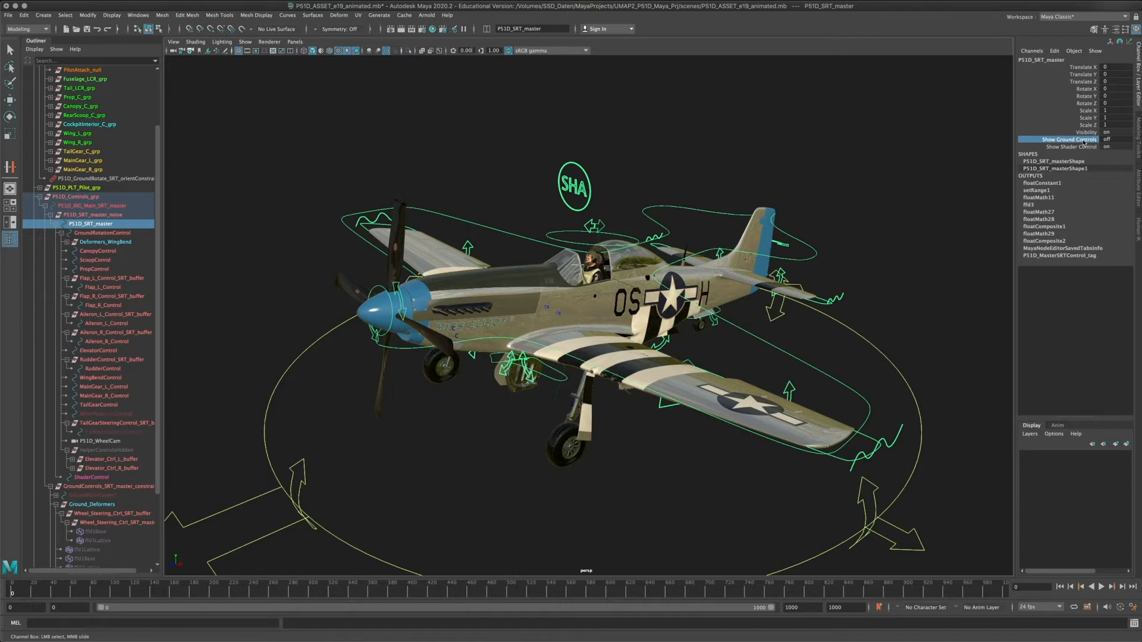
{"action": "left_click_drag", "start_coordinate": [506, 283], "coordinate": [505, 262], "text": "alt"}
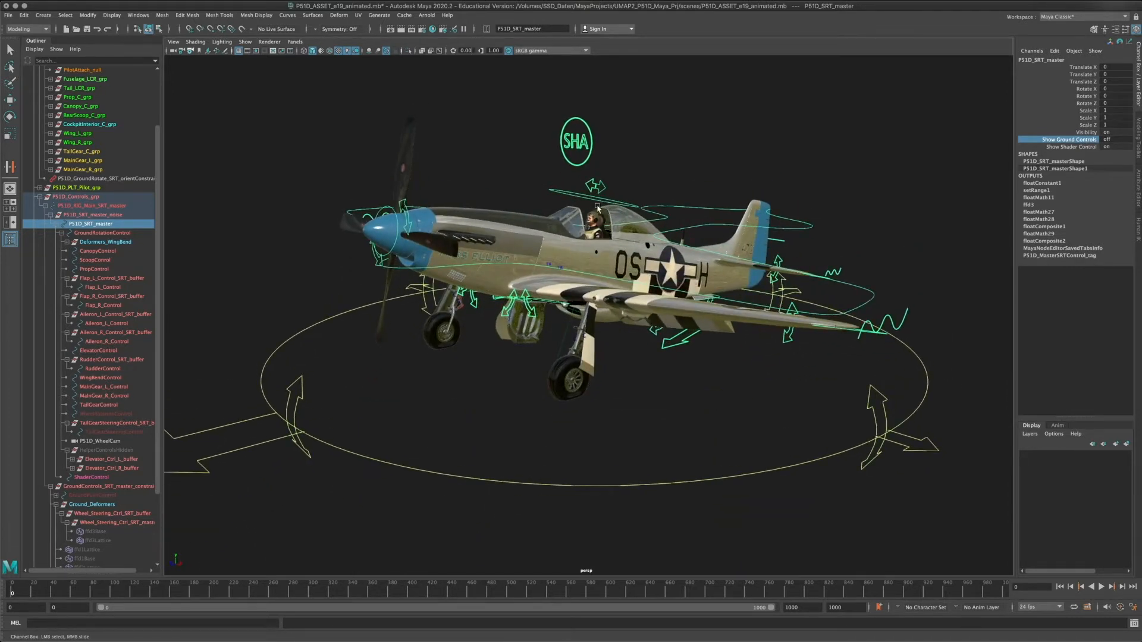
{"action": "left_click_drag", "start_coordinate": [598, 208], "coordinate": [584, 233], "text": "alt"}
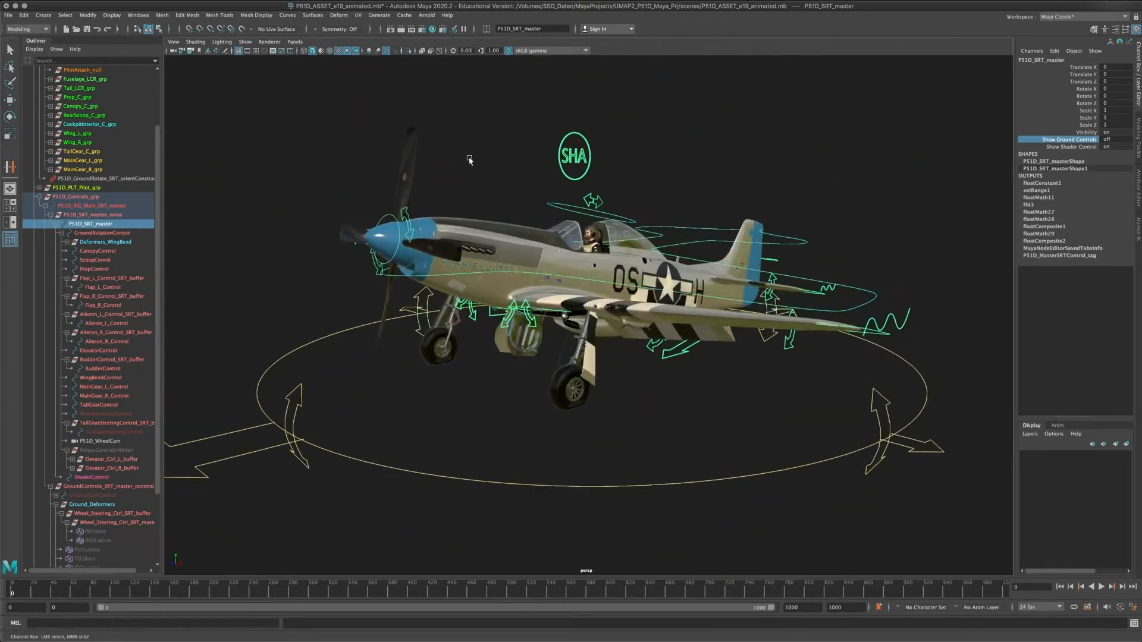
{"action": "middle_click_drag", "start_coordinate": [469, 160], "coordinate": [751, 156]}
{"action": "middle_click_drag", "start_coordinate": [656, 140], "coordinate": [805, 148]}
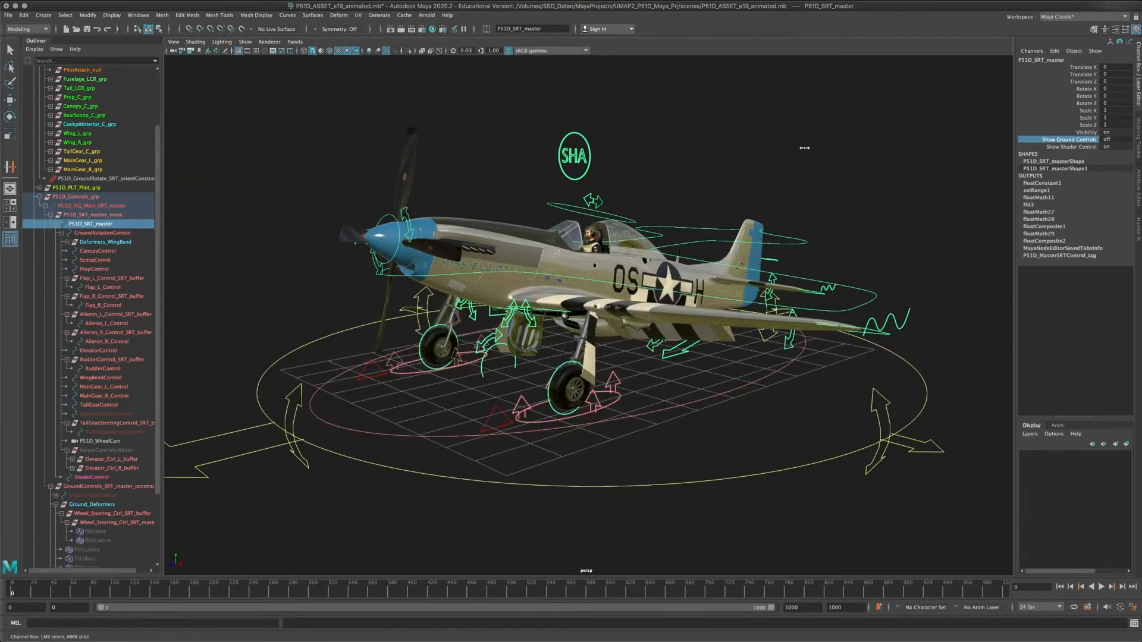
- Highlight the Show Shader Control attribute and select the SHA shader control above the cockpit to display its channels
{"action": "left_click", "coordinate": [1074, 147]}
{"action": "key", "text": "w"}
{"action": "left_click_drag", "start_coordinate": [554, 124], "coordinate": [619, 191]}
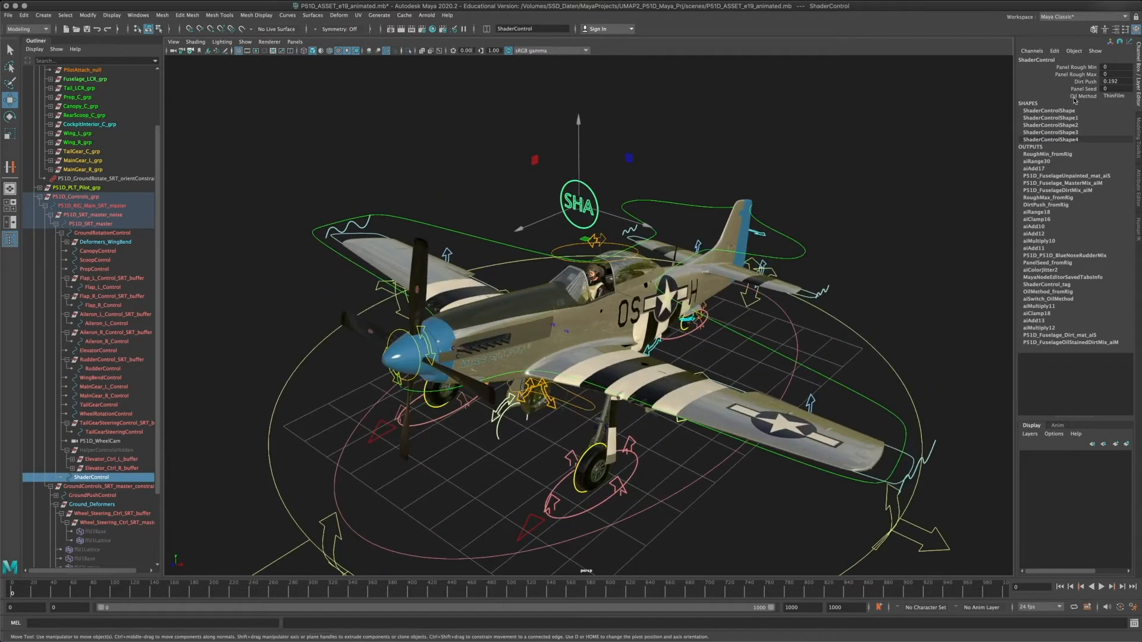
{"action": "left_click", "coordinate": [650, 178]}
{"action": "left_click", "coordinate": [674, 205]}
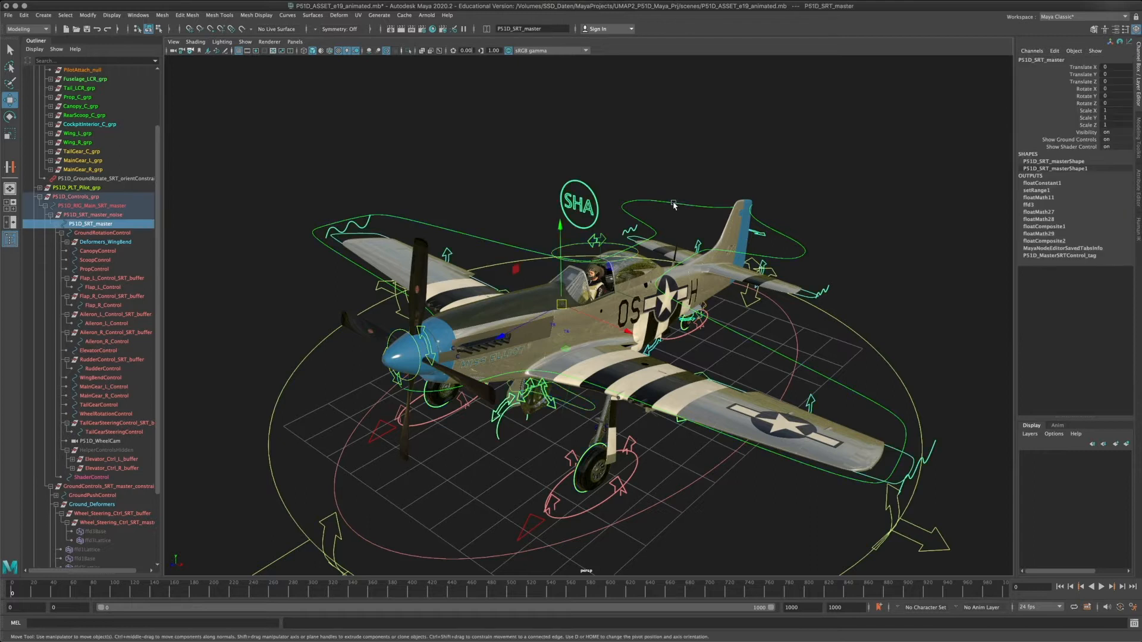
{"action": "left_click", "coordinate": [571, 186]}
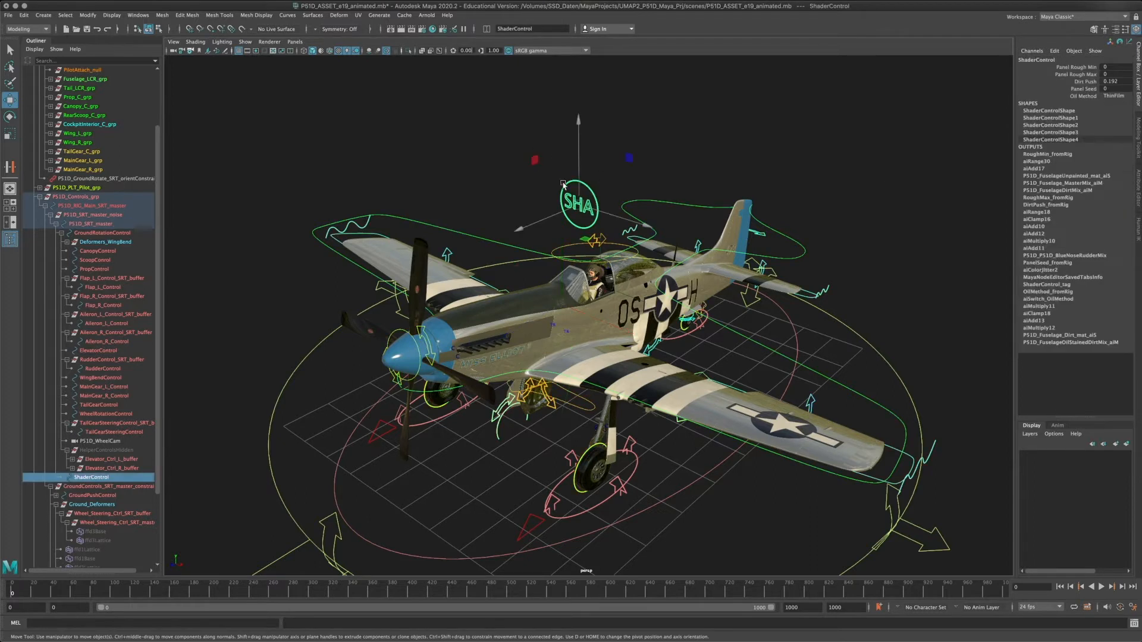
- Examine the shader control's panel roughness, dirt and oil attributes and the aircraft's surface from several angles
{"action": "left_click_drag", "start_coordinate": [574, 269], "coordinate": [584, 186], "text": "alt"}
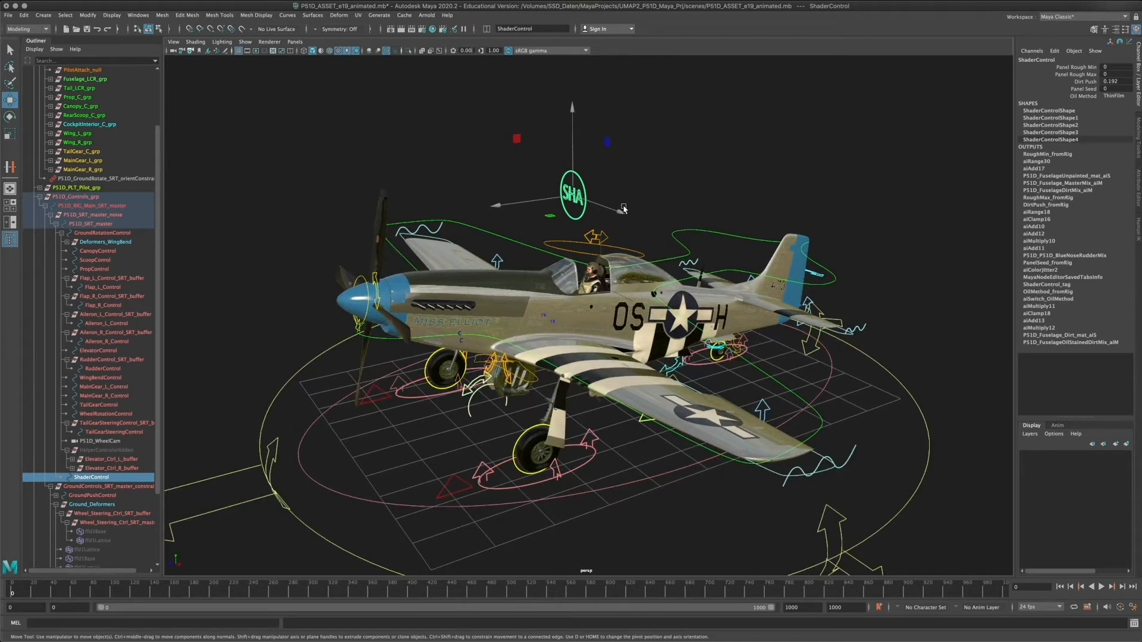
{"action": "middle_click_drag", "start_coordinate": [554, 189], "coordinate": [529, 195], "text": "alt"}
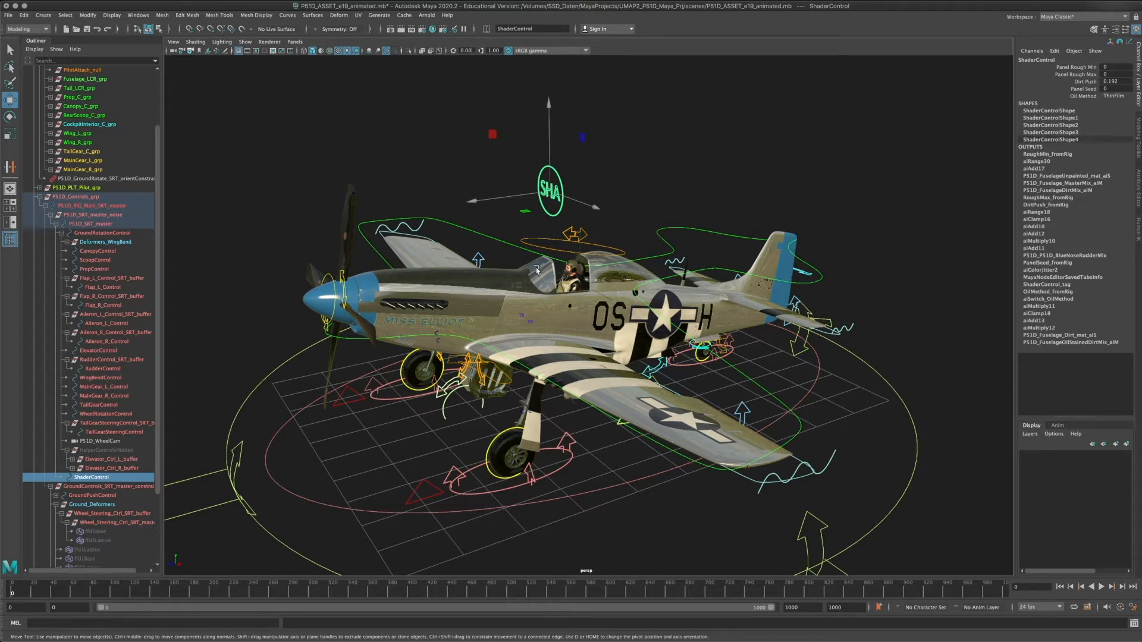
{"action": "left_click_drag", "start_coordinate": [599, 299], "coordinate": [626, 285], "text": "alt"}
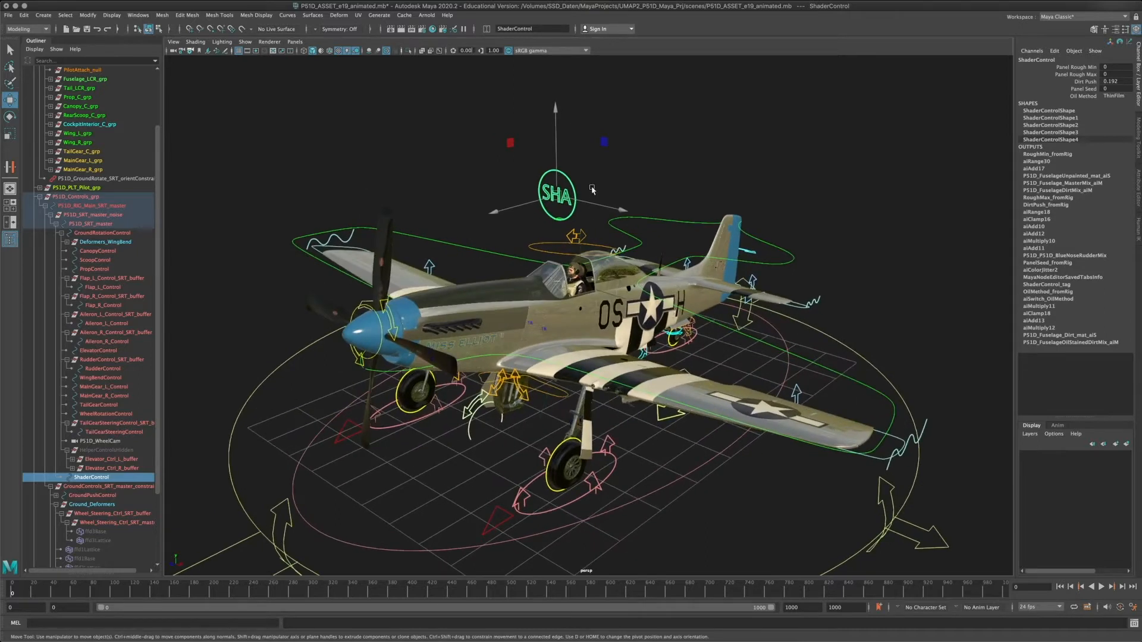
{"action": "left_click", "coordinate": [624, 154]}
{"action": "left_click_drag", "start_coordinate": [504, 157], "coordinate": [586, 191]}
{"action": "middle_click_drag", "start_coordinate": [605, 185], "coordinate": [589, 191], "text": "alt"}
{"action": "left_click_drag", "start_coordinate": [589, 191], "coordinate": [587, 186], "text": "alt"}
{"action": "middle_click_drag", "start_coordinate": [588, 186], "coordinate": [588, 188], "text": "alt"}
{"action": "left_click_drag", "start_coordinate": [587, 187], "coordinate": [576, 194], "text": "alt"}
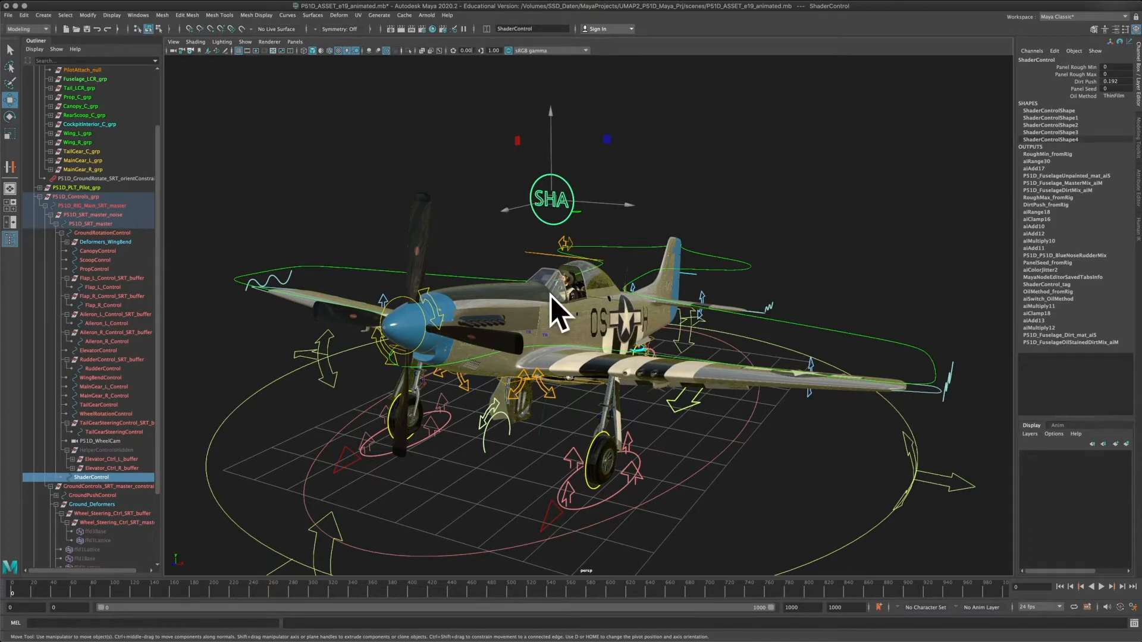
{"action": "left_click_drag", "start_coordinate": [553, 221], "coordinate": [531, 208], "text": "alt"}
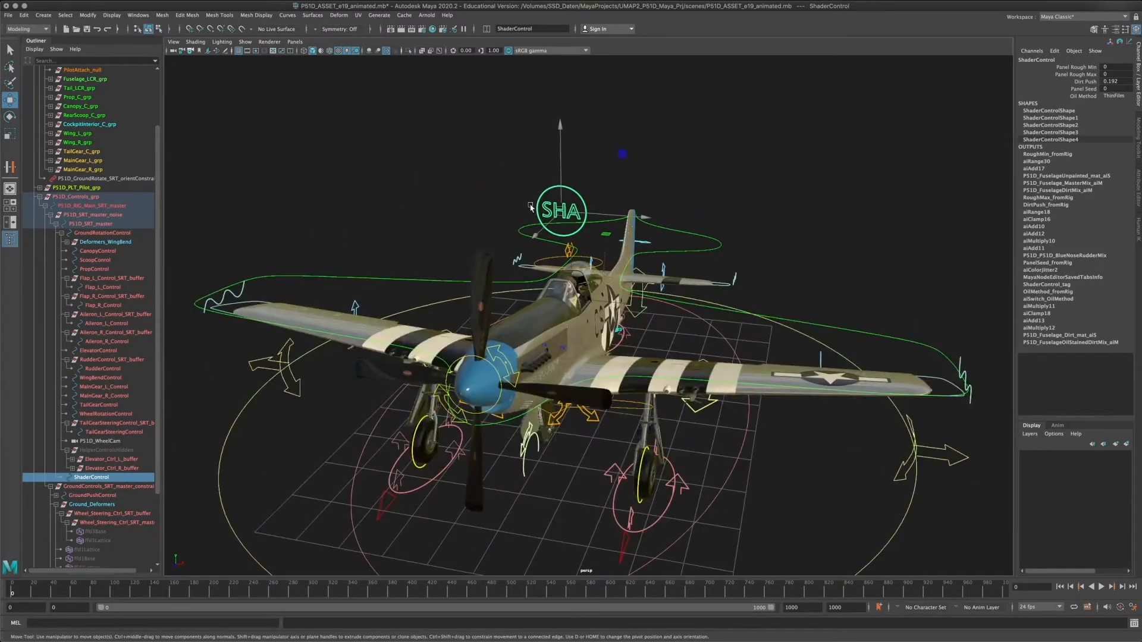
{"action": "left_click_drag", "start_coordinate": [648, 238], "coordinate": [606, 229], "text": "alt"}
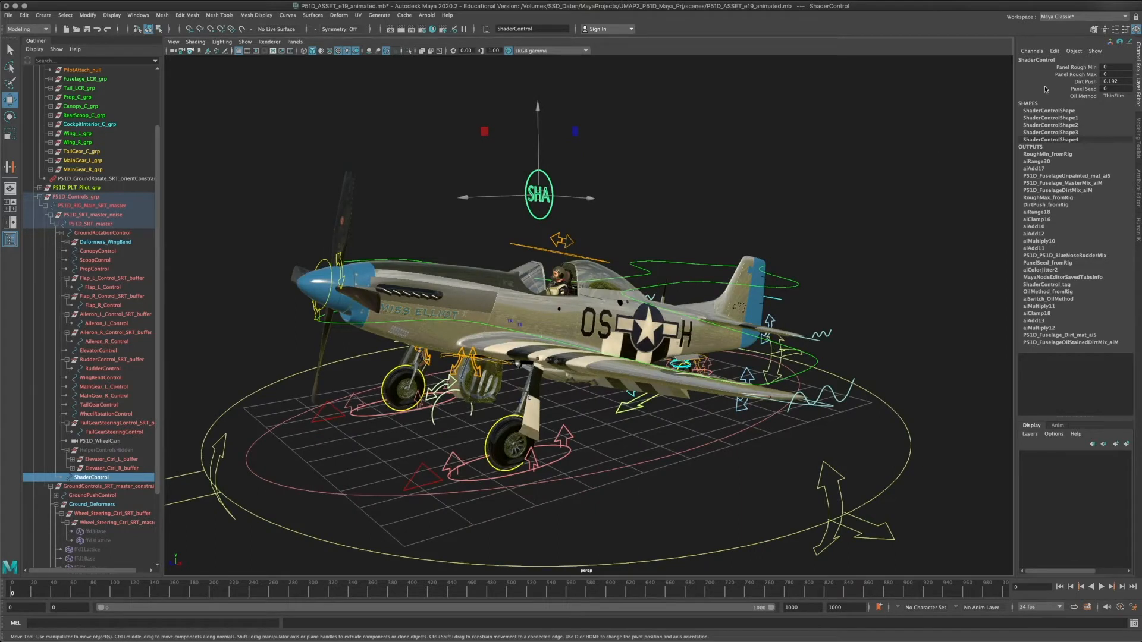
{"action": "left_click_drag", "start_coordinate": [689, 175], "coordinate": [637, 196], "text": "alt"}
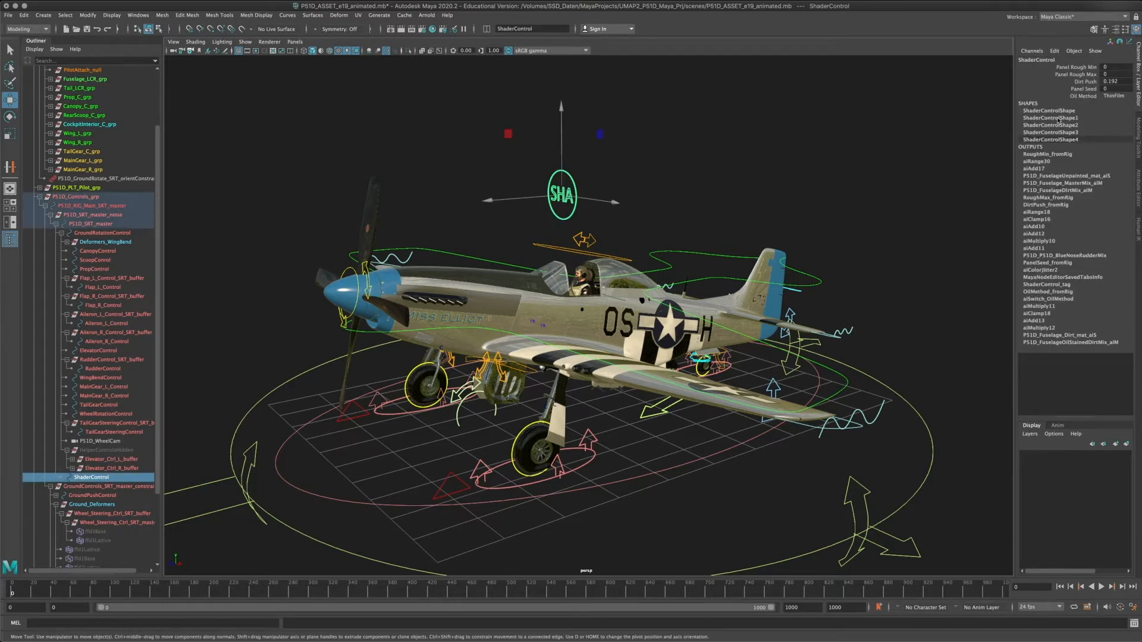
- Move the aircraft away from the main control with P51D_SRT_master to about X -3.4, Y 2.4, Z 3.3
{"action": "left_click", "coordinate": [712, 177]}
{"action": "left_click_drag", "start_coordinate": [643, 222], "coordinate": [697, 266], "text": "alt"}
{"action": "left_click", "coordinate": [663, 231]}
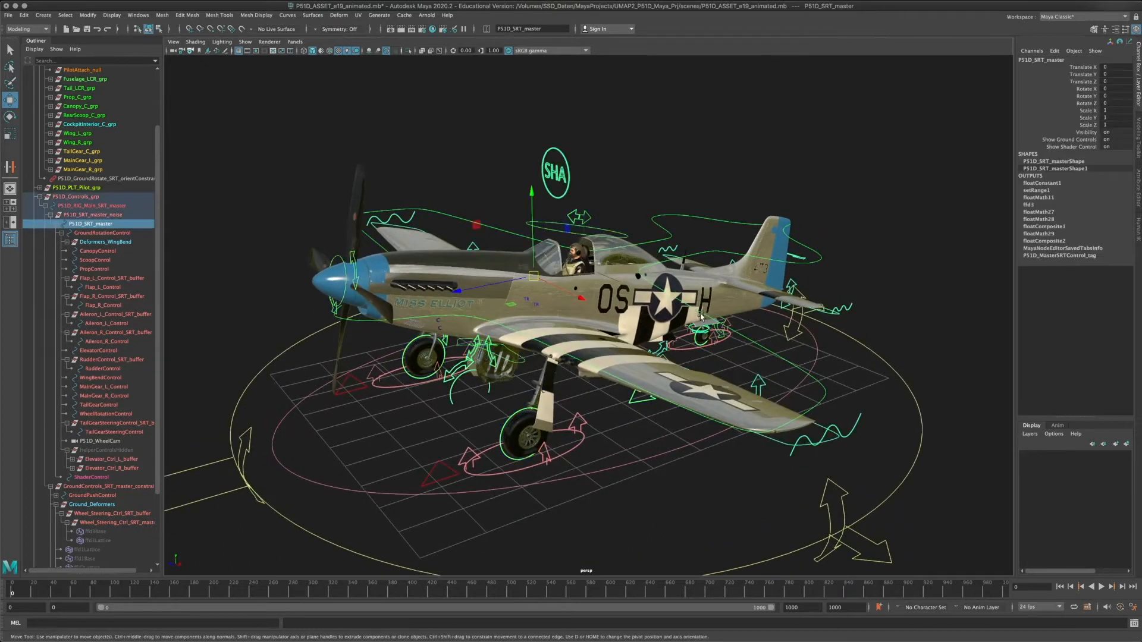
{"action": "left_click_drag", "start_coordinate": [664, 231], "coordinate": [386, 148], "text": "alt"}
{"action": "right_click_drag", "start_coordinate": [589, 417], "coordinate": [416, 367], "text": "alt"}
{"action": "middle_click_drag", "start_coordinate": [417, 367], "coordinate": [525, 377], "text": "alt"}
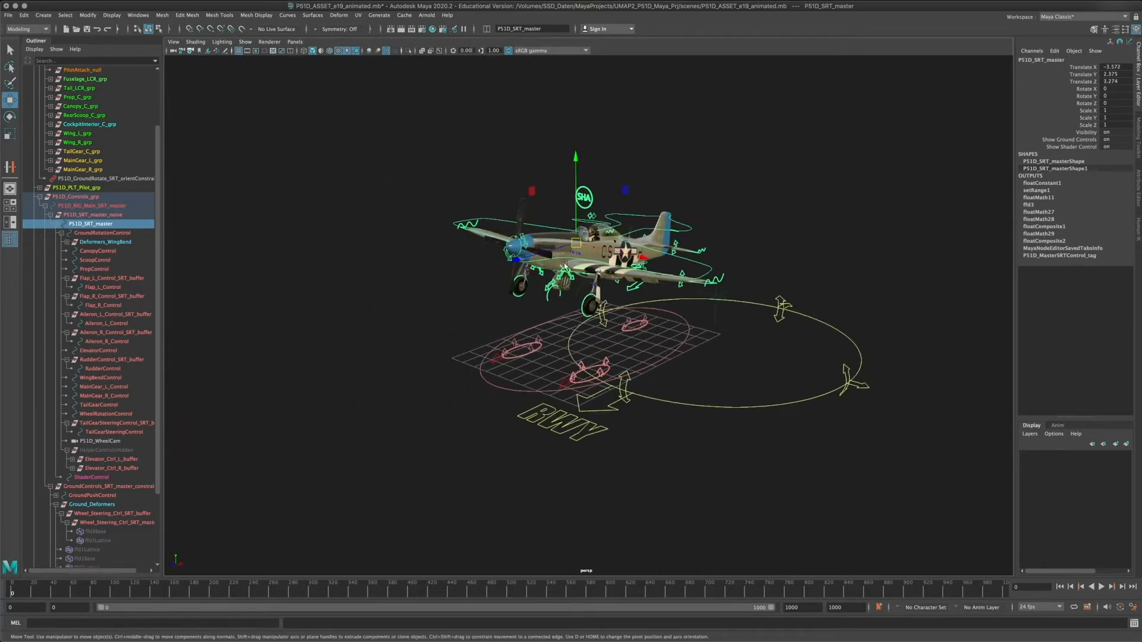
- Move the aircraft farther from the runway ring and lower it to ground level, at about X -8.98, Y 0, Z 8.05
{"action": "left_click_drag", "start_coordinate": [573, 247], "coordinate": [473, 168]}
{"action": "left_click_drag", "start_coordinate": [474, 238], "coordinate": [563, 212], "text": "alt"}
{"action": "left_click_drag", "start_coordinate": [622, 160], "coordinate": [612, 364]}
{"action": "middle_click_drag", "start_coordinate": [615, 365], "coordinate": [602, 301], "text": "alt"}
{"action": "right_click_drag", "start_coordinate": [602, 300], "coordinate": [836, 411], "text": "alt"}
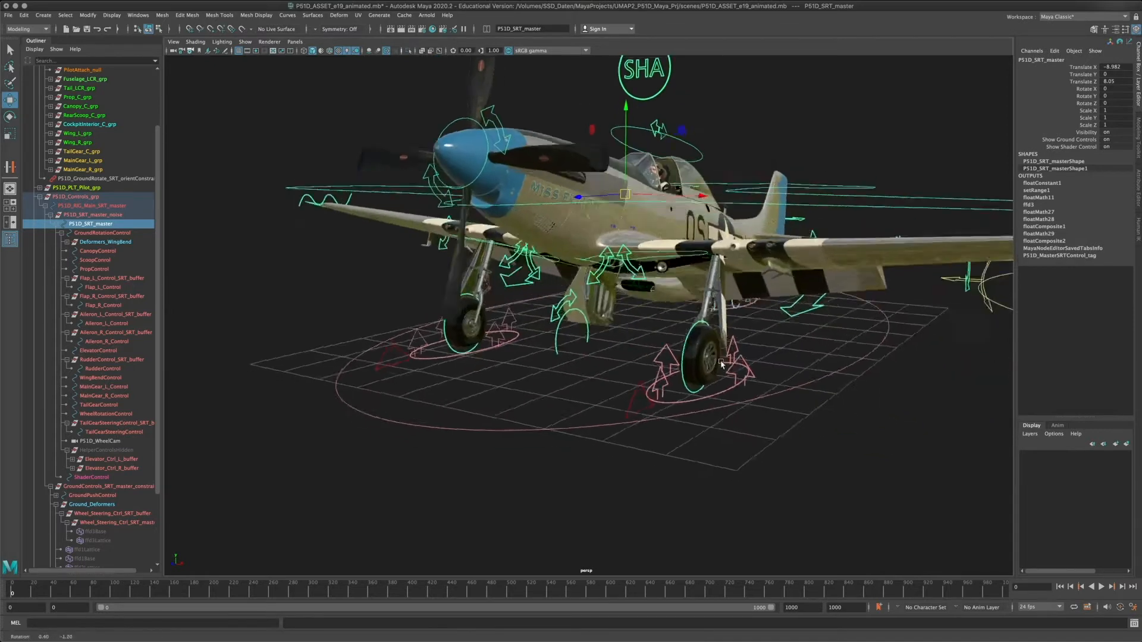
- Nudge the aircraft along the ground to about X -8.97, Z 8.04, checking the wheels up close and from above
{"action": "left_click_drag", "start_coordinate": [835, 411], "coordinate": [766, 416], "text": "alt"}
{"action": "mouse_move", "coordinate": [654, 138]}
{"action": "left_mouse_down"}
{"action": "mouse_move", "coordinate": [652, 119]}
{"action": "mouse_move", "coordinate": [651, 142]}
{"action": "left_mouse_up"}
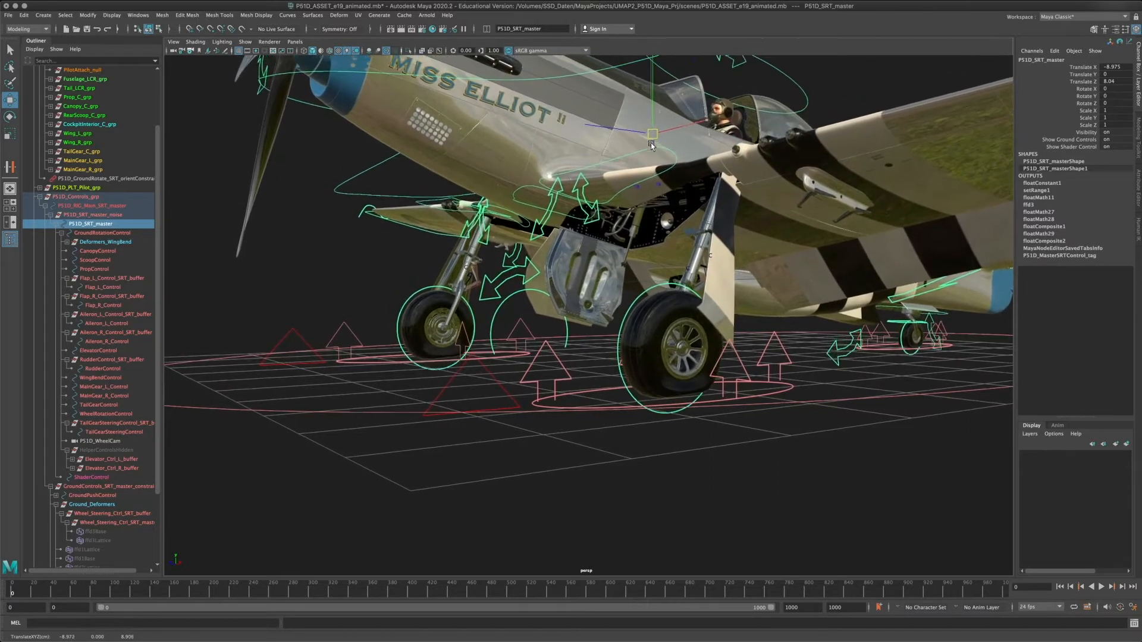
{"action": "right_click_drag", "start_coordinate": [651, 142], "coordinate": [607, 160], "text": "alt"}
{"action": "left_click_drag", "start_coordinate": [607, 160], "coordinate": [595, 262], "text": "alt"}
{"action": "right_click_drag", "start_coordinate": [595, 262], "coordinate": [523, 281], "text": "alt"}
{"action": "middle_click_drag", "start_coordinate": [522, 283], "coordinate": [494, 259], "text": "alt"}
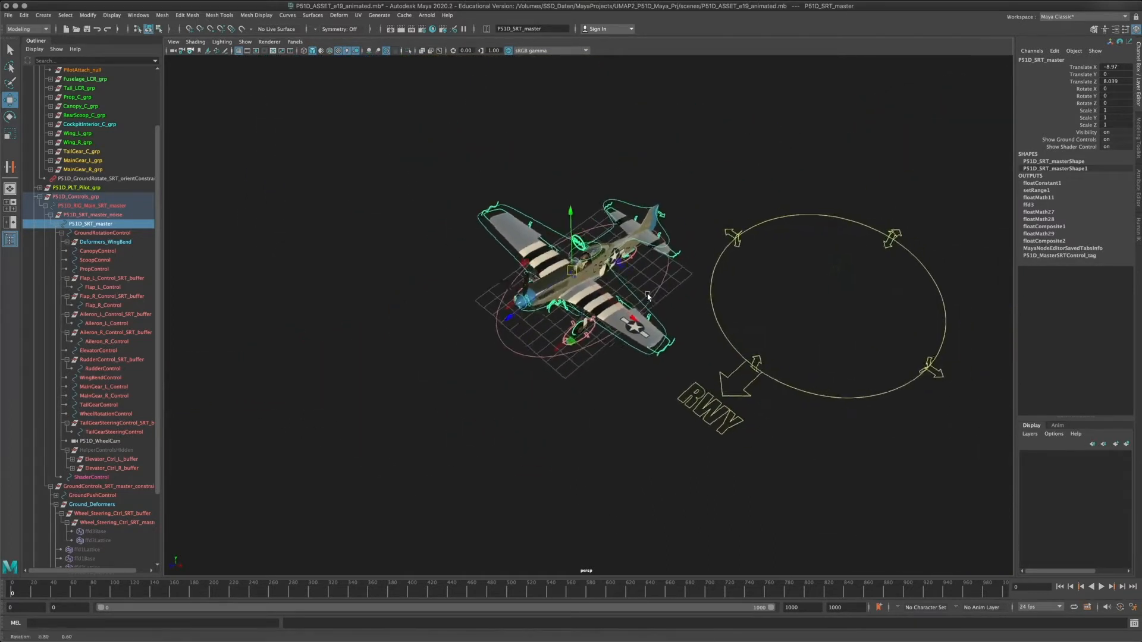
- Slide the aircraft forward along Z with P51D_SRT_master to about Translate Z 8.29
{"action": "right_click_drag", "start_coordinate": [494, 258], "coordinate": [797, 440], "text": "alt"}
{"action": "left_click_drag", "start_coordinate": [797, 440], "coordinate": [708, 395], "text": "alt"}
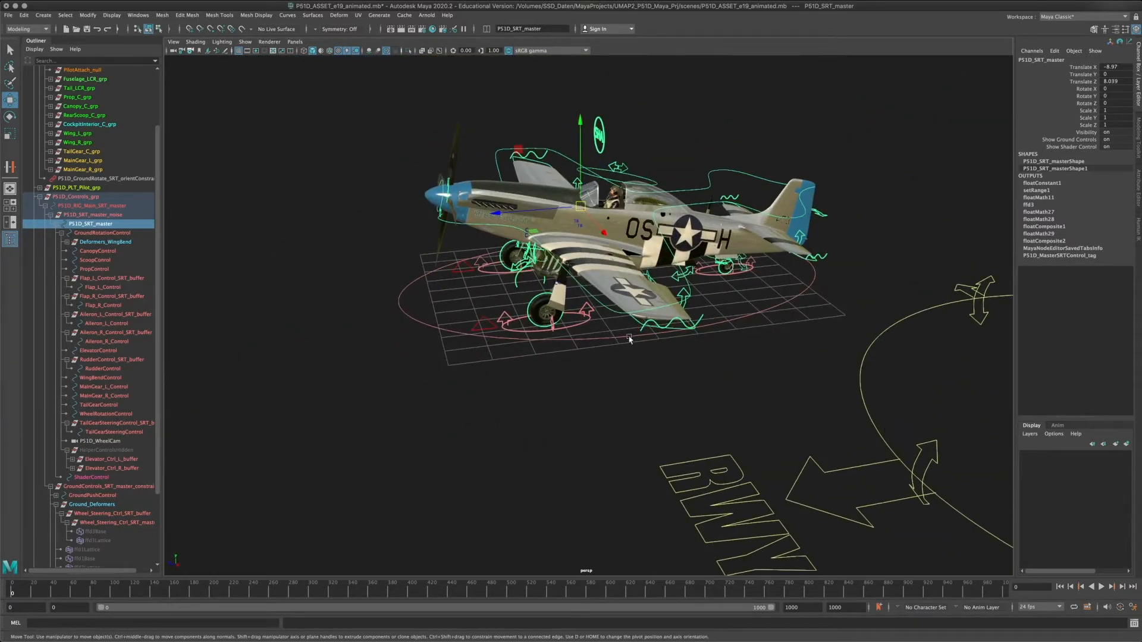
{"action": "left_click_drag", "start_coordinate": [497, 213], "coordinate": [491, 216]}
{"action": "middle_click_drag", "start_coordinate": [492, 215], "coordinate": [602, 241], "text": "alt"}
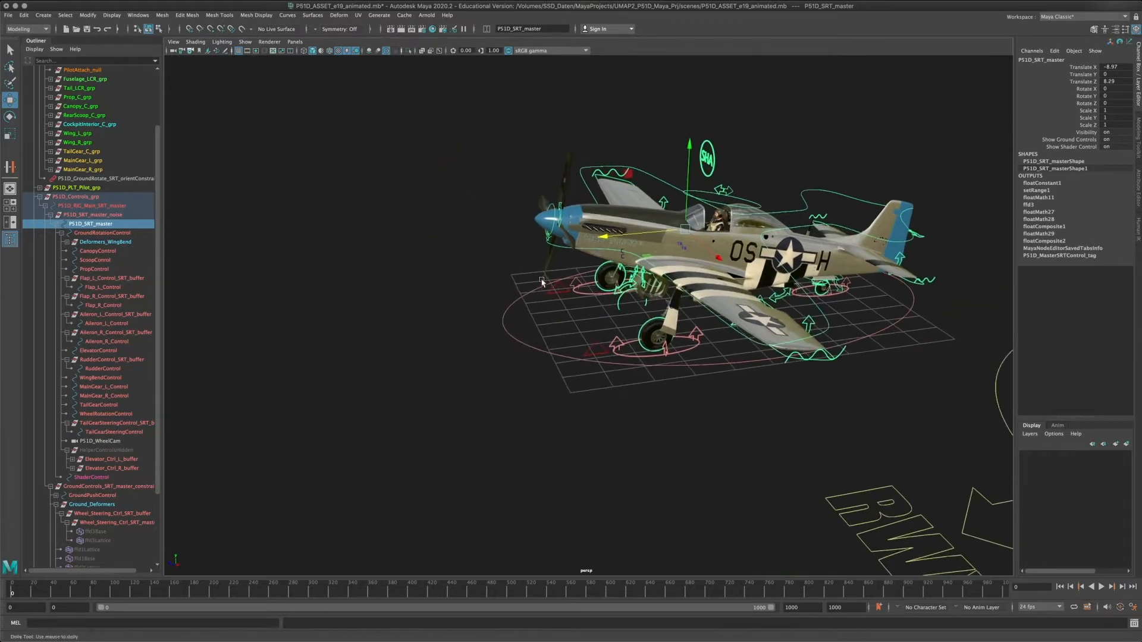
- Slide the aircraft back and forth along Z with P51D_SRT_master while viewing the main wheels up close
{"action": "right_click_drag", "start_coordinate": [602, 241], "coordinate": [702, 357], "text": "alt"}
{"action": "left_click_drag", "start_coordinate": [702, 357], "coordinate": [648, 351], "text": "alt"}
{"action": "middle_click_drag", "start_coordinate": [648, 351], "coordinate": [655, 416], "text": "alt"}
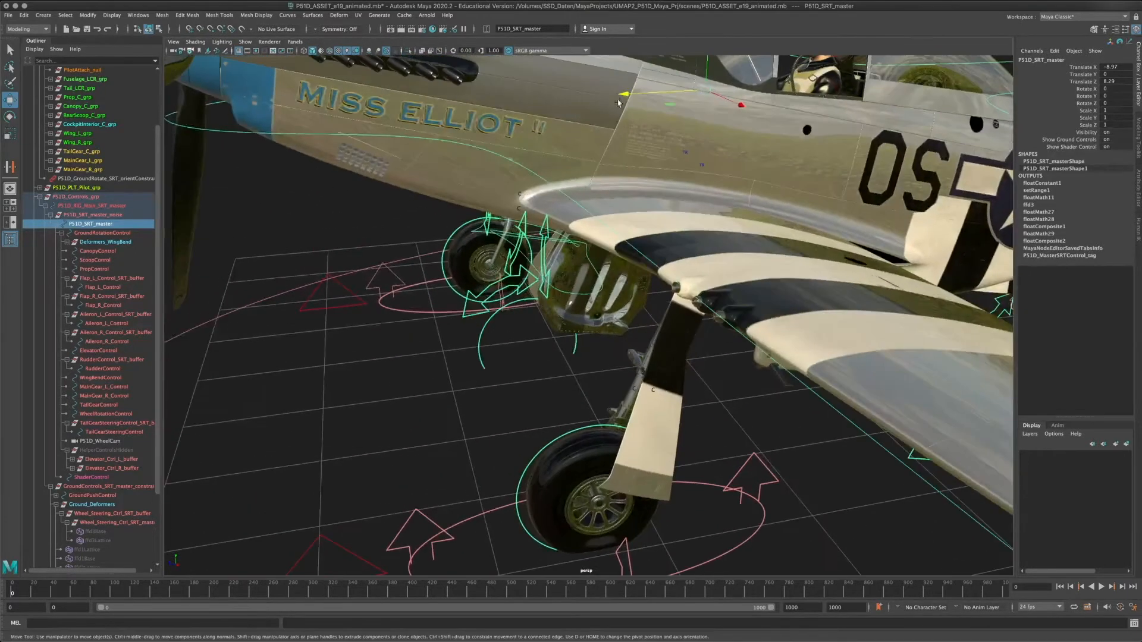
{"action": "left_click_drag", "start_coordinate": [624, 95], "coordinate": [704, 93]}
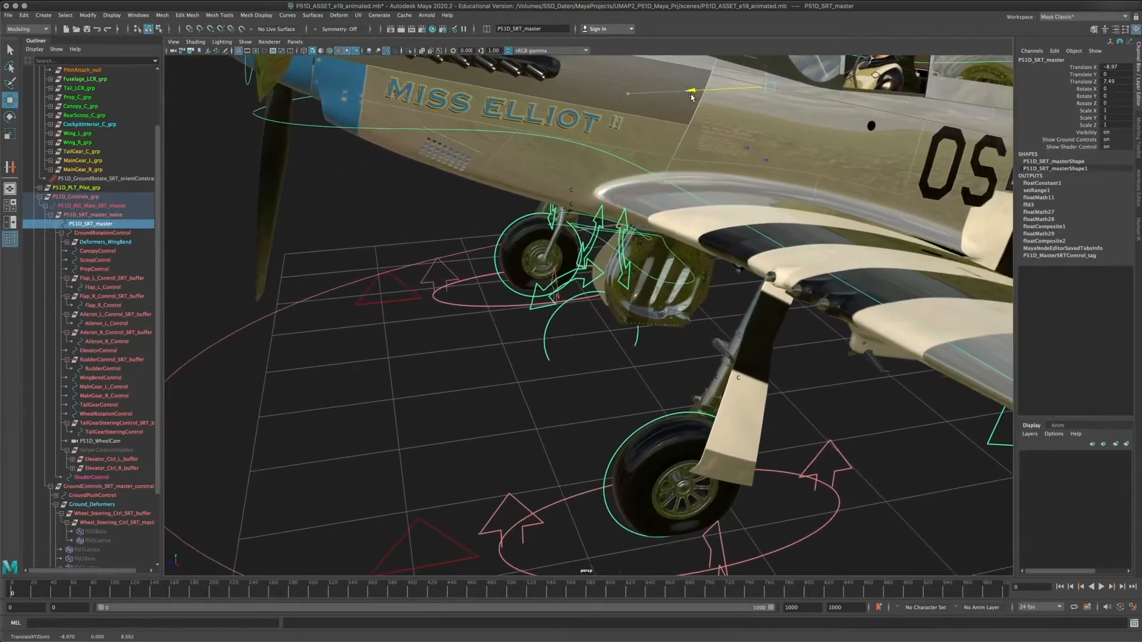
{"action": "middle_click_drag", "start_coordinate": [764, 283], "coordinate": [733, 228], "text": "alt"}
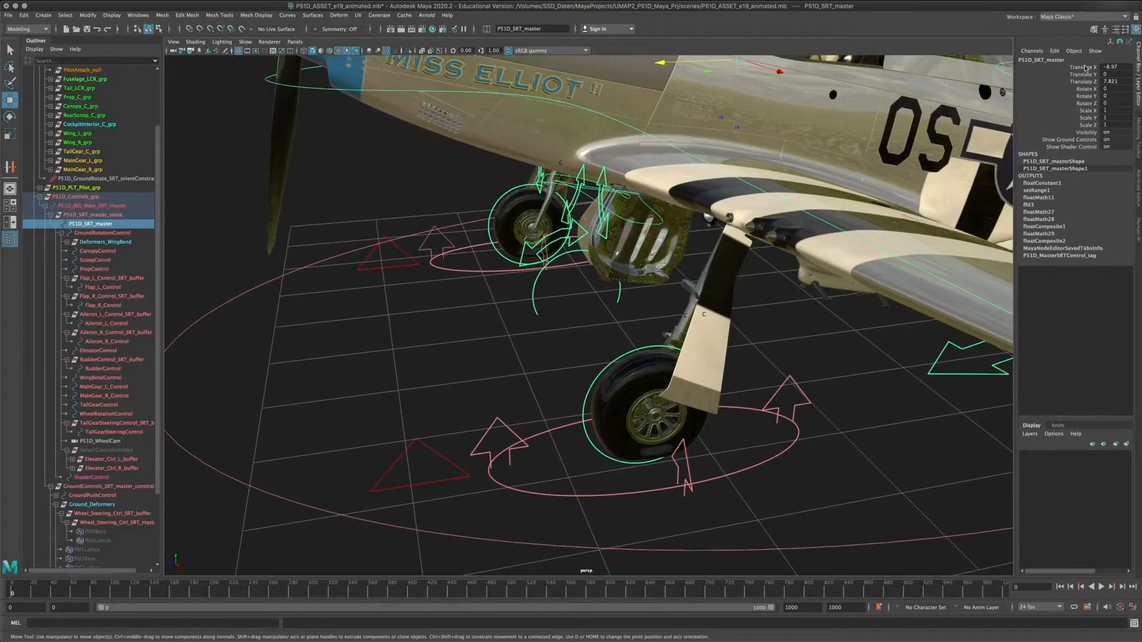
{"action": "left_click", "coordinate": [1076, 82]}
{"action": "mouse_move", "coordinate": [653, 171]}
{"action": "middle_mouse_down"}
{"action": "mouse_move", "coordinate": [708, 169]}
{"action": "mouse_move", "coordinate": [636, 171]}
{"action": "middle_mouse_up"}
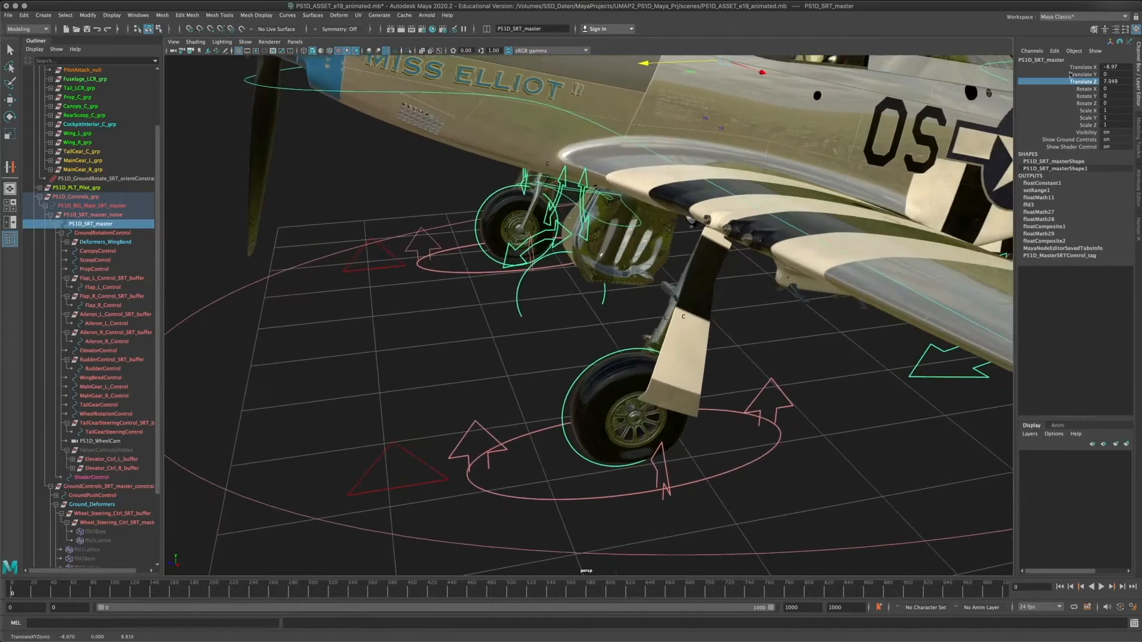
- Reset P51D_SRT_master's Translate Z and Translate X to 0
{"action": "left_click", "coordinate": [1108, 81]}
{"action": "type", "text": "0"}
{"action": "left_click", "coordinate": [1109, 67]}
{"action": "type", "text": "0"}
{"action": "key", "text": "Return"}
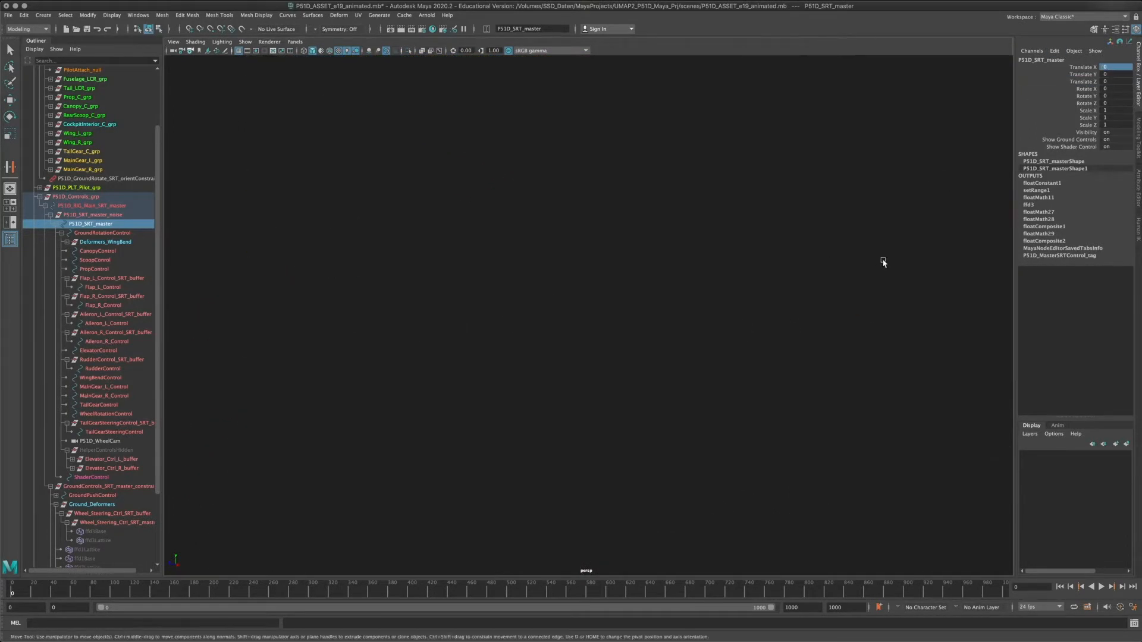
- Frame the aircraft, turn it with P51D_SRT_master to about Rotate Y -85, and reset Rotate Y to 0
{"action": "key", "text": "f"}
{"action": "left_click_drag", "start_coordinate": [528, 309], "coordinate": [652, 294], "text": "alt"}
{"action": "key", "text": "e"}
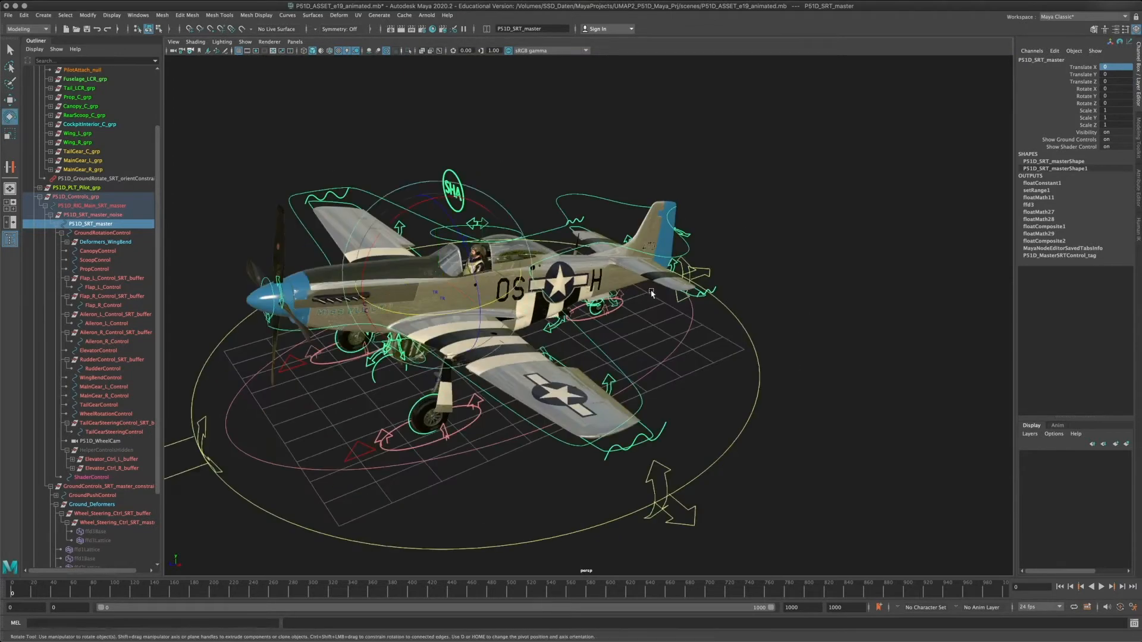
{"action": "left_click_drag", "start_coordinate": [515, 292], "coordinate": [973, 161]}
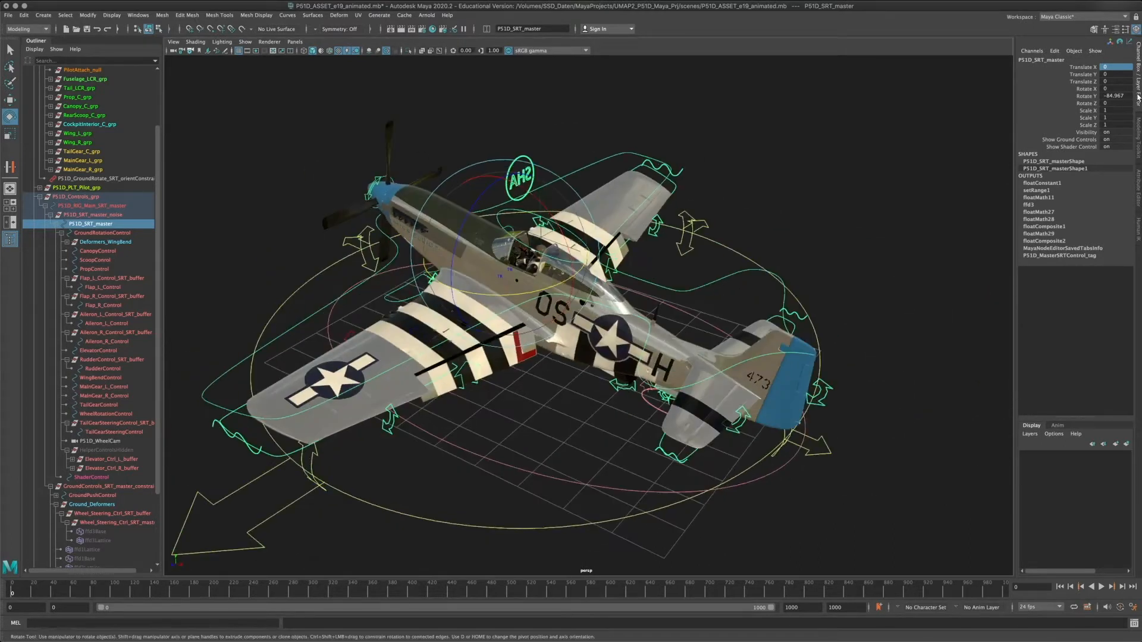
{"action": "left_click", "coordinate": [1116, 96]}
{"action": "type", "text": "0"}
{"action": "key", "text": "Return"}
- Examine the aircraft's stance and its main and tail wheels on the ground from the front, side and rear
{"action": "middle_click_drag", "start_coordinate": [638, 223], "coordinate": [720, 266], "text": "alt"}
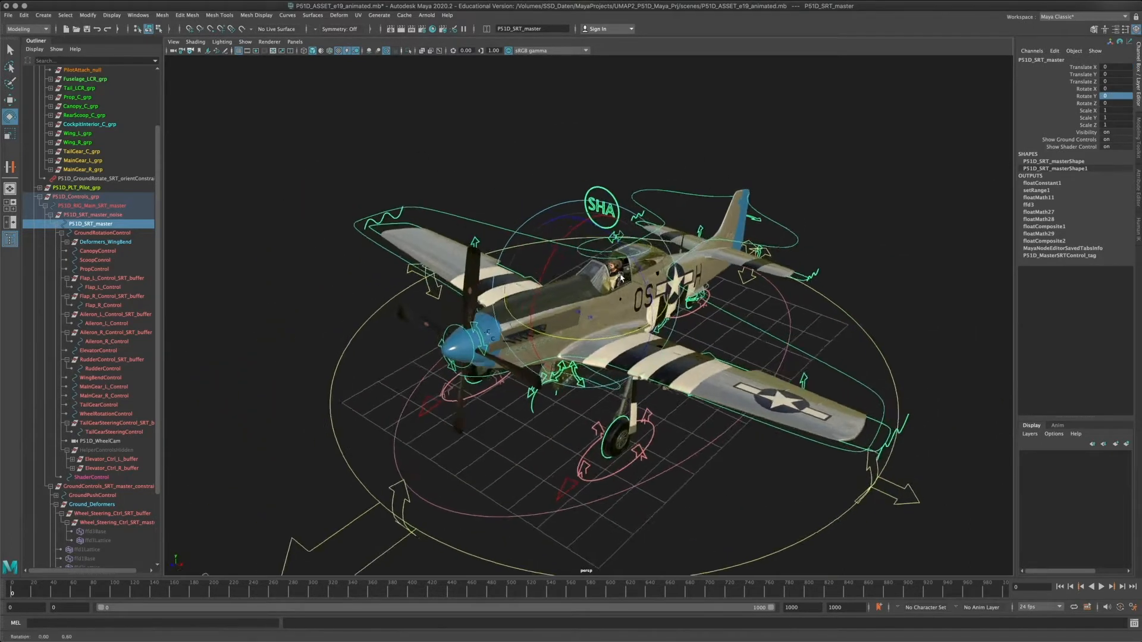
{"action": "left_click_drag", "start_coordinate": [720, 266], "coordinate": [708, 220], "text": "alt"}
{"action": "right_click_drag", "start_coordinate": [446, 196], "coordinate": [498, 182], "text": "alt"}
{"action": "left_click_drag", "start_coordinate": [515, 214], "coordinate": [494, 197], "text": "alt"}
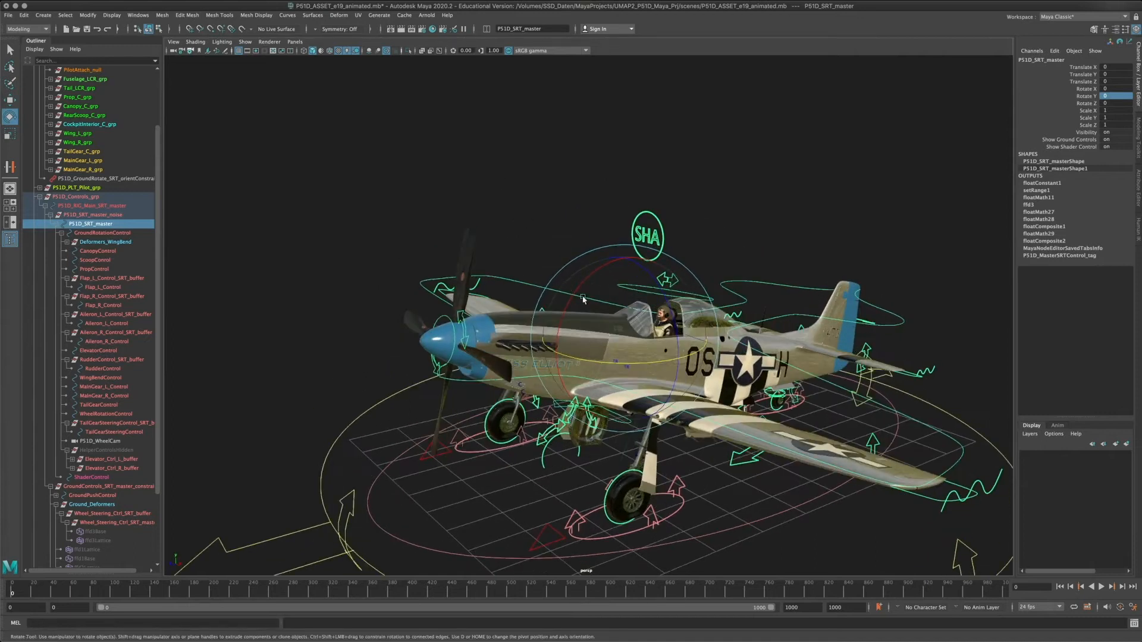
{"action": "middle_click_drag", "start_coordinate": [580, 295], "coordinate": [568, 229], "text": "alt"}
{"action": "right_click_drag", "start_coordinate": [568, 229], "coordinate": [631, 243], "text": "alt"}
{"action": "left_click_drag", "start_coordinate": [648, 303], "coordinate": [523, 328], "text": "alt"}
{"action": "right_click_drag", "start_coordinate": [631, 381], "coordinate": [577, 416], "text": "alt"}
{"action": "left_click_drag", "start_coordinate": [580, 420], "coordinate": [605, 387], "text": "alt"}
{"action": "right_click_drag", "start_coordinate": [605, 388], "coordinate": [469, 393], "text": "alt"}
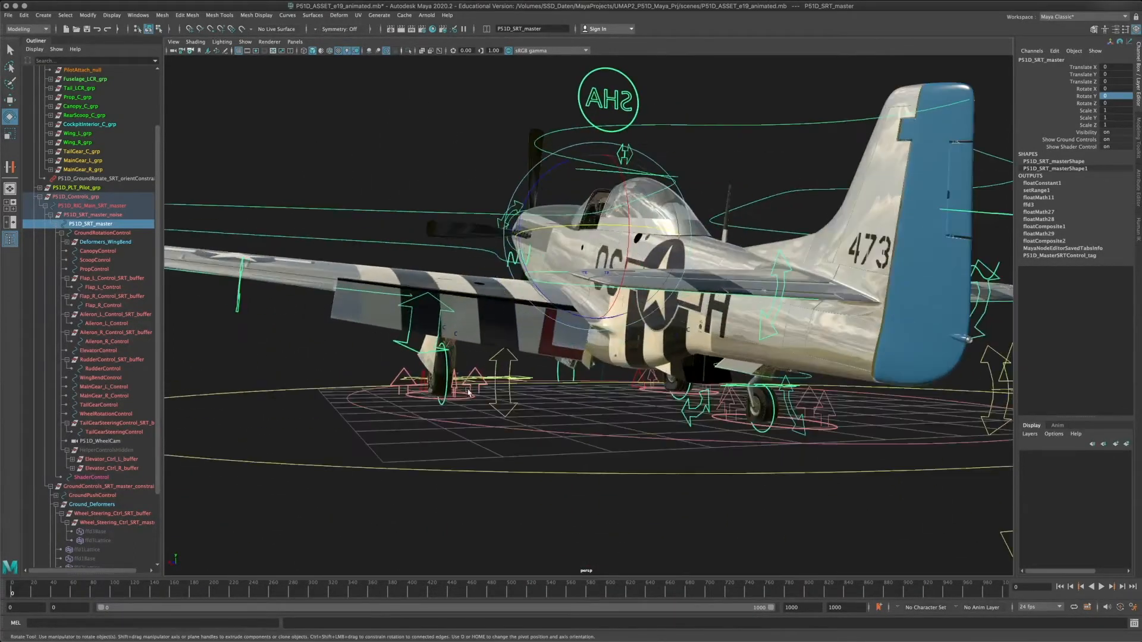
{"action": "left_click_drag", "start_coordinate": [518, 395], "coordinate": [581, 254], "text": "alt"}
- Pitch the aircraft to about Rotate X 4.1 with P51D_SRT_master and undo the rotation
{"action": "mouse_move", "coordinate": [584, 250]}
{"action": "left_mouse_down"}
{"action": "mouse_move", "coordinate": [596, 242]}
{"action": "mouse_move", "coordinate": [575, 259]}
{"action": "left_mouse_up"}
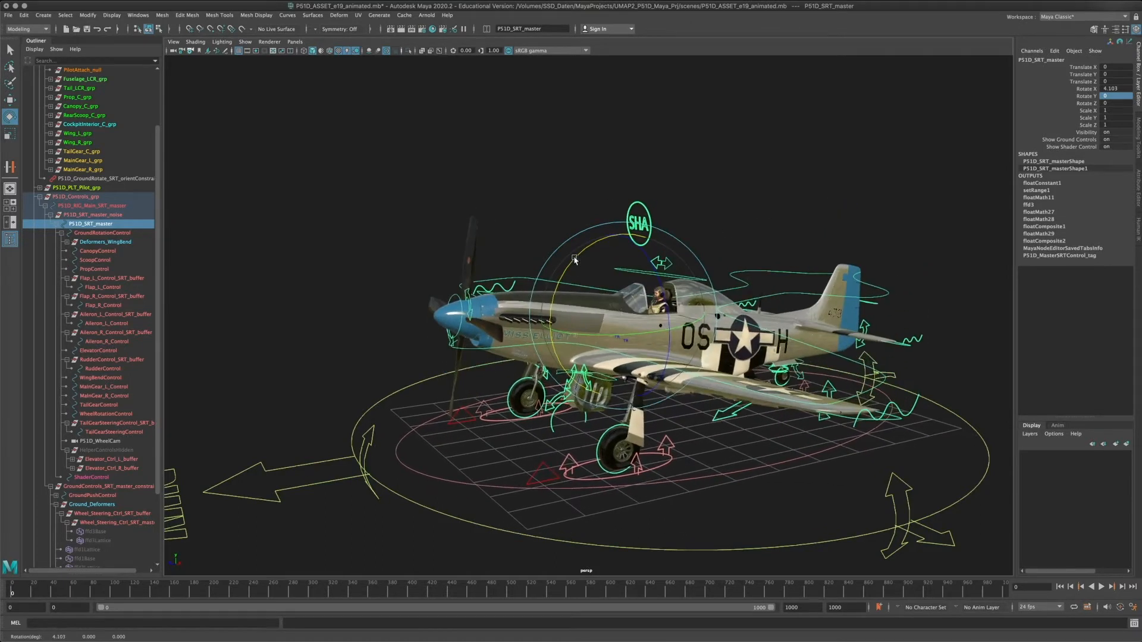
{"action": "key", "text": "super+z"}
{"action": "left_click_drag", "start_coordinate": [655, 308], "coordinate": [738, 217], "text": "alt"}
{"action": "left_click", "coordinate": [742, 212]}
{"action": "left_click", "coordinate": [734, 290]}
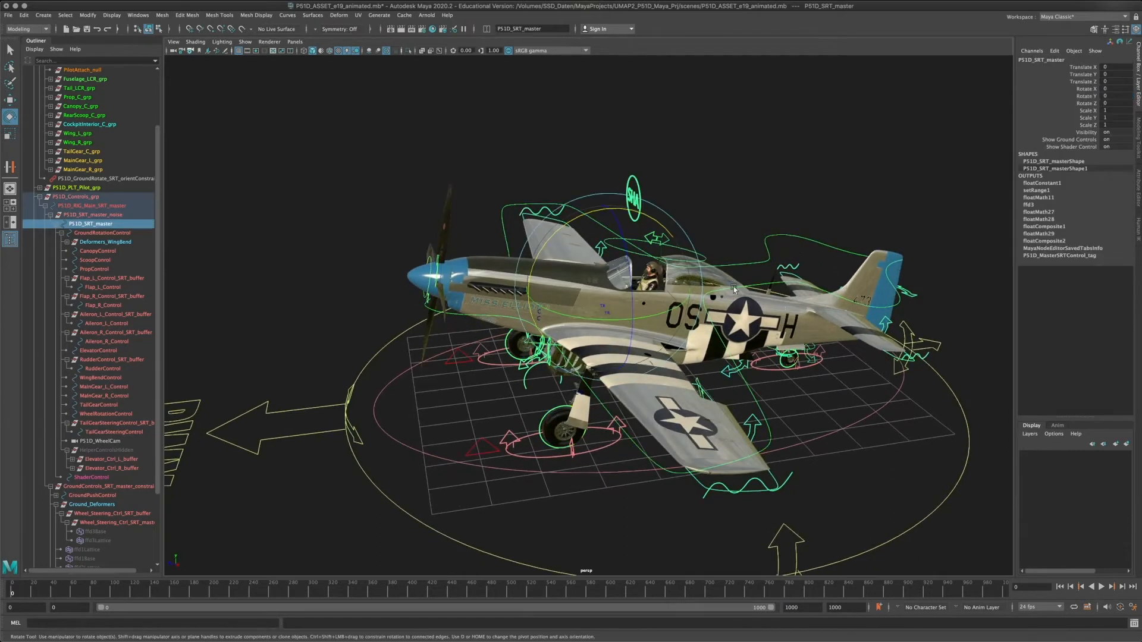
- Swing the aircraft slightly about its Y axis with P51D_SRT_master and undo the rotations
{"action": "left_click_drag", "start_coordinate": [664, 313], "coordinate": [690, 308]}
{"action": "key", "text": "ctrl+z"}
{"action": "key", "text": "ctrl+z"}
{"action": "key", "text": "ctrl+z"}
{"action": "key", "text": "ctrl+z"}
{"action": "key", "text": "ctrl+z"}
{"action": "key", "text": "ctrl+z"}
{"action": "key", "text": "ctrl+z"}
{"action": "key", "text": "ctrl+z"}
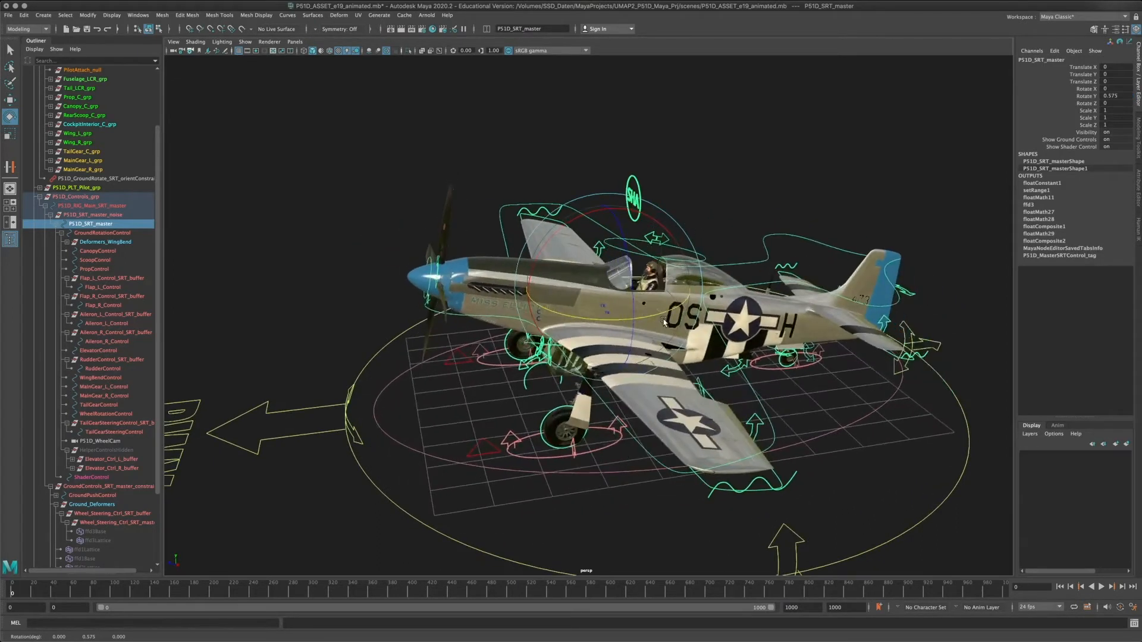
- From a side view, turn the aircraft about 11.5 degrees in Y with P51D_SRT_master and undo it
{"action": "left_click_drag", "start_coordinate": [838, 404], "coordinate": [802, 379], "text": "alt"}
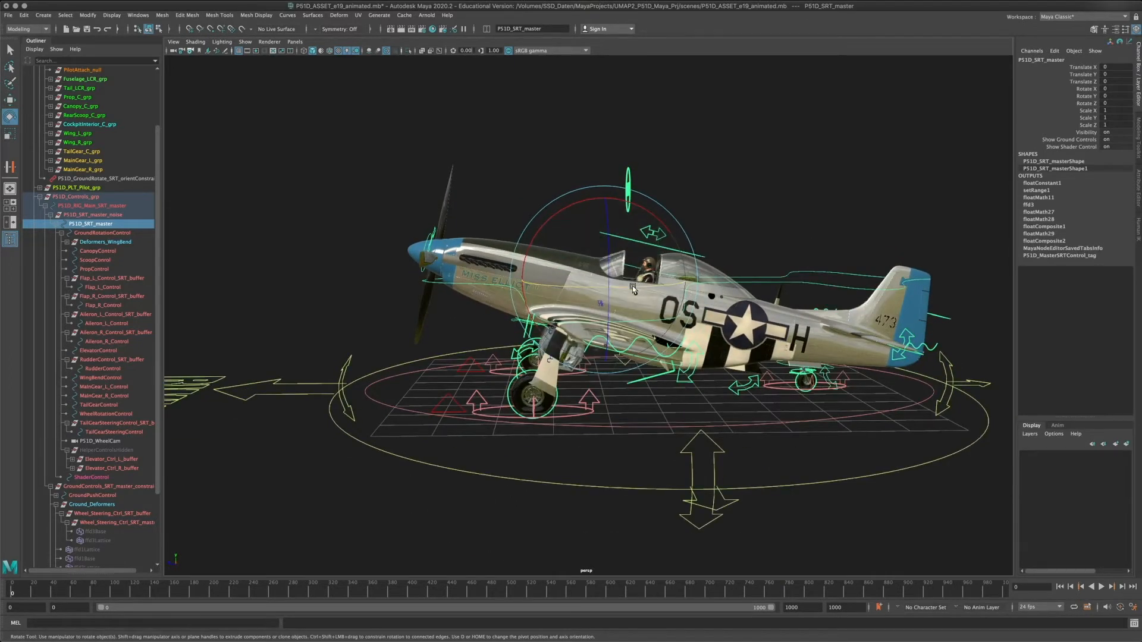
{"action": "left_click_drag", "start_coordinate": [637, 288], "coordinate": [643, 290]}
{"action": "key", "text": "ctrl+z"}
{"action": "key", "text": "ctrl+z"}
{"action": "key", "text": "ctrl+z"}
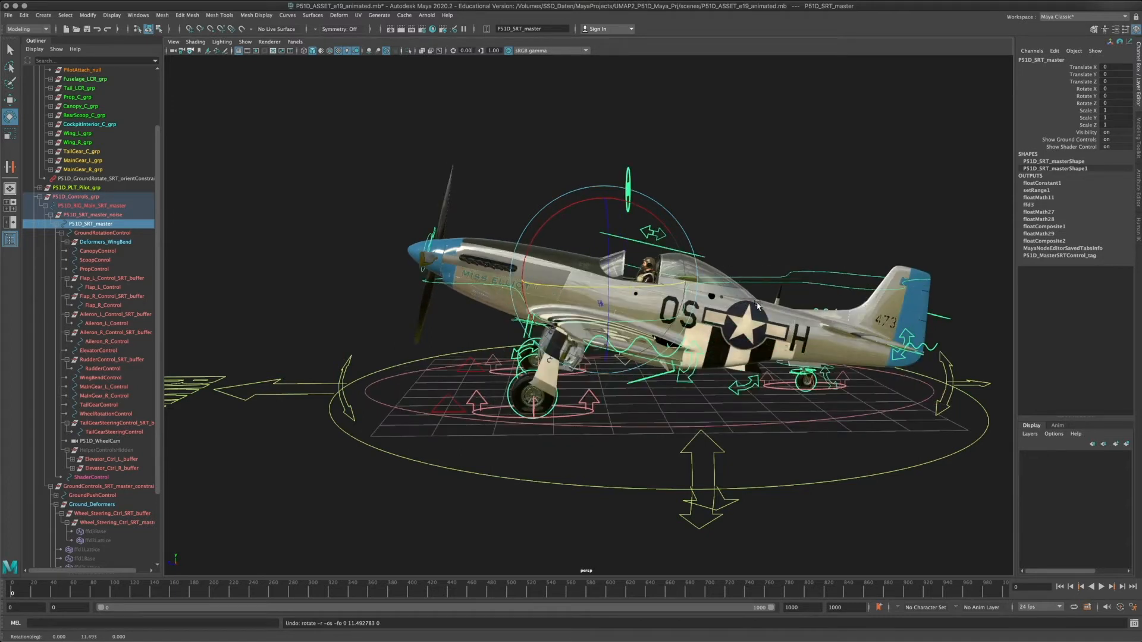
- Pitch the aircraft nose-up to about Rotate X -15.5, turn it about Y in that attitude, and undo the rotations
{"action": "left_click_drag", "start_coordinate": [687, 284], "coordinate": [667, 239]}
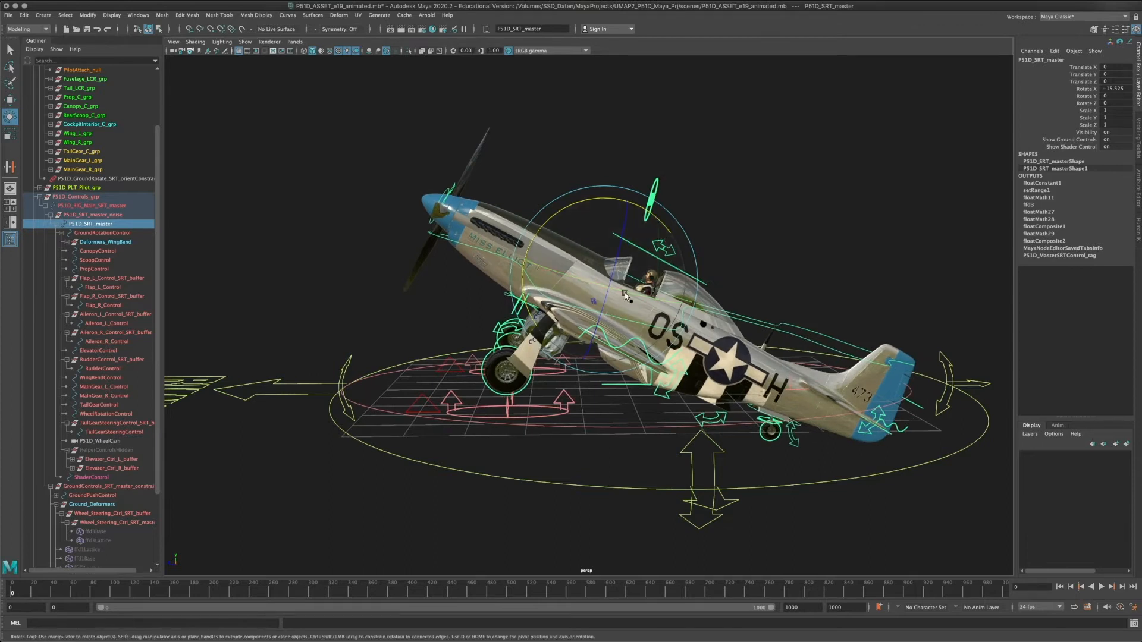
{"action": "left_click_drag", "start_coordinate": [626, 293], "coordinate": [588, 293]}
{"action": "key", "text": "ctrl+z"}
{"action": "key", "text": "ctrl+z"}
{"action": "key", "text": "ctrl+z"}
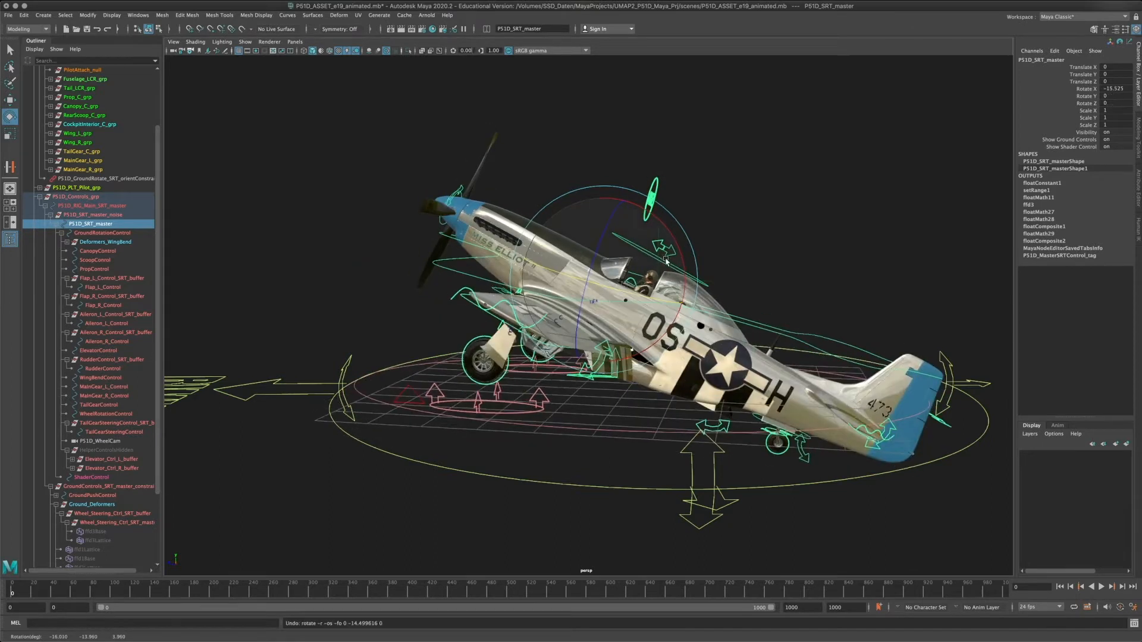
{"action": "key", "text": "ctrl+z"}
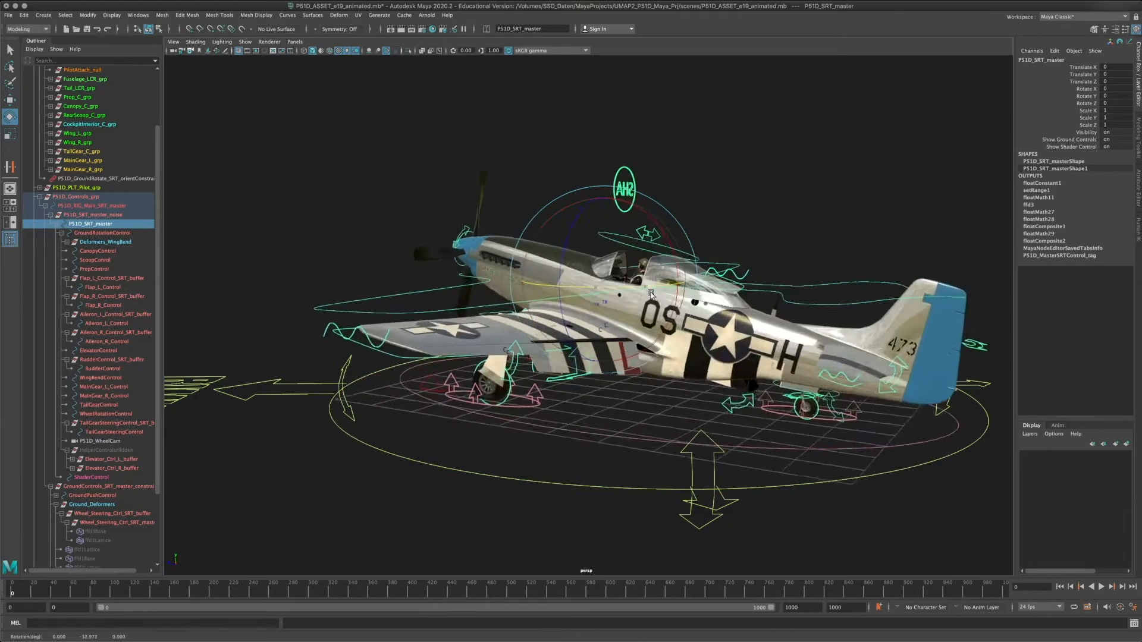
{"action": "key", "text": "ctrl+z"}
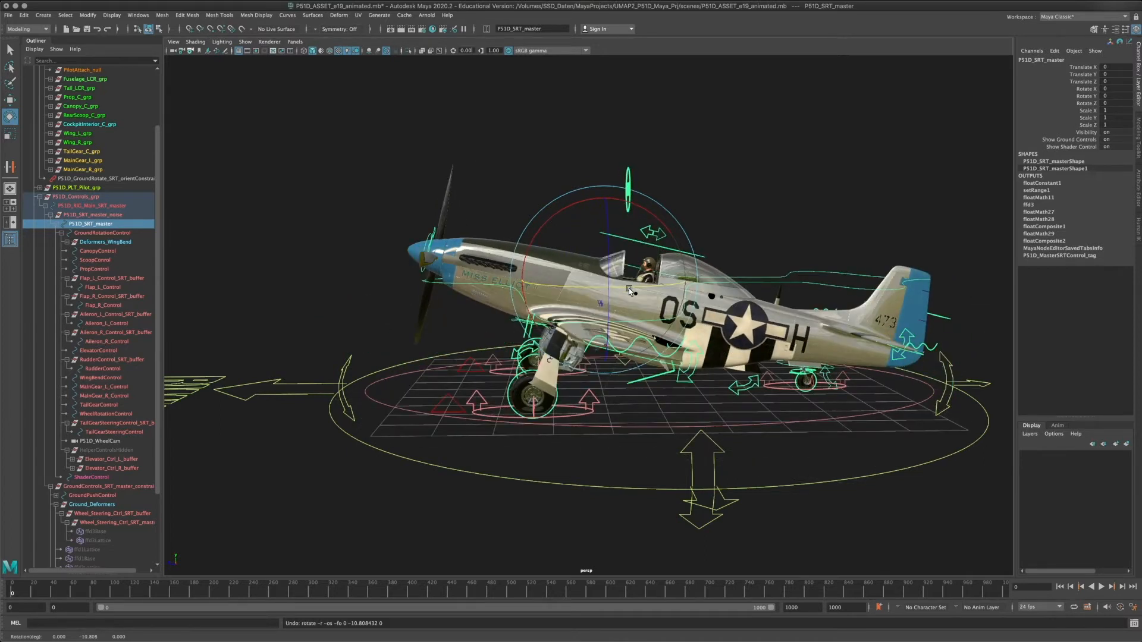
- Select GroundRotationControl beside the main wheels and examine its pivot between them from the side and front
{"action": "left_click_drag", "start_coordinate": [601, 273], "coordinate": [557, 417], "text": "alt"}
{"action": "left_click", "coordinate": [557, 388]}
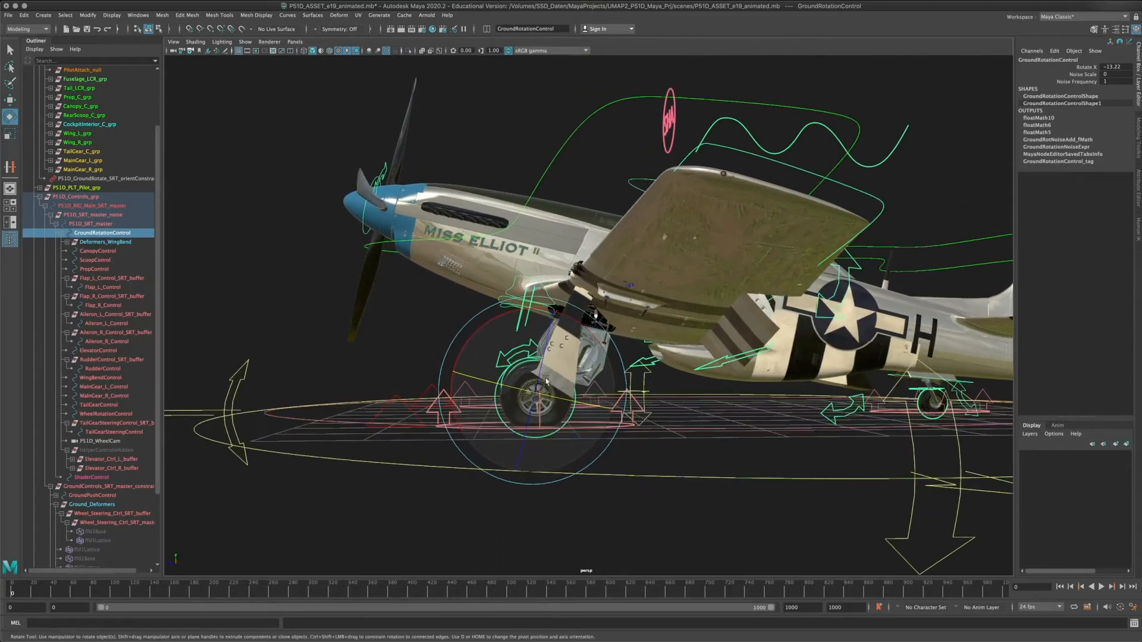
{"action": "middle_click_drag", "start_coordinate": [545, 453], "coordinate": [576, 424], "text": "alt"}
{"action": "left_click_drag", "start_coordinate": [575, 424], "coordinate": [583, 400], "text": "alt"}
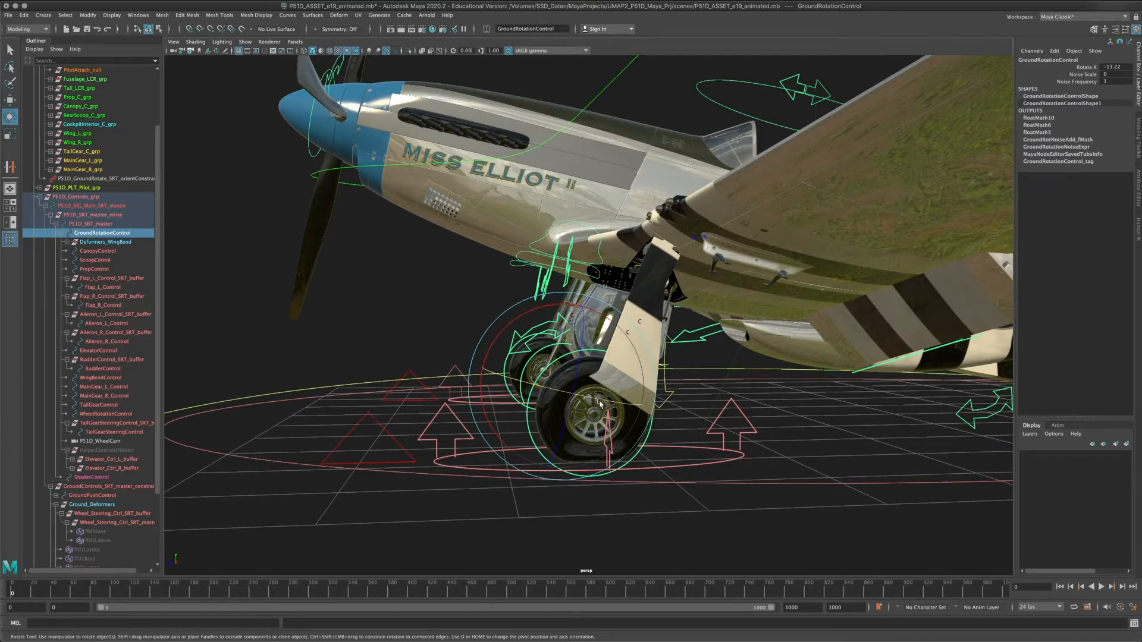
{"action": "left_click_drag", "start_coordinate": [571, 384], "coordinate": [632, 419], "text": "alt"}
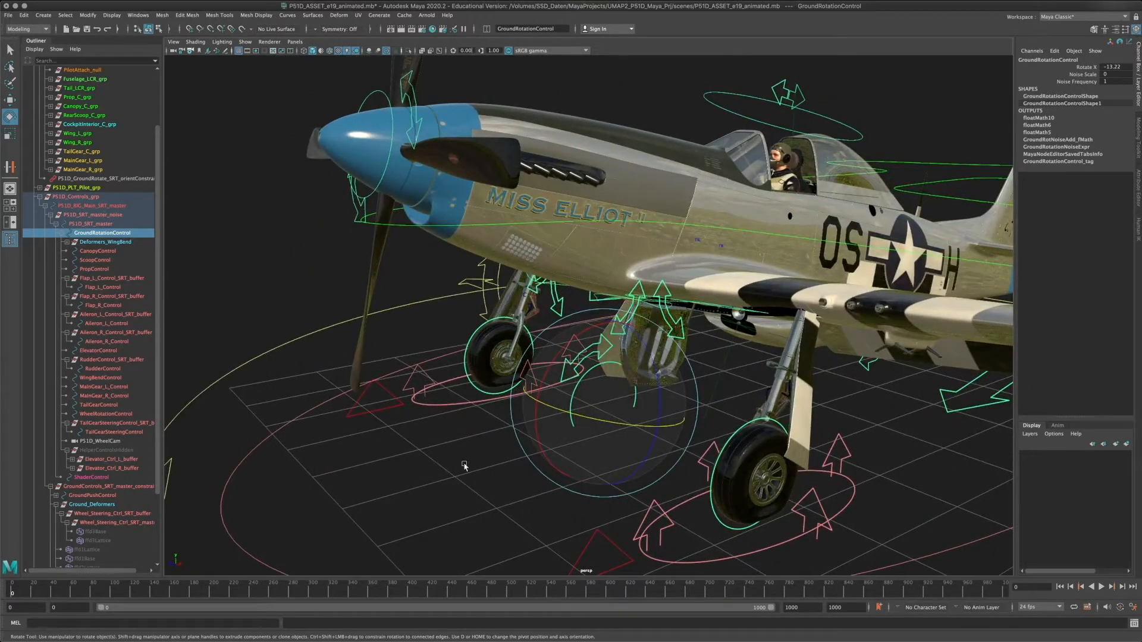
{"action": "right_click_drag", "start_coordinate": [714, 395], "coordinate": [576, 410], "text": "alt"}
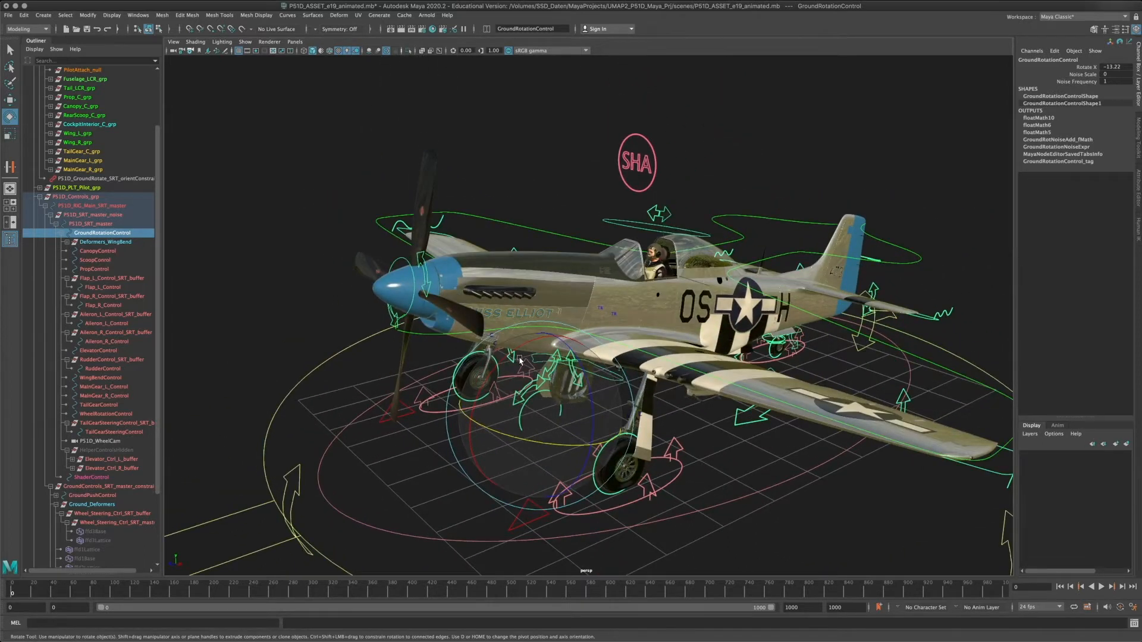
- Rotate GroundRotationControl to Rotate X 0 to lift the tail, and view the raised tail wheel from behind
{"action": "left_click_drag", "start_coordinate": [520, 360], "coordinate": [616, 328]}
{"action": "left_click_drag", "start_coordinate": [499, 353], "coordinate": [446, 388]}
{"action": "left_click_drag", "start_coordinate": [868, 368], "coordinate": [770, 333], "text": "alt"}
{"action": "middle_click_drag", "start_coordinate": [770, 334], "coordinate": [744, 351], "text": "alt"}
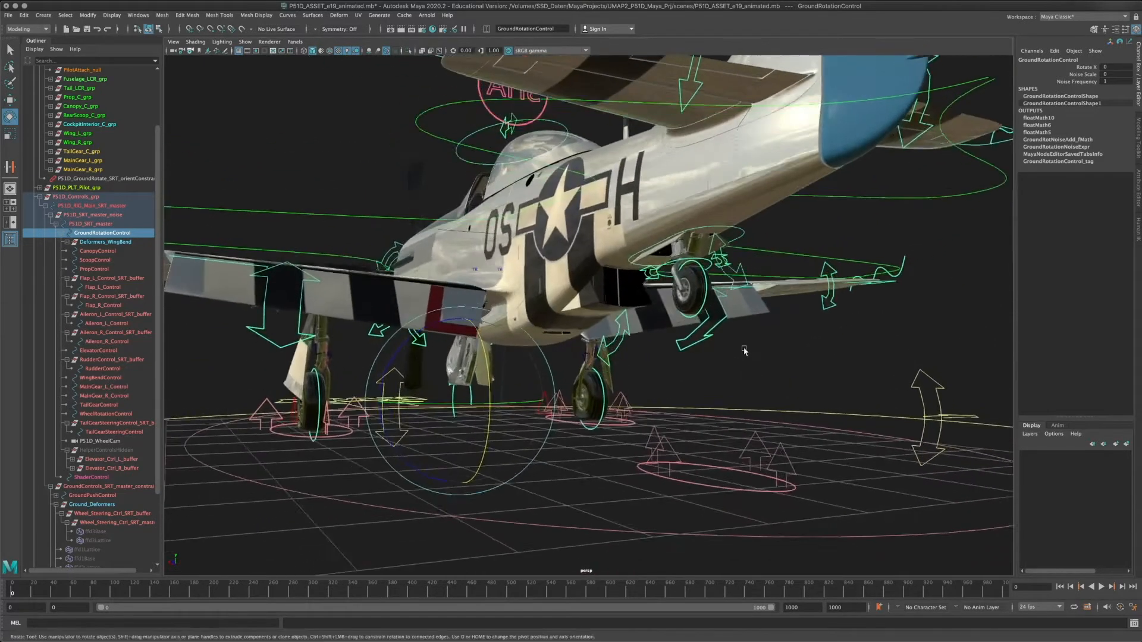
{"action": "right_click_drag", "start_coordinate": [744, 352], "coordinate": [649, 355], "text": "alt"}
{"action": "left_click_drag", "start_coordinate": [648, 355], "coordinate": [769, 368], "text": "alt"}
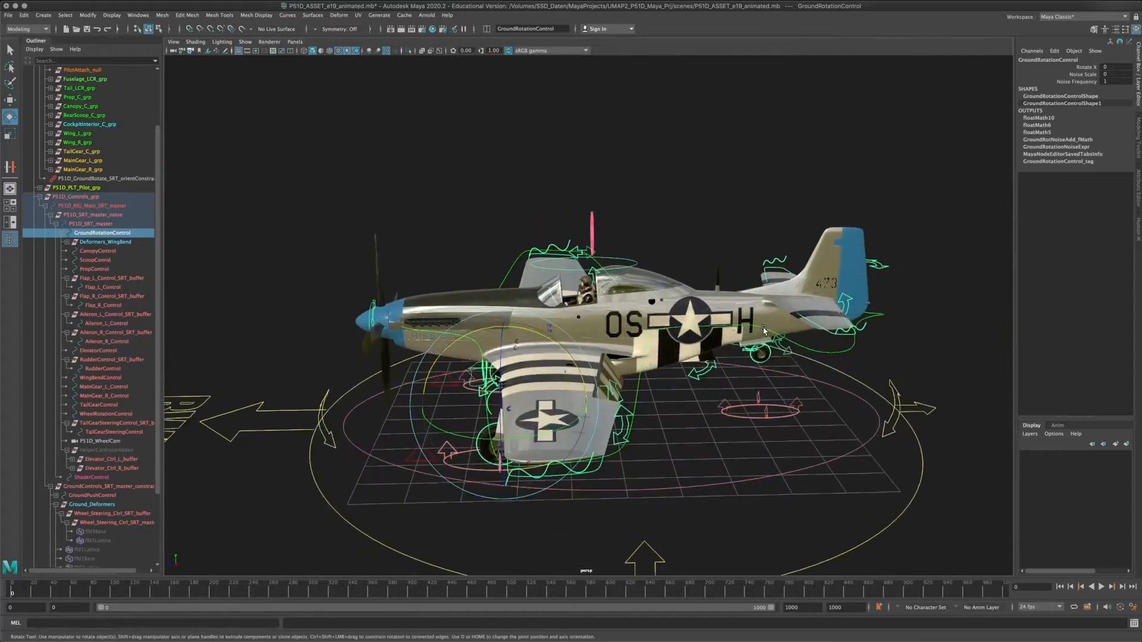
- Switch to the parent P51D_SRT_master with the Scale tool and undo back to GroundRotationControl
{"action": "key", "text": "Up"}
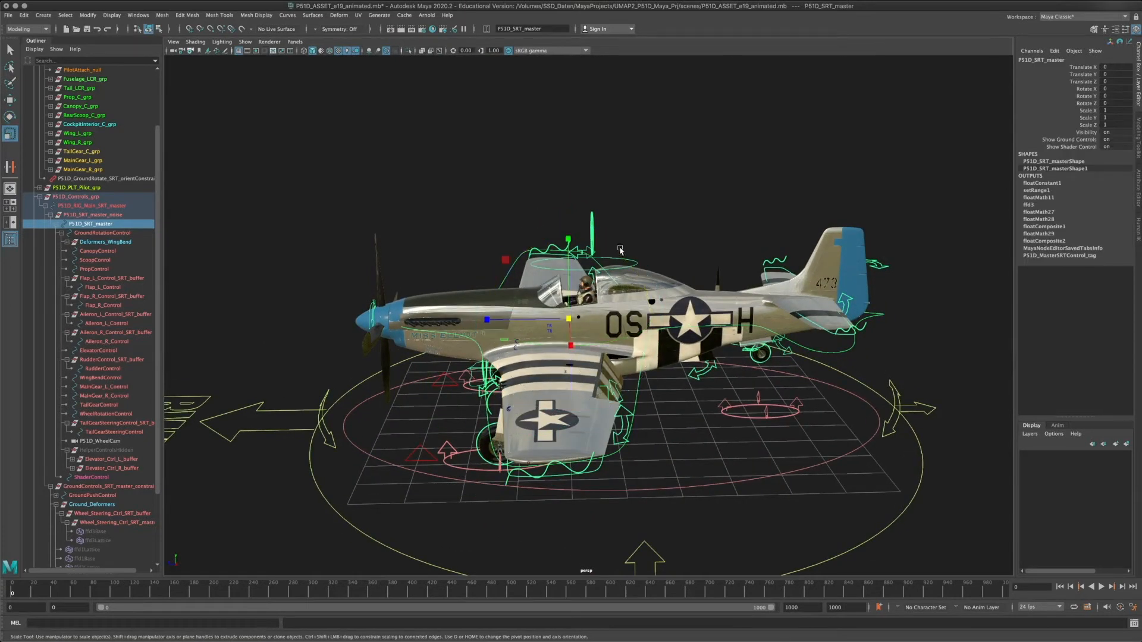
{"action": "left_click_drag", "start_coordinate": [614, 252], "coordinate": [602, 247]}
{"action": "key", "text": "super+z"}
{"action": "key", "text": "super+z"}
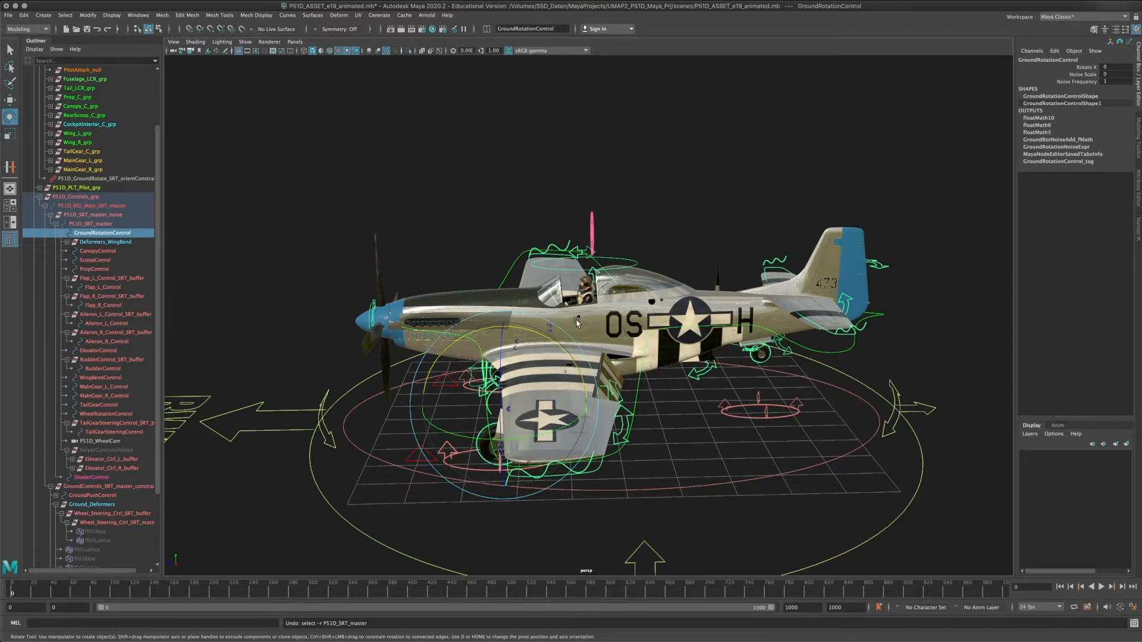
- Clear the selection, reselect GroundRotationControl by its double-arrow curve under the fuselage, and frame it
{"action": "left_click_drag", "start_coordinate": [642, 302], "coordinate": [716, 319], "text": "alt"}
{"action": "left_click", "coordinate": [418, 244]}
{"action": "middle_click_drag", "start_coordinate": [418, 244], "coordinate": [447, 157], "text": "alt"}
{"action": "right_click_drag", "start_coordinate": [447, 158], "coordinate": [651, 326], "text": "alt"}
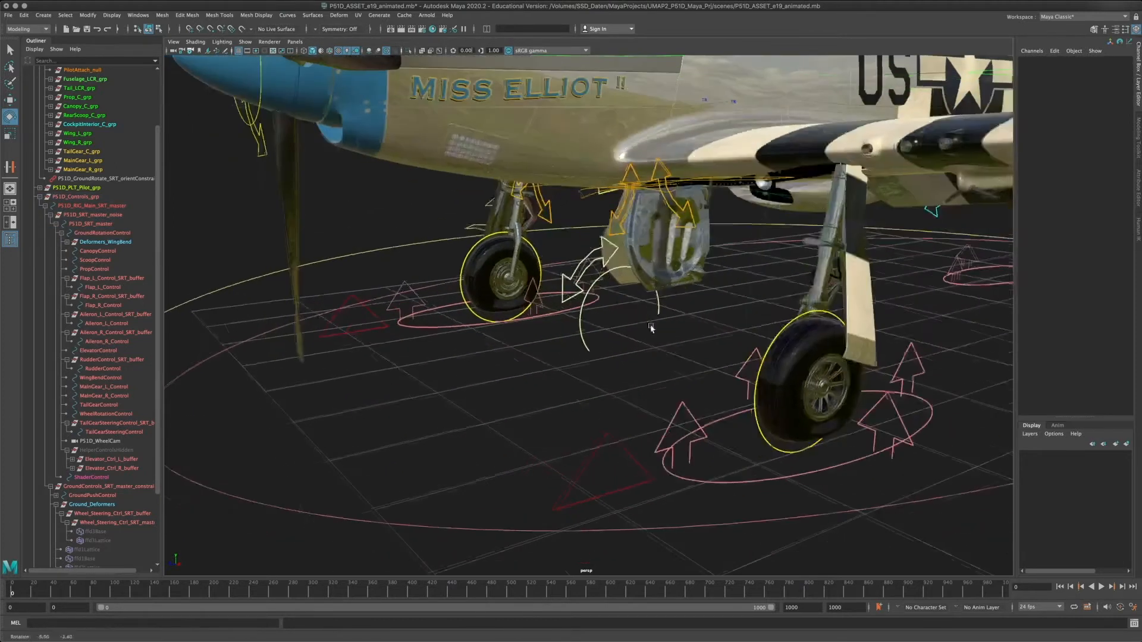
{"action": "left_click", "coordinate": [598, 276]}
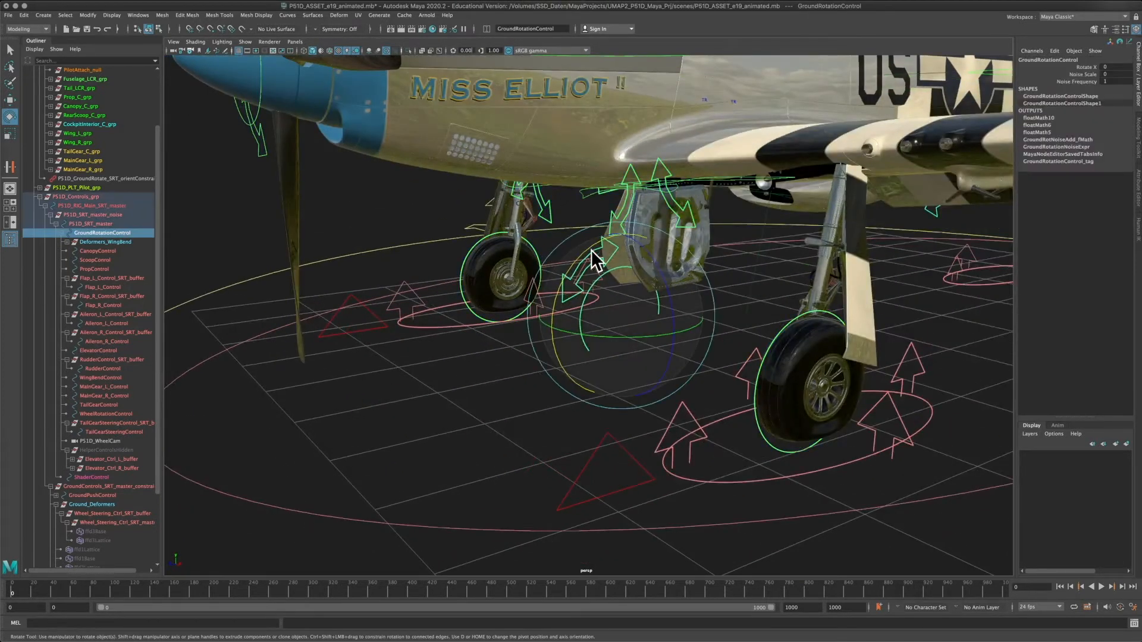
{"action": "key", "text": "f"}
- Lower the tail wheel to the ground by setting GroundRotationControl's Rotate X to about -12.87
{"action": "left_click_drag", "start_coordinate": [590, 349], "coordinate": [632, 307], "text": "alt"}
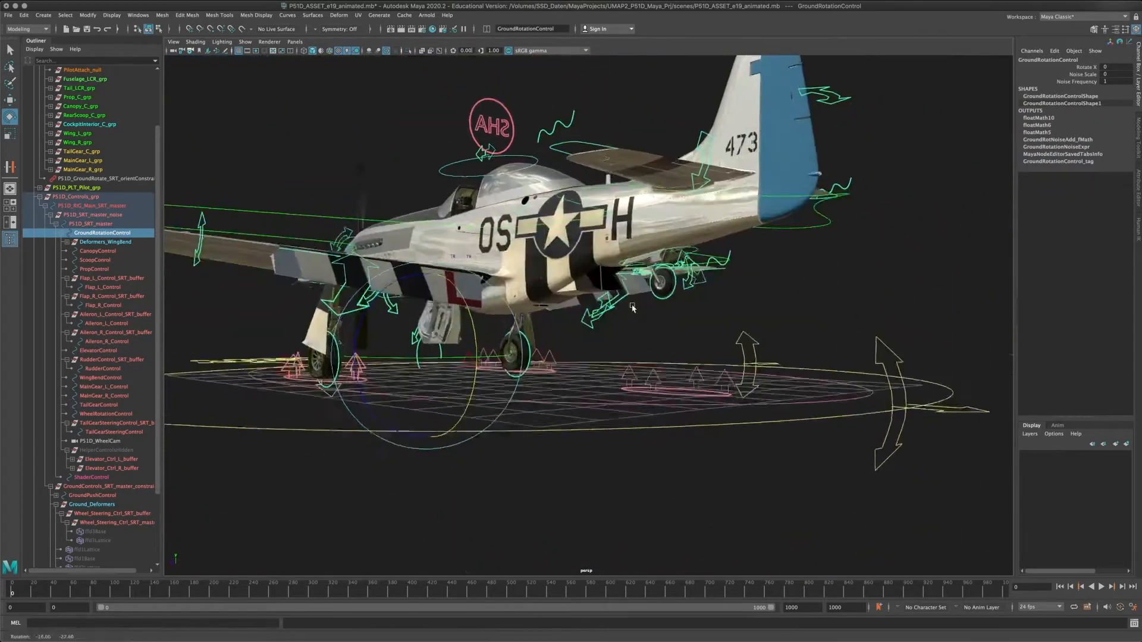
{"action": "middle_click_drag", "start_coordinate": [632, 307], "coordinate": [615, 317], "text": "alt"}
{"action": "right_click_drag", "start_coordinate": [616, 317], "coordinate": [795, 339], "text": "alt"}
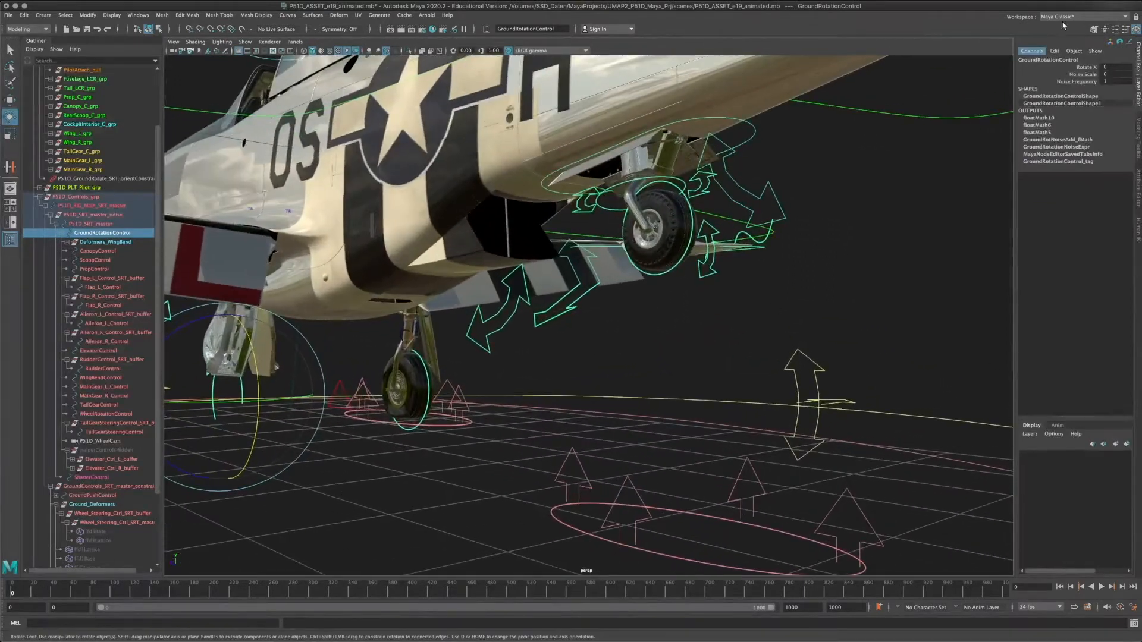
{"action": "left_click", "coordinate": [1086, 70]}
{"action": "middle_click_drag", "start_coordinate": [620, 124], "coordinate": [648, 121]}
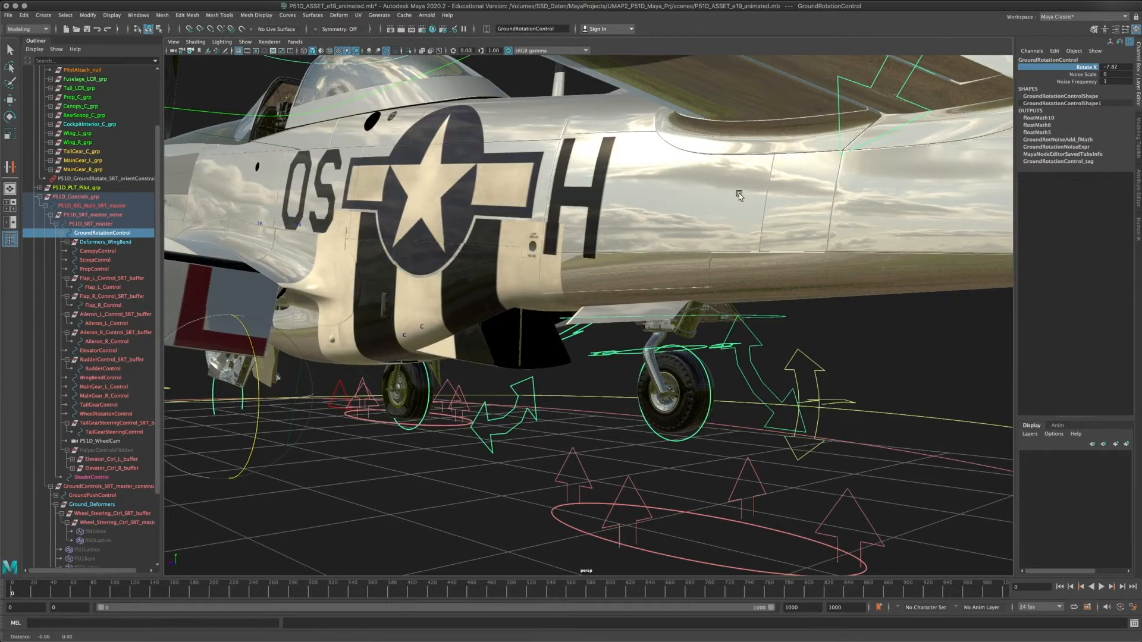
{"action": "middle_click_drag", "start_coordinate": [757, 224], "coordinate": [661, 235], "text": "alt"}
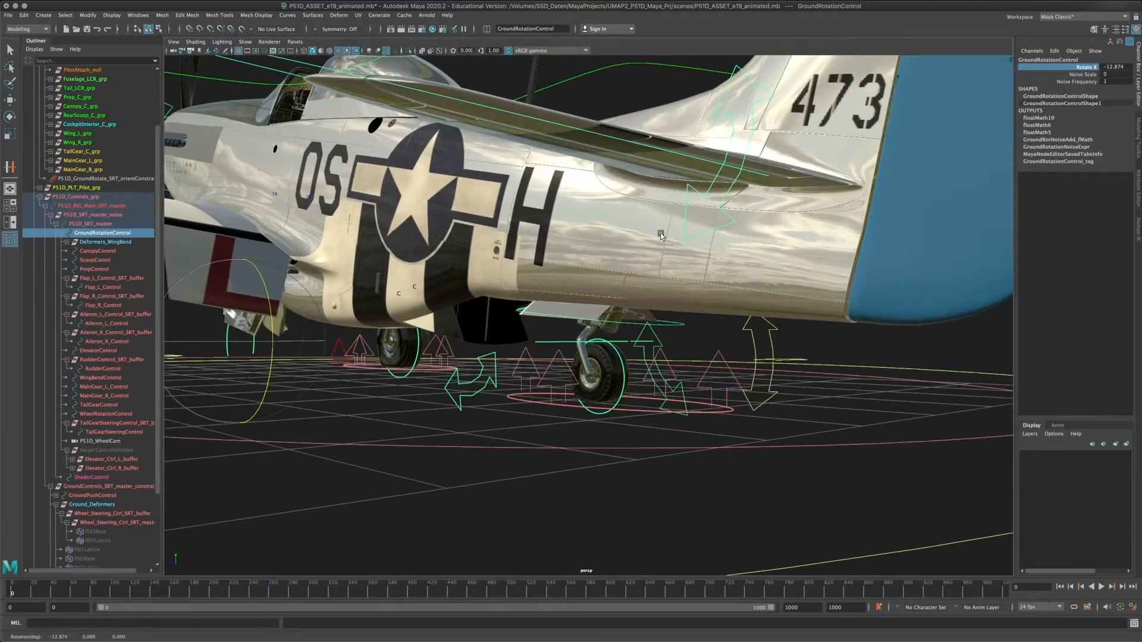
- Try rotating the parent P51D_SRT_master to about 8.93 on X and -10.53 on Z, undo the changes and clear the selection
{"action": "middle_click_drag", "start_coordinate": [570, 239], "coordinate": [621, 244]}
{"action": "scroll", "coordinate": [622, 243], "scroll_direction": "down", "scroll_amount": 5}
{"action": "mouse_move", "coordinate": [622, 245]}
{"action": "left_mouse_down", "text": "alt"}
{"action": "mouse_move", "coordinate": [792, 316]}
{"action": "mouse_move", "coordinate": [614, 323]}
{"action": "mouse_move", "coordinate": [588, 221]}
{"action": "mouse_move", "coordinate": [580, 228]}
{"action": "mouse_move", "coordinate": [656, 231]}
{"action": "mouse_move", "coordinate": [620, 239]}
{"action": "left_mouse_up", "text": "alt"}
{"action": "key", "text": "super+z"}
{"action": "scroll", "coordinate": [614, 323], "scroll_direction": "down", "scroll_amount": 5}
{"action": "key", "text": "Up"}
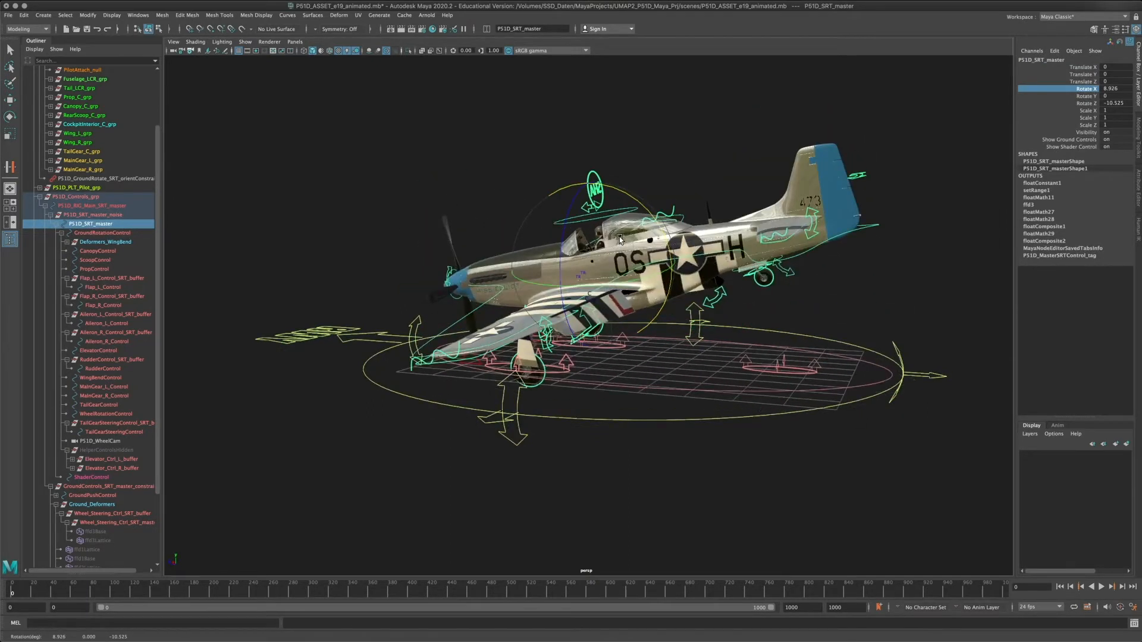
{"action": "key", "text": "ctrl+z"}
{"action": "key", "text": "ctrl+z"}
{"action": "left_click", "coordinate": [474, 186]}
- Select GroundRotationControl by its curve under the fuselage and set its Rotate X to about -12.87
{"action": "left_click_drag", "start_coordinate": [476, 196], "coordinate": [617, 305], "text": "alt"}
{"action": "right_click_drag", "start_coordinate": [616, 305], "coordinate": [757, 391], "text": "alt"}
{"action": "left_click_drag", "start_coordinate": [757, 390], "coordinate": [702, 365], "text": "alt"}
{"action": "right_click_drag", "start_coordinate": [701, 365], "coordinate": [541, 364], "text": "alt"}
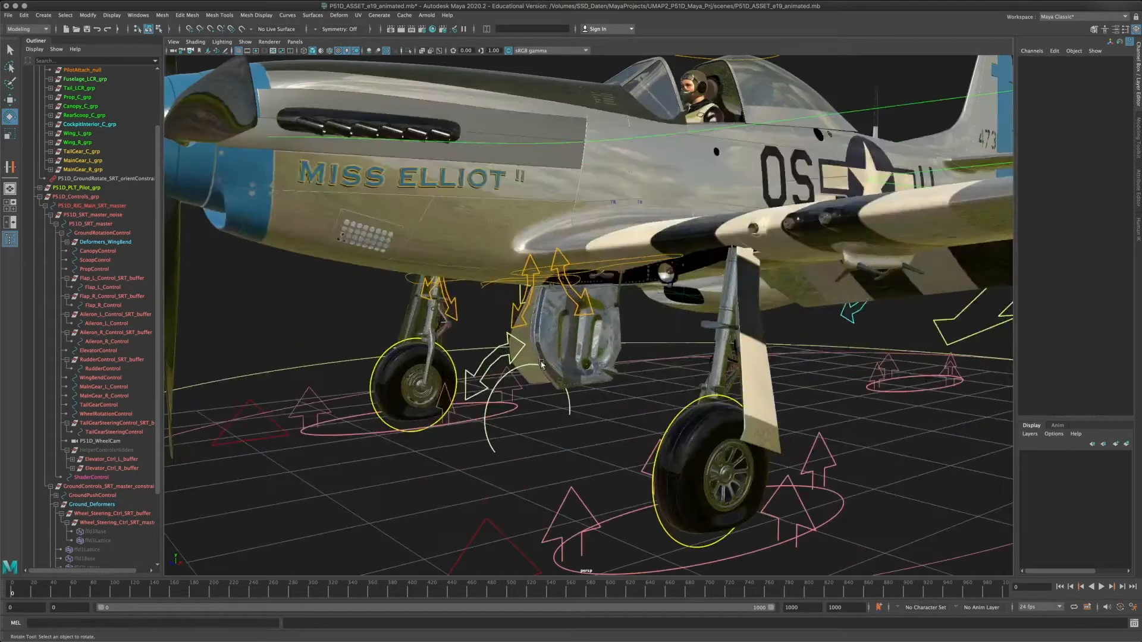
{"action": "left_click", "coordinate": [509, 376]}
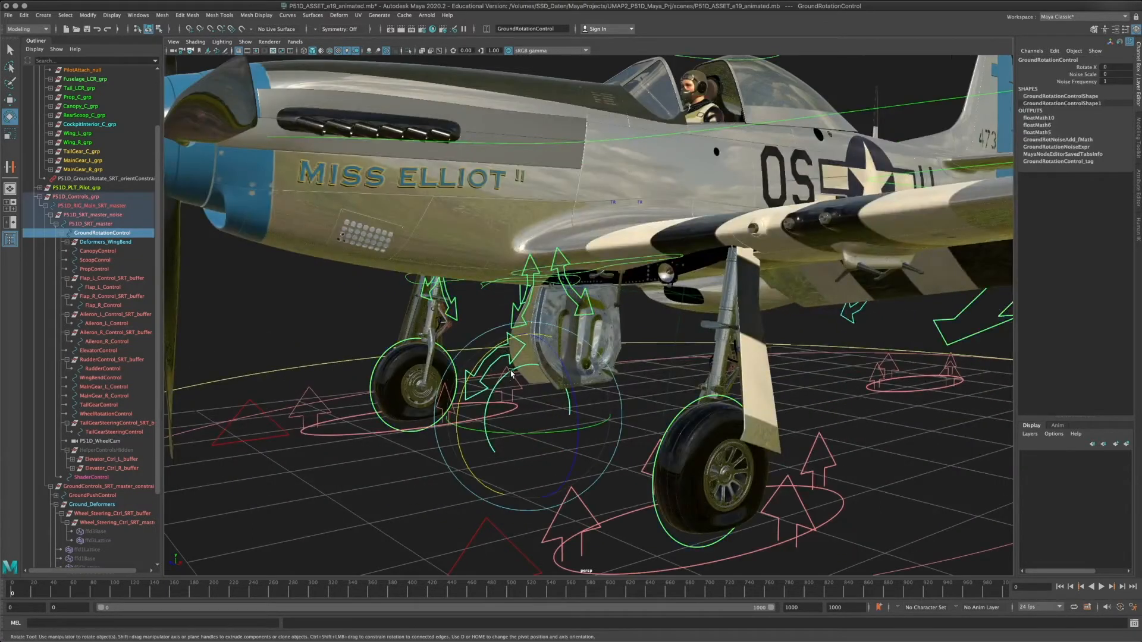
{"action": "left_click", "coordinate": [1082, 69]}
{"action": "middle_click_drag", "start_coordinate": [809, 178], "coordinate": [676, 233]}
- Examine the main landing gear and its contact with the ground from both sides of the aircraft
{"action": "middle_click_drag", "start_coordinate": [531, 335], "coordinate": [611, 289], "text": "alt"}
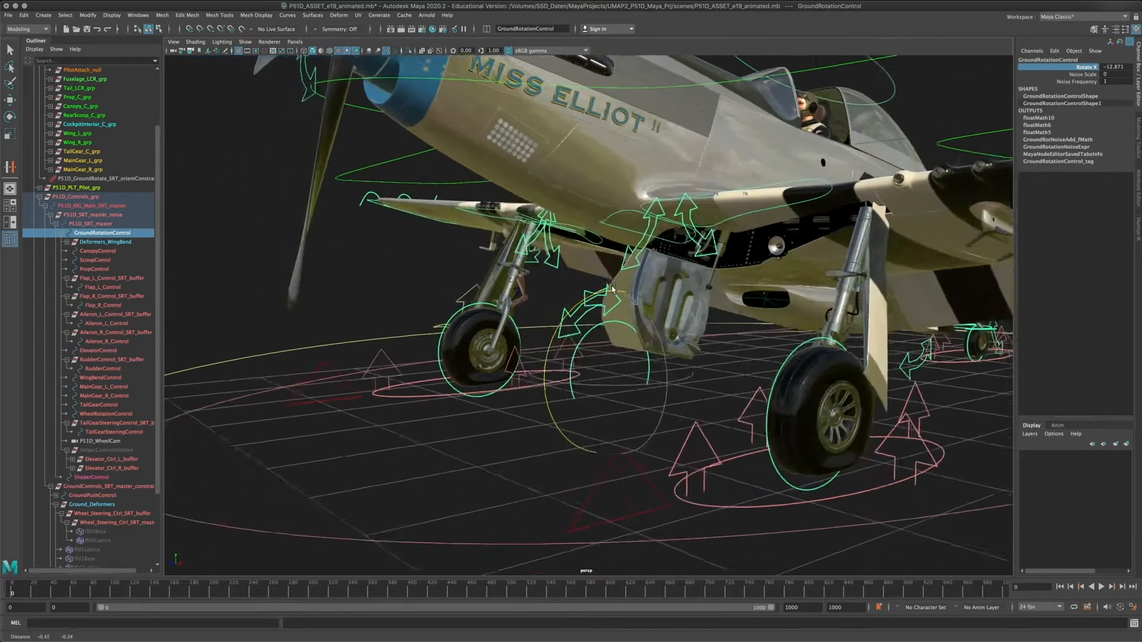
{"action": "right_click_drag", "start_coordinate": [611, 289], "coordinate": [518, 298], "text": "alt"}
{"action": "left_click_drag", "start_coordinate": [518, 299], "coordinate": [504, 331], "text": "alt"}
{"action": "right_click_drag", "start_coordinate": [504, 330], "coordinate": [434, 327], "text": "alt"}
{"action": "left_click_drag", "start_coordinate": [434, 327], "coordinate": [566, 317], "text": "alt"}
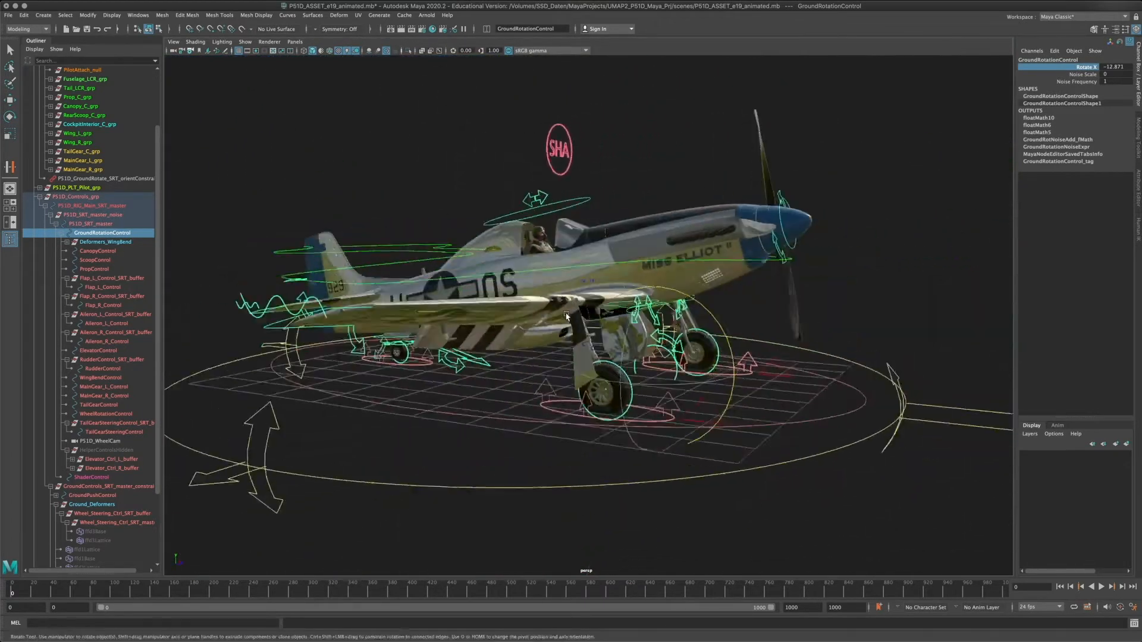
{"action": "right_click_drag", "start_coordinate": [567, 316], "coordinate": [673, 338], "text": "alt"}
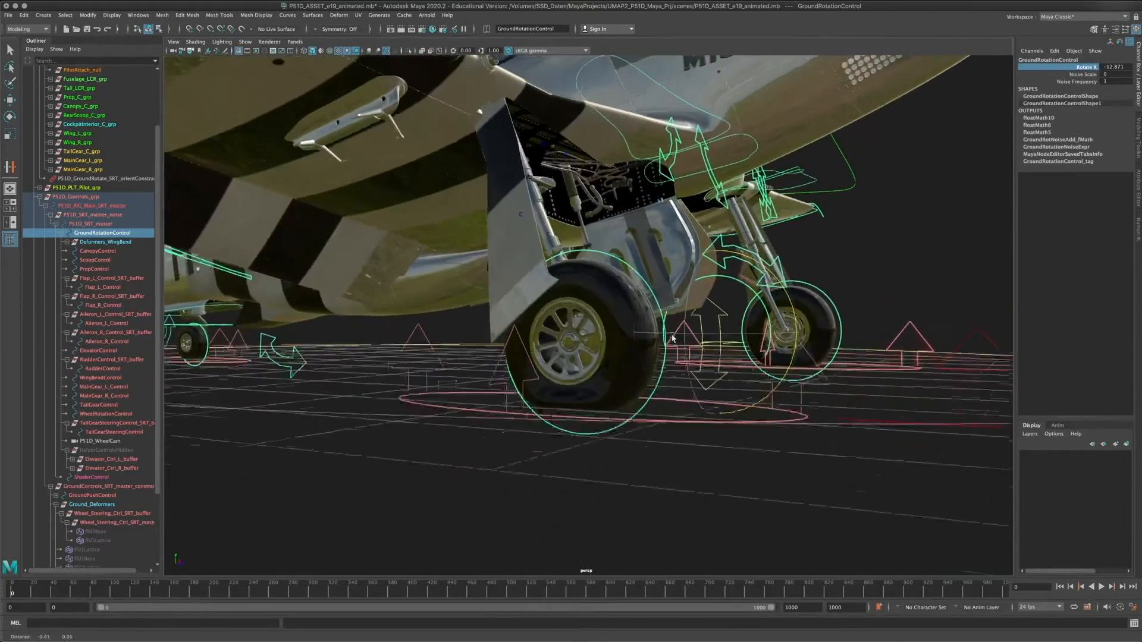
{"action": "left_click_drag", "start_coordinate": [673, 338], "coordinate": [629, 371], "text": "alt"}
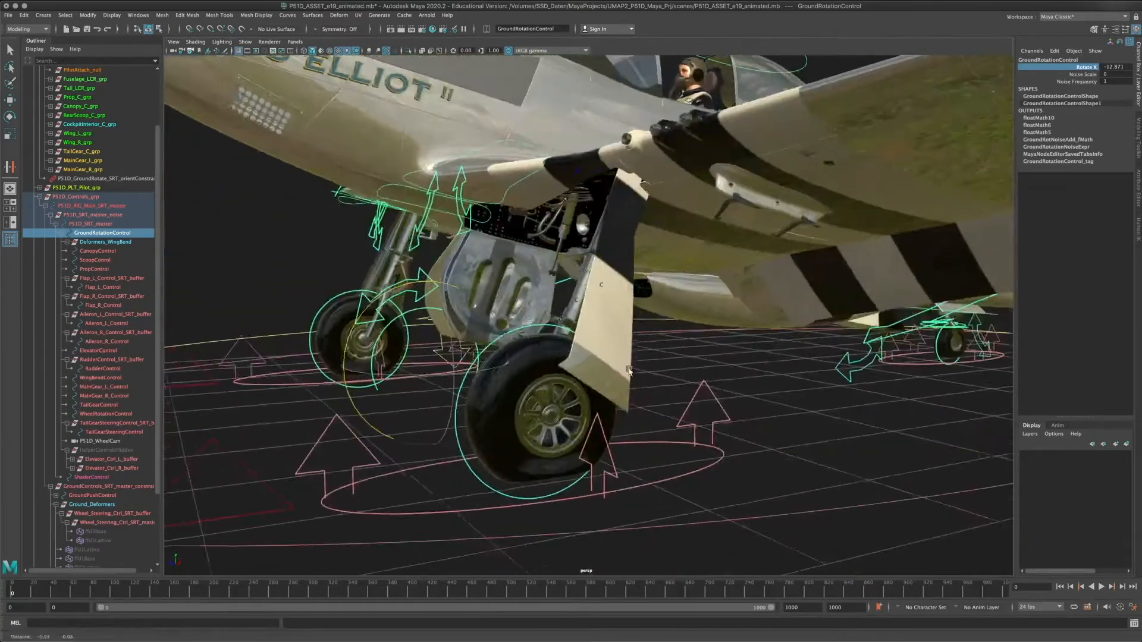
{"action": "middle_click_drag", "start_coordinate": [629, 372], "coordinate": [684, 341], "text": "alt"}
{"action": "left_click_drag", "start_coordinate": [595, 339], "coordinate": [632, 341], "text": "alt"}
- Select GroundPushControl by its arrow curves around the main wheels and inspect its ground noise attributes
{"action": "left_click", "coordinate": [510, 417]}
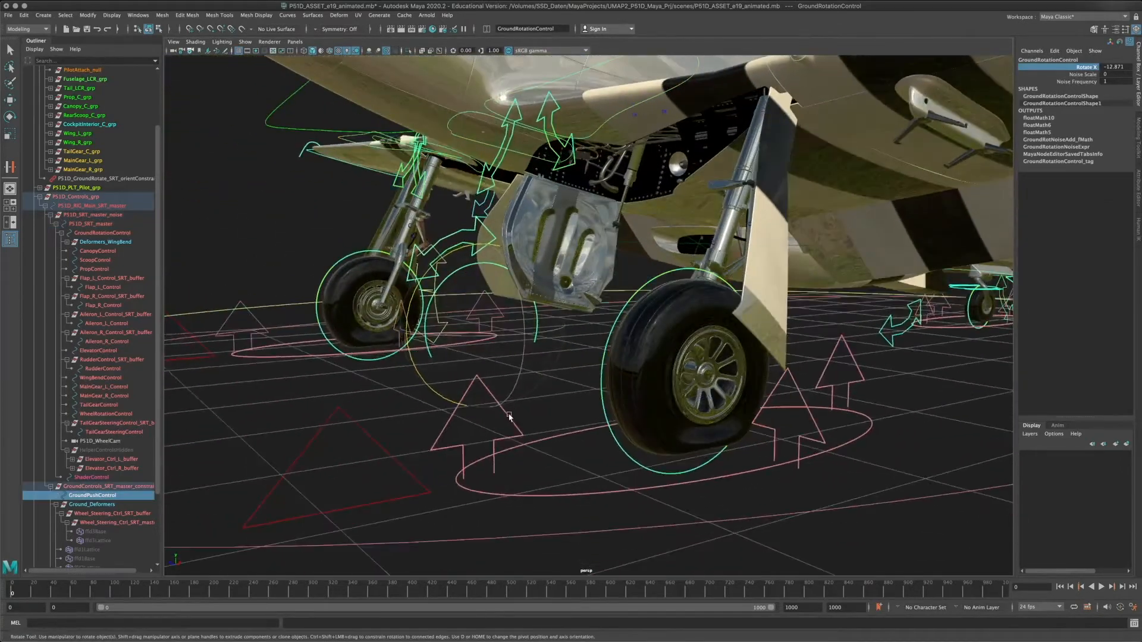
{"action": "right_click_drag", "start_coordinate": [550, 416], "coordinate": [408, 291], "text": "alt"}
{"action": "left_click", "coordinate": [400, 279]}
{"action": "left_click_drag", "start_coordinate": [527, 339], "coordinate": [537, 366], "text": "alt"}
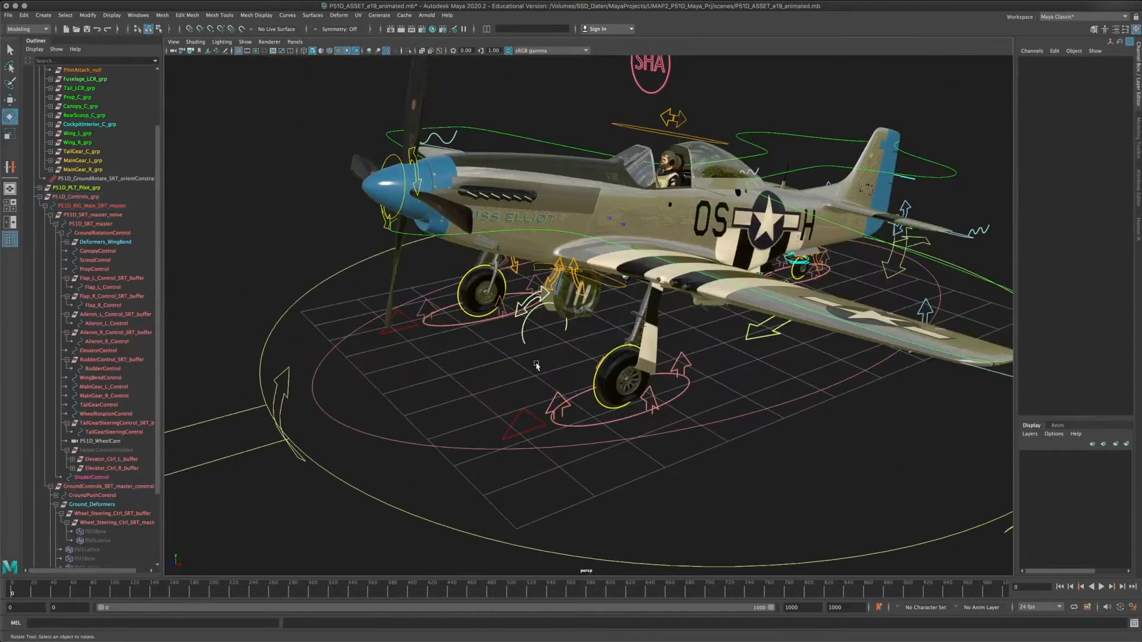
{"action": "left_click", "coordinate": [559, 400]}
{"action": "middle_click_drag", "start_coordinate": [560, 401], "coordinate": [578, 372], "text": "alt"}
{"action": "right_click_drag", "start_coordinate": [579, 372], "coordinate": [613, 366], "text": "alt"}
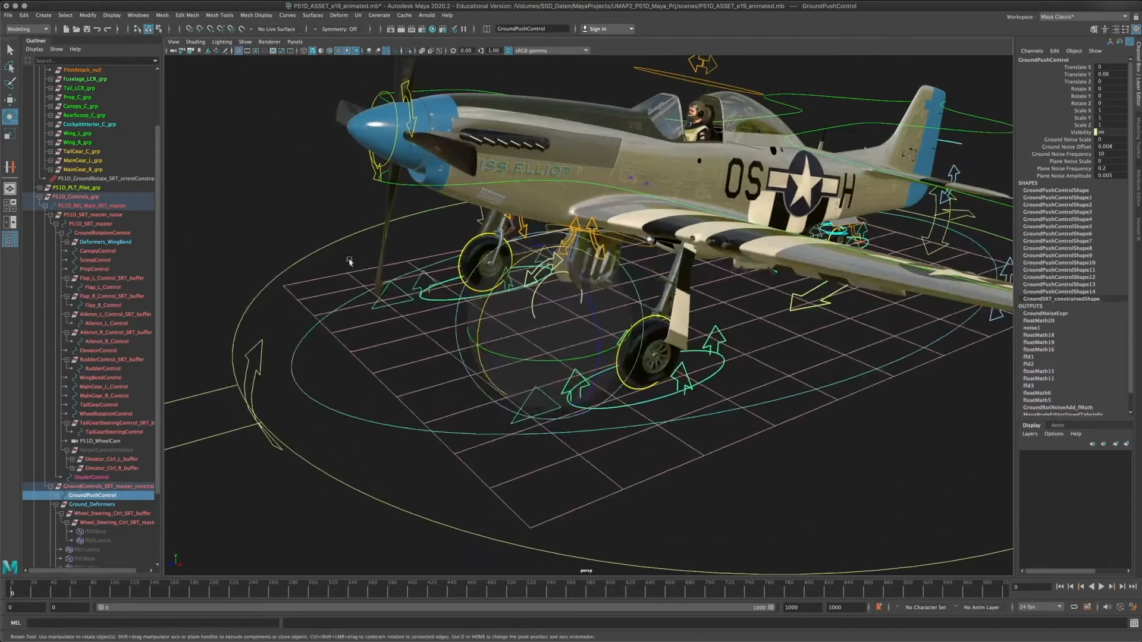
- Select the triangular GroundNoiseIndicator ahead of the wheels and locate it in the hierarchy under GroundPushControl
{"action": "left_click", "coordinate": [353, 263]}
{"action": "left_click", "coordinate": [398, 288]}
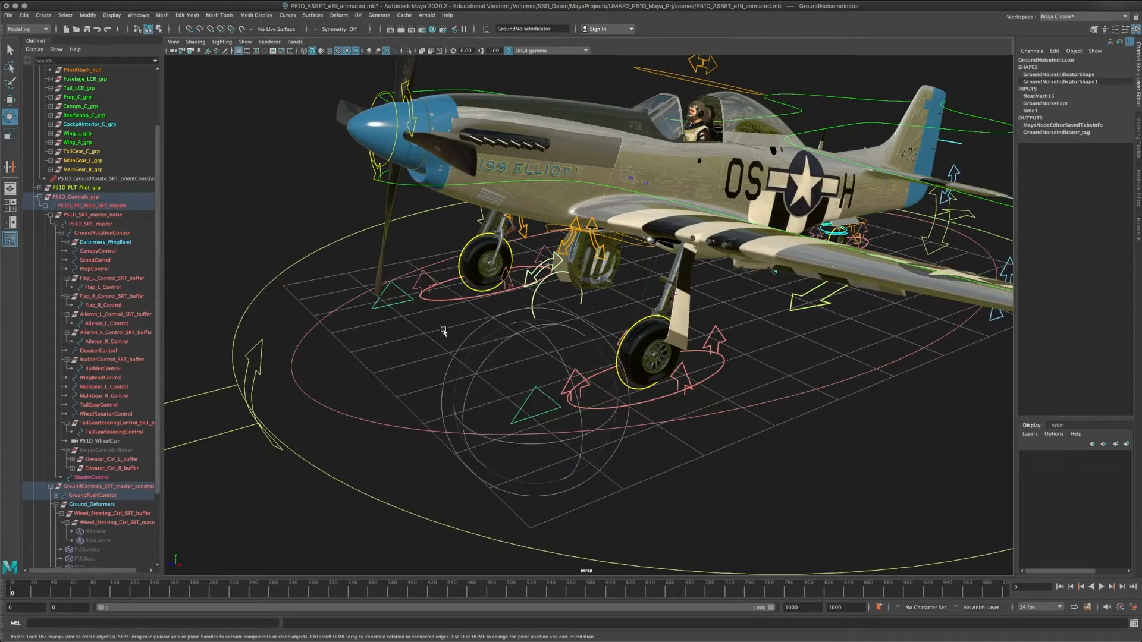
{"action": "middle_click_drag", "start_coordinate": [444, 332], "coordinate": [464, 328], "text": "alt"}
{"action": "right_click_drag", "start_coordinate": [466, 337], "coordinate": [490, 333], "text": "alt"}
{"action": "middle_click_drag", "start_coordinate": [490, 333], "coordinate": [473, 362], "text": "alt"}
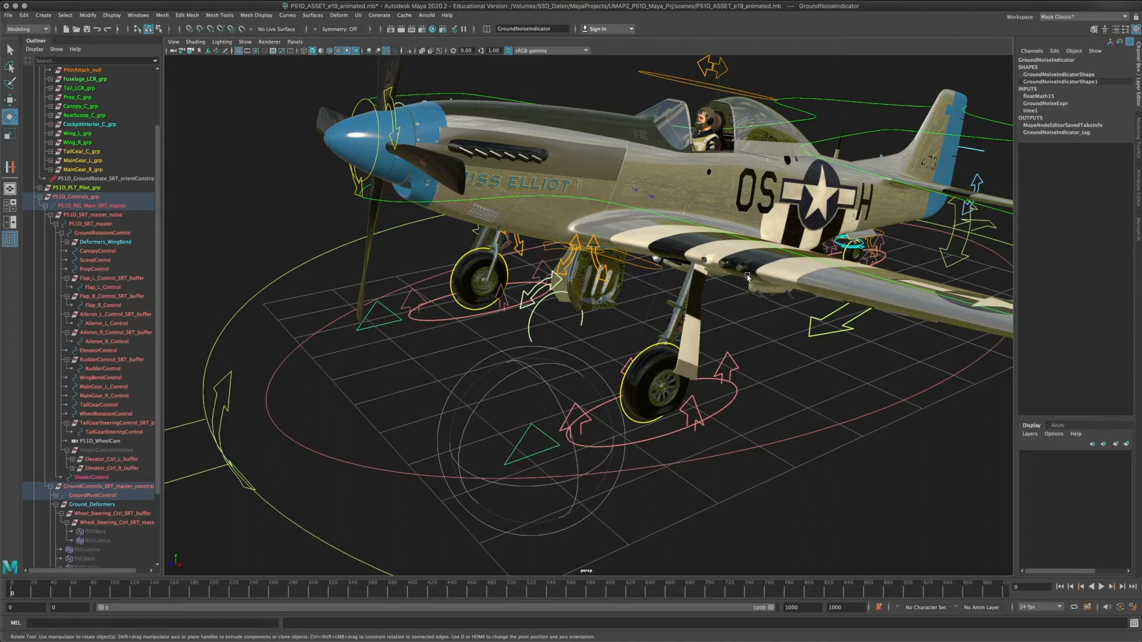
{"action": "mouse_move", "coordinate": [612, 318]}
{"action": "left_mouse_down", "text": "alt"}
{"action": "mouse_move", "coordinate": [655, 316]}
{"action": "mouse_move", "coordinate": [568, 324]}
{"action": "mouse_move", "coordinate": [601, 333]}
{"action": "left_mouse_up", "text": "alt"}
{"action": "right_click_drag", "start_coordinate": [575, 357], "coordinate": [610, 366], "text": "alt"}
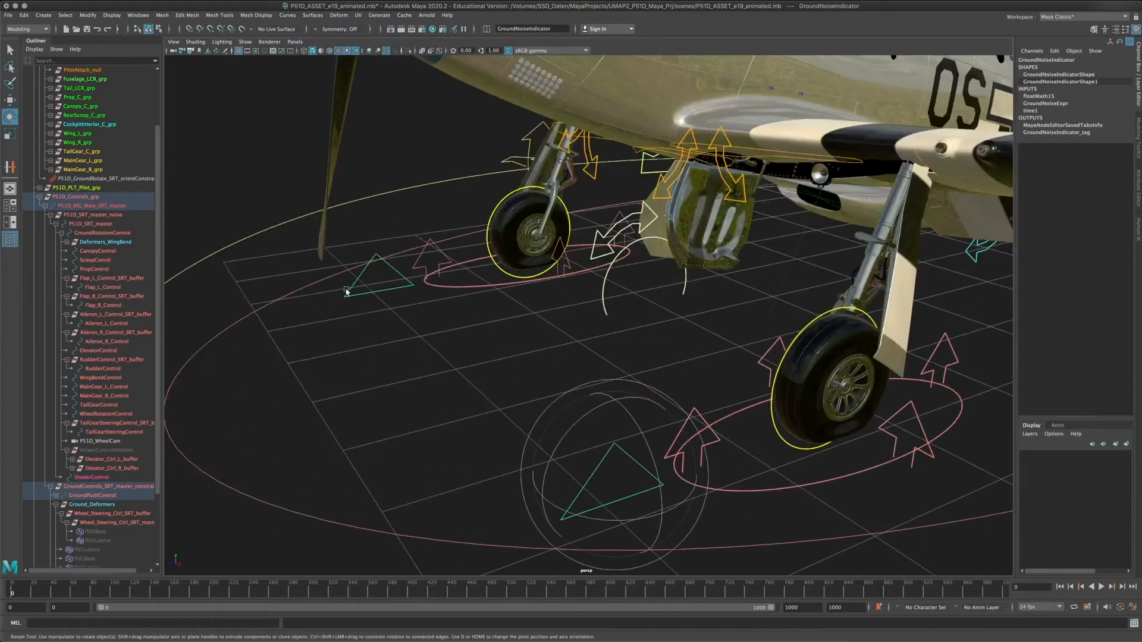
{"action": "left_click", "coordinate": [56, 496]}
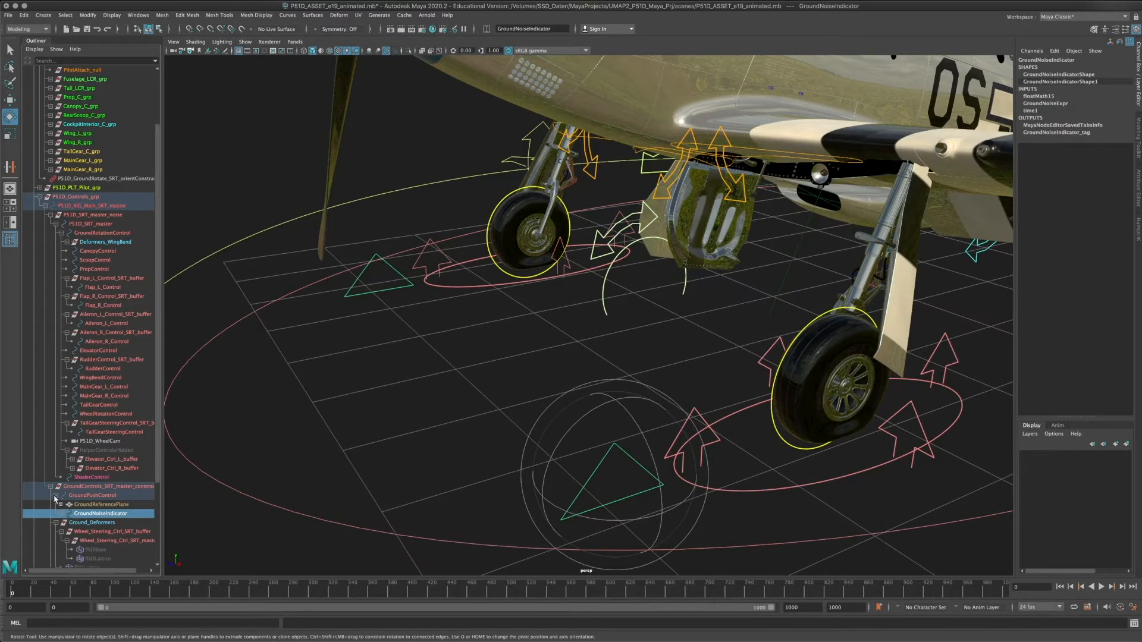
{"action": "left_click", "coordinate": [56, 496]}
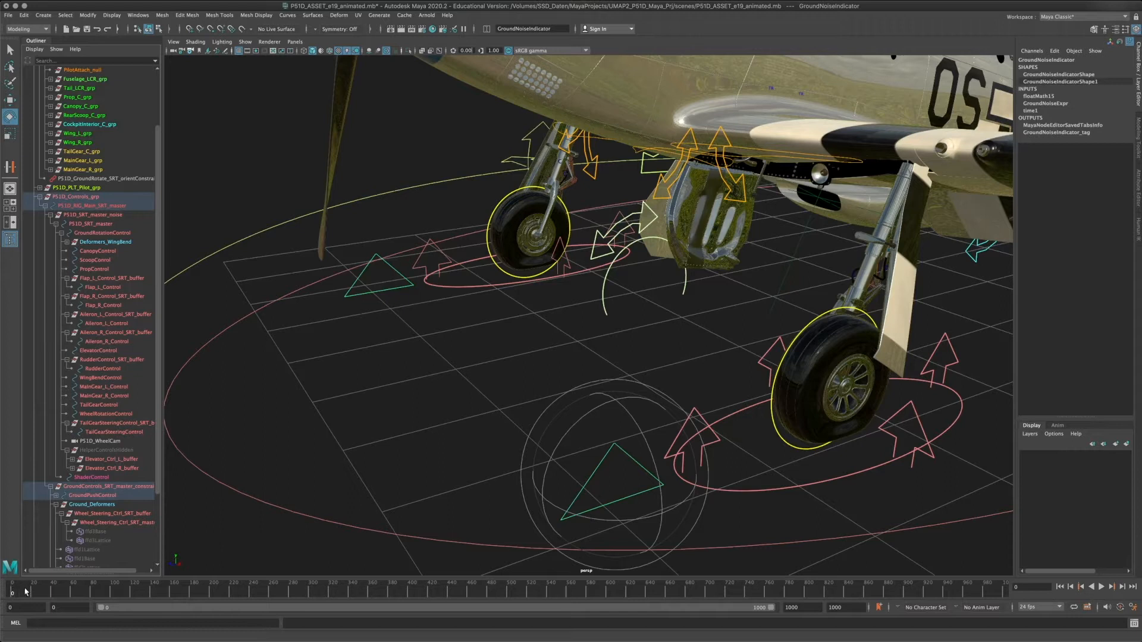
- Scrub through the early frames of the timeline and check the ground noise indicators around the main wheels
{"action": "left_click_drag", "start_coordinate": [25, 592], "coordinate": [68, 592]}
{"action": "right_click_drag", "start_coordinate": [635, 314], "coordinate": [530, 322], "text": "alt"}
{"action": "left_click_drag", "start_coordinate": [530, 322], "coordinate": [420, 319], "text": "alt"}
{"action": "right_click_drag", "start_coordinate": [421, 319], "coordinate": [380, 324], "text": "alt"}
{"action": "left_click_drag", "start_coordinate": [380, 323], "coordinate": [400, 308], "text": "alt"}
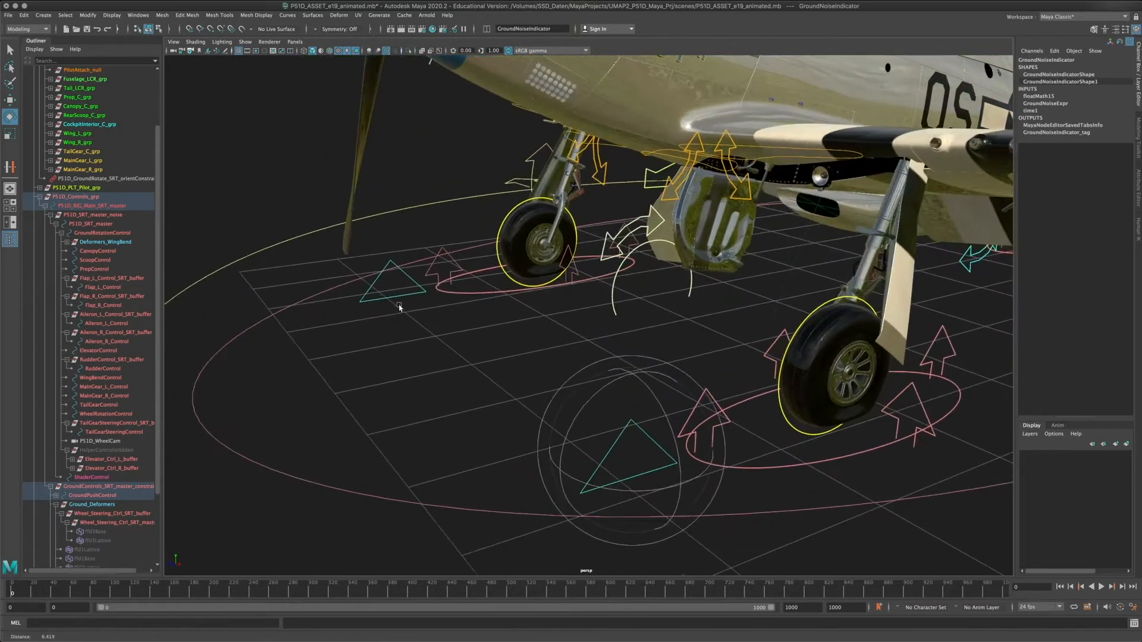
- Turn off Hide on playback in the Display attributes of P51D_Controls_grp
{"action": "left_click", "coordinate": [65, 197]}
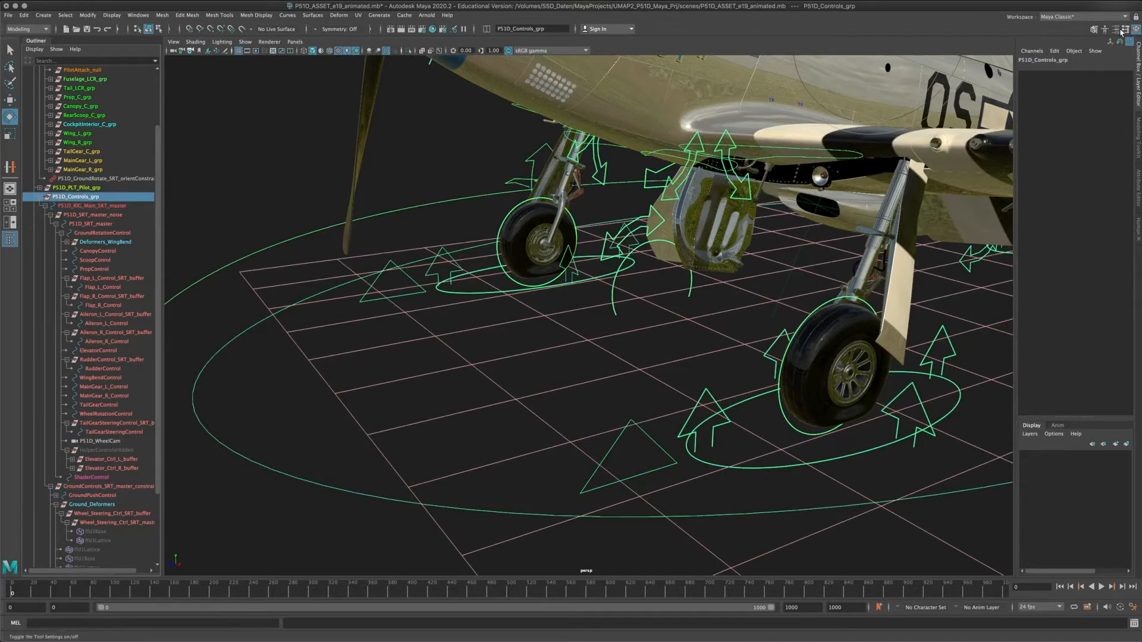
{"action": "left_click", "coordinate": [1117, 29]}
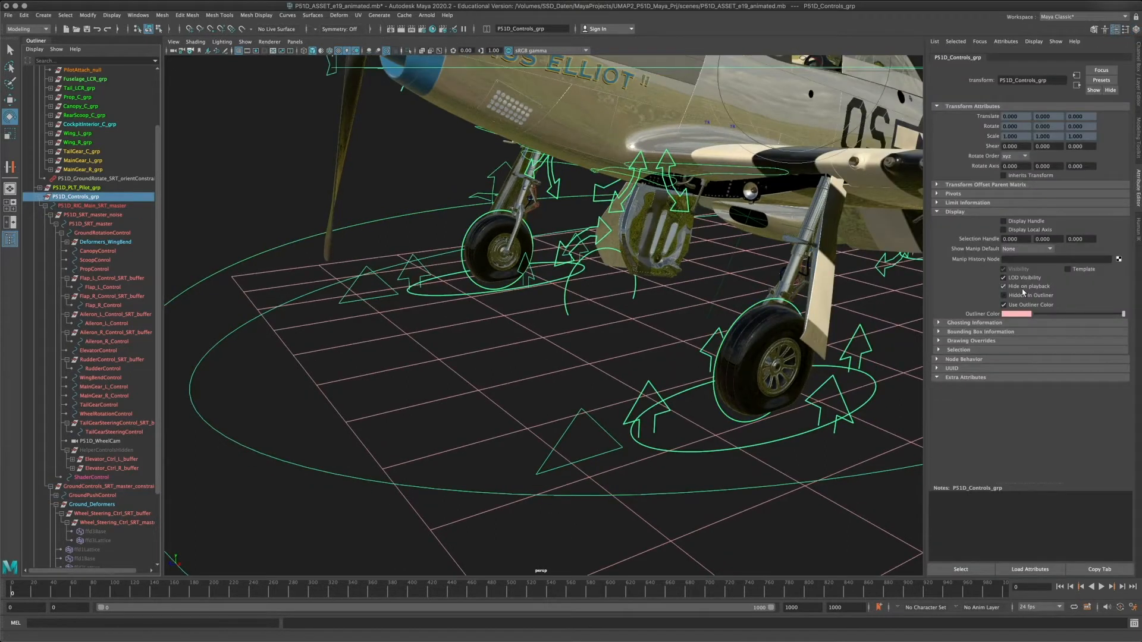
{"action": "left_click_drag", "start_coordinate": [398, 265], "coordinate": [403, 274], "text": "alt"}
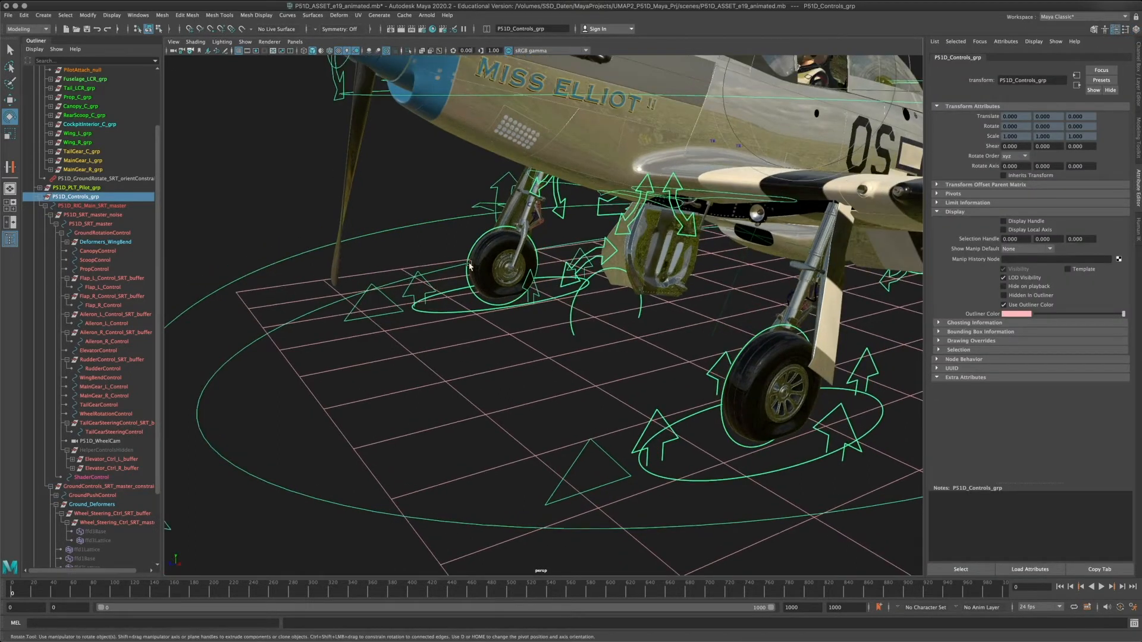
- Play the timeline to check the rig controls during playback, and return to the Channel Box
{"action": "left_click", "coordinate": [1118, 30]}
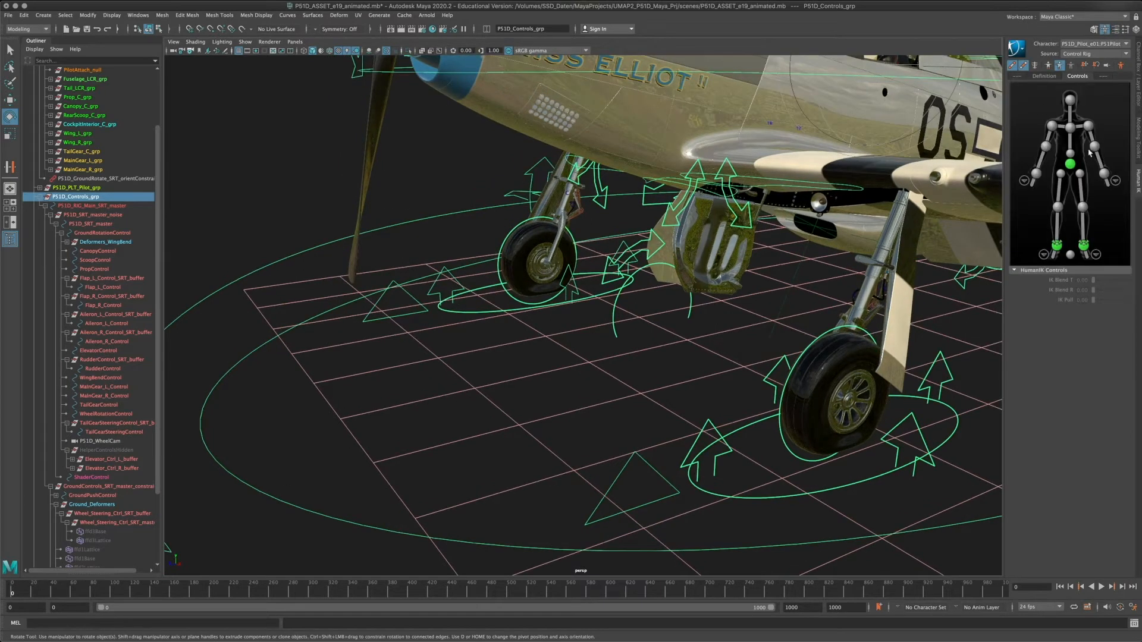
{"action": "left_click", "coordinate": [1138, 182]}
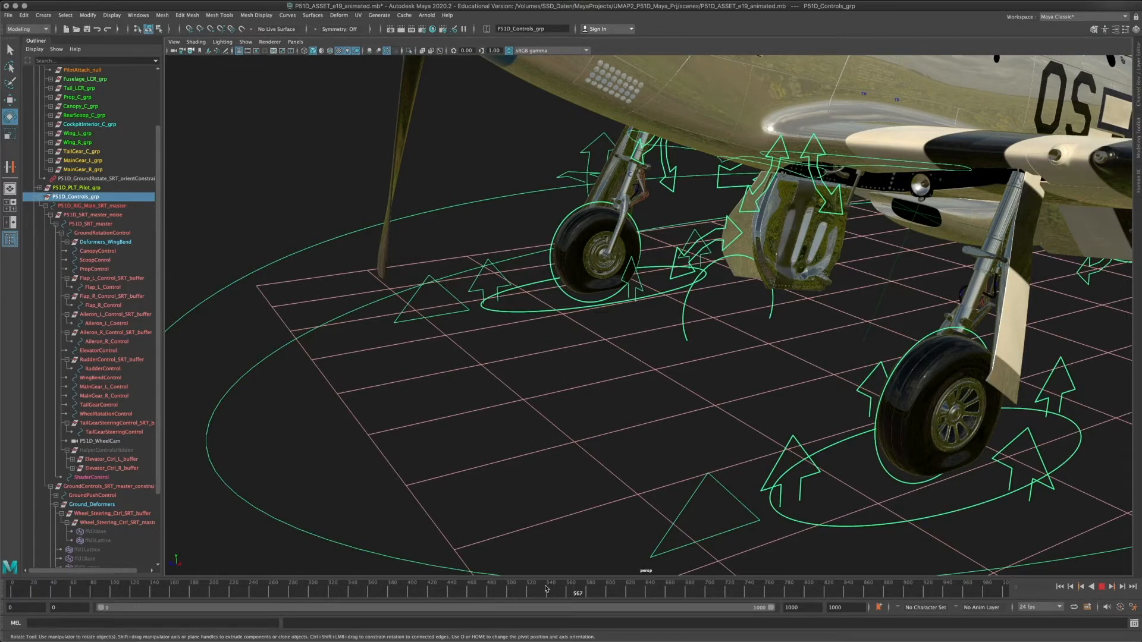
{"action": "key", "text": "ctrl+a"}
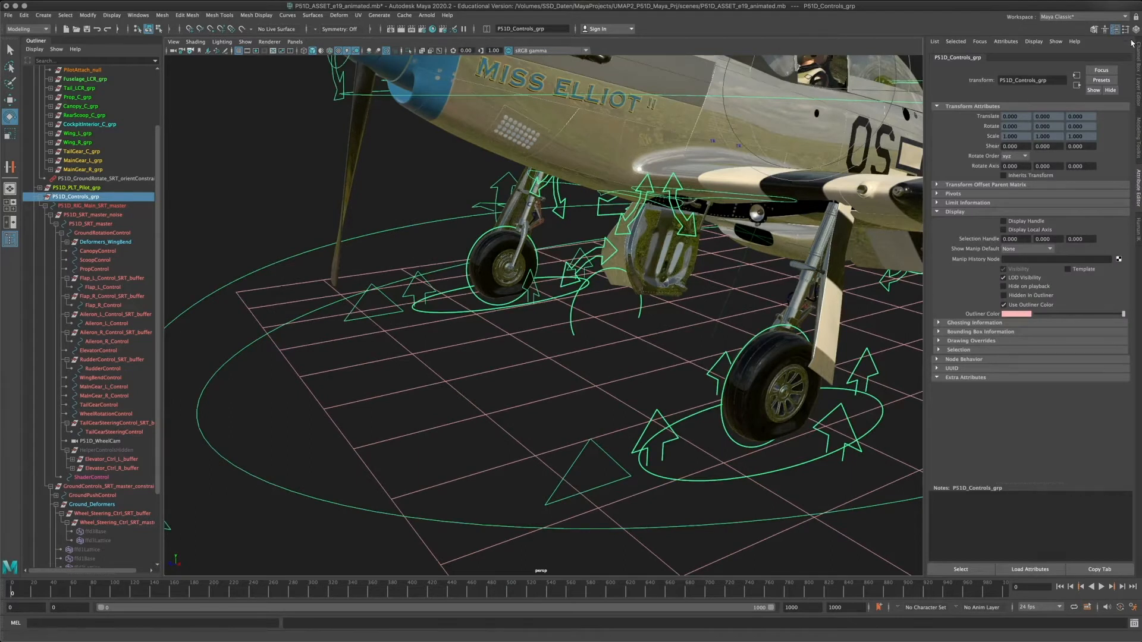
{"action": "key", "text": "ctrl+a"}
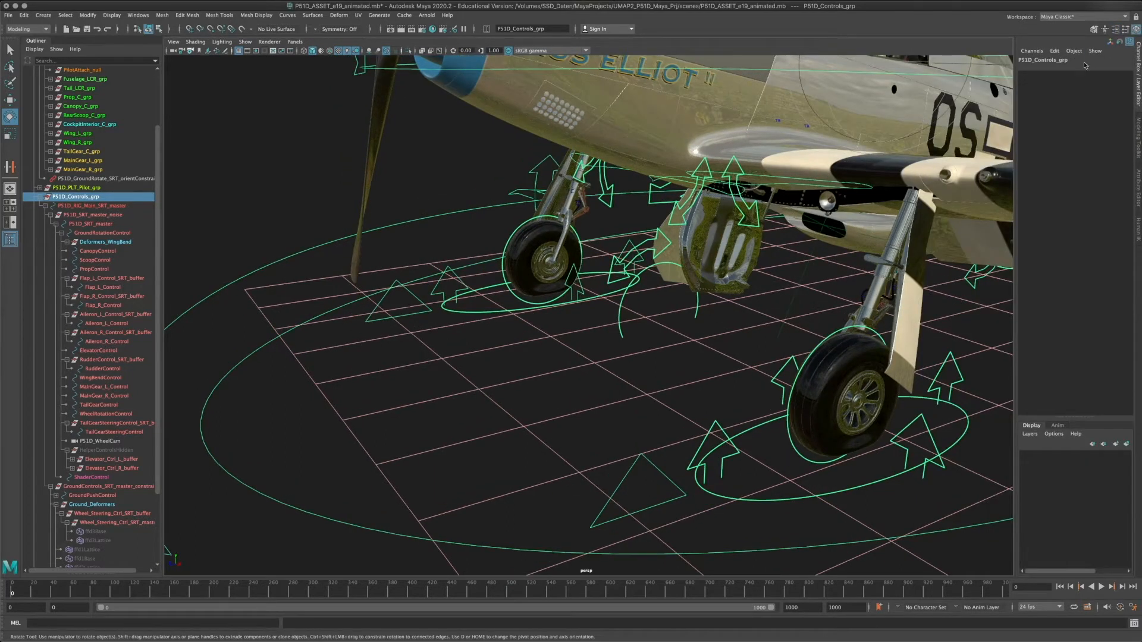
- Select GroundPushControl by its curves around the wheels and set its Ground Noise Scale to 1
{"action": "left_click", "coordinate": [397, 285]}
{"action": "left_click", "coordinate": [455, 273]}
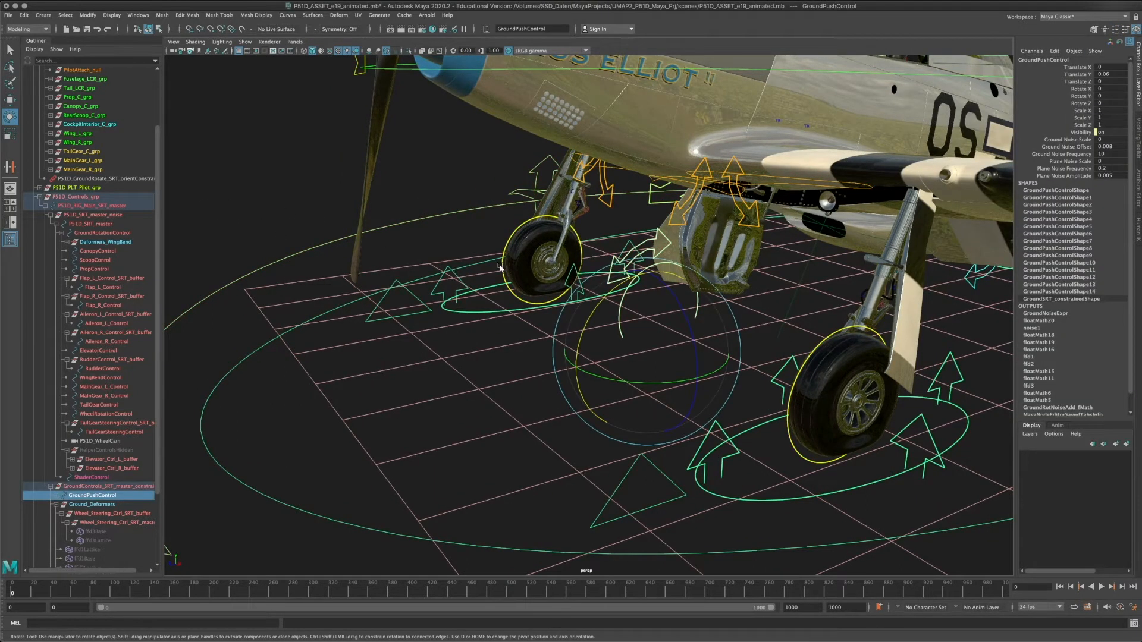
{"action": "double_click", "coordinate": [1110, 139]}
{"action": "middle_click_drag", "start_coordinate": [408, 310], "coordinate": [415, 331], "text": "alt"}
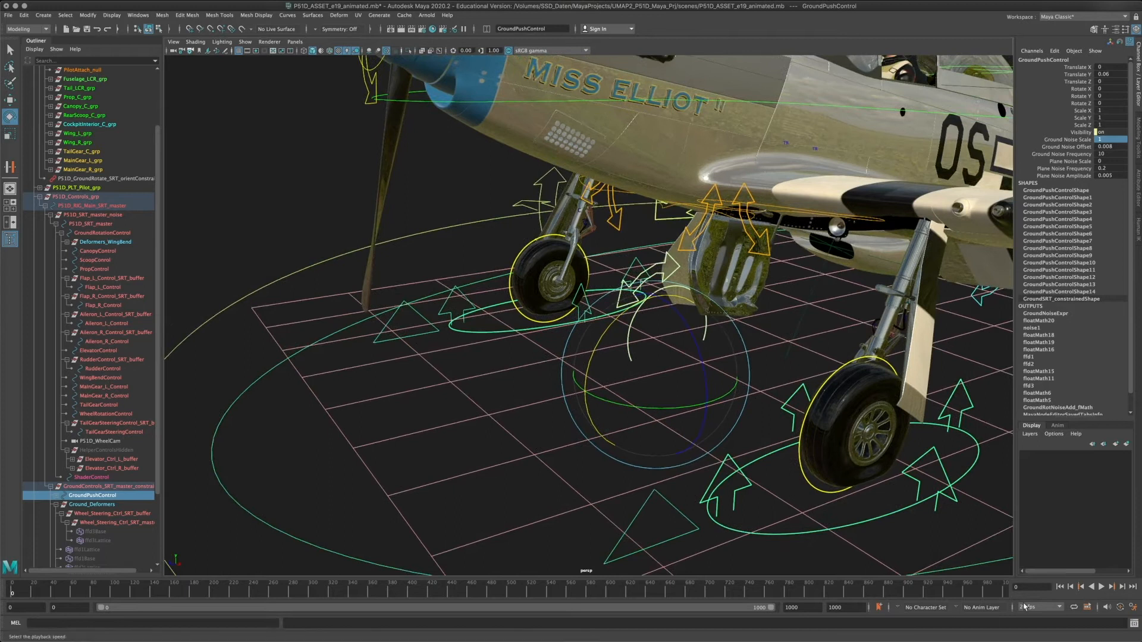
- Play the animation and examine the ground noise's effect from the main gear back to a close-up of the tail wheel
{"action": "left_click", "coordinate": [1104, 586]}
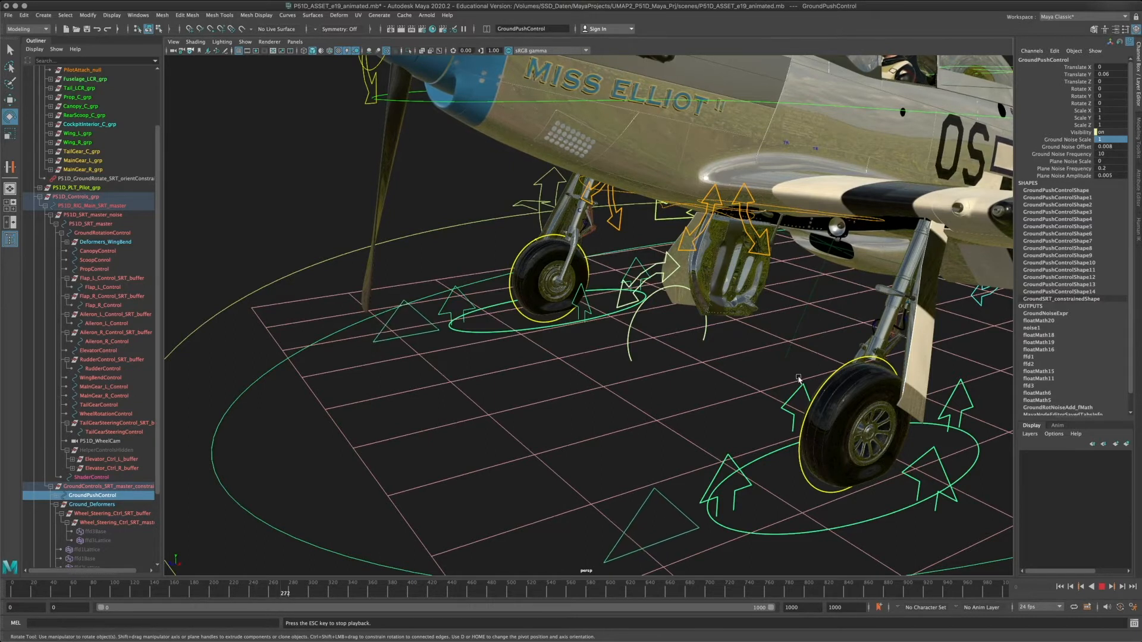
{"action": "middle_click_drag", "start_coordinate": [791, 390], "coordinate": [488, 466], "text": "alt"}
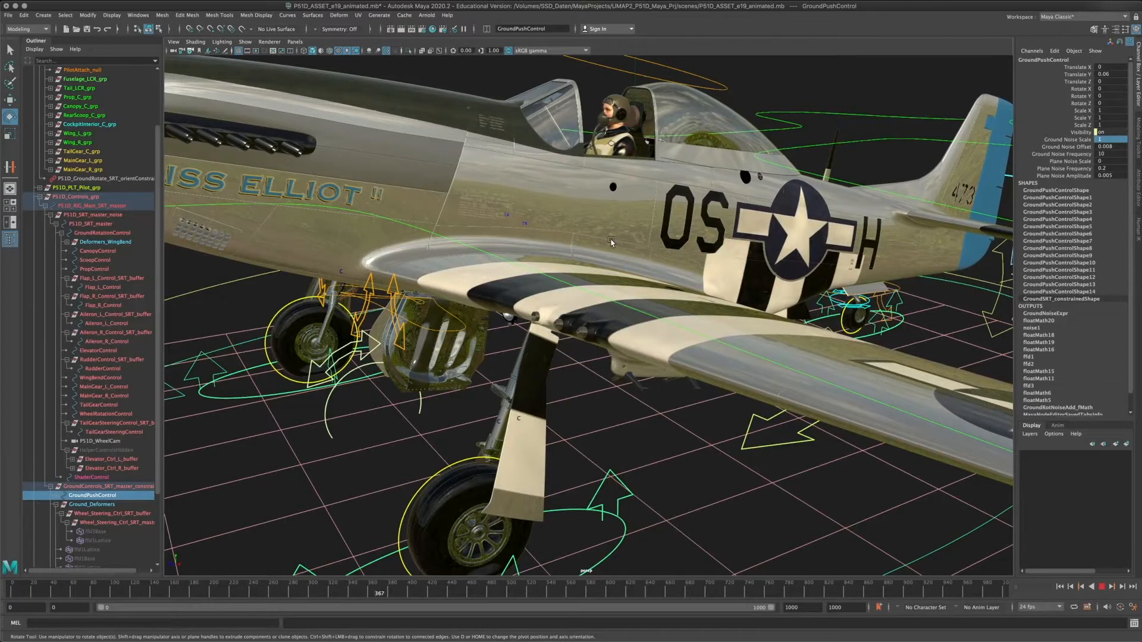
{"action": "left_click_drag", "start_coordinate": [811, 362], "coordinate": [536, 336], "text": "alt"}
{"action": "middle_click_drag", "start_coordinate": [797, 440], "coordinate": [554, 386], "text": "alt"}
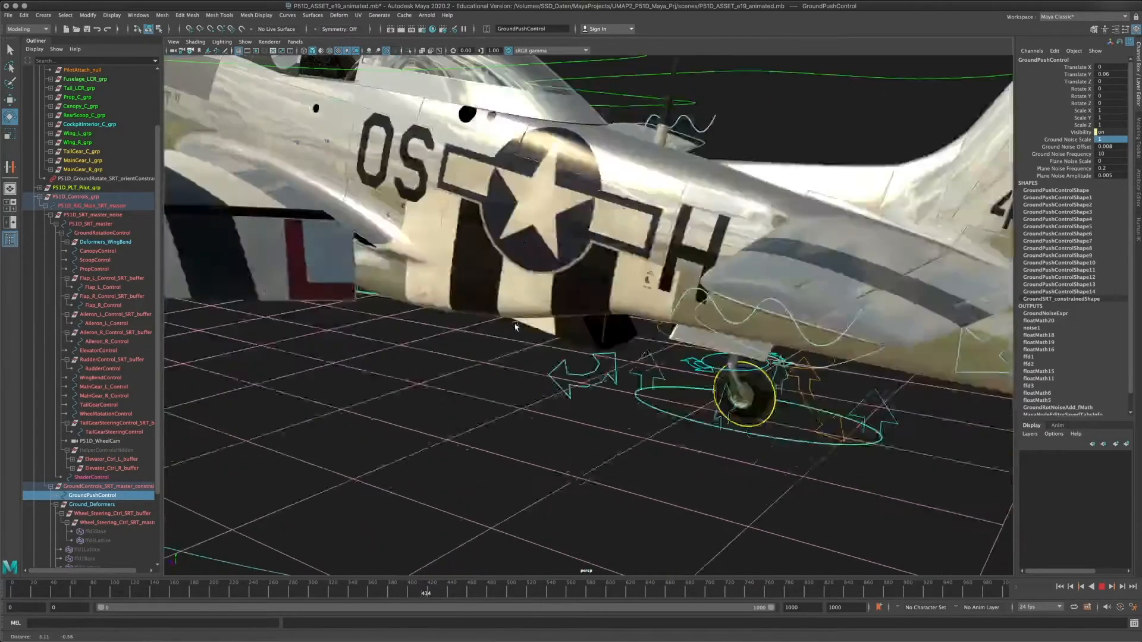
{"action": "left_click_drag", "start_coordinate": [553, 386], "coordinate": [598, 355], "text": "alt"}
{"action": "right_click_drag", "start_coordinate": [599, 356], "coordinate": [815, 423], "text": "alt"}
{"action": "middle_click_drag", "start_coordinate": [815, 423], "coordinate": [699, 408], "text": "alt"}
{"action": "left_click_drag", "start_coordinate": [712, 405], "coordinate": [680, 372], "text": "alt"}
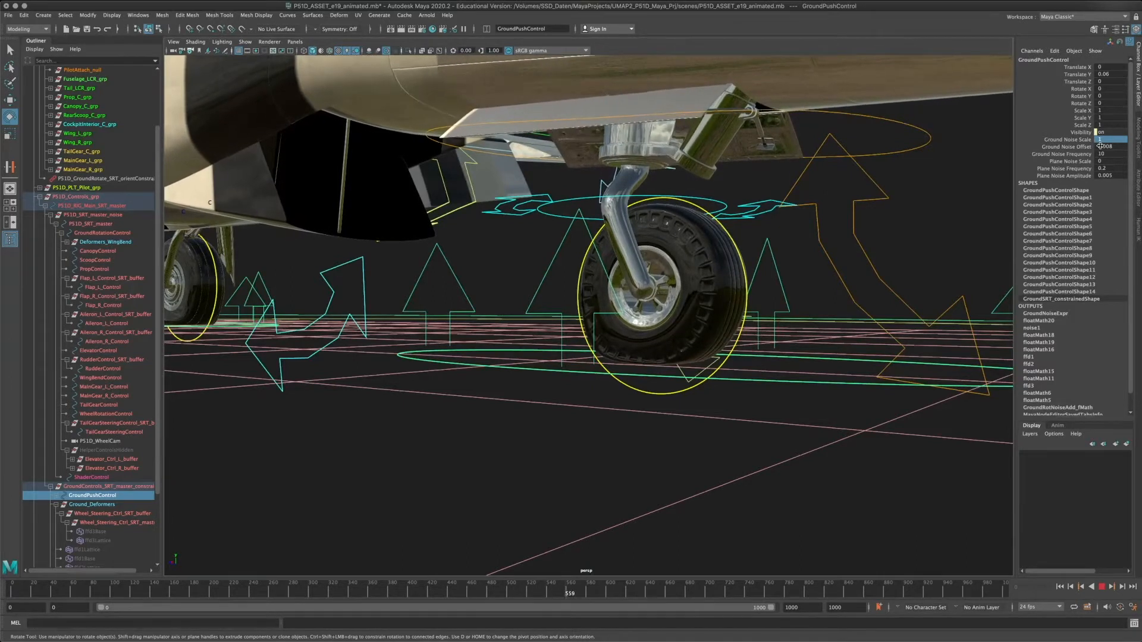
- Examine the whole aircraft and then the main wheels from the front while the ground noise plays
{"action": "right_click_drag", "start_coordinate": [640, 345], "coordinate": [461, 315], "text": "alt"}
{"action": "middle_click_drag", "start_coordinate": [461, 315], "coordinate": [603, 357], "text": "alt"}
{"action": "left_click_drag", "start_coordinate": [603, 357], "coordinate": [702, 381], "text": "alt"}
{"action": "middle_click_drag", "start_coordinate": [594, 379], "coordinate": [684, 370], "text": "alt"}
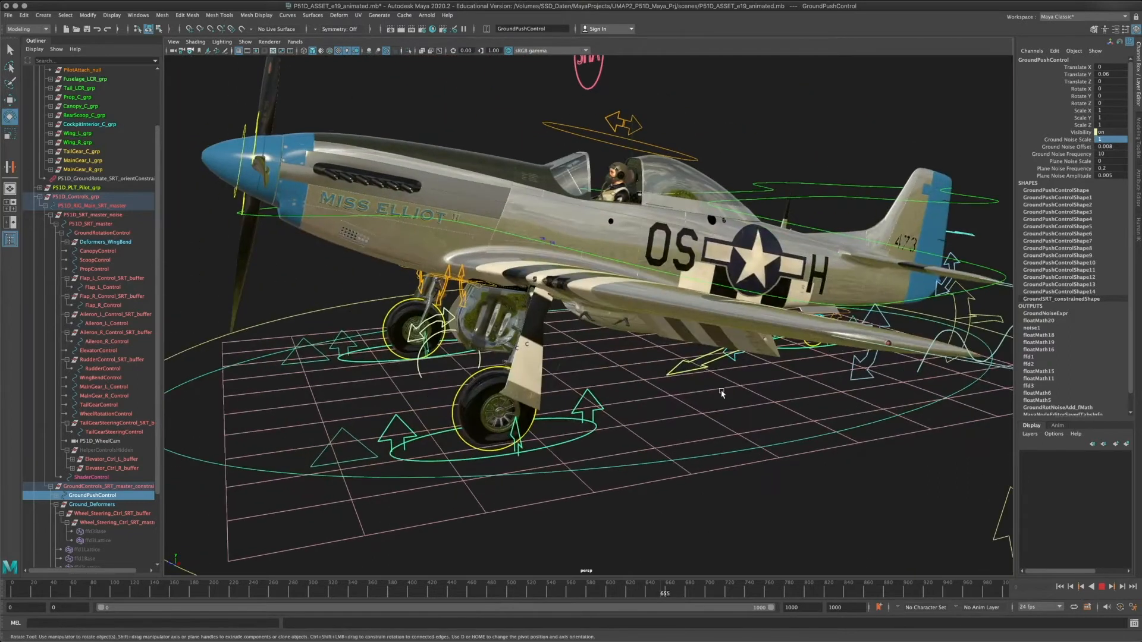
{"action": "right_click_drag", "start_coordinate": [738, 390], "coordinate": [642, 396], "text": "alt"}
{"action": "left_click_drag", "start_coordinate": [643, 395], "coordinate": [681, 379], "text": "alt"}
{"action": "middle_click_drag", "start_coordinate": [681, 379], "coordinate": [666, 398], "text": "alt"}
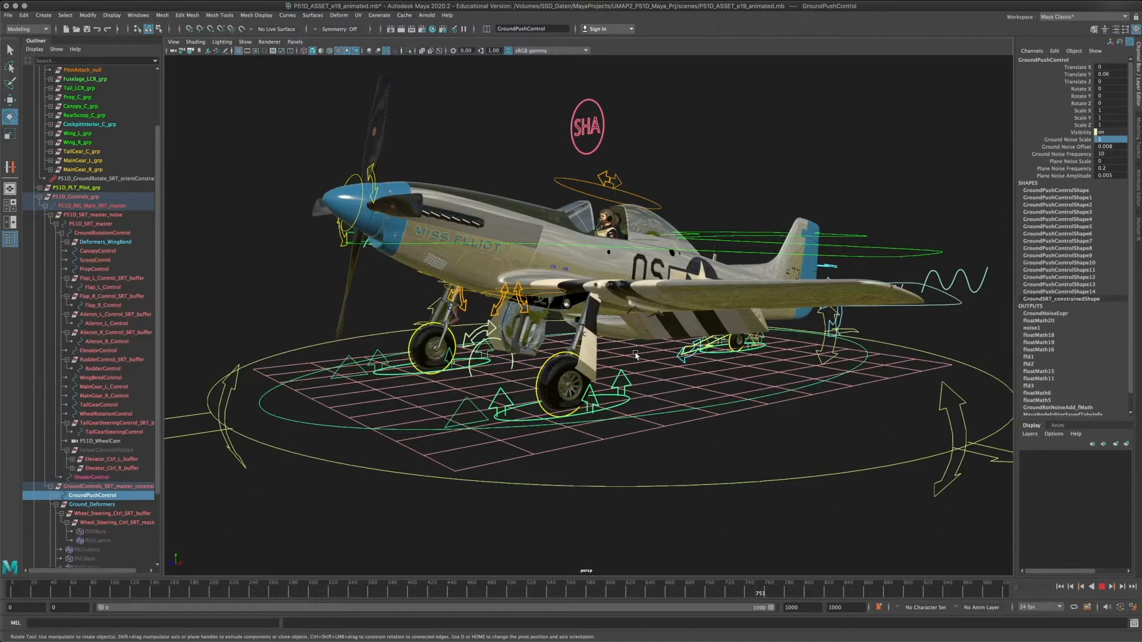
{"action": "left_click_drag", "start_coordinate": [473, 400], "coordinate": [455, 409], "text": "alt"}
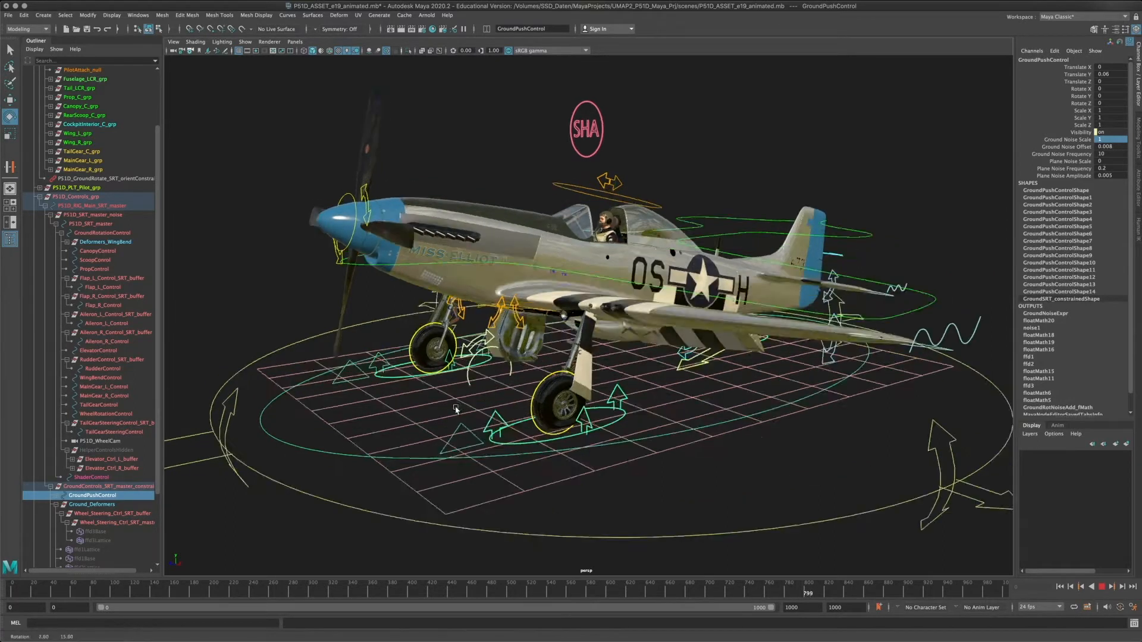
{"action": "right_click_drag", "start_coordinate": [456, 410], "coordinate": [586, 470], "text": "alt"}
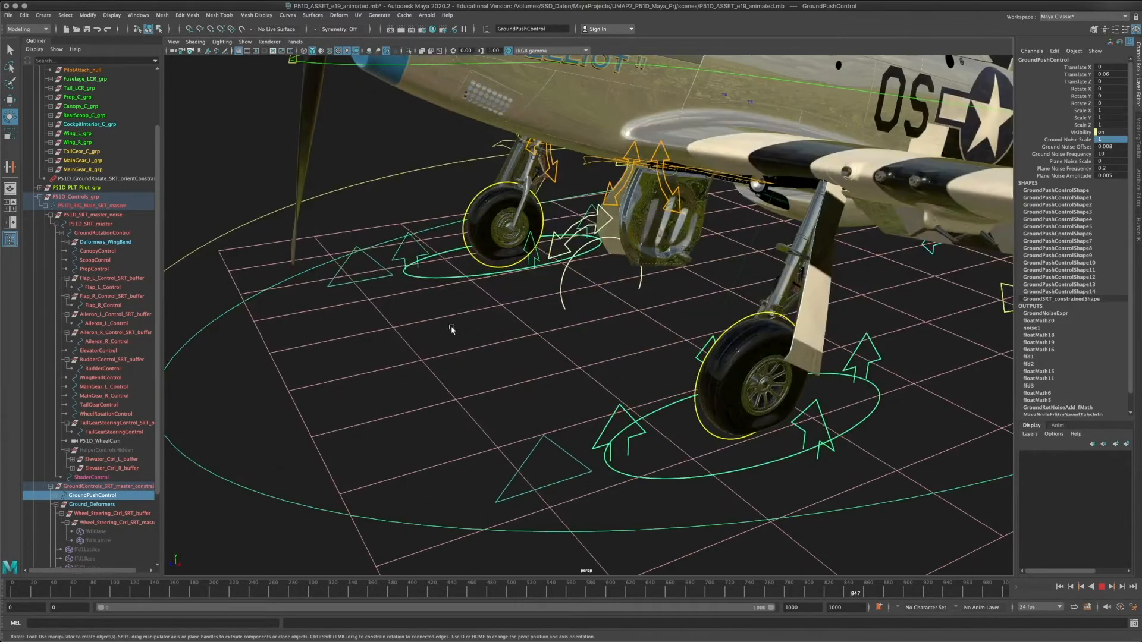
- Look through the P51D_ShotCamOnGround camera in the viewport
{"action": "left_click", "coordinate": [295, 42]}
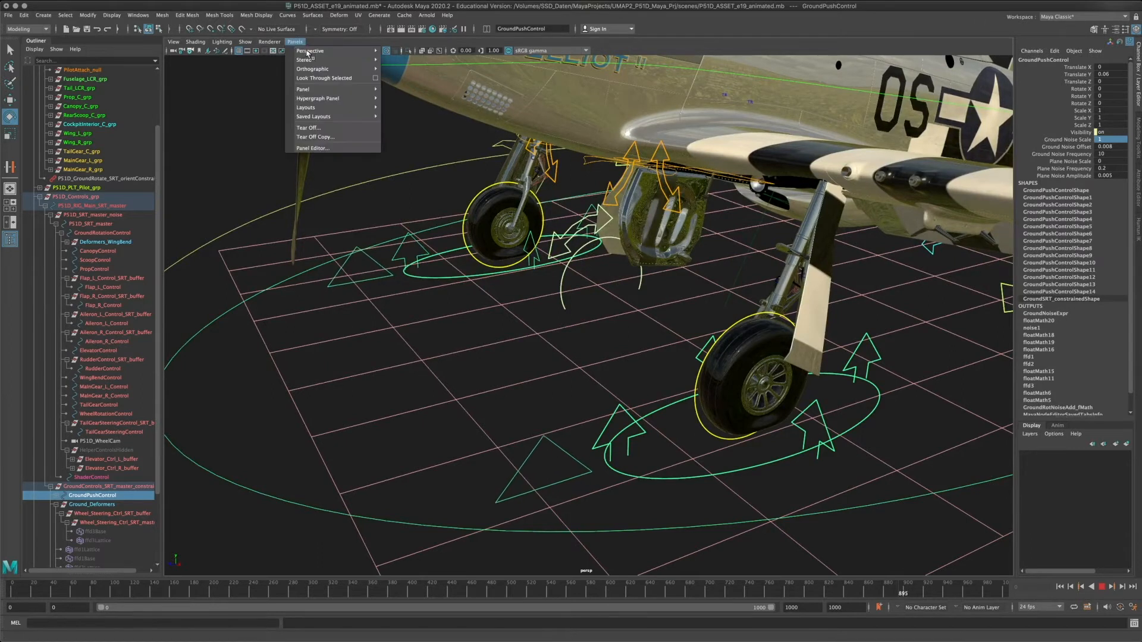
{"action": "mouse_move", "coordinate": [303, 52]}
{"action": "left_click", "coordinate": [429, 60]}
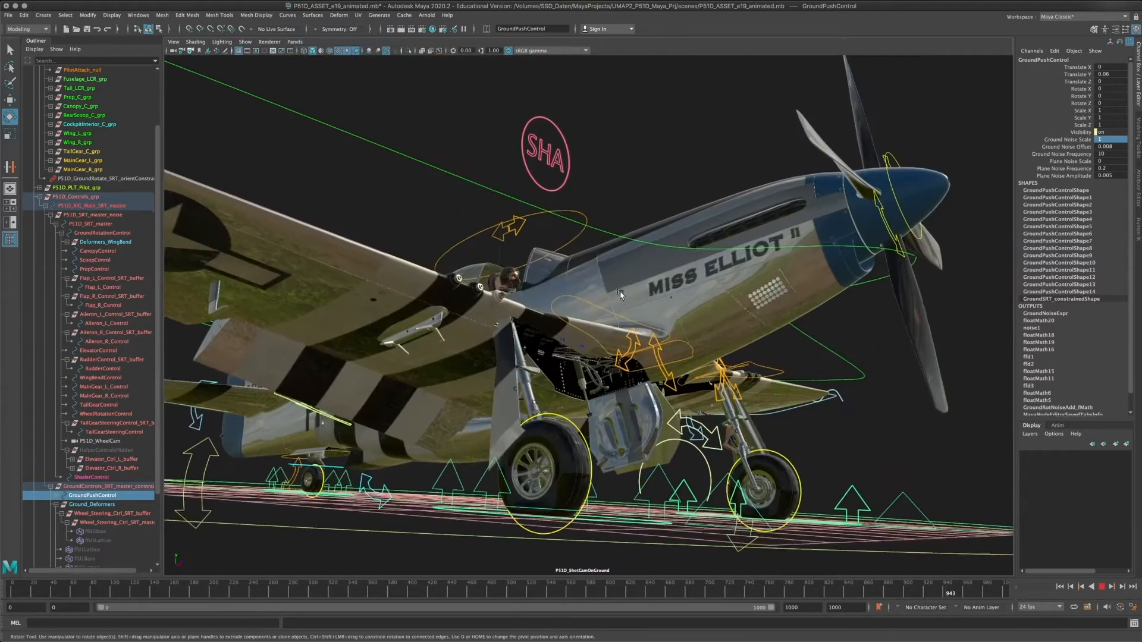
- Set GroundPushControl's Ground Noise Scale to 0.2, let the animation play, and return to frame 0
{"action": "left_click", "coordinate": [1107, 140]}
{"action": "type", "text": "0.2"}
{"action": "key", "text": "Return"}
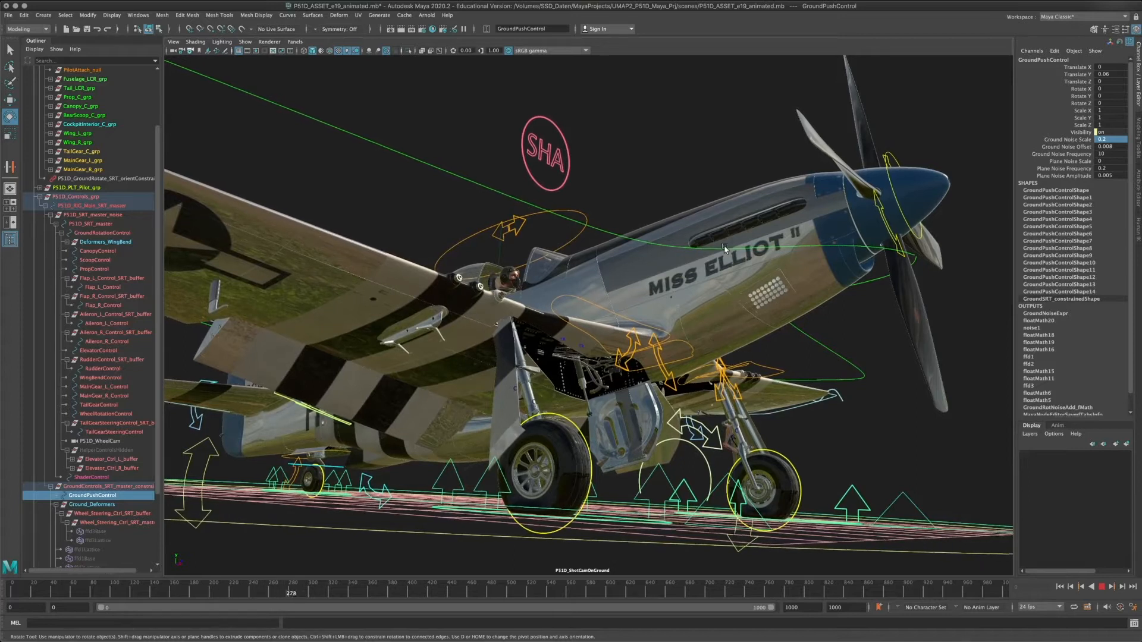
{"action": "left_click", "coordinate": [1102, 587]}
{"action": "left_click_drag", "start_coordinate": [272, 594], "coordinate": [11, 596]}
- Switch the viewport back to the persp camera and frame the whole aircraft
{"action": "left_click", "coordinate": [295, 42]}
{"action": "mouse_move", "coordinate": [325, 47]}
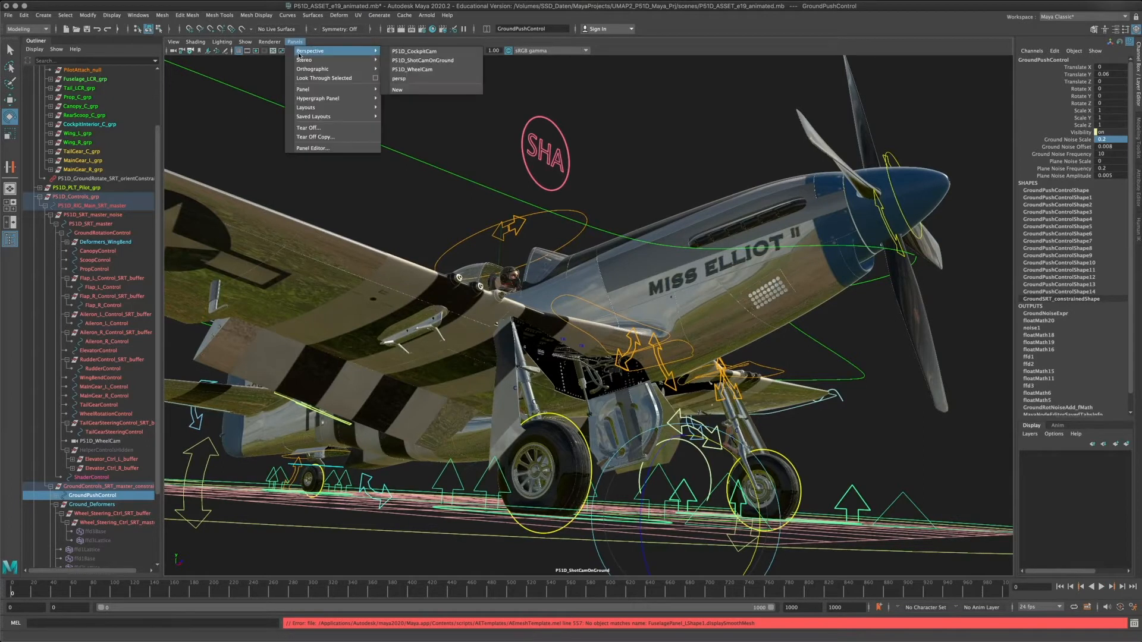
{"action": "left_click", "coordinate": [419, 80]}
{"action": "left_click_drag", "start_coordinate": [549, 384], "coordinate": [462, 387], "text": "alt"}
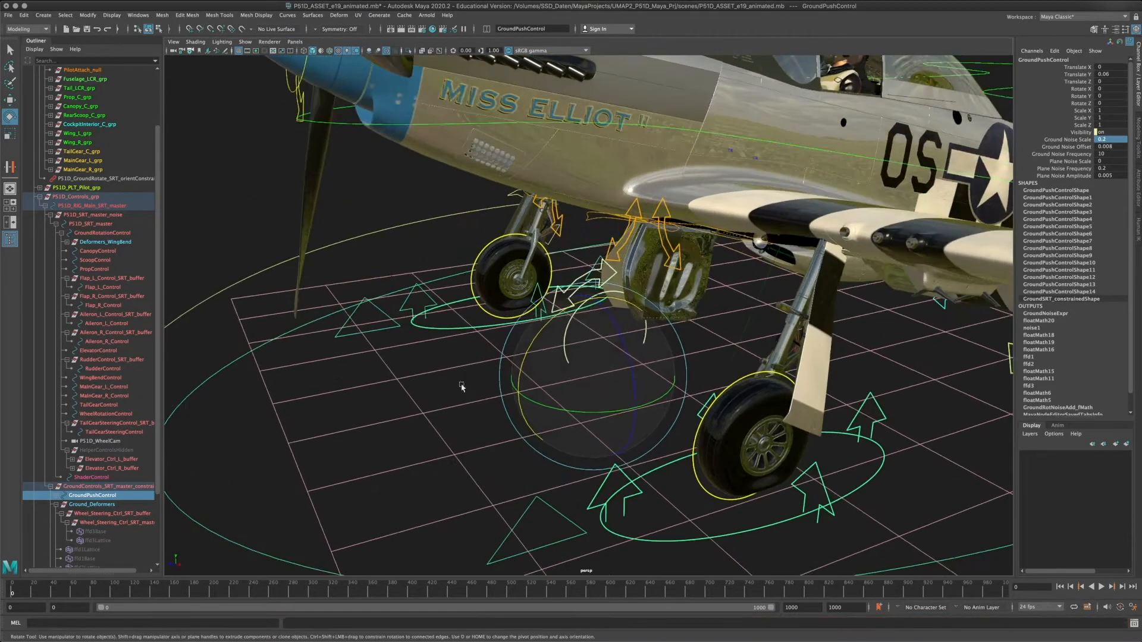
{"action": "right_click_drag", "start_coordinate": [663, 433], "coordinate": [625, 407], "text": "alt"}
{"action": "middle_click_drag", "start_coordinate": [624, 406], "coordinate": [565, 446], "text": "alt"}
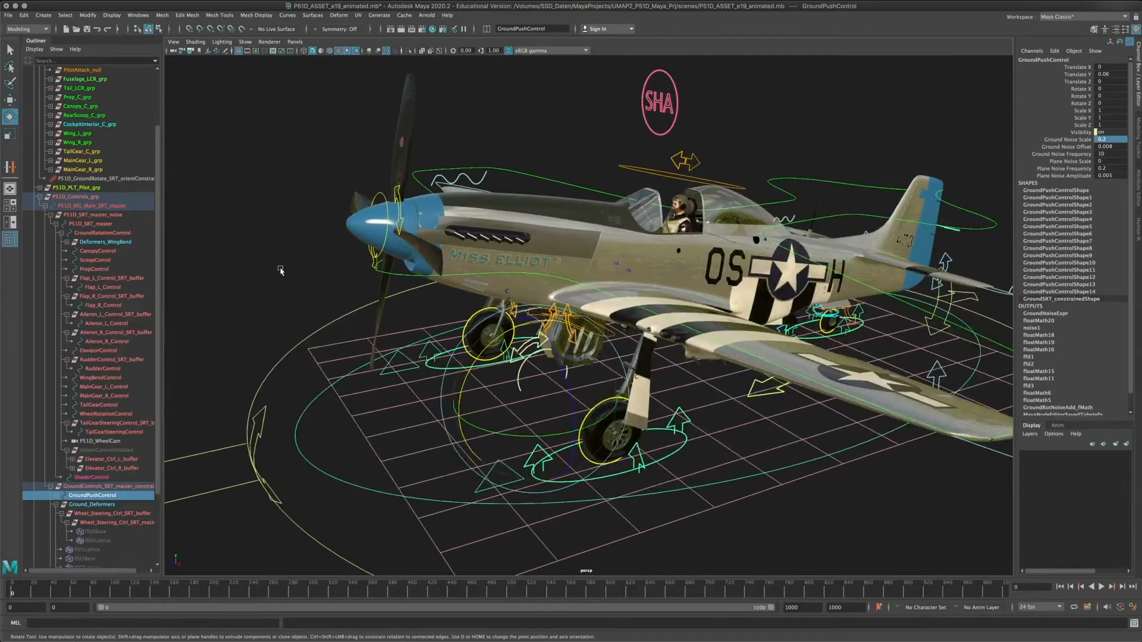
- Inspect the triangular GroundNoiseIndicator near the main wheel by selecting it, and reselect GroundPushControl by its arrow curves
{"action": "left_click", "coordinate": [281, 270]}
{"action": "middle_click_drag", "start_coordinate": [484, 393], "coordinate": [508, 339], "text": "alt"}
{"action": "right_click_drag", "start_coordinate": [508, 357], "coordinate": [542, 427], "text": "alt"}
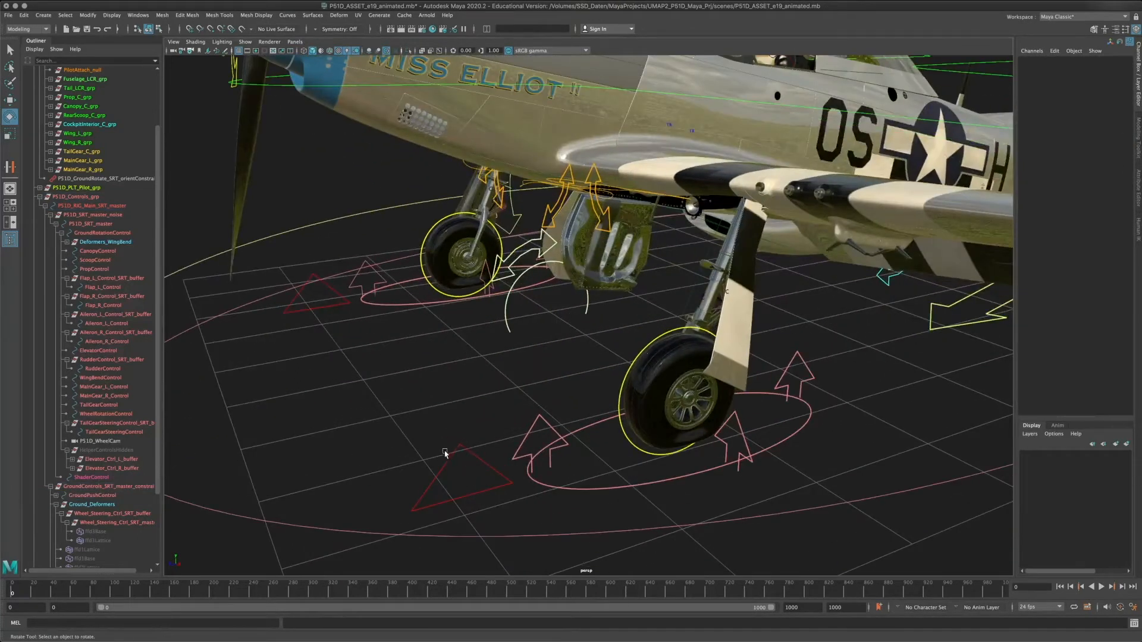
{"action": "left_click", "coordinate": [466, 447]}
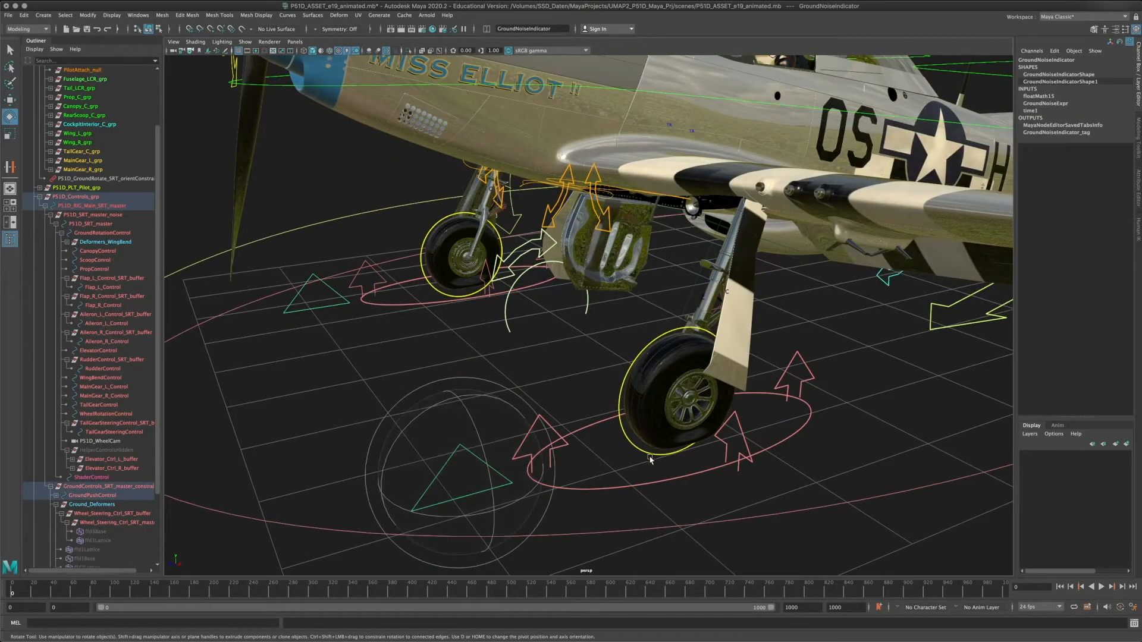
{"action": "left_click", "coordinate": [560, 438]}
- Move GroundPushControl vertically to a Translate Y of 0.041 while viewing the main wheels up close
{"action": "left_click_drag", "start_coordinate": [564, 438], "coordinate": [655, 444], "text": "alt"}
{"action": "right_click_drag", "start_coordinate": [655, 444], "coordinate": [512, 403], "text": "alt"}
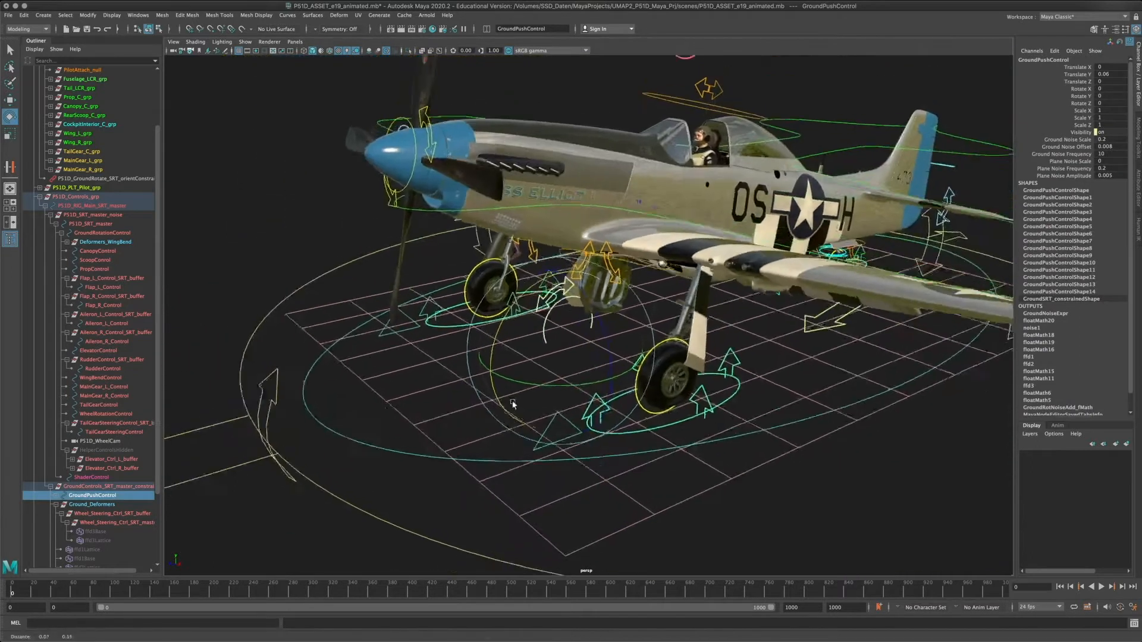
{"action": "left_click_drag", "start_coordinate": [512, 403], "coordinate": [504, 403], "text": "alt"}
{"action": "right_click_drag", "start_coordinate": [504, 403], "coordinate": [624, 446], "text": "alt"}
{"action": "left_click_drag", "start_coordinate": [625, 446], "coordinate": [559, 362], "text": "alt"}
{"action": "key", "text": "w"}
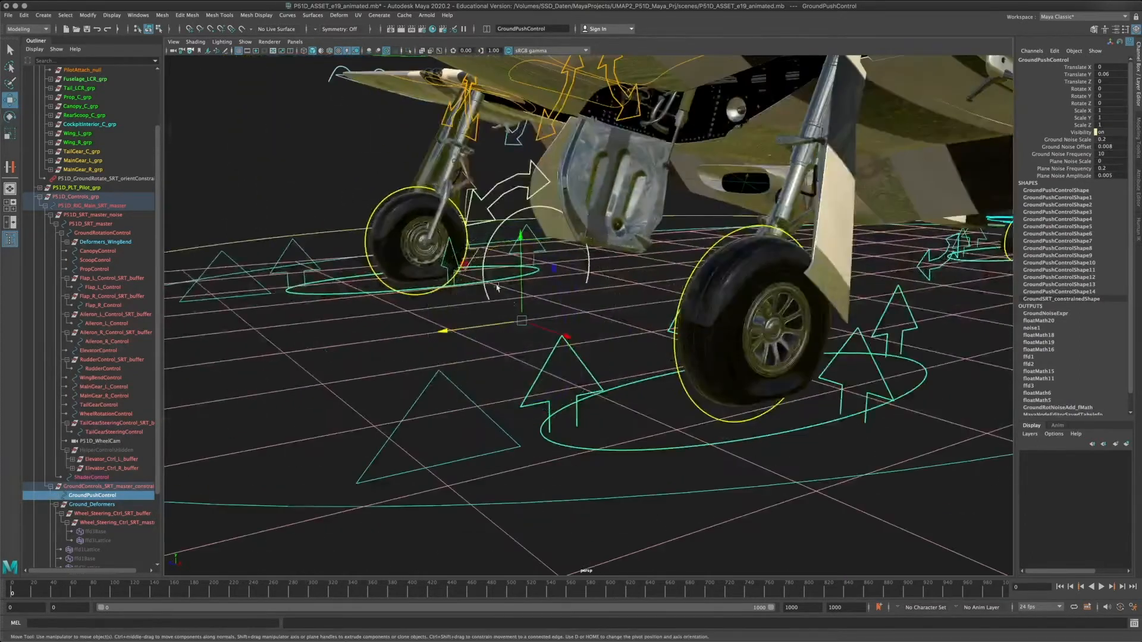
{"action": "left_click_drag", "start_coordinate": [521, 233], "coordinate": [633, 187]}
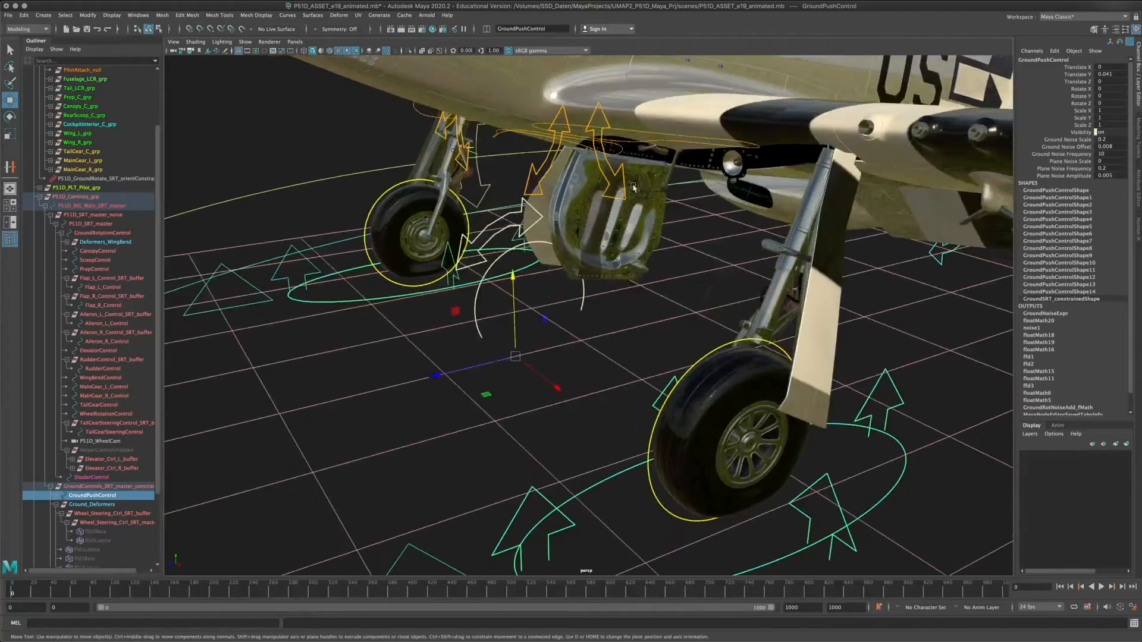
- Select P51D_SRT_master, lift the aircraft off the ground, and lower it to a Translate Y of 0.013
{"action": "left_click_drag", "start_coordinate": [605, 279], "coordinate": [486, 230], "text": "alt"}
{"action": "scroll", "coordinate": [489, 232], "scroll_direction": "down", "scroll_amount": 10}
{"action": "left_click", "coordinate": [435, 233]}
{"action": "scroll", "coordinate": [669, 172], "scroll_direction": "up", "scroll_amount": 8}
{"action": "left_click_drag", "start_coordinate": [669, 173], "coordinate": [663, 297], "text": "alt"}
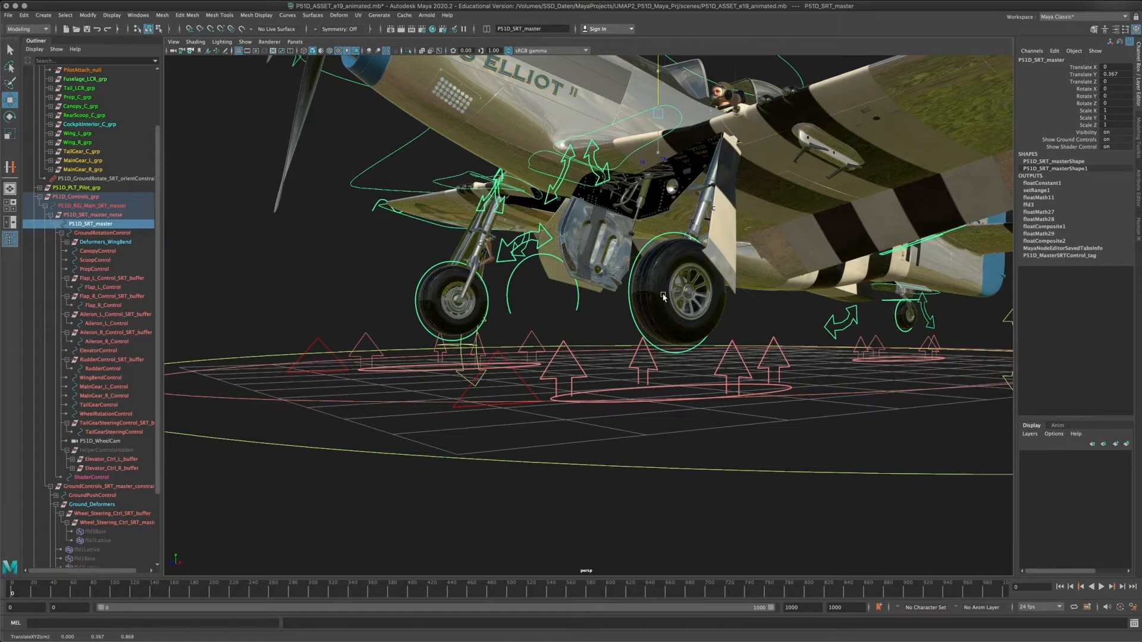
{"action": "left_click_drag", "start_coordinate": [663, 297], "coordinate": [667, 383]}
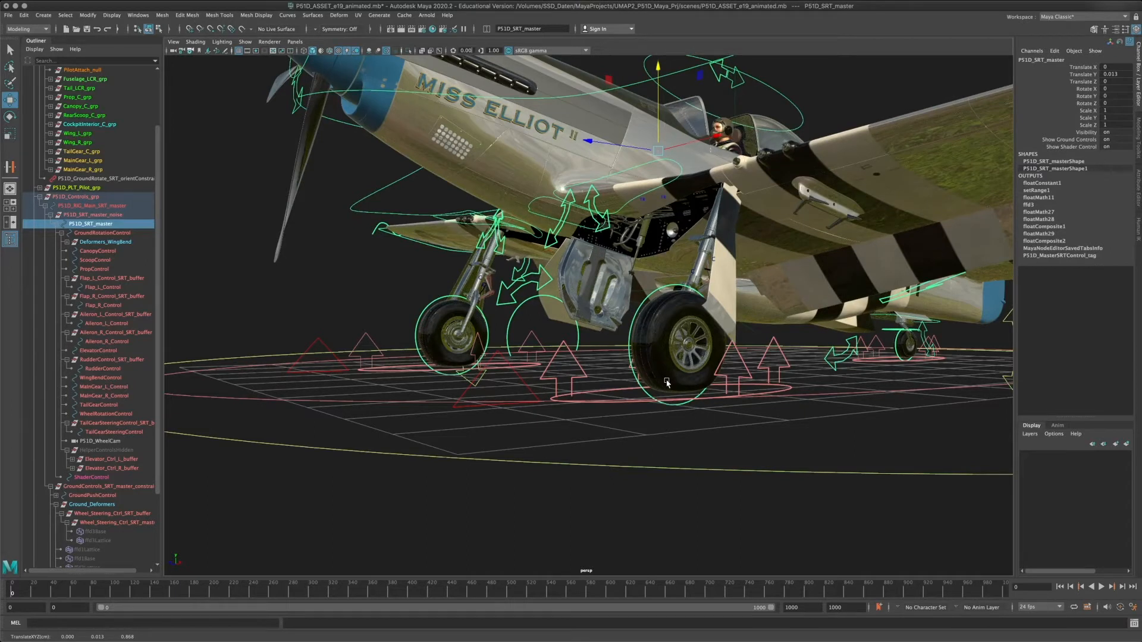
- Select GroundPushControl by its arrow at the main wheel and raise it to a Translate Y of 0.06
{"action": "left_click", "coordinate": [740, 353]}
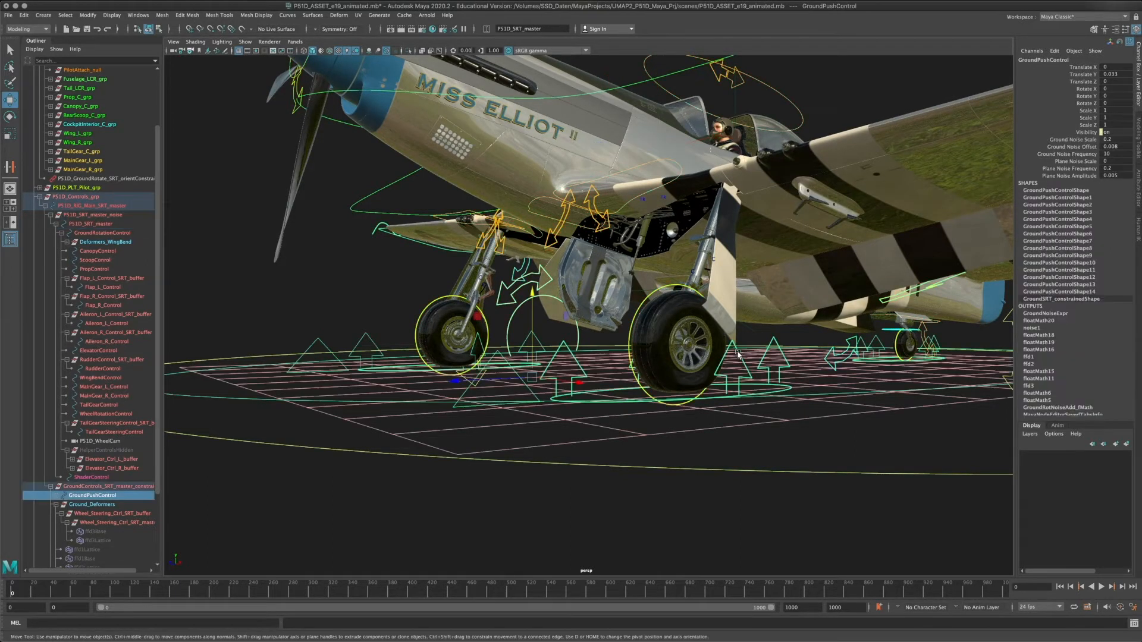
{"action": "left_click_drag", "start_coordinate": [533, 303], "coordinate": [537, 246]}
{"action": "right_click_drag", "start_coordinate": [538, 247], "coordinate": [558, 239], "text": "alt"}
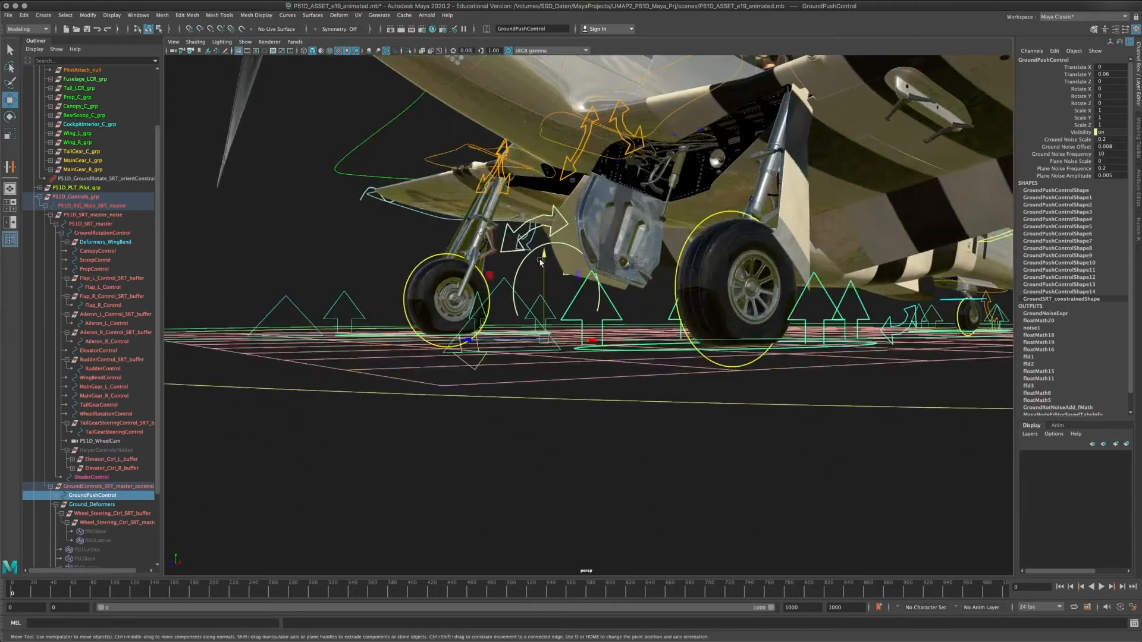
{"action": "left_click_drag", "start_coordinate": [541, 261], "coordinate": [542, 245]}
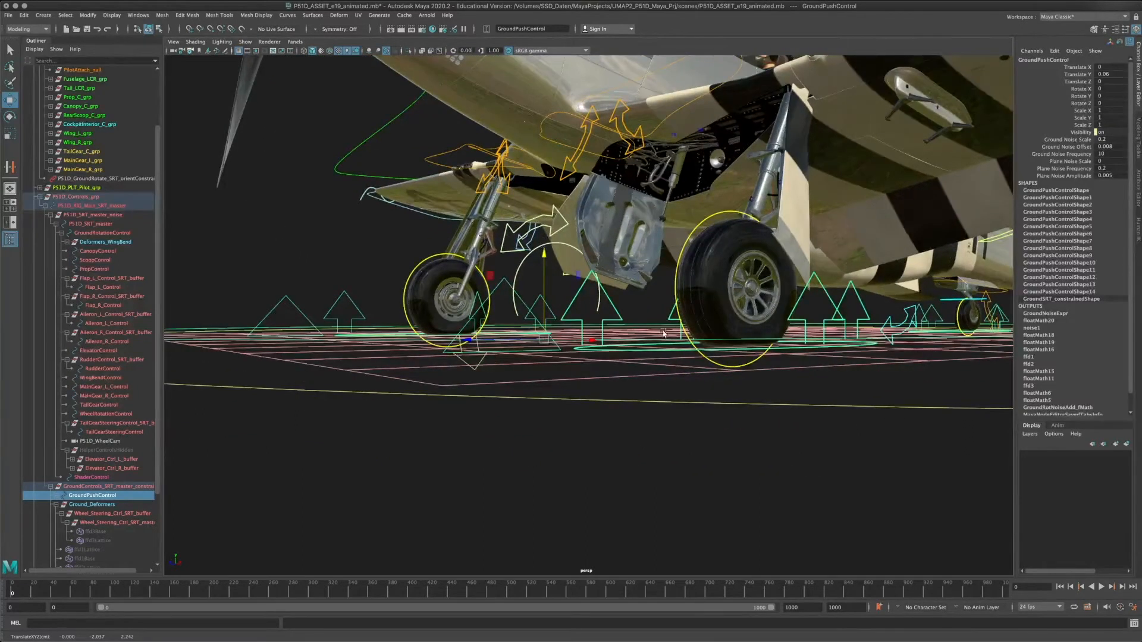
- Try moving P51D_RIG_Main_SRT_master vertically, undo the move, and reselect GroundPushControl
{"action": "right_click_drag", "start_coordinate": [665, 333], "coordinate": [461, 321], "text": "alt"}
{"action": "left_click_drag", "start_coordinate": [461, 321], "coordinate": [469, 338], "text": "alt"}
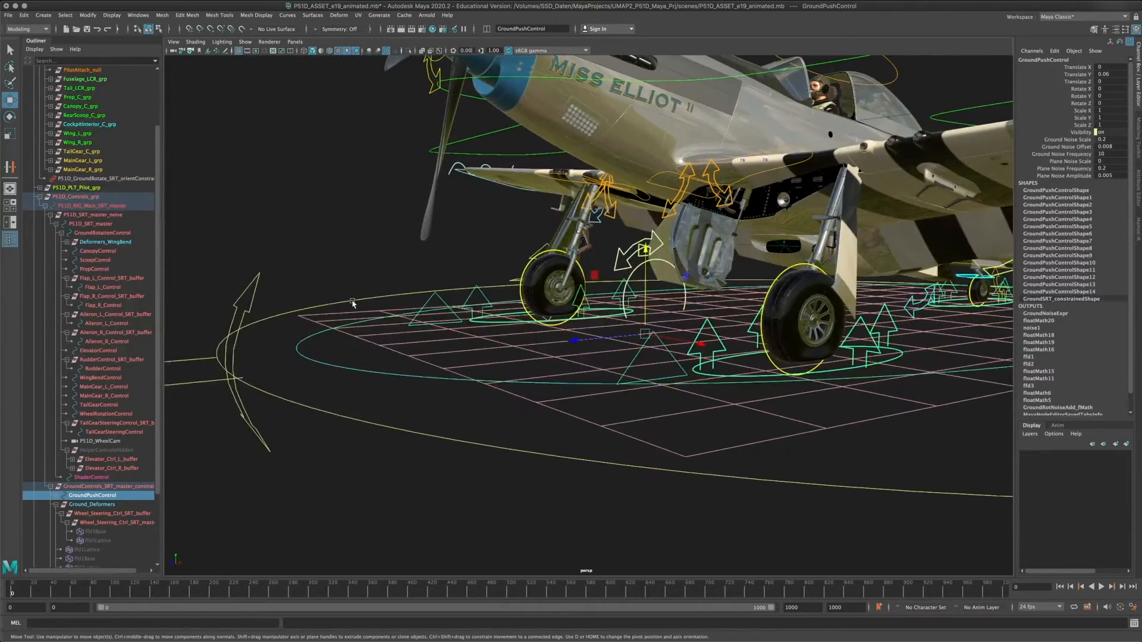
{"action": "left_click", "coordinate": [401, 302]}
{"action": "left_click_drag", "start_coordinate": [819, 236], "coordinate": [819, 239]}
{"action": "key", "text": "ctrl+z"}
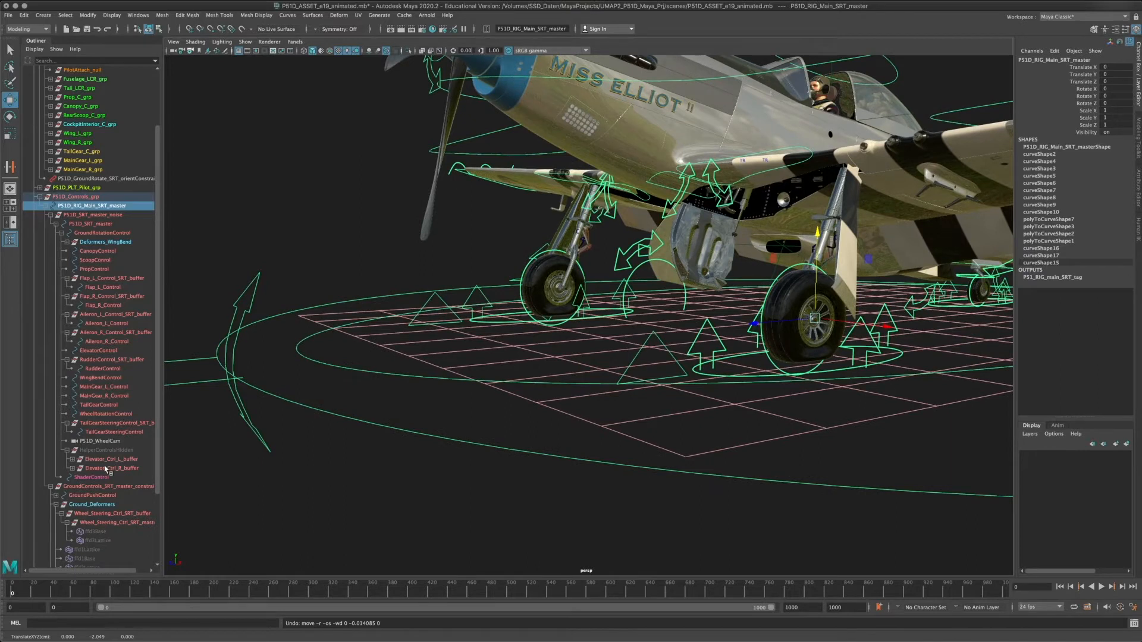
{"action": "left_click", "coordinate": [714, 332]}
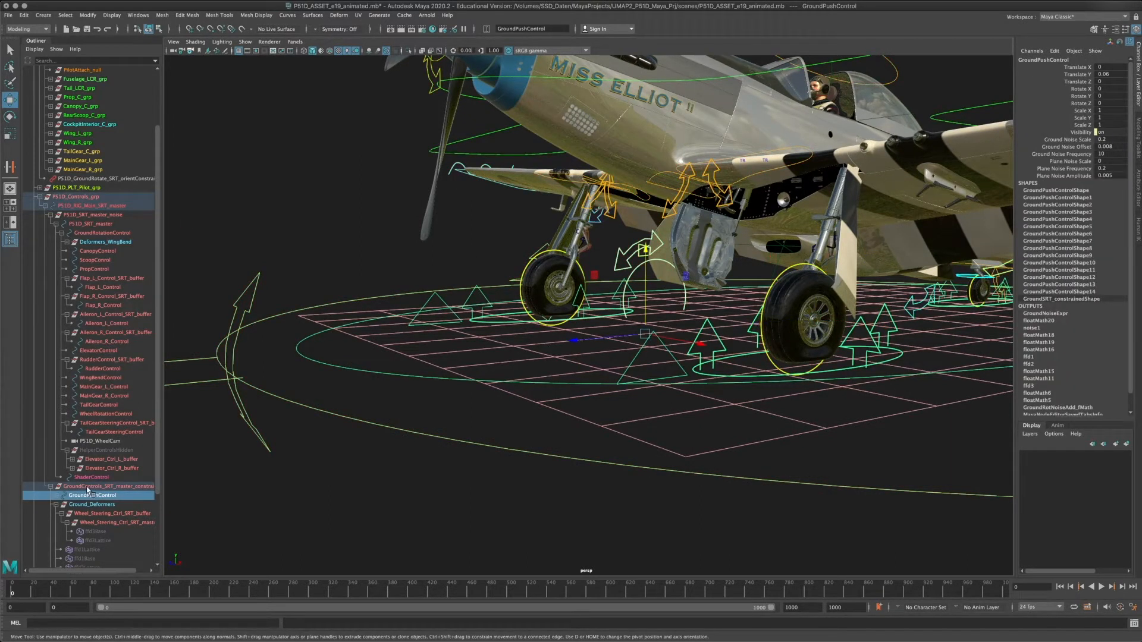
- Unhide the __ENV__ group to display the ground, and clear the selection
{"action": "scroll", "coordinate": [95, 490], "scroll_direction": "down", "scroll_amount": 5}
{"action": "left_click", "coordinate": [59, 523]}
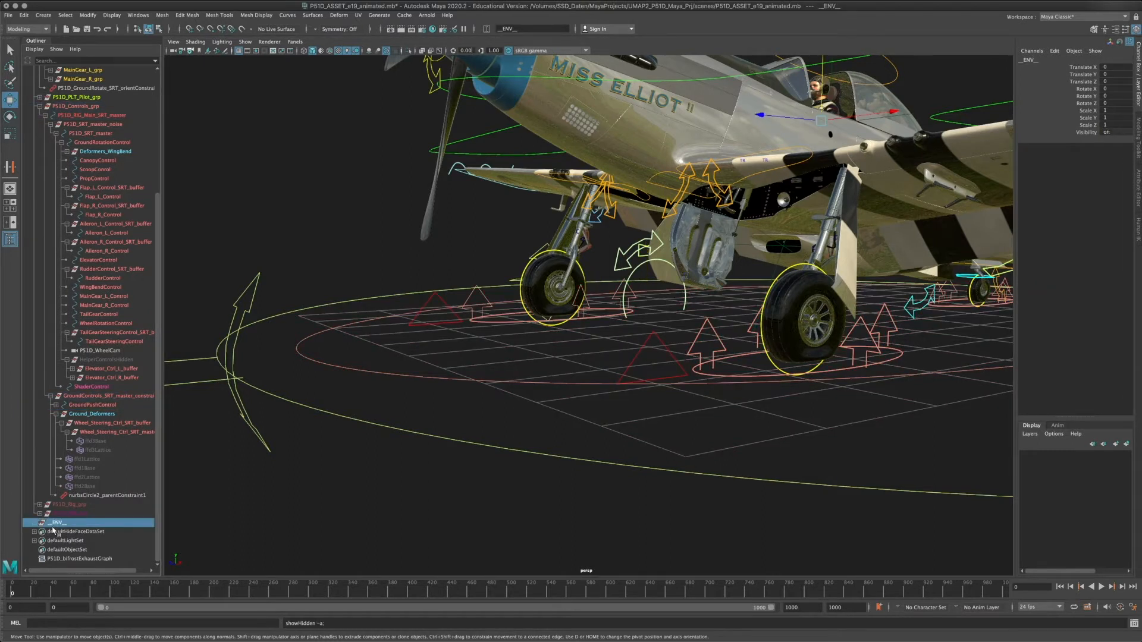
{"action": "key", "text": "shift+h"}
{"action": "left_click_drag", "start_coordinate": [556, 352], "coordinate": [535, 500], "text": "alt"}
{"action": "left_click", "coordinate": [265, 184]}
{"action": "scroll", "coordinate": [495, 395], "scroll_direction": "down", "scroll_amount": 5}
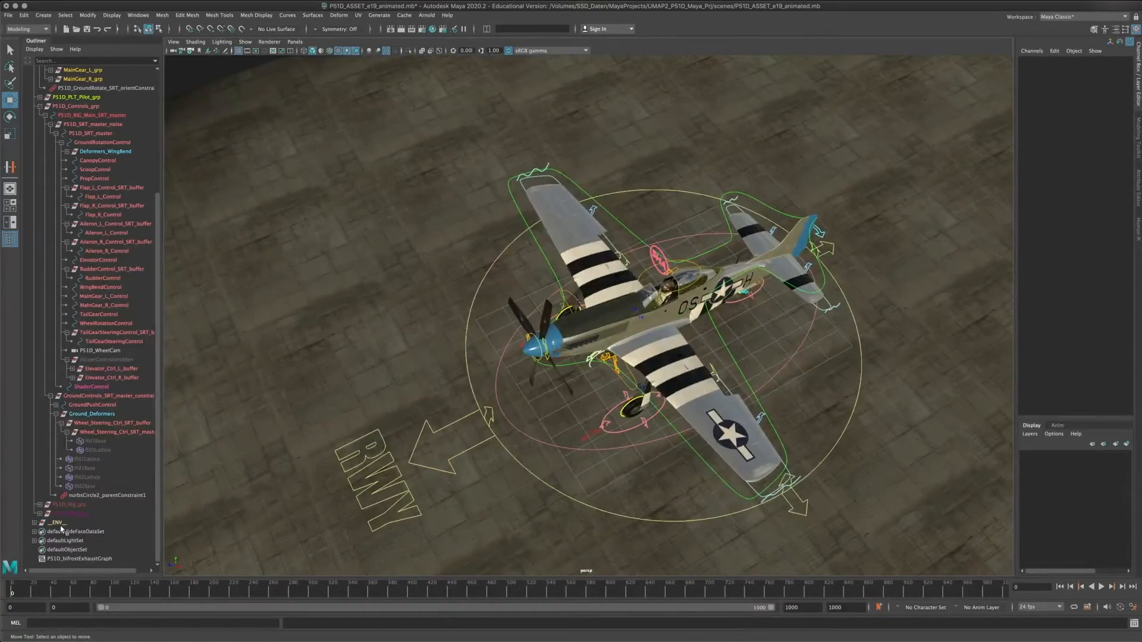
- Review the rig hierarchy in the Outliner and the aircraft standing on the ground surface
{"action": "scroll", "coordinate": [121, 173], "scroll_direction": "up", "scroll_amount": 10}
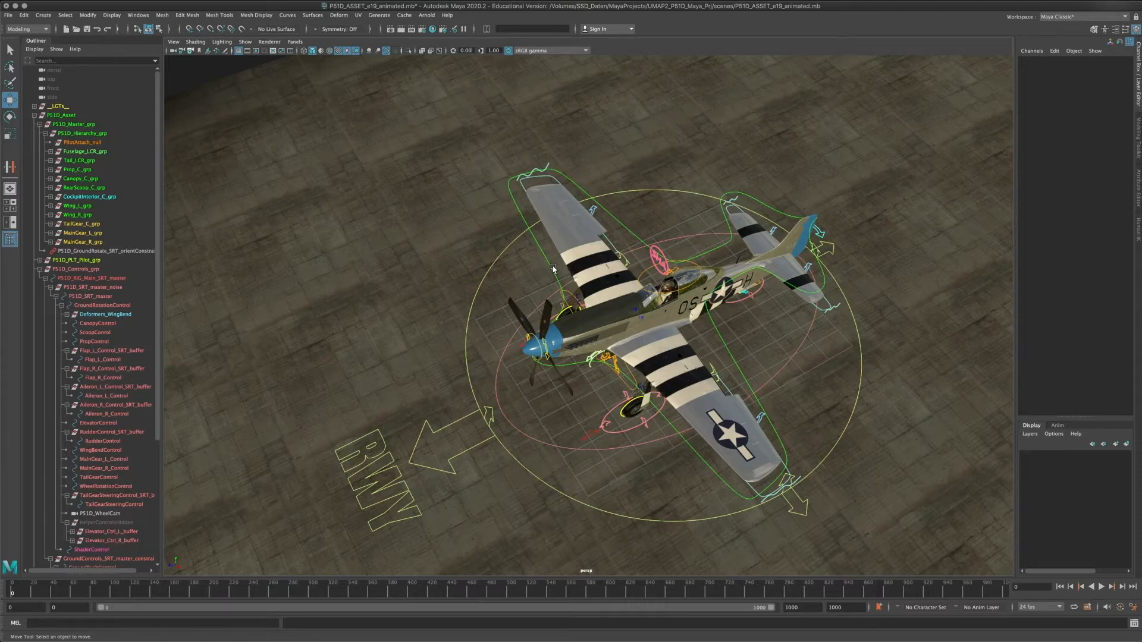
{"action": "scroll", "coordinate": [109, 471], "scroll_direction": "down", "scroll_amount": 6}
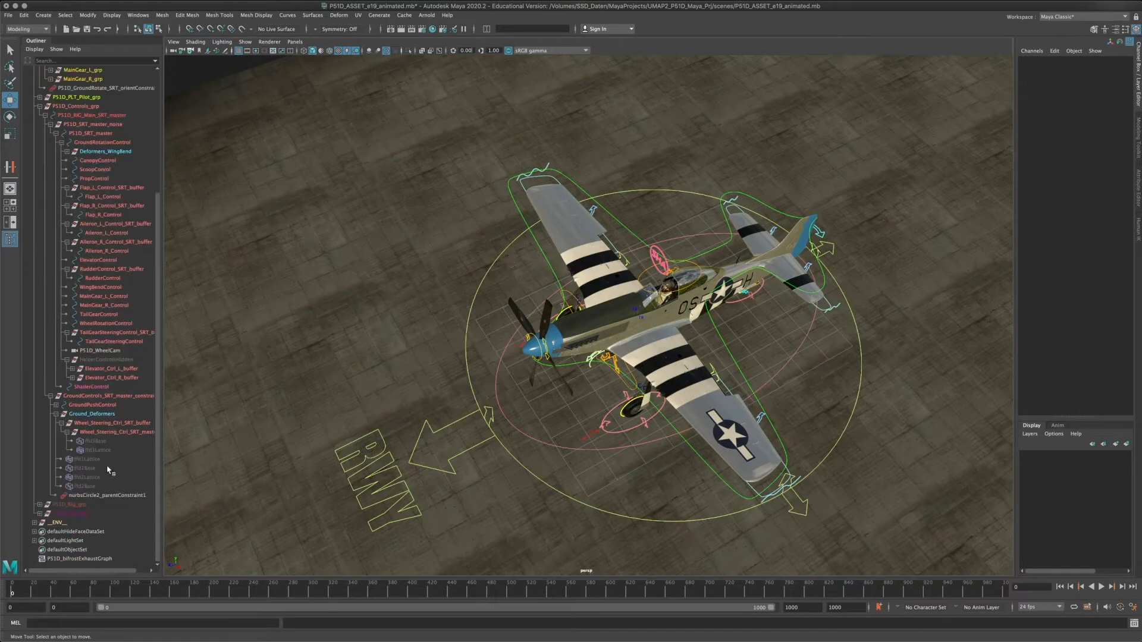
{"action": "left_click_drag", "start_coordinate": [608, 322], "coordinate": [561, 324], "text": "alt"}
{"action": "middle_click_drag", "start_coordinate": [561, 325], "coordinate": [557, 383], "text": "alt"}
{"action": "right_click_drag", "start_coordinate": [557, 382], "coordinate": [578, 385], "text": "alt"}
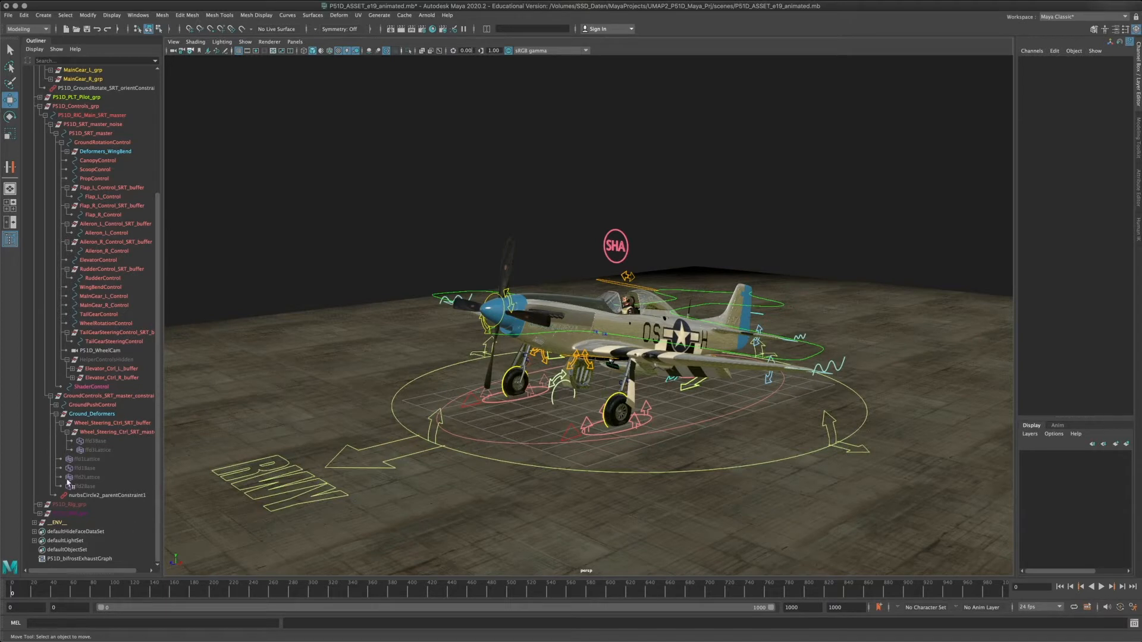
{"action": "scroll", "coordinate": [78, 233], "scroll_direction": "up", "scroll_amount": 6}
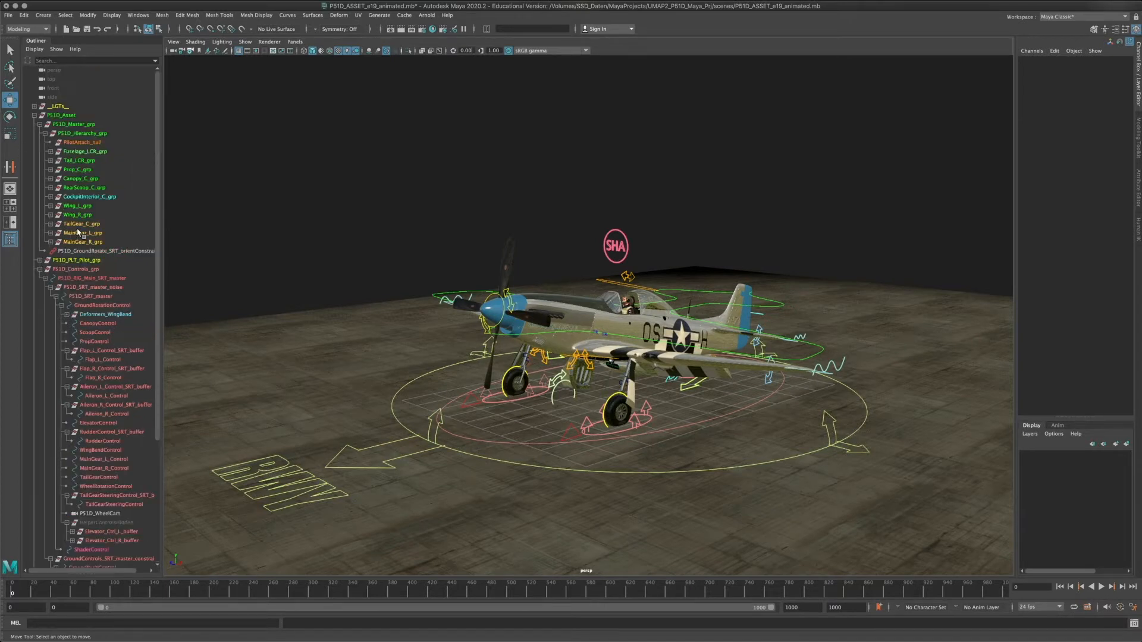
{"action": "scroll", "coordinate": [104, 324], "scroll_direction": "down", "scroll_amount": 6}
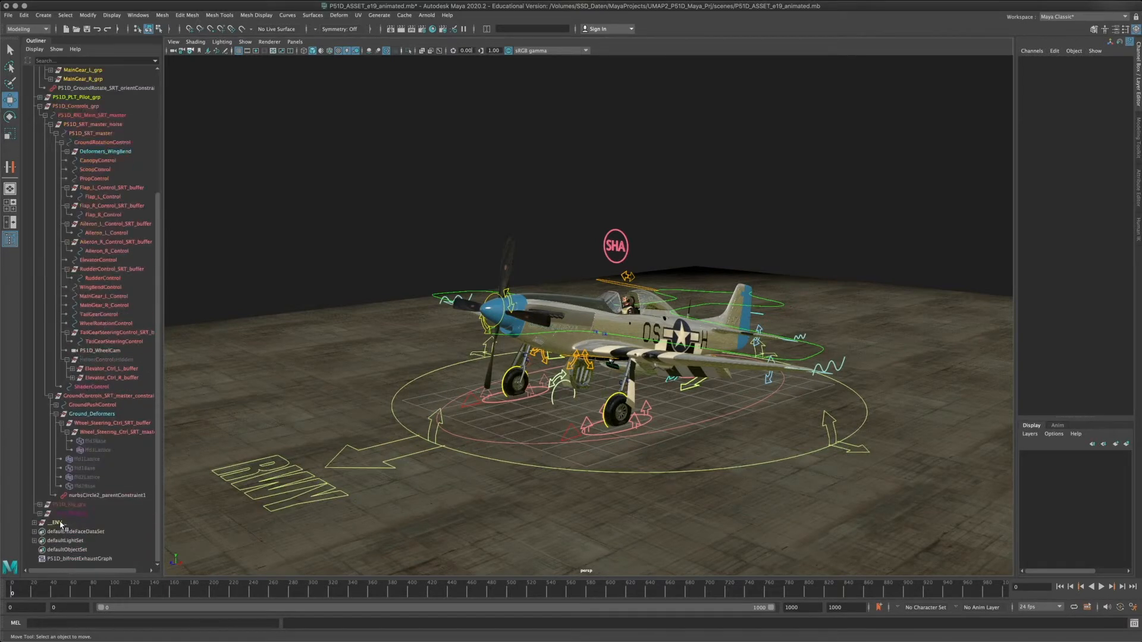
- Examine the main wheels' contact with the ground surface from several angles down to a low close-up
{"action": "middle_click_drag", "start_coordinate": [469, 460], "coordinate": [458, 413], "text": "alt"}
{"action": "right_click_drag", "start_coordinate": [459, 413], "coordinate": [625, 471], "text": "alt"}
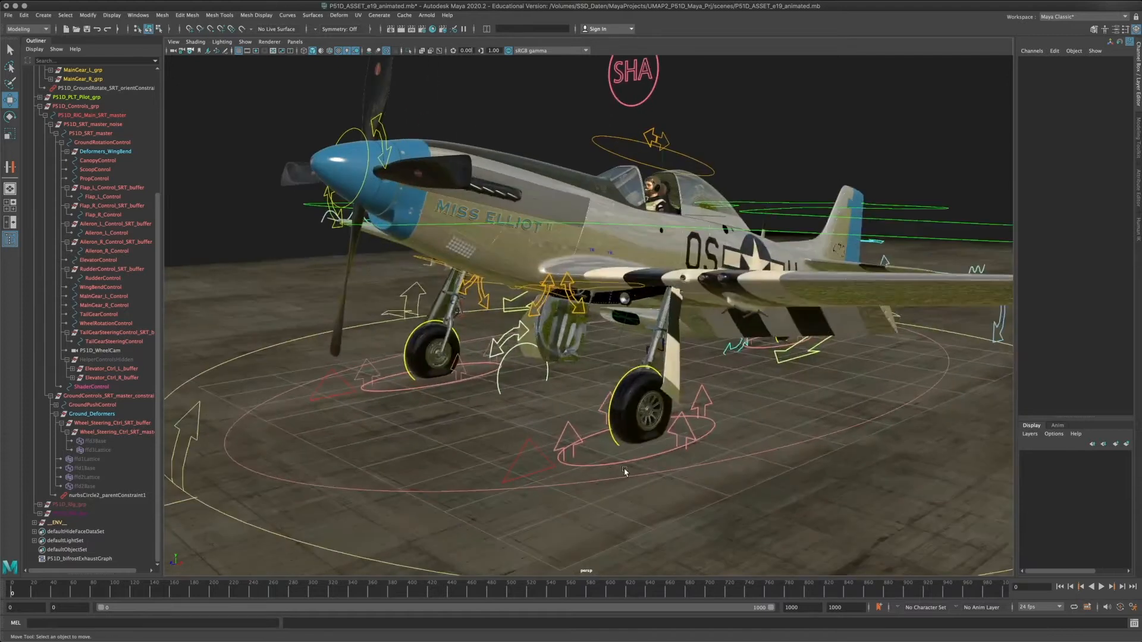
{"action": "right_click_drag", "start_coordinate": [626, 336], "coordinate": [565, 333], "text": "alt"}
{"action": "left_click_drag", "start_coordinate": [565, 333], "coordinate": [601, 339], "text": "alt"}
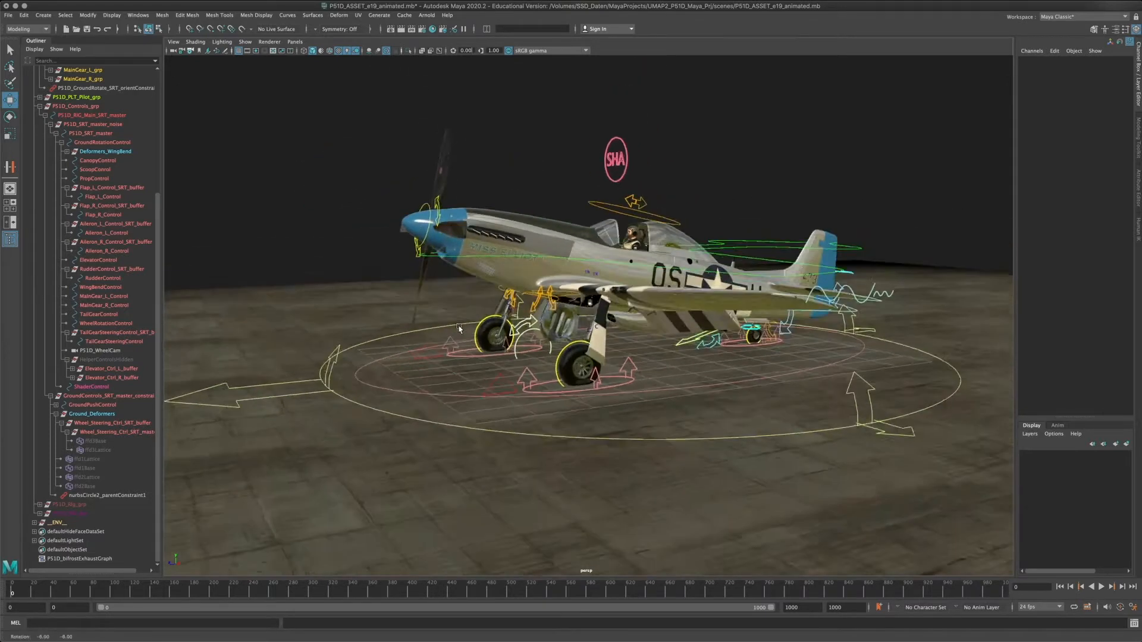
{"action": "right_click_drag", "start_coordinate": [601, 339], "coordinate": [636, 412], "text": "alt"}
{"action": "left_click_drag", "start_coordinate": [636, 412], "coordinate": [700, 368], "text": "alt"}
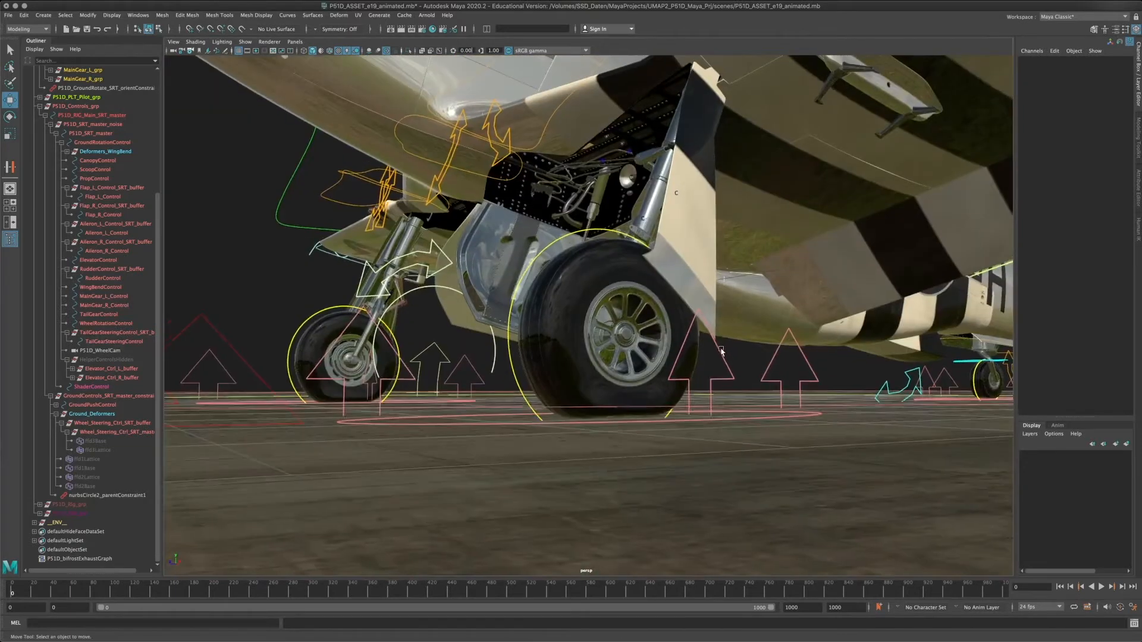
- Select GroundPushControl by its arrow beside the main wheel and view the whole aircraft from the front
{"action": "left_click", "coordinate": [721, 352]}
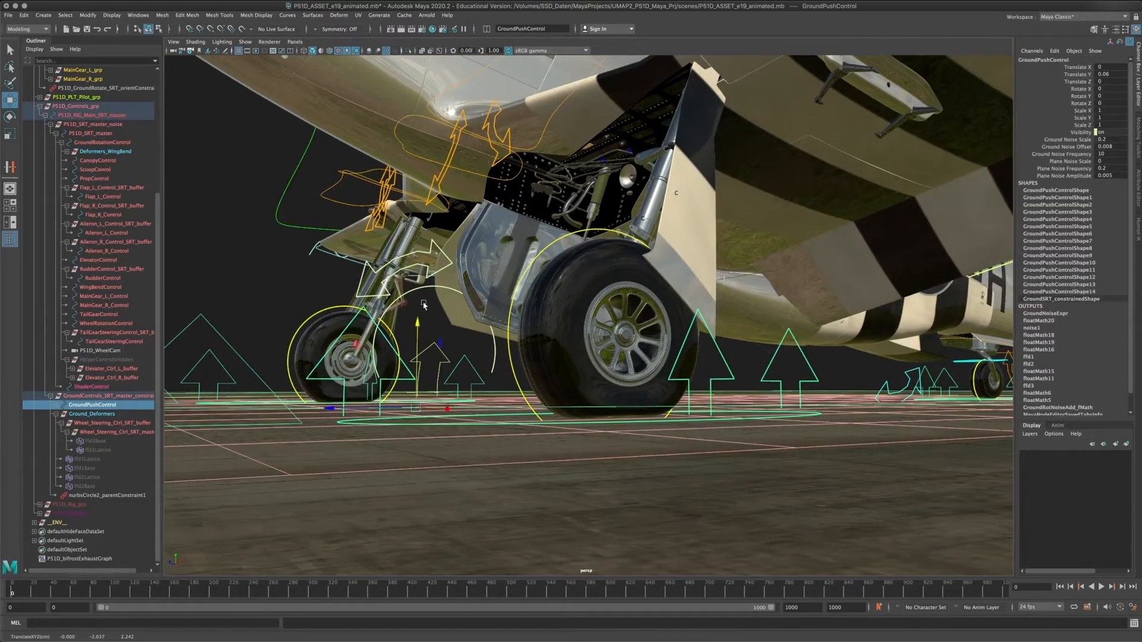
{"action": "left_click_drag", "start_coordinate": [416, 311], "coordinate": [681, 363], "text": "alt"}
{"action": "right_click_drag", "start_coordinate": [593, 365], "coordinate": [575, 309], "text": "alt"}
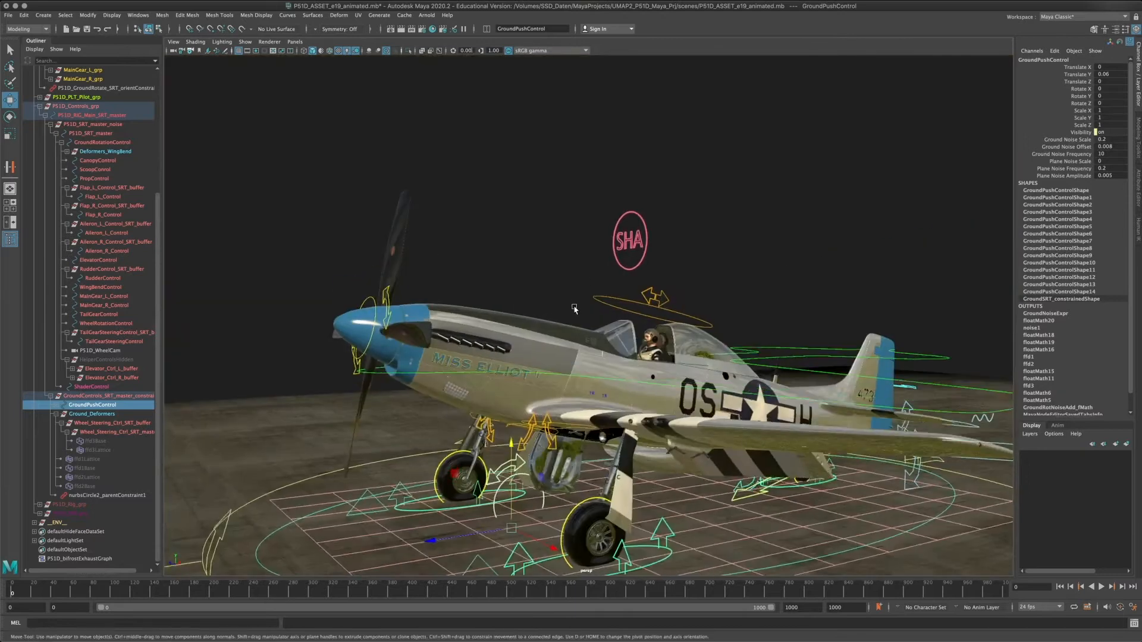
- Select P51D_SRT_master, raise the aircraft off the ground, and lower it to a Translate Y of 0
{"action": "left_click", "coordinate": [435, 377]}
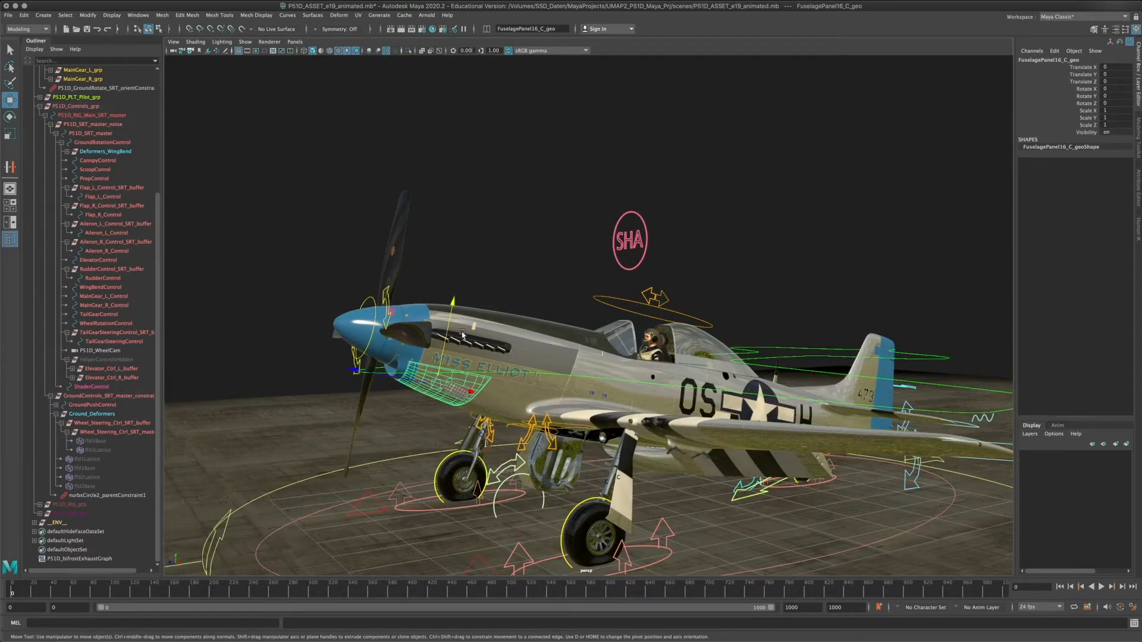
{"action": "left_click", "coordinate": [516, 372]}
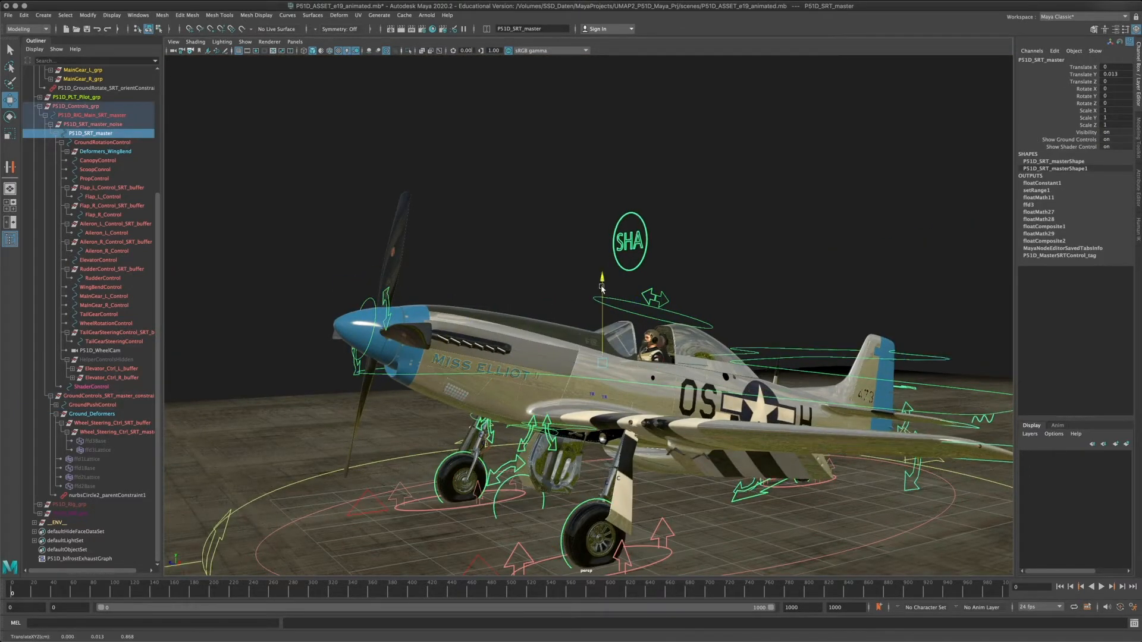
{"action": "left_click_drag", "start_coordinate": [600, 280], "coordinate": [635, 604], "text": "alt"}
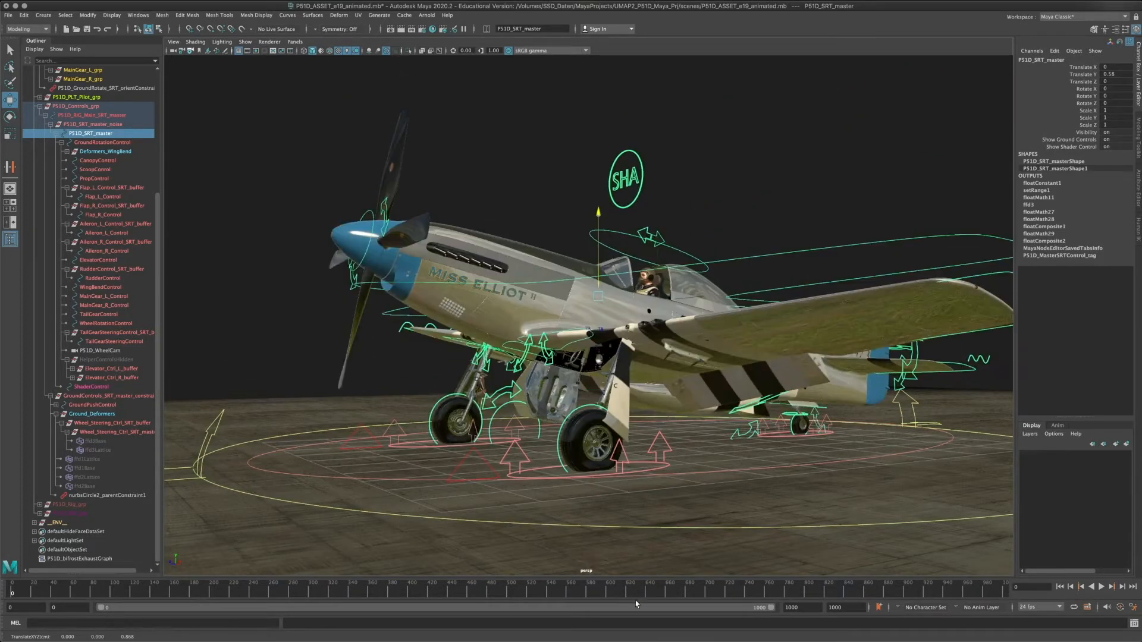
{"action": "left_click_drag", "start_coordinate": [620, 566], "coordinate": [653, 478]}
- Examine the tires' contact with the ground from beneath the surface and from the front
{"action": "left_click_drag", "start_coordinate": [643, 461], "coordinate": [625, 82], "text": "alt"}
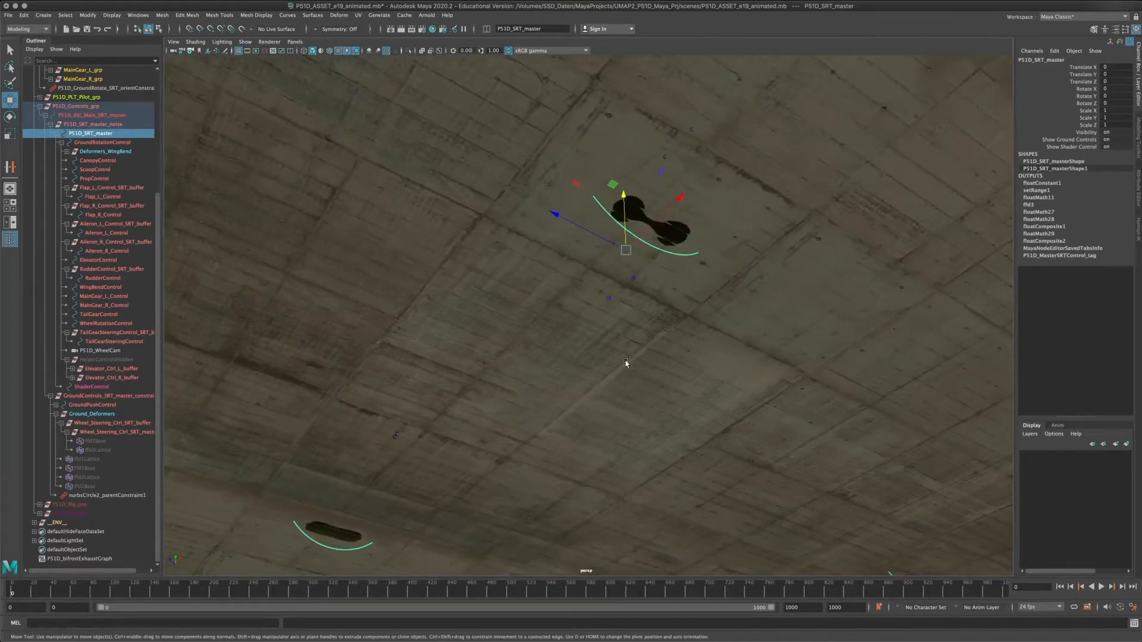
{"action": "left_click_drag", "start_coordinate": [635, 276], "coordinate": [618, 400], "text": "alt"}
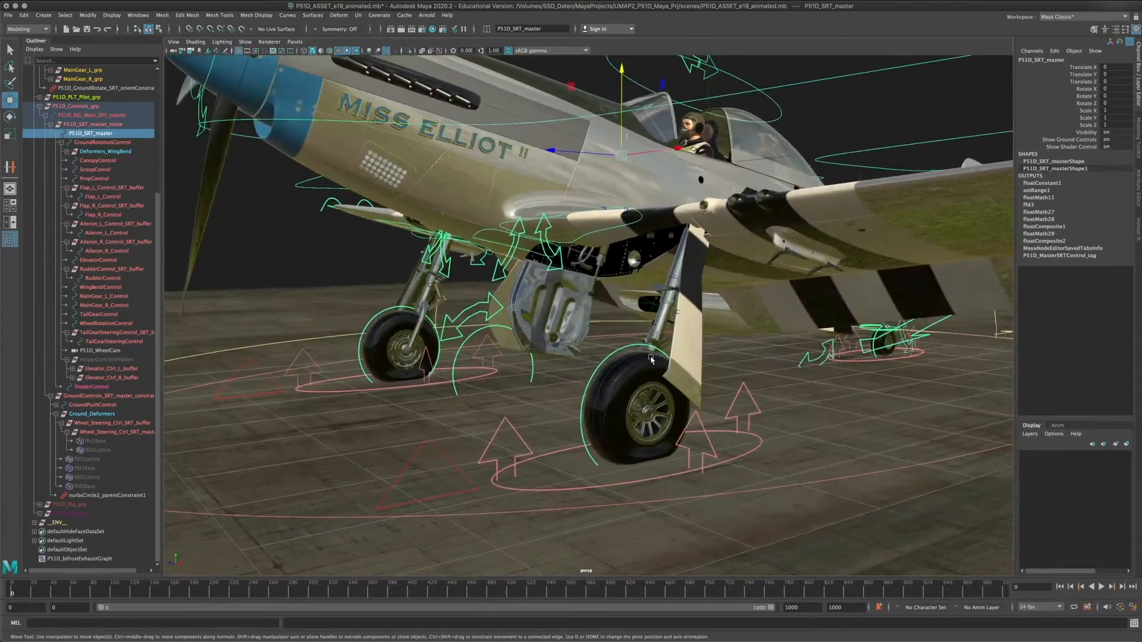
{"action": "left_click_drag", "start_coordinate": [651, 359], "coordinate": [625, 365], "text": "alt"}
{"action": "left_click_drag", "start_coordinate": [586, 414], "coordinate": [586, 395], "text": "alt"}
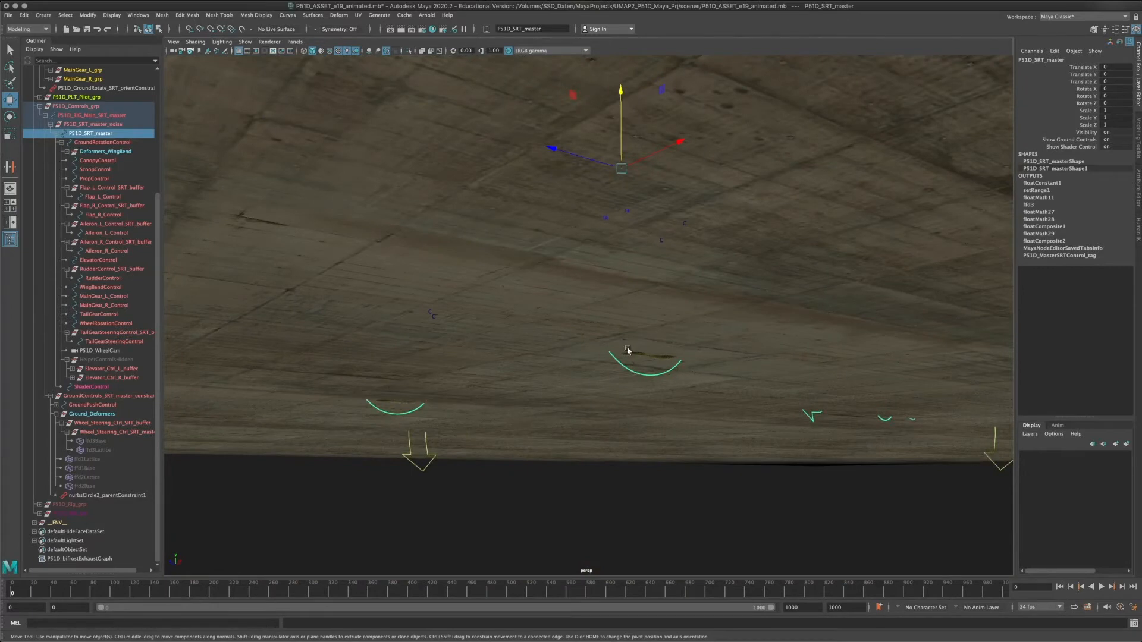
- Examine the aircraft and its main wheels on the ground from the front and the side
{"action": "left_click_drag", "start_coordinate": [657, 282], "coordinate": [657, 299], "text": "alt"}
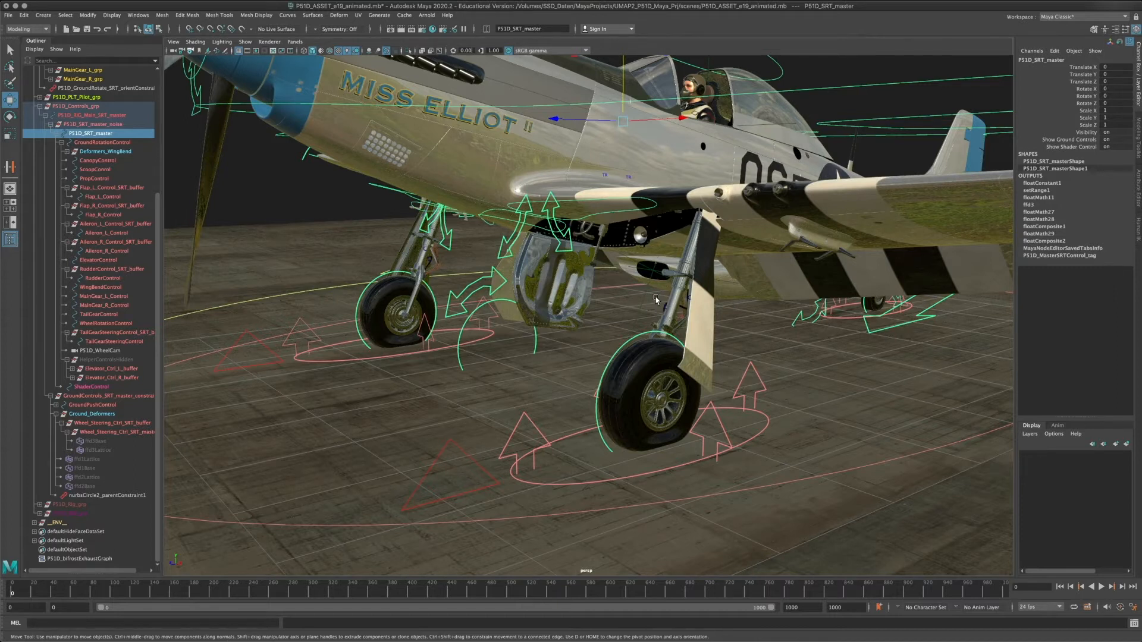
{"action": "left_click_drag", "start_coordinate": [659, 238], "coordinate": [605, 300], "text": "alt"}
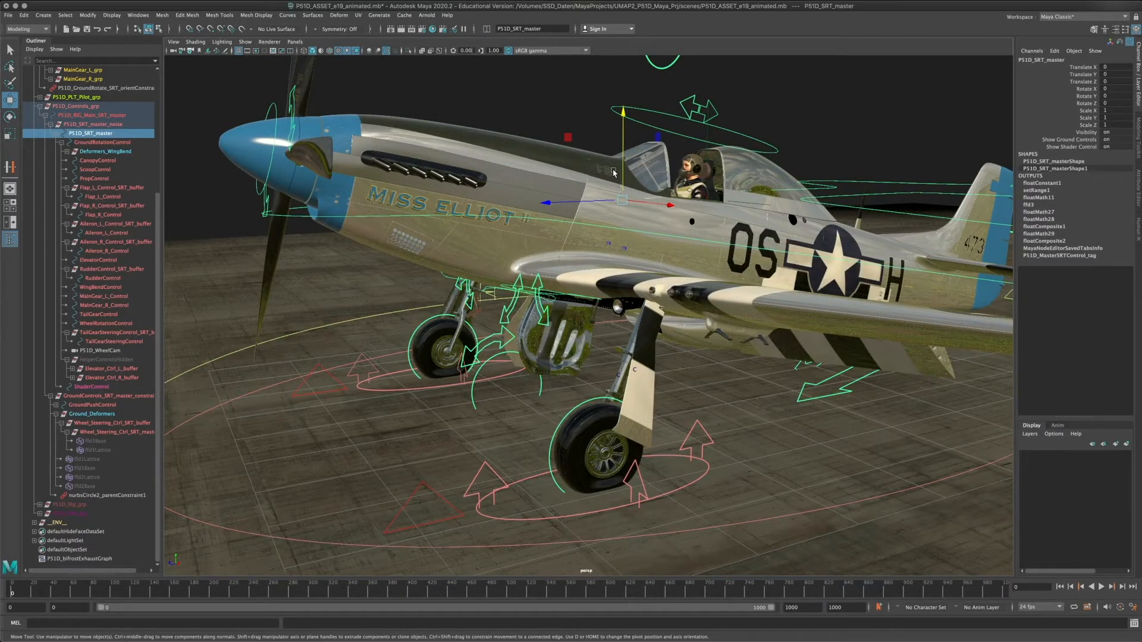
{"action": "left_click_drag", "start_coordinate": [614, 173], "coordinate": [579, 320], "text": "alt"}
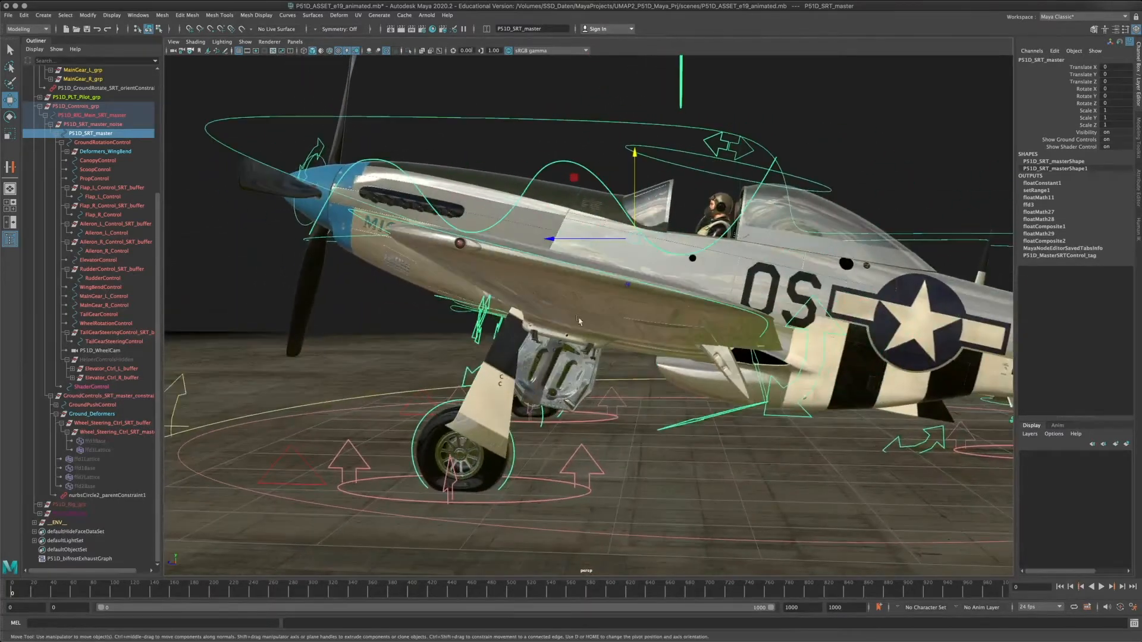
{"action": "left_click_drag", "start_coordinate": [467, 456], "coordinate": [497, 464], "text": "alt"}
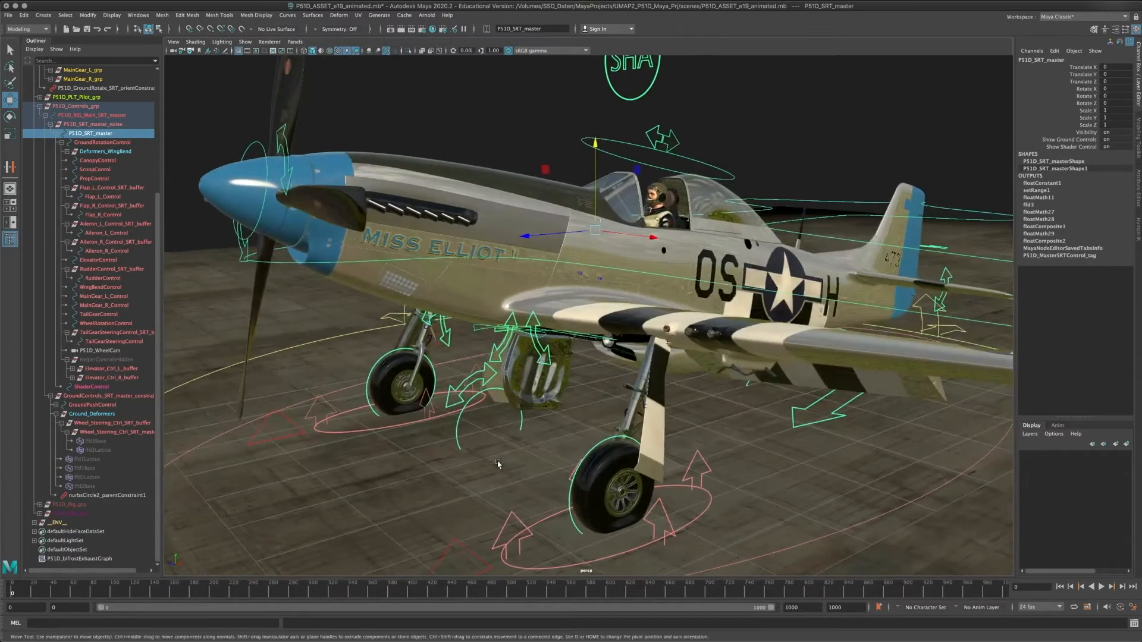
{"action": "middle_click_drag", "start_coordinate": [513, 456], "coordinate": [512, 450], "text": "alt"}
{"action": "left_click_drag", "start_coordinate": [512, 450], "coordinate": [505, 448], "text": "alt"}
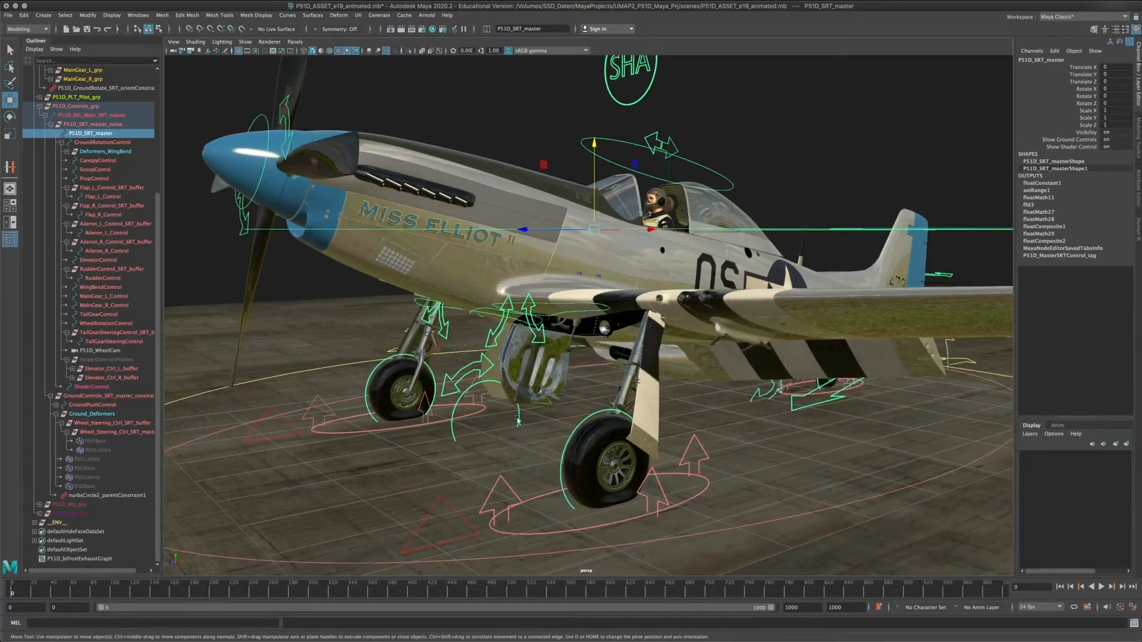
- Try a small free move of P51D_SRT_master, undo it, and view the landing gear on the ground
{"action": "left_click_drag", "start_coordinate": [595, 209], "coordinate": [604, 306]}
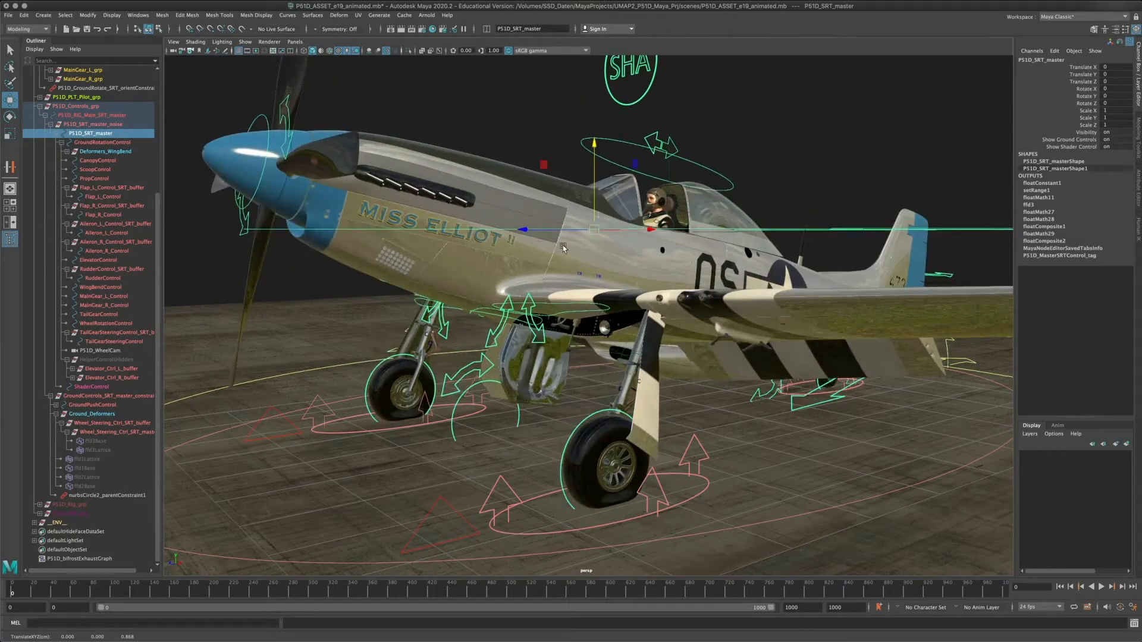
{"action": "left_click_drag", "start_coordinate": [563, 237], "coordinate": [592, 226], "text": "alt"}
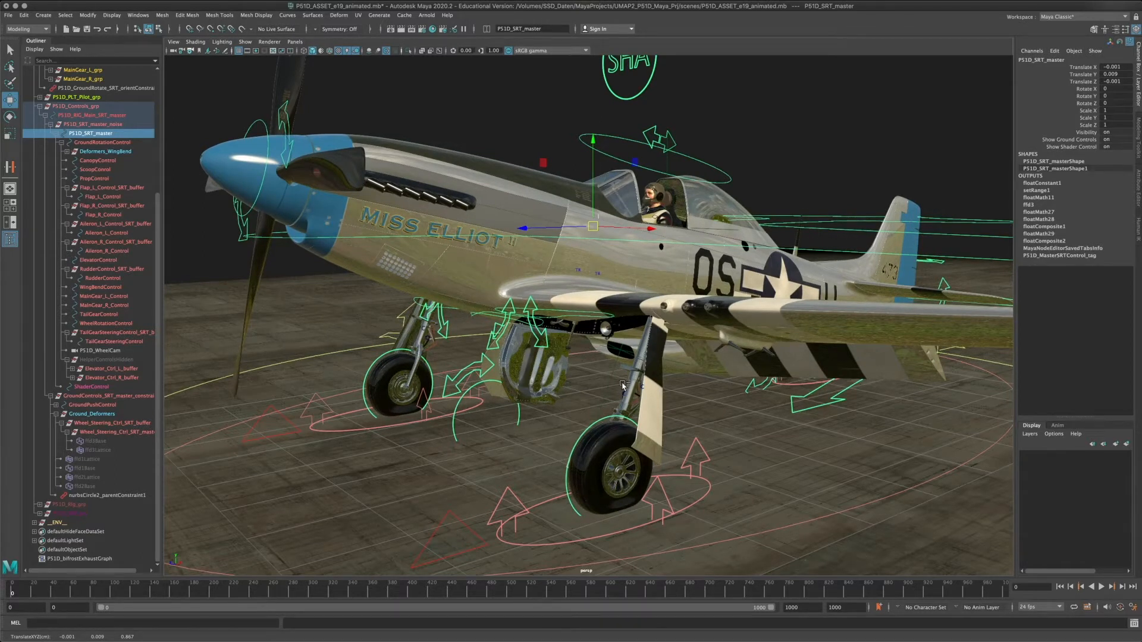
{"action": "key", "text": "ctrl+z"}
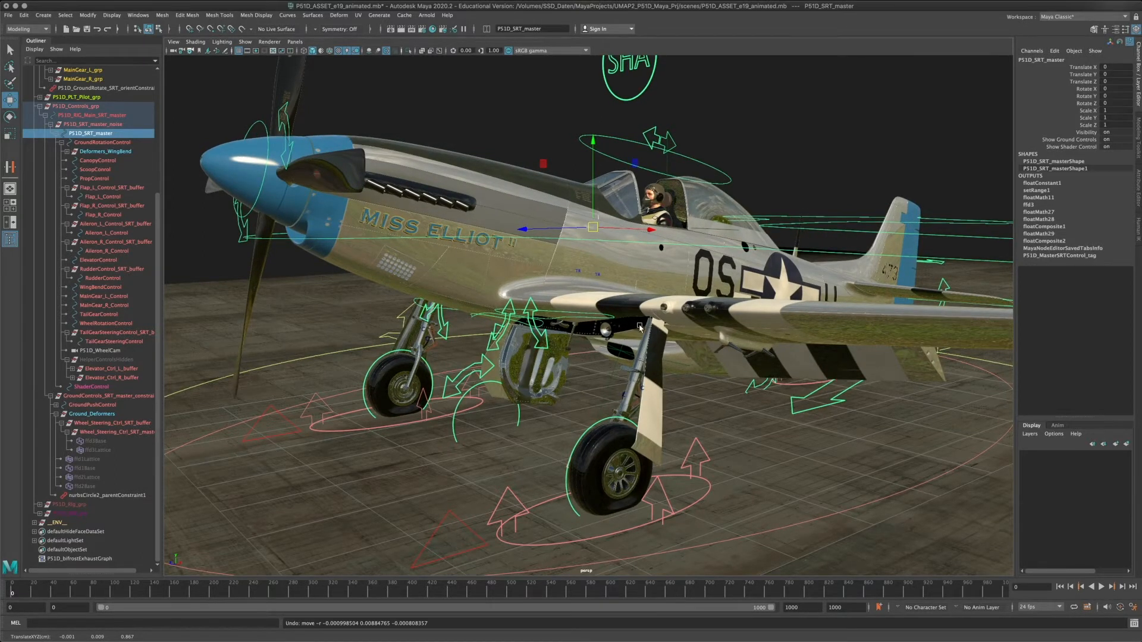
{"action": "left_click_drag", "start_coordinate": [621, 309], "coordinate": [590, 549], "text": "alt"}
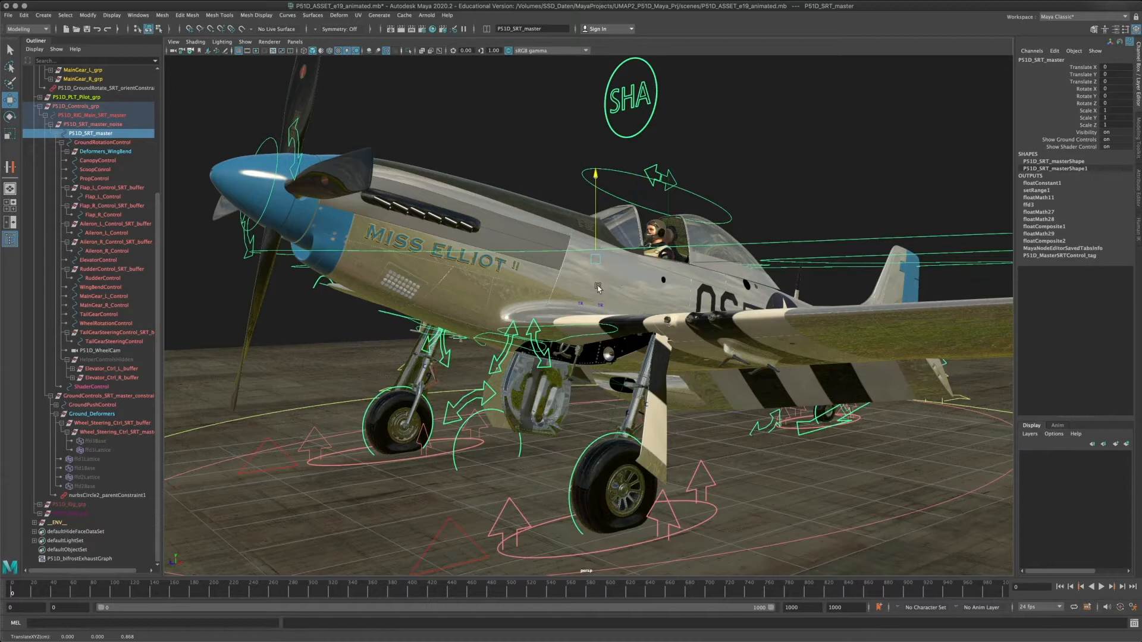
{"action": "middle_click_drag", "start_coordinate": [608, 383], "coordinate": [605, 328], "text": "alt"}
{"action": "left_click_drag", "start_coordinate": [605, 329], "coordinate": [610, 179], "text": "alt"}
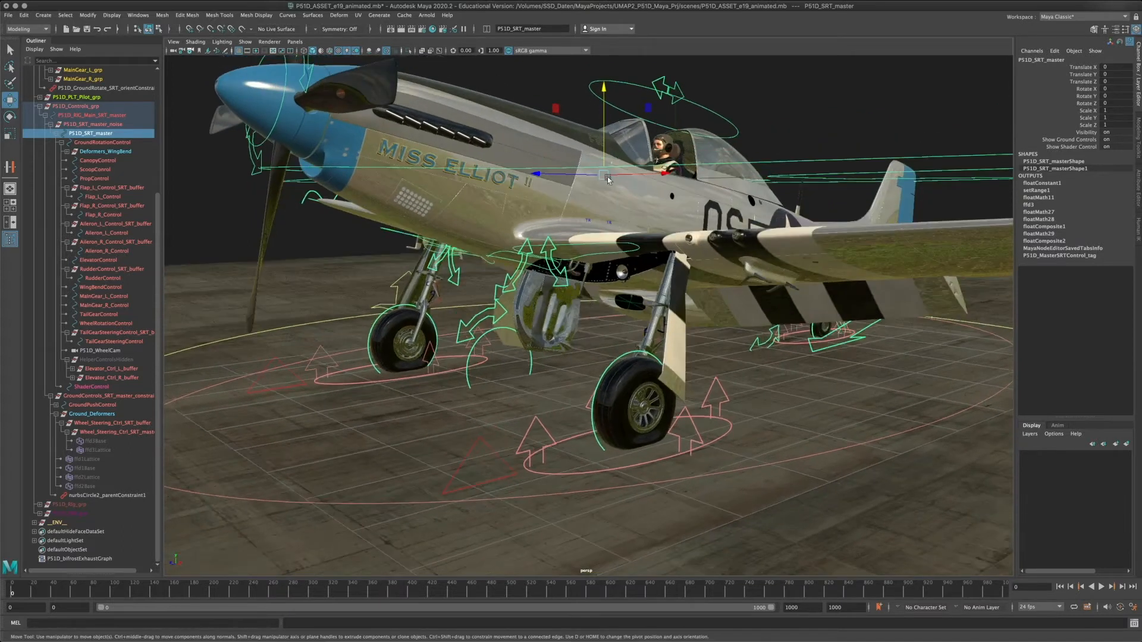
- Select GroundPushControl by its arrow beside the main wheel and raise it to a Translate Y of 0.06
{"action": "left_click_drag", "start_coordinate": [586, 293], "coordinate": [554, 285], "text": "alt"}
{"action": "right_click_drag", "start_coordinate": [553, 286], "coordinate": [665, 499], "text": "alt"}
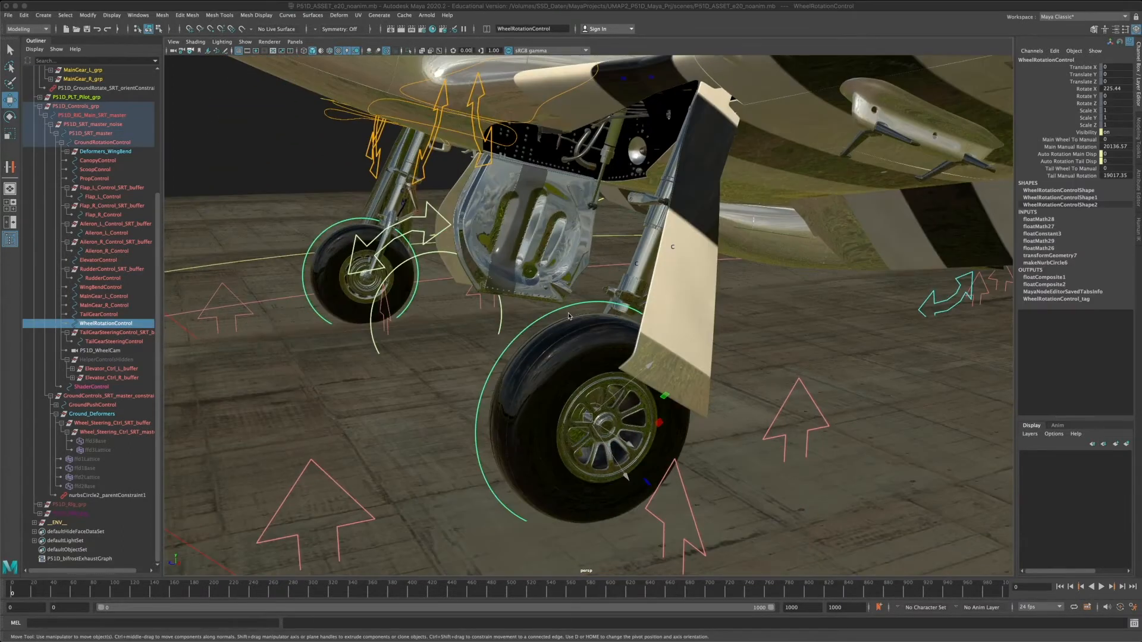
{"action": "middle_click_drag", "start_coordinate": [570, 345], "coordinate": [557, 319], "text": "alt"}
{"action": "right_click_drag", "start_coordinate": [556, 318], "coordinate": [604, 498], "text": "alt"}
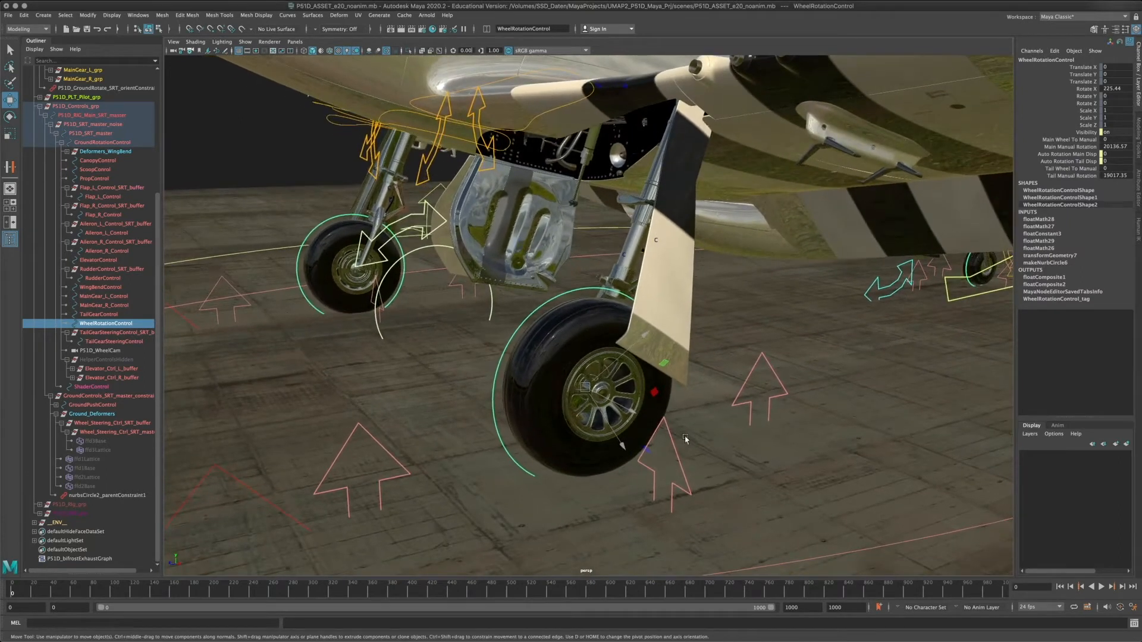
{"action": "left_click", "coordinate": [670, 432]}
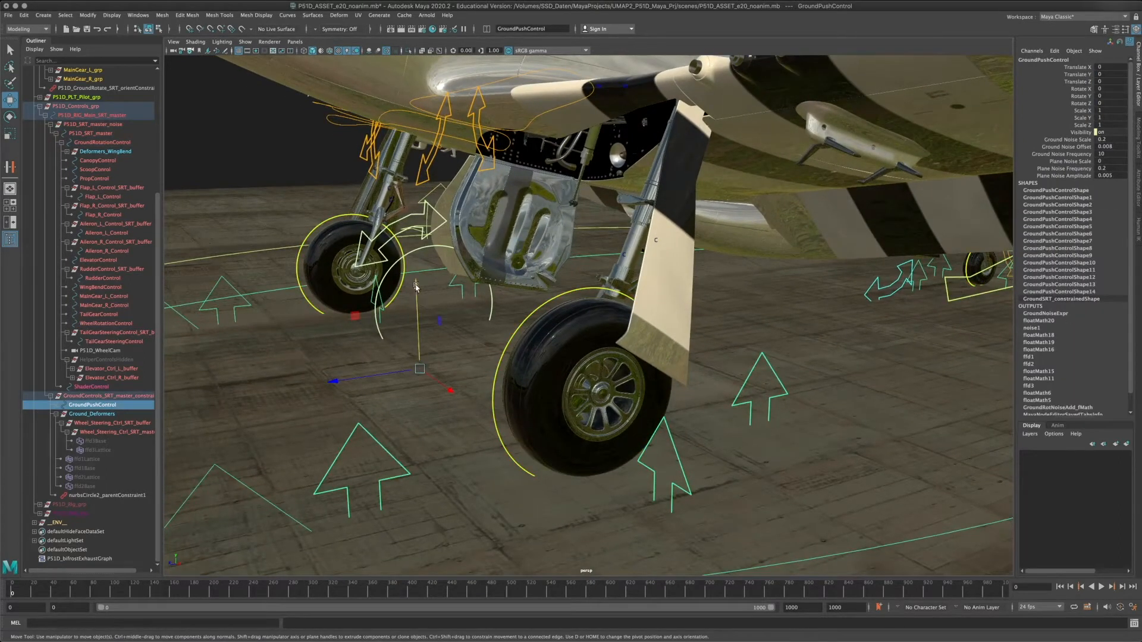
{"action": "left_click_drag", "start_coordinate": [415, 281], "coordinate": [411, 267]}
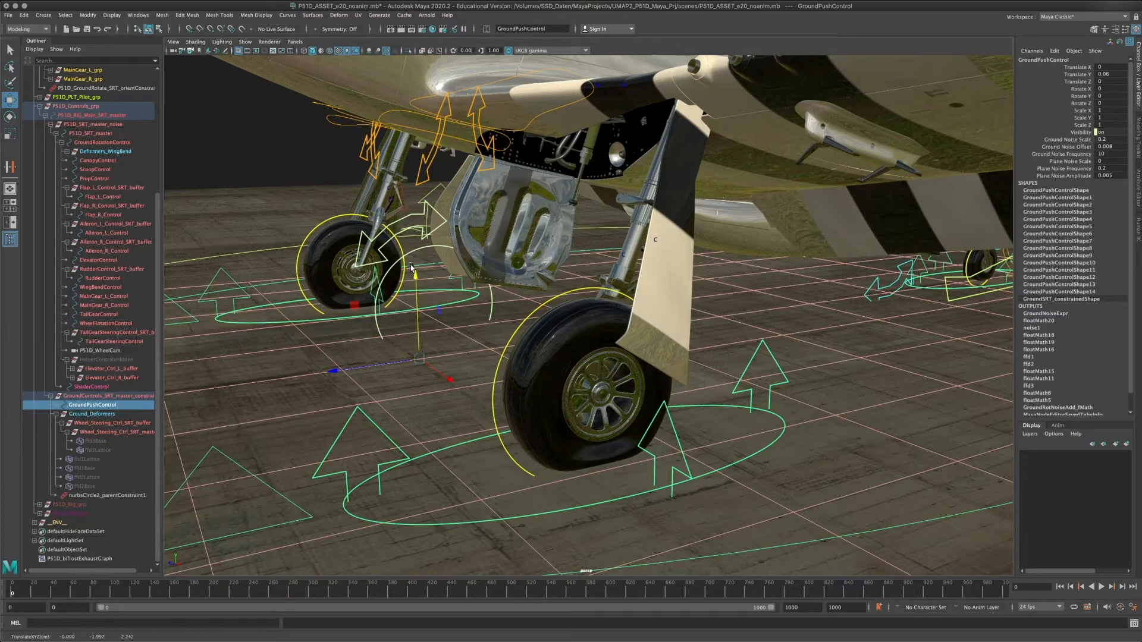
{"action": "mouse_move", "coordinate": [414, 275]}
{"action": "left_mouse_down"}
{"action": "mouse_move", "coordinate": [417, 312]}
{"action": "mouse_move", "coordinate": [411, 282]}
{"action": "left_mouse_up"}
{"action": "left_click_drag", "start_coordinate": [518, 347], "coordinate": [552, 367], "text": "alt"}
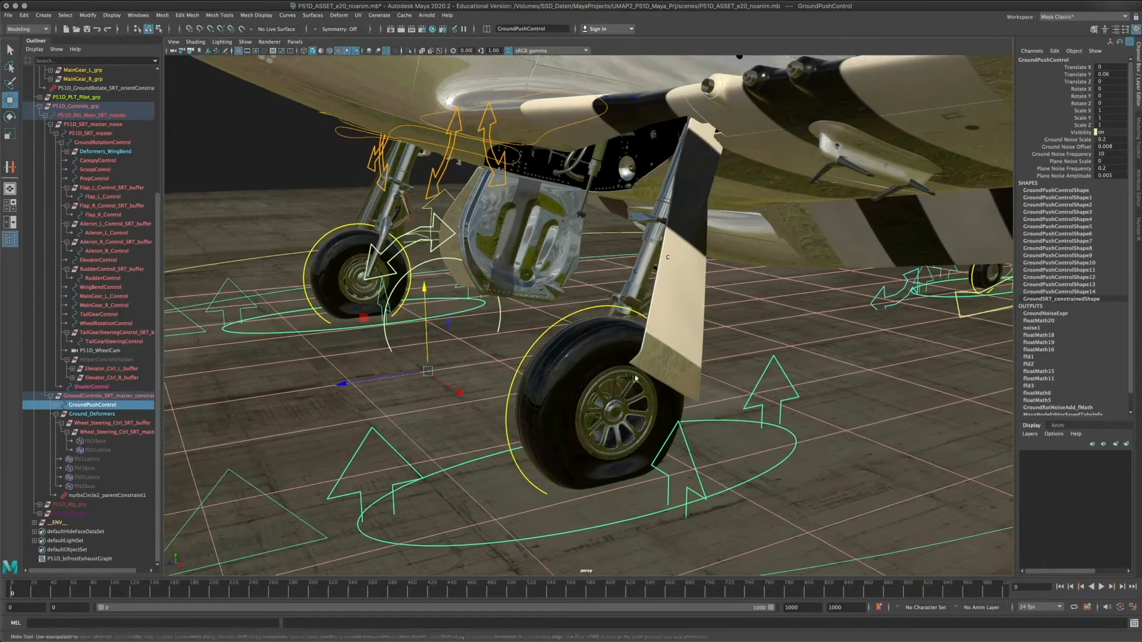
{"action": "scroll", "coordinate": [558, 375], "scroll_direction": "down", "scroll_amount": 3}
{"action": "mouse_move", "coordinate": [452, 284]}
{"action": "left_mouse_down"}
{"action": "mouse_move", "coordinate": [451, 292]}
{"action": "mouse_move", "coordinate": [445, 273]}
{"action": "left_mouse_up"}
{"action": "left_click_drag", "start_coordinate": [574, 329], "coordinate": [254, 414], "text": "alt"}
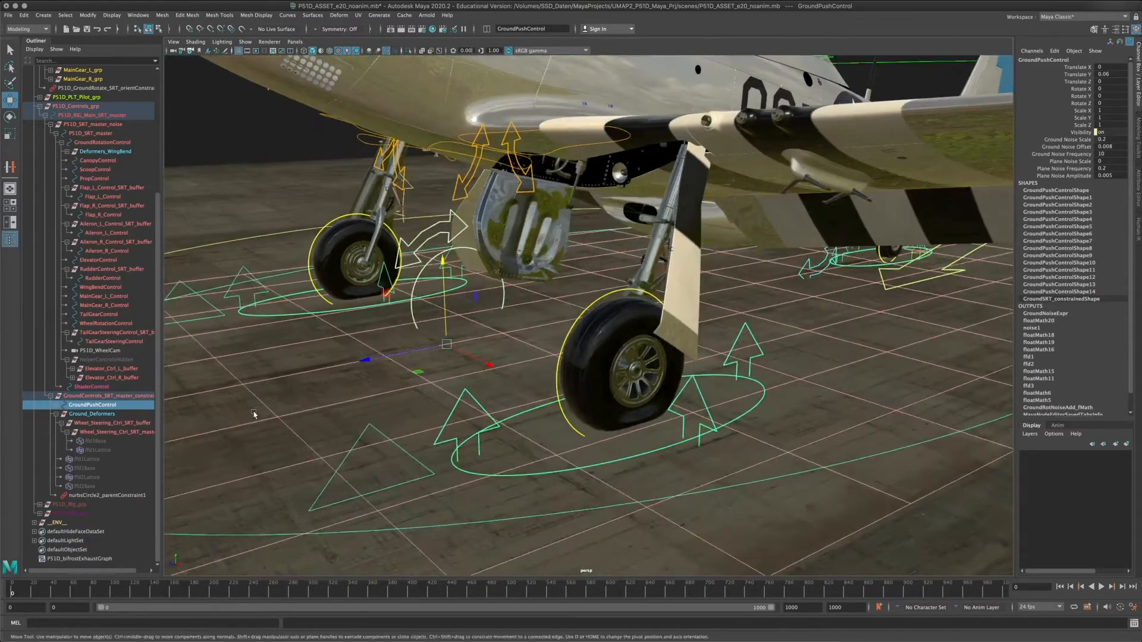
- Inspect the Ground_Deformers group and the contents of P51D_Rig_grp, including Measurements and WorldSpaceNodes, and collapse the rig group again
{"action": "left_click", "coordinate": [101, 414]}
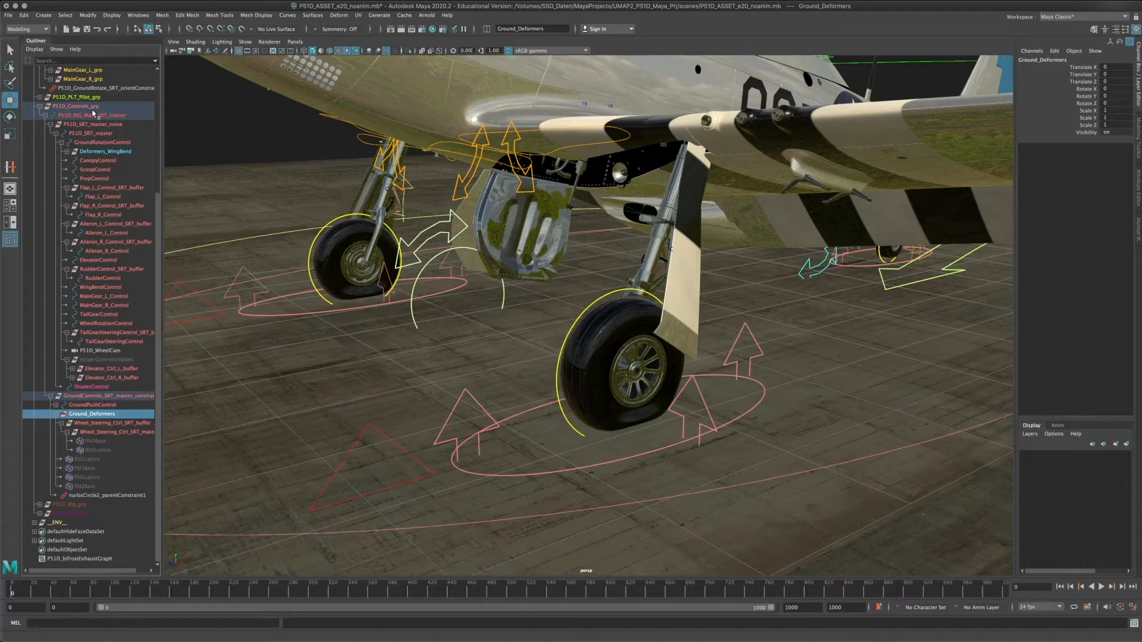
{"action": "left_click", "coordinate": [67, 506]}
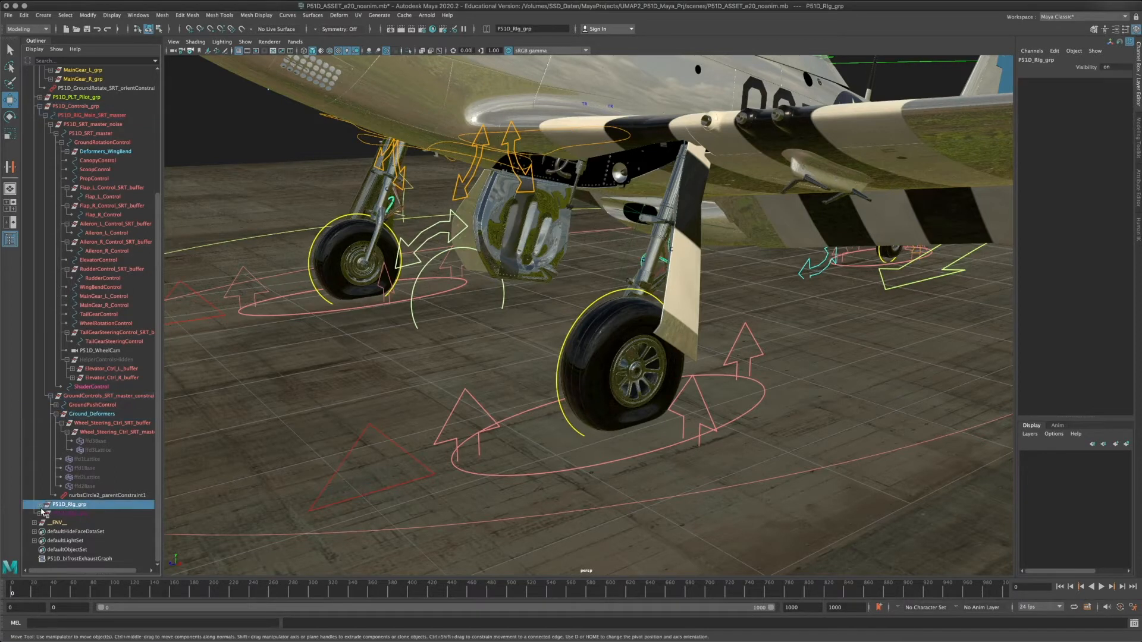
{"action": "left_click", "coordinate": [40, 505]}
{"action": "left_click", "coordinate": [92, 522]}
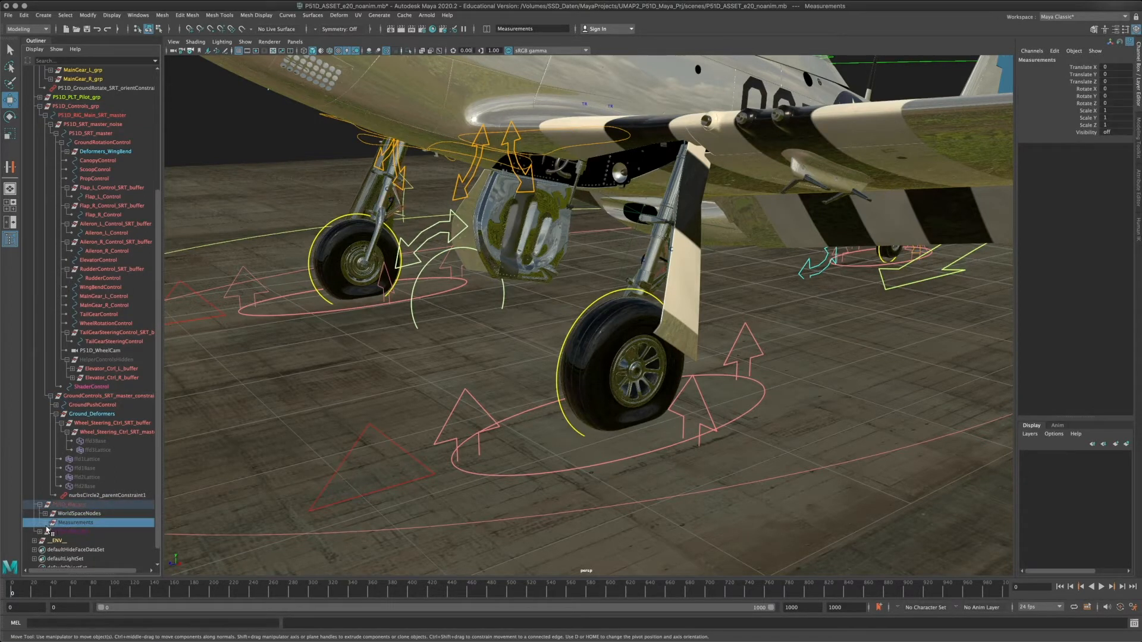
{"action": "left_click", "coordinate": [45, 523]}
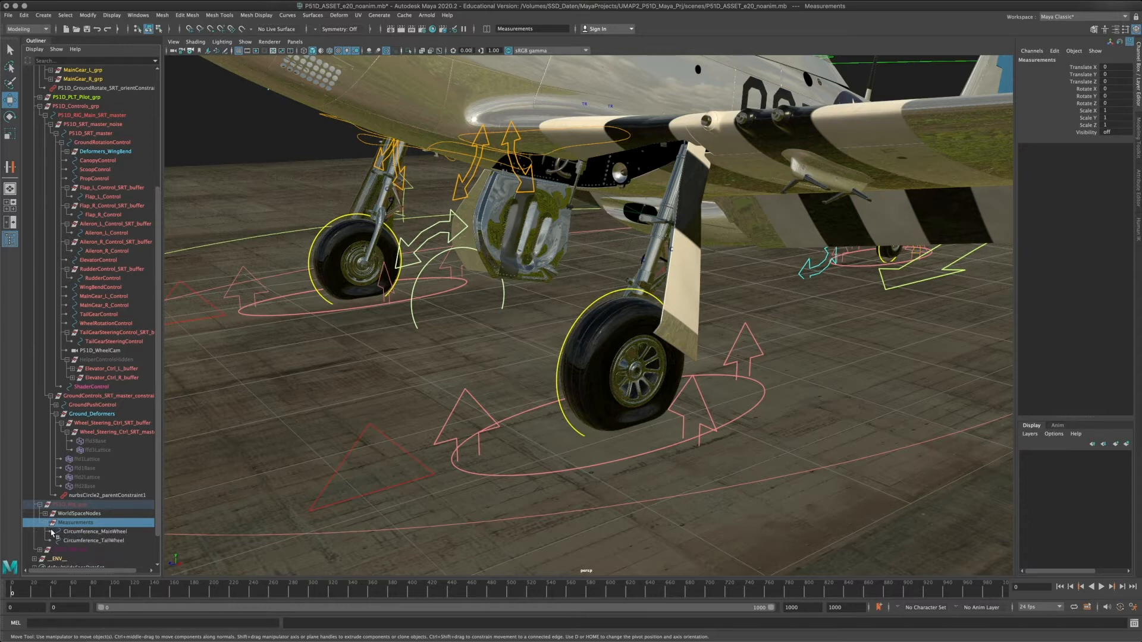
{"action": "left_click", "coordinate": [46, 523]}
{"action": "left_click", "coordinate": [69, 514]}
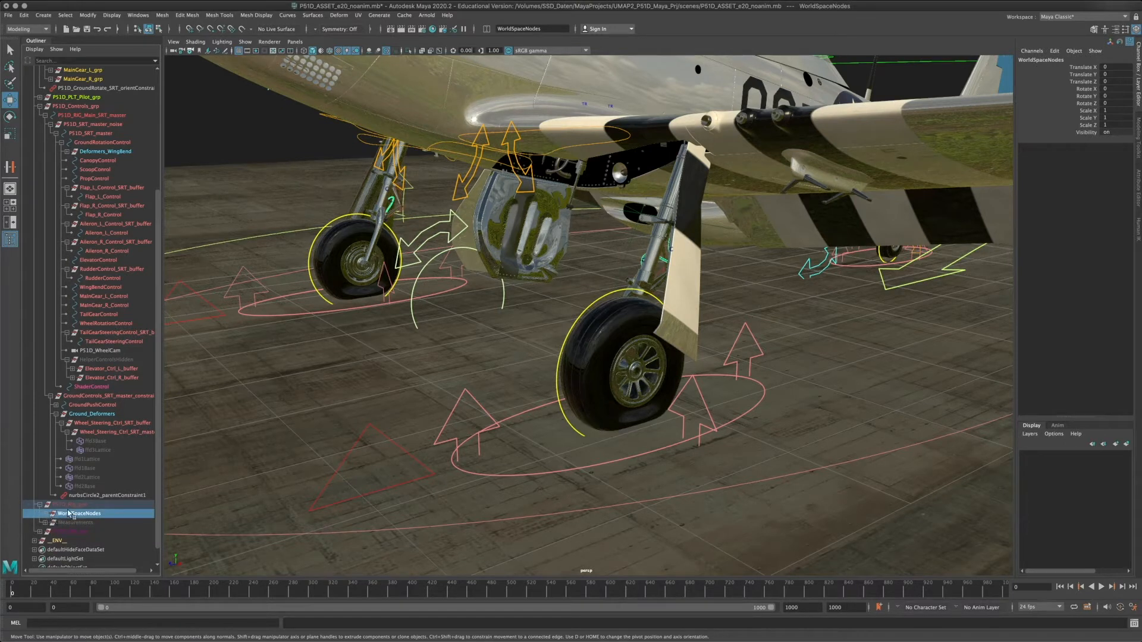
{"action": "left_click", "coordinate": [72, 505]}
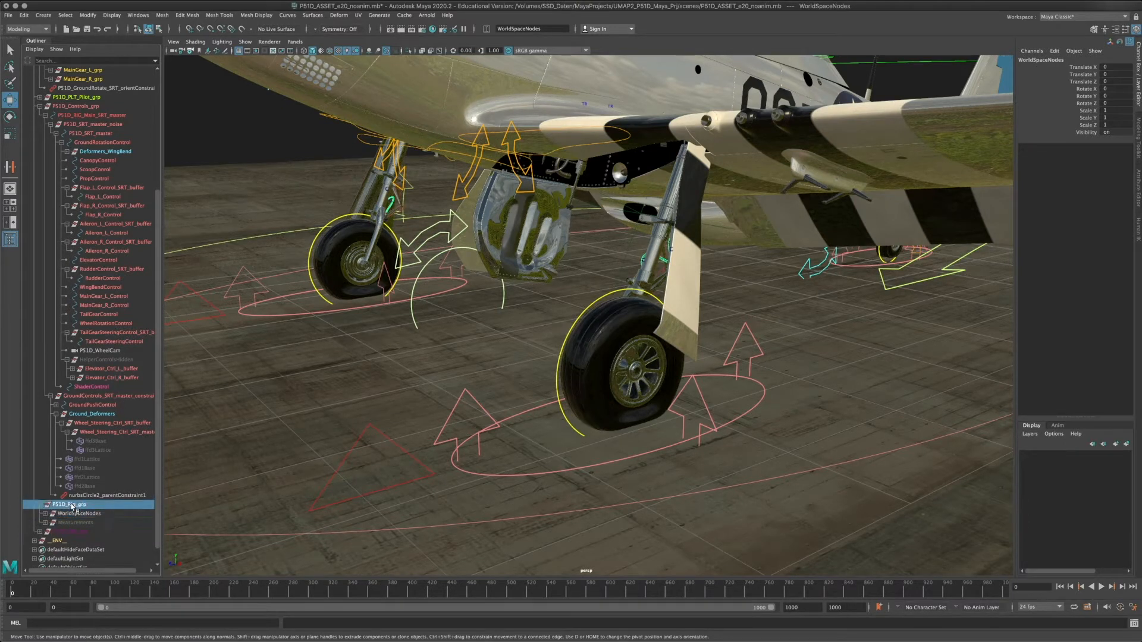
{"action": "left_click", "coordinate": [40, 506]}
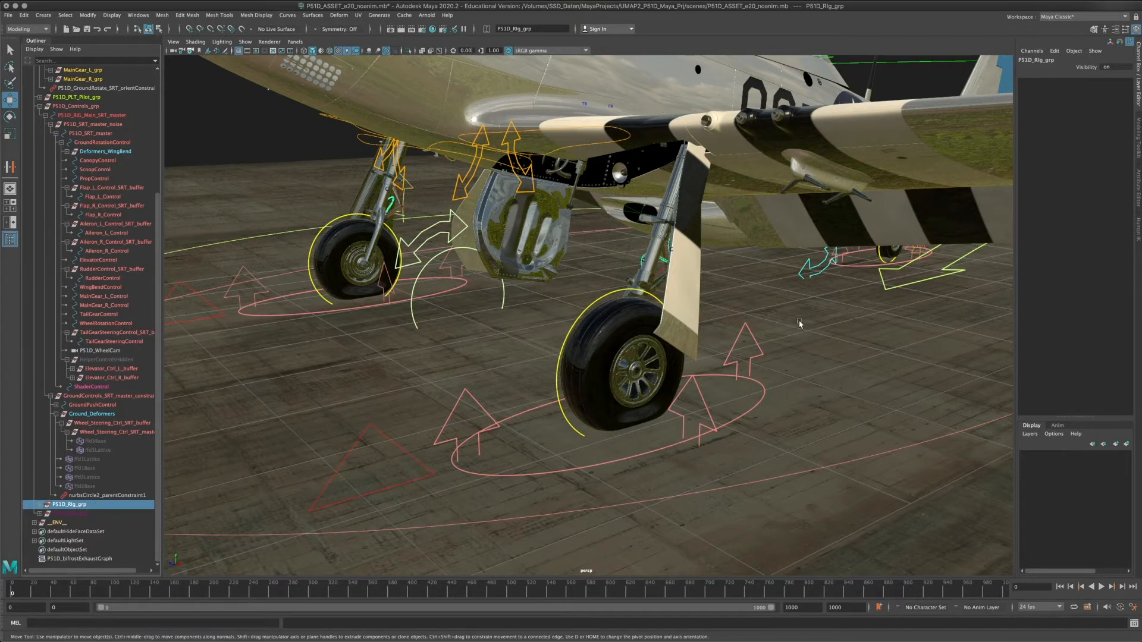
- Unhide the main wheels' deformers ffd1Lattice, ffd1Base, ffd2Lattice and ffd2Base under Ground_Deformers
{"action": "middle_click_drag", "start_coordinate": [512, 319], "coordinate": [511, 342], "text": "alt"}
{"action": "left_click", "coordinate": [91, 416]}
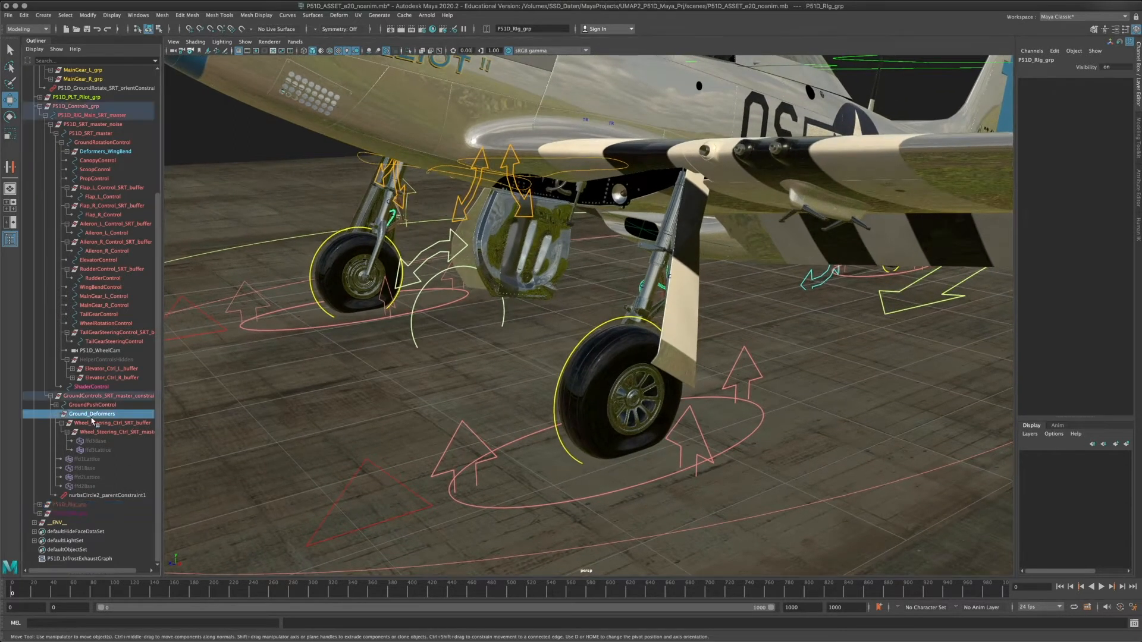
{"action": "left_click", "coordinate": [90, 459]}
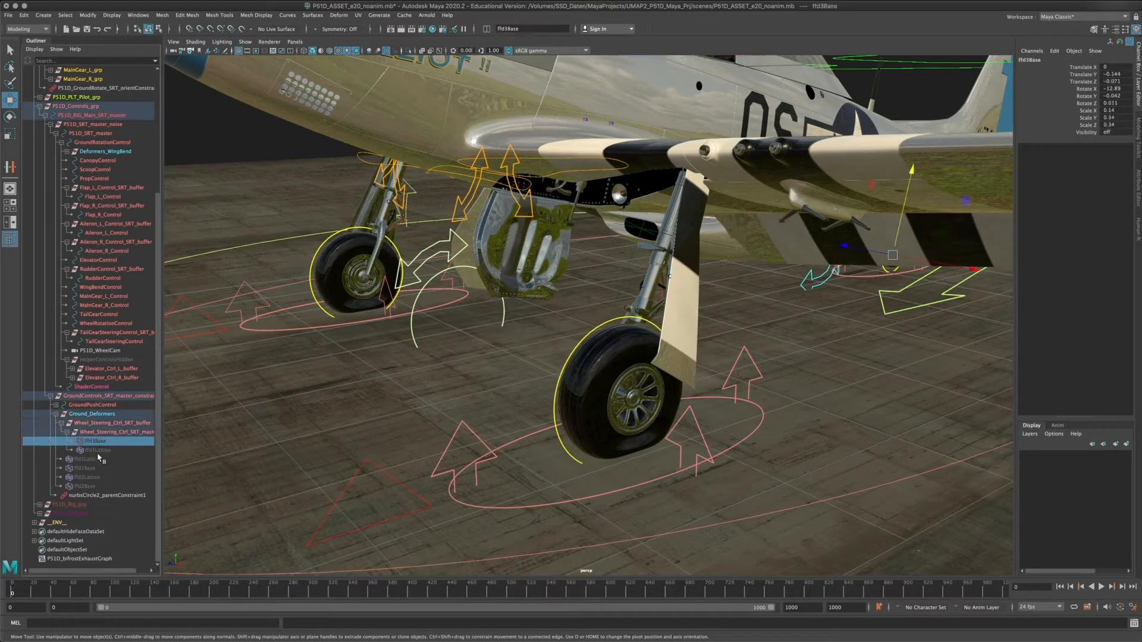
{"action": "left_click", "coordinate": [96, 487], "text": "shift"}
{"action": "key", "text": "shift+h"}
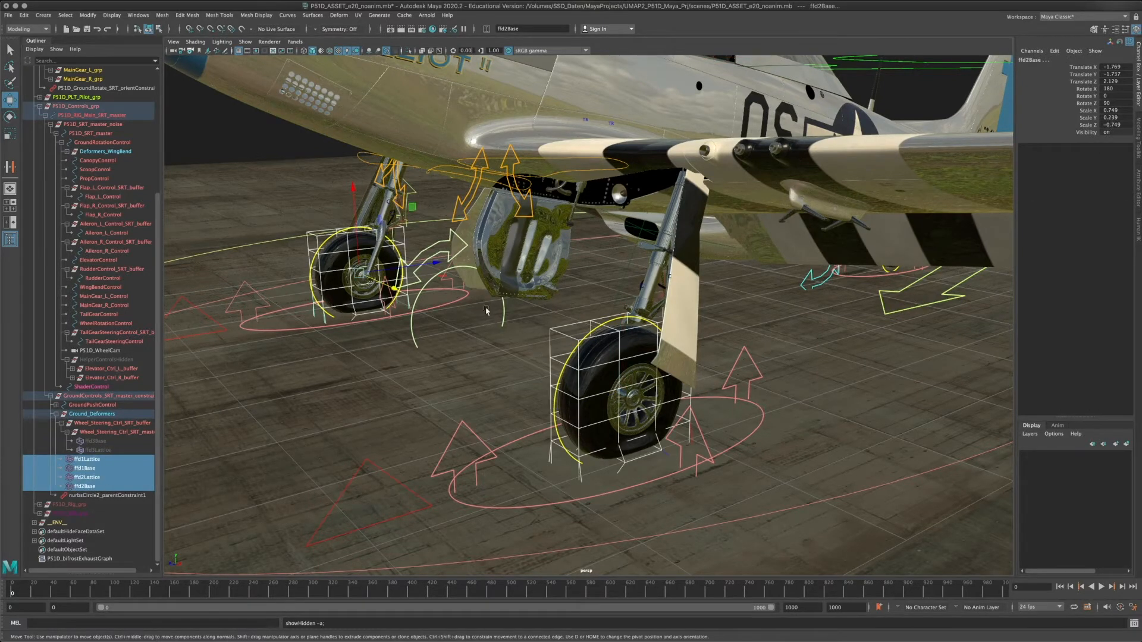
- Select ffd1Lattice around the main wheel and examine its shape where the tire meets the ground
{"action": "left_click_drag", "start_coordinate": [460, 323], "coordinate": [454, 305], "text": "alt"}
{"action": "left_click", "coordinate": [253, 165]}
{"action": "left_click", "coordinate": [586, 275]}
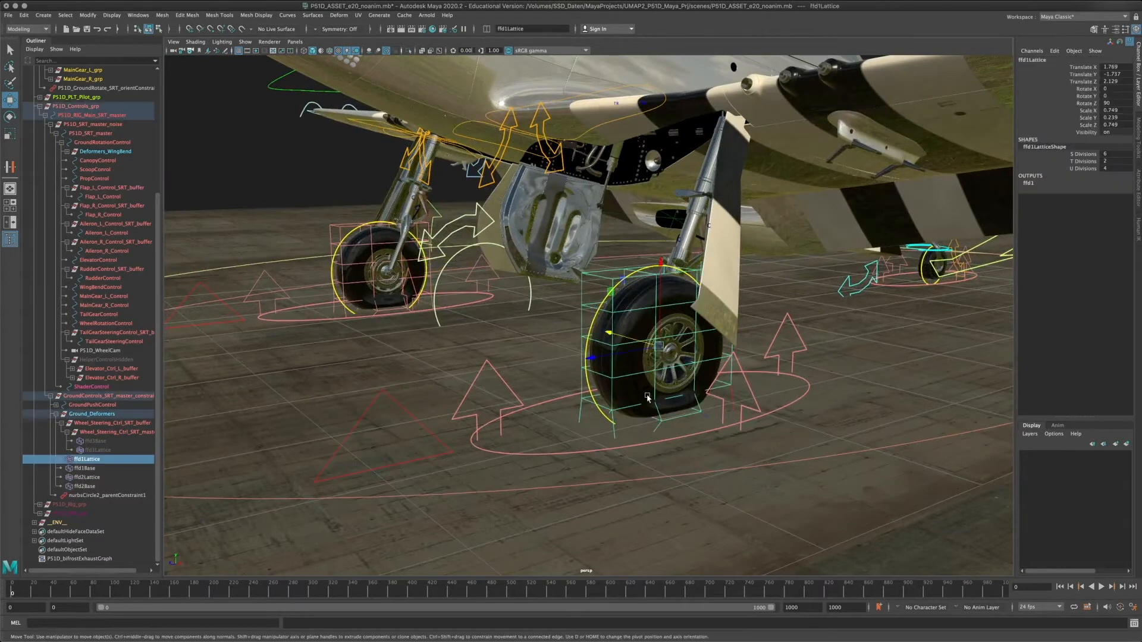
{"action": "scroll", "coordinate": [680, 417], "scroll_direction": "up", "scroll_amount": 10}
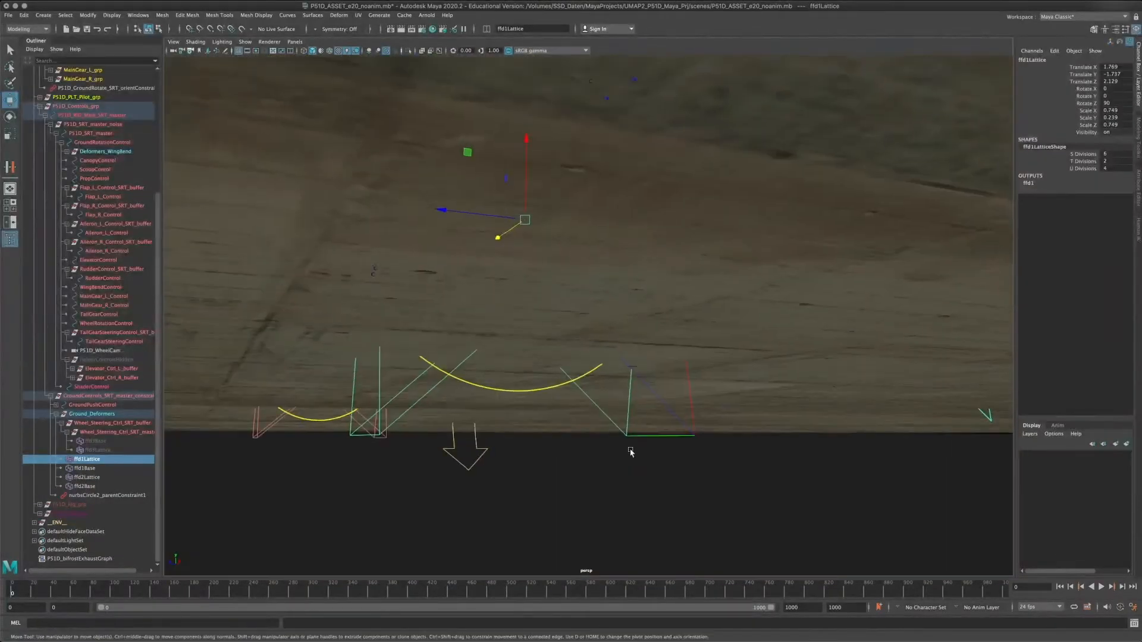
{"action": "left_click_drag", "start_coordinate": [630, 453], "coordinate": [637, 433], "text": "alt"}
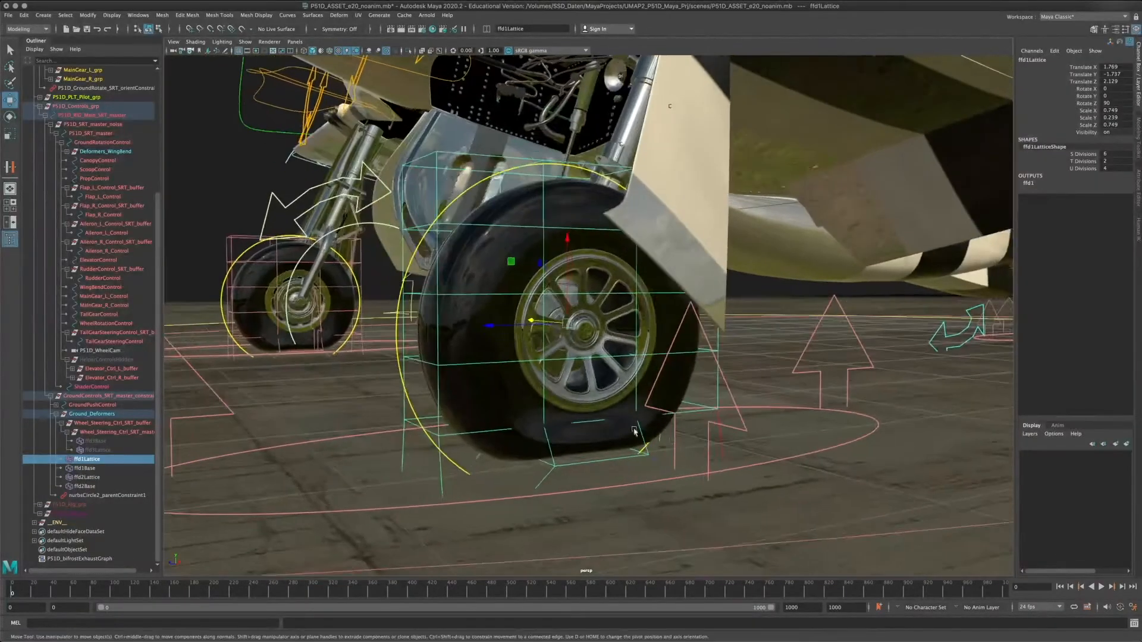
{"action": "right_click_drag", "start_coordinate": [637, 433], "coordinate": [535, 412], "text": "alt"}
{"action": "middle_click_drag", "start_coordinate": [535, 413], "coordinate": [500, 345], "text": "alt"}
{"action": "right_click_drag", "start_coordinate": [648, 333], "coordinate": [710, 317], "text": "alt"}
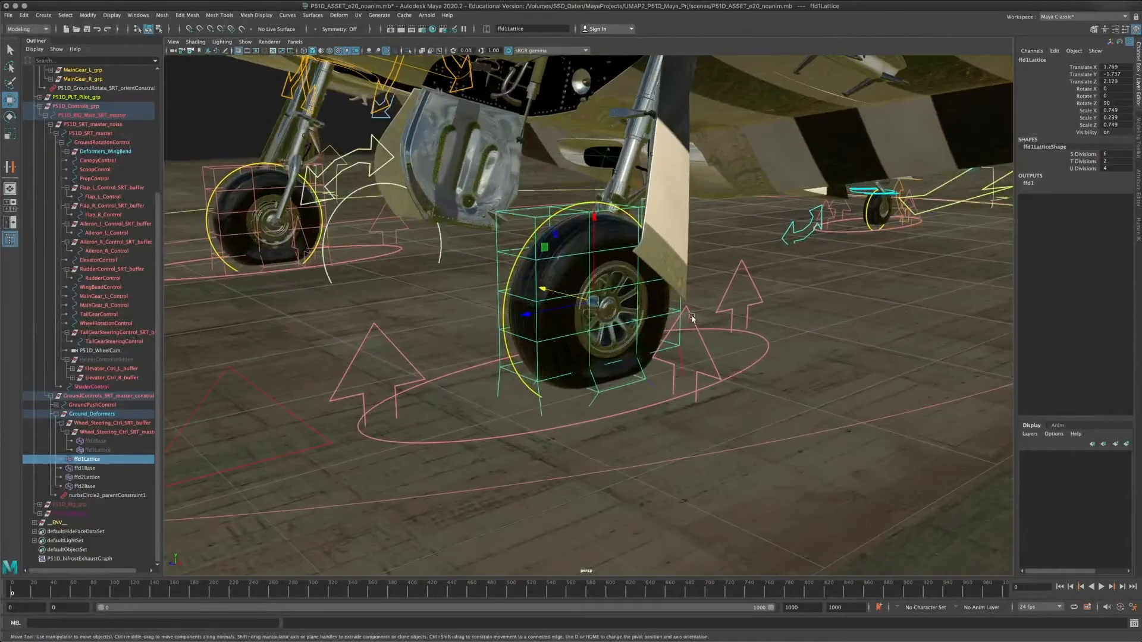
- Select GroundPushControl and move it vertically against the main wheels' lattices, ending at a Translate Y of 0.06
{"action": "left_click", "coordinate": [692, 318]}
{"action": "left_click_drag", "start_coordinate": [362, 220], "coordinate": [374, 259]}
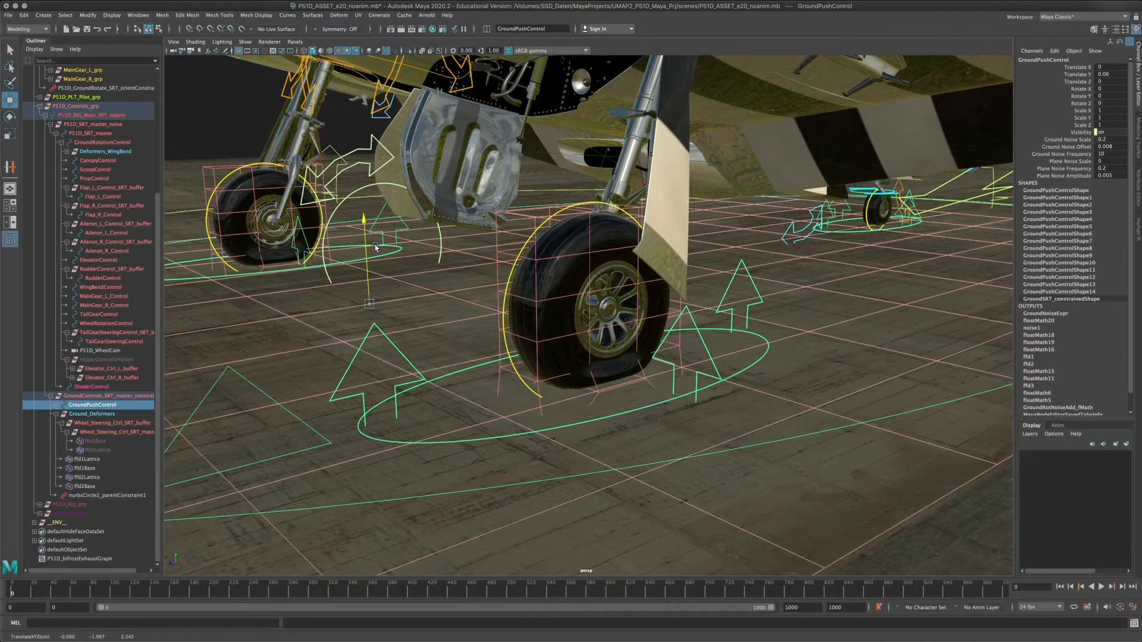
{"action": "mouse_move", "coordinate": [376, 246]}
{"action": "left_mouse_down"}
{"action": "mouse_move", "coordinate": [373, 314]}
{"action": "mouse_move", "coordinate": [378, 265]}
{"action": "left_mouse_up"}
- View the tail wheel up close and move GroundPushControl vertically beneath it, ending at a Translate Y of 0.037
{"action": "left_click_drag", "start_coordinate": [857, 333], "coordinate": [767, 323], "text": "alt"}
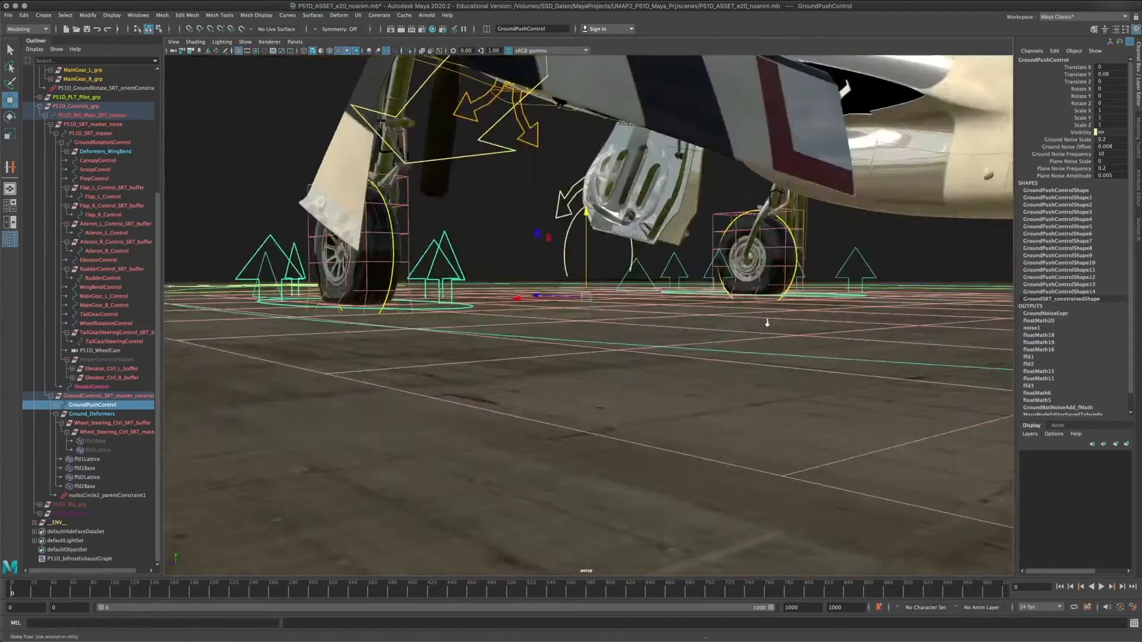
{"action": "right_click_drag", "start_coordinate": [768, 323], "coordinate": [589, 316], "text": "alt"}
{"action": "left_click_drag", "start_coordinate": [589, 315], "coordinate": [527, 301], "text": "alt"}
{"action": "right_click_drag", "start_coordinate": [570, 307], "coordinate": [586, 318], "text": "alt"}
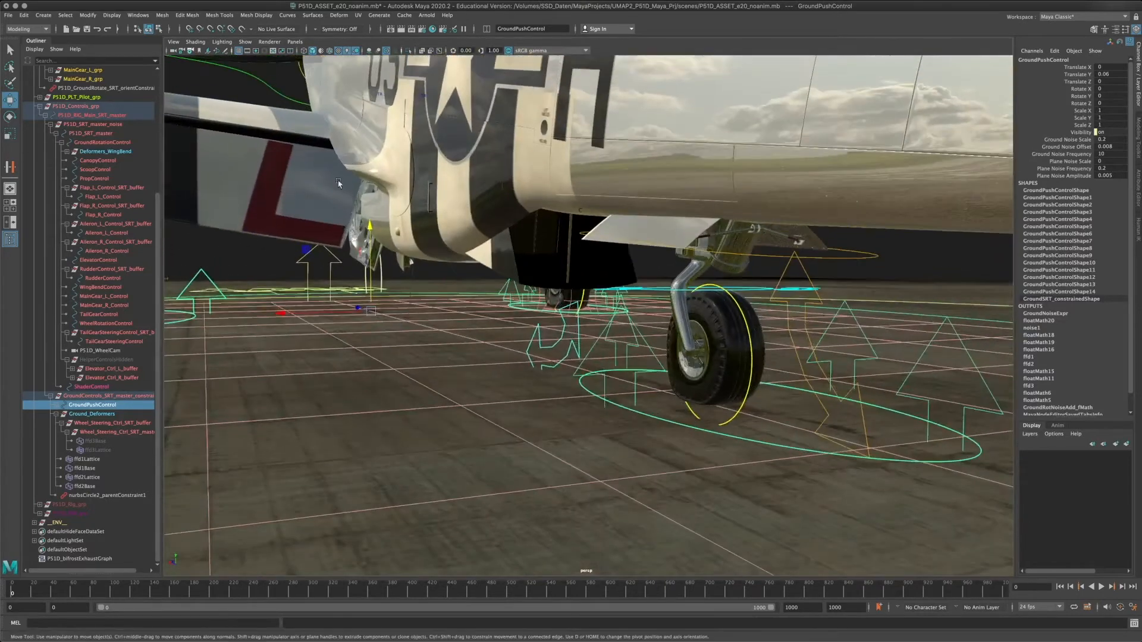
{"action": "mouse_move", "coordinate": [371, 241]}
{"action": "left_mouse_down"}
{"action": "mouse_move", "coordinate": [370, 228]}
{"action": "mouse_move", "coordinate": [373, 241]}
{"action": "left_mouse_up"}
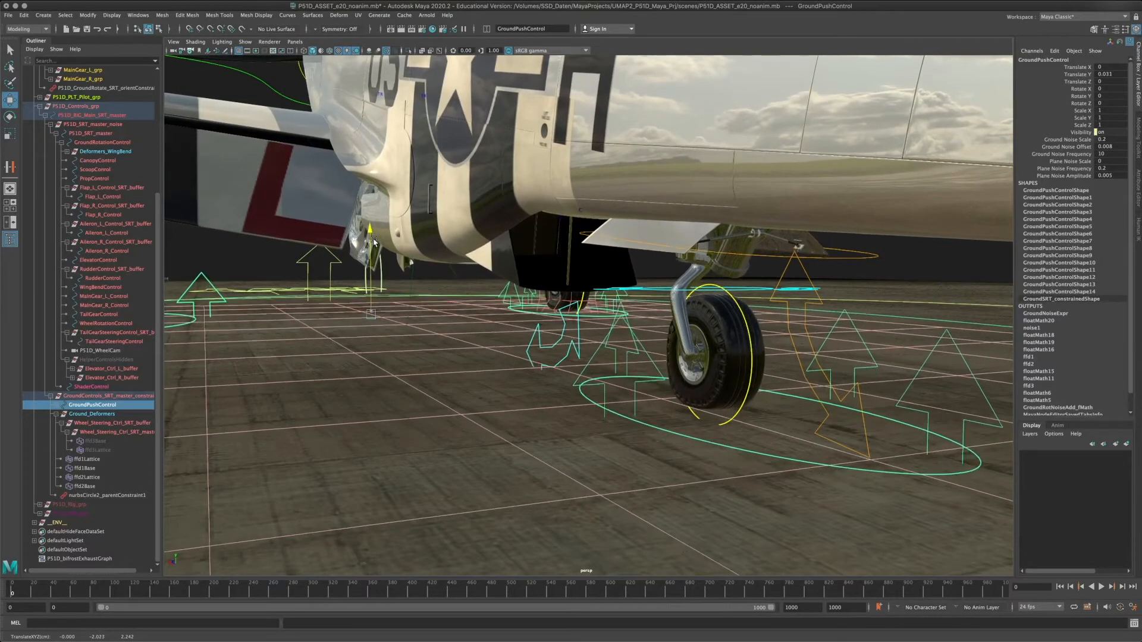
{"action": "left_click_drag", "start_coordinate": [374, 235], "coordinate": [372, 244]}
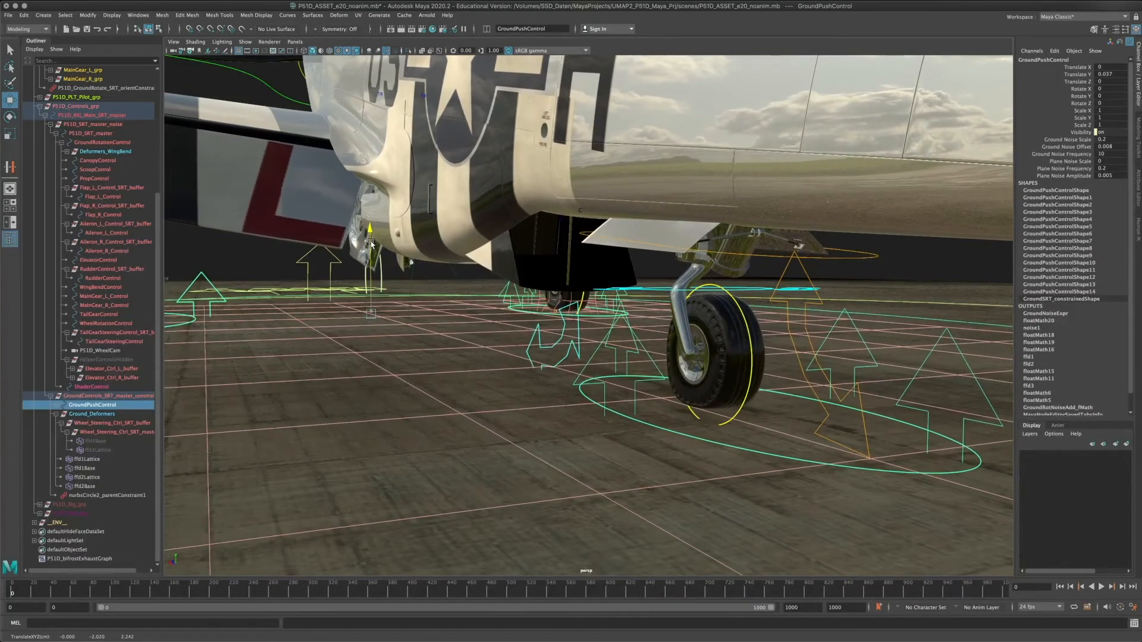
- Move GroundPushControl vertically down until its Translate Y is 0
{"action": "left_click_drag", "start_coordinate": [474, 203], "coordinate": [472, 255], "text": "alt"}
{"action": "right_click_drag", "start_coordinate": [472, 255], "coordinate": [399, 280], "text": "alt"}
{"action": "left_click_drag", "start_coordinate": [399, 279], "coordinate": [389, 244], "text": "alt"}
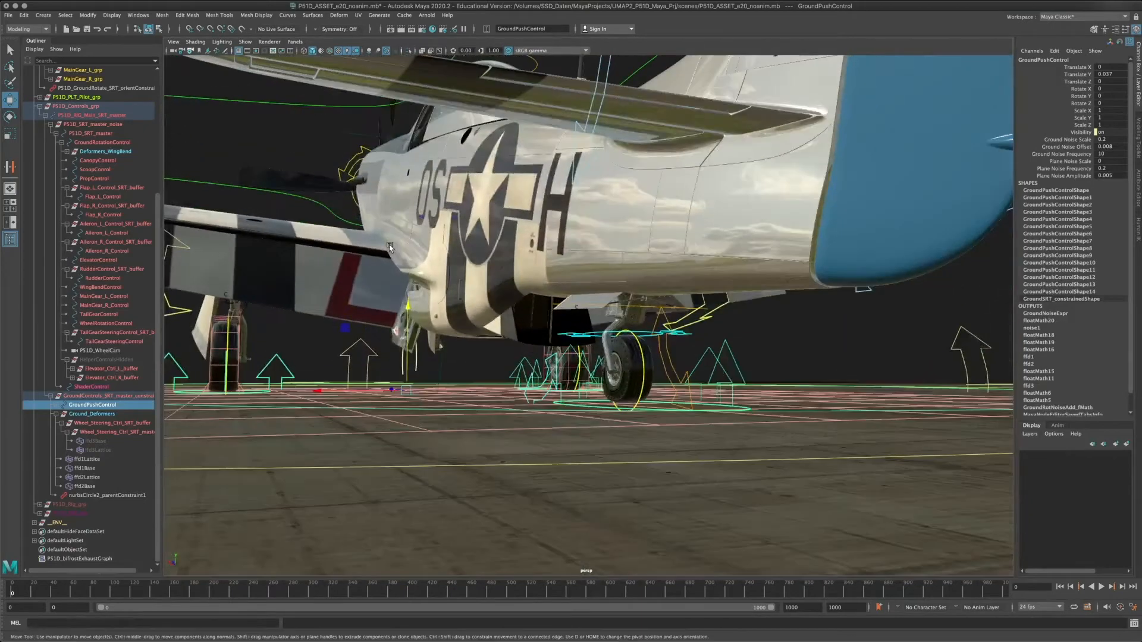
{"action": "right_click_drag", "start_coordinate": [389, 244], "coordinate": [458, 322], "text": "alt"}
{"action": "middle_click_drag", "start_coordinate": [458, 322], "coordinate": [462, 331], "text": "alt"}
{"action": "left_click_drag", "start_coordinate": [423, 322], "coordinate": [422, 348]}
- Hide the main wheels' deformers ffd1Lattice, ffd1Base, ffd2Lattice and ffd2Base under Ground_Deformers
{"action": "right_click_drag", "start_coordinate": [730, 412], "coordinate": [505, 377], "text": "alt"}
{"action": "left_click_drag", "start_coordinate": [505, 377], "coordinate": [612, 406], "text": "alt"}
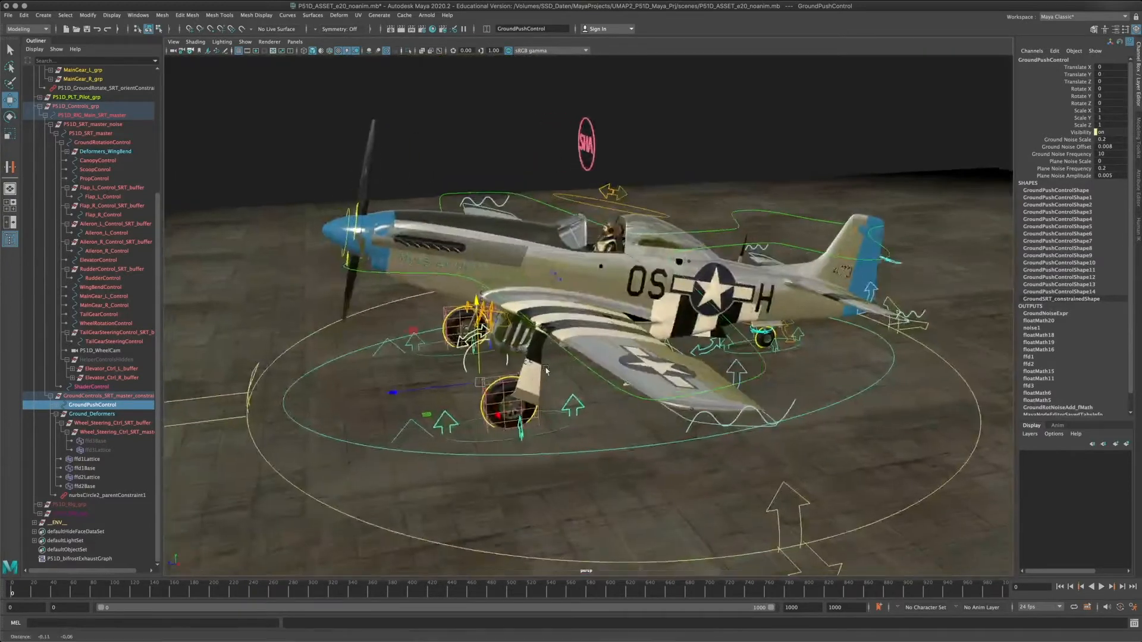
{"action": "middle_click_drag", "start_coordinate": [613, 406], "coordinate": [601, 333], "text": "alt"}
{"action": "right_click_drag", "start_coordinate": [601, 333], "coordinate": [535, 298], "text": "alt"}
{"action": "left_click_drag", "start_coordinate": [536, 297], "coordinate": [558, 218], "text": "alt"}
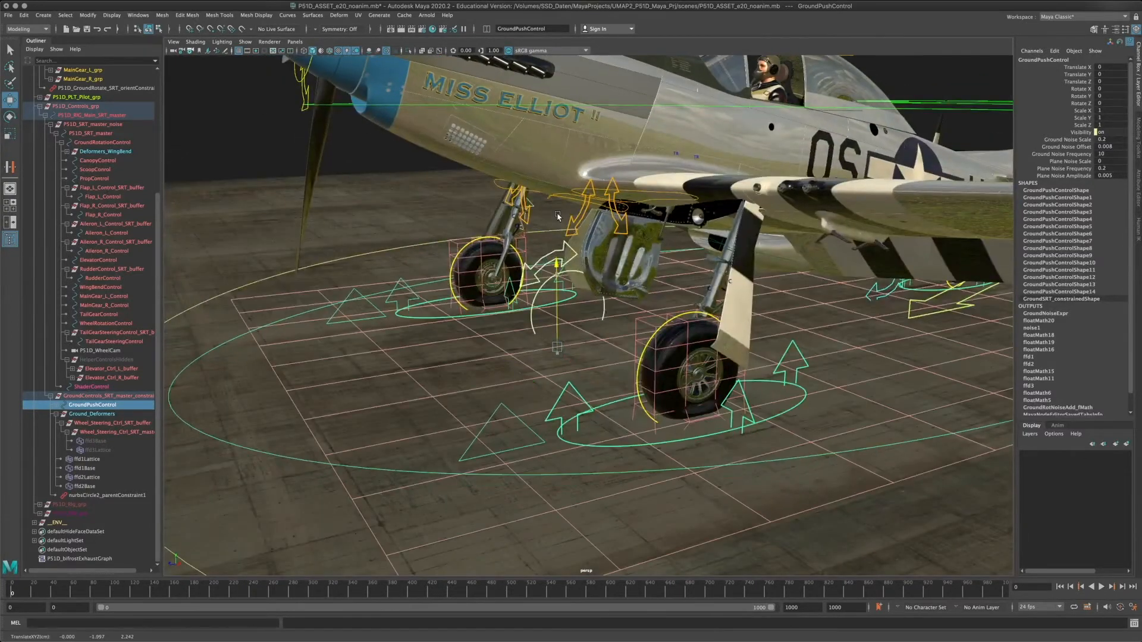
{"action": "right_click_drag", "start_coordinate": [591, 326], "coordinate": [470, 404], "text": "alt"}
{"action": "middle_click_drag", "start_coordinate": [470, 405], "coordinate": [333, 403], "text": "alt"}
{"action": "left_click", "coordinate": [84, 468]}
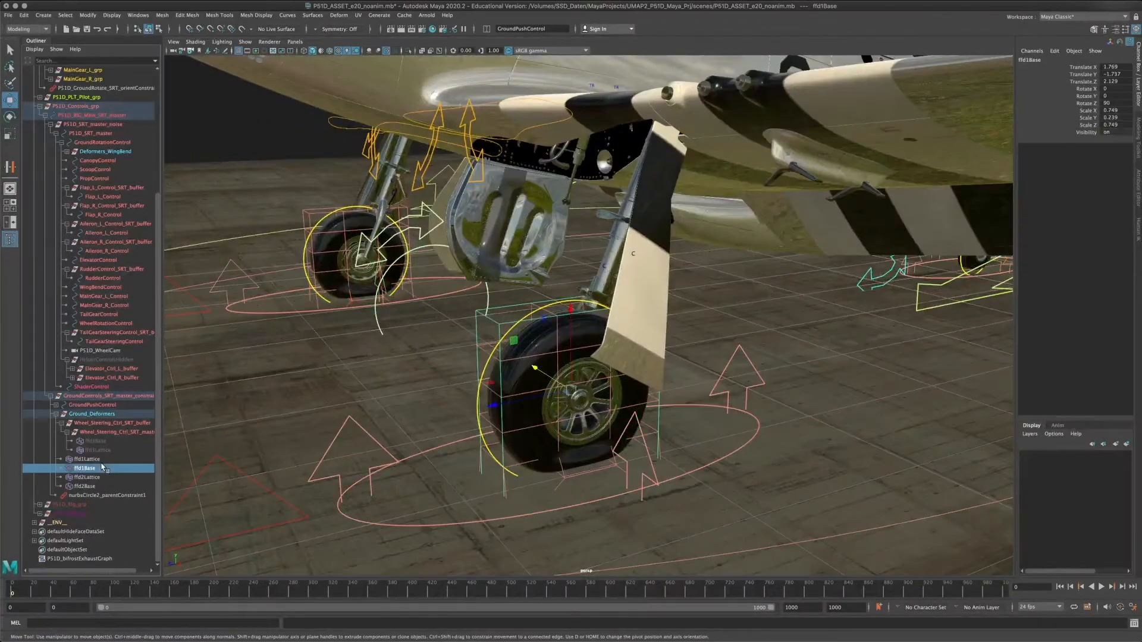
{"action": "left_click", "coordinate": [87, 460]}
{"action": "left_click", "coordinate": [89, 487], "text": "shift"}
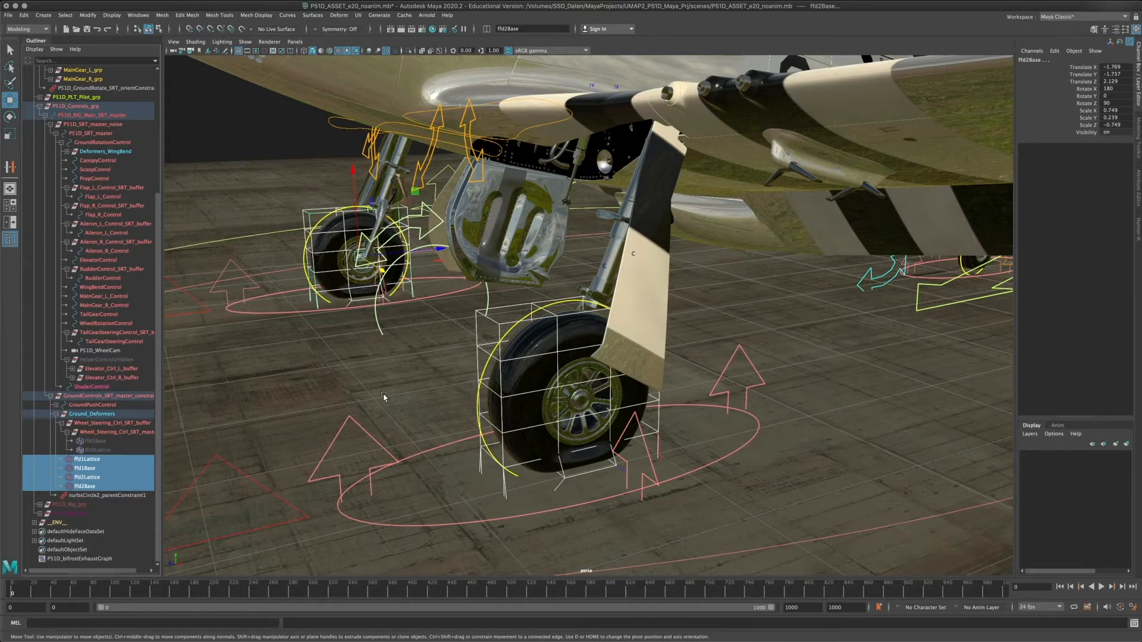
{"action": "key", "text": "ctrl+h"}
- Select ScoopControl beneath the rear fuselage with the Rotate tool
{"action": "middle_click_drag", "start_coordinate": [612, 293], "coordinate": [654, 336], "text": "alt"}
{"action": "scroll", "coordinate": [661, 339], "scroll_direction": "down", "scroll_amount": 6}
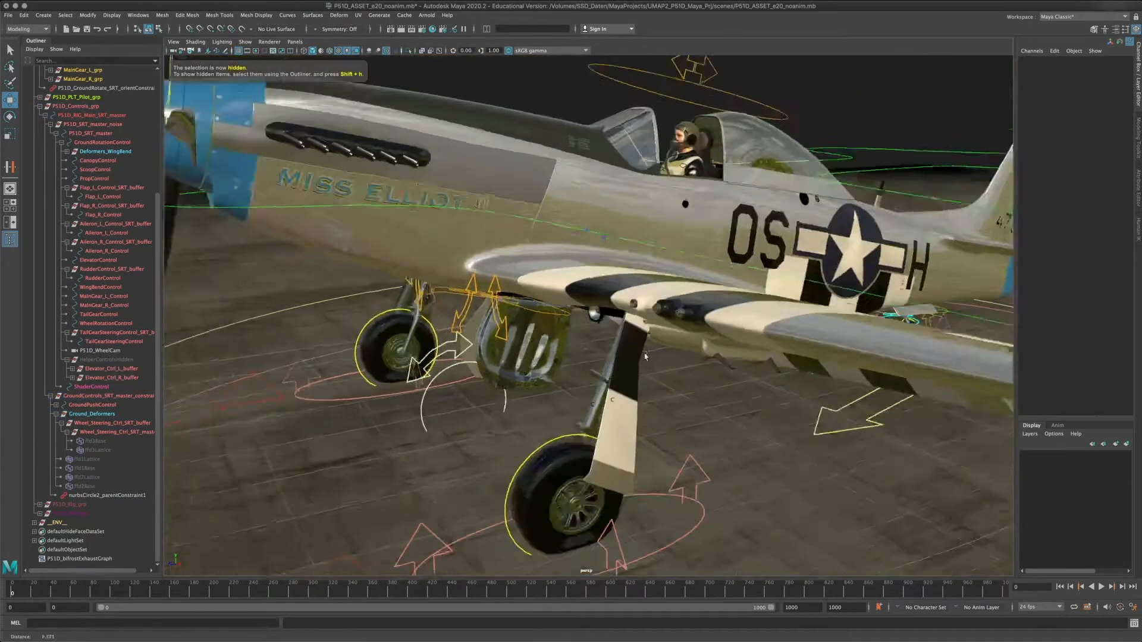
{"action": "left_click_drag", "start_coordinate": [677, 321], "coordinate": [637, 363], "text": "alt"}
{"action": "scroll", "coordinate": [723, 340], "scroll_direction": "down", "scroll_amount": 4}
{"action": "scroll", "coordinate": [664, 364], "scroll_direction": "up", "scroll_amount": 5}
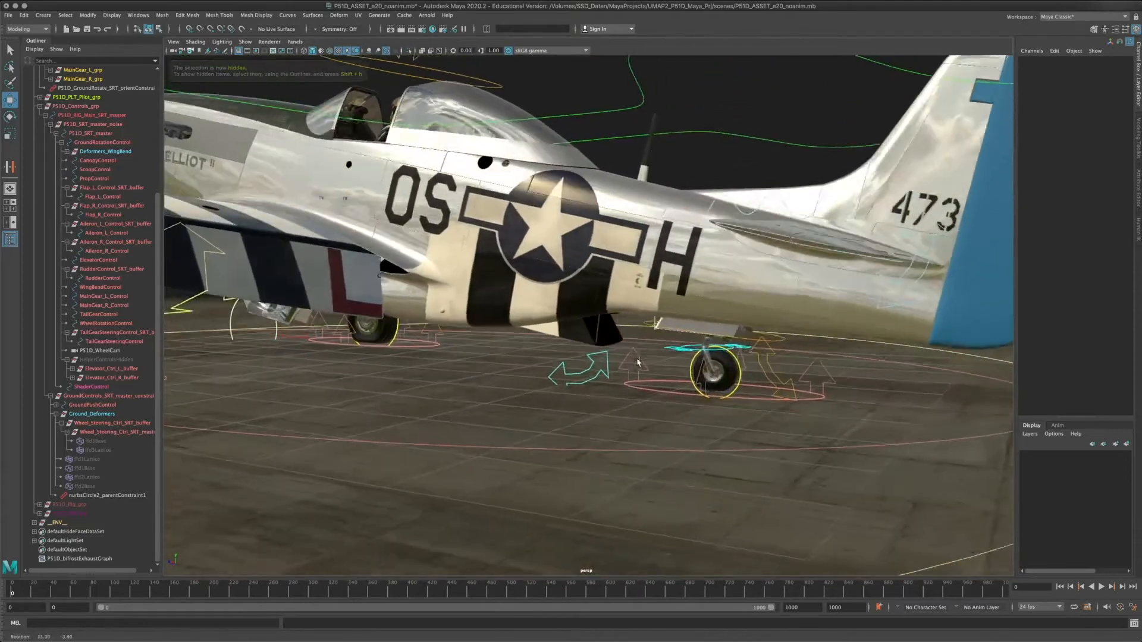
{"action": "middle_click_drag", "start_coordinate": [637, 363], "coordinate": [545, 384], "text": "alt"}
{"action": "left_click_drag", "start_coordinate": [544, 384], "coordinate": [533, 373], "text": "alt"}
{"action": "middle_click_drag", "start_coordinate": [533, 373], "coordinate": [562, 370], "text": "alt"}
{"action": "right_click_drag", "start_coordinate": [562, 370], "coordinate": [650, 392], "text": "alt"}
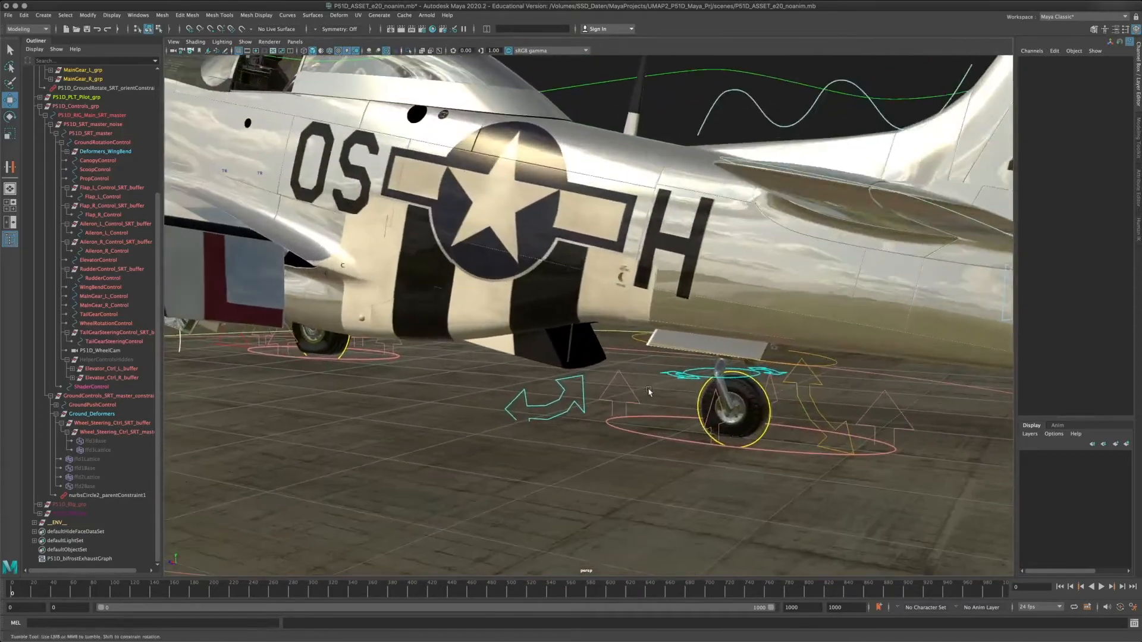
{"action": "left_click_drag", "start_coordinate": [650, 393], "coordinate": [584, 362], "text": "alt"}
{"action": "right_click_drag", "start_coordinate": [584, 362], "coordinate": [622, 387], "text": "alt"}
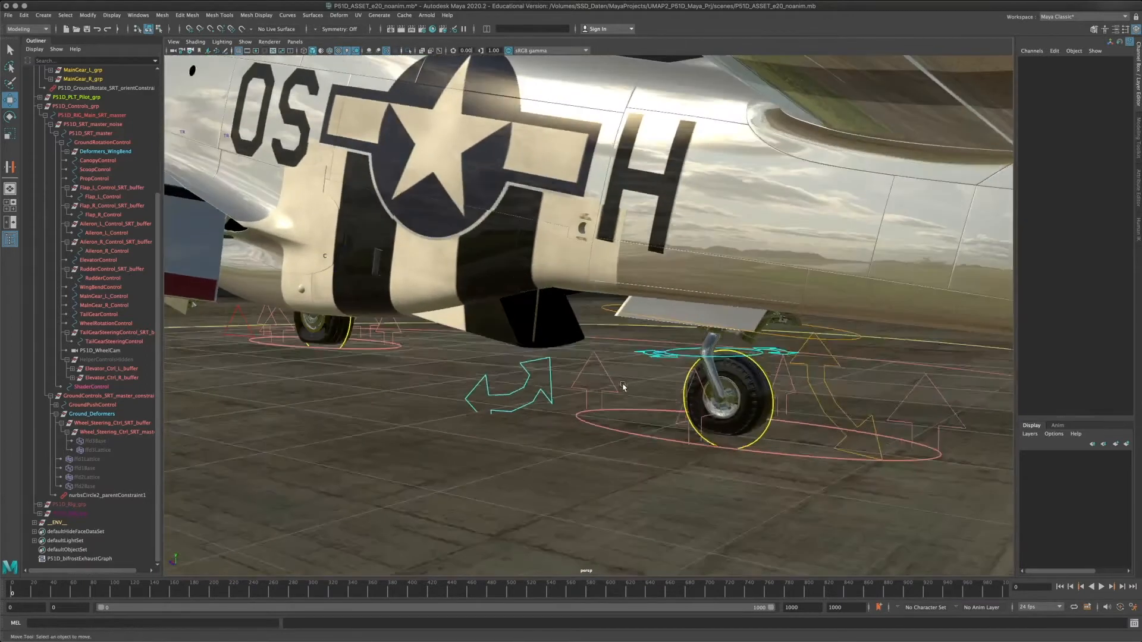
{"action": "left_click", "coordinate": [550, 368]}
{"action": "left_click_drag", "start_coordinate": [550, 368], "coordinate": [667, 379], "text": "alt"}
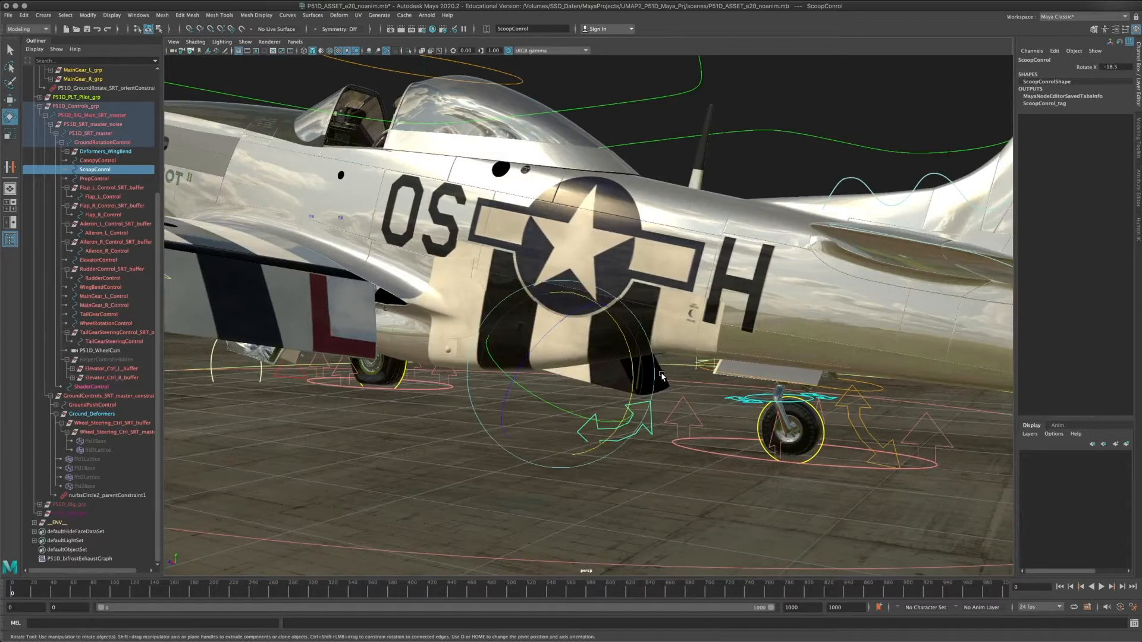
- Rotate ScoopControl about X to swing the scoop flap up and down, ending at a Rotate X of -18.5
{"action": "middle_click_drag", "start_coordinate": [662, 376], "coordinate": [662, 327], "text": "alt"}
{"action": "right_click_drag", "start_coordinate": [661, 328], "coordinate": [703, 393], "text": "alt"}
{"action": "left_click_drag", "start_coordinate": [704, 393], "coordinate": [628, 359], "text": "alt"}
{"action": "middle_click_drag", "start_coordinate": [629, 359], "coordinate": [626, 394], "text": "alt"}
{"action": "left_click_drag", "start_coordinate": [626, 394], "coordinate": [669, 402], "text": "alt"}
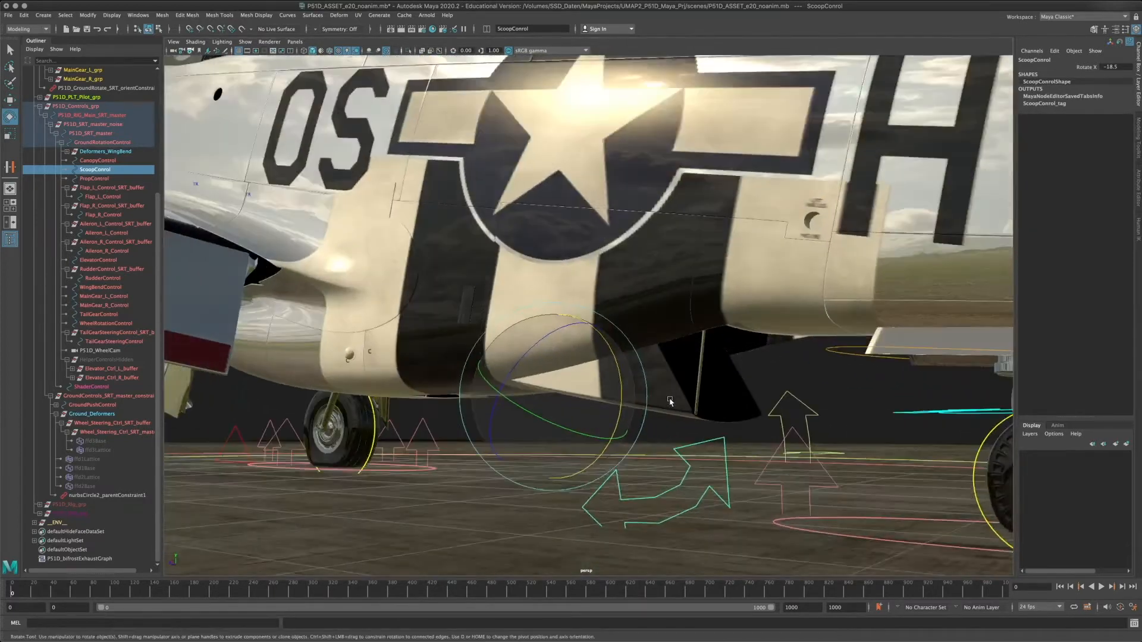
{"action": "middle_click_drag", "start_coordinate": [670, 402], "coordinate": [625, 362], "text": "alt"}
{"action": "left_click_drag", "start_coordinate": [624, 363], "coordinate": [600, 267], "text": "alt"}
{"action": "left_click_drag", "start_coordinate": [631, 348], "coordinate": [607, 346], "text": "alt"}
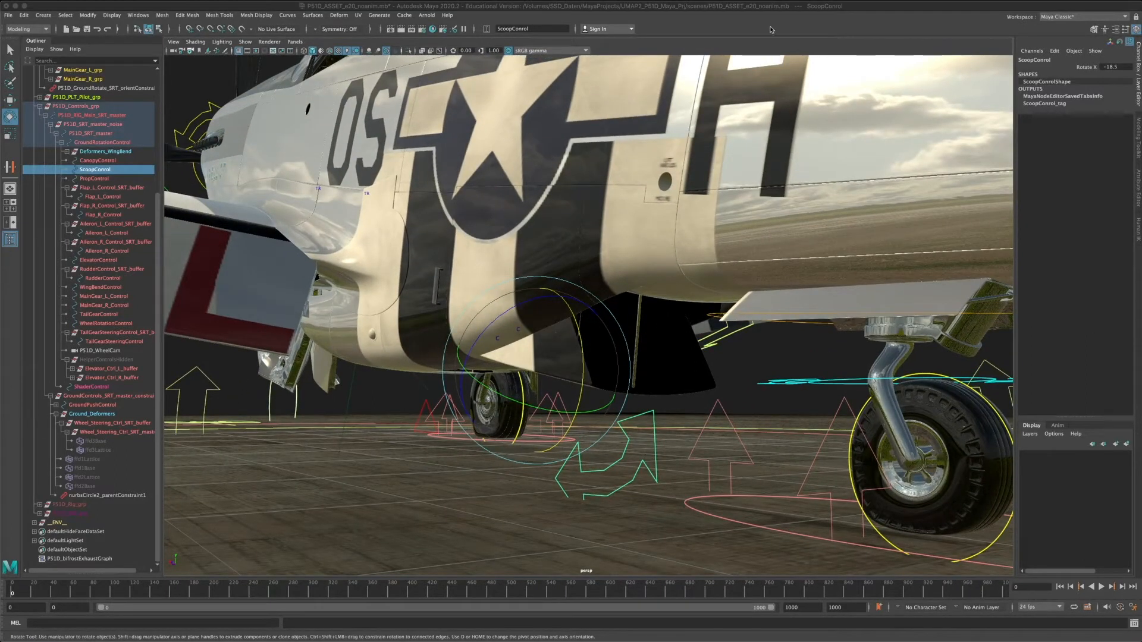
{"action": "left_click_drag", "start_coordinate": [571, 357], "coordinate": [611, 383], "text": "alt"}
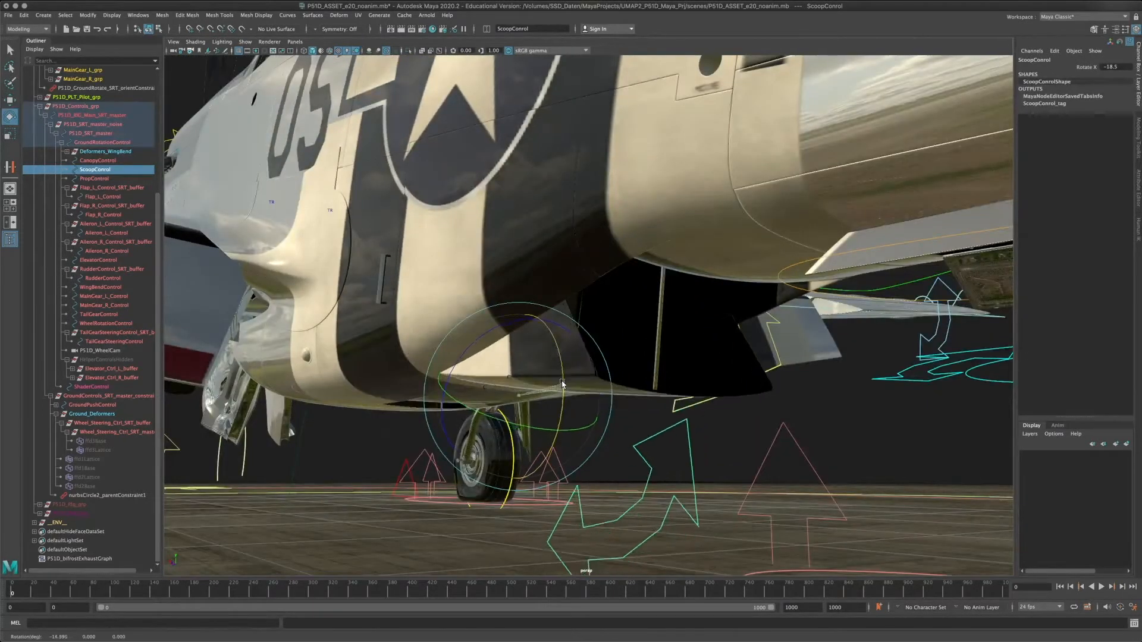
{"action": "left_click_drag", "start_coordinate": [570, 384], "coordinate": [578, 402]}
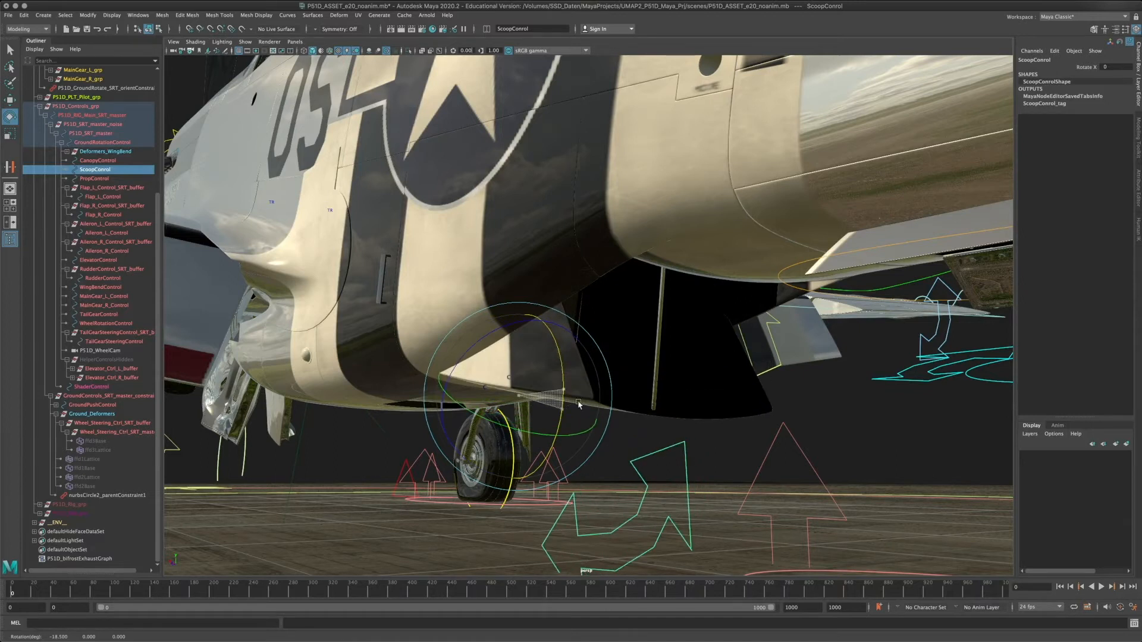
- Examine the scoop flap's inner rod up close and swing the flap again with ScoopControl, ending at a Rotate X of -18.5
{"action": "left_click_drag", "start_coordinate": [687, 306], "coordinate": [686, 298], "text": "alt"}
{"action": "middle_click_drag", "start_coordinate": [686, 298], "coordinate": [653, 359], "text": "alt"}
{"action": "left_click_drag", "start_coordinate": [652, 359], "coordinate": [657, 387], "text": "alt"}
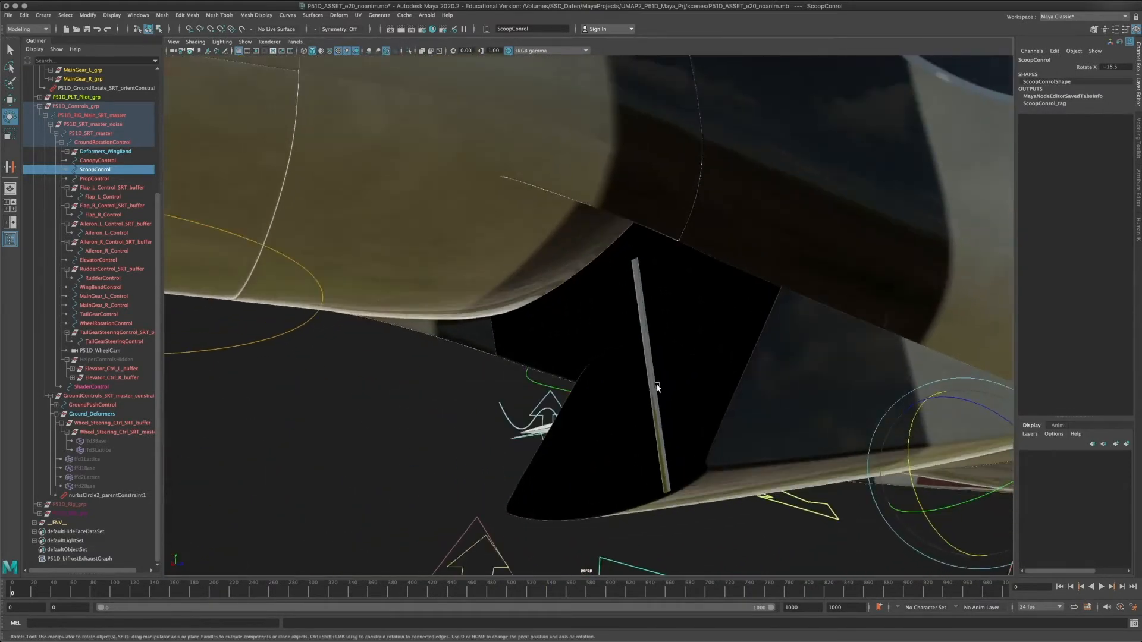
{"action": "left_click_drag", "start_coordinate": [575, 433], "coordinate": [667, 306], "text": "alt"}
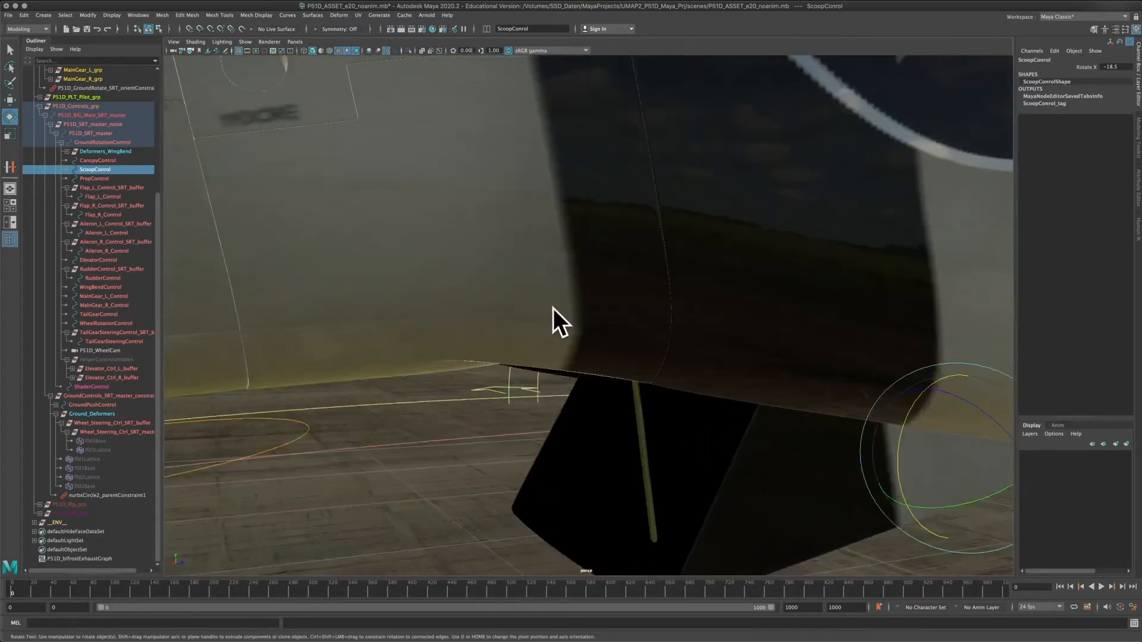
{"action": "left_click_drag", "start_coordinate": [452, 400], "coordinate": [579, 398], "text": "alt"}
{"action": "right_click_drag", "start_coordinate": [579, 398], "coordinate": [529, 431], "text": "alt"}
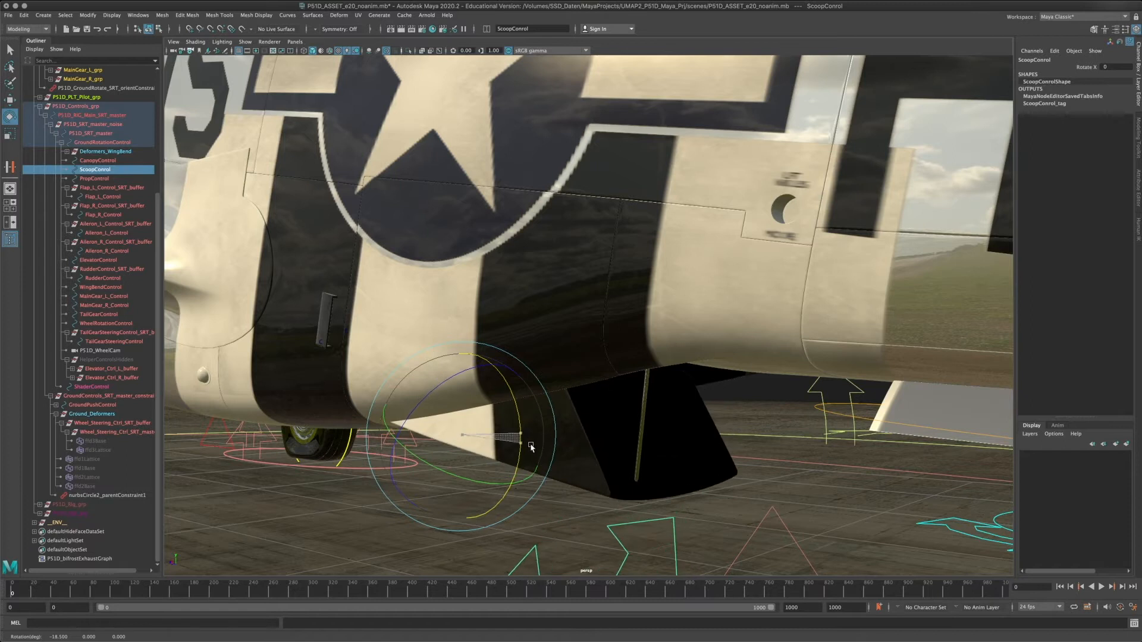
{"action": "left_click_drag", "start_coordinate": [528, 428], "coordinate": [522, 402]}
{"action": "right_click_drag", "start_coordinate": [531, 399], "coordinate": [567, 379], "text": "alt"}
{"action": "left_click_drag", "start_coordinate": [571, 350], "coordinate": [578, 389]}
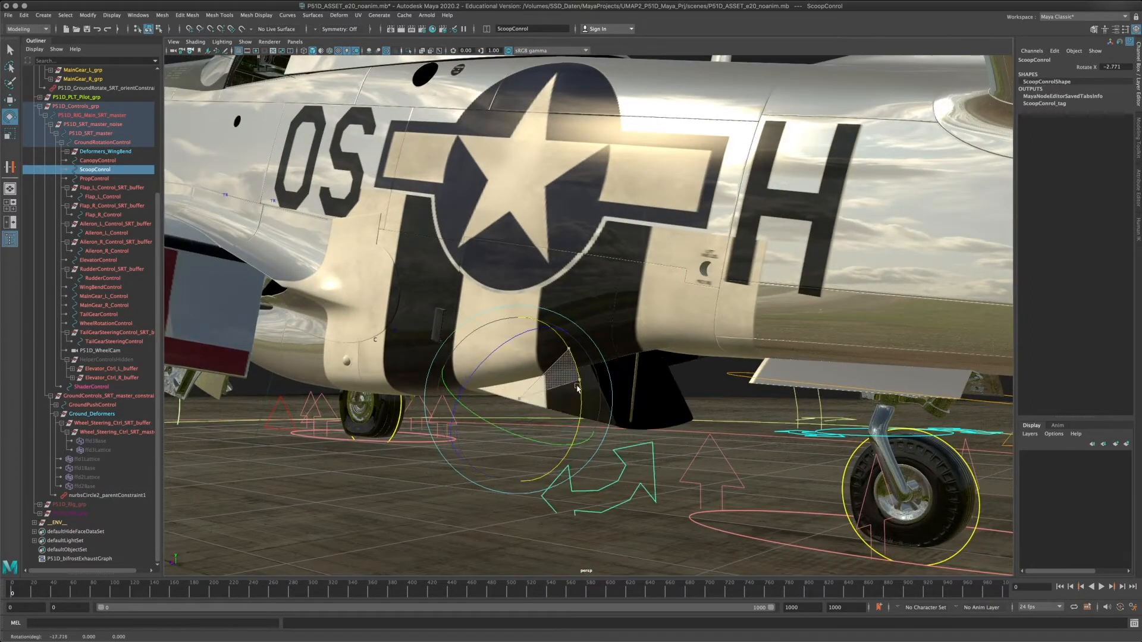
- Select TailGearSteeringControl at the tail wheel and rotate it about Y to steer the wheel, ending at -4.232
{"action": "right_click_drag", "start_coordinate": [682, 444], "coordinate": [680, 431], "text": "alt"}
{"action": "left_click_drag", "start_coordinate": [680, 431], "coordinate": [589, 453], "text": "alt"}
{"action": "right_click_drag", "start_coordinate": [589, 454], "coordinate": [624, 455], "text": "alt"}
{"action": "middle_click_drag", "start_coordinate": [745, 448], "coordinate": [593, 418], "text": "alt"}
{"action": "left_click_drag", "start_coordinate": [593, 418], "coordinate": [751, 488], "text": "alt"}
{"action": "middle_click_drag", "start_coordinate": [750, 488], "coordinate": [709, 452], "text": "alt"}
{"action": "left_click_drag", "start_coordinate": [710, 452], "coordinate": [652, 427], "text": "alt"}
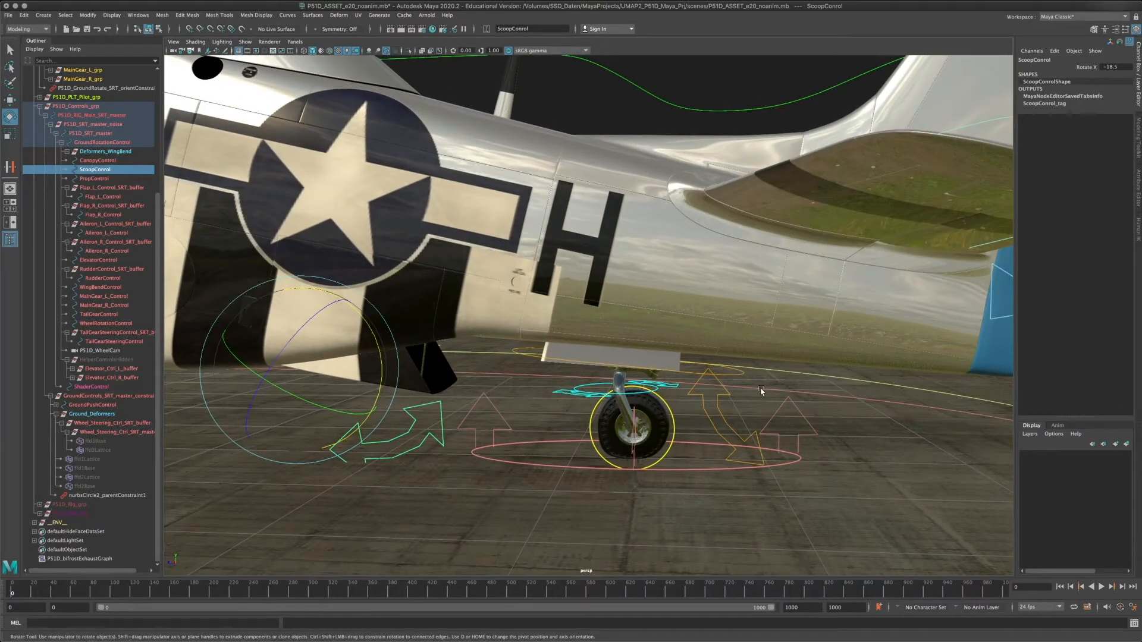
{"action": "left_click_drag", "start_coordinate": [737, 383], "coordinate": [635, 412], "text": "alt"}
{"action": "right_click_drag", "start_coordinate": [635, 412], "coordinate": [708, 406], "text": "alt"}
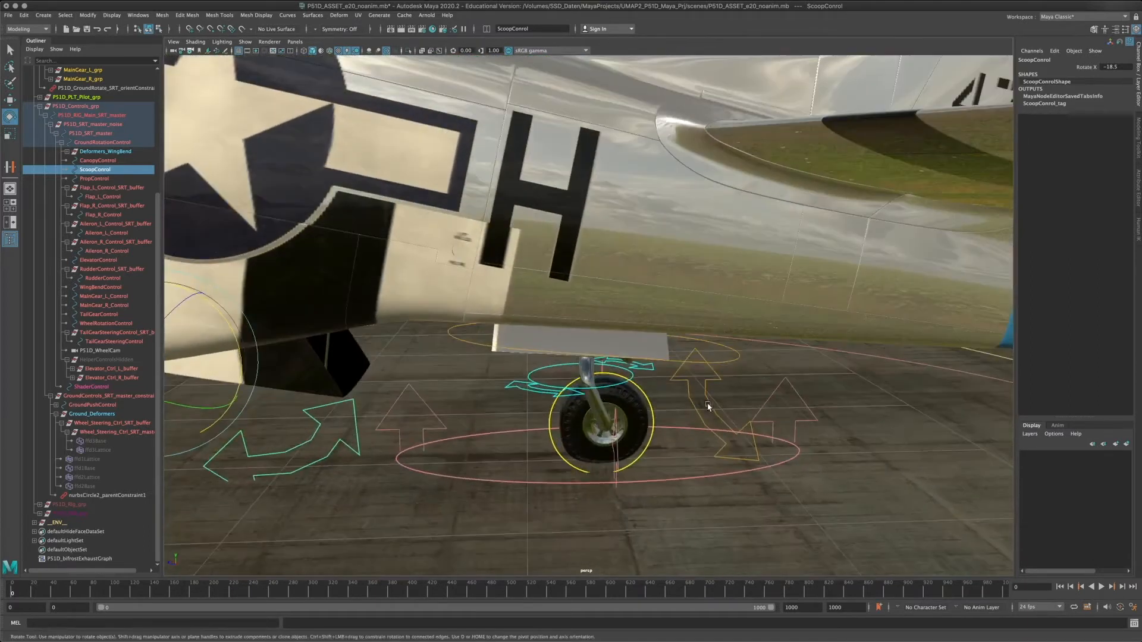
{"action": "left_click", "coordinate": [529, 375]}
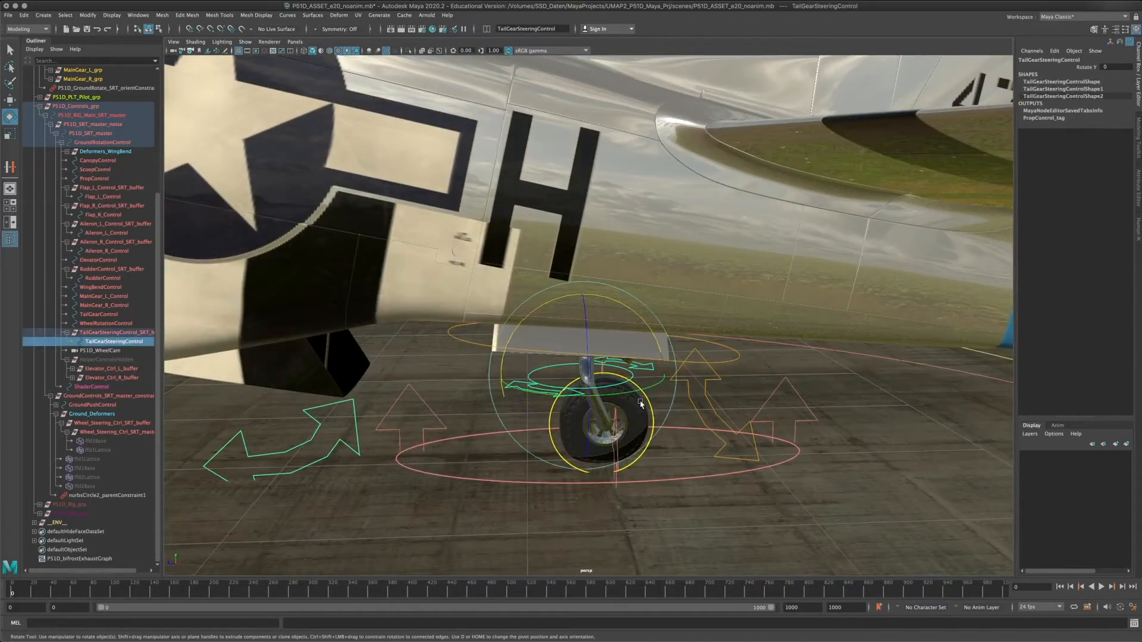
{"action": "left_click_drag", "start_coordinate": [635, 392], "coordinate": [488, 410]}
{"action": "left_click_drag", "start_coordinate": [558, 436], "coordinate": [622, 441], "text": "alt"}
{"action": "right_click_drag", "start_coordinate": [621, 442], "coordinate": [664, 463], "text": "alt"}
{"action": "left_click_drag", "start_coordinate": [663, 463], "coordinate": [715, 356], "text": "alt"}
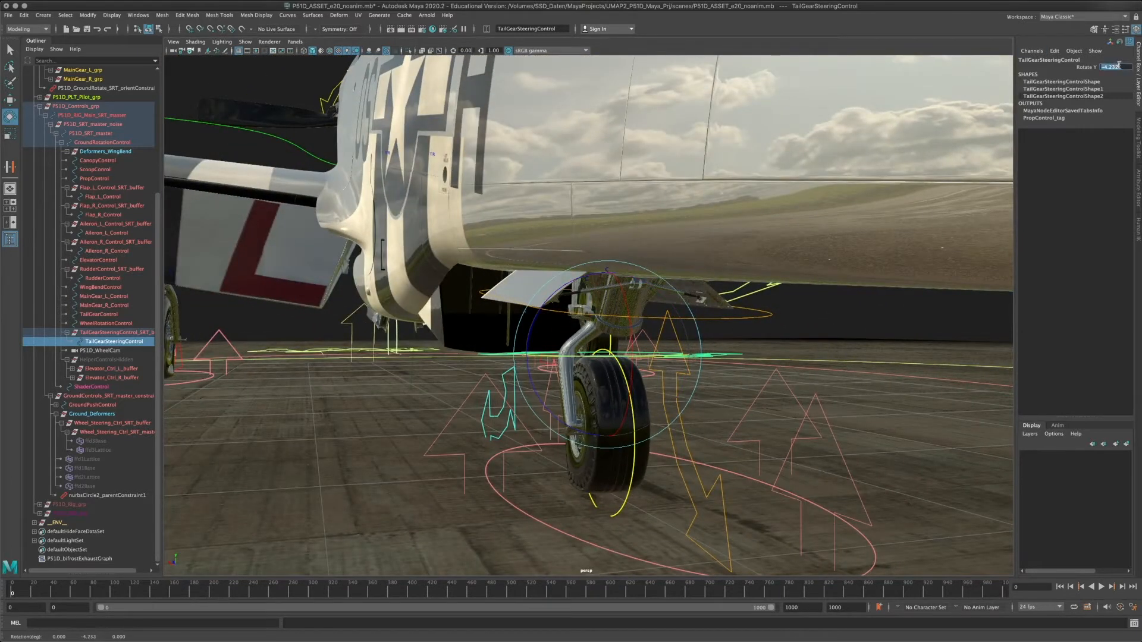
- Select P51D_SRT_master and try moving the aircraft vertically against the ground with the Move tool
{"action": "left_click", "coordinate": [296, 147]}
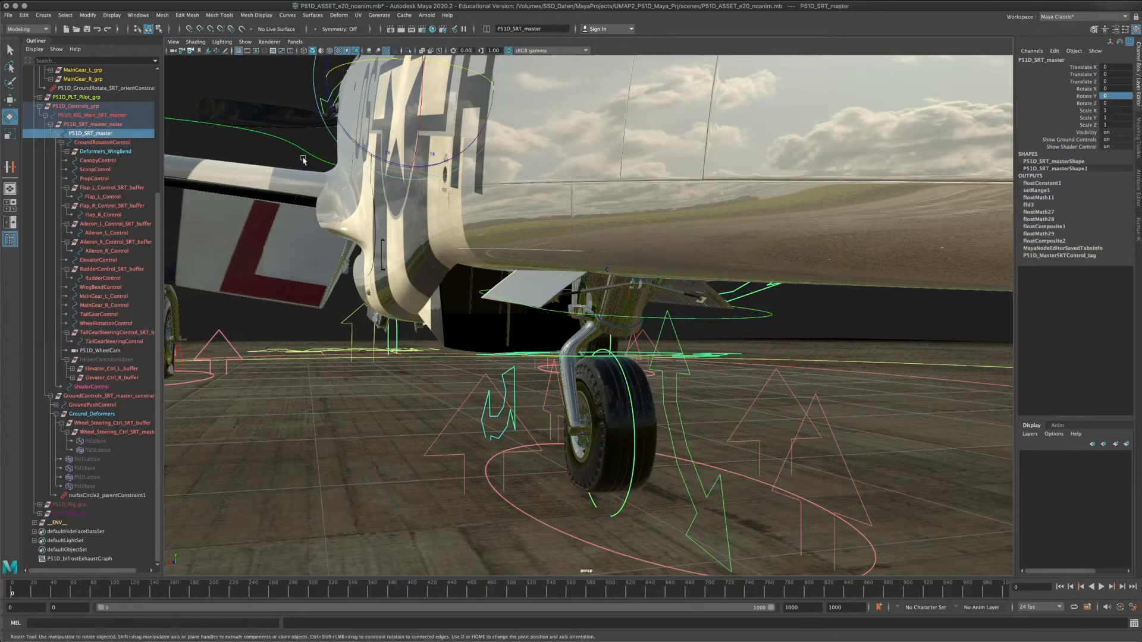
{"action": "middle_click_drag", "start_coordinate": [425, 58], "coordinate": [434, 68], "text": "alt"}
{"action": "key", "text": "w"}
{"action": "key", "text": "3"}
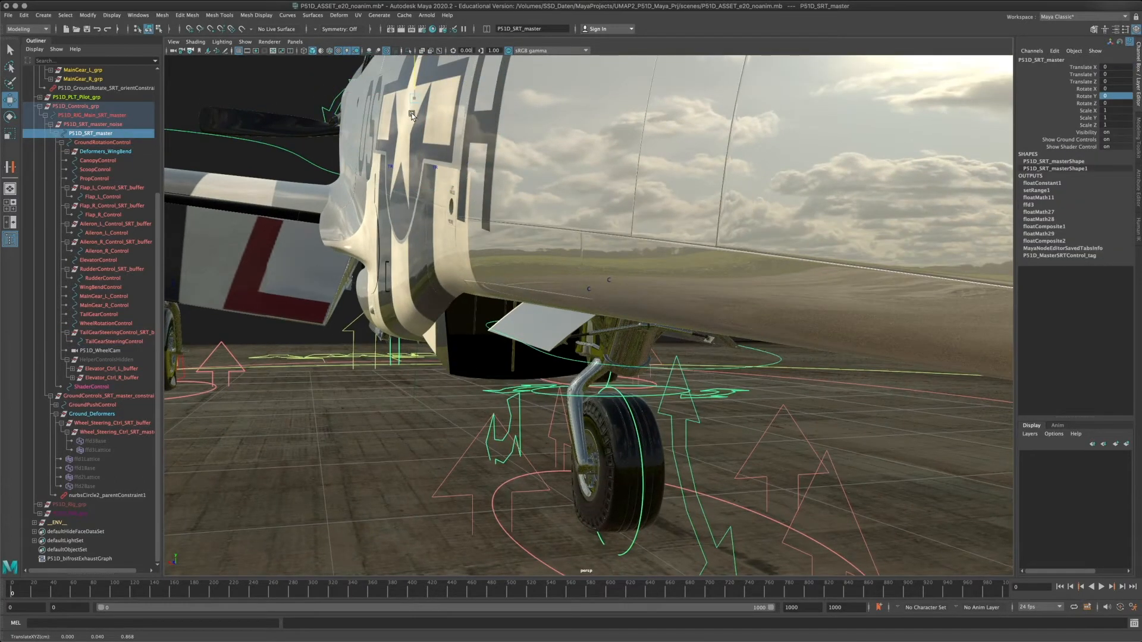
{"action": "right_click_drag", "start_coordinate": [627, 437], "coordinate": [530, 426], "text": "alt"}
{"action": "left_click_drag", "start_coordinate": [529, 425], "coordinate": [561, 419], "text": "alt"}
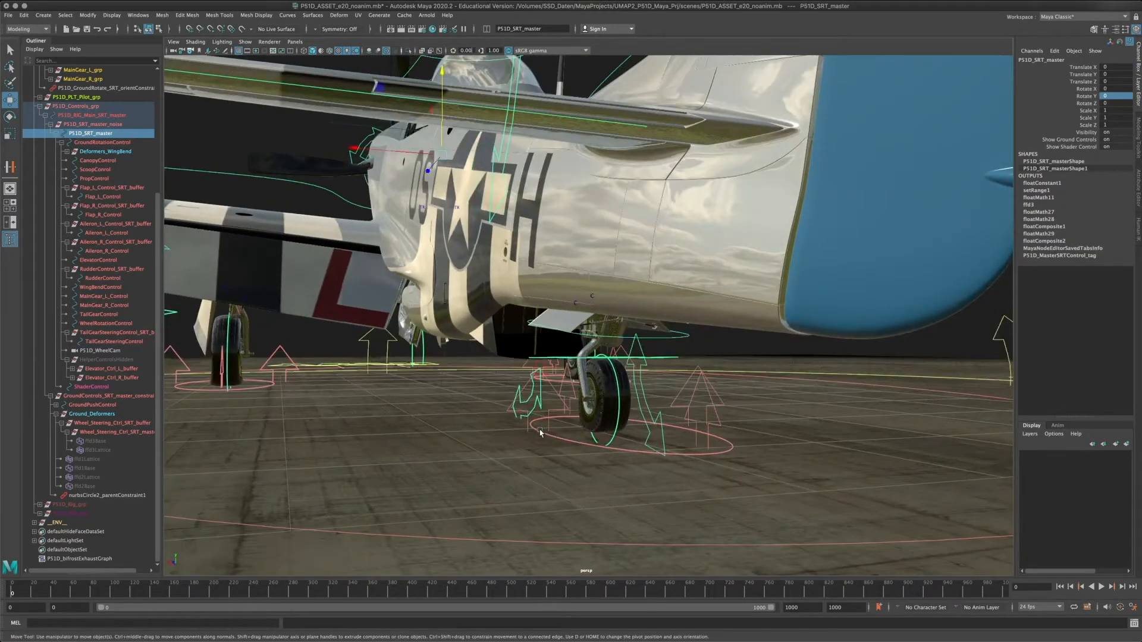
- Select GroundPushControl, set its Translate Y to 0.06 and examine the main tires' contact with the ground
{"action": "left_click", "coordinate": [540, 433]}
{"action": "left_click_drag", "start_coordinate": [417, 294], "coordinate": [708, 380], "text": "alt"}
{"action": "middle_click_drag", "start_coordinate": [619, 379], "coordinate": [754, 378], "text": "alt"}
{"action": "left_click_drag", "start_coordinate": [754, 378], "coordinate": [774, 387], "text": "alt"}
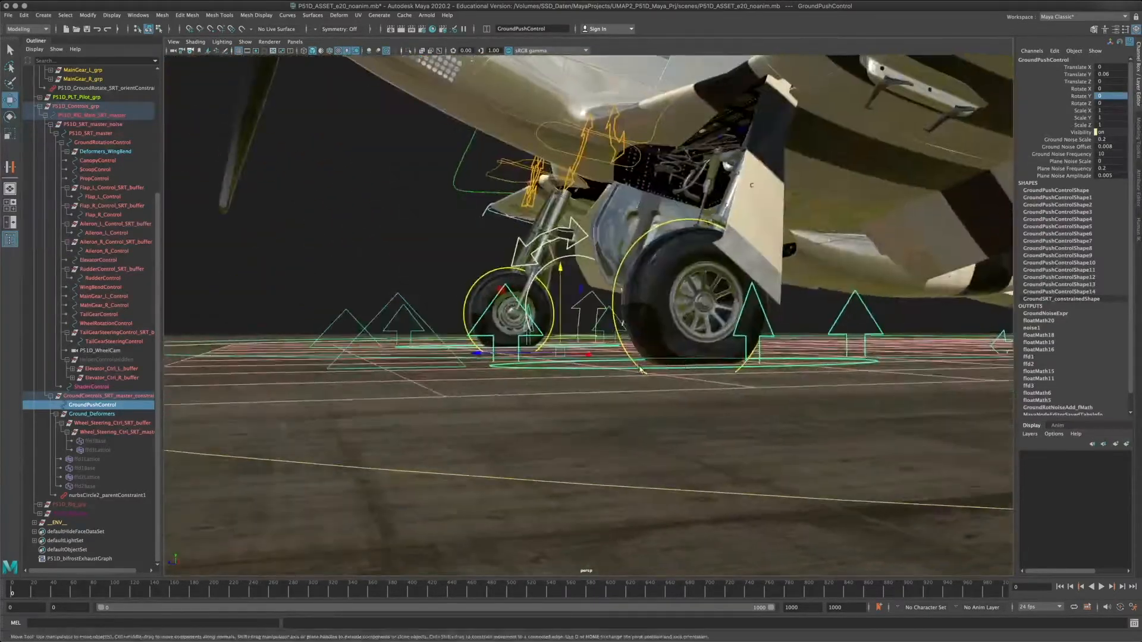
{"action": "right_click_drag", "start_coordinate": [693, 393], "coordinate": [731, 405], "text": "alt"}
{"action": "left_click_drag", "start_coordinate": [731, 405], "coordinate": [727, 399], "text": "alt"}
{"action": "middle_click_drag", "start_coordinate": [726, 400], "coordinate": [717, 443], "text": "alt"}
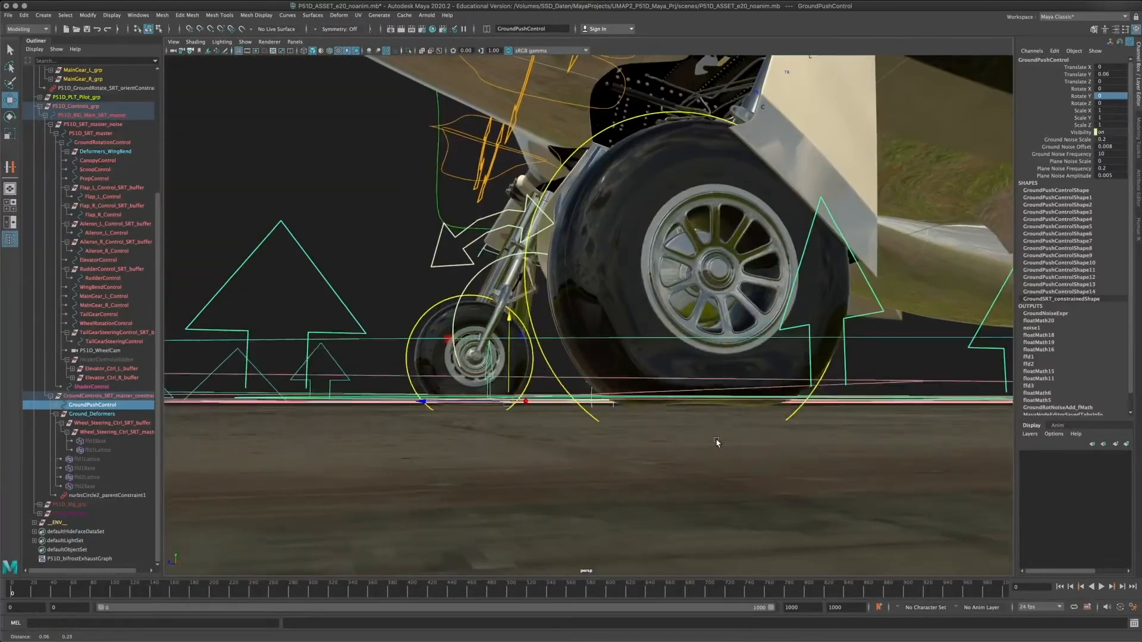
- Select P51D_RIG_Main_SRT_master, open its Translate Y value for editing, and clear the selection near the tail wheel
{"action": "left_click_drag", "start_coordinate": [716, 443], "coordinate": [655, 439], "text": "alt"}
{"action": "right_click_drag", "start_coordinate": [655, 439], "coordinate": [428, 363], "text": "alt"}
{"action": "left_click_drag", "start_coordinate": [428, 362], "coordinate": [513, 338], "text": "alt"}
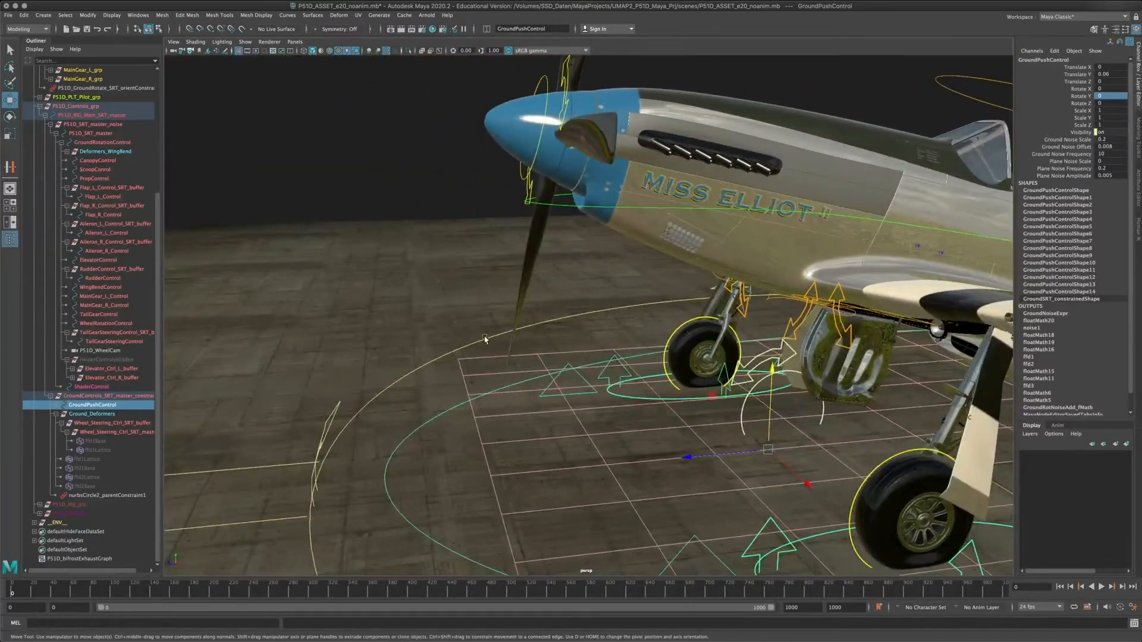
{"action": "left_click", "coordinate": [485, 339]}
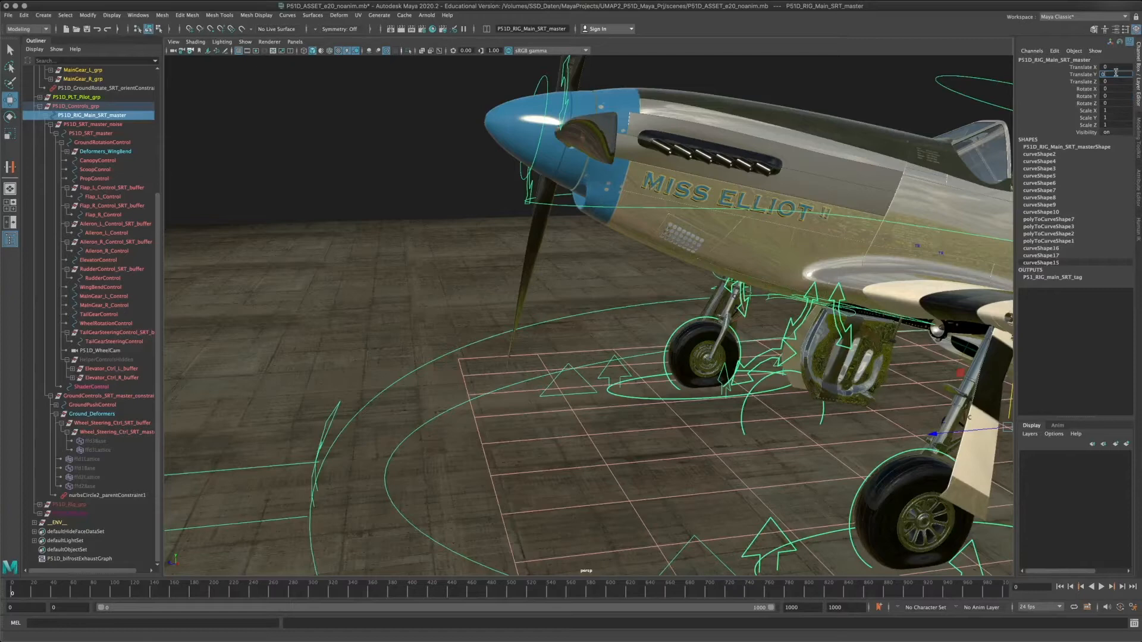
{"action": "left_click_drag", "start_coordinate": [881, 310], "coordinate": [684, 400], "text": "alt"}
{"action": "right_click_drag", "start_coordinate": [684, 400], "coordinate": [704, 416], "text": "alt"}
{"action": "left_click", "coordinate": [739, 397]}
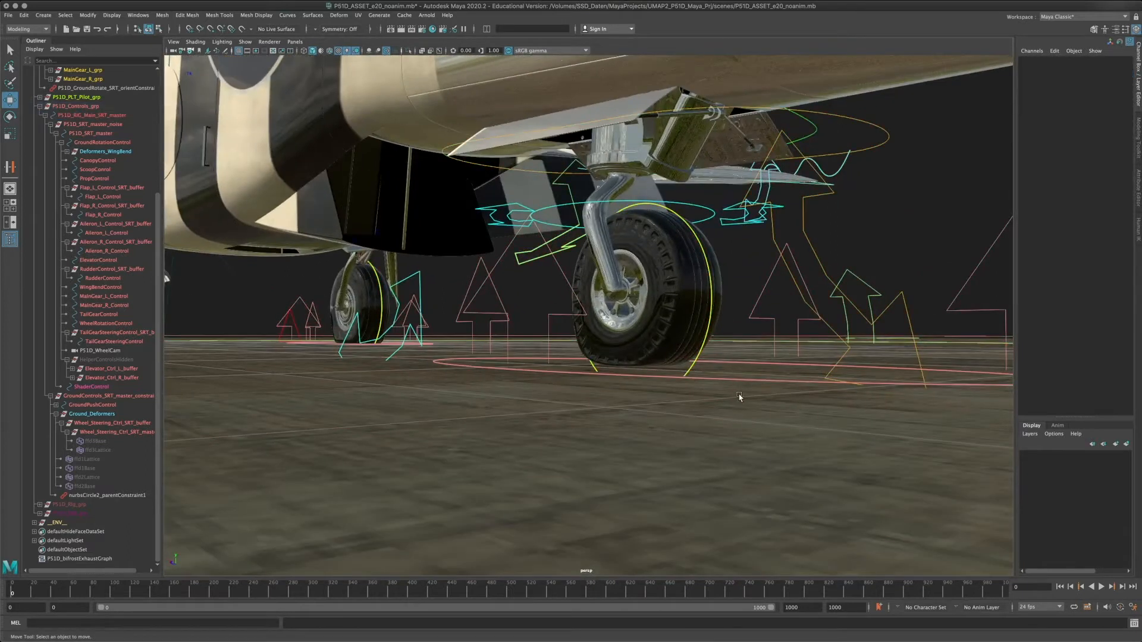
- Reselect GroundPushControl and move it vertically beneath the tail wheel, ending at a Translate Y of 0.06
{"action": "left_click", "coordinate": [710, 379]}
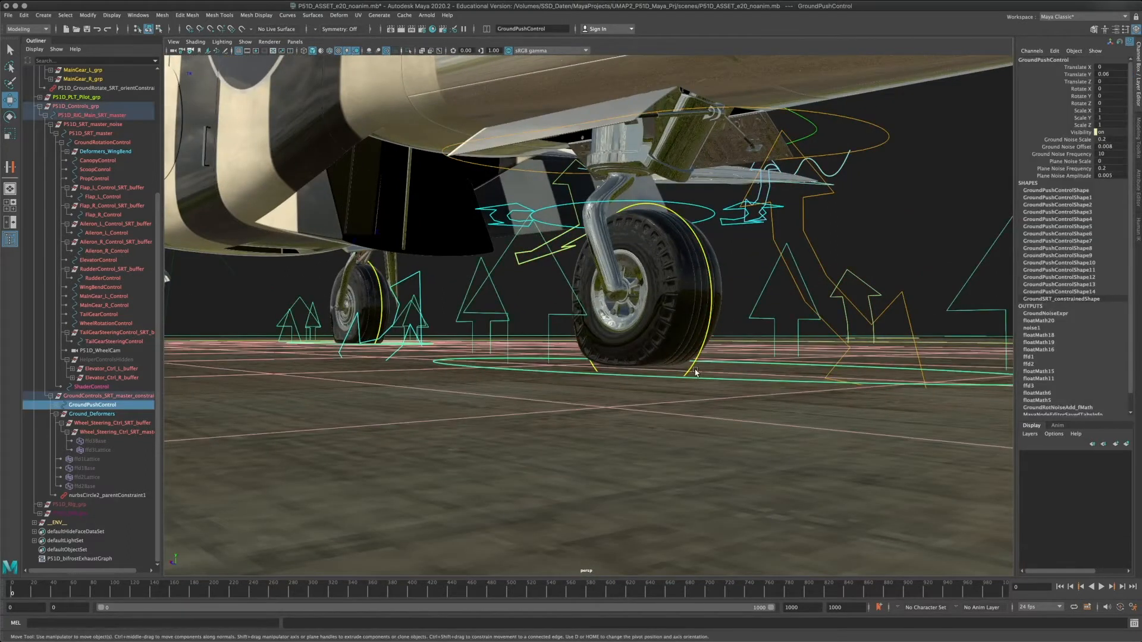
{"action": "right_click_drag", "start_coordinate": [694, 371], "coordinate": [553, 363], "text": "alt"}
{"action": "left_click_drag", "start_coordinate": [554, 363], "coordinate": [522, 341], "text": "alt"}
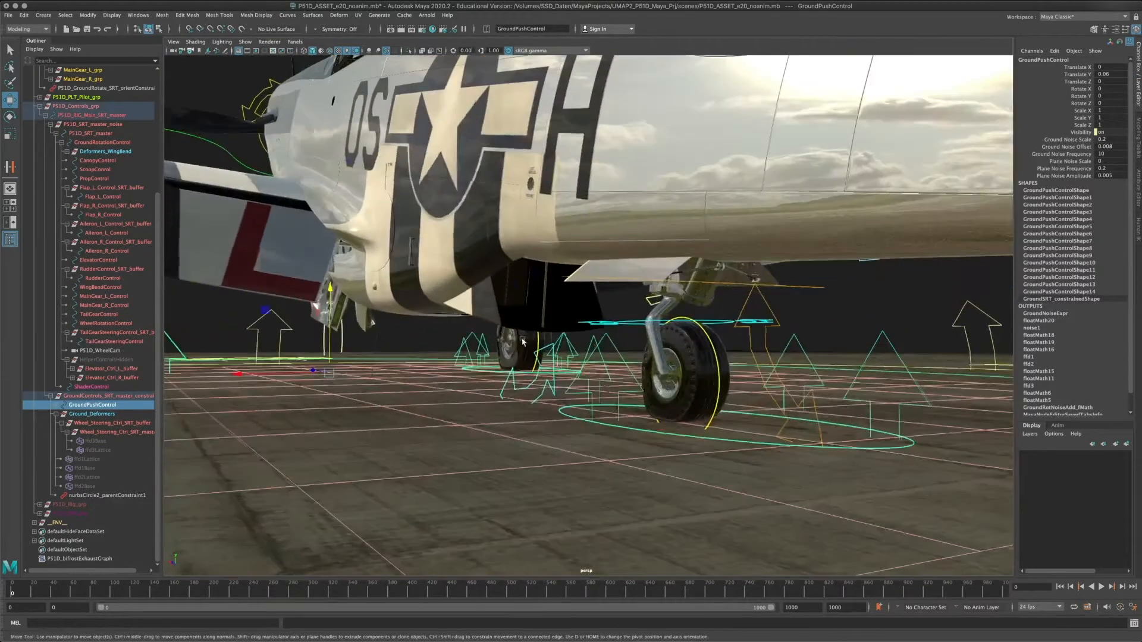
{"action": "left_click_drag", "start_coordinate": [330, 292], "coordinate": [339, 327]}
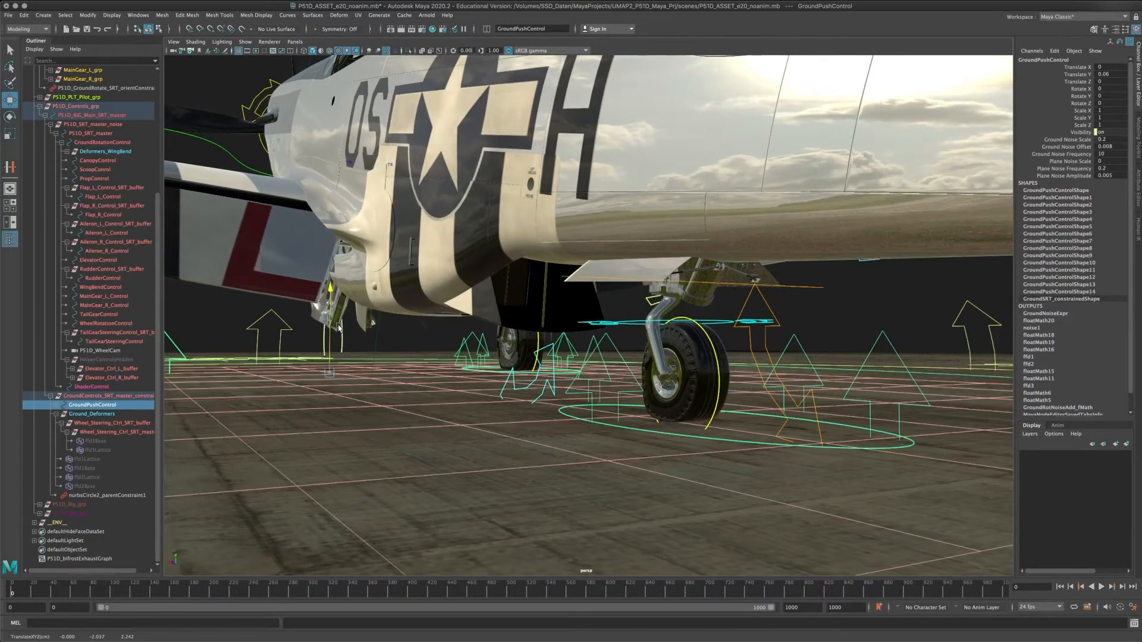
- Select TailGearSteeringControl, swivel the tail wheel around its Y axis with the Rotate tool, and undo the rotation
{"action": "left_click_drag", "start_coordinate": [689, 343], "coordinate": [604, 358], "text": "alt"}
{"action": "right_click_drag", "start_coordinate": [604, 358], "coordinate": [630, 378], "text": "alt"}
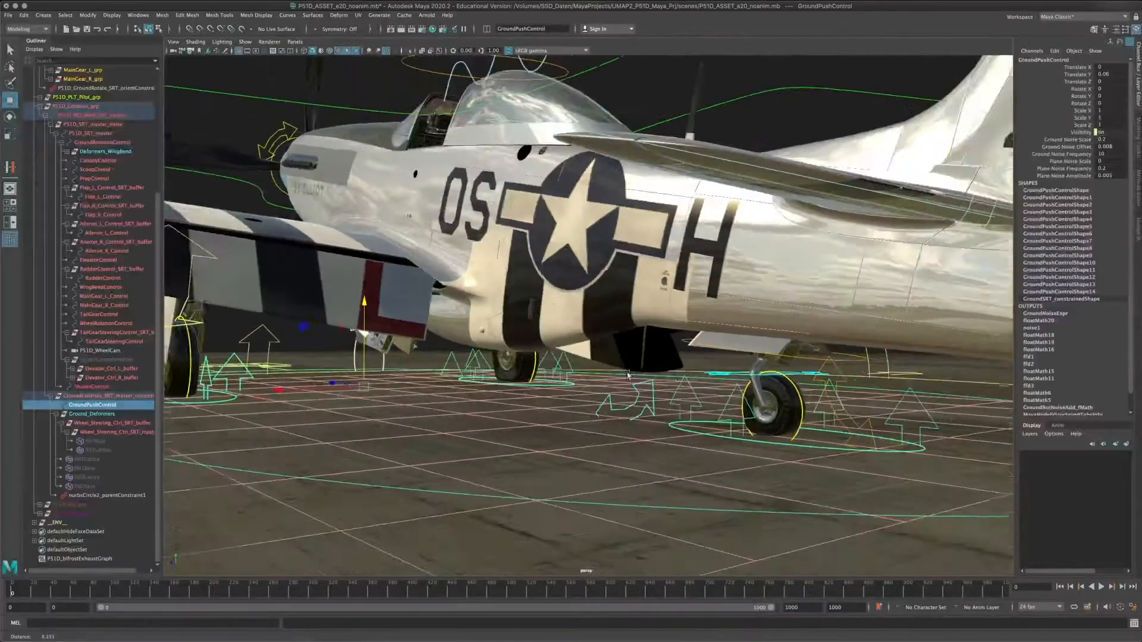
{"action": "left_click_drag", "start_coordinate": [629, 378], "coordinate": [680, 377], "text": "alt"}
{"action": "right_click_drag", "start_coordinate": [679, 377], "coordinate": [691, 388], "text": "alt"}
{"action": "left_click_drag", "start_coordinate": [691, 388], "coordinate": [499, 359], "text": "alt"}
{"action": "left_click", "coordinate": [666, 361]}
{"action": "key", "text": "e"}
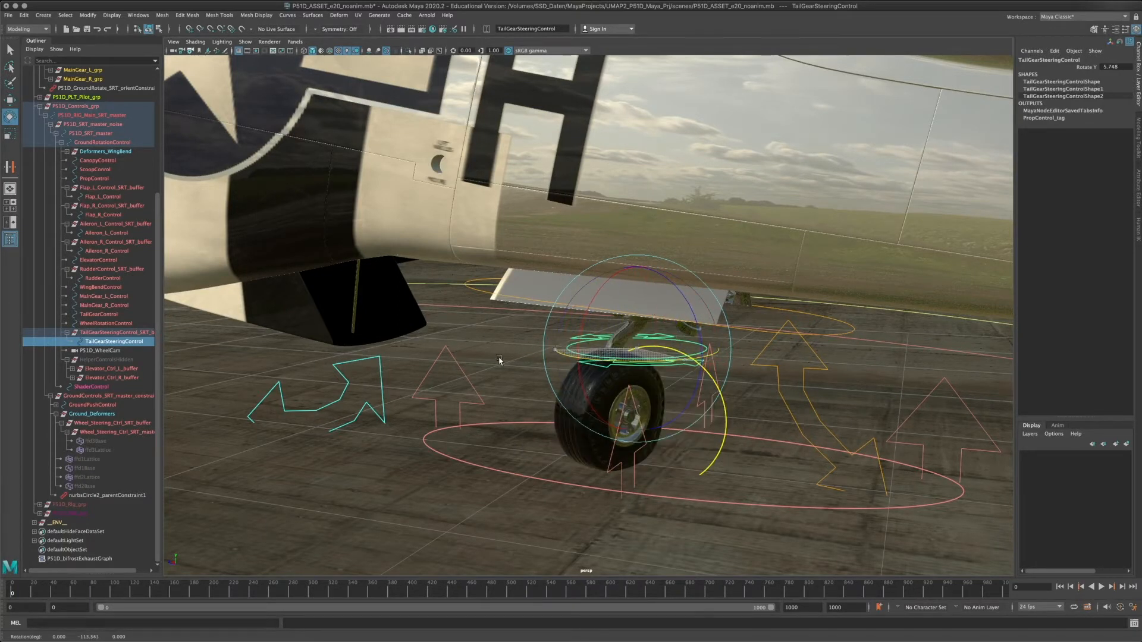
{"action": "mouse_move", "coordinate": [648, 362]}
{"action": "left_mouse_down"}
{"action": "mouse_move", "coordinate": [601, 363]}
{"action": "mouse_move", "coordinate": [721, 364]}
{"action": "mouse_move", "coordinate": [652, 364]}
{"action": "left_mouse_up"}
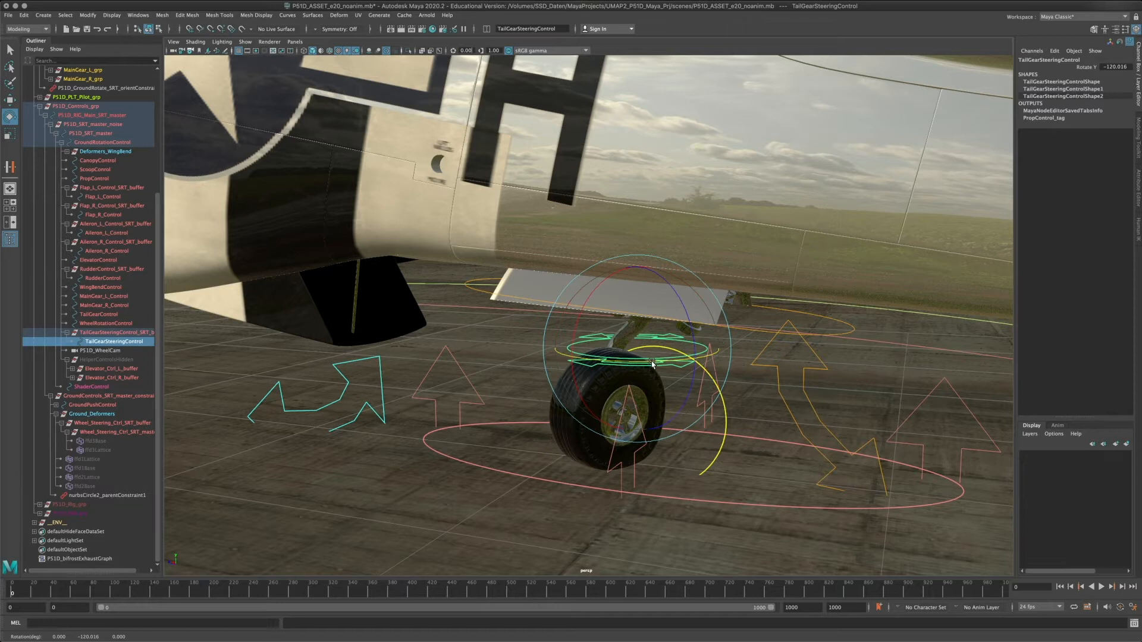
{"action": "key", "text": "ctrl+z"}
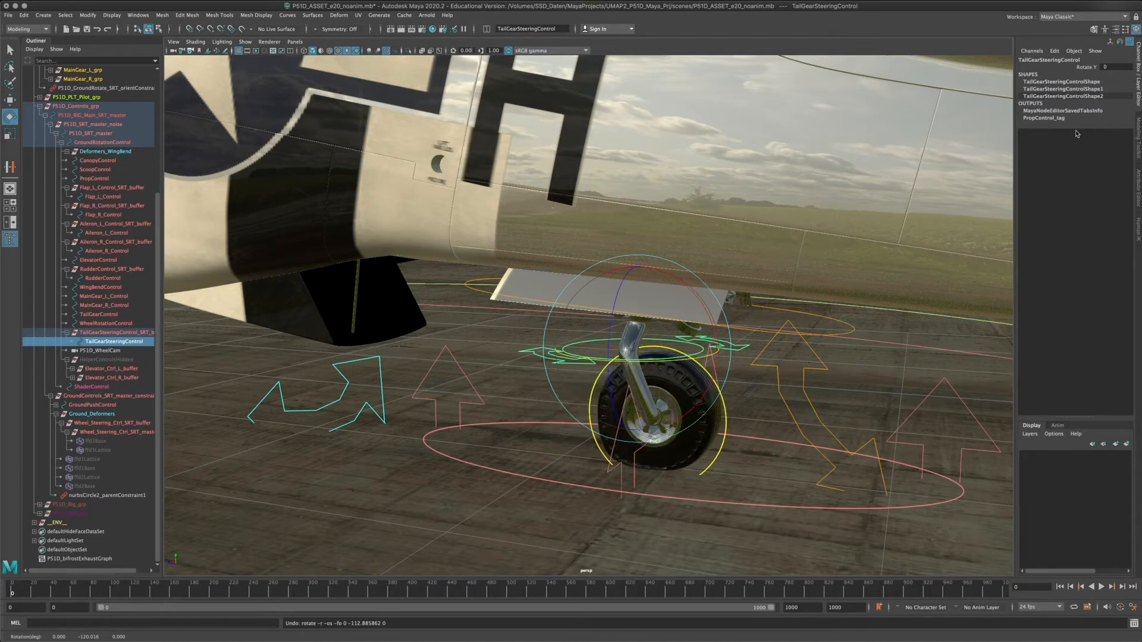
- Select the left and right flap controls, rotate them together between 0 and -45 on X, and undo the last rotation
{"action": "middle_click_drag", "start_coordinate": [812, 305], "coordinate": [701, 311], "text": "alt"}
{"action": "right_click_drag", "start_coordinate": [701, 311], "coordinate": [755, 352], "text": "alt"}
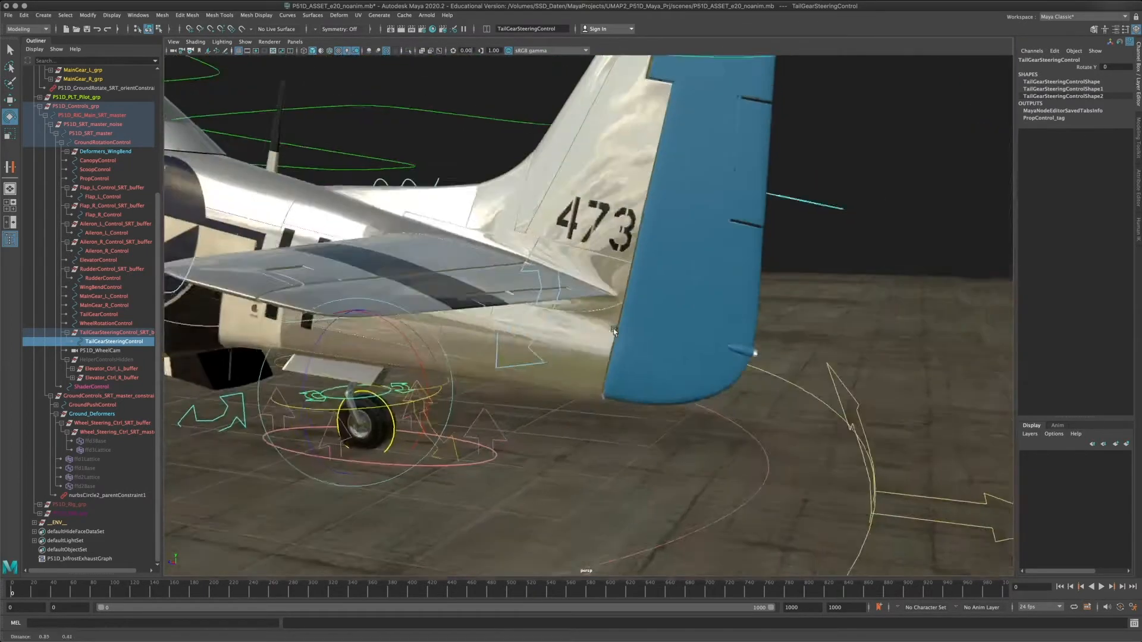
{"action": "left_click_drag", "start_coordinate": [755, 351], "coordinate": [635, 356], "text": "alt"}
{"action": "left_click", "coordinate": [609, 374]}
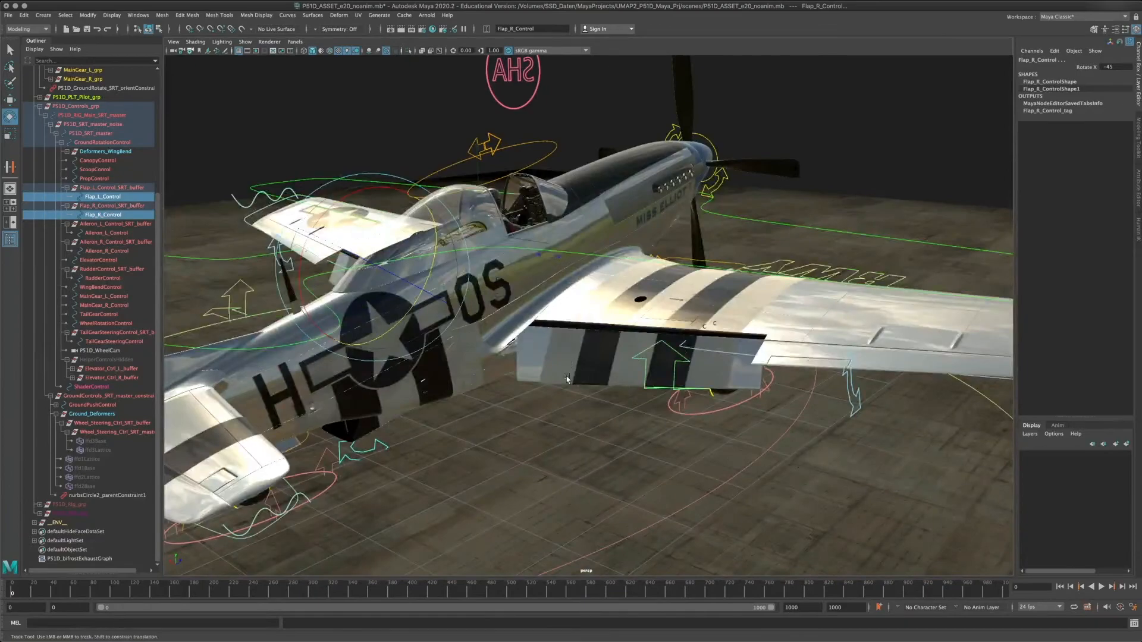
{"action": "left_click_drag", "start_coordinate": [566, 376], "coordinate": [639, 295], "text": "alt"}
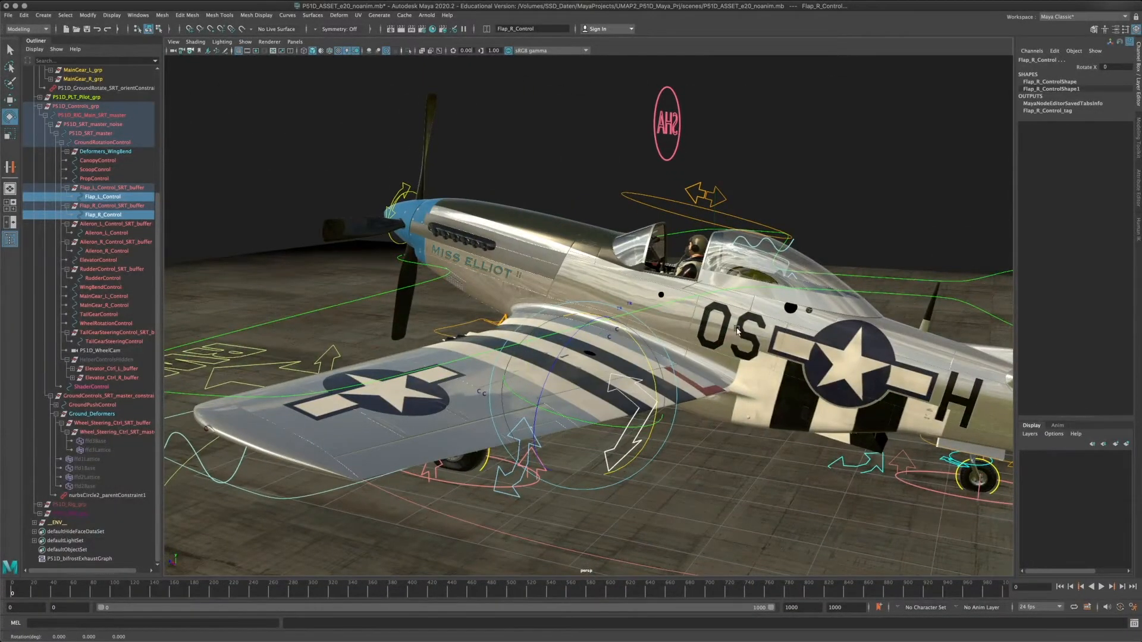
{"action": "left_click_drag", "start_coordinate": [737, 331], "coordinate": [433, 382], "text": "alt"}
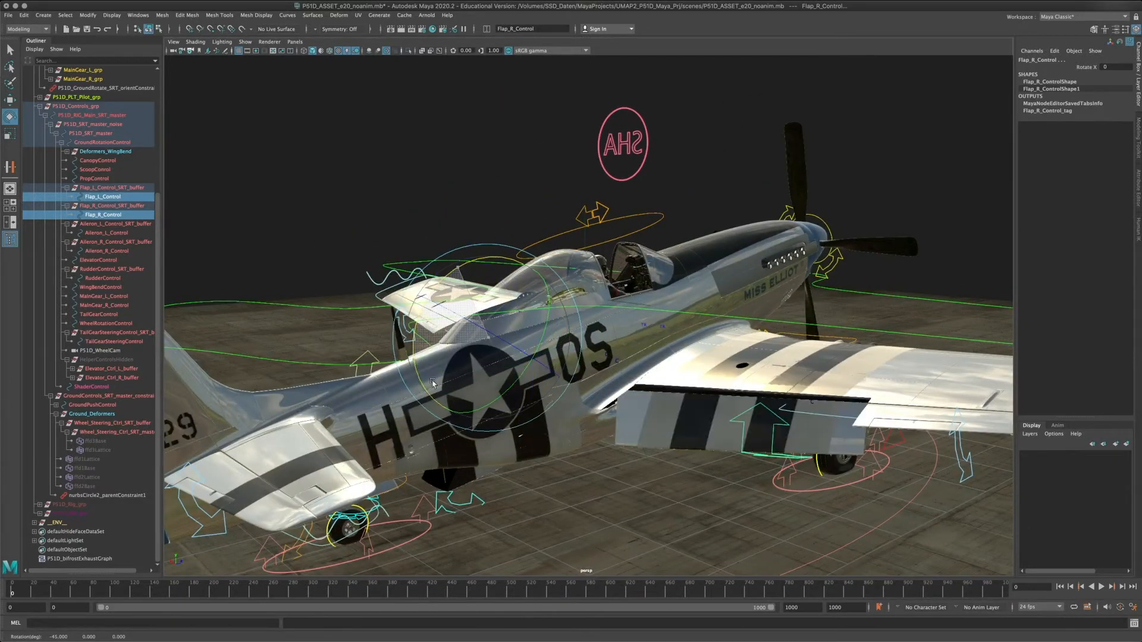
{"action": "key", "text": "ctrl+z"}
{"action": "key", "text": "shift+z"}
{"action": "key", "text": "ctrl+z"}
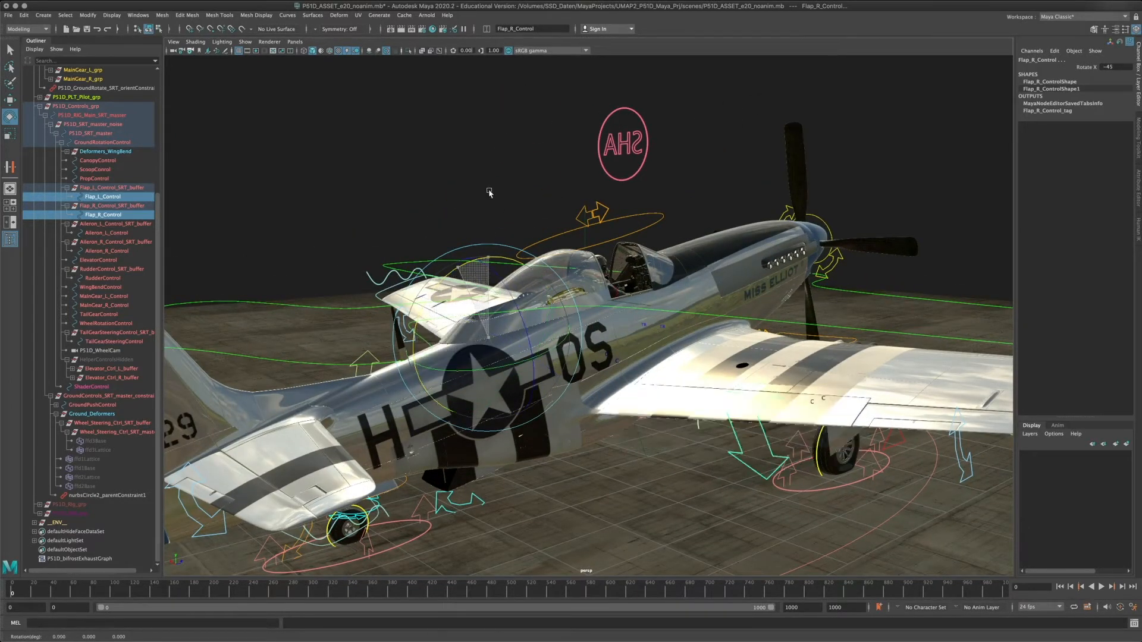
- Select Flap_R_Control, rotate it on its own, add Flap_L_Control, and rotate both flaps down to -45 on X
{"action": "left_click", "coordinate": [366, 181]}
{"action": "left_click", "coordinate": [738, 442]}
{"action": "left_click_drag", "start_coordinate": [738, 442], "coordinate": [922, 458], "text": "alt"}
{"action": "left_click_drag", "start_coordinate": [836, 259], "coordinate": [861, 385]}
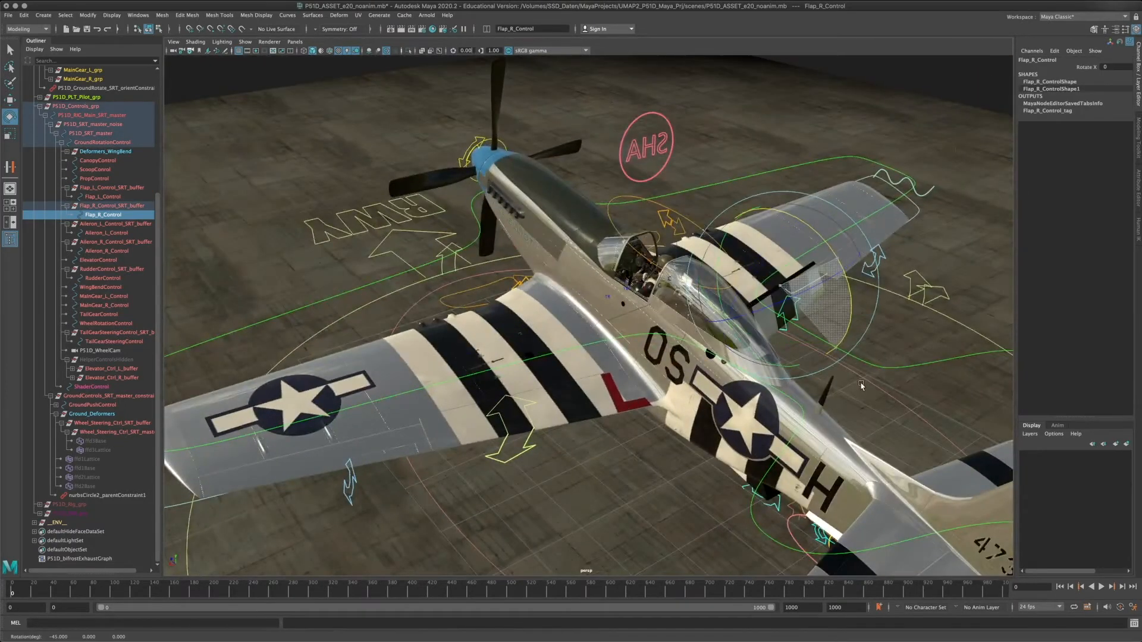
{"action": "left_click", "coordinate": [527, 443], "text": "shift"}
{"action": "left_click_drag", "start_coordinate": [840, 262], "coordinate": [857, 331]}
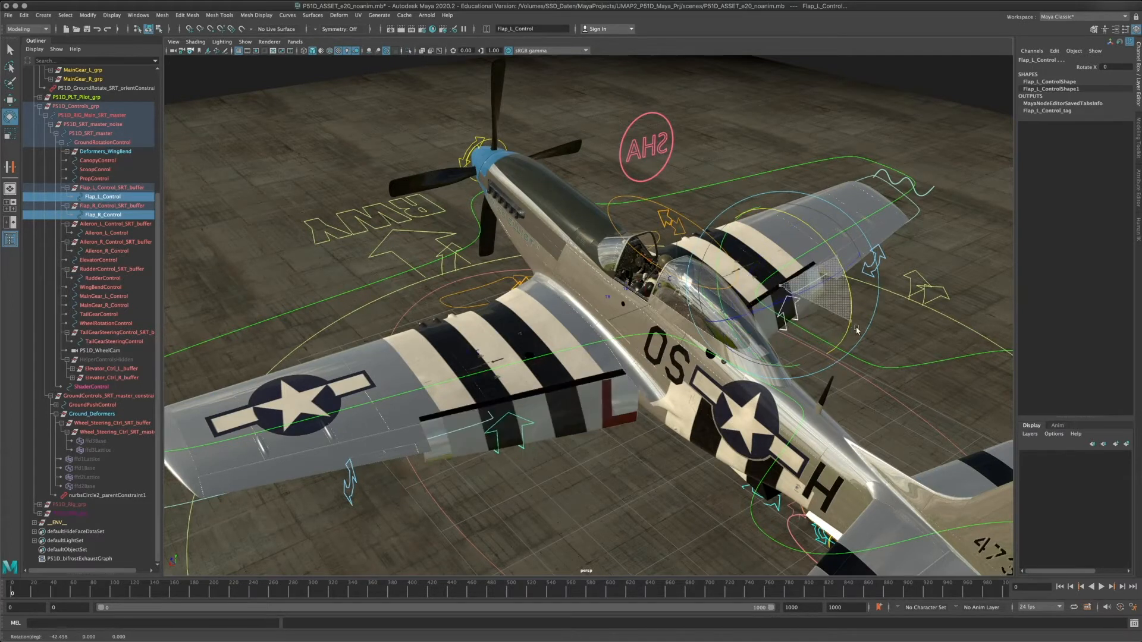
{"action": "left_click_drag", "start_coordinate": [858, 386], "coordinate": [892, 338]}
- Select ElevatorControl at the tail, rotate the elevators around X, and undo the rotations
{"action": "left_click_drag", "start_coordinate": [854, 431], "coordinate": [703, 317], "text": "alt"}
{"action": "left_click_drag", "start_coordinate": [834, 389], "coordinate": [715, 399], "text": "alt"}
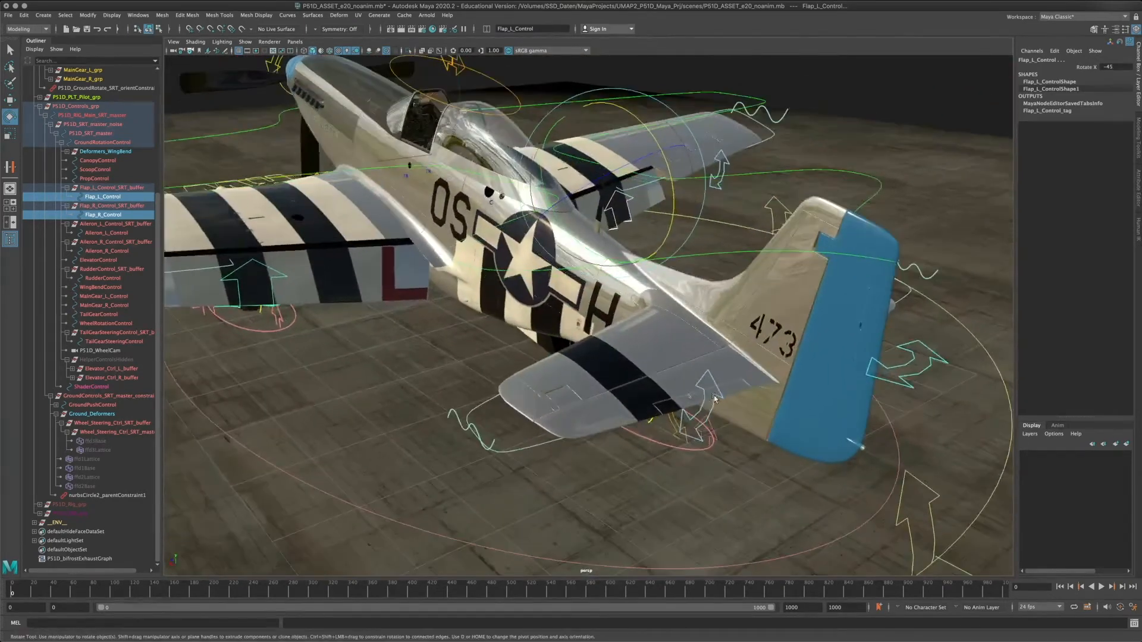
{"action": "left_click", "coordinate": [714, 382]}
{"action": "mouse_move", "coordinate": [789, 308]}
{"action": "left_mouse_down"}
{"action": "mouse_move", "coordinate": [806, 358]}
{"action": "mouse_move", "coordinate": [785, 292]}
{"action": "left_mouse_up"}
{"action": "left_click_drag", "start_coordinate": [785, 293], "coordinate": [404, 299], "text": "alt"}
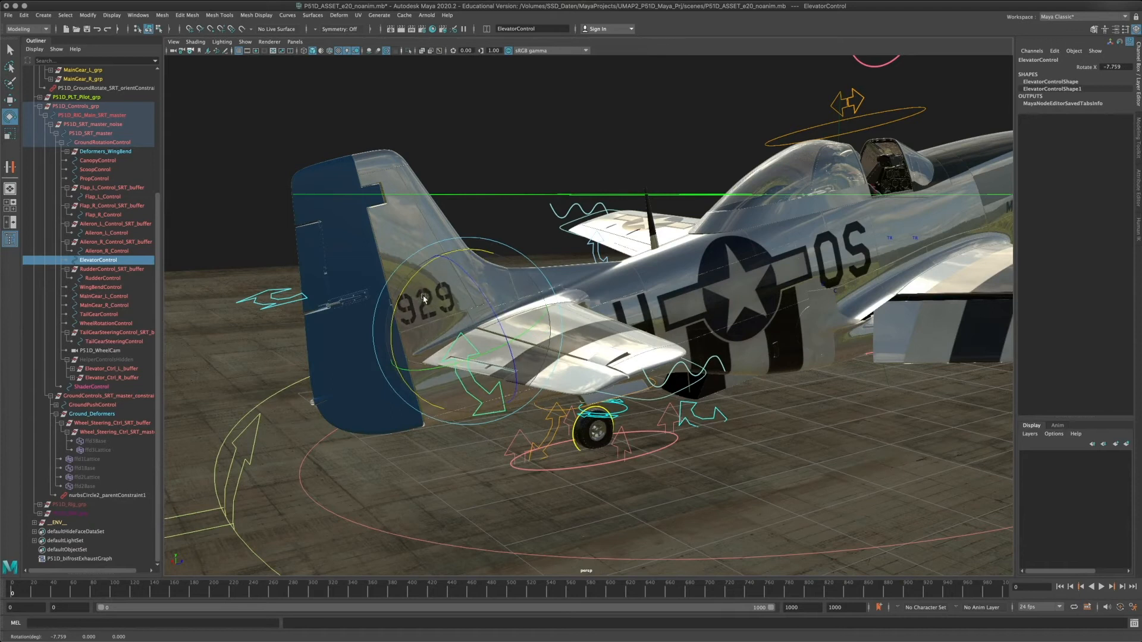
{"action": "key", "text": "super+z"}
{"action": "key", "text": "super+z"}
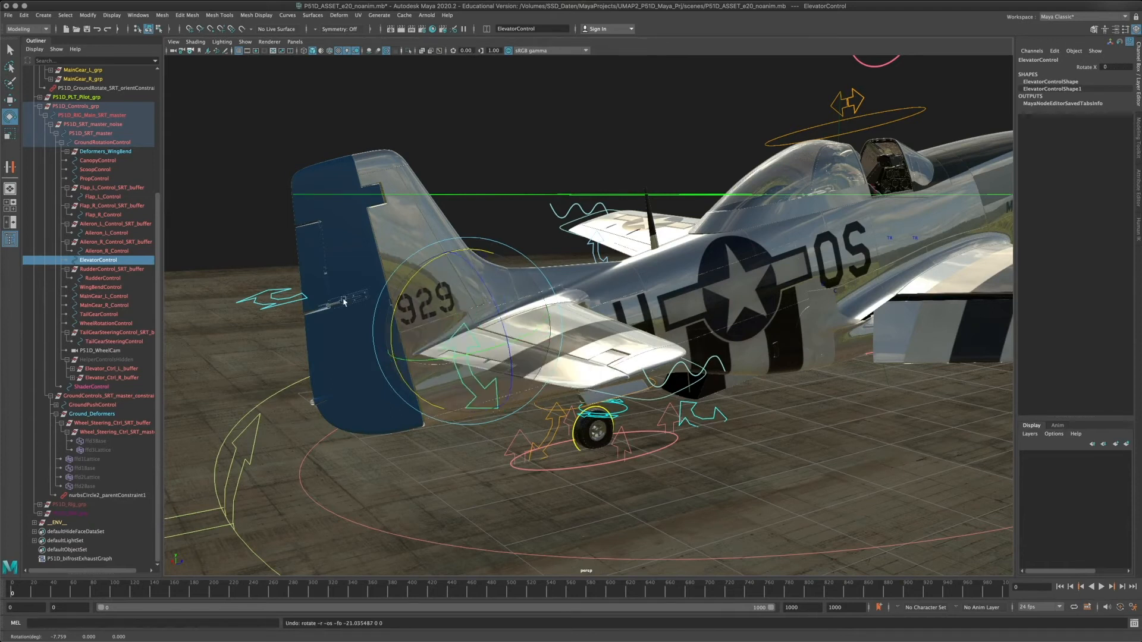
- Select Flap_L_Control together with Flap_R_Control and try rotating both flaps further down past -45 on X
{"action": "left_click_drag", "start_coordinate": [341, 303], "coordinate": [963, 398], "text": "alt"}
{"action": "left_click_drag", "start_coordinate": [595, 285], "coordinate": [333, 357], "text": "alt"}
{"action": "middle_click_drag", "start_coordinate": [279, 305], "coordinate": [580, 357], "text": "alt"}
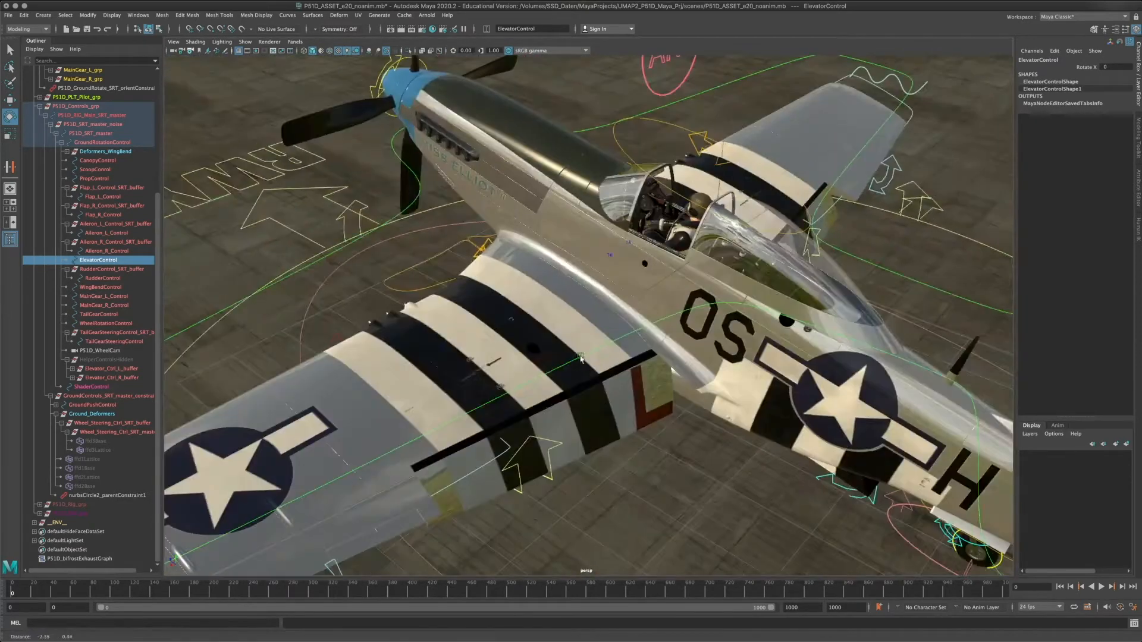
{"action": "left_click", "coordinate": [536, 440]}
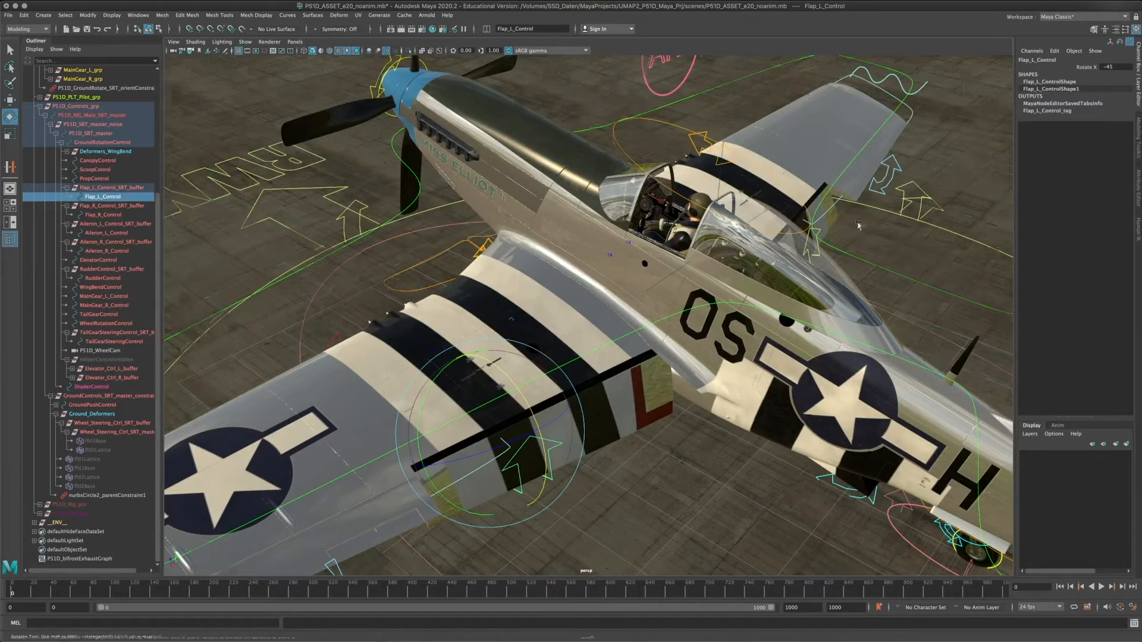
{"action": "left_click_drag", "start_coordinate": [859, 225], "coordinate": [839, 269], "text": "alt"}
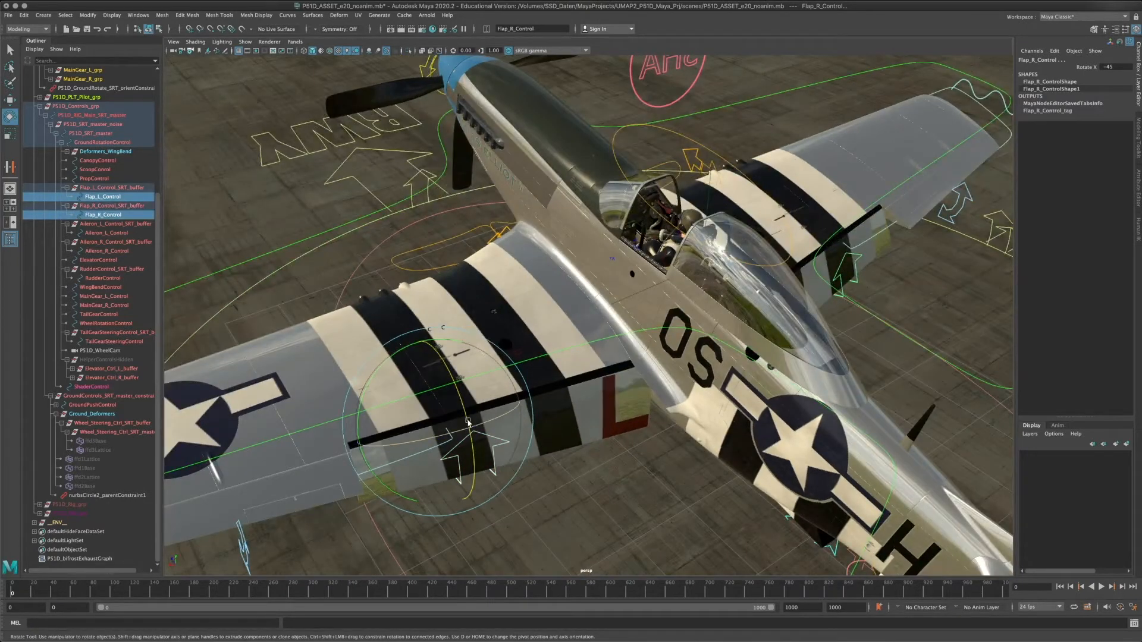
{"action": "left_click_drag", "start_coordinate": [468, 420], "coordinate": [488, 529]}
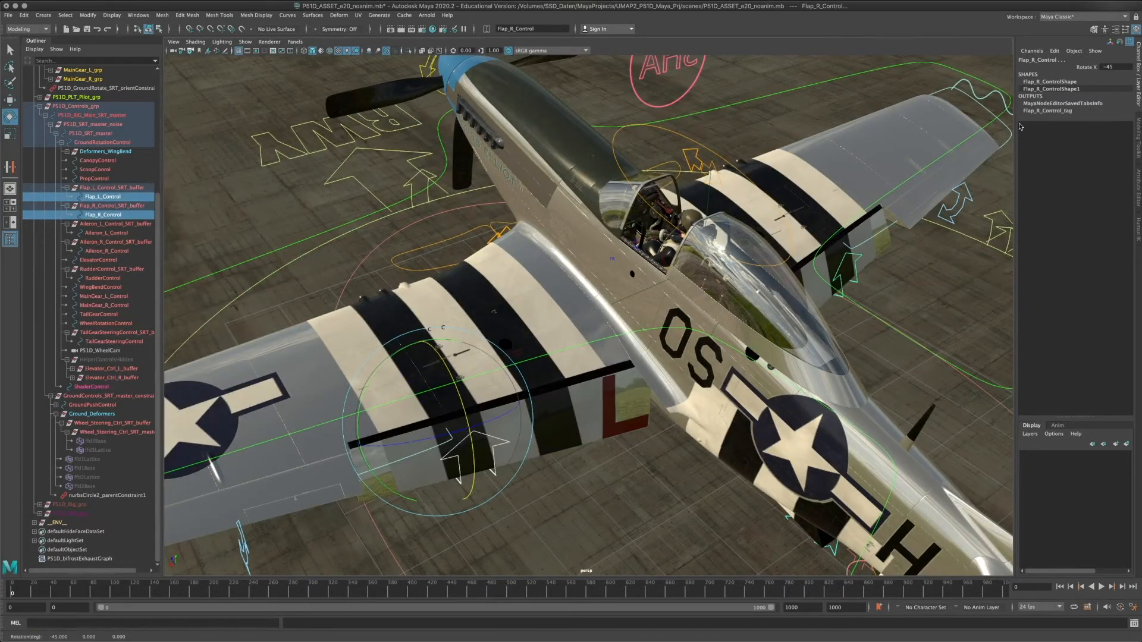
- Raise both flaps by changing the Rotate X channel of the two flap controls to 0
{"action": "middle_click_drag", "start_coordinate": [907, 245], "coordinate": [753, 296]}
{"action": "left_click_drag", "start_coordinate": [815, 319], "coordinate": [886, 256], "text": "alt"}
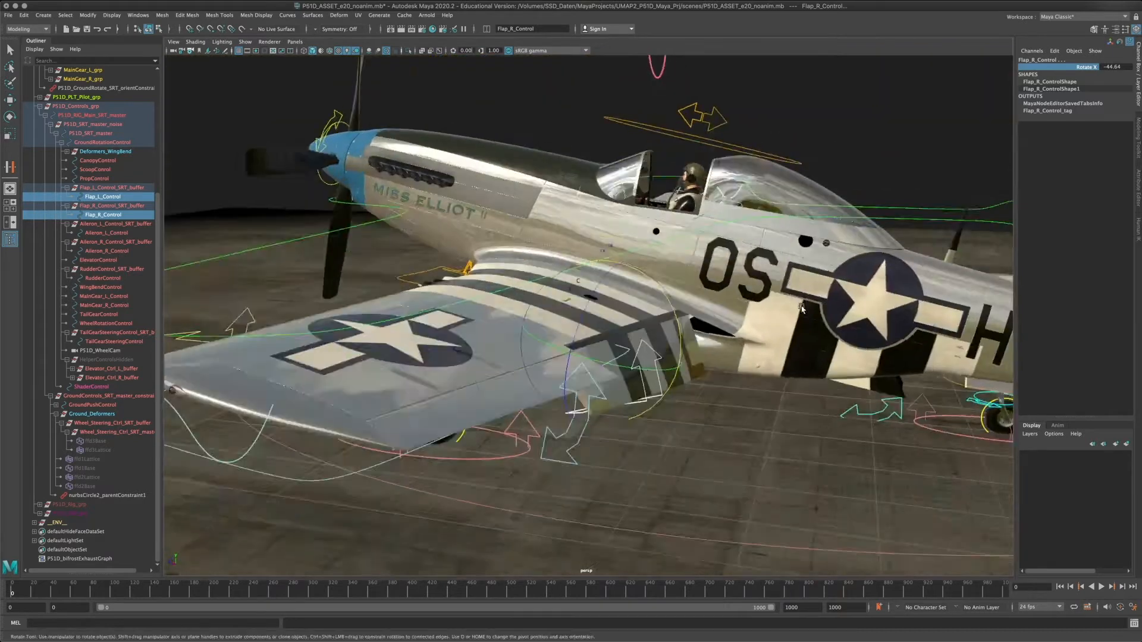
{"action": "right_click_drag", "start_coordinate": [886, 255], "coordinate": [786, 273], "text": "alt"}
{"action": "middle_click_drag", "start_coordinate": [714, 283], "coordinate": [257, 285]}
- Select CanopyControl above the cockpit and close the canopy by bringing its Canopy Move Back channel down to 0
{"action": "left_click_drag", "start_coordinate": [638, 286], "coordinate": [706, 291], "text": "alt"}
{"action": "middle_click_drag", "start_coordinate": [706, 290], "coordinate": [702, 340], "text": "alt"}
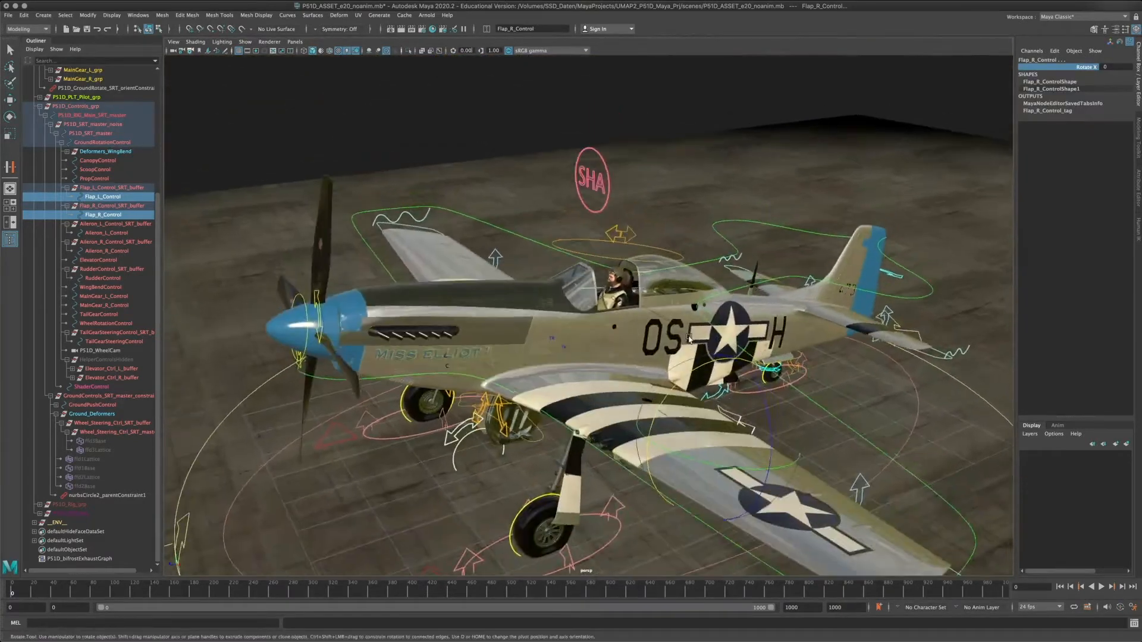
{"action": "left_click_drag", "start_coordinate": [702, 340], "coordinate": [583, 351], "text": "alt"}
{"action": "mouse_move", "coordinate": [583, 351]}
{"action": "right_mouse_down", "text": "alt"}
{"action": "mouse_move", "coordinate": [631, 342]}
{"action": "mouse_move", "coordinate": [592, 340]}
{"action": "right_mouse_up", "text": "alt"}
{"action": "left_click_drag", "start_coordinate": [591, 340], "coordinate": [485, 373], "text": "alt"}
{"action": "right_click_drag", "start_coordinate": [485, 372], "coordinate": [607, 360], "text": "alt"}
{"action": "left_click_drag", "start_coordinate": [607, 360], "coordinate": [615, 321], "text": "alt"}
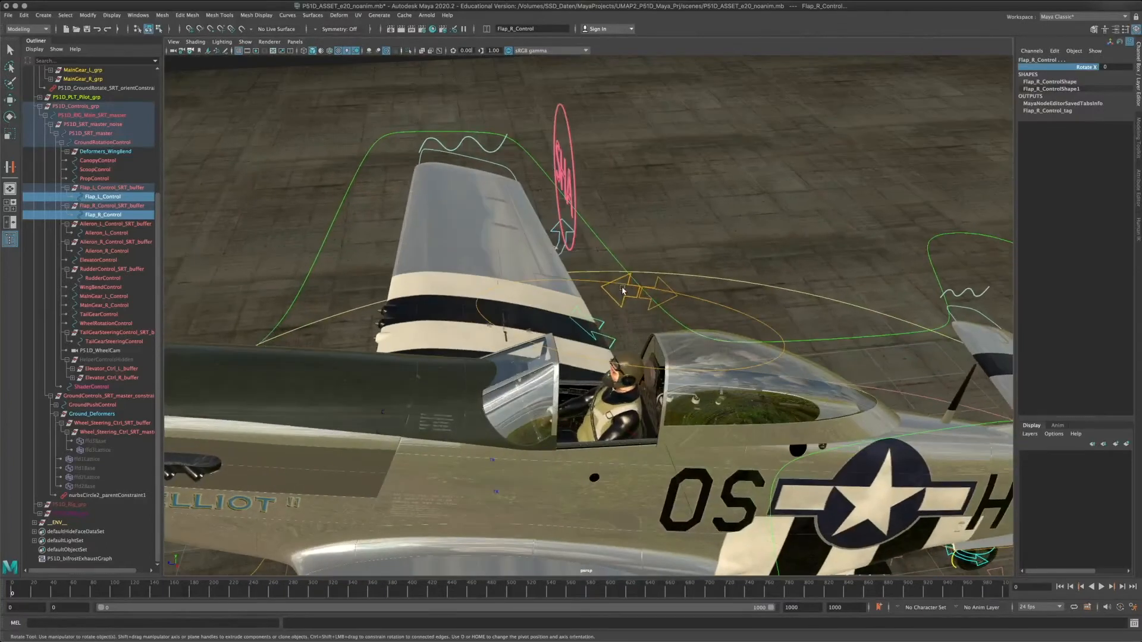
{"action": "left_click", "coordinate": [621, 282]}
{"action": "left_click_drag", "start_coordinate": [622, 282], "coordinate": [611, 316], "text": "alt"}
{"action": "key", "text": "w"}
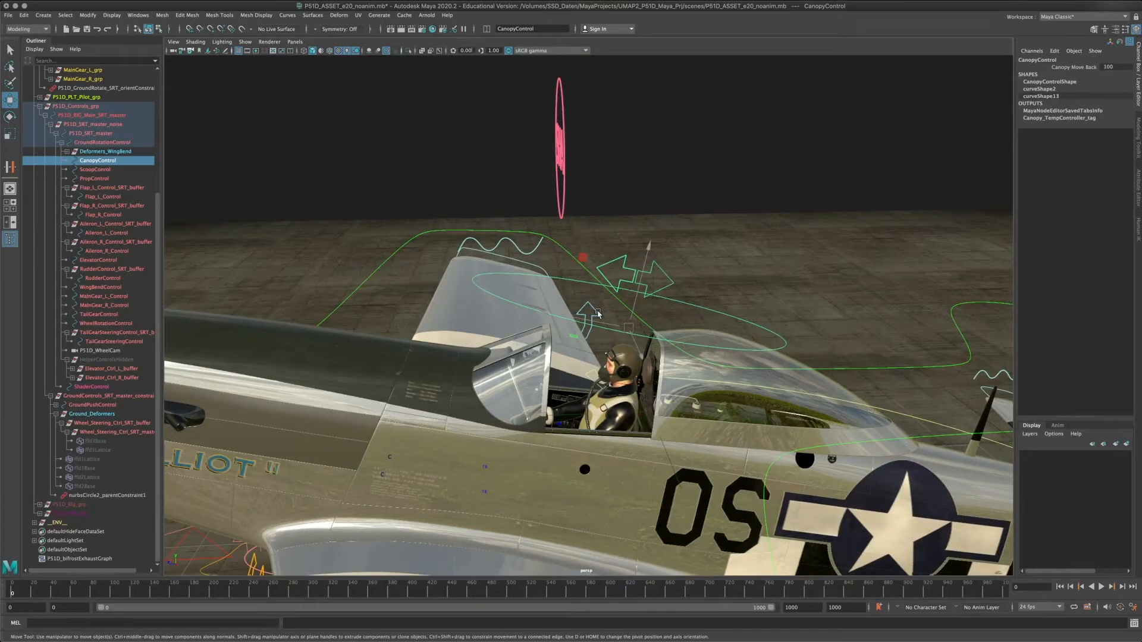
{"action": "left_click_drag", "start_coordinate": [598, 314], "coordinate": [649, 342], "text": "alt"}
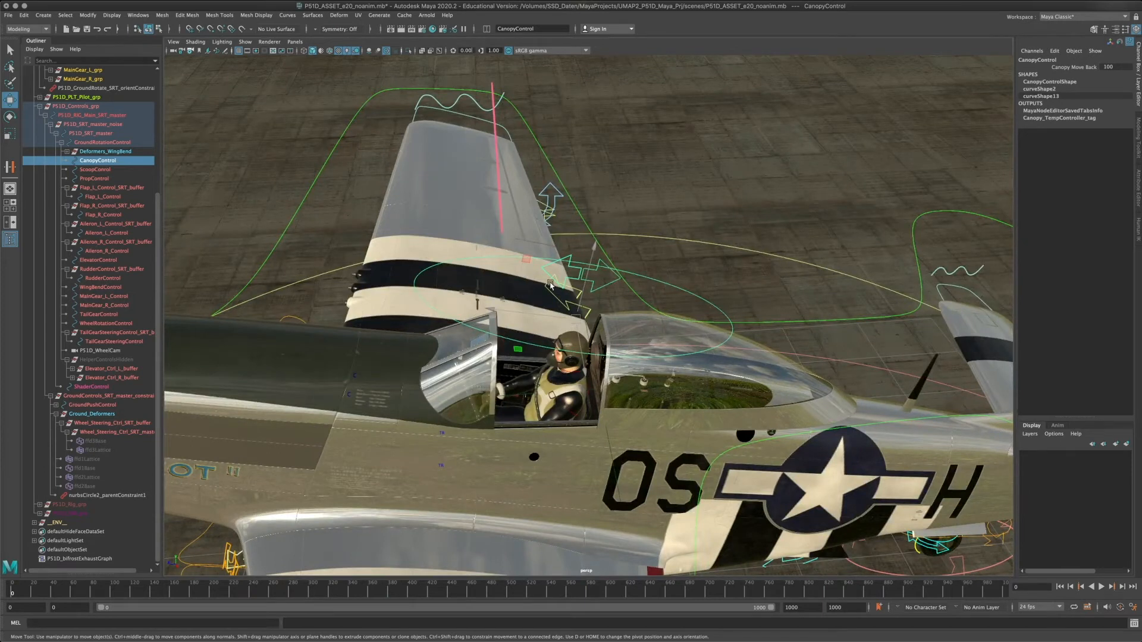
{"action": "left_click_drag", "start_coordinate": [667, 295], "coordinate": [662, 272], "text": "alt"}
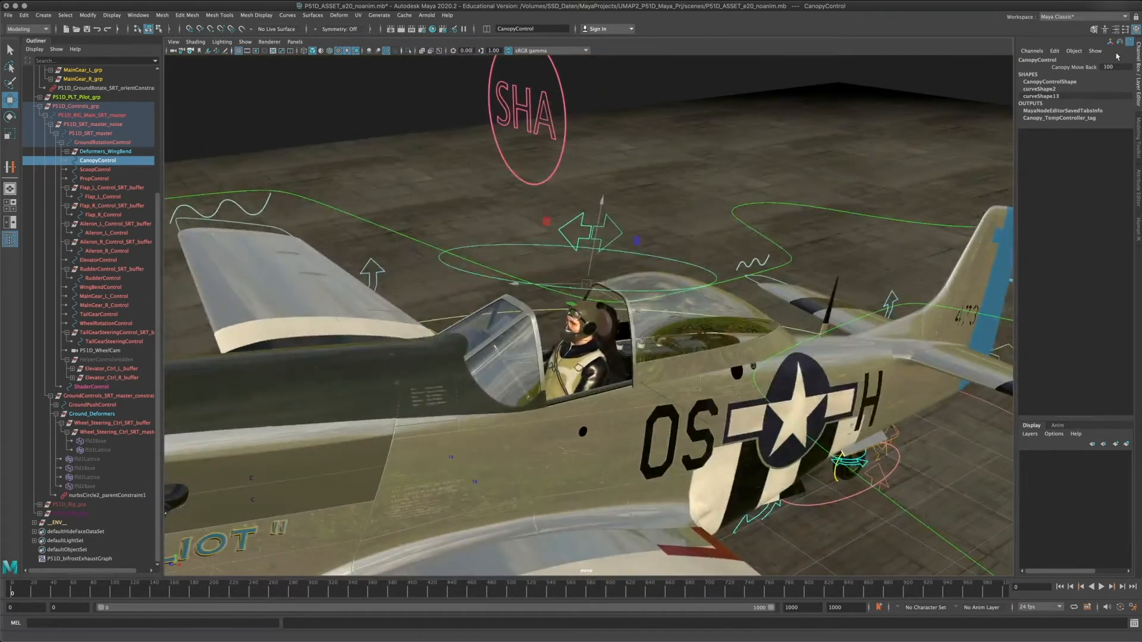
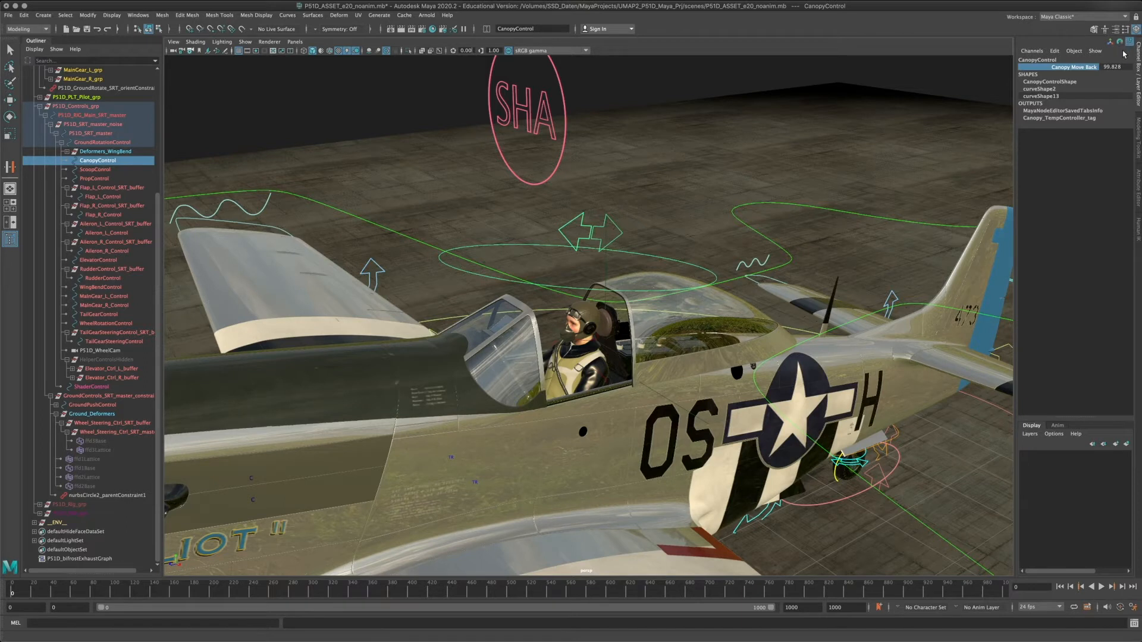
{"action": "middle_click_drag", "start_coordinate": [888, 147], "coordinate": [421, 179]}
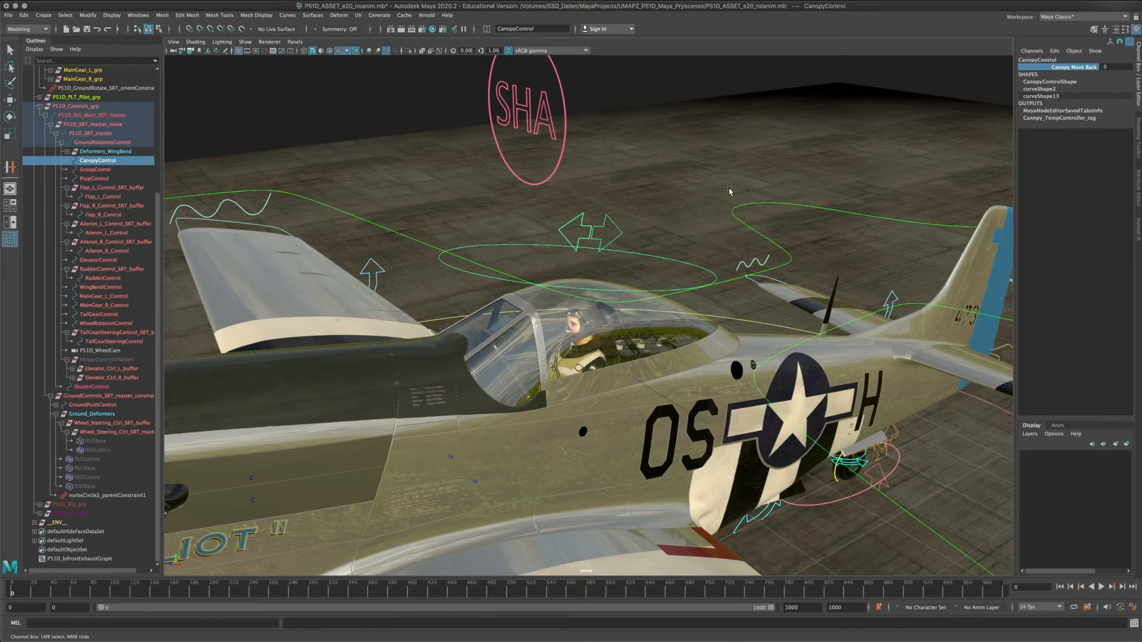
- Slide the canopy slightly open to a Canopy Move Back of about 10 and examine the gap at the windshield frame
{"action": "left_click_drag", "start_coordinate": [730, 191], "coordinate": [571, 193], "text": "alt"}
{"action": "middle_click_drag", "start_coordinate": [571, 194], "coordinate": [566, 156], "text": "alt"}
{"action": "left_click_drag", "start_coordinate": [567, 156], "coordinate": [579, 160], "text": "alt"}
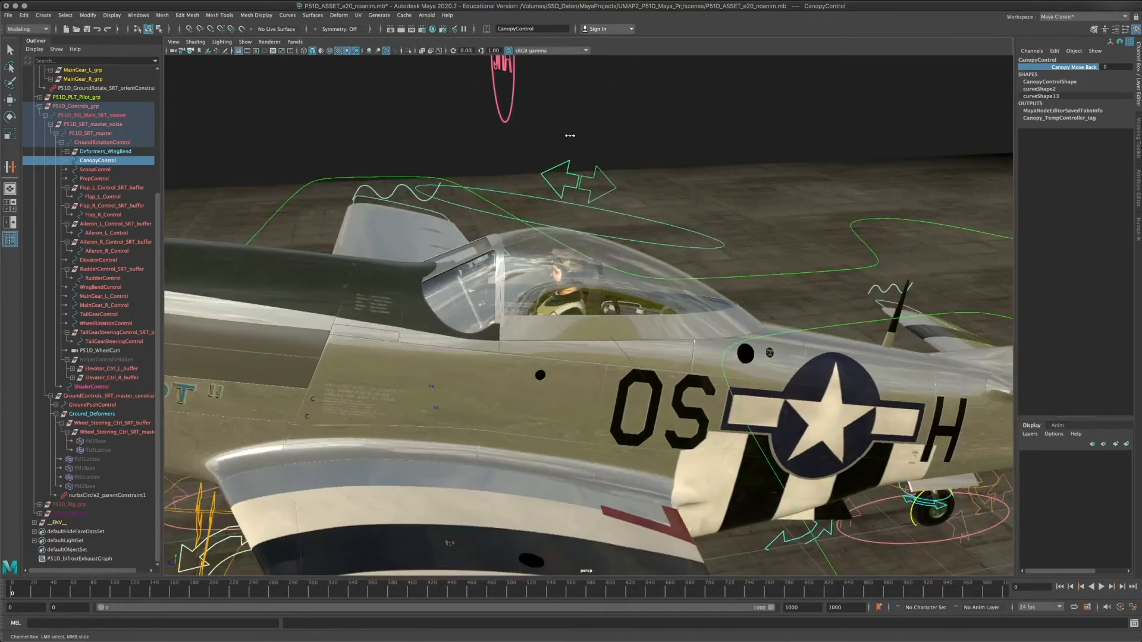
{"action": "middle_click_drag", "start_coordinate": [667, 135], "coordinate": [711, 137]}
{"action": "left_click_drag", "start_coordinate": [512, 253], "coordinate": [540, 313], "text": "alt"}
{"action": "right_click_drag", "start_coordinate": [540, 314], "coordinate": [738, 249], "text": "alt"}
{"action": "left_click_drag", "start_coordinate": [738, 250], "coordinate": [751, 243], "text": "alt"}
{"action": "right_click_drag", "start_coordinate": [751, 243], "coordinate": [506, 221], "text": "alt"}
{"action": "left_click_drag", "start_coordinate": [505, 220], "coordinate": [444, 186], "text": "alt"}
{"action": "mouse_move", "coordinate": [444, 186]}
{"action": "middle_mouse_down"}
{"action": "mouse_move", "coordinate": [732, 147]}
{"action": "mouse_move", "coordinate": [432, 178]}
{"action": "middle_mouse_up"}
{"action": "left_click_drag", "start_coordinate": [791, 315], "coordinate": [597, 244], "text": "alt"}
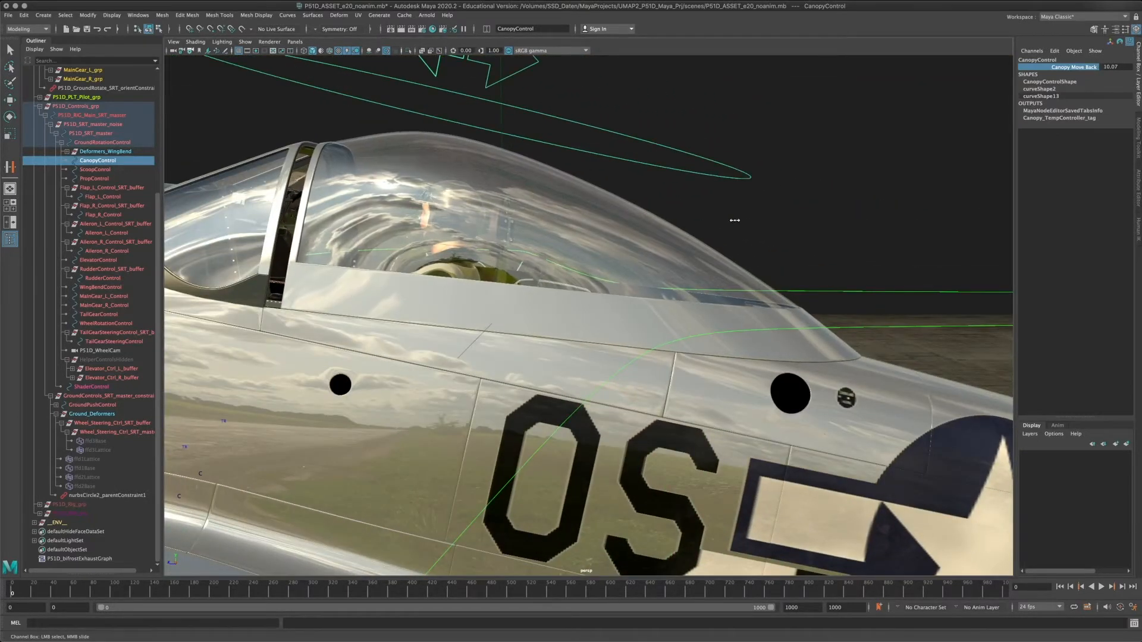
- Slide the canopy fully open to a Canopy Move Back of 100 and examine how its rear sits on the fuselage
{"action": "middle_click_drag", "start_coordinate": [735, 220], "coordinate": [994, 254]}
{"action": "left_click_drag", "start_coordinate": [995, 254], "coordinate": [712, 354], "text": "alt"}
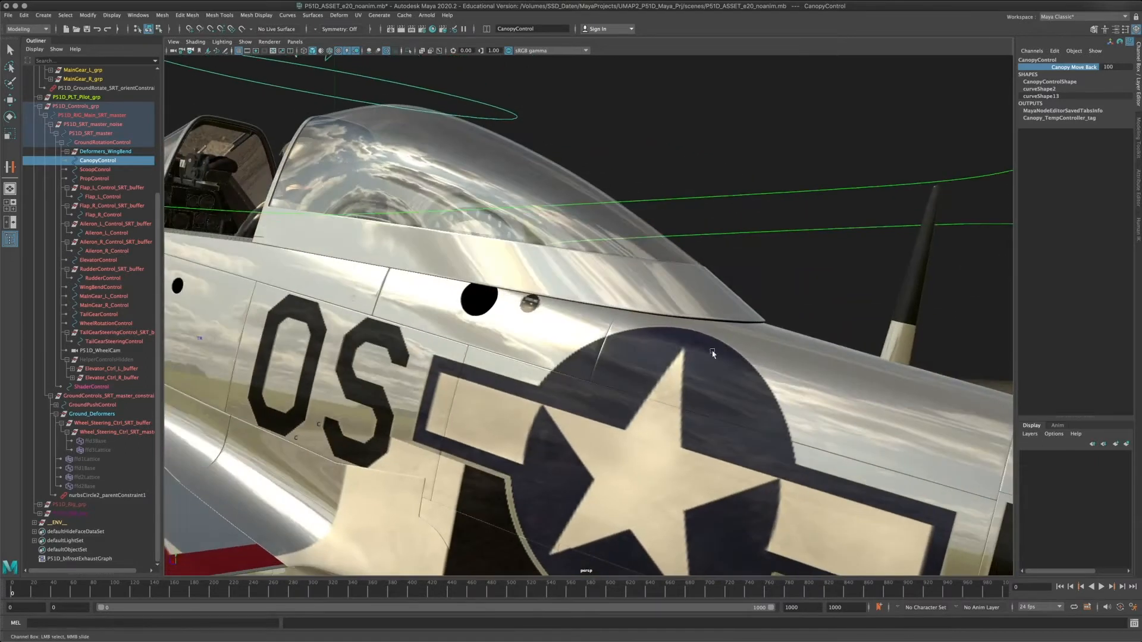
{"action": "middle_click_drag", "start_coordinate": [576, 258], "coordinate": [685, 286], "text": "alt"}
{"action": "right_click_drag", "start_coordinate": [685, 286], "coordinate": [571, 284], "text": "alt"}
{"action": "left_click_drag", "start_coordinate": [571, 285], "coordinate": [637, 342], "text": "alt"}
- Close the canopy over the pilot again by reducing Canopy Move Back to 0
{"action": "middle_click_drag", "start_coordinate": [762, 125], "coordinate": [829, 156]}
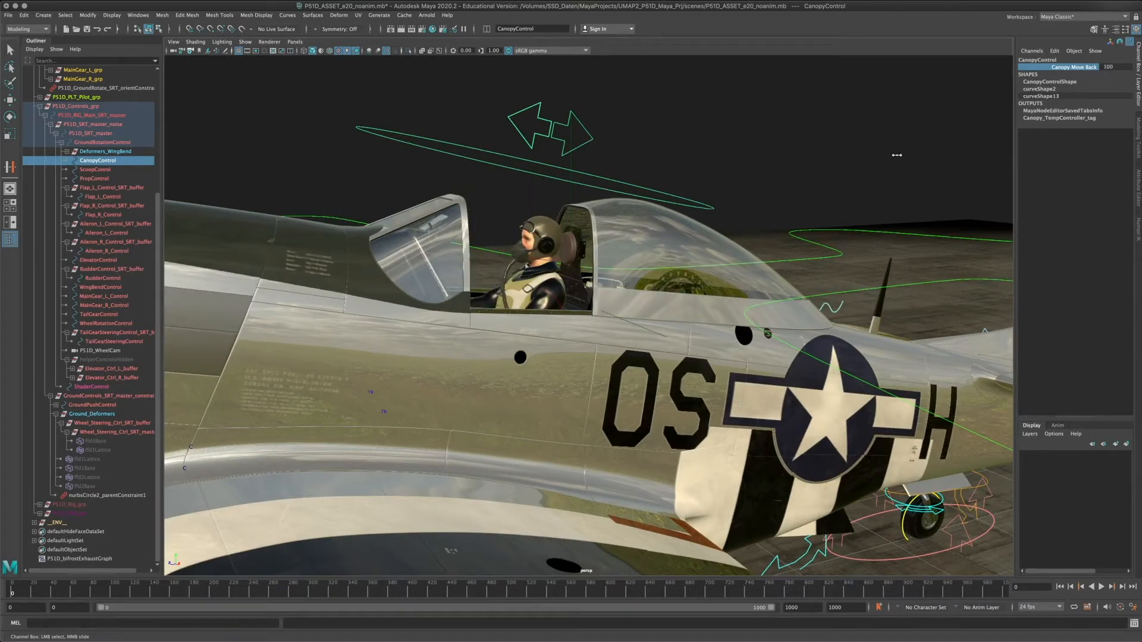
{"action": "middle_click_drag", "start_coordinate": [695, 163], "coordinate": [404, 187]}
{"action": "middle_click_drag", "start_coordinate": [553, 185], "coordinate": [445, 220]}
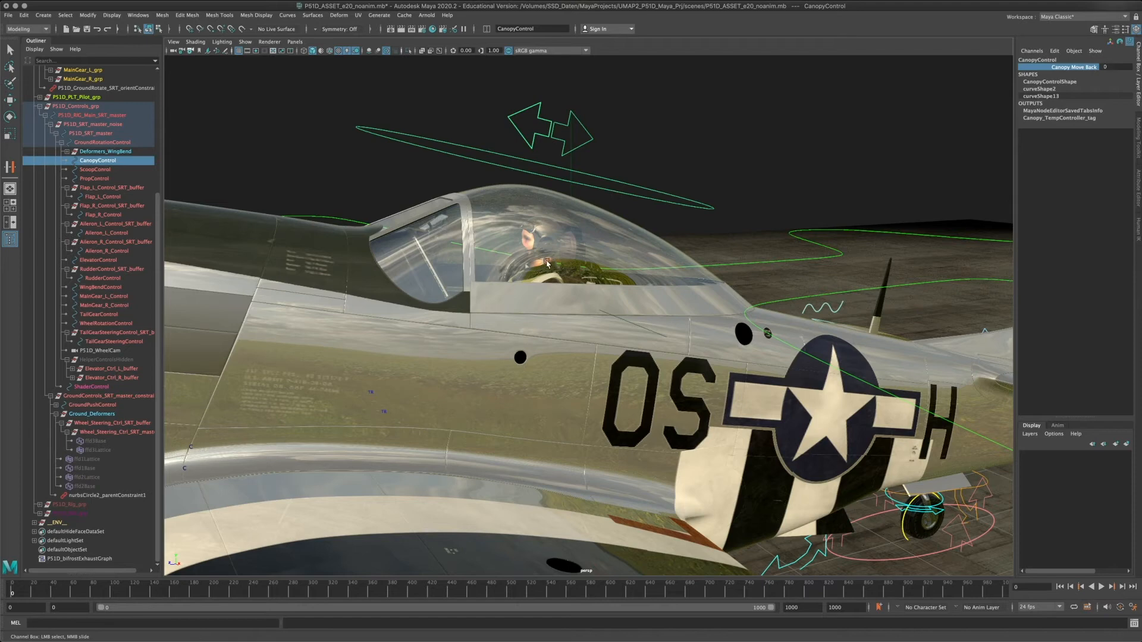
- View the cockpit from the opposite side and sweep Canopy Move Back repeatedly between 0 and 100, ending at 0
{"action": "left_click_drag", "start_coordinate": [547, 263], "coordinate": [427, 317], "text": "alt"}
{"action": "left_click_drag", "start_coordinate": [533, 335], "coordinate": [464, 154], "text": "alt"}
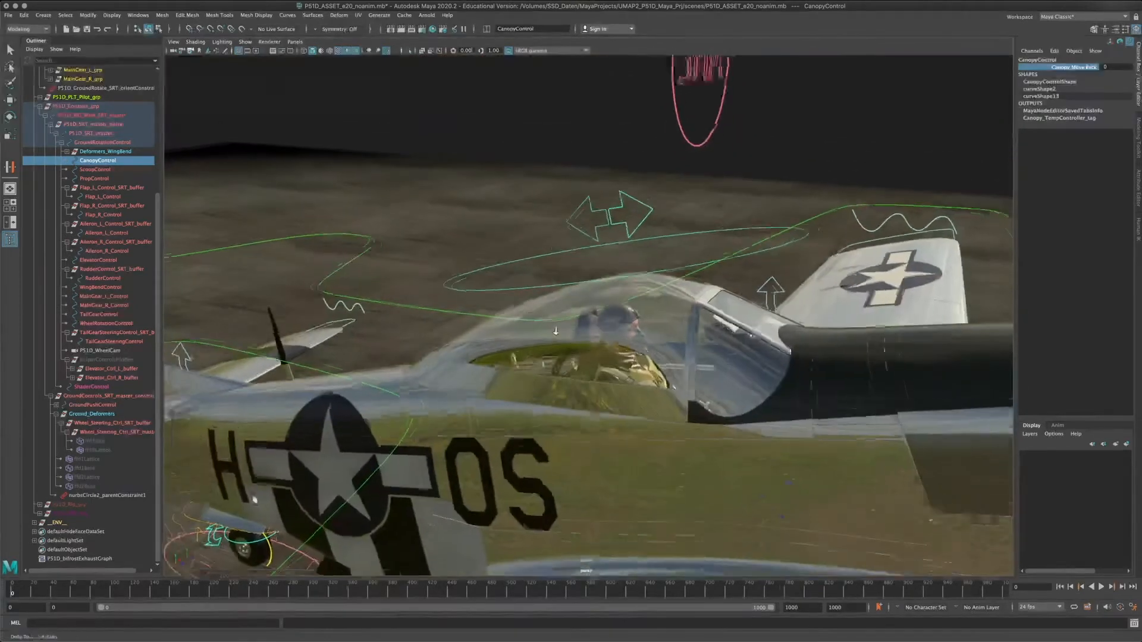
{"action": "middle_click_drag", "start_coordinate": [455, 134], "coordinate": [718, 140]}
{"action": "middle_click_drag", "start_coordinate": [808, 144], "coordinate": [511, 135]}
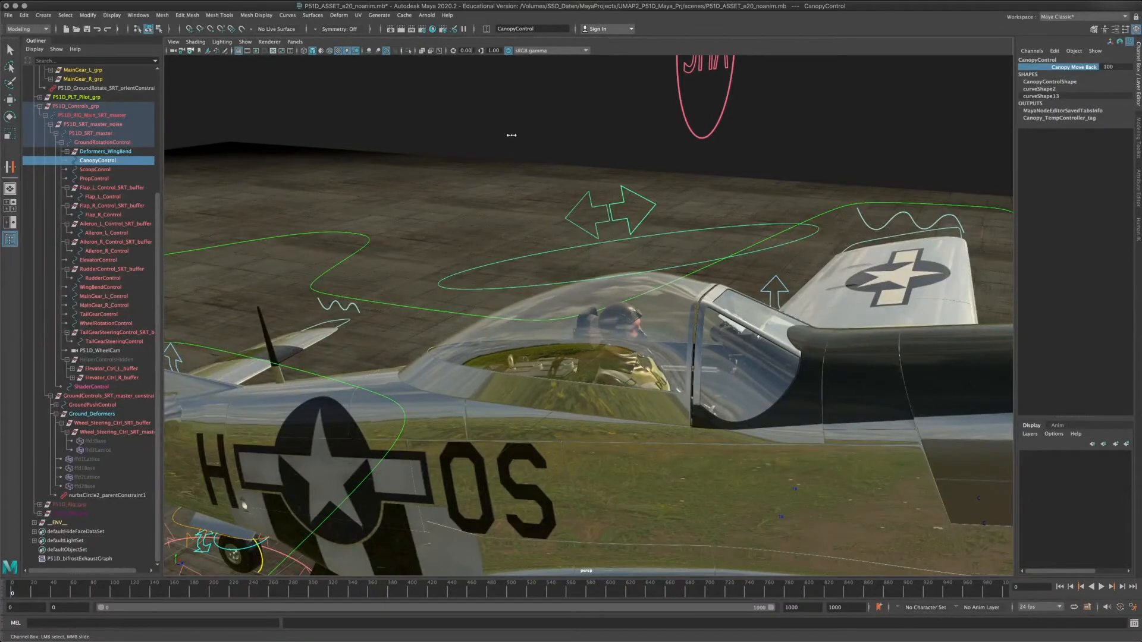
{"action": "middle_click_drag", "start_coordinate": [369, 119], "coordinate": [853, 128]}
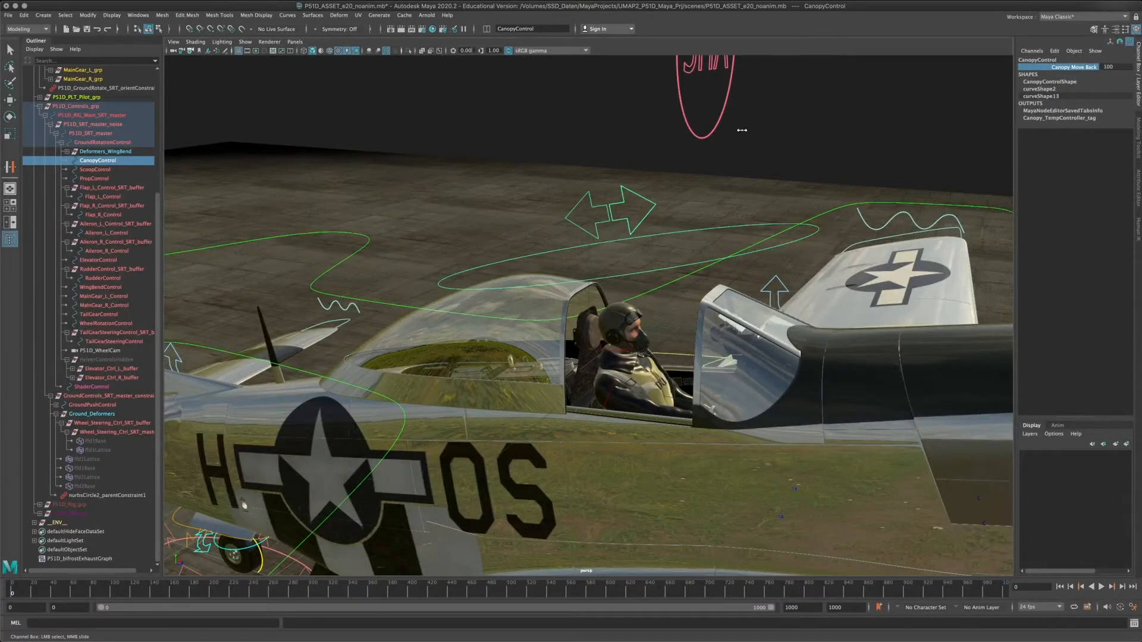
{"action": "middle_click_drag", "start_coordinate": [742, 130], "coordinate": [418, 129]}
{"action": "left_click_drag", "start_coordinate": [522, 232], "coordinate": [716, 372], "text": "alt"}
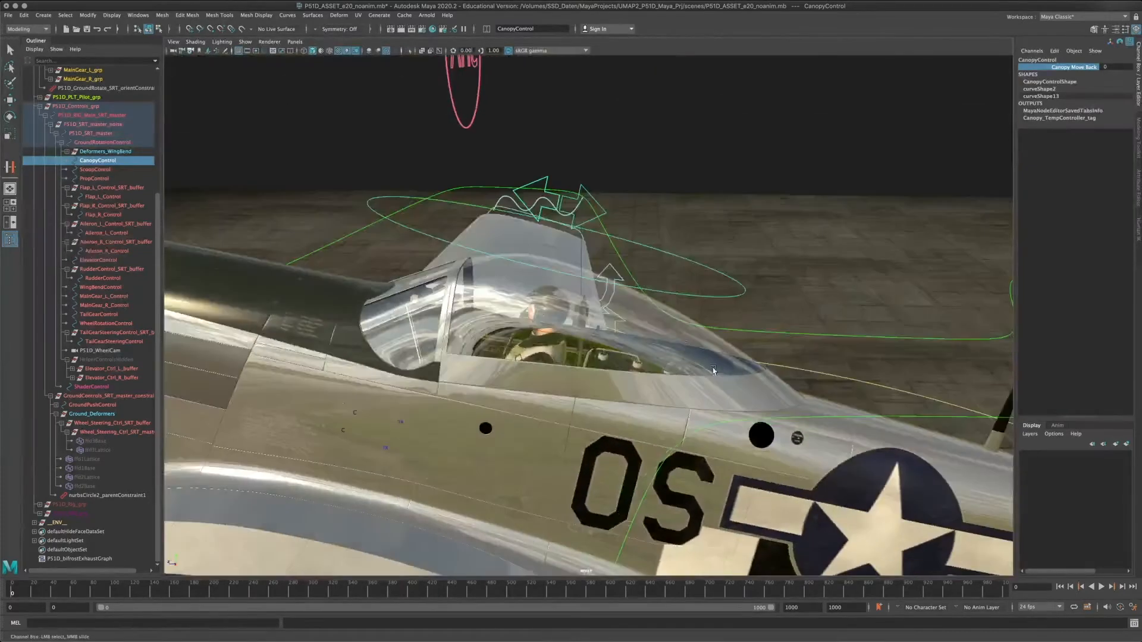
- Rotate the aircraft with the ground rotation control until its tail wheel is raised off the ground, then clear the selection
{"action": "right_click_drag", "start_coordinate": [716, 373], "coordinate": [555, 359], "text": "alt"}
{"action": "middle_click_drag", "start_coordinate": [555, 359], "coordinate": [601, 290], "text": "alt"}
{"action": "mouse_move", "coordinate": [601, 290]}
{"action": "left_mouse_down", "text": "alt"}
{"action": "mouse_move", "coordinate": [529, 318]}
{"action": "mouse_move", "coordinate": [601, 313]}
{"action": "left_mouse_up", "text": "alt"}
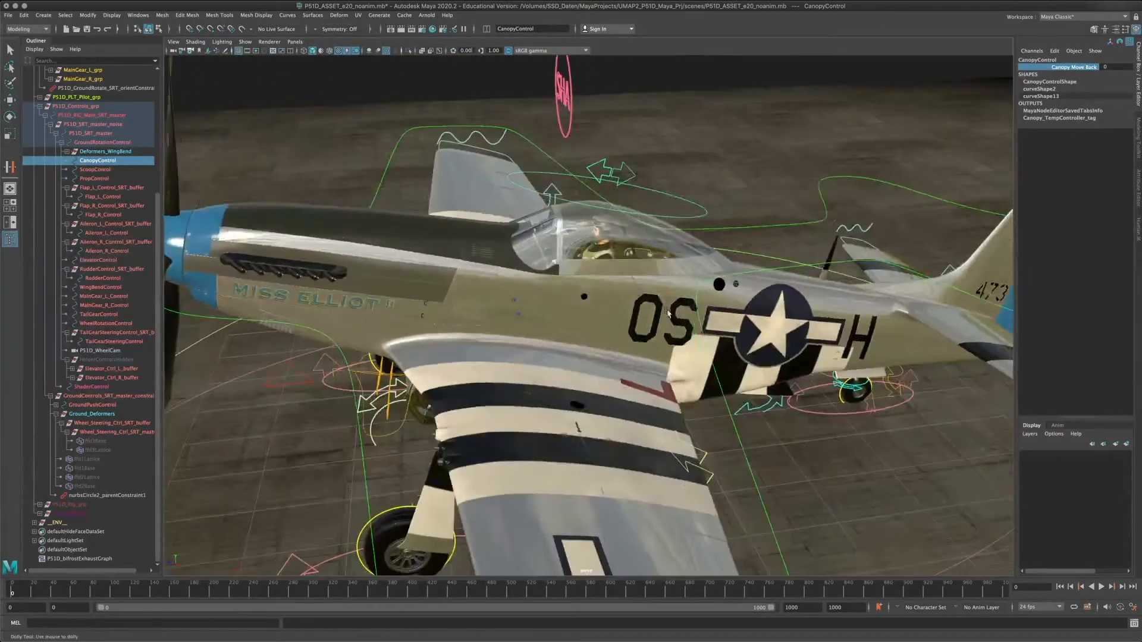
{"action": "right_click_drag", "start_coordinate": [601, 312], "coordinate": [501, 292], "text": "alt"}
{"action": "left_click_drag", "start_coordinate": [501, 291], "coordinate": [588, 341], "text": "alt"}
{"action": "right_click_drag", "start_coordinate": [588, 341], "coordinate": [526, 348], "text": "alt"}
{"action": "left_click_drag", "start_coordinate": [527, 348], "coordinate": [572, 356], "text": "alt"}
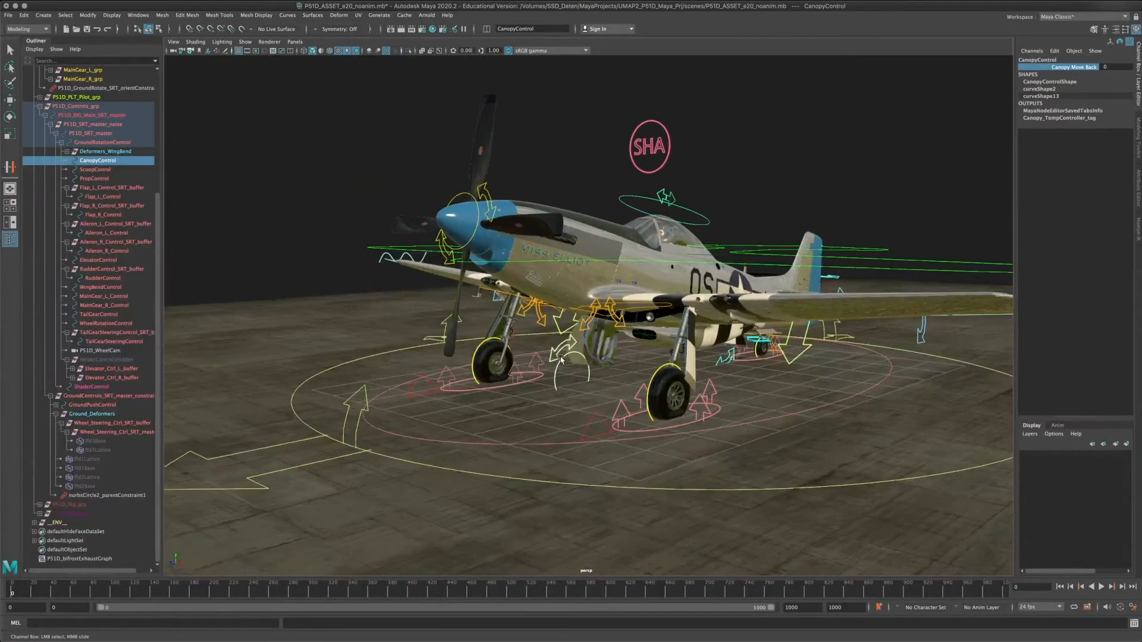
{"action": "left_click", "coordinate": [566, 350]}
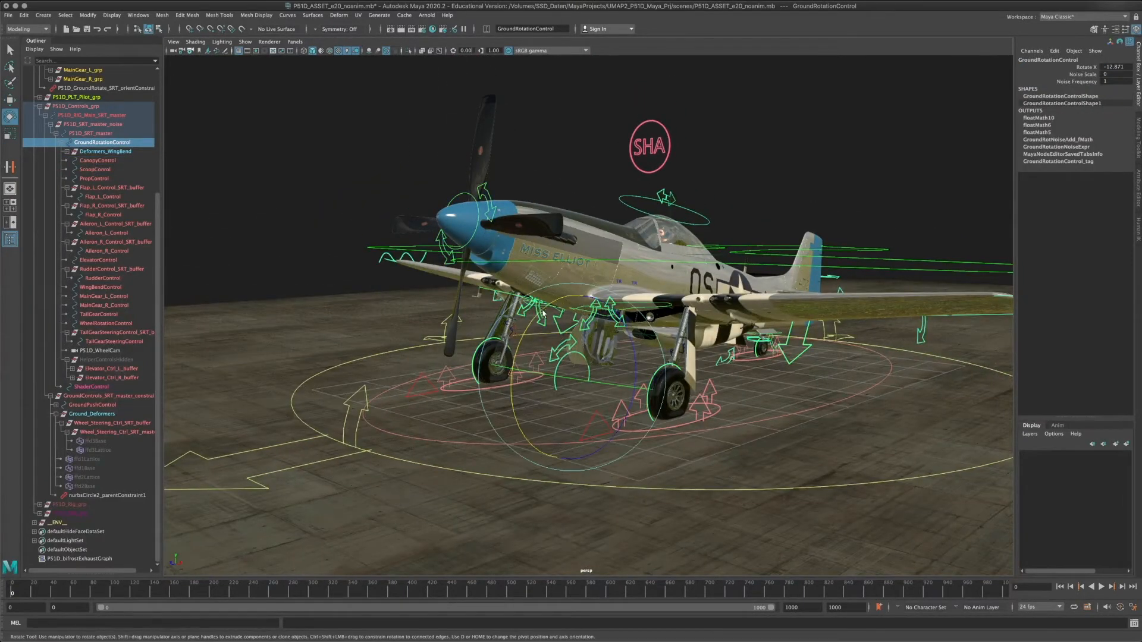
{"action": "left_click_drag", "start_coordinate": [542, 312], "coordinate": [494, 388]}
{"action": "left_click", "coordinate": [335, 227]}
- Select the tail gear control and examine the raised tail and the aircraft's stance from the front and side
{"action": "left_click_drag", "start_coordinate": [335, 226], "coordinate": [687, 348], "text": "alt"}
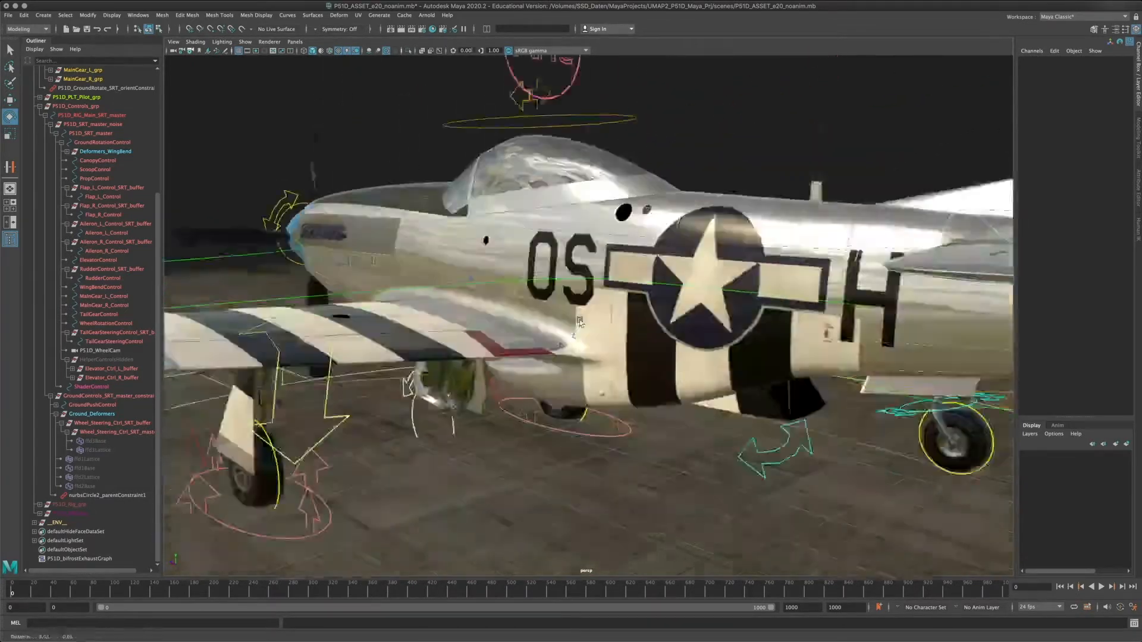
{"action": "left_click_drag", "start_coordinate": [580, 322], "coordinate": [755, 394], "text": "alt"}
{"action": "right_click_drag", "start_coordinate": [754, 394], "coordinate": [733, 381], "text": "alt"}
{"action": "left_click", "coordinate": [733, 381]}
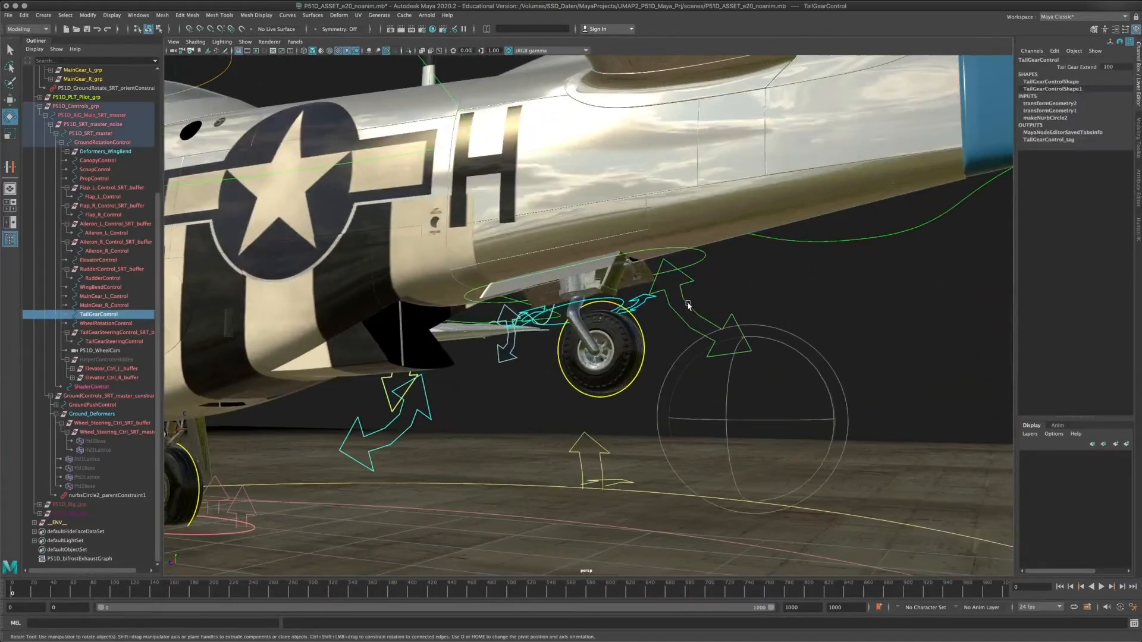
{"action": "left_click_drag", "start_coordinate": [732, 381], "coordinate": [697, 331], "text": "alt"}
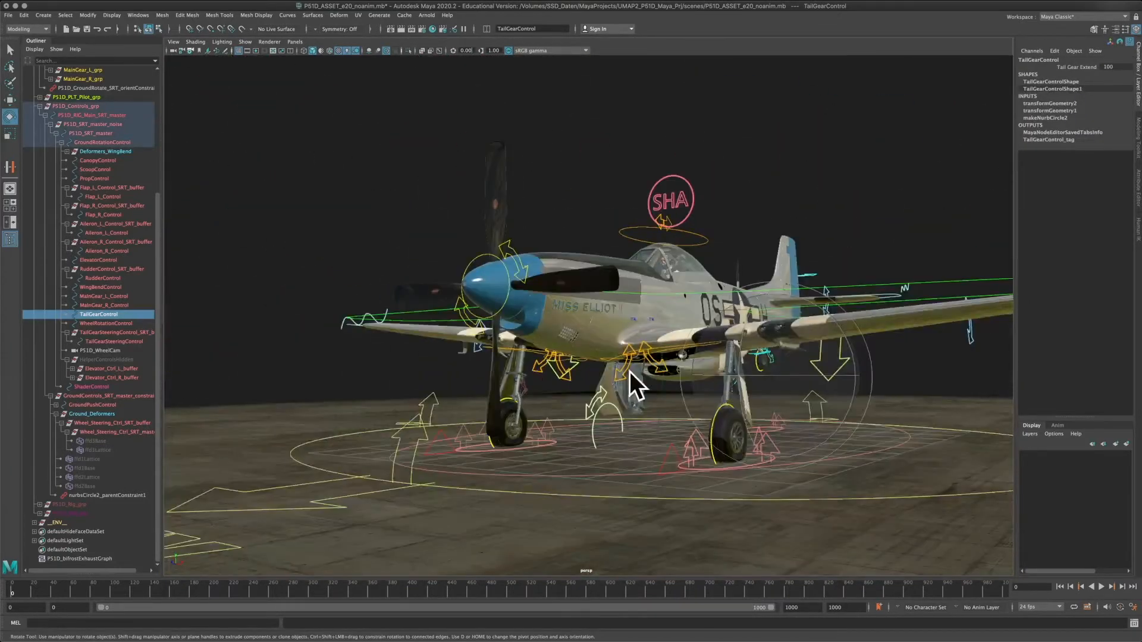
{"action": "left_click_drag", "start_coordinate": [855, 355], "coordinate": [624, 388], "text": "alt"}
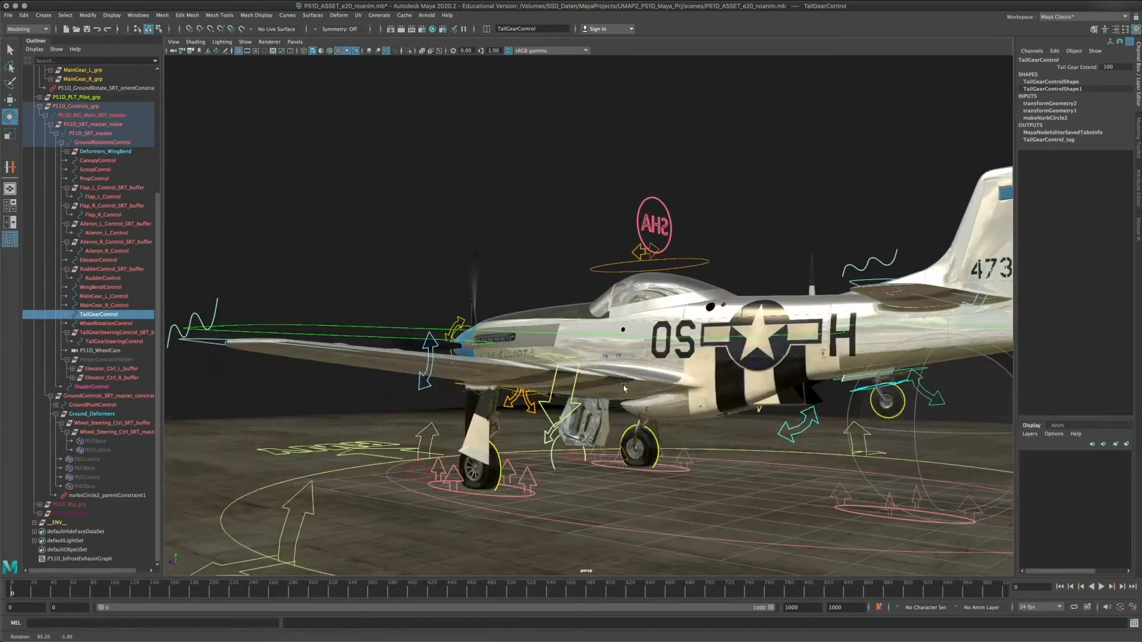
{"action": "left_click_drag", "start_coordinate": [850, 351], "coordinate": [689, 356], "text": "alt"}
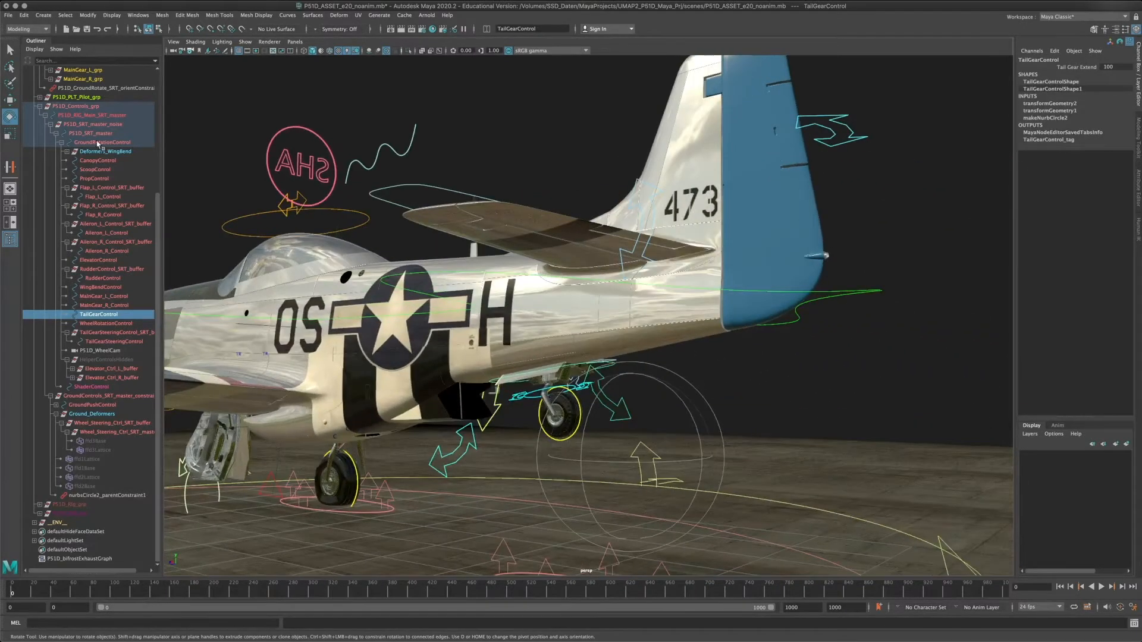
- Collapse the controls group and the P51D_Asset hierarchy in the Outliner, and reselect the tail gear control
{"action": "left_click", "coordinate": [40, 107]}
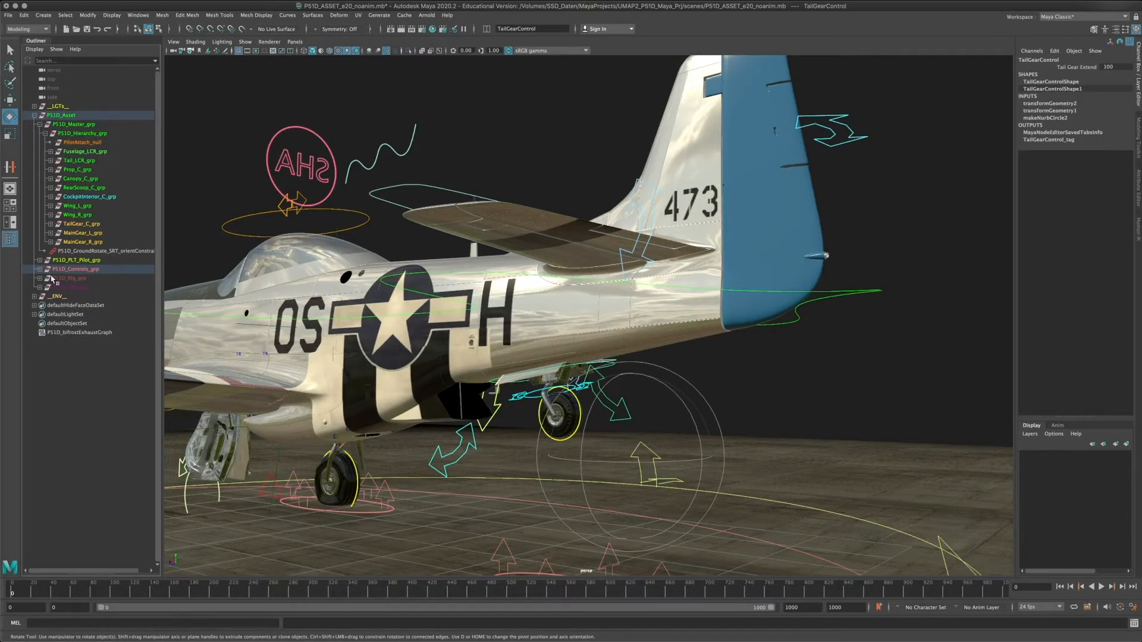
{"action": "left_click", "coordinate": [35, 115]}
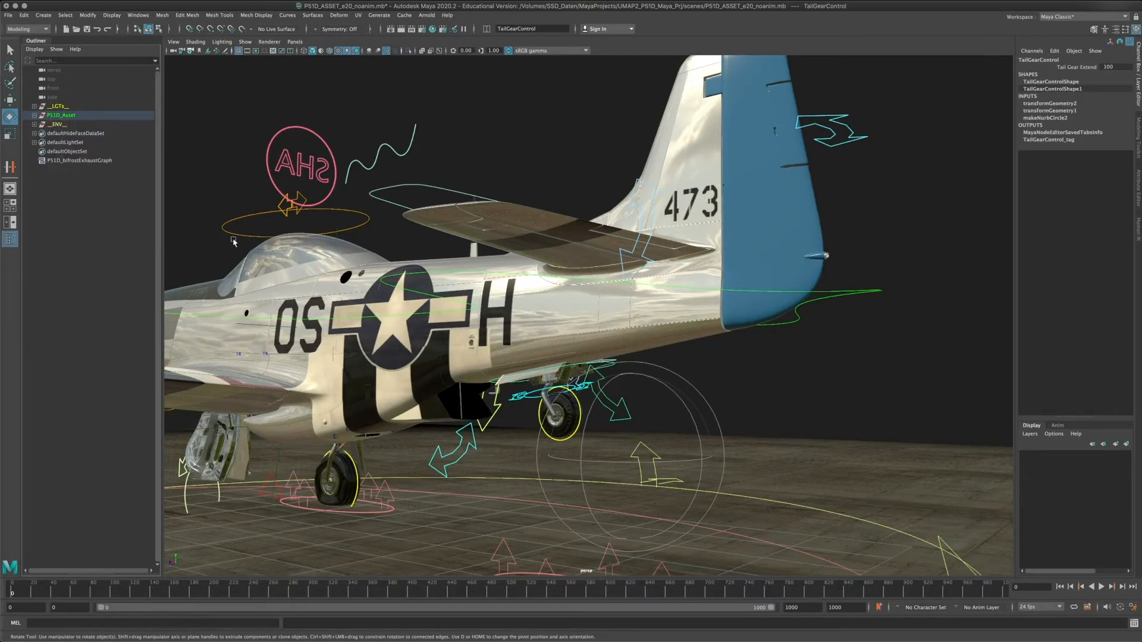
{"action": "left_click", "coordinate": [780, 377]}
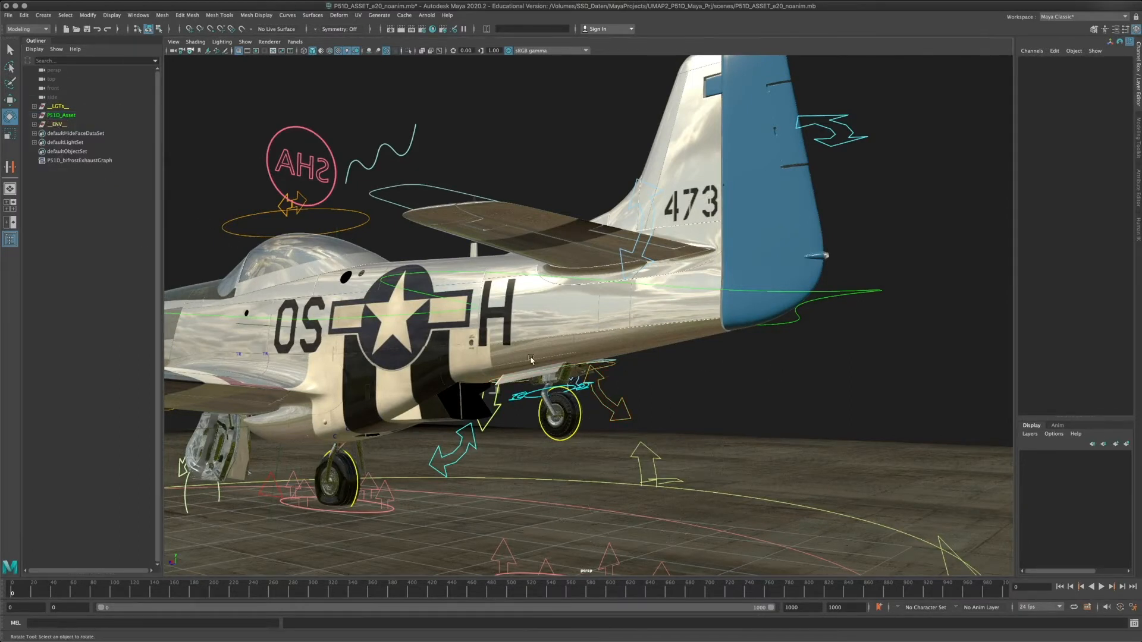
{"action": "left_click", "coordinate": [605, 395]}
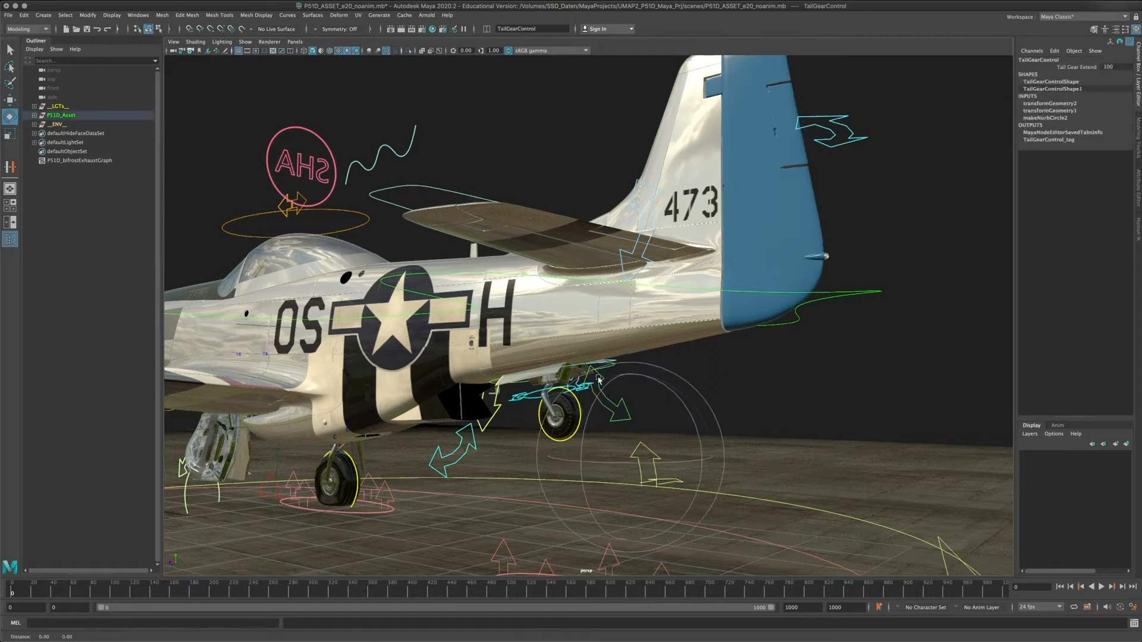
- Examine the extended tail wheel, its doors and the surrounding control curves from several angles
{"action": "left_click_drag", "start_coordinate": [605, 395], "coordinate": [740, 314], "text": "alt"}
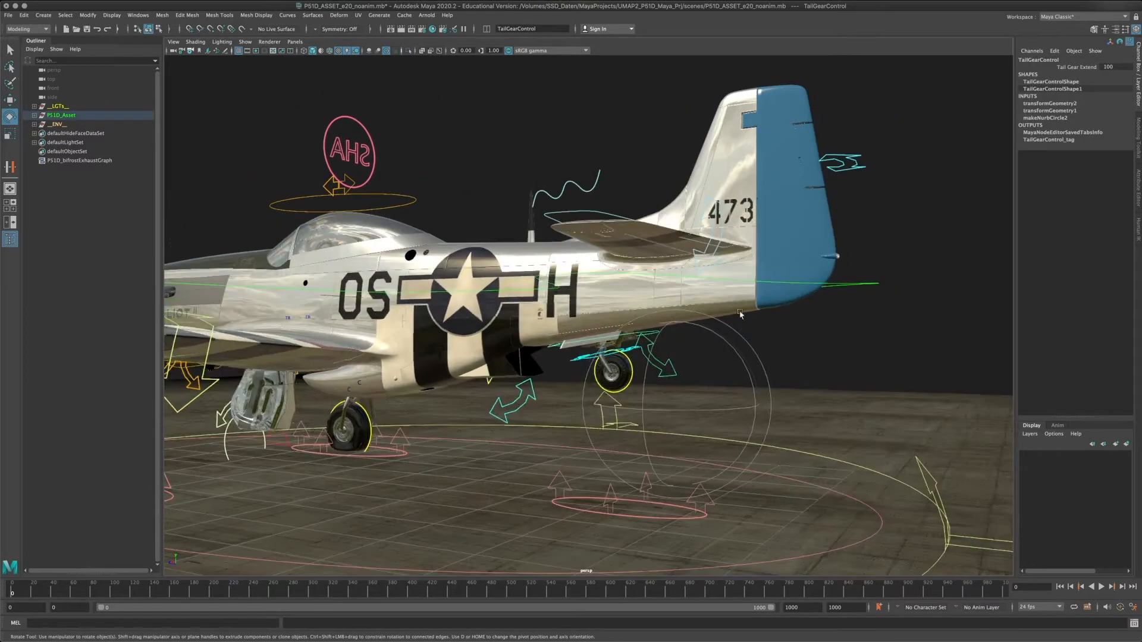
{"action": "left_click_drag", "start_coordinate": [589, 290], "coordinate": [367, 288], "text": "alt"}
{"action": "left_click_drag", "start_coordinate": [558, 314], "coordinate": [405, 224], "text": "alt"}
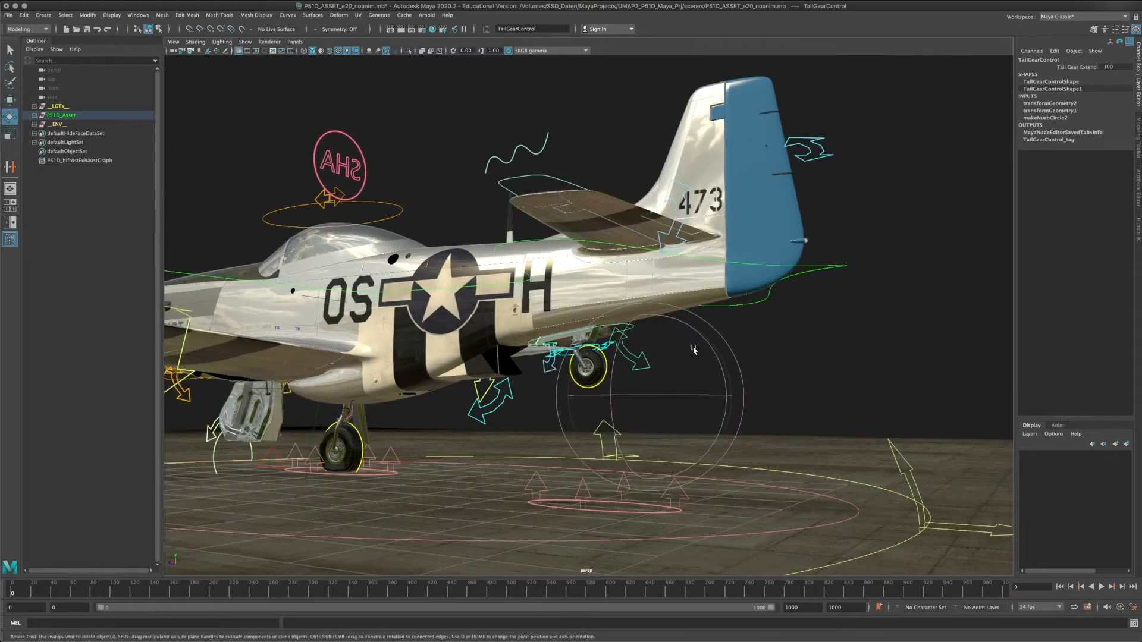
{"action": "middle_click_drag", "start_coordinate": [694, 350], "coordinate": [701, 309], "text": "alt"}
{"action": "right_click_drag", "start_coordinate": [701, 309], "coordinate": [795, 329], "text": "alt"}
{"action": "middle_click_drag", "start_coordinate": [795, 329], "coordinate": [750, 349], "text": "alt"}
{"action": "left_click_drag", "start_coordinate": [750, 350], "coordinate": [824, 381], "text": "alt"}
{"action": "middle_click_drag", "start_coordinate": [824, 381], "coordinate": [745, 316], "text": "alt"}
{"action": "key", "text": "f"}
{"action": "right_click_drag", "start_coordinate": [744, 316], "coordinate": [556, 298], "text": "alt"}
{"action": "left_click_drag", "start_coordinate": [556, 298], "coordinate": [512, 295], "text": "alt"}
{"action": "right_click_drag", "start_coordinate": [513, 295], "coordinate": [477, 291], "text": "alt"}
{"action": "left_click_drag", "start_coordinate": [476, 292], "coordinate": [634, 263], "text": "alt"}
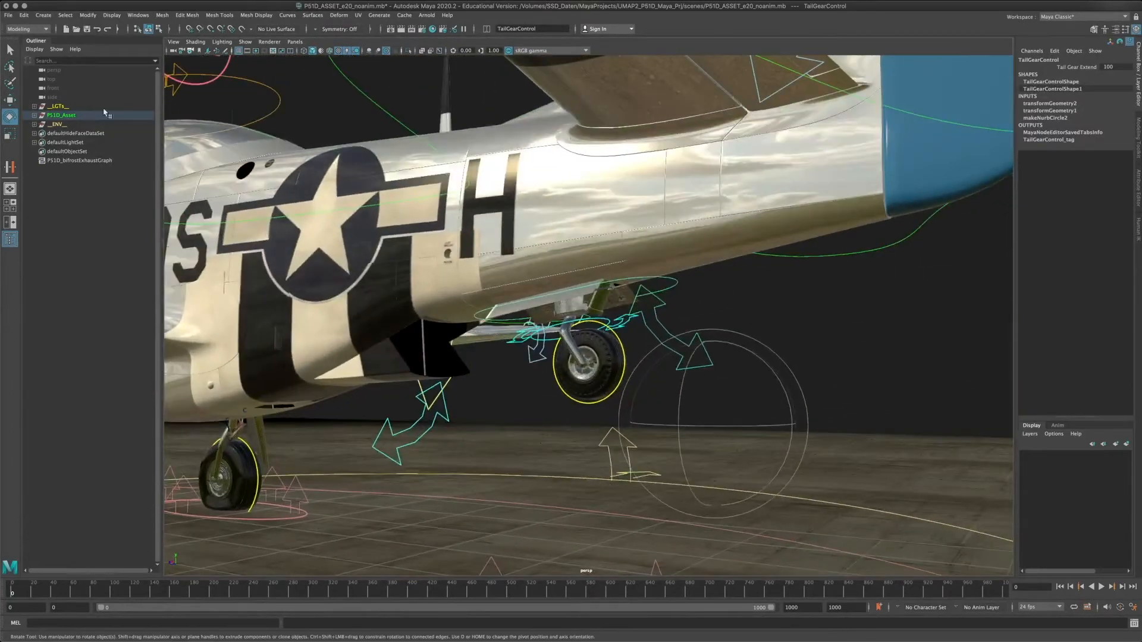
{"action": "middle_click_drag", "start_coordinate": [715, 289], "coordinate": [694, 252], "text": "alt"}
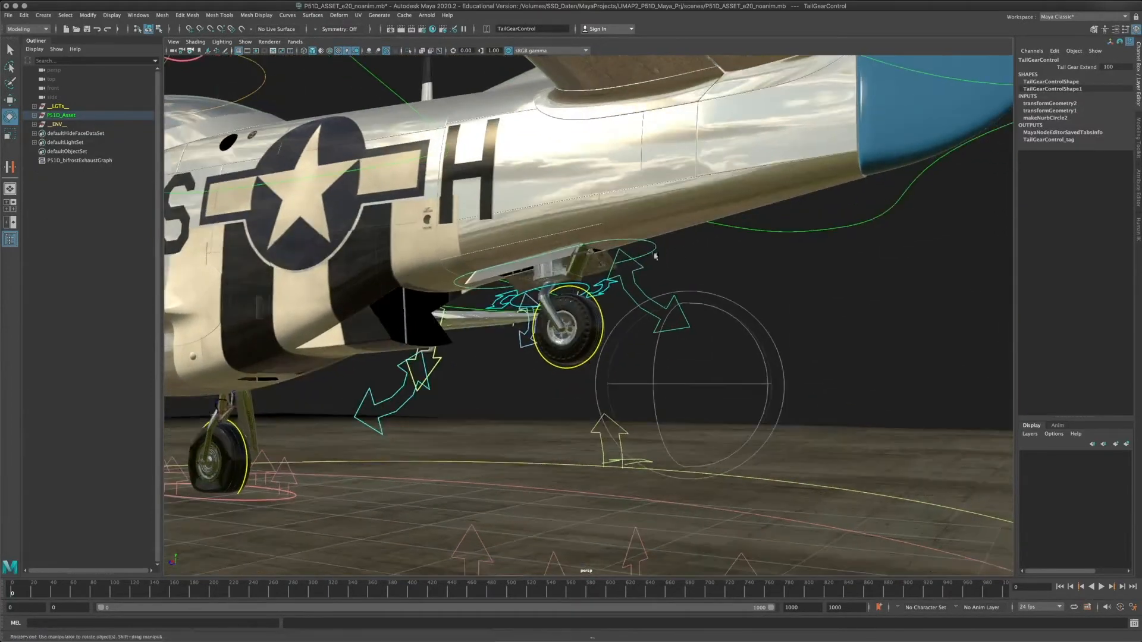
{"action": "left_click_drag", "start_coordinate": [694, 252], "coordinate": [503, 273], "text": "alt"}
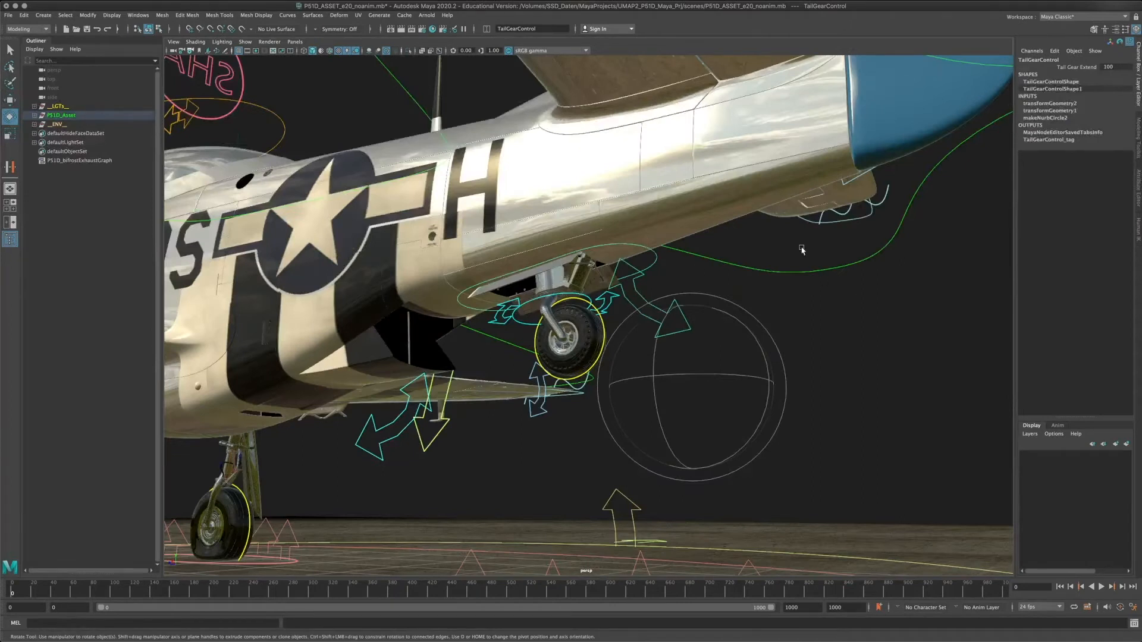
{"action": "left_click_drag", "start_coordinate": [802, 250], "coordinate": [642, 274], "text": "alt"}
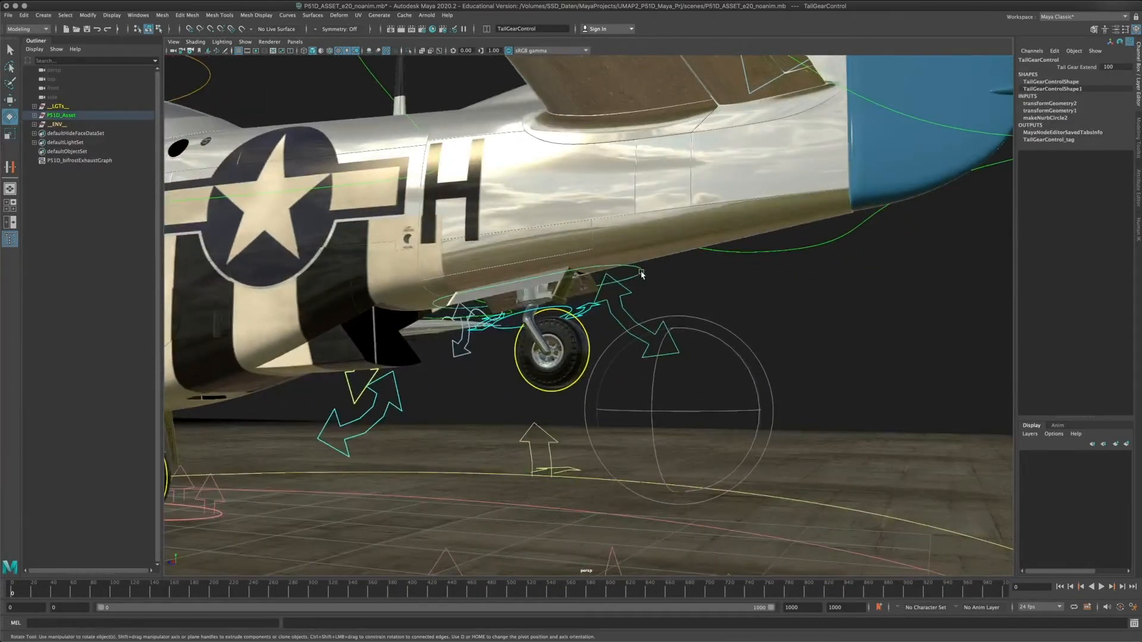
- Display the tail gear control's full attributes and bring the open tail wheel bay into close view from below
{"action": "middle_click_drag", "start_coordinate": [686, 328], "coordinate": [684, 335], "text": "alt"}
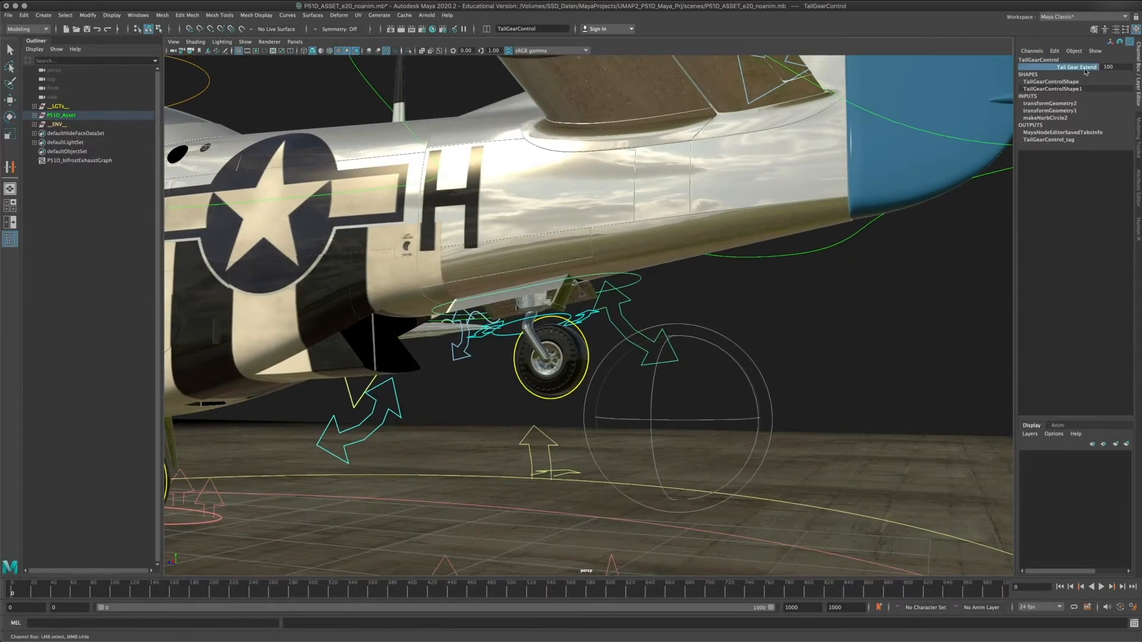
{"action": "left_click_drag", "start_coordinate": [705, 322], "coordinate": [689, 286], "text": "alt"}
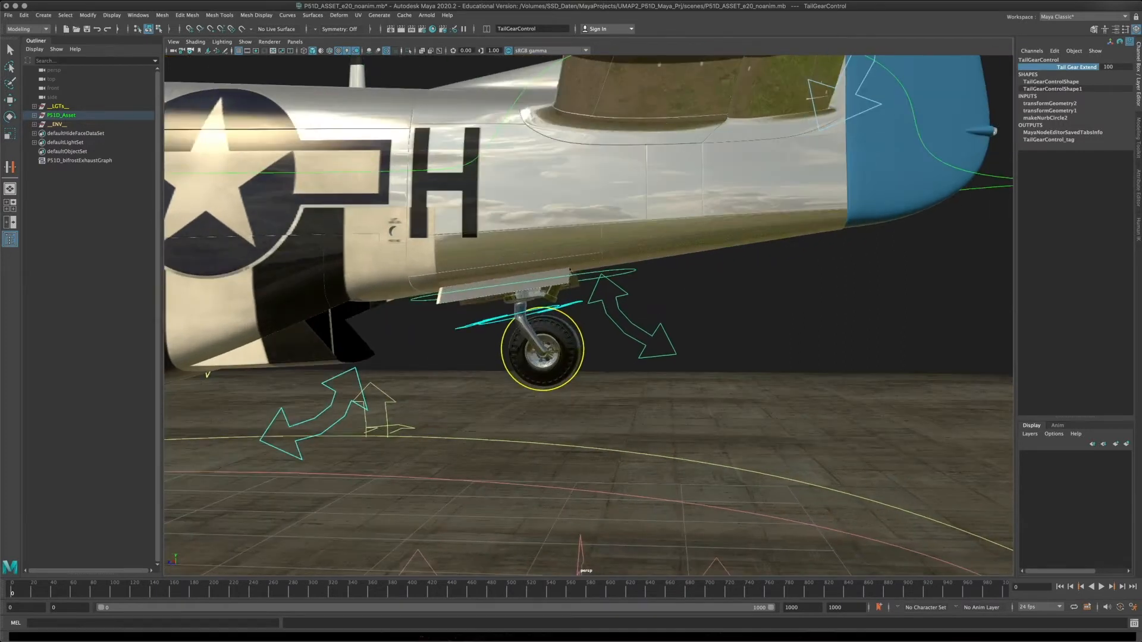
{"action": "left_click", "coordinate": [1118, 33]}
{"action": "key", "text": "e"}
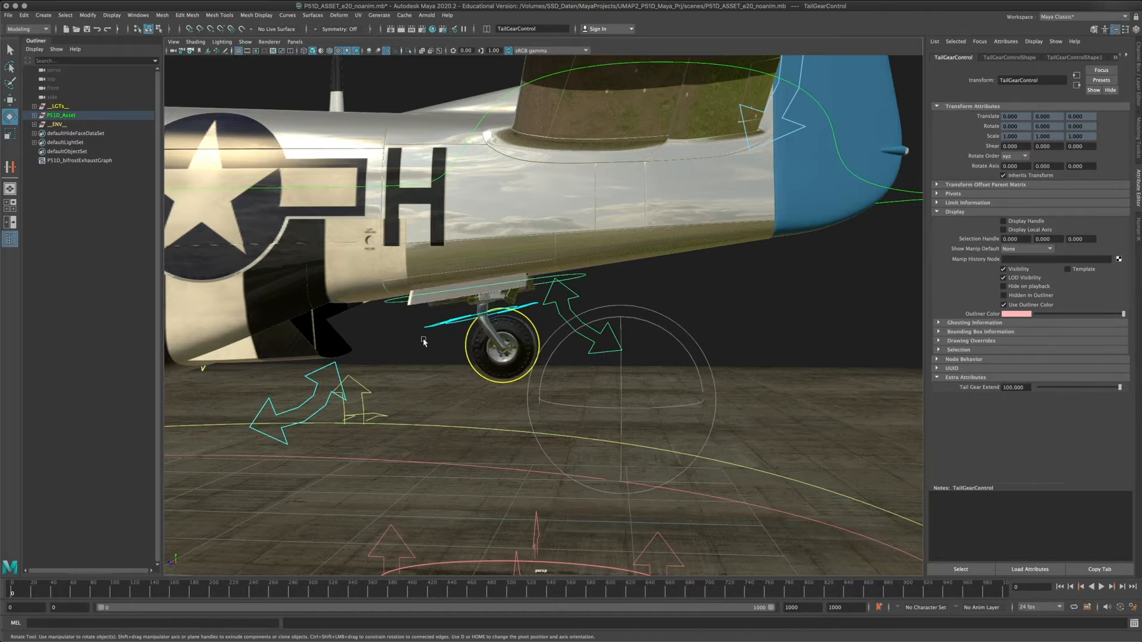
{"action": "left_click_drag", "start_coordinate": [424, 342], "coordinate": [437, 321], "text": "alt"}
{"action": "right_click_drag", "start_coordinate": [595, 417], "coordinate": [765, 467], "text": "alt"}
{"action": "left_click_drag", "start_coordinate": [765, 467], "coordinate": [571, 354], "text": "alt"}
{"action": "right_click_drag", "start_coordinate": [571, 355], "coordinate": [672, 381], "text": "alt"}
{"action": "left_click_drag", "start_coordinate": [672, 381], "coordinate": [592, 376], "text": "alt"}
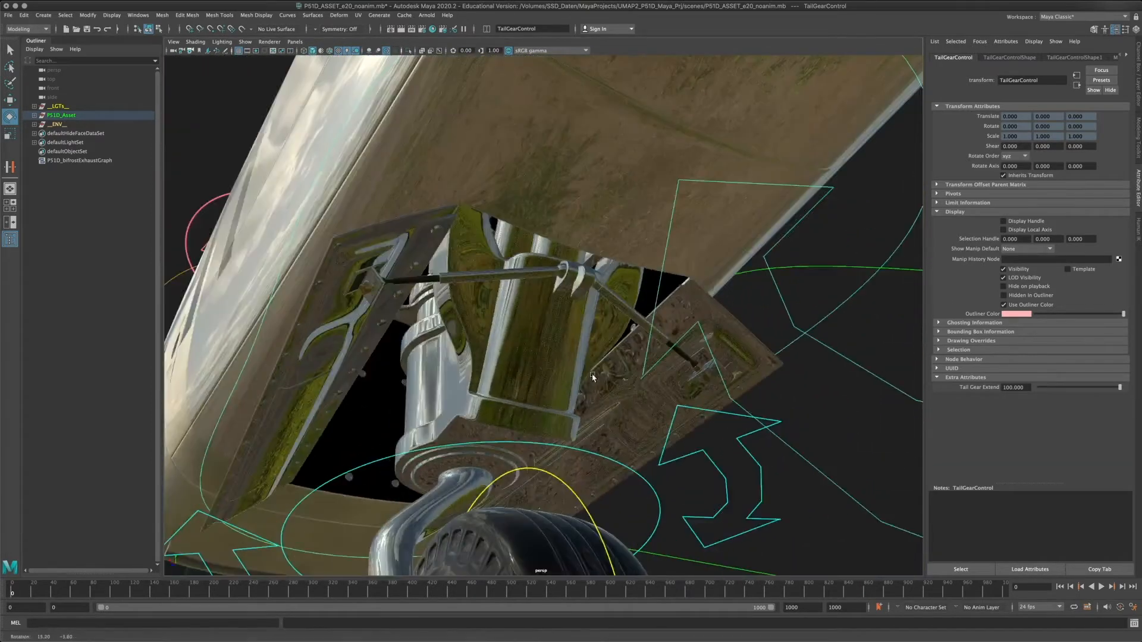
- Retract the tail gear gradually to a Tail Gear Extend of 0 and examine the closed doors under the fuselage
{"action": "left_click_drag", "start_coordinate": [1124, 389], "coordinate": [1060, 395]}
{"action": "left_click_drag", "start_coordinate": [516, 318], "coordinate": [884, 357], "text": "alt"}
{"action": "left_click_drag", "start_coordinate": [1060, 394], "coordinate": [958, 404]}
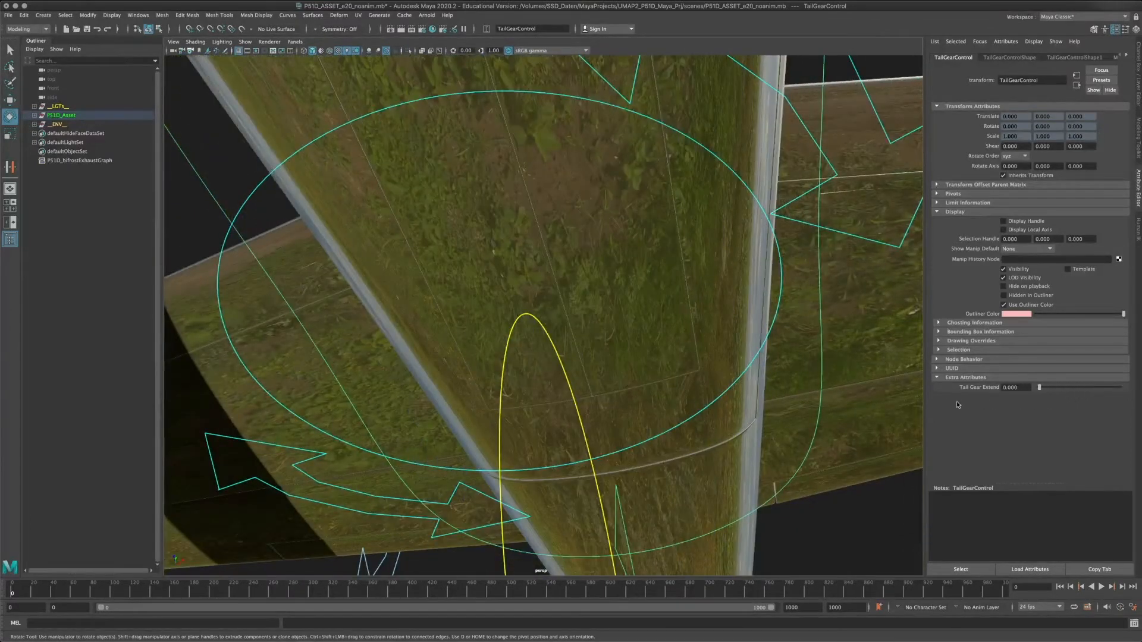
{"action": "right_click_drag", "start_coordinate": [755, 411], "coordinate": [624, 367], "text": "alt"}
{"action": "left_click_drag", "start_coordinate": [625, 367], "coordinate": [627, 426], "text": "alt"}
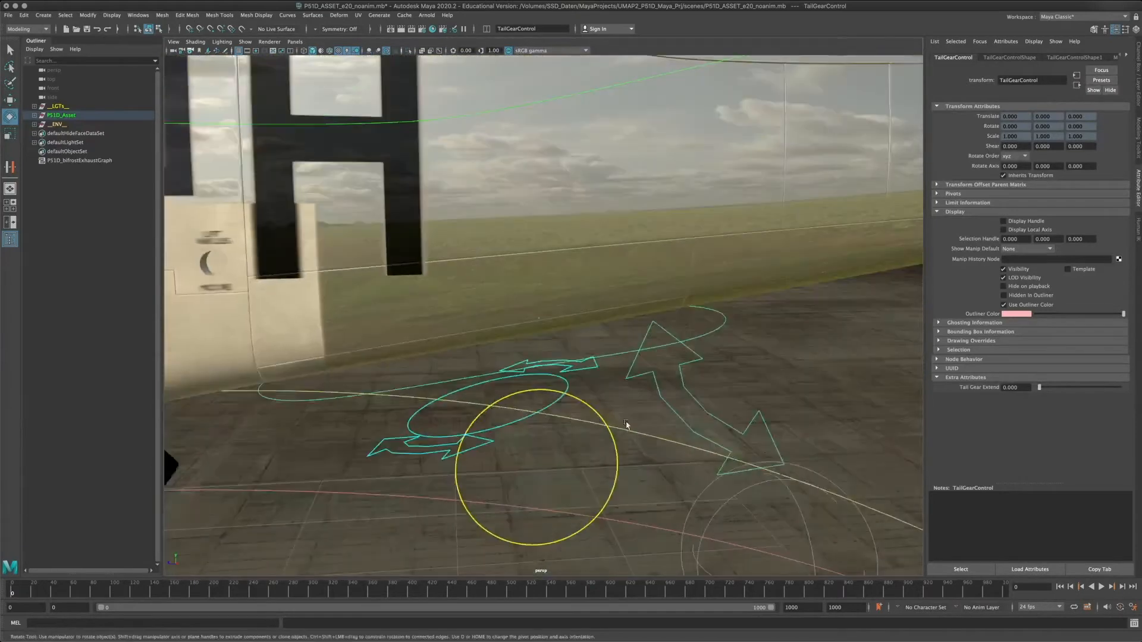
{"action": "right_click_drag", "start_coordinate": [627, 426], "coordinate": [562, 395], "text": "alt"}
{"action": "mouse_move", "coordinate": [562, 395]}
{"action": "left_mouse_down", "text": "alt"}
{"action": "mouse_move", "coordinate": [548, 381]}
{"action": "mouse_move", "coordinate": [523, 388]}
{"action": "mouse_move", "coordinate": [540, 393]}
{"action": "left_mouse_up", "text": "alt"}
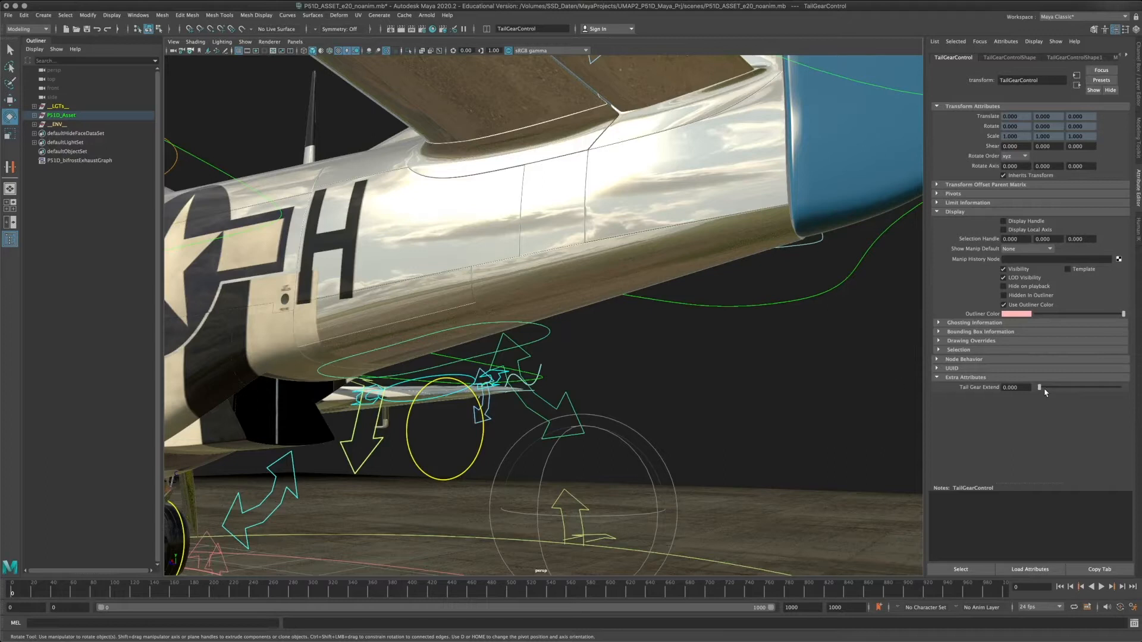
- Extend the tail gear fully again by raising Tail Gear Extend to 100
{"action": "left_click_drag", "start_coordinate": [1046, 393], "coordinate": [1126, 394]}
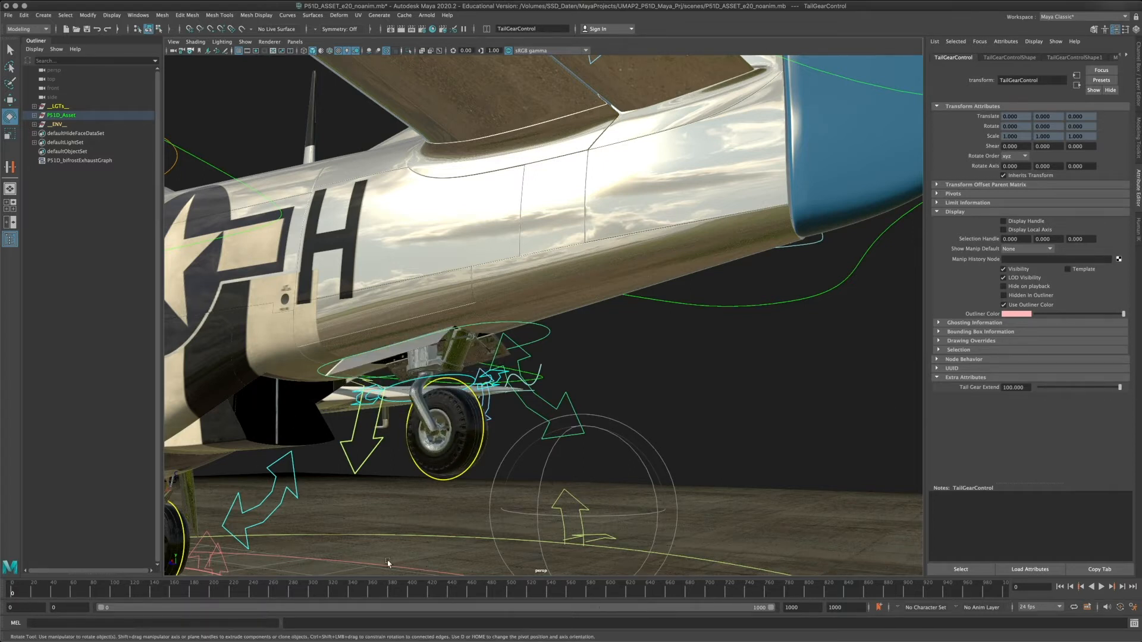
{"action": "mouse_move", "coordinate": [1119, 388]}
{"action": "left_mouse_down"}
{"action": "mouse_move", "coordinate": [945, 390]}
{"action": "mouse_move", "coordinate": [1140, 395]}
{"action": "mouse_move", "coordinate": [941, 391]}
{"action": "mouse_move", "coordinate": [1140, 393]}
{"action": "left_mouse_up"}
{"action": "middle_click_drag", "start_coordinate": [629, 320], "coordinate": [709, 348], "text": "alt"}
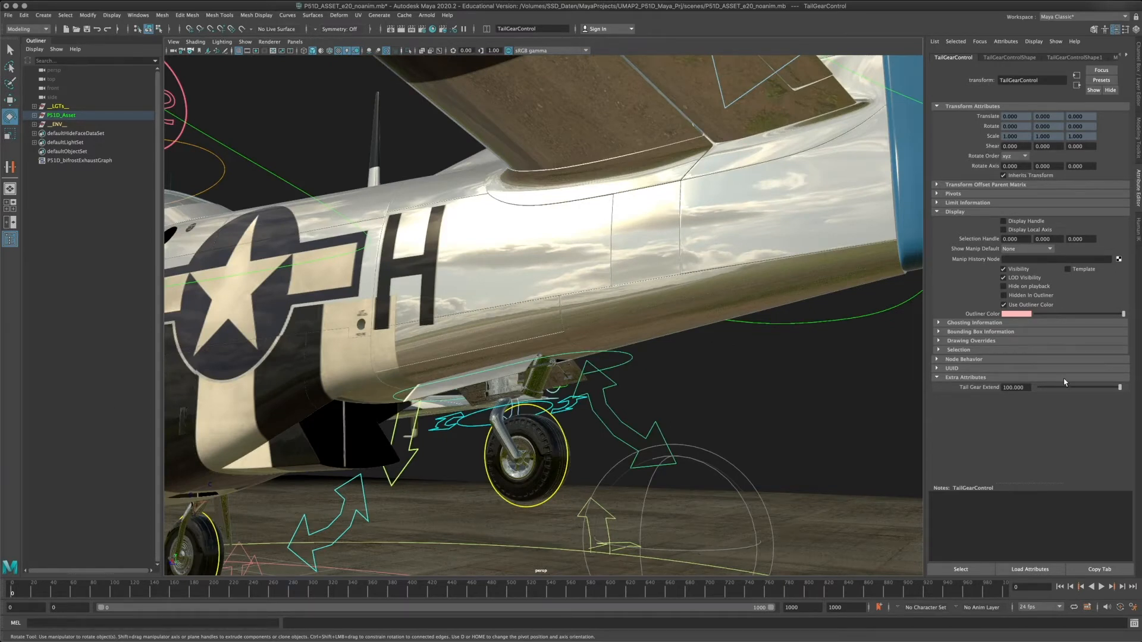
- Retract the tail gear again with Tail Gear Extend at 0 and view the clean rear fuselage from the side
{"action": "left_click_drag", "start_coordinate": [1120, 392], "coordinate": [976, 393]}
{"action": "right_click_drag", "start_coordinate": [656, 392], "coordinate": [411, 368], "text": "alt"}
{"action": "middle_click_drag", "start_coordinate": [410, 368], "coordinate": [636, 373], "text": "alt"}
{"action": "left_click_drag", "start_coordinate": [637, 373], "coordinate": [726, 395], "text": "alt"}
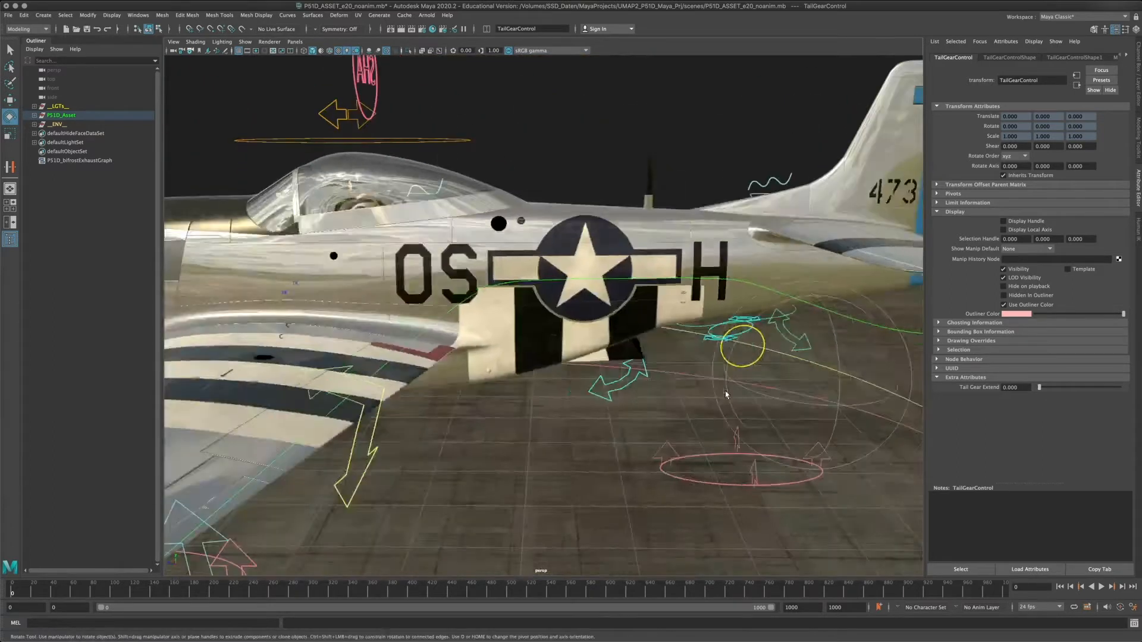
- Select the left main gear control at the wing root and show its channels instead of the full attributes
{"action": "right_click_drag", "start_coordinate": [726, 395], "coordinate": [476, 363], "text": "alt"}
{"action": "middle_click_drag", "start_coordinate": [476, 363], "coordinate": [569, 367], "text": "alt"}
{"action": "left_click_drag", "start_coordinate": [568, 367], "coordinate": [696, 375], "text": "alt"}
{"action": "right_click_drag", "start_coordinate": [595, 380], "coordinate": [670, 391], "text": "alt"}
{"action": "left_click_drag", "start_coordinate": [671, 390], "coordinate": [595, 371], "text": "alt"}
{"action": "right_click_drag", "start_coordinate": [595, 372], "coordinate": [655, 365], "text": "alt"}
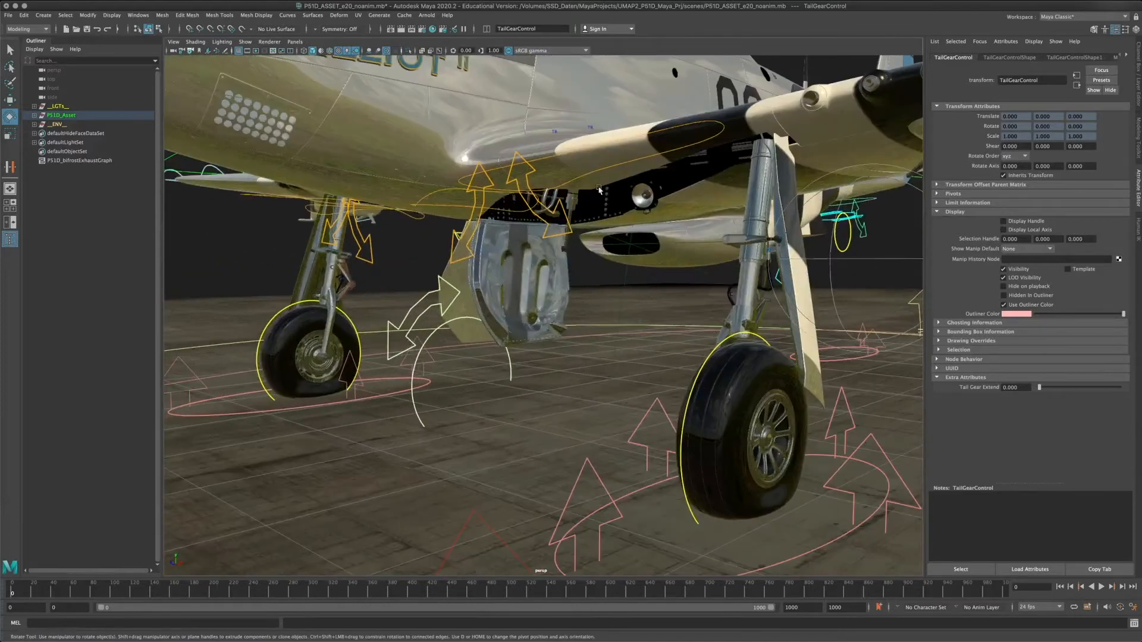
{"action": "left_click", "coordinate": [554, 189]}
{"action": "right_click_drag", "start_coordinate": [556, 193], "coordinate": [488, 286], "text": "alt"}
{"action": "left_click_drag", "start_coordinate": [488, 285], "coordinate": [572, 322], "text": "alt"}
{"action": "key", "text": "ctrl+a"}
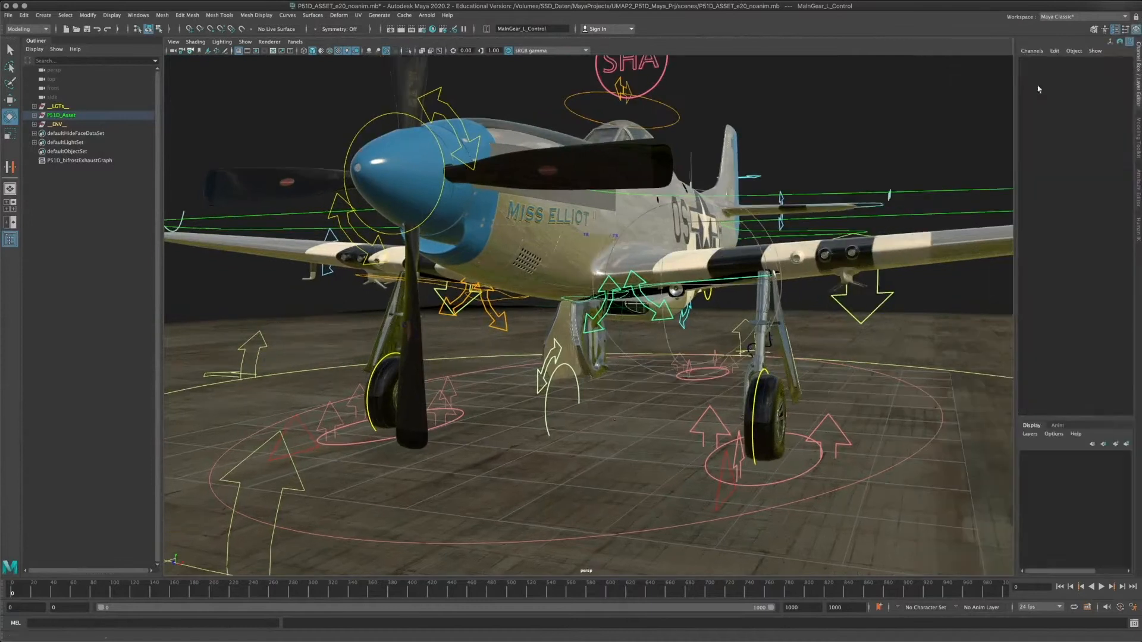
{"action": "left_click_drag", "start_coordinate": [640, 292], "coordinate": [580, 292], "text": "alt"}
{"action": "right_click_drag", "start_coordinate": [580, 291], "coordinate": [636, 297], "text": "alt"}
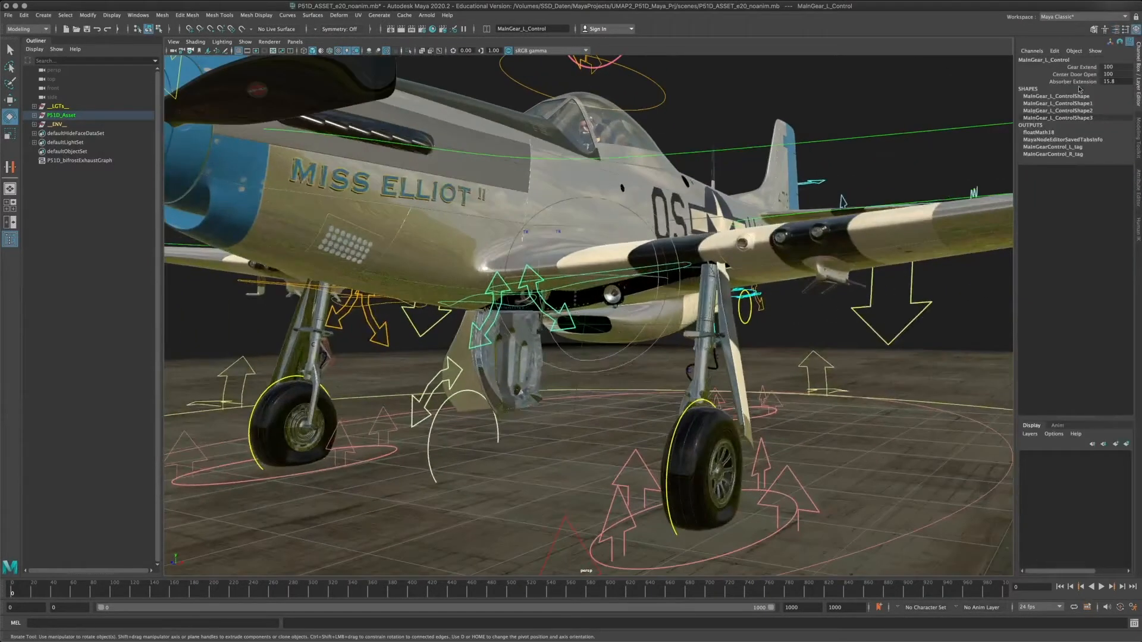
- Select the right main gear control, slide Gear Extend to about 74, and examine the partly retracted wheel from several angles
{"action": "left_click_drag", "start_coordinate": [684, 322], "coordinate": [786, 250], "text": "alt"}
{"action": "left_click", "coordinate": [461, 298]}
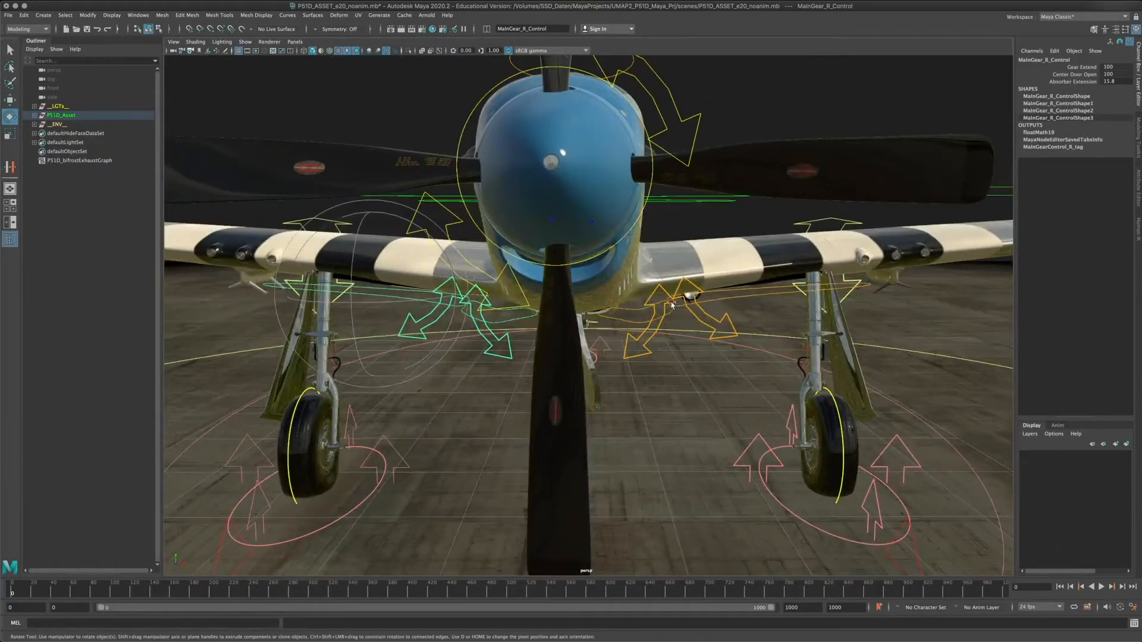
{"action": "left_click", "coordinate": [1078, 67]}
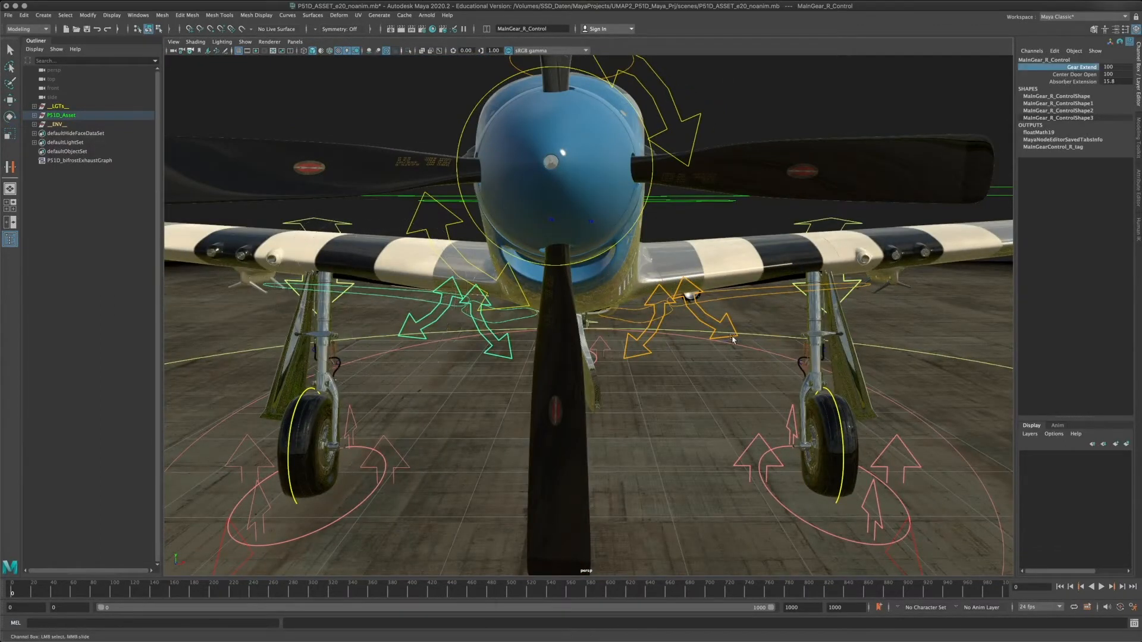
{"action": "middle_click_drag", "start_coordinate": [733, 339], "coordinate": [813, 343]}
{"action": "left_click_drag", "start_coordinate": [440, 369], "coordinate": [470, 362], "text": "alt"}
{"action": "scroll", "coordinate": [599, 345], "scroll_direction": "up", "scroll_amount": 3}
{"action": "middle_click_drag", "start_coordinate": [655, 355], "coordinate": [477, 383]}
{"action": "left_click_drag", "start_coordinate": [477, 383], "coordinate": [462, 321], "text": "alt"}
{"action": "left_click_drag", "start_coordinate": [510, 385], "coordinate": [566, 391], "text": "alt"}
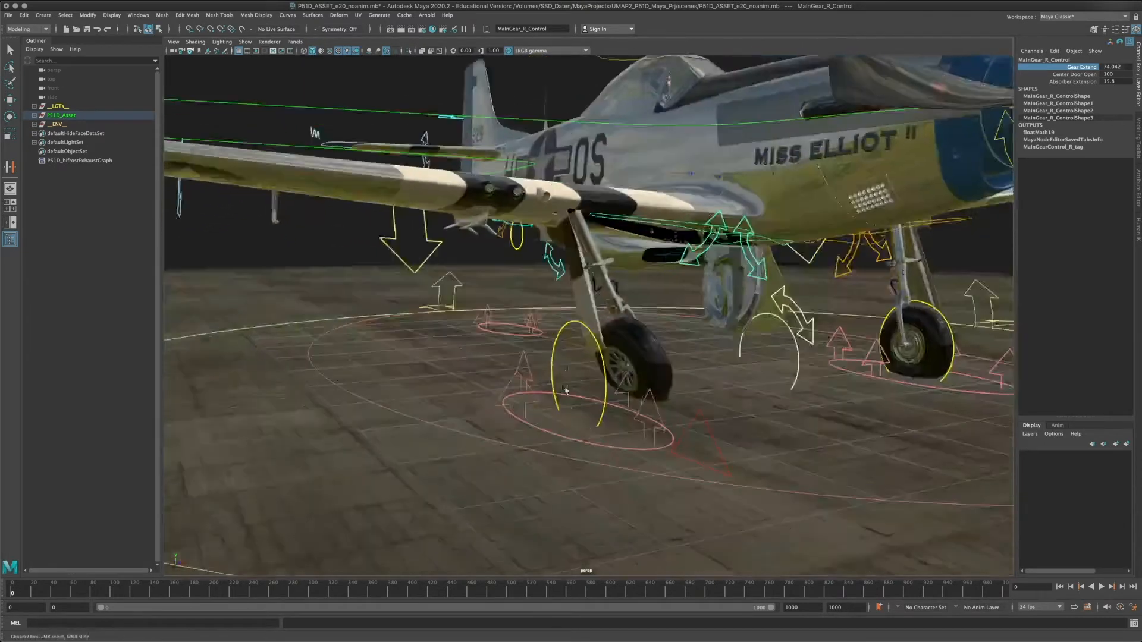
{"action": "left_click_drag", "start_coordinate": [678, 393], "coordinate": [536, 425], "text": "alt"}
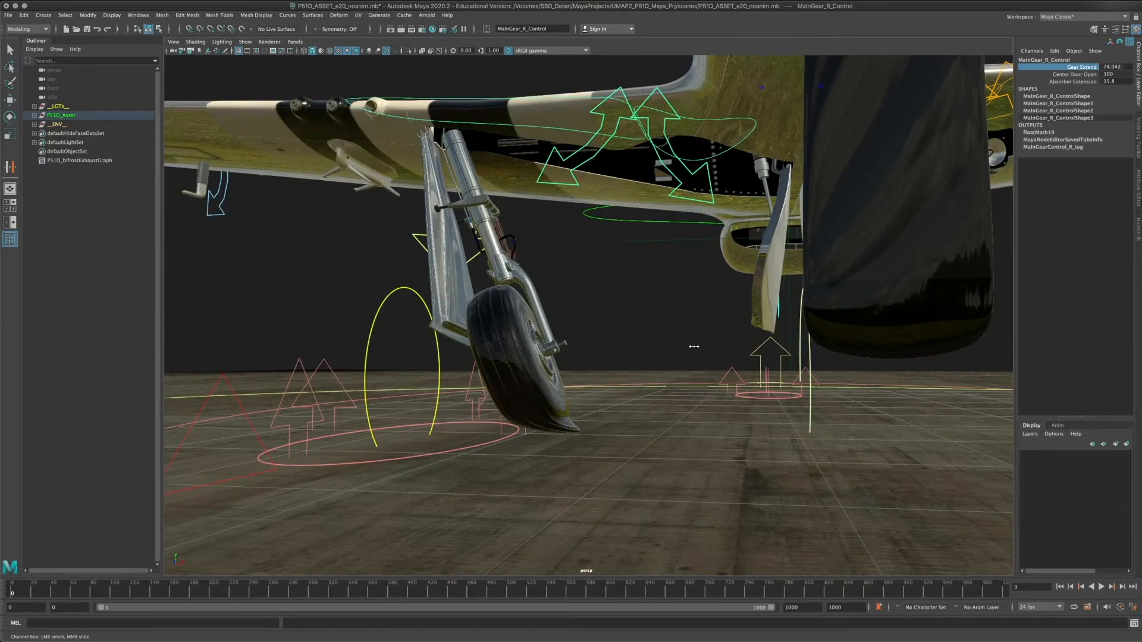
- Extend the right main gear fully by raising Gear Extend to 100, and view the whole aircraft on its wheels
{"action": "middle_click_drag", "start_coordinate": [694, 346], "coordinate": [1006, 307]}
{"action": "left_click_drag", "start_coordinate": [800, 386], "coordinate": [480, 375], "text": "alt"}
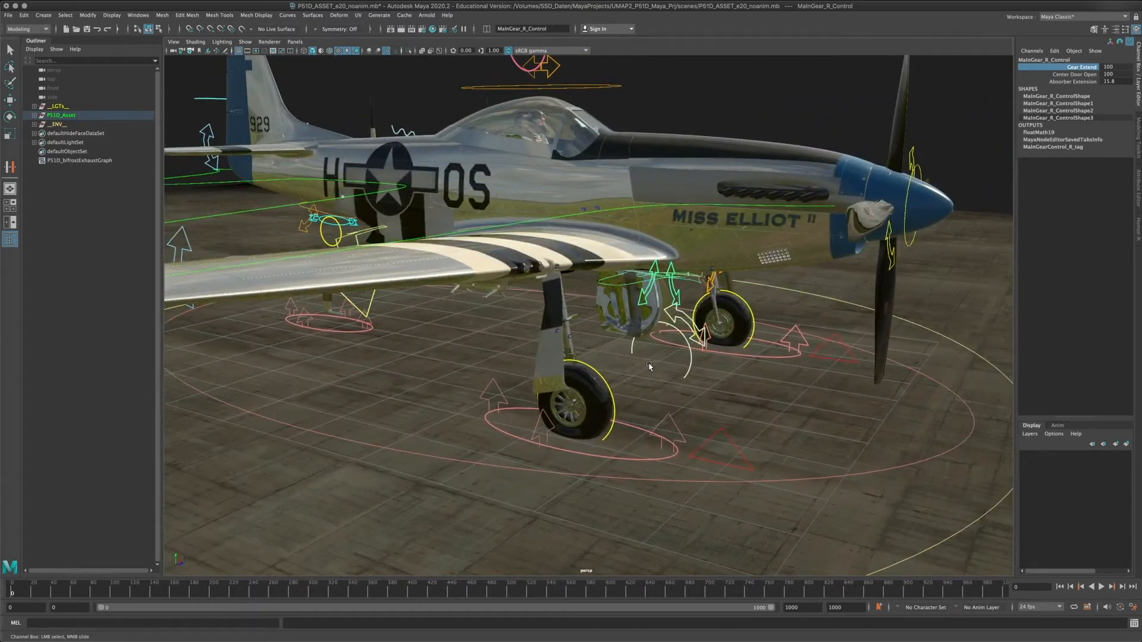
{"action": "middle_click_drag", "start_coordinate": [659, 345], "coordinate": [618, 404], "text": "alt"}
{"action": "left_click_drag", "start_coordinate": [637, 401], "coordinate": [623, 398], "text": "alt"}
{"action": "middle_click_drag", "start_coordinate": [625, 399], "coordinate": [609, 420], "text": "alt"}
{"action": "left_click_drag", "start_coordinate": [612, 422], "coordinate": [614, 407], "text": "alt"}
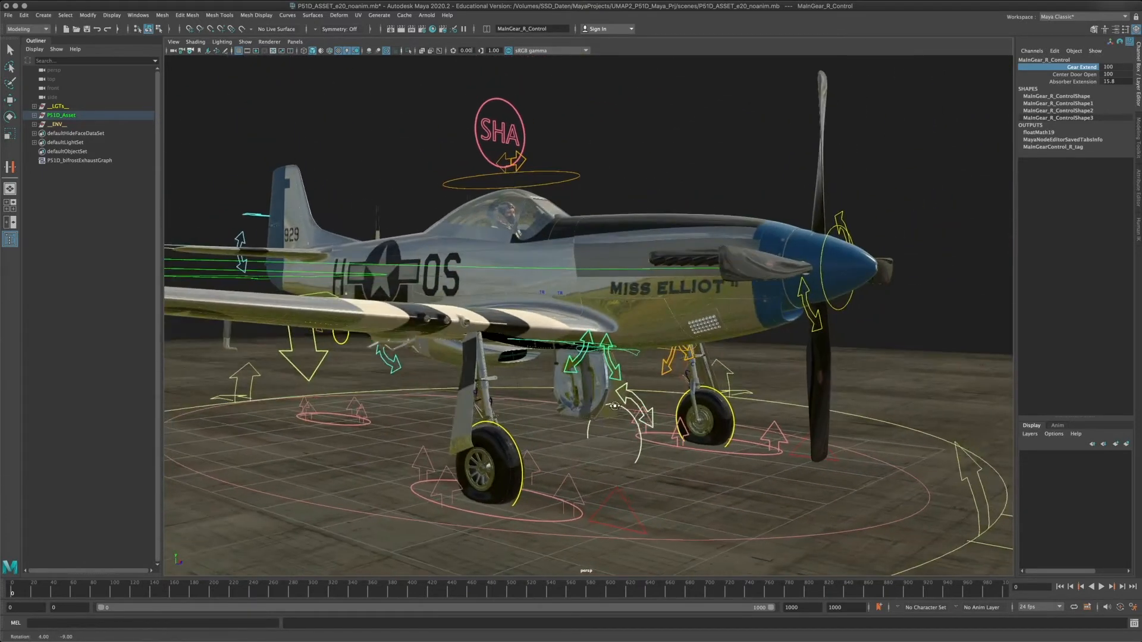
- Select the ground push control for moving, try lowering it to Translate Y 0, and undo that move
{"action": "left_click", "coordinate": [535, 493]}
{"action": "key", "text": "w"}
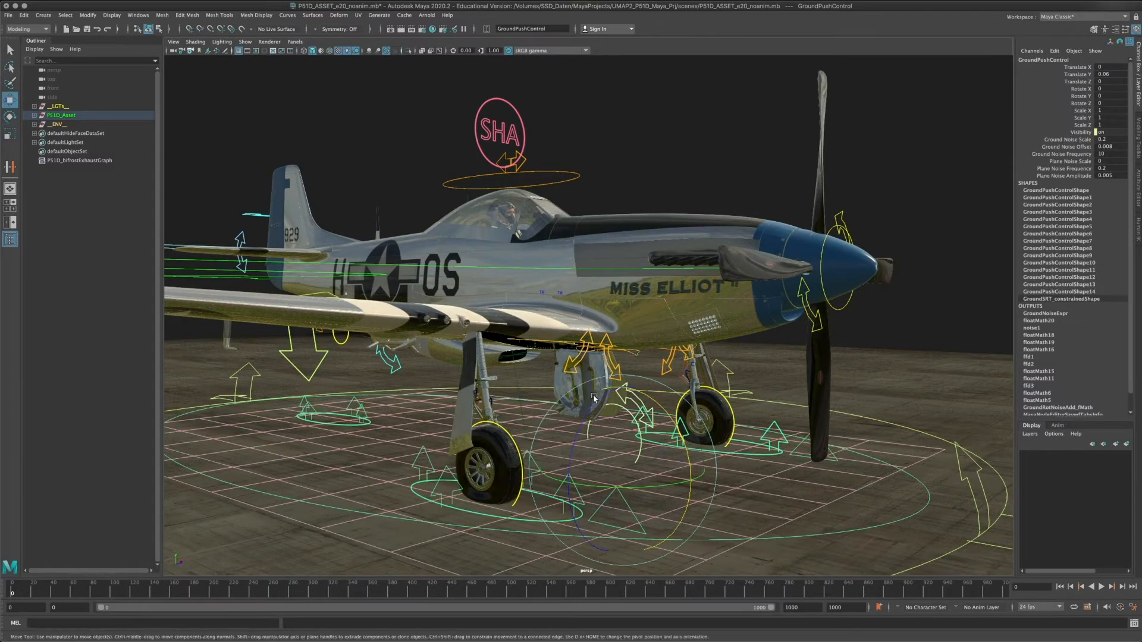
{"action": "left_click_drag", "start_coordinate": [627, 389], "coordinate": [621, 394]}
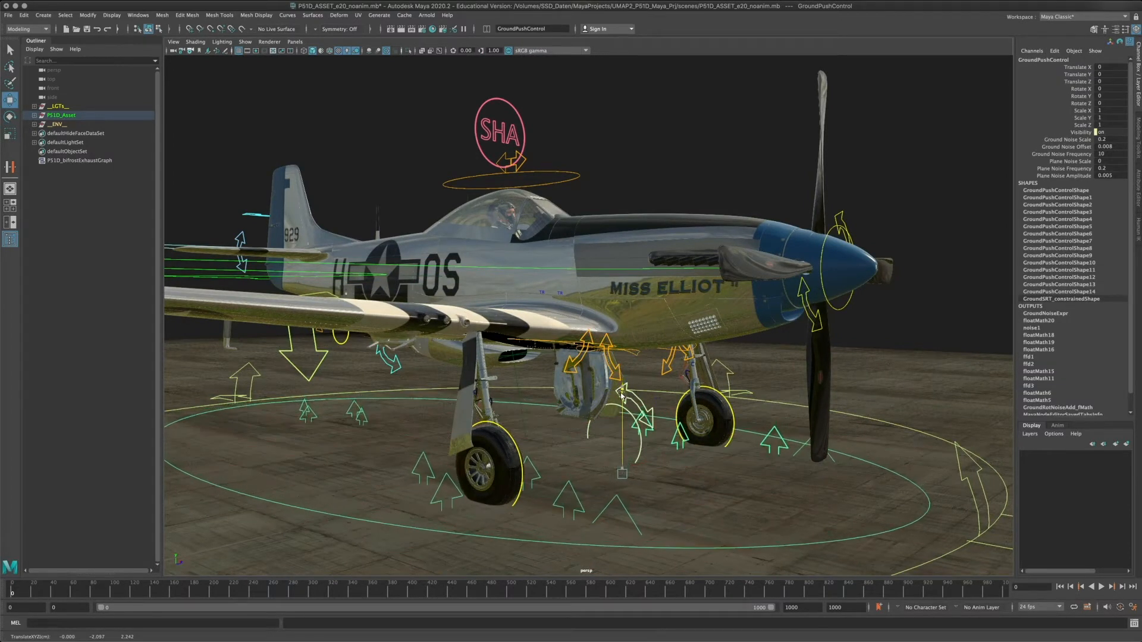
{"action": "key", "text": "ctrl+z"}
- Examine the ground push control and both main wheels from the front of the aircraft
{"action": "middle_click_drag", "start_coordinate": [604, 441], "coordinate": [603, 409], "text": "alt"}
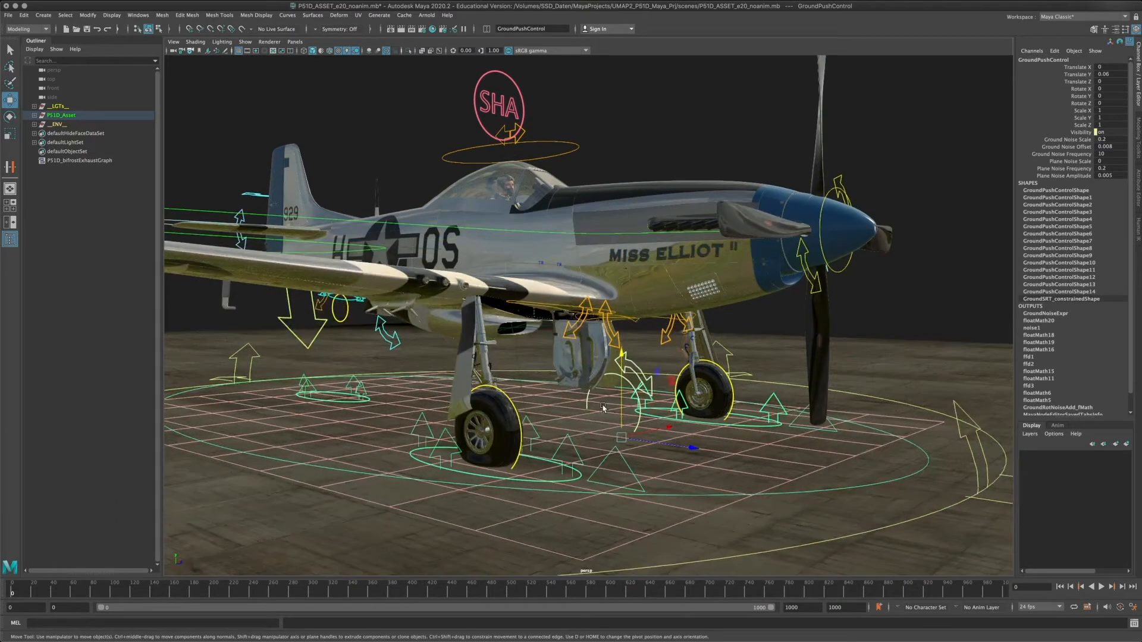
{"action": "scroll", "coordinate": [603, 408], "scroll_direction": "up", "scroll_amount": 5}
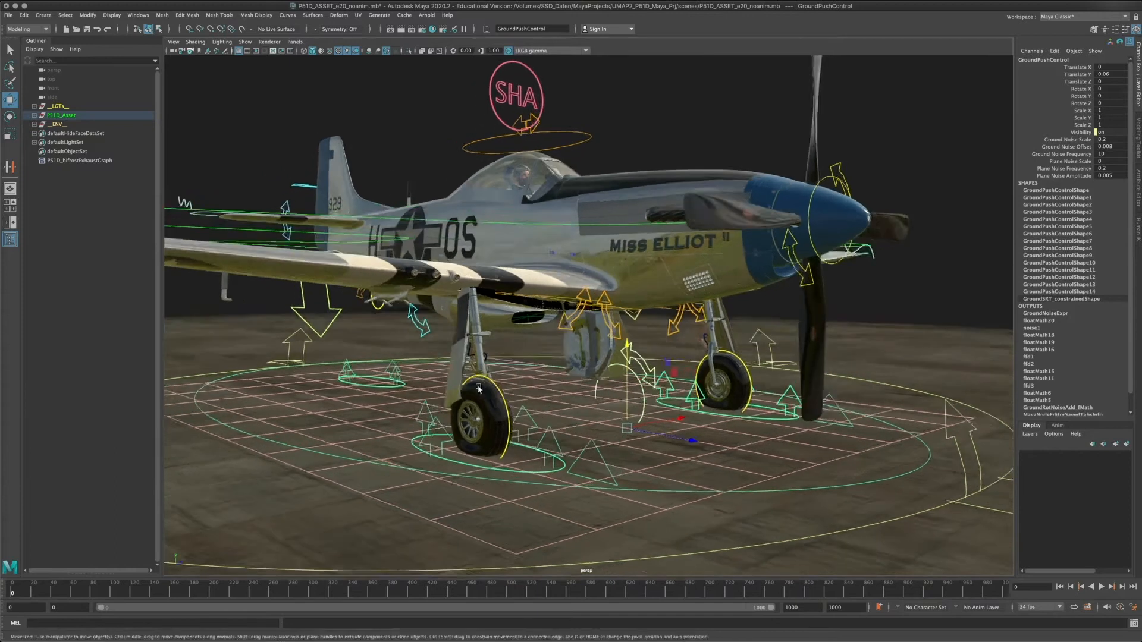
{"action": "left_click_drag", "start_coordinate": [577, 384], "coordinate": [571, 324], "text": "alt"}
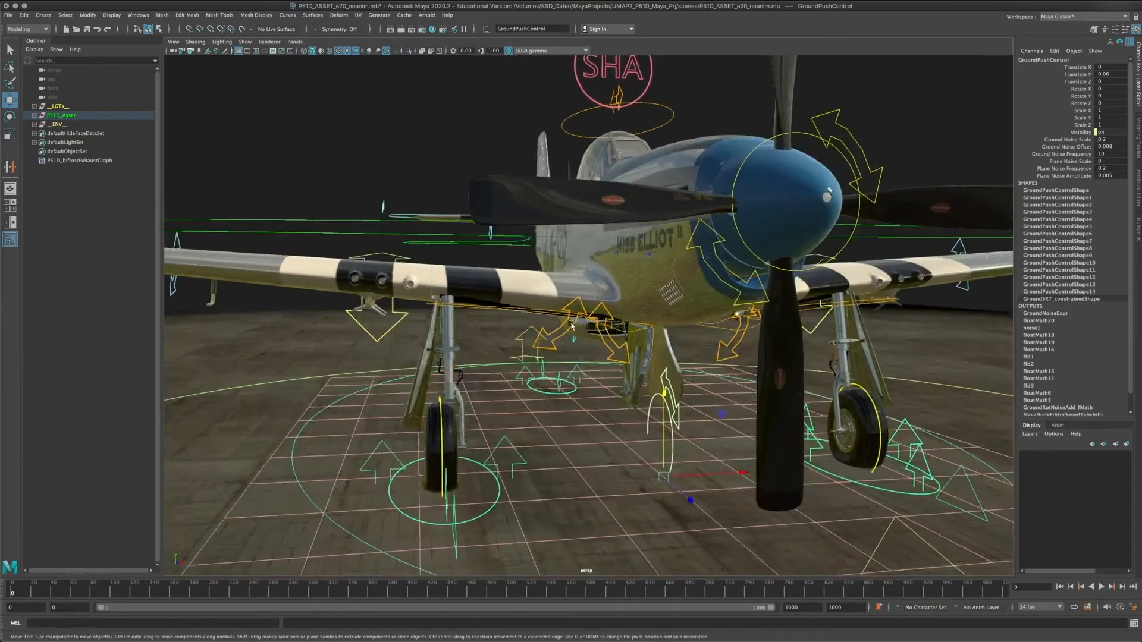
- Raise the whole aircraft above the ground with the P51D_SRT_master control, setting Translate Y to about 0.43
{"action": "left_click", "coordinate": [572, 325]}
{"action": "left_click_drag", "start_coordinate": [678, 337], "coordinate": [617, 368], "text": "alt"}
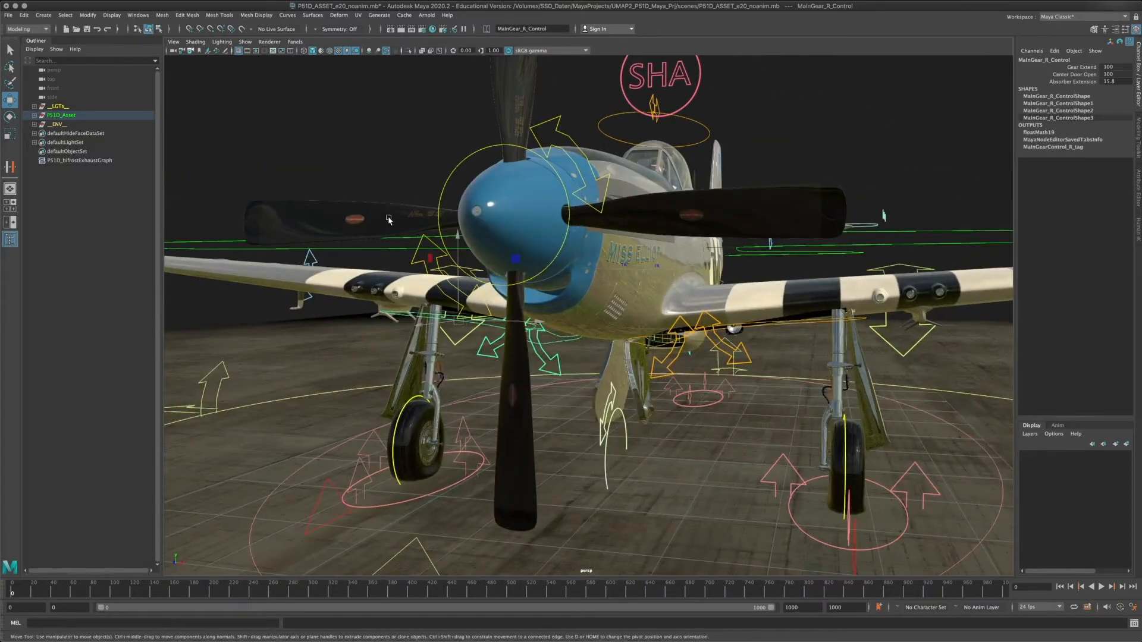
{"action": "left_click", "coordinate": [341, 251]}
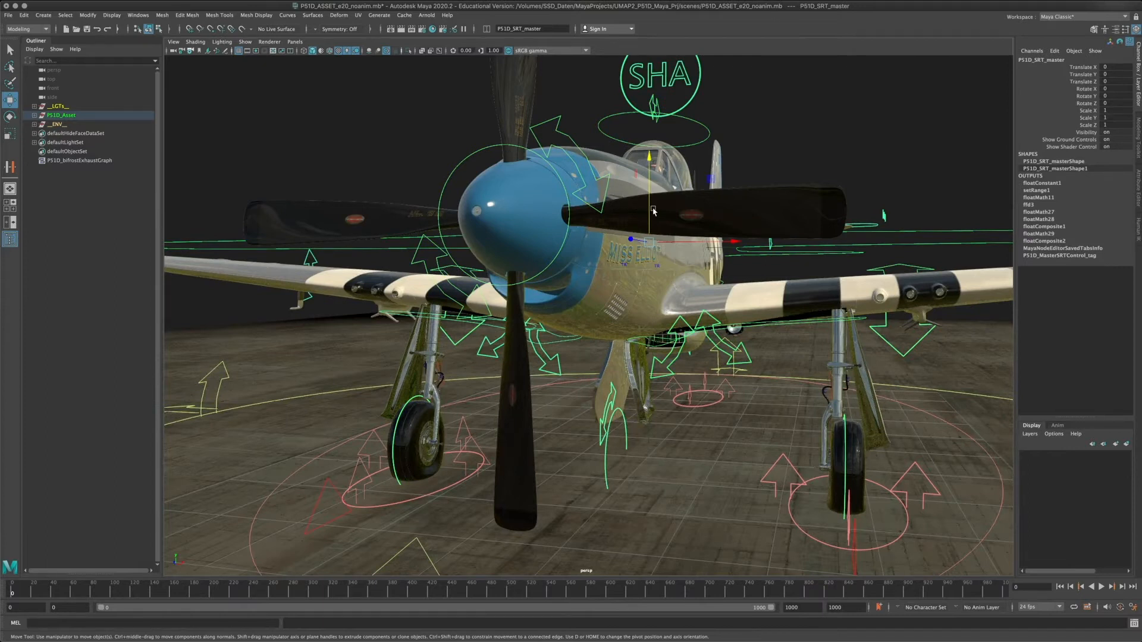
{"action": "left_click_drag", "start_coordinate": [653, 211], "coordinate": [648, 157]}
- Select the left and right main gear controls in turn to examine their gear, center door and absorber attributes
{"action": "middle_click_drag", "start_coordinate": [614, 312], "coordinate": [575, 366], "text": "alt"}
{"action": "scroll", "coordinate": [575, 366], "scroll_direction": "down", "scroll_amount": 5}
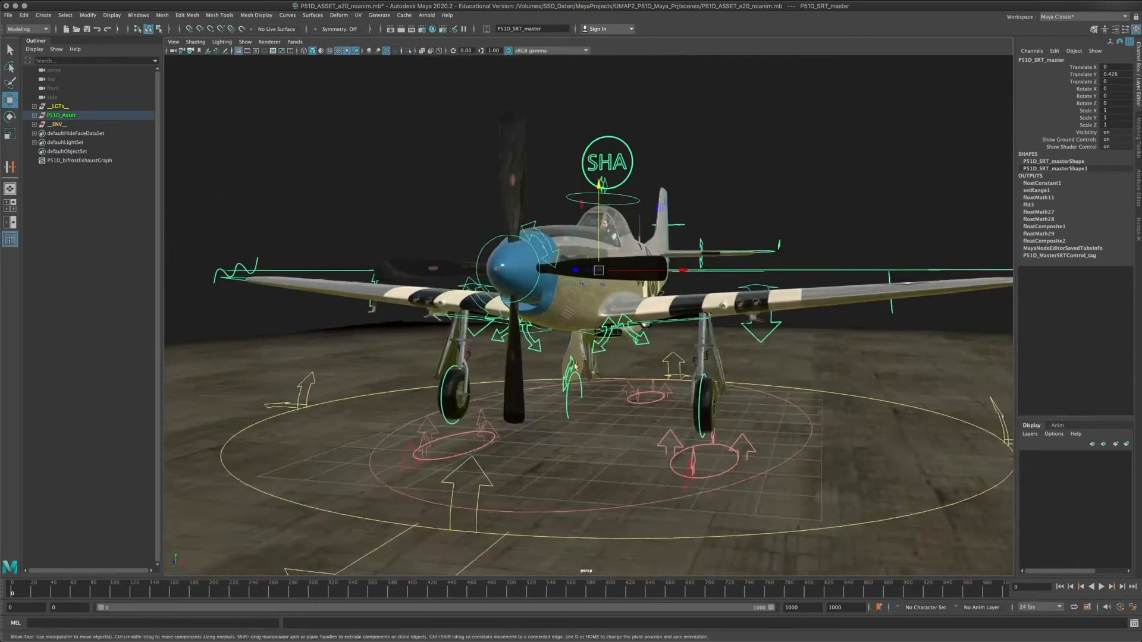
{"action": "left_click_drag", "start_coordinate": [575, 366], "coordinate": [516, 382], "text": "alt"}
{"action": "right_click_drag", "start_coordinate": [516, 382], "coordinate": [658, 400], "text": "alt"}
{"action": "left_click_drag", "start_coordinate": [658, 400], "coordinate": [589, 389], "text": "alt"}
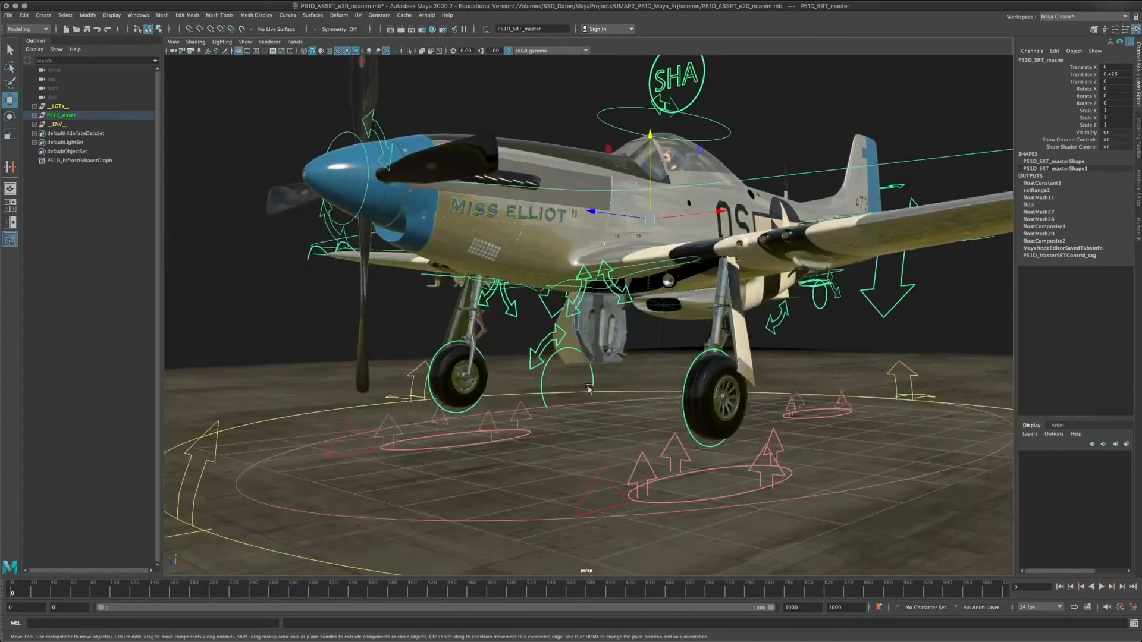
{"action": "right_click_drag", "start_coordinate": [583, 409], "coordinate": [642, 432], "text": "alt"}
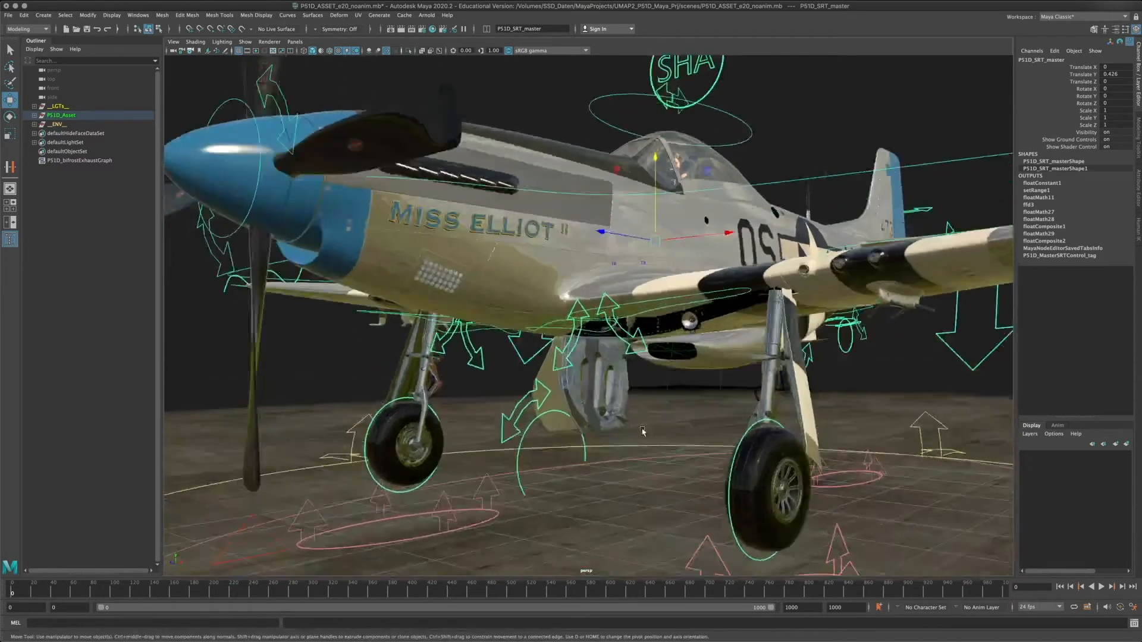
{"action": "left_click", "coordinate": [613, 332]}
{"action": "left_click_drag", "start_coordinate": [333, 346], "coordinate": [435, 338], "text": "alt"}
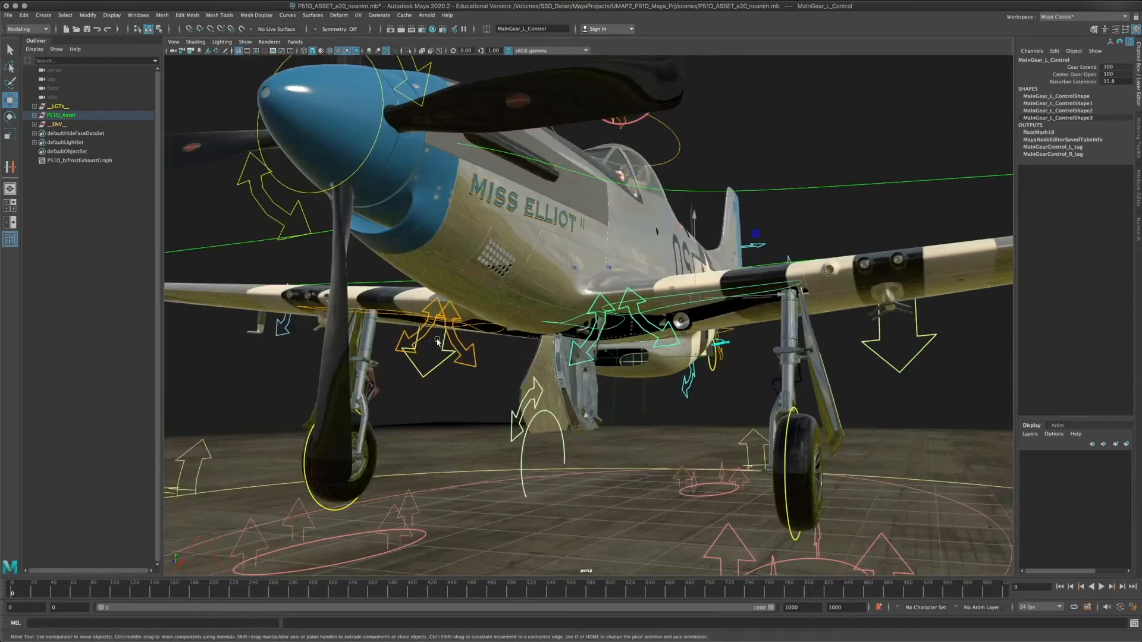
{"action": "middle_click_drag", "start_coordinate": [456, 349], "coordinate": [516, 355], "text": "alt"}
{"action": "left_click_drag", "start_coordinate": [516, 355], "coordinate": [567, 361], "text": "alt"}
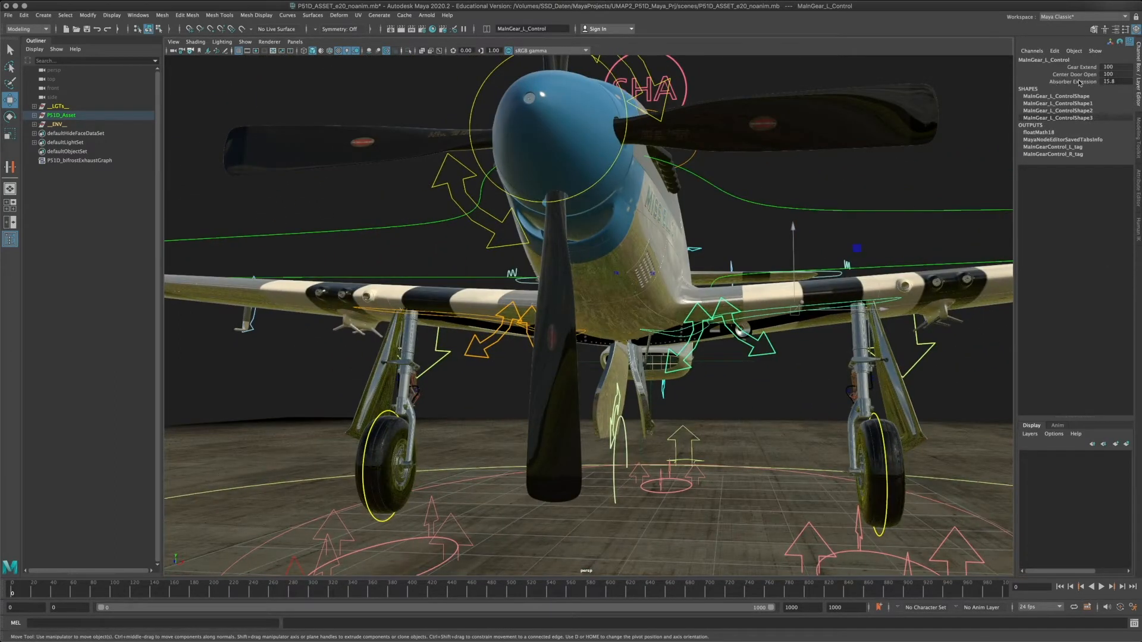
{"action": "left_click", "coordinate": [481, 360]}
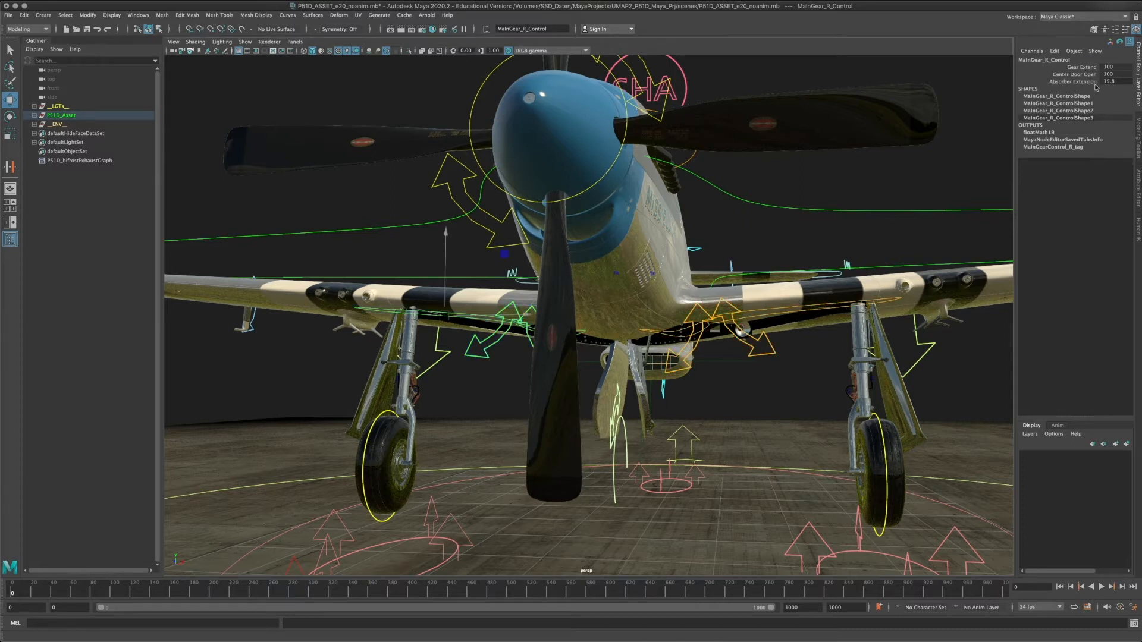
- Select both main gear controls together and make Gear Extend the active attribute
{"action": "left_click", "coordinate": [1086, 68]}
{"action": "left_click_drag", "start_coordinate": [443, 283], "coordinate": [489, 296], "text": "alt"}
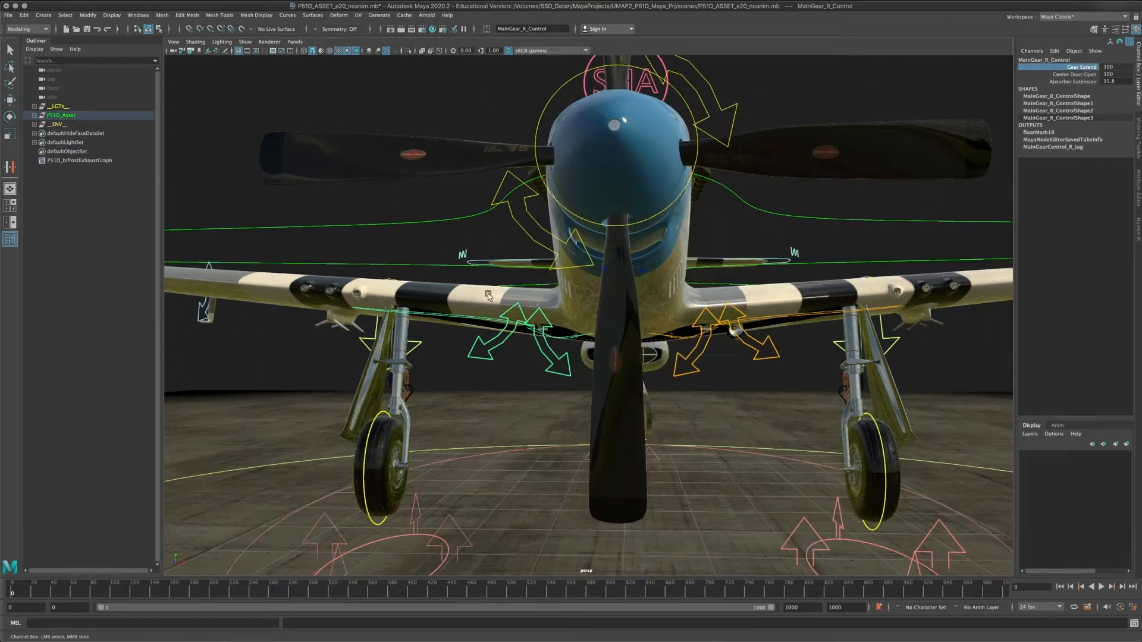
{"action": "middle_click_drag", "start_coordinate": [554, 351], "coordinate": [742, 339]}
{"action": "left_click", "coordinate": [751, 350], "text": "shift"}
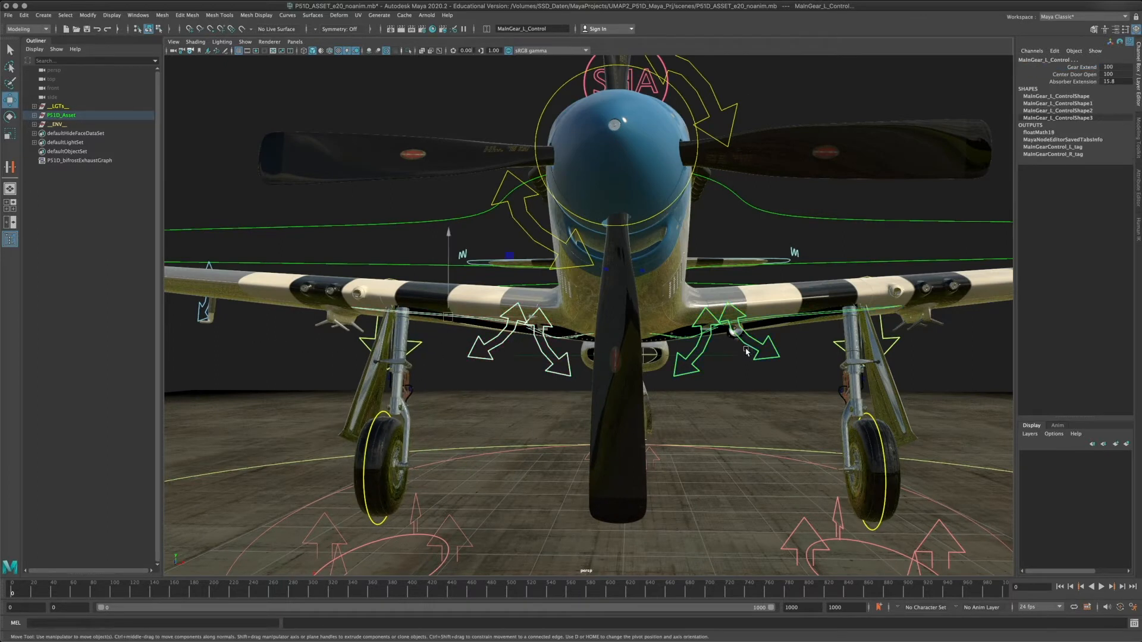
{"action": "left_click", "coordinate": [1072, 68]}
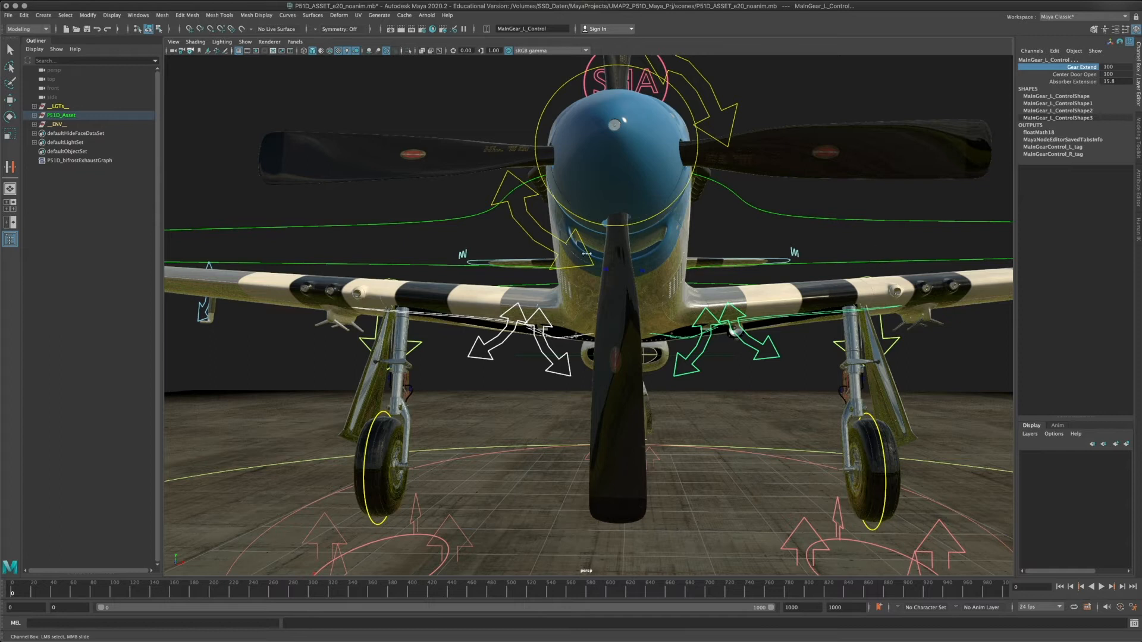
- Try the Gear Extend attribute by partly retracting both main wheels and extending them again to 100
{"action": "middle_click_drag", "start_coordinate": [349, 262], "coordinate": [581, 275]}
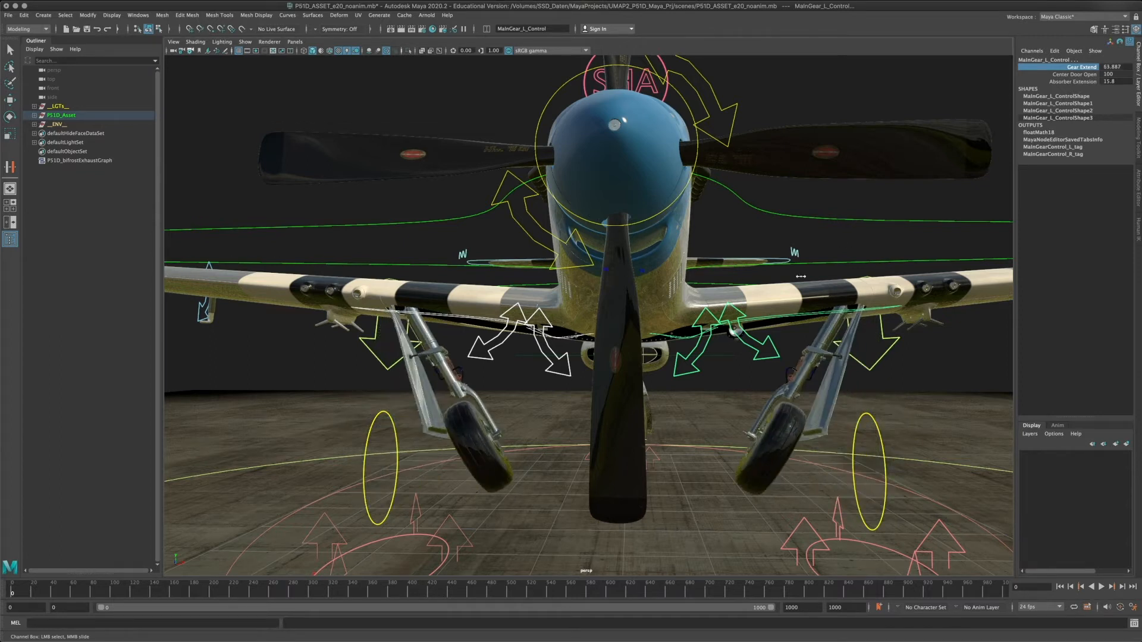
{"action": "middle_click_drag", "start_coordinate": [801, 276], "coordinate": [701, 325]}
- Examine the extended main landing gear and wheel wells from the front, the side and below the wing
{"action": "left_click_drag", "start_coordinate": [701, 324], "coordinate": [619, 316], "text": "alt"}
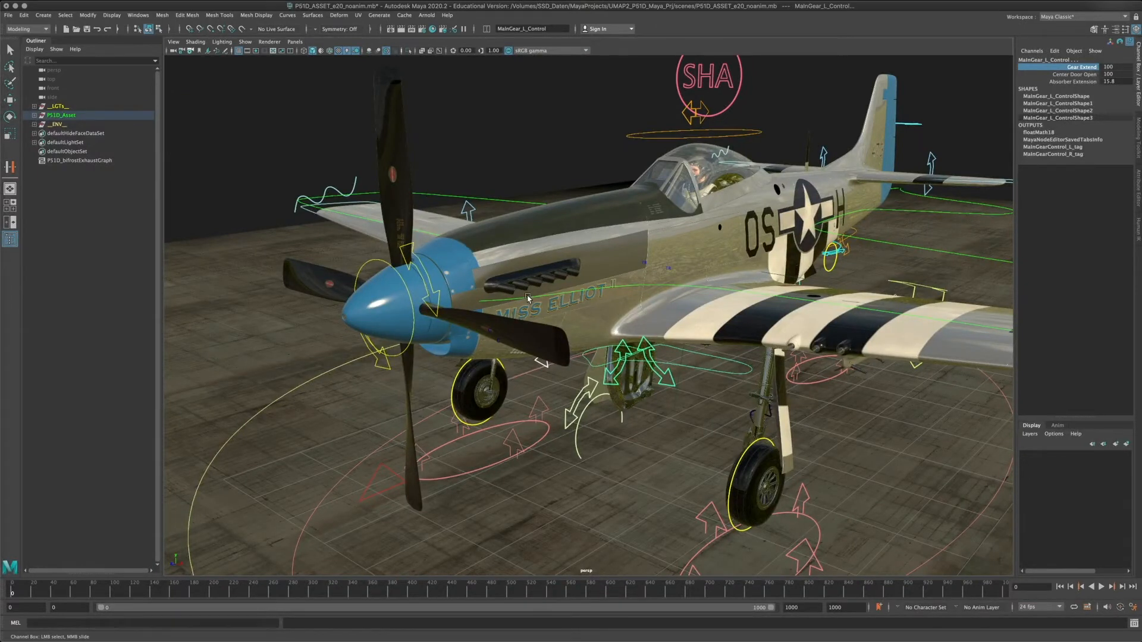
{"action": "middle_click_drag", "start_coordinate": [603, 238], "coordinate": [559, 295], "text": "alt"}
{"action": "left_click_drag", "start_coordinate": [637, 386], "coordinate": [625, 345], "text": "alt"}
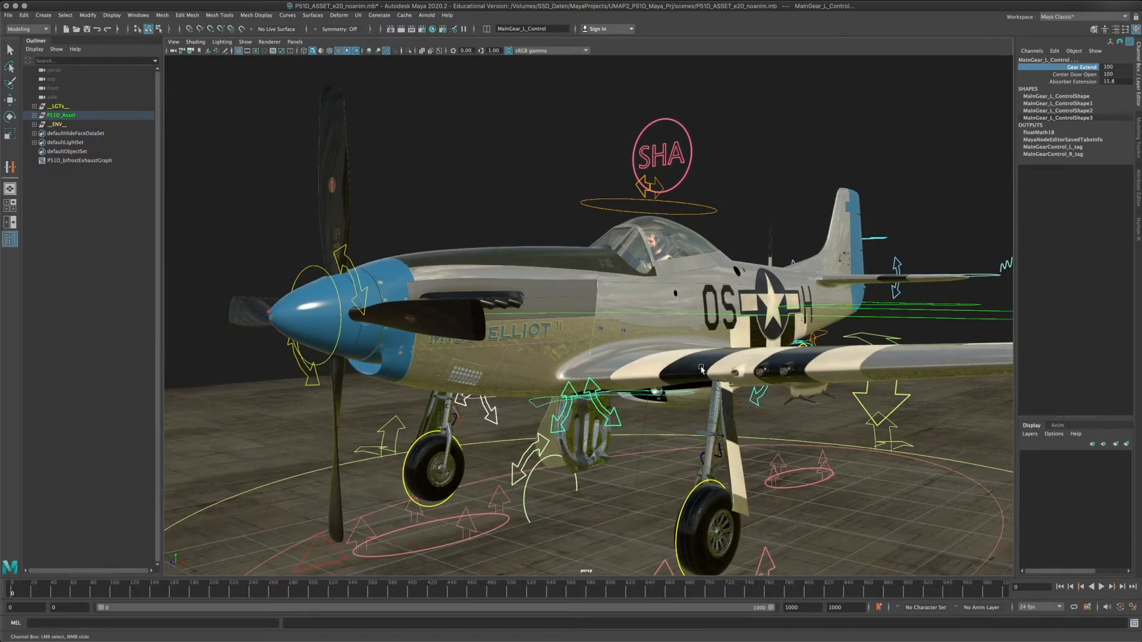
{"action": "left_click_drag", "start_coordinate": [650, 428], "coordinate": [628, 361], "text": "alt"}
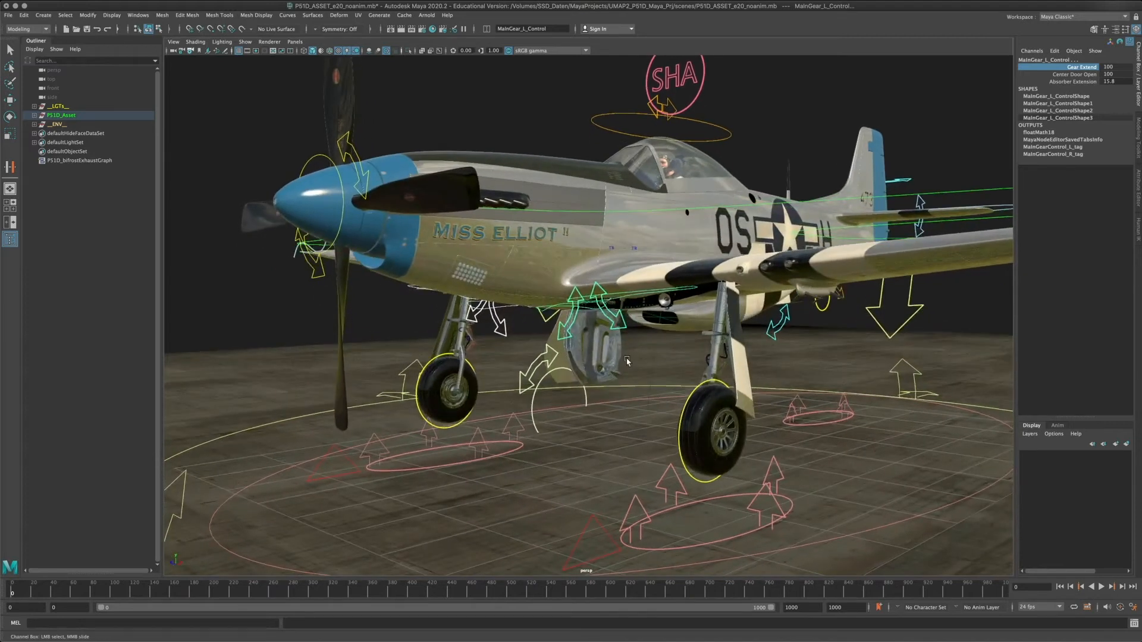
{"action": "middle_click_drag", "start_coordinate": [634, 302], "coordinate": [628, 372], "text": "alt"}
{"action": "right_click_drag", "start_coordinate": [629, 371], "coordinate": [679, 399], "text": "alt"}
{"action": "left_click_drag", "start_coordinate": [678, 401], "coordinate": [676, 396], "text": "alt"}
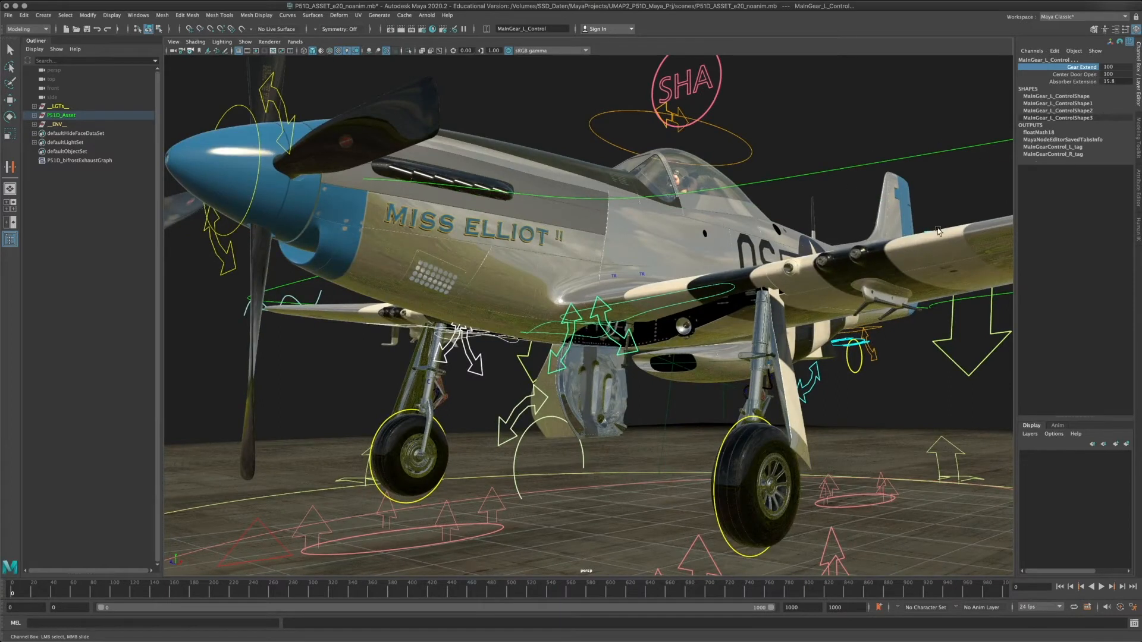
{"action": "left_click_drag", "start_coordinate": [586, 326], "coordinate": [640, 326], "text": "alt"}
{"action": "right_click_drag", "start_coordinate": [613, 325], "coordinate": [659, 335], "text": "alt"}
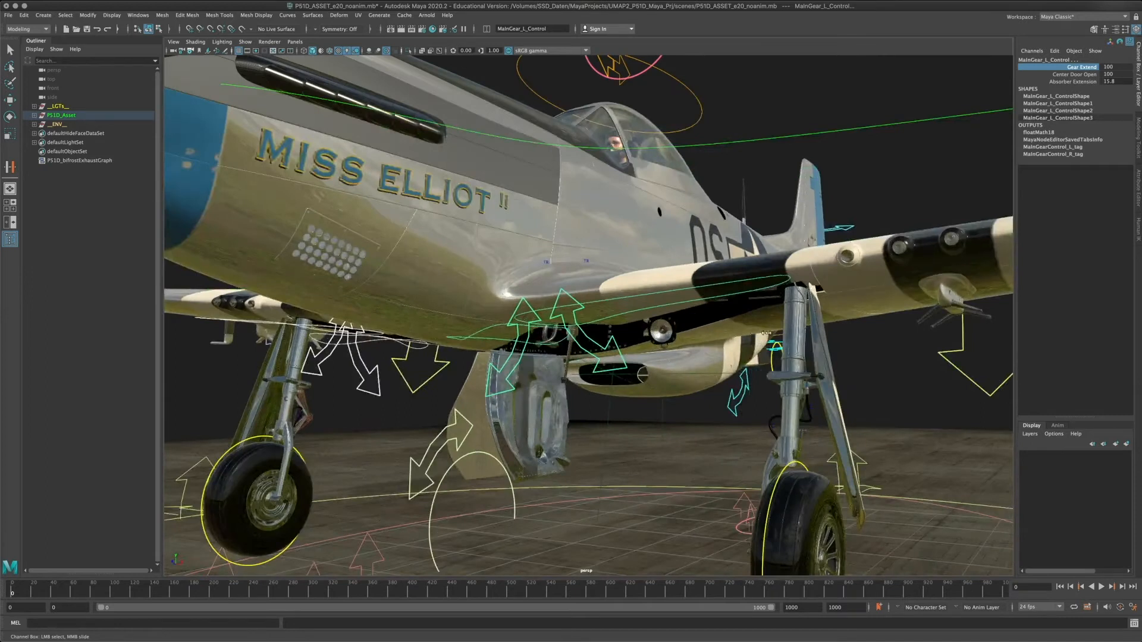
- Retract both main wheels gradually into the wings by lowering Gear Extend to 0, checking the wheel well clearance
{"action": "middle_click_drag", "start_coordinate": [656, 336], "coordinate": [596, 337]}
{"action": "left_click_drag", "start_coordinate": [598, 337], "coordinate": [722, 325], "text": "alt"}
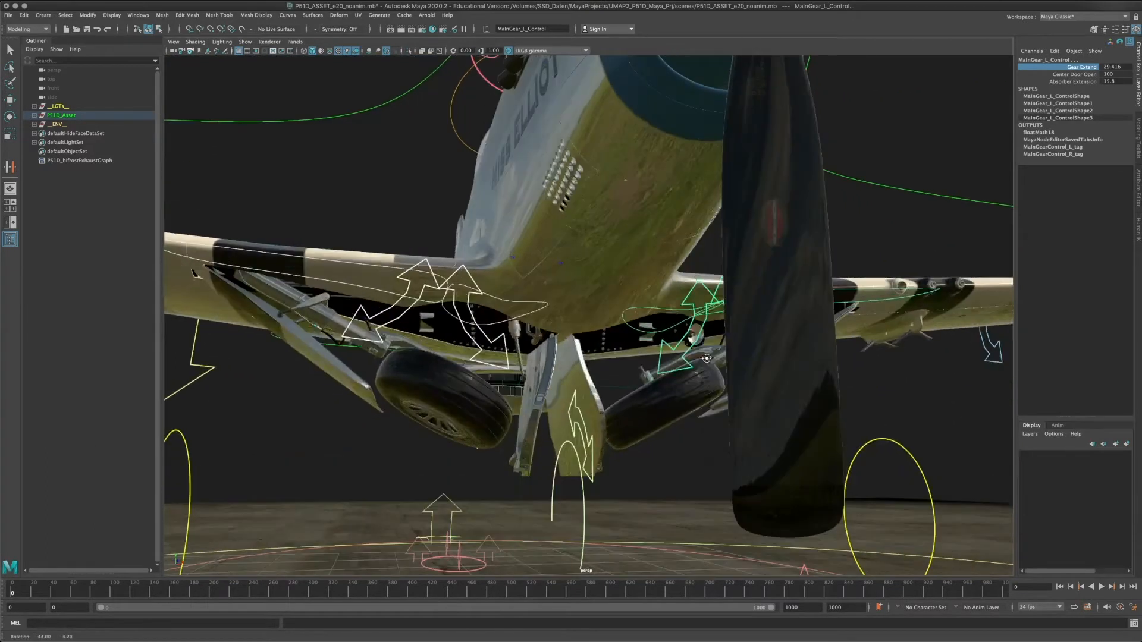
{"action": "right_click_drag", "start_coordinate": [727, 342], "coordinate": [790, 386], "text": "alt"}
{"action": "middle_click_drag", "start_coordinate": [789, 387], "coordinate": [561, 383]}
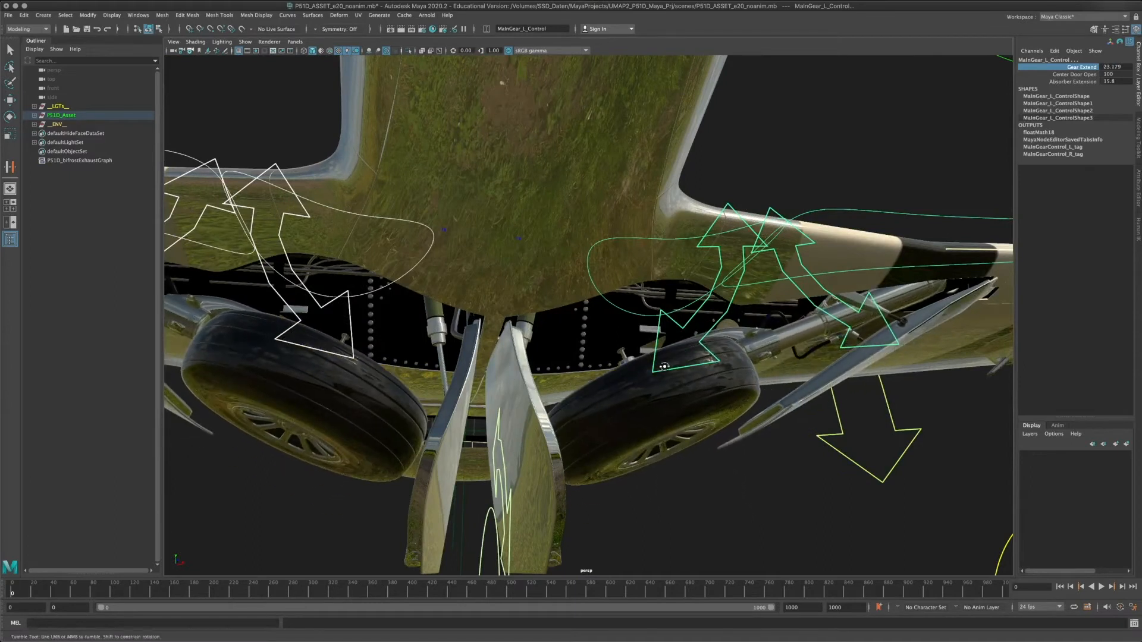
{"action": "left_click_drag", "start_coordinate": [690, 303], "coordinate": [667, 364], "text": "alt"}
{"action": "right_click_drag", "start_coordinate": [667, 364], "coordinate": [799, 384], "text": "alt"}
{"action": "middle_click_drag", "start_coordinate": [799, 384], "coordinate": [657, 372]}
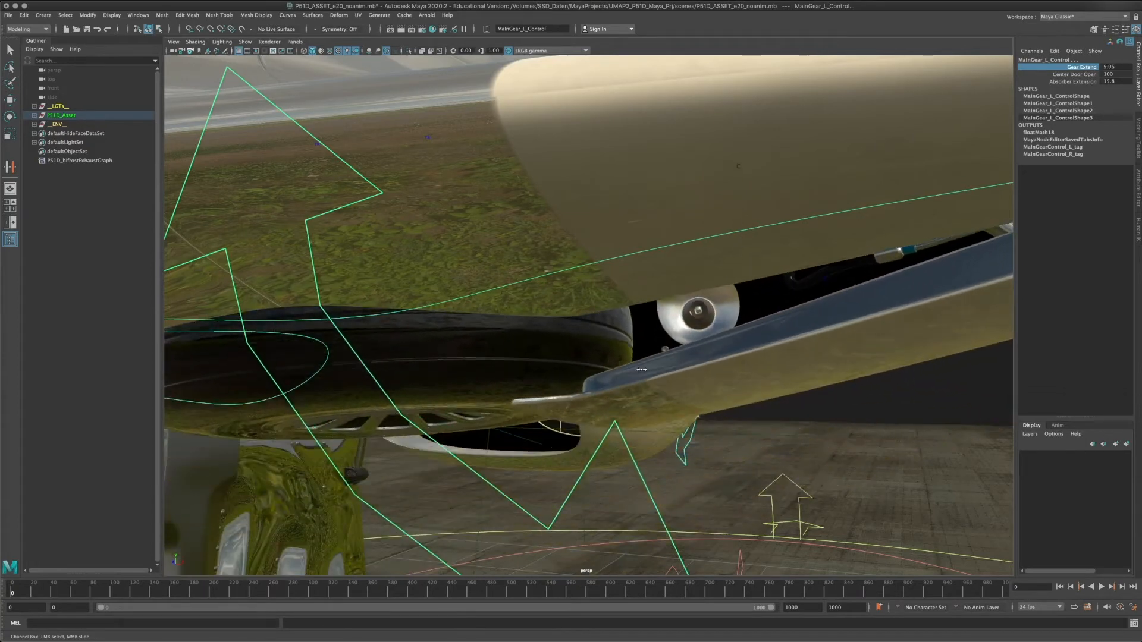
{"action": "middle_click_drag", "start_coordinate": [661, 369], "coordinate": [433, 316]}
{"action": "right_click_drag", "start_coordinate": [433, 316], "coordinate": [238, 318], "text": "alt"}
{"action": "middle_click_drag", "start_coordinate": [701, 309], "coordinate": [788, 308], "text": "alt"}
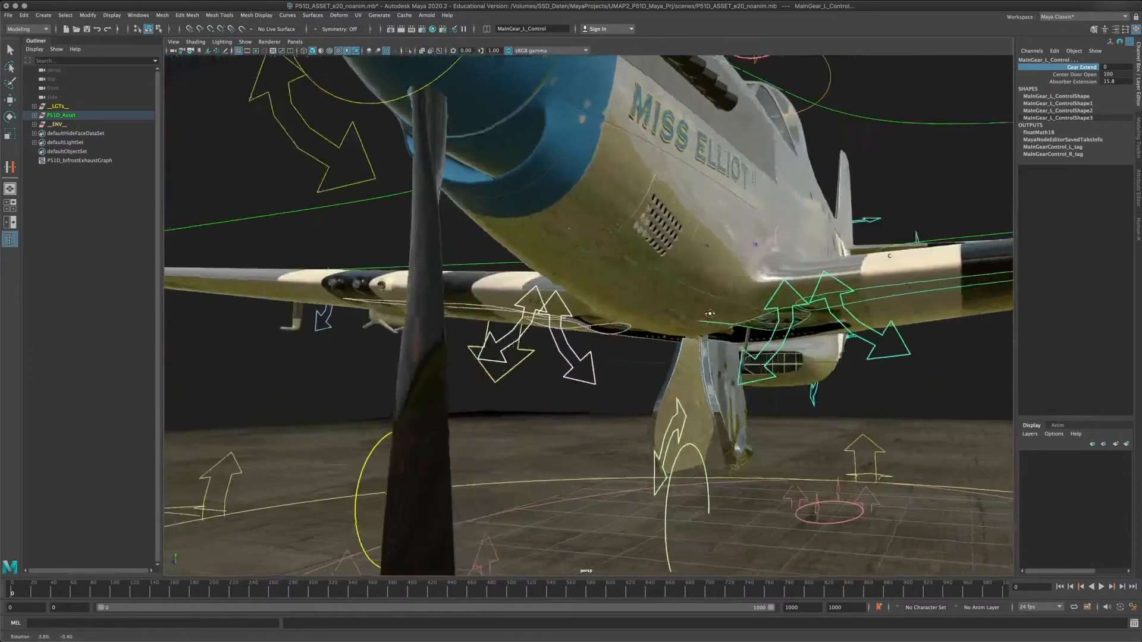
{"action": "left_click_drag", "start_coordinate": [788, 309], "coordinate": [729, 260], "text": "alt"}
- Try the Center Door Open attribute on both main gears by closing the doors and reopening them to 100
{"action": "left_click", "coordinate": [1080, 75]}
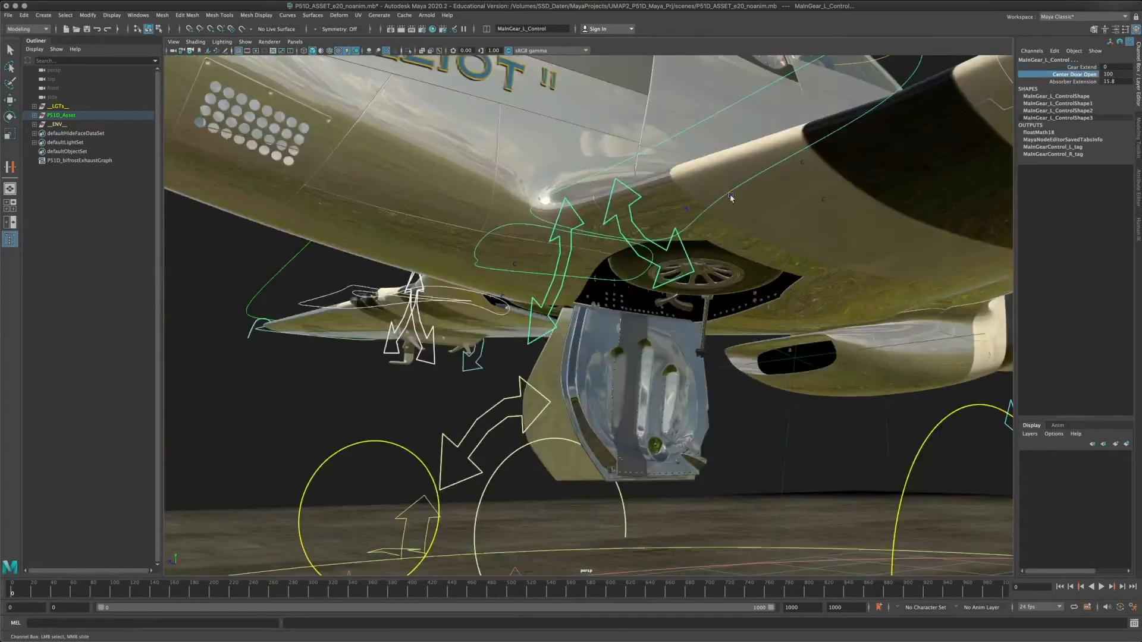
{"action": "middle_click_drag", "start_coordinate": [416, 219], "coordinate": [960, 277]}
{"action": "middle_click_drag", "start_coordinate": [823, 263], "coordinate": [799, 281]}
- Extend both main wheels fully by setting Gear Extend to 100
{"action": "left_click", "coordinate": [1094, 69]}
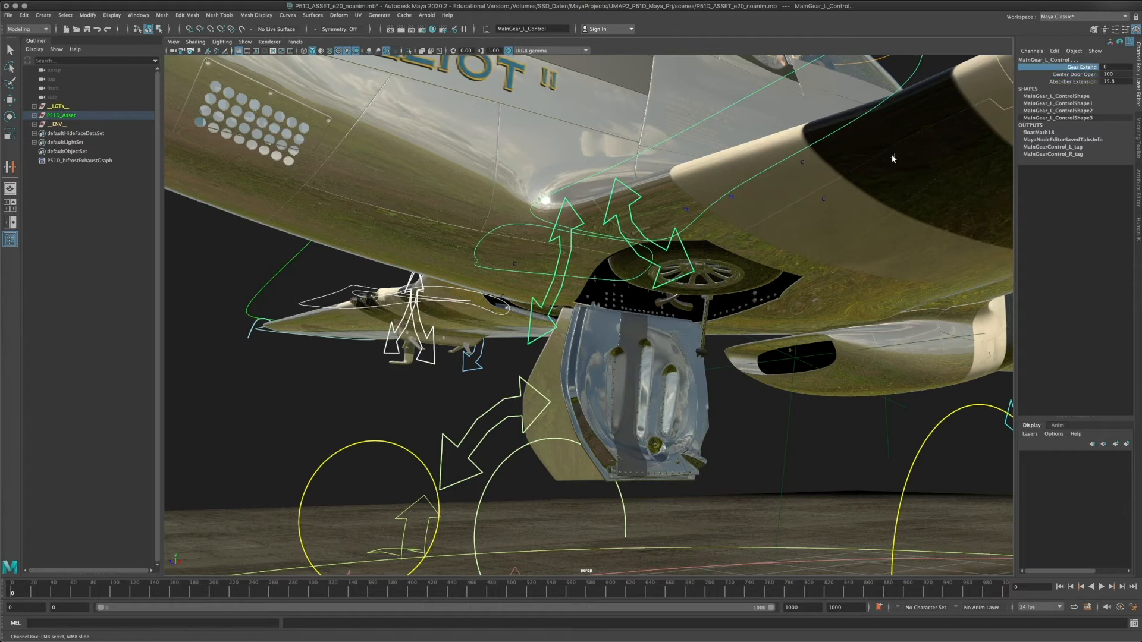
{"action": "middle_click_drag", "start_coordinate": [714, 298], "coordinate": [424, 555]}
{"action": "middle_click_drag", "start_coordinate": [959, 322], "coordinate": [708, 268], "text": "alt"}
{"action": "left_click_drag", "start_coordinate": [595, 262], "coordinate": [743, 249], "text": "alt"}
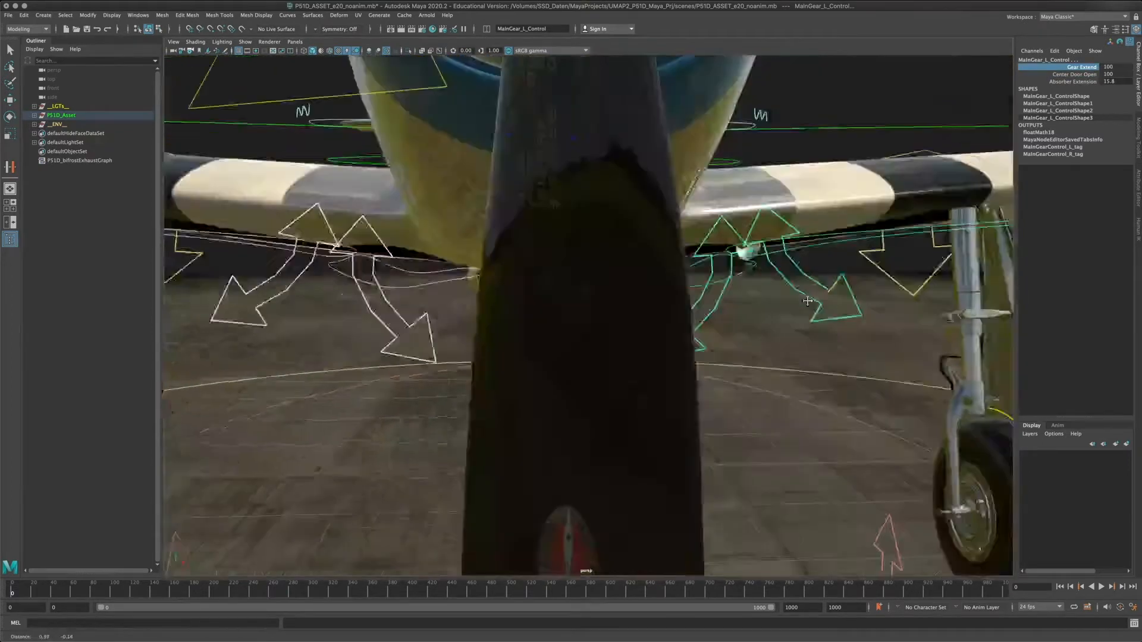
{"action": "middle_click_drag", "start_coordinate": [744, 249], "coordinate": [711, 275], "text": "alt"}
- Try small changes to Absorber Extension on both main gears and inspect the strut and wheel up close
{"action": "left_click", "coordinate": [1078, 81]}
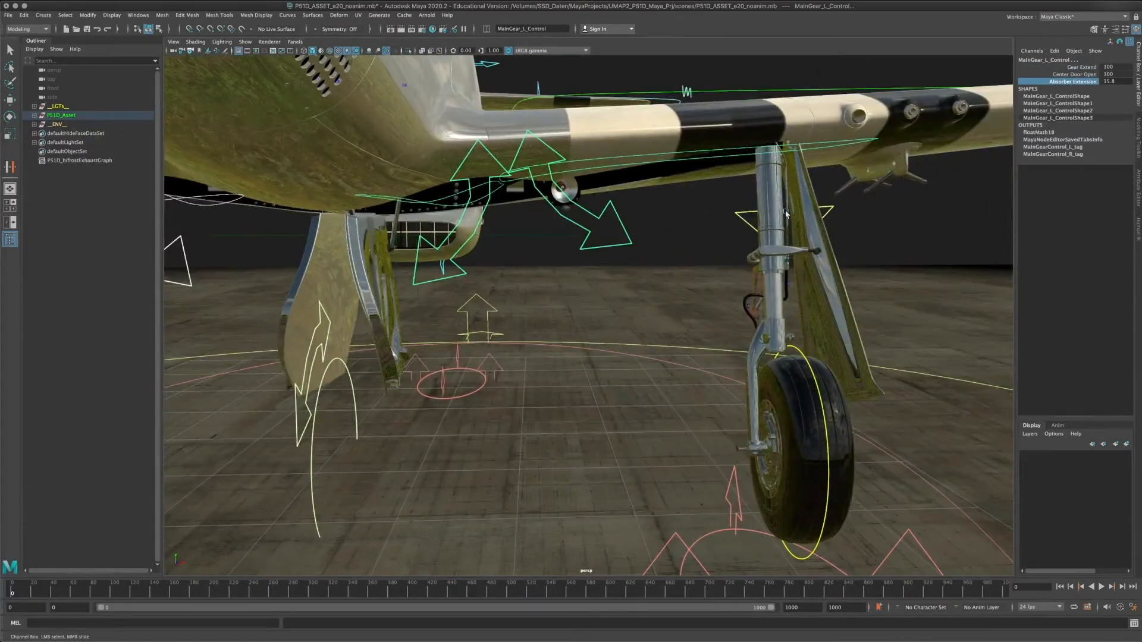
{"action": "left_click_drag", "start_coordinate": [721, 225], "coordinate": [683, 273], "text": "alt"}
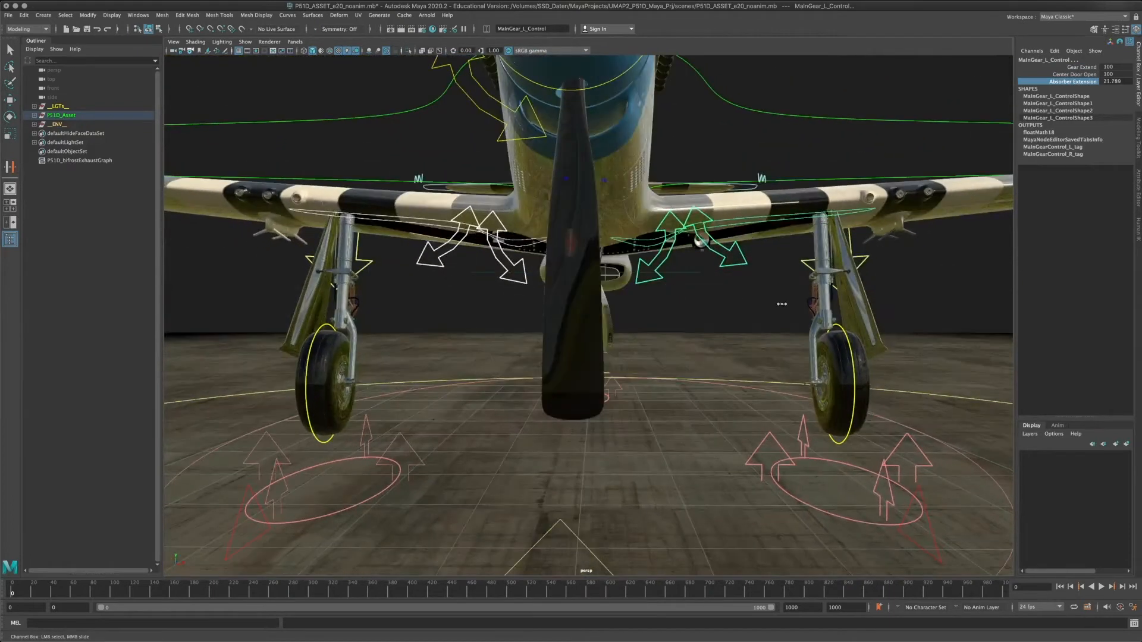
{"action": "middle_click_drag", "start_coordinate": [828, 330], "coordinate": [836, 330]}
{"action": "left_click_drag", "start_coordinate": [836, 330], "coordinate": [409, 248], "text": "alt"}
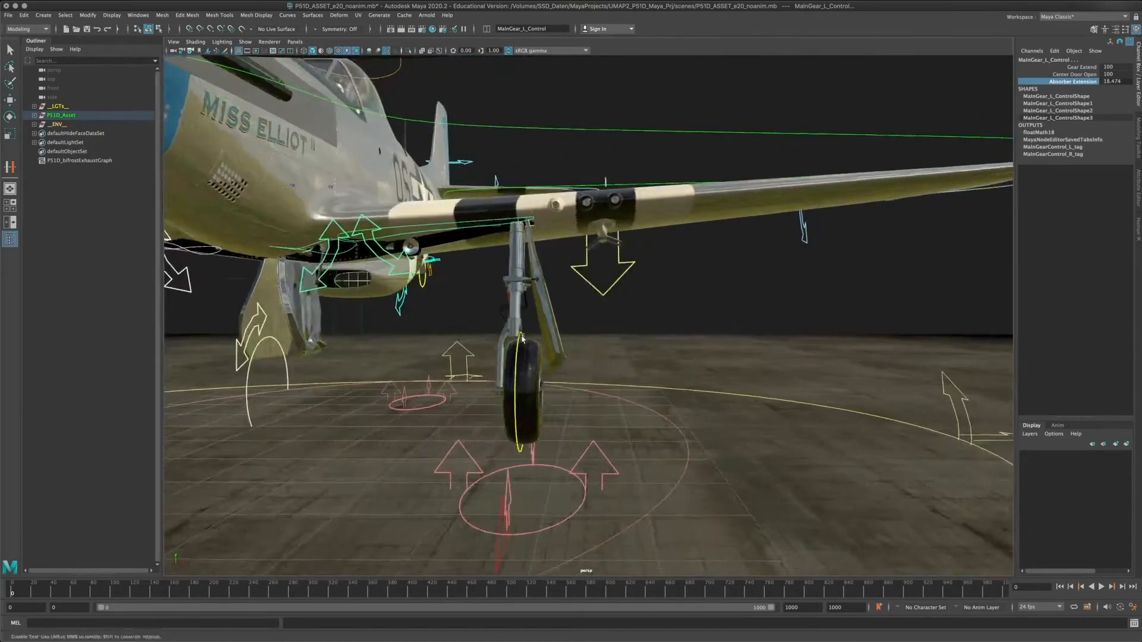
{"action": "right_click_drag", "start_coordinate": [410, 248], "coordinate": [536, 309], "text": "alt"}
{"action": "left_click_drag", "start_coordinate": [536, 309], "coordinate": [552, 349], "text": "alt"}
{"action": "left_click_drag", "start_coordinate": [584, 352], "coordinate": [512, 342], "text": "alt"}
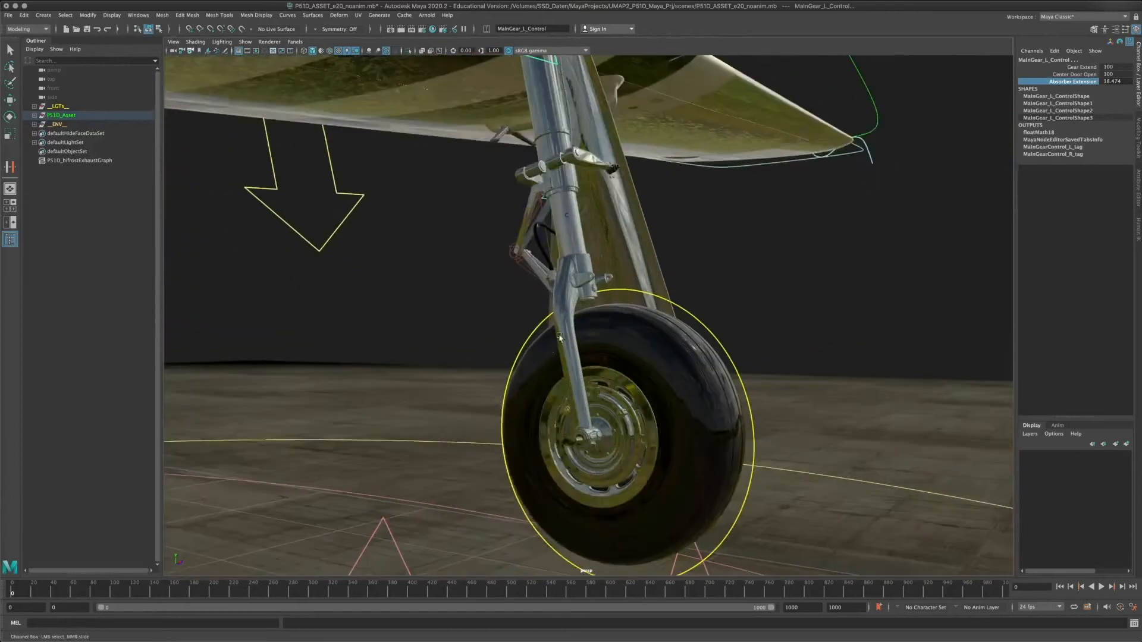
- Extend the shock absorbers of both main gears fully by setting Absorber Extension to 100
{"action": "middle_click_drag", "start_coordinate": [511, 342], "coordinate": [551, 416], "text": "alt"}
{"action": "left_click_drag", "start_coordinate": [551, 417], "coordinate": [661, 344], "text": "alt"}
{"action": "middle_click_drag", "start_coordinate": [661, 345], "coordinate": [484, 328], "text": "alt"}
{"action": "right_click_drag", "start_coordinate": [484, 328], "coordinate": [738, 284], "text": "alt"}
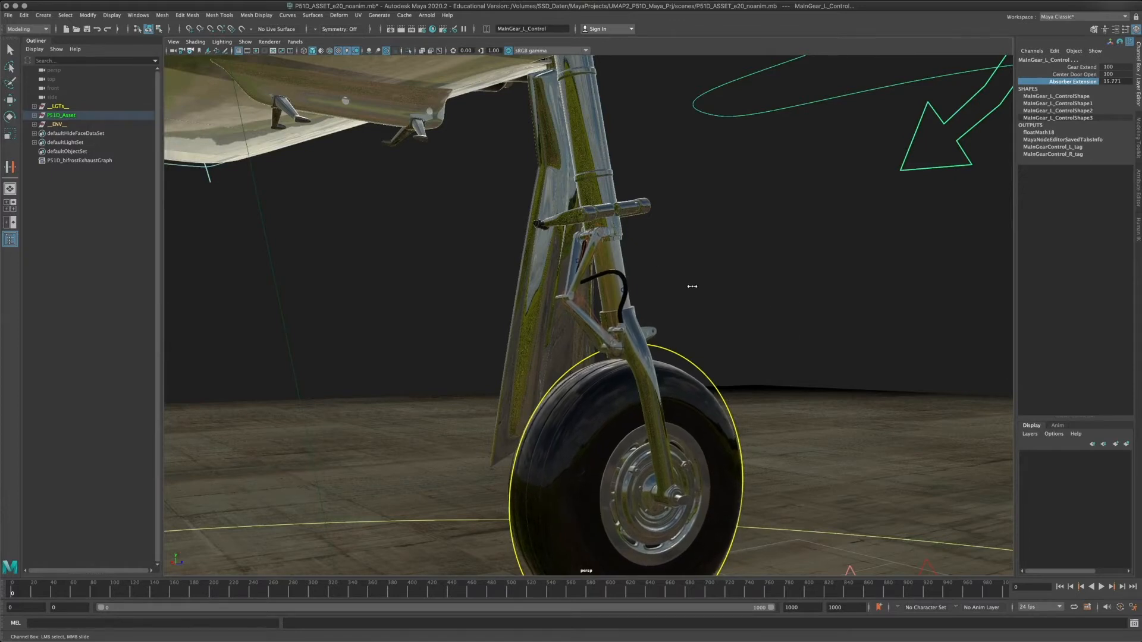
{"action": "left_click_drag", "start_coordinate": [759, 323], "coordinate": [775, 369], "text": "alt"}
{"action": "right_click_drag", "start_coordinate": [775, 370], "coordinate": [624, 361], "text": "alt"}
{"action": "middle_click_drag", "start_coordinate": [624, 361], "coordinate": [623, 311], "text": "alt"}
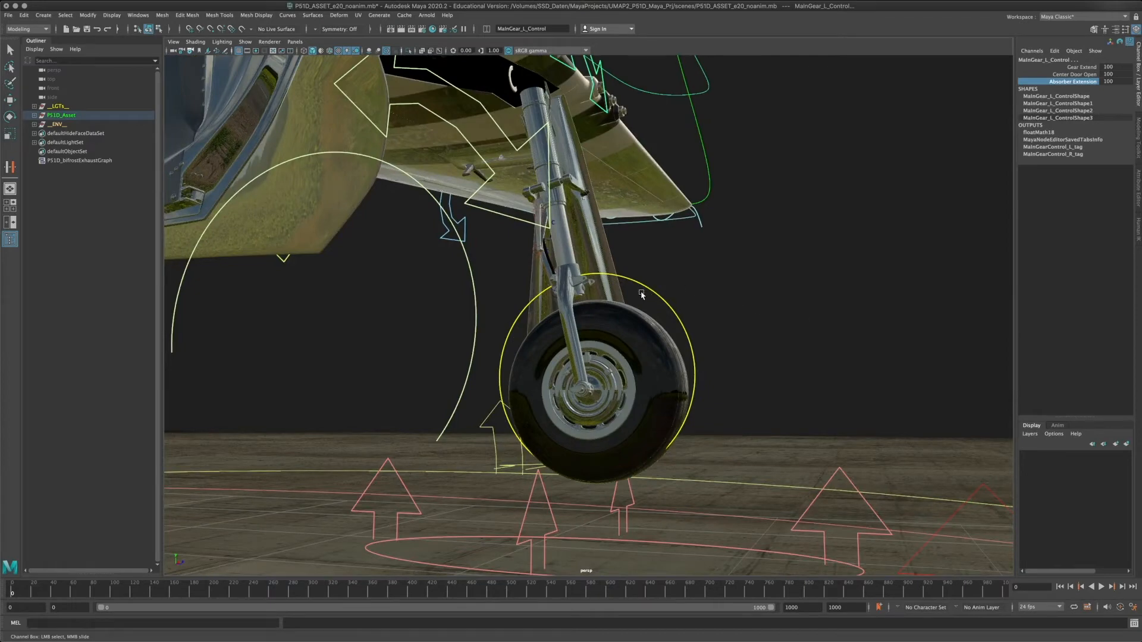
- Test the strut linkage by partly compressing both main gear absorbers and returning Absorber Extension to 100
{"action": "left_click_drag", "start_coordinate": [642, 293], "coordinate": [315, 301], "text": "alt"}
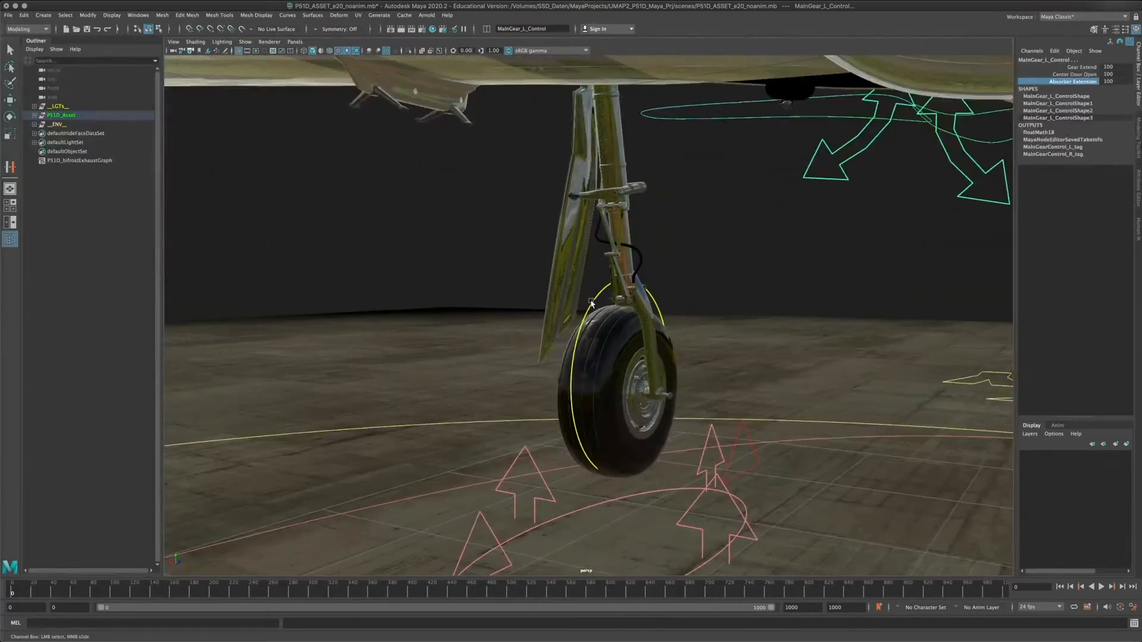
{"action": "left_click_drag", "start_coordinate": [702, 354], "coordinate": [605, 354], "text": "alt"}
{"action": "right_click_drag", "start_coordinate": [604, 354], "coordinate": [678, 364], "text": "alt"}
{"action": "left_click_drag", "start_coordinate": [679, 364], "coordinate": [620, 358], "text": "alt"}
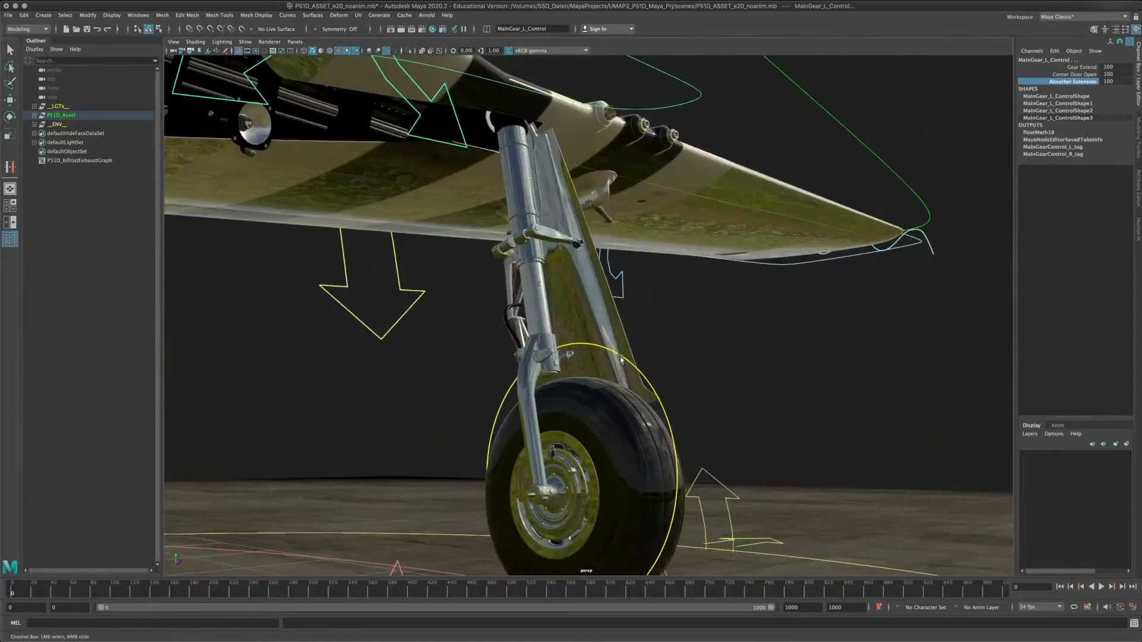
{"action": "middle_click_drag", "start_coordinate": [620, 359], "coordinate": [661, 343], "text": "alt"}
{"action": "middle_click_drag", "start_coordinate": [776, 310], "coordinate": [511, 279]}
{"action": "left_click_drag", "start_coordinate": [512, 279], "coordinate": [416, 277], "text": "alt"}
{"action": "middle_click_drag", "start_coordinate": [416, 276], "coordinate": [702, 329], "text": "alt"}
{"action": "right_click_drag", "start_coordinate": [702, 328], "coordinate": [460, 266], "text": "alt"}
{"action": "mouse_move", "coordinate": [538, 311]}
{"action": "left_mouse_down", "text": "alt"}
{"action": "mouse_move", "coordinate": [611, 329]}
{"action": "mouse_move", "coordinate": [522, 312]}
{"action": "left_mouse_up", "text": "alt"}
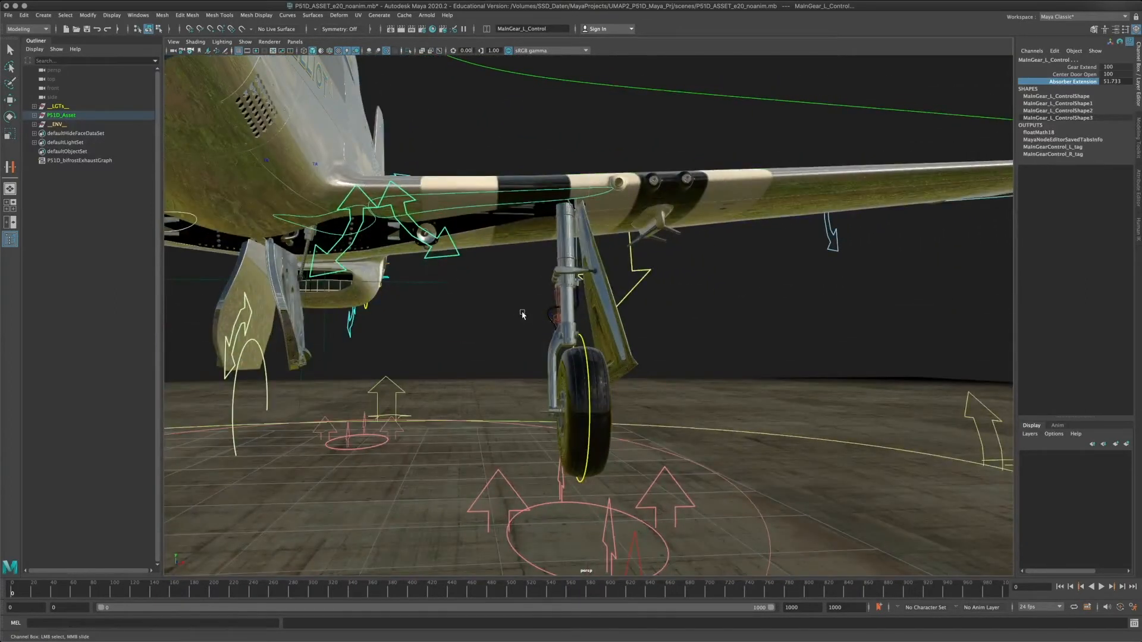
{"action": "middle_click_drag", "start_coordinate": [541, 320], "coordinate": [584, 337], "text": "alt"}
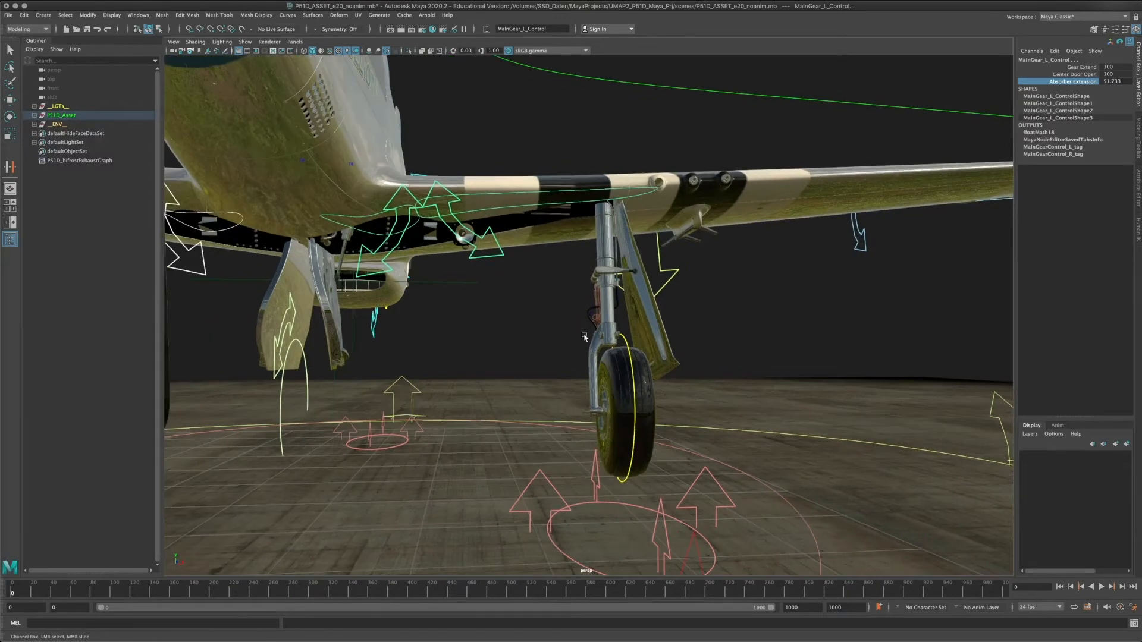
{"action": "middle_click_drag", "start_coordinate": [709, 371], "coordinate": [950, 426]}
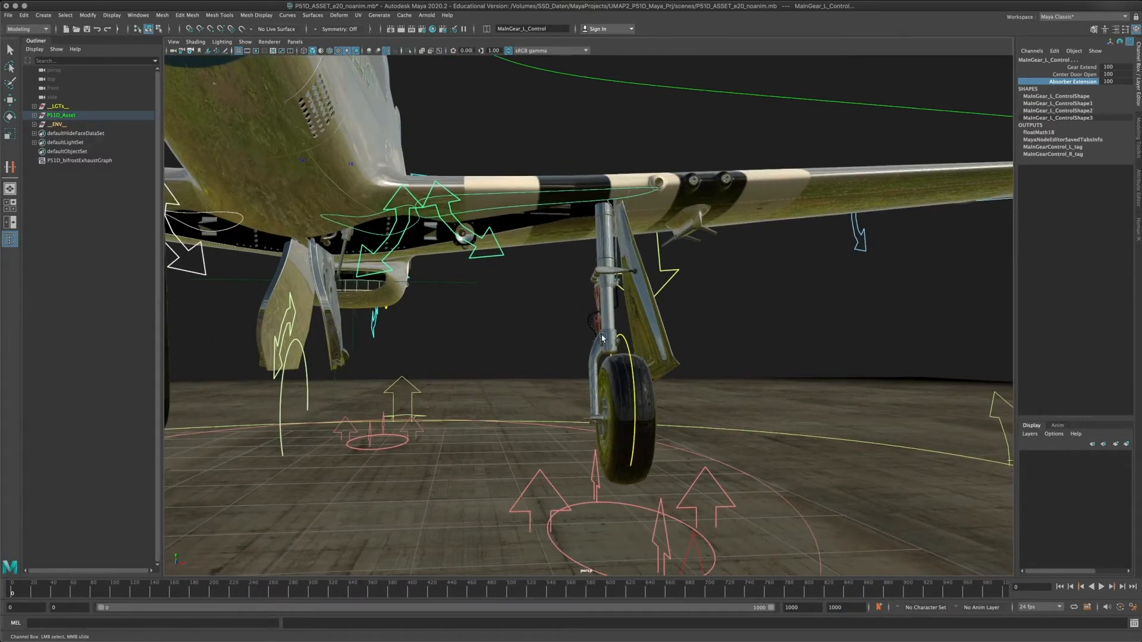
- Retract both main wheels partway into the wheel wells by lowering Gear Extend to about 18.4
{"action": "left_click_drag", "start_coordinate": [493, 297], "coordinate": [573, 315], "text": "alt"}
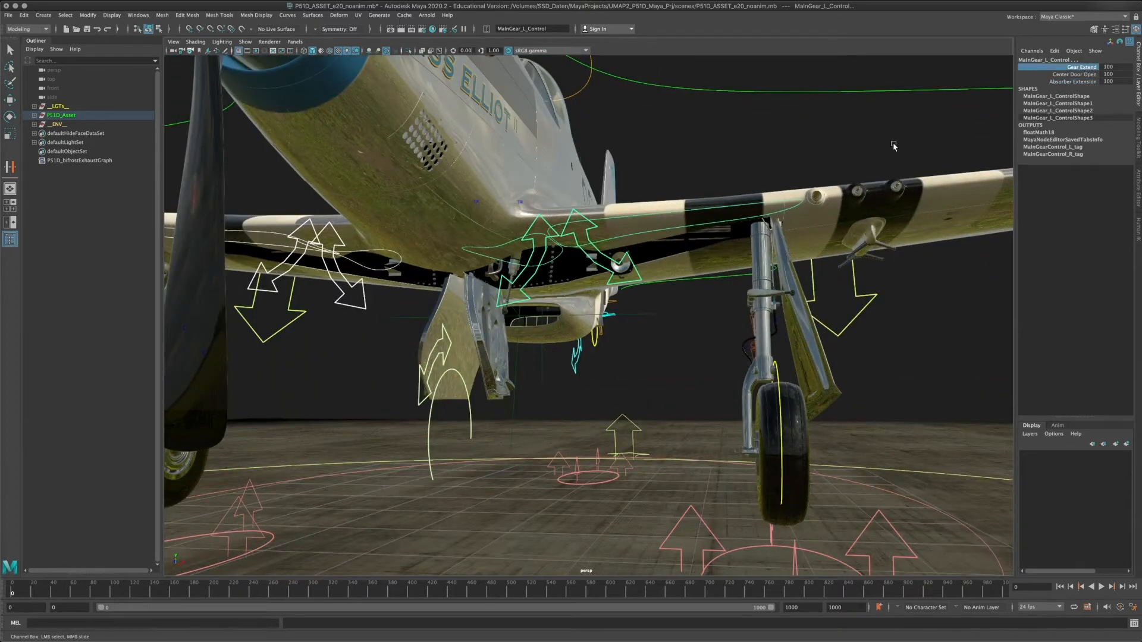
{"action": "middle_click_drag", "start_coordinate": [843, 248], "coordinate": [629, 286]}
{"action": "right_click_drag", "start_coordinate": [630, 286], "coordinate": [773, 339], "text": "alt"}
{"action": "left_click_drag", "start_coordinate": [773, 339], "coordinate": [728, 327], "text": "alt"}
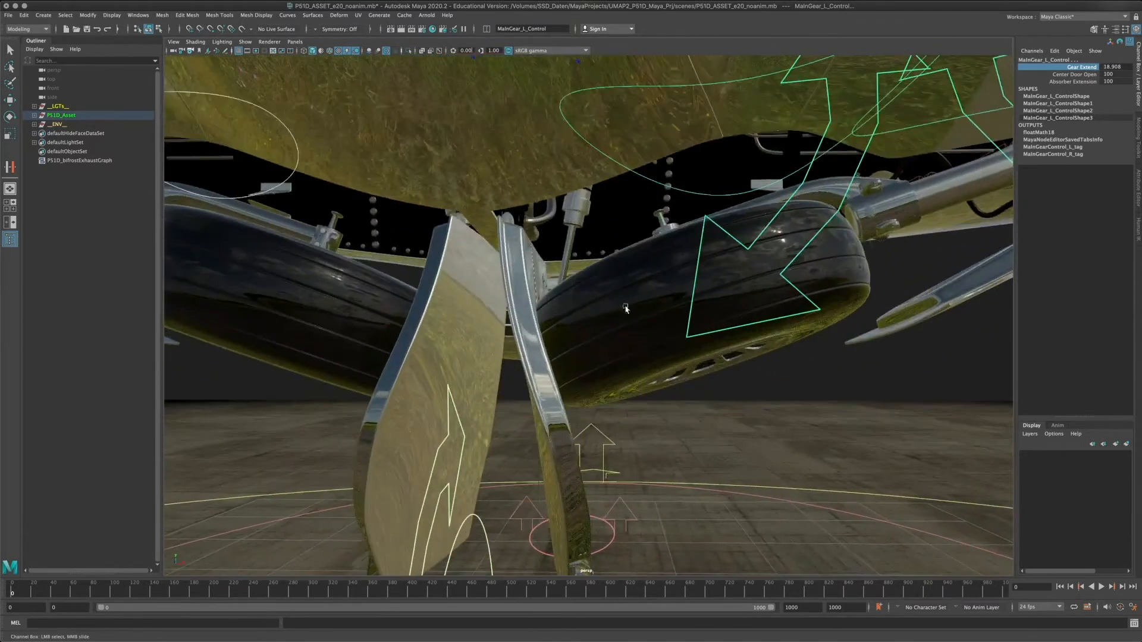
{"action": "middle_click_drag", "start_coordinate": [627, 309], "coordinate": [548, 327]}
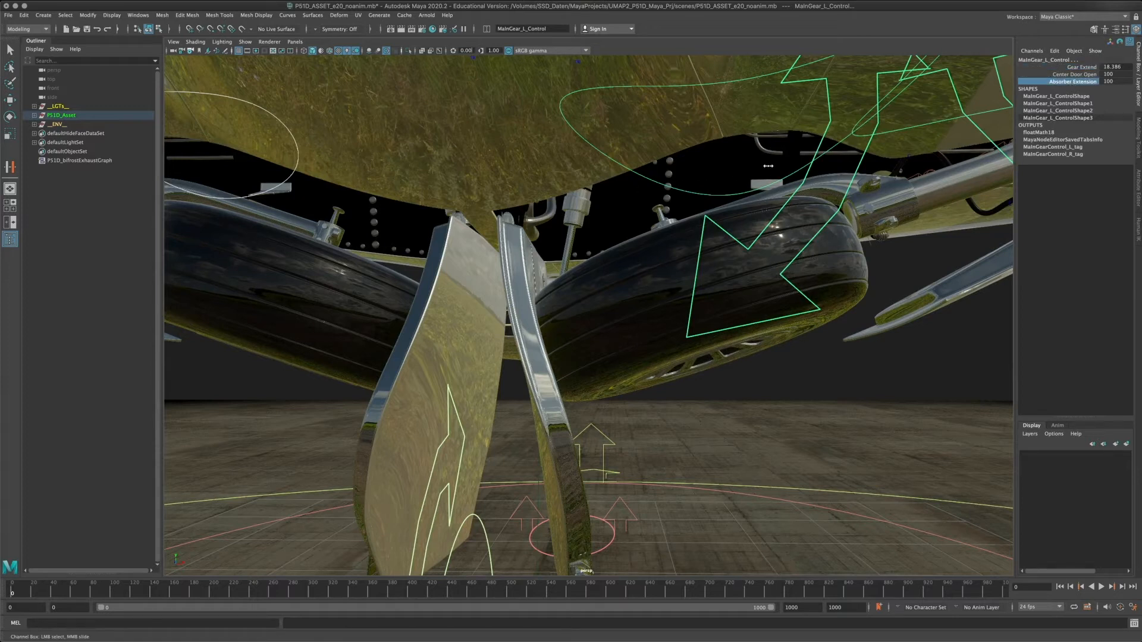
- Compress both main gear shock absorbers fully by setting Absorber Extension to 0 and inspect the tucked wheels from several angles
{"action": "middle_click_drag", "start_coordinate": [768, 166], "coordinate": [343, 197]}
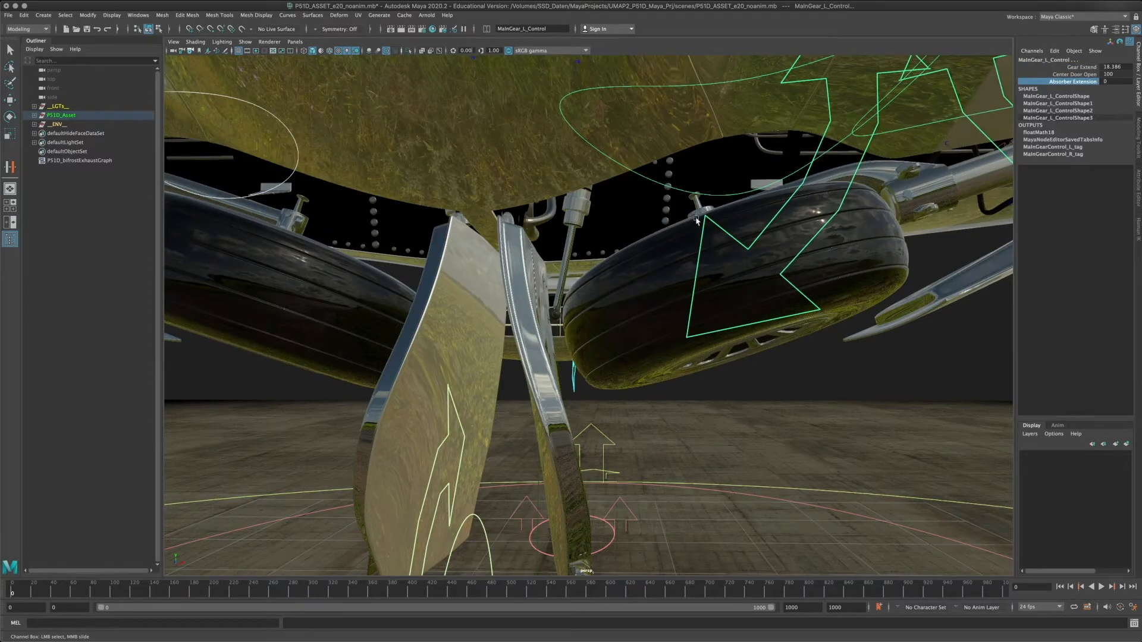
{"action": "left_click_drag", "start_coordinate": [575, 276], "coordinate": [614, 311], "text": "alt"}
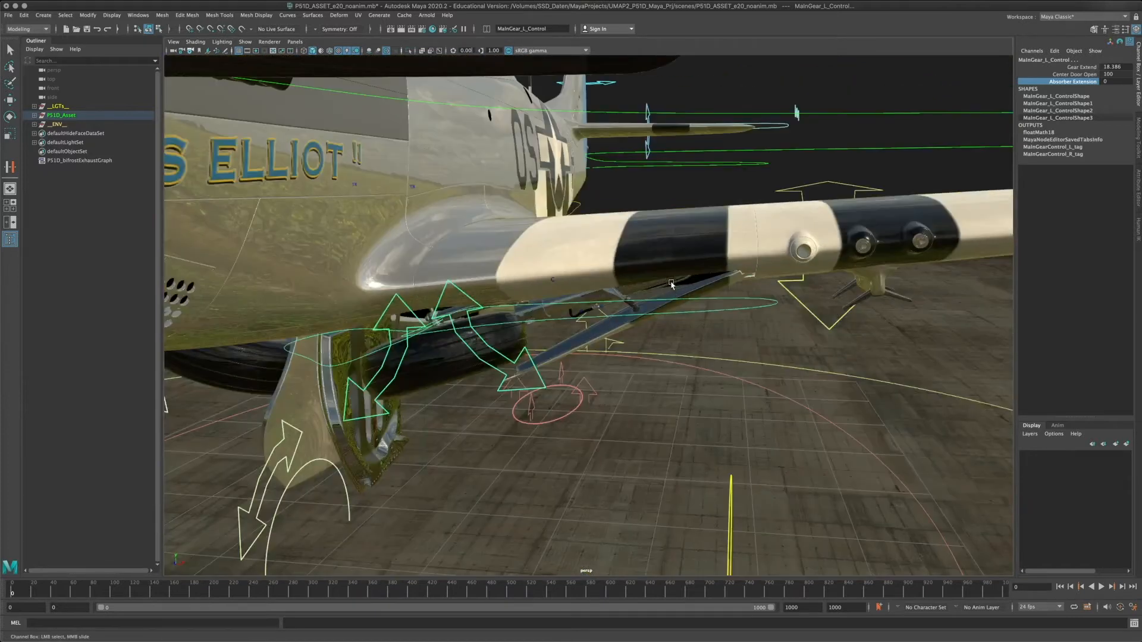
{"action": "right_click_drag", "start_coordinate": [772, 307], "coordinate": [574, 315], "text": "alt"}
{"action": "left_click_drag", "start_coordinate": [637, 309], "coordinate": [560, 312], "text": "alt"}
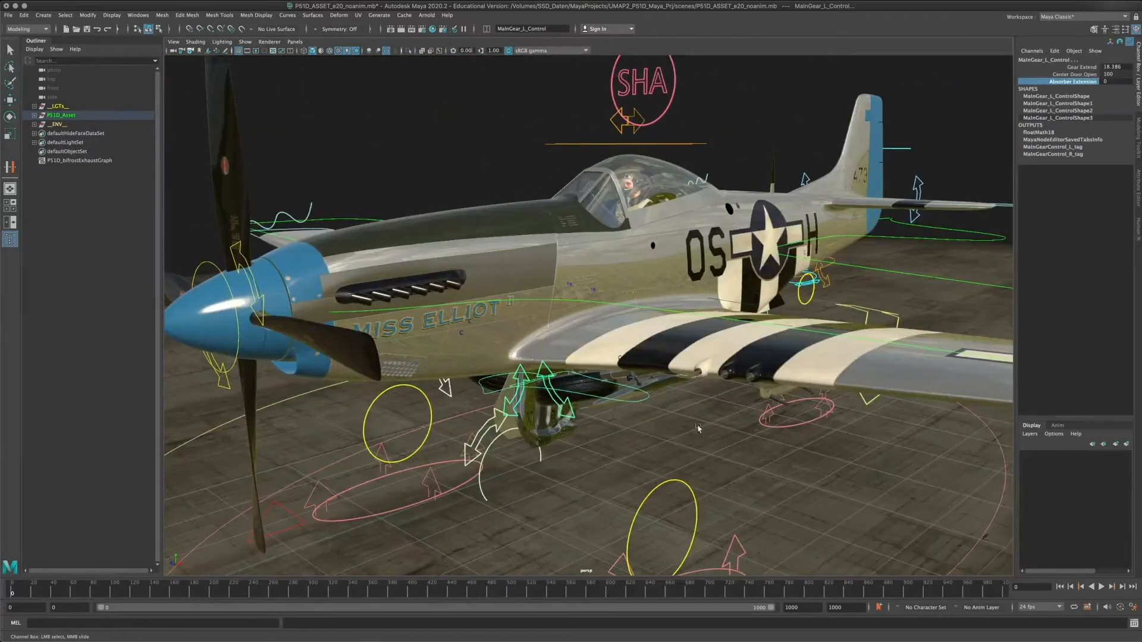
{"action": "left_click_drag", "start_coordinate": [699, 428], "coordinate": [682, 364], "text": "alt"}
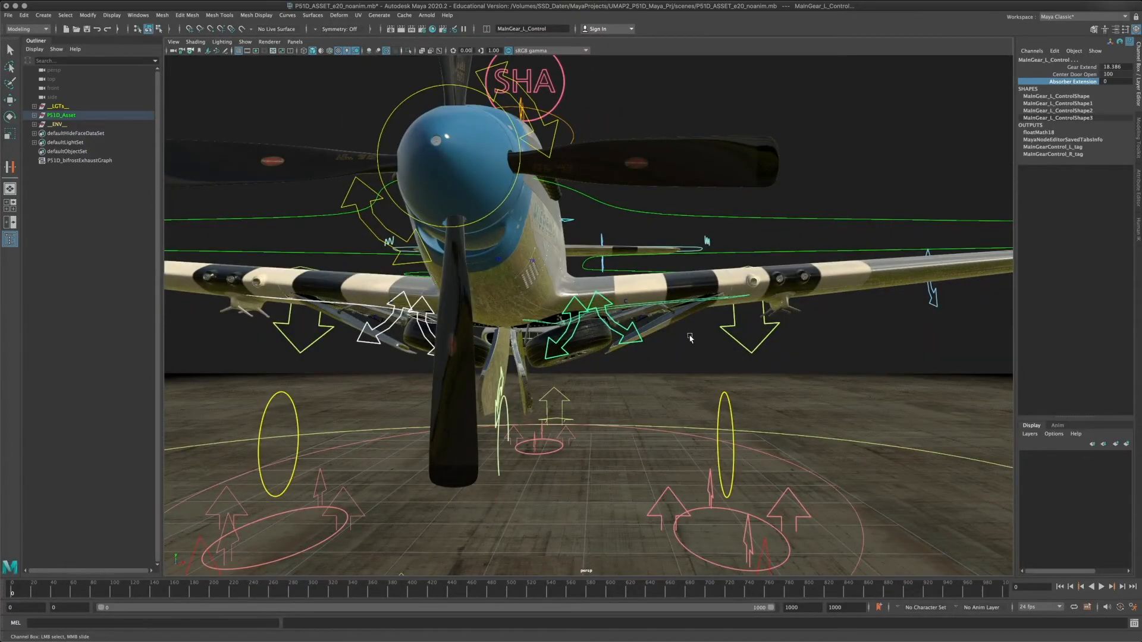
{"action": "left_click_drag", "start_coordinate": [691, 338], "coordinate": [647, 389], "text": "alt"}
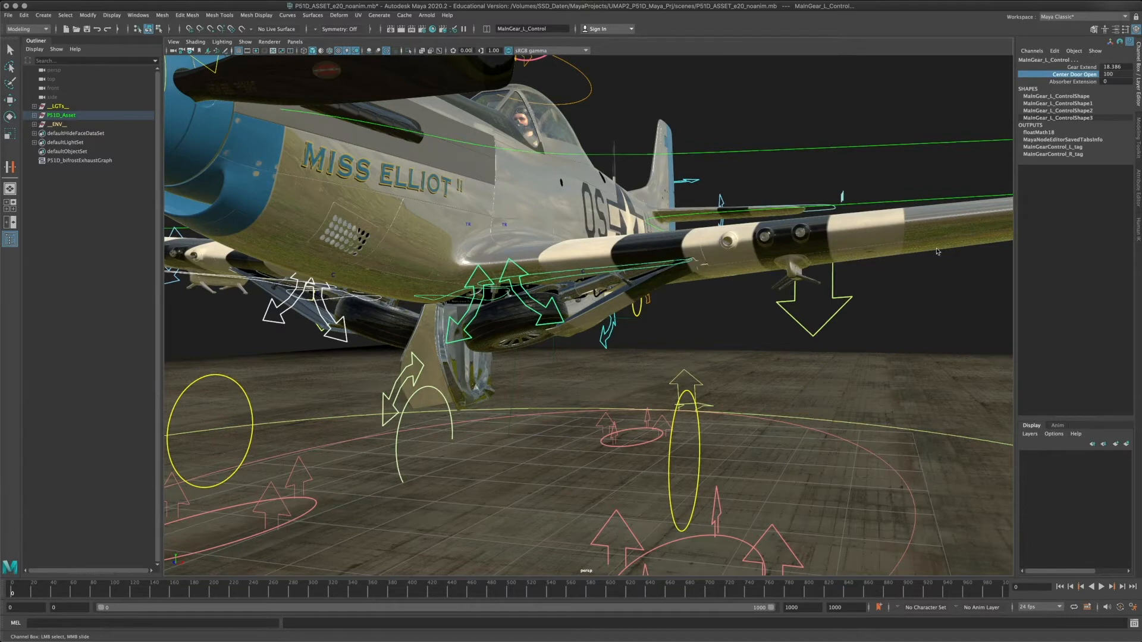
- Close the center doors and fully retract the main gear by setting Center Door Open and Gear Extend to 0
{"action": "middle_click_drag", "start_coordinate": [771, 174], "coordinate": [324, 210]}
{"action": "middle_click_drag", "start_coordinate": [459, 194], "coordinate": [492, 339], "text": "alt"}
{"action": "left_click_drag", "start_coordinate": [491, 339], "coordinate": [620, 323], "text": "alt"}
{"action": "right_click_drag", "start_coordinate": [621, 322], "coordinate": [549, 316], "text": "alt"}
{"action": "left_click_drag", "start_coordinate": [549, 315], "coordinate": [619, 309], "text": "alt"}
{"action": "mouse_move", "coordinate": [617, 313]}
{"action": "middle_mouse_down", "text": "alt"}
{"action": "mouse_move", "coordinate": [616, 287]}
{"action": "mouse_move", "coordinate": [611, 310]}
{"action": "middle_mouse_up", "text": "alt"}
{"action": "left_click_drag", "start_coordinate": [570, 329], "coordinate": [552, 323], "text": "alt"}
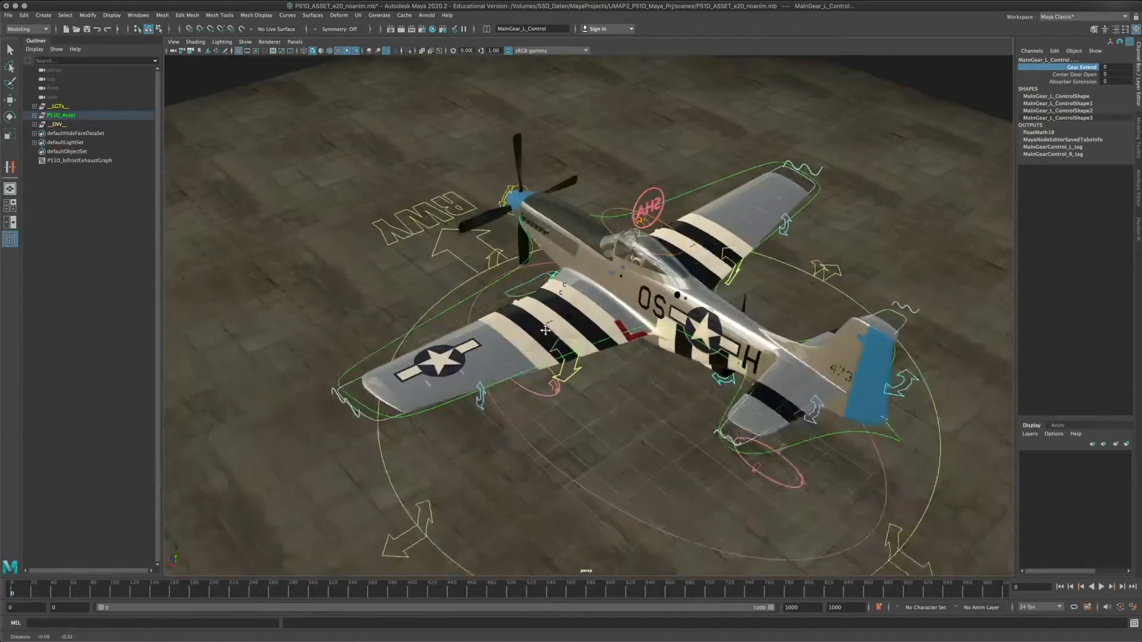
- Deflect the left aileron by rotating its control to a Rotate Y of -20
{"action": "scroll", "coordinate": [557, 326], "scroll_direction": "up", "scroll_amount": 4}
{"action": "middle_click_drag", "start_coordinate": [523, 339], "coordinate": [607, 313], "text": "alt"}
{"action": "scroll", "coordinate": [602, 356], "scroll_direction": "up", "scroll_amount": 5}
{"action": "left_click_drag", "start_coordinate": [602, 358], "coordinate": [632, 325], "text": "alt"}
{"action": "scroll", "coordinate": [633, 323], "scroll_direction": "up", "scroll_amount": 3}
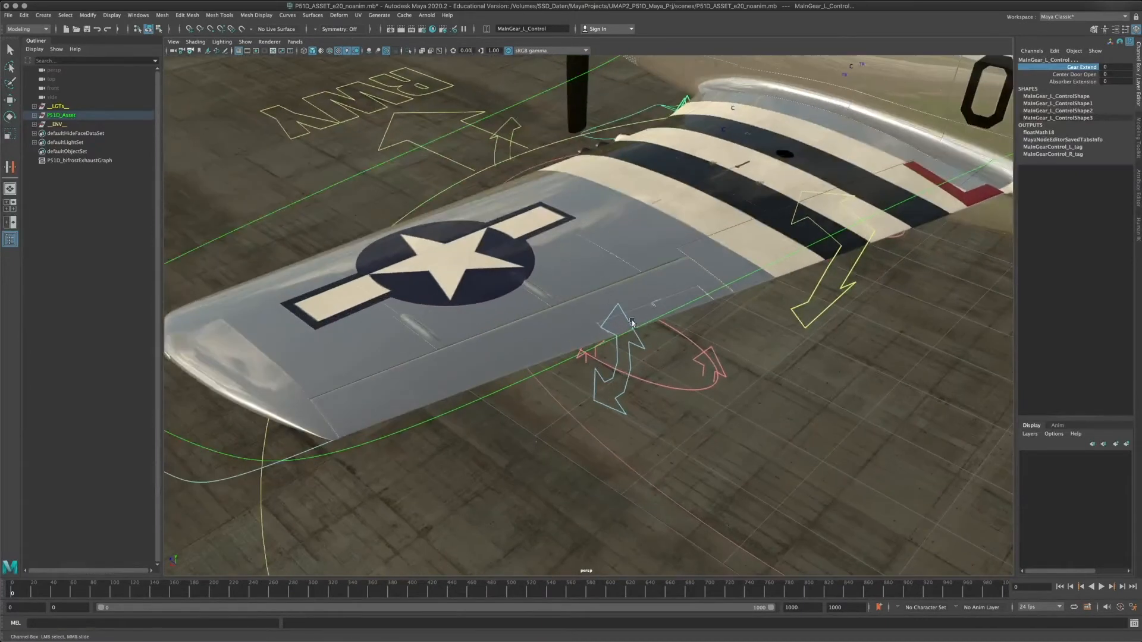
{"action": "left_click", "coordinate": [627, 315]}
{"action": "key", "text": "w"}
{"action": "key", "text": "e"}
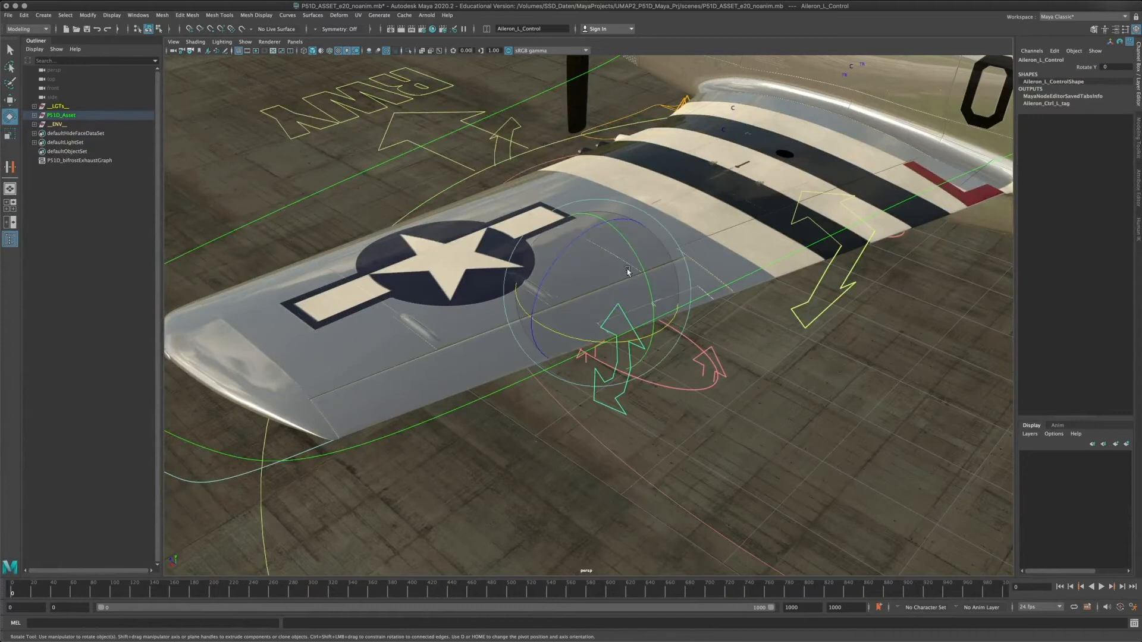
{"action": "left_click_drag", "start_coordinate": [633, 254], "coordinate": [642, 293]}
- Deflect the right aileron by rotating its control to a Rotate Y of 20 and check the wing from behind
{"action": "left_click_drag", "start_coordinate": [555, 306], "coordinate": [473, 321], "text": "alt"}
{"action": "right_click_drag", "start_coordinate": [473, 320], "coordinate": [523, 320], "text": "alt"}
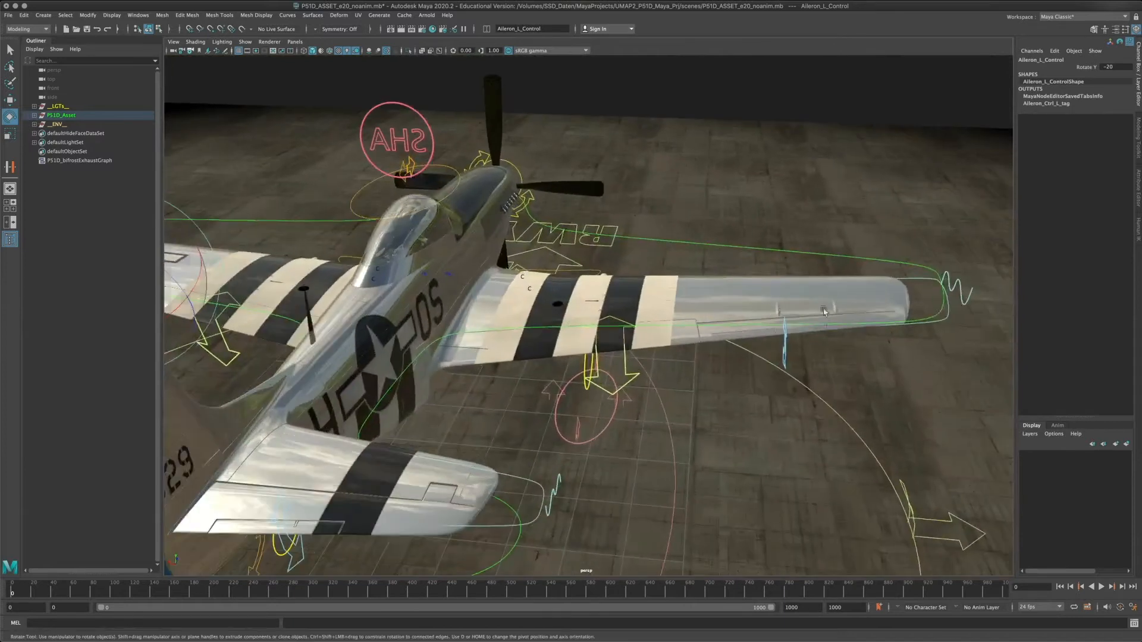
{"action": "left_click", "coordinate": [786, 347]}
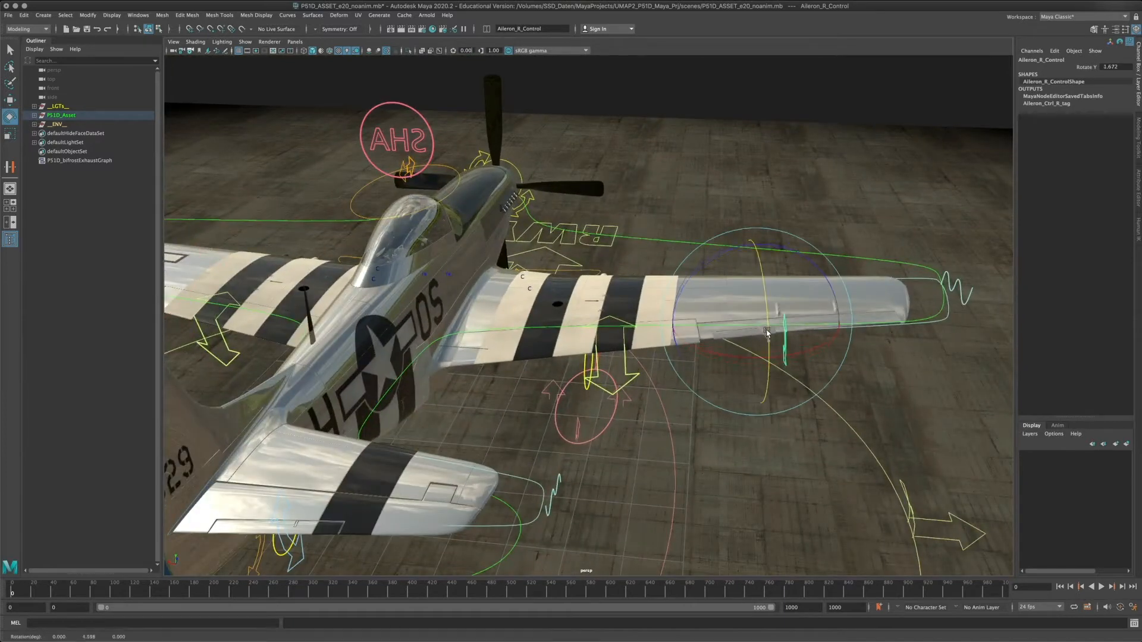
{"action": "left_click_drag", "start_coordinate": [429, 357], "coordinate": [365, 337], "text": "alt"}
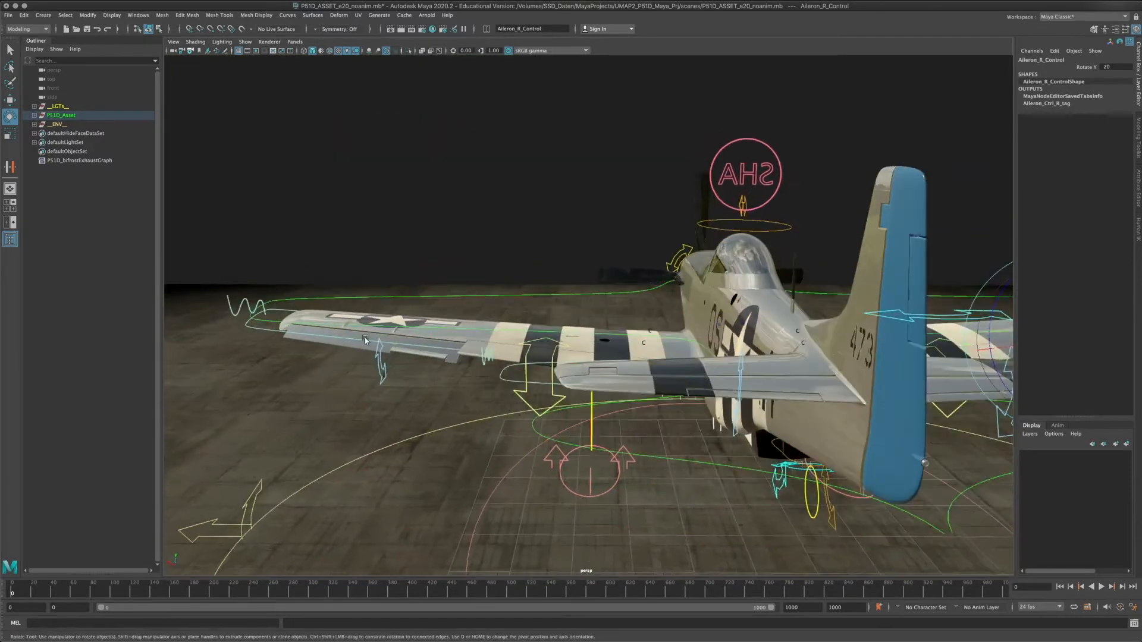
- Swing the left aileron to a Rotate Y of 20, inspect its trim tab up close, and return it to about -0.2
{"action": "left_click_drag", "start_coordinate": [512, 414], "coordinate": [700, 362], "text": "alt"}
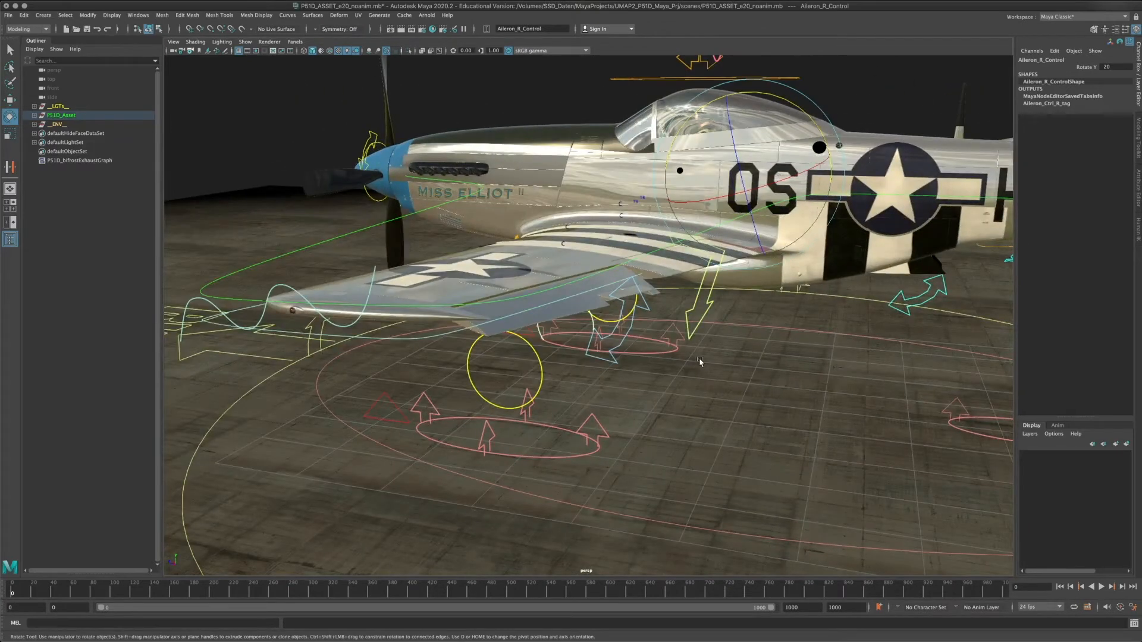
{"action": "left_click_drag", "start_coordinate": [617, 340], "coordinate": [580, 364], "text": "alt"}
{"action": "right_click_drag", "start_coordinate": [580, 364], "coordinate": [646, 338], "text": "alt"}
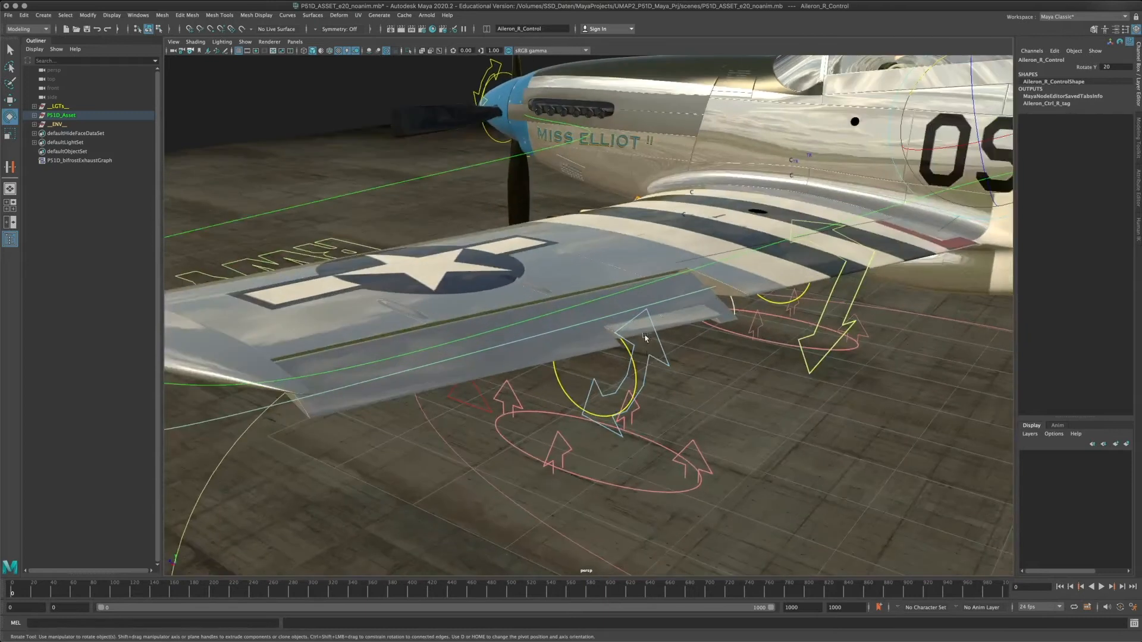
{"action": "left_click", "coordinate": [651, 357]}
{"action": "left_click_drag", "start_coordinate": [661, 286], "coordinate": [512, 382]}
{"action": "right_click_drag", "start_coordinate": [512, 383], "coordinate": [595, 431], "text": "alt"}
{"action": "left_click_drag", "start_coordinate": [595, 432], "coordinate": [593, 241], "text": "alt"}
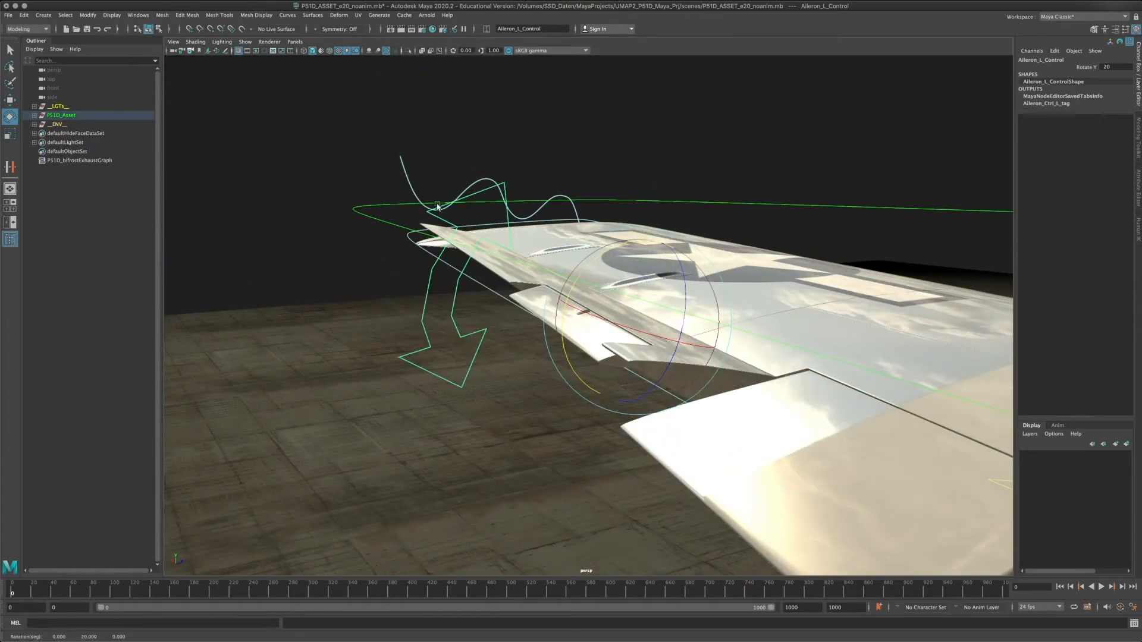
{"action": "mouse_move", "coordinate": [584, 264]}
{"action": "left_mouse_down"}
{"action": "mouse_move", "coordinate": [570, 285]}
{"action": "mouse_move", "coordinate": [594, 258]}
{"action": "mouse_move", "coordinate": [556, 316]}
{"action": "mouse_move", "coordinate": [562, 292]}
{"action": "mouse_move", "coordinate": [645, 266]}
{"action": "mouse_move", "coordinate": [566, 271]}
{"action": "mouse_move", "coordinate": [573, 237]}
{"action": "mouse_move", "coordinate": [564, 270]}
{"action": "left_mouse_up"}
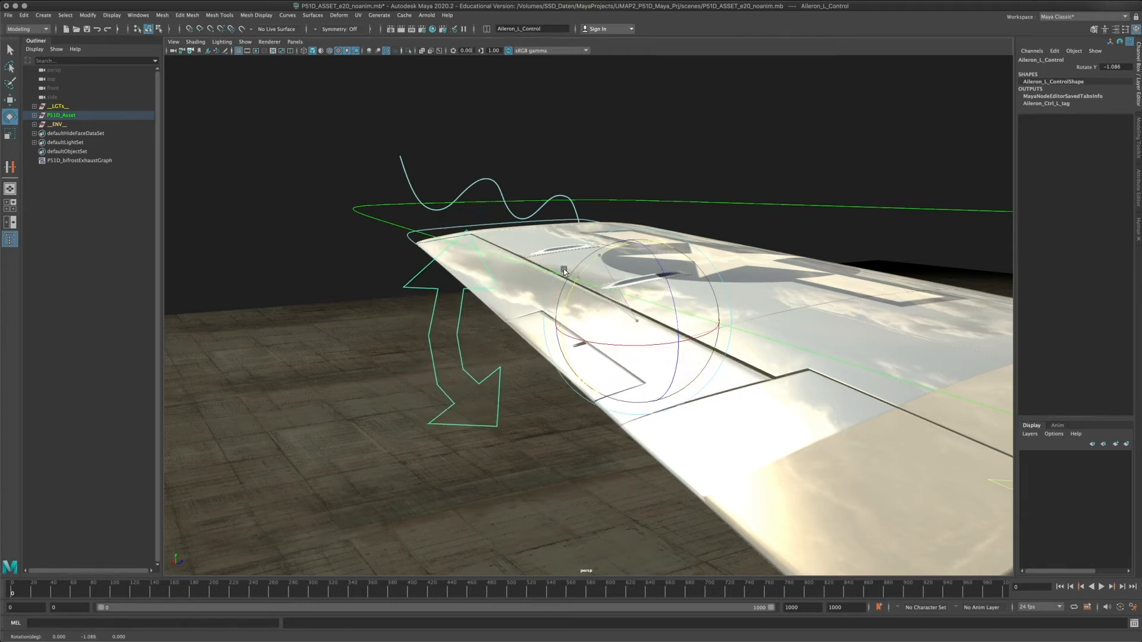
- Deflect both elevators by rotating the elevator control at the tail to a Rotate X of -25
{"action": "left_click_drag", "start_coordinate": [770, 403], "coordinate": [426, 467], "text": "alt"}
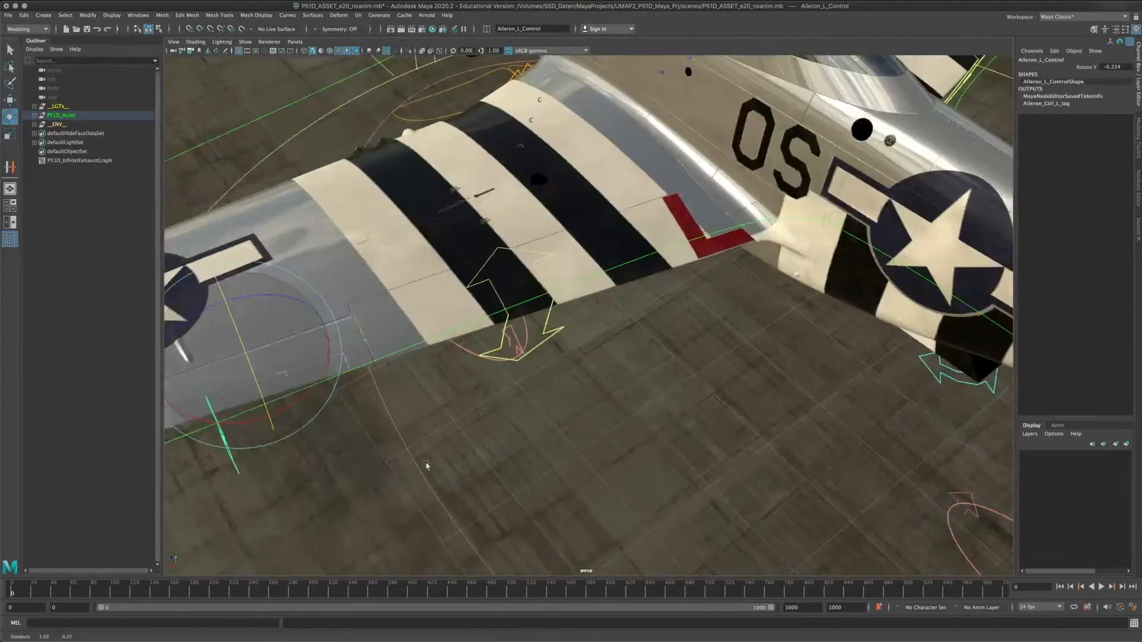
{"action": "scroll", "coordinate": [687, 344], "scroll_direction": "down", "scroll_amount": 8}
{"action": "left_click_drag", "start_coordinate": [687, 344], "coordinate": [729, 308], "text": "alt"}
{"action": "middle_click_drag", "start_coordinate": [633, 467], "coordinate": [711, 370], "text": "alt"}
{"action": "left_click_drag", "start_coordinate": [711, 369], "coordinate": [628, 303], "text": "alt"}
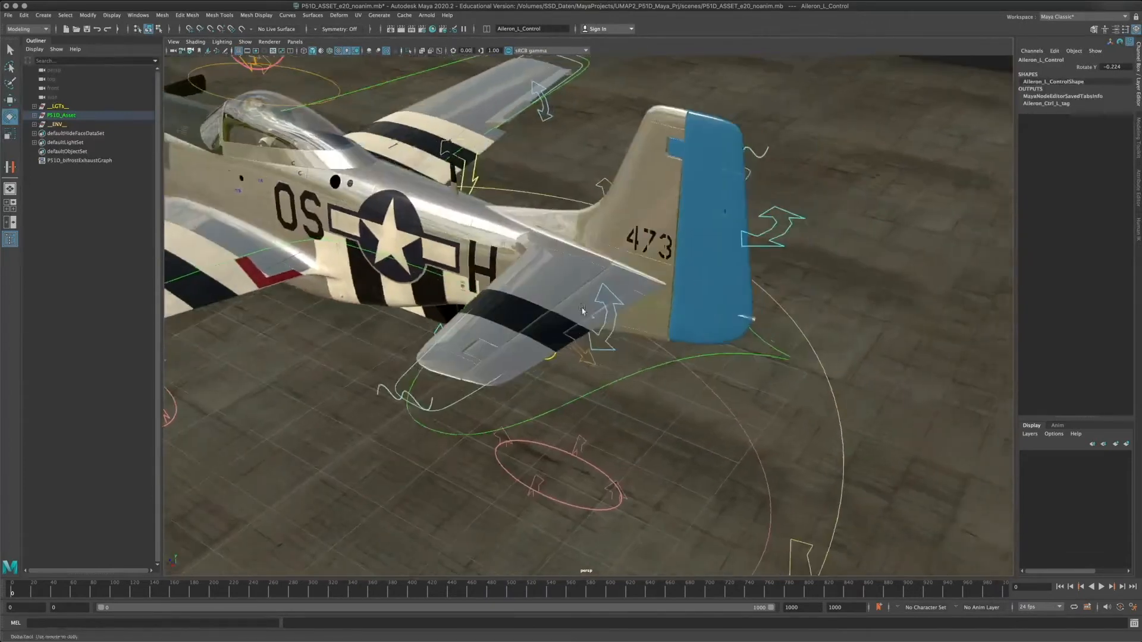
{"action": "scroll", "coordinate": [628, 299], "scroll_direction": "up", "scroll_amount": 4}
{"action": "left_click", "coordinate": [628, 299]}
{"action": "left_click_drag", "start_coordinate": [685, 193], "coordinate": [470, 393]}
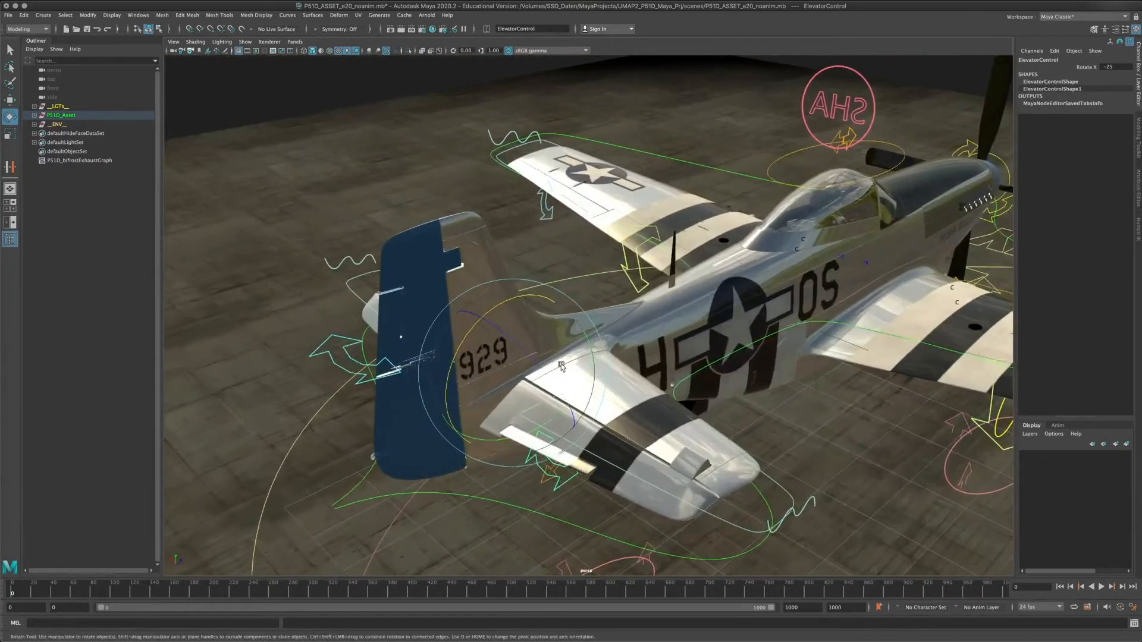
- Open the Node Editor and examine the aileron and trim tab connections in the FlapAileronTab graph
{"action": "left_click", "coordinate": [136, 14]}
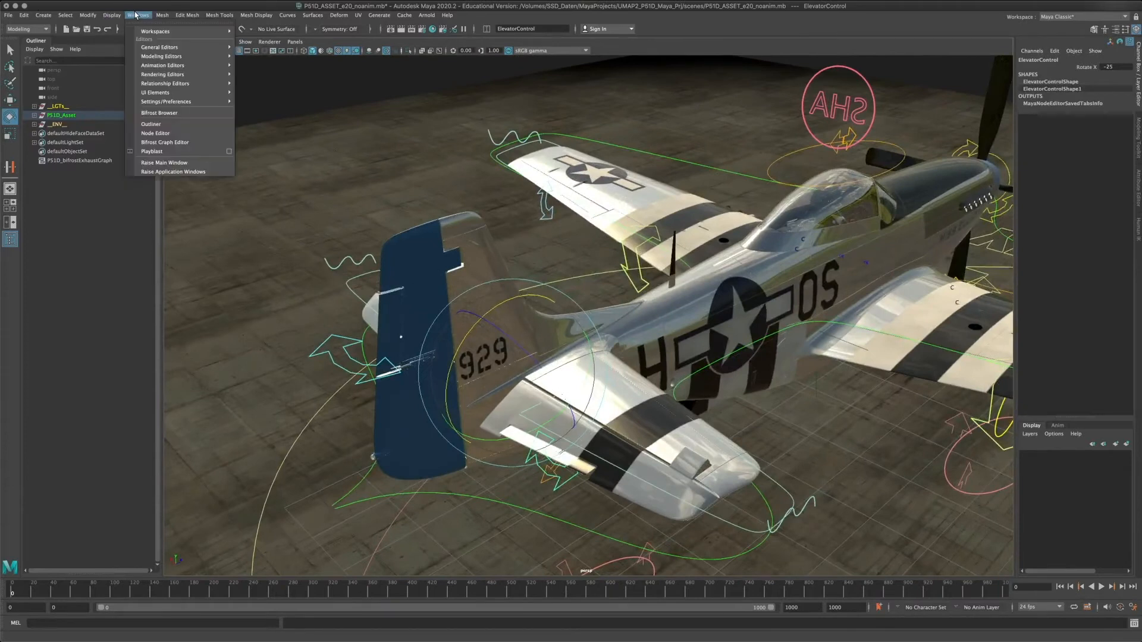
{"action": "left_click", "coordinate": [174, 132]}
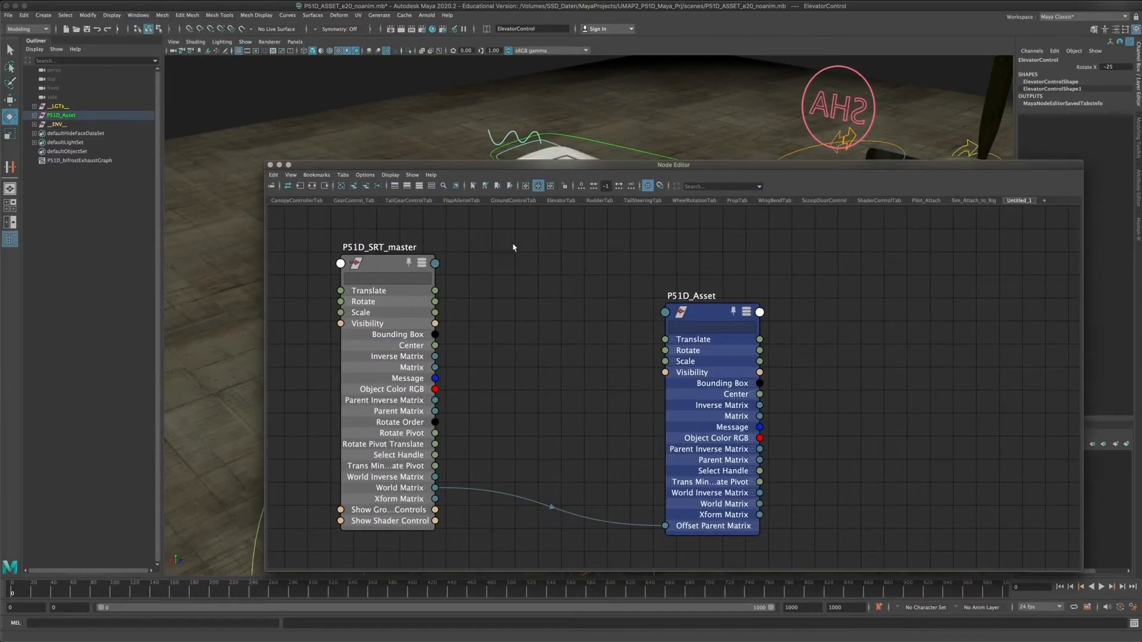
{"action": "left_click", "coordinate": [460, 201]}
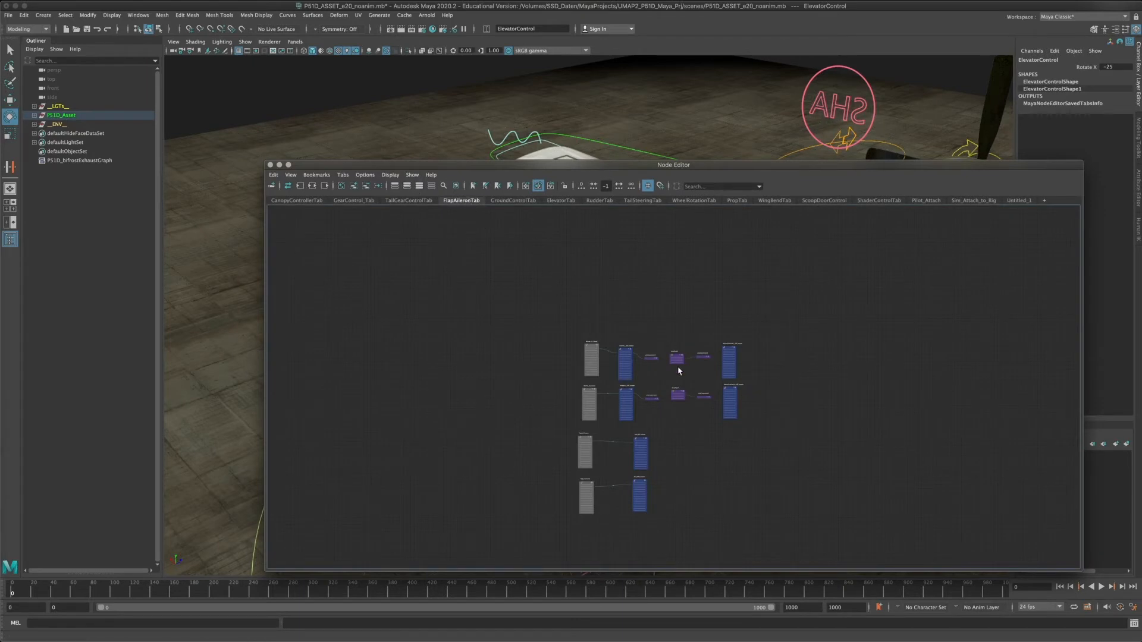
{"action": "scroll", "coordinate": [678, 371], "scroll_direction": "up", "scroll_amount": 5}
- Examine the ElevatorTab graph, including the floatMath7 node between the left elevator and its trim tab
{"action": "left_click", "coordinate": [561, 201]}
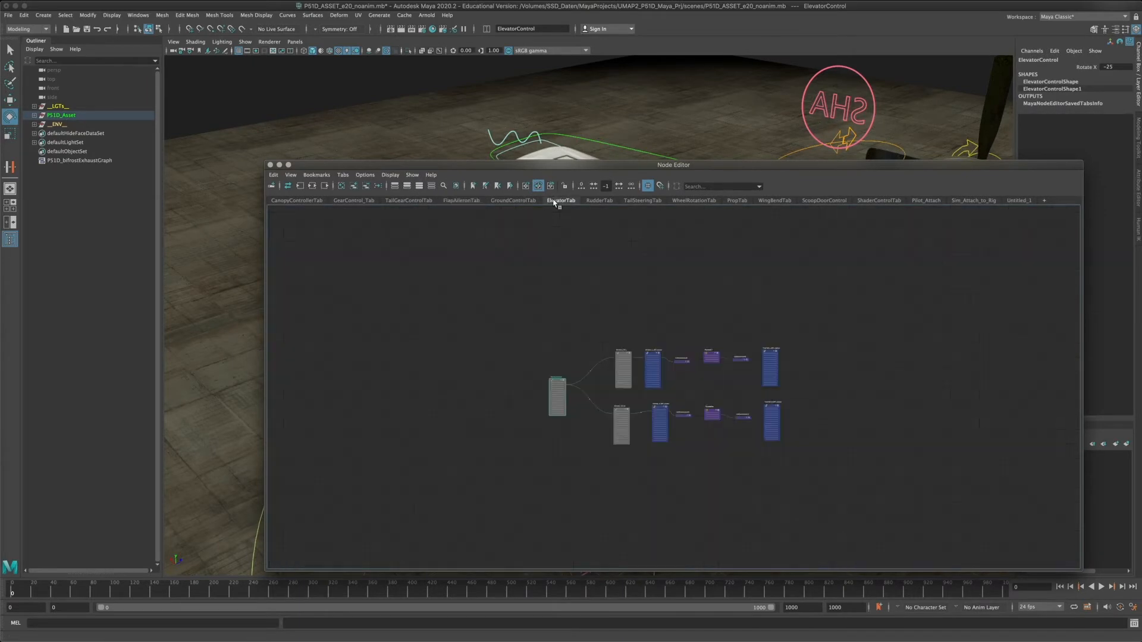
{"action": "scroll", "coordinate": [688, 395], "scroll_direction": "up", "scroll_amount": 6}
{"action": "scroll", "coordinate": [718, 365], "scroll_direction": "down", "scroll_amount": 2}
{"action": "middle_click_drag", "start_coordinate": [718, 365], "coordinate": [678, 413], "text": "alt"}
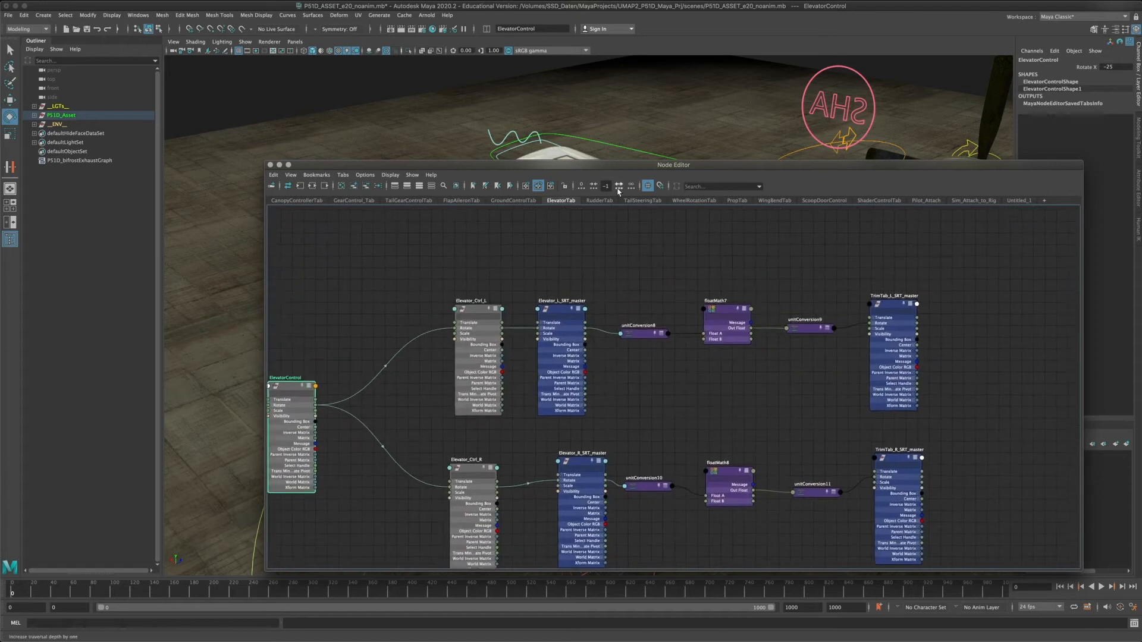
{"action": "left_click_drag", "start_coordinate": [574, 170], "coordinate": [593, 186]}
{"action": "left_click", "coordinate": [732, 331]}
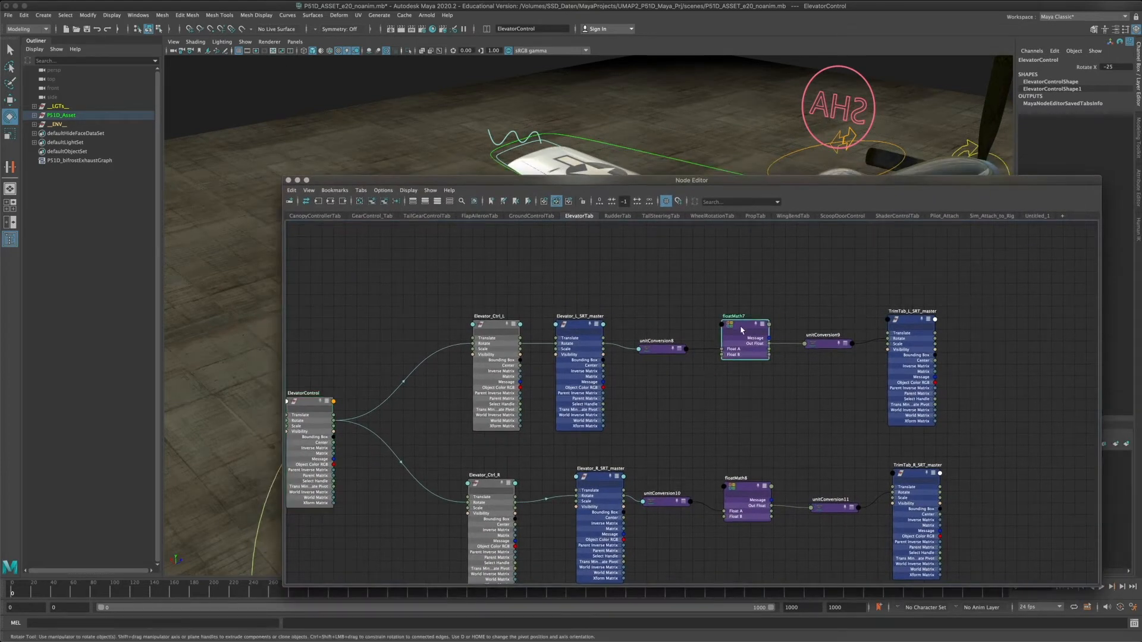
{"action": "left_click_drag", "start_coordinate": [731, 328], "coordinate": [733, 339]}
{"action": "left_click", "coordinate": [728, 257]}
- Move the Node Editor clear of the tail and rotate the elevator control to a Rotate X of about -19.1
{"action": "left_click_drag", "start_coordinate": [594, 180], "coordinate": [676, 405]}
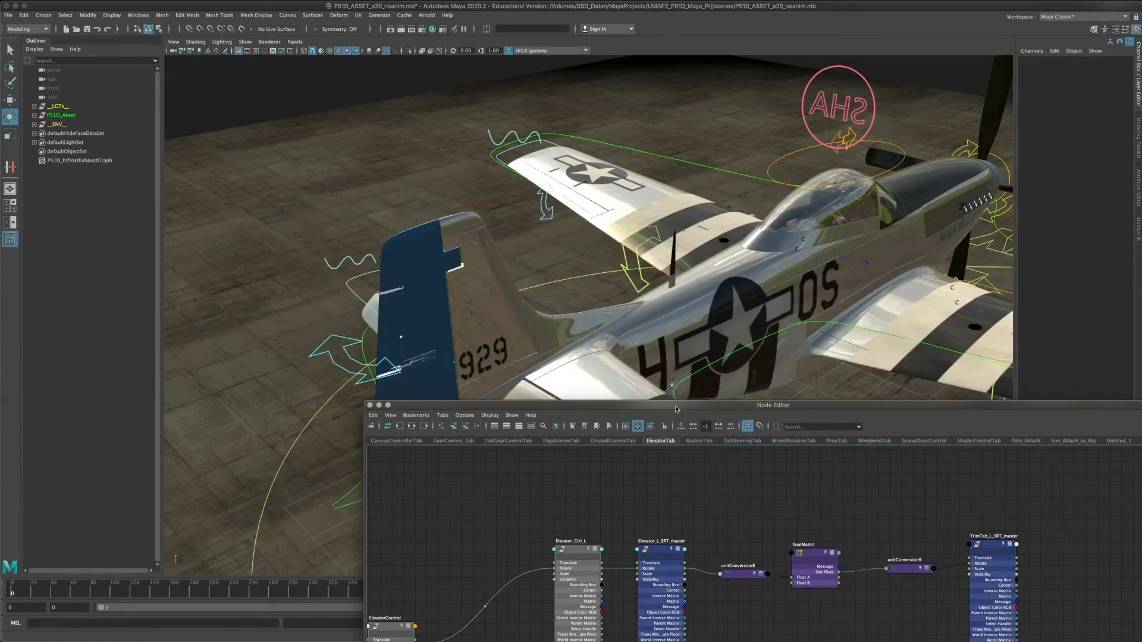
{"action": "left_click_drag", "start_coordinate": [405, 249], "coordinate": [586, 268], "text": "alt"}
{"action": "left_click", "coordinate": [586, 268]}
{"action": "key", "text": "e"}
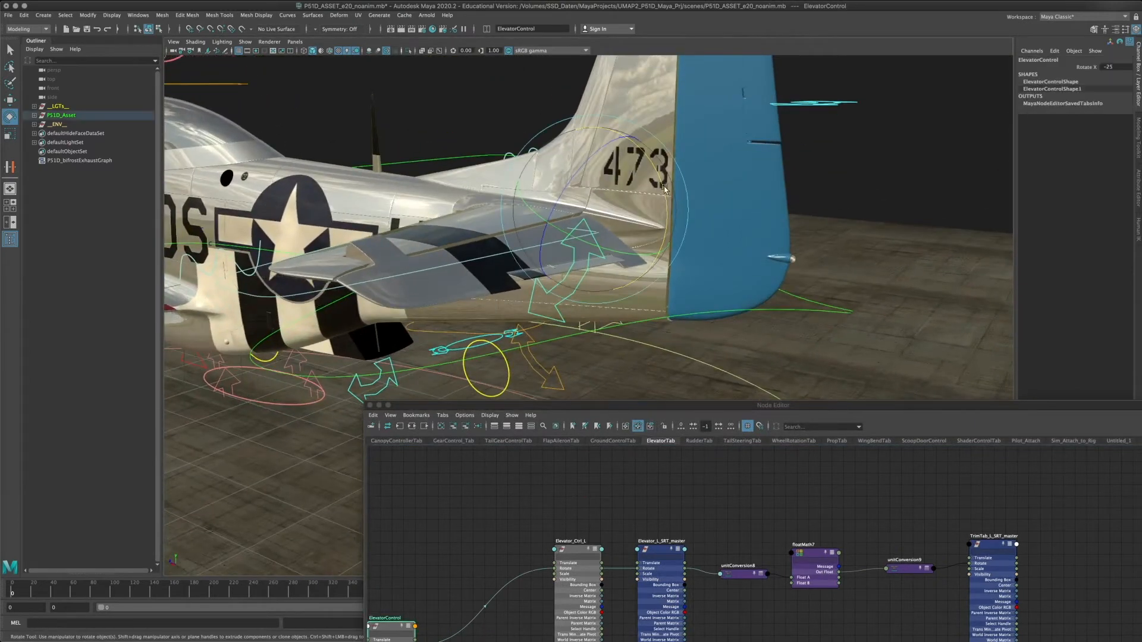
{"action": "mouse_move", "coordinate": [662, 190]}
{"action": "left_mouse_down"}
{"action": "mouse_move", "coordinate": [611, 145]}
{"action": "mouse_move", "coordinate": [652, 181]}
{"action": "left_mouse_up"}
- Dock an enlarged Node Editor below the viewport and swing the elevator control to Rotate X 20 and back to -25
{"action": "left_click_drag", "start_coordinate": [752, 408], "coordinate": [559, 561]}
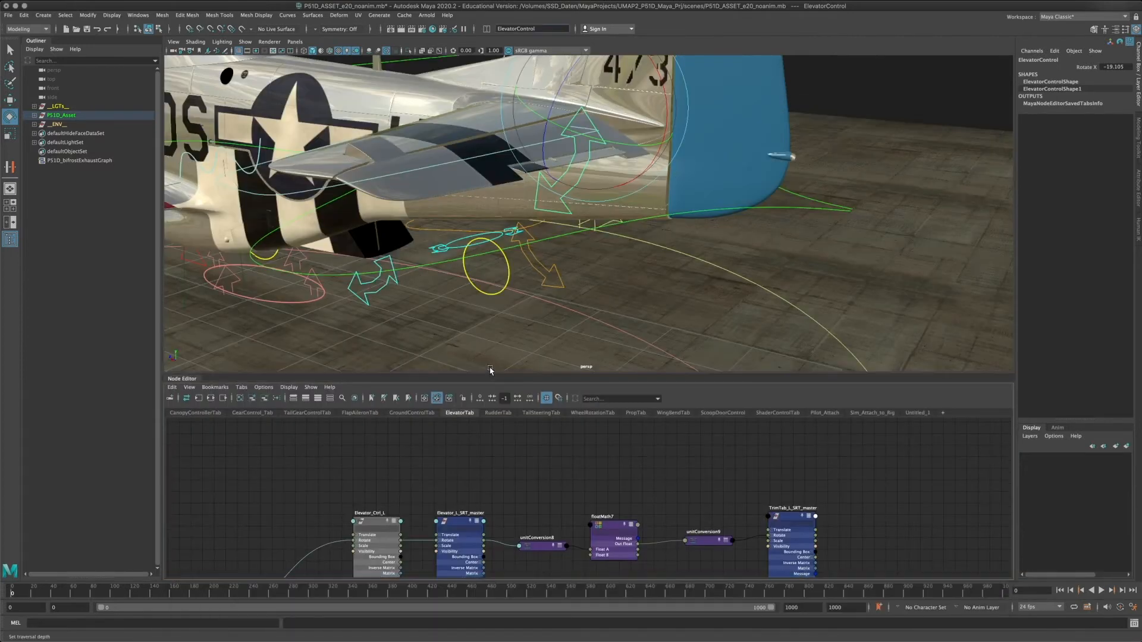
{"action": "left_click_drag", "start_coordinate": [491, 373], "coordinate": [524, 204]}
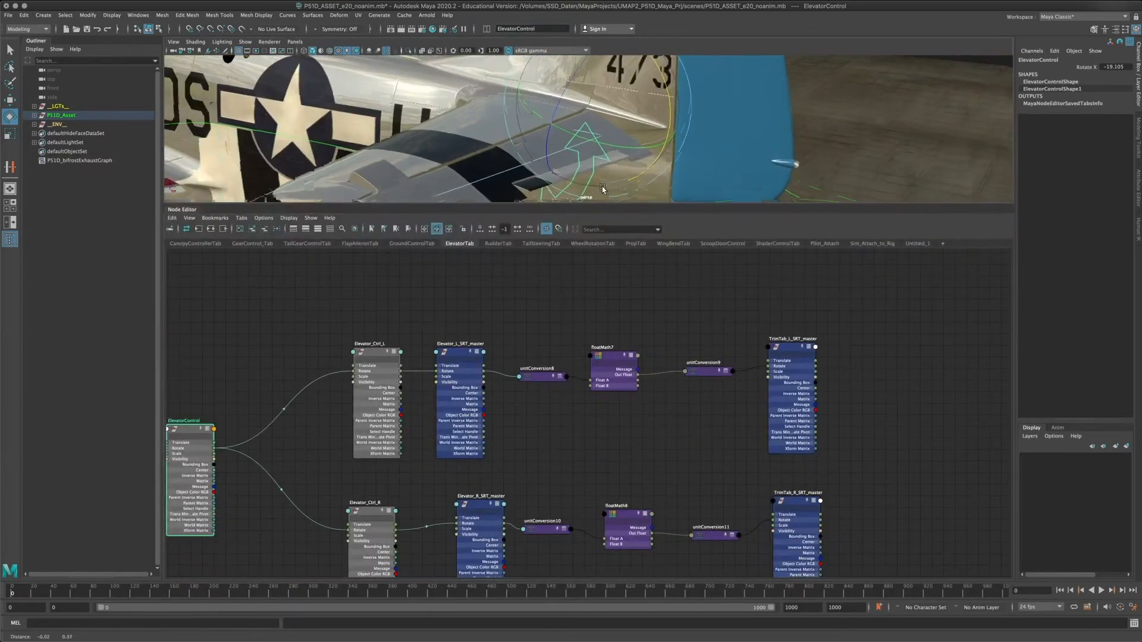
{"action": "mouse_move", "coordinate": [664, 99]}
{"action": "left_mouse_down"}
{"action": "mouse_move", "coordinate": [659, 73]}
{"action": "mouse_move", "coordinate": [660, 86]}
{"action": "left_mouse_up"}
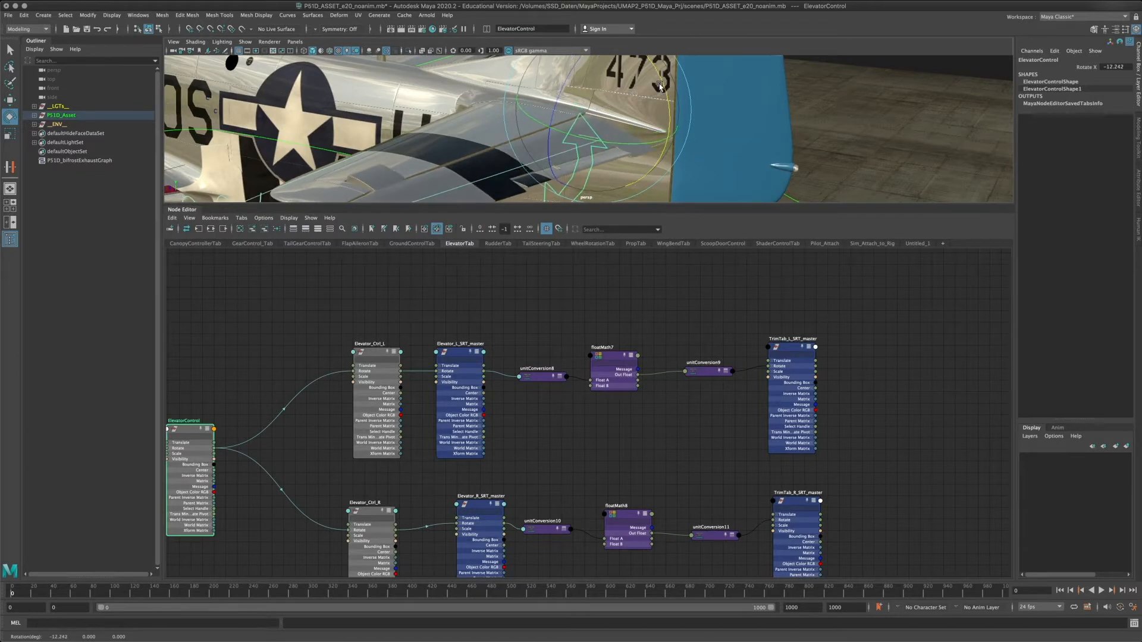
{"action": "middle_click_drag", "start_coordinate": [344, 137], "coordinate": [371, 116], "text": "alt"}
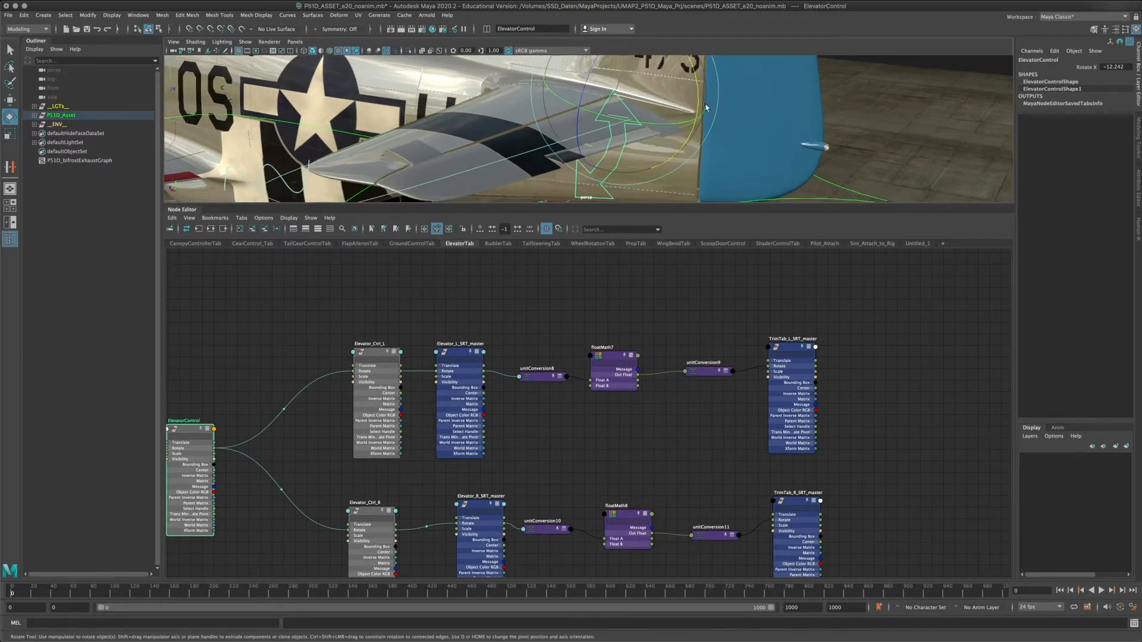
{"action": "left_click_drag", "start_coordinate": [695, 84], "coordinate": [677, 30]}
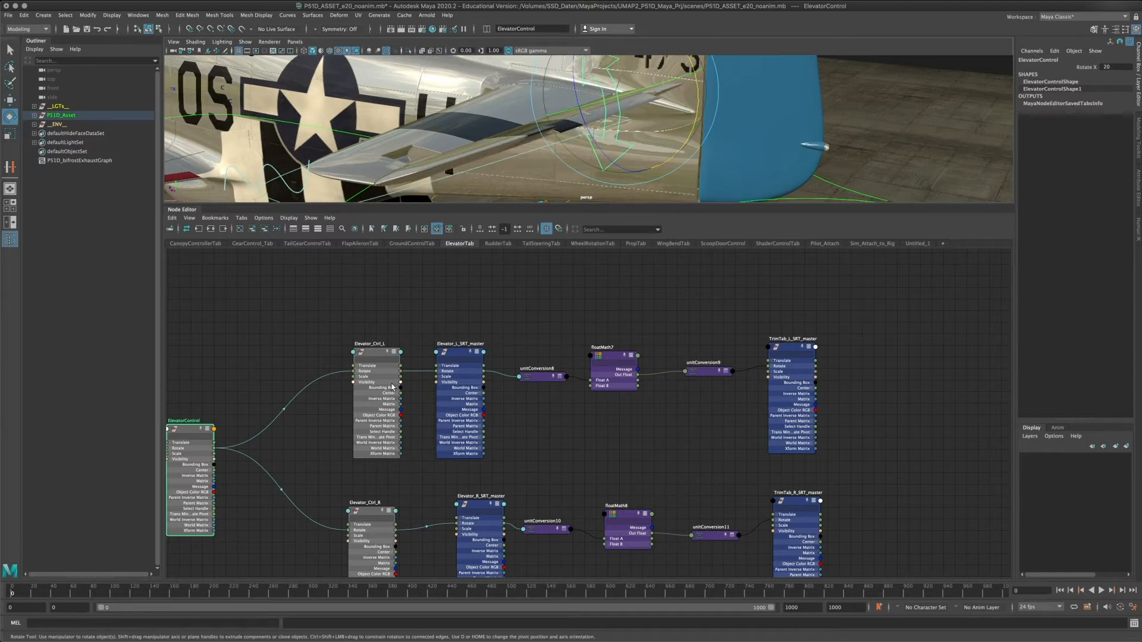
{"action": "left_click_drag", "start_coordinate": [698, 88], "coordinate": [690, 153]}
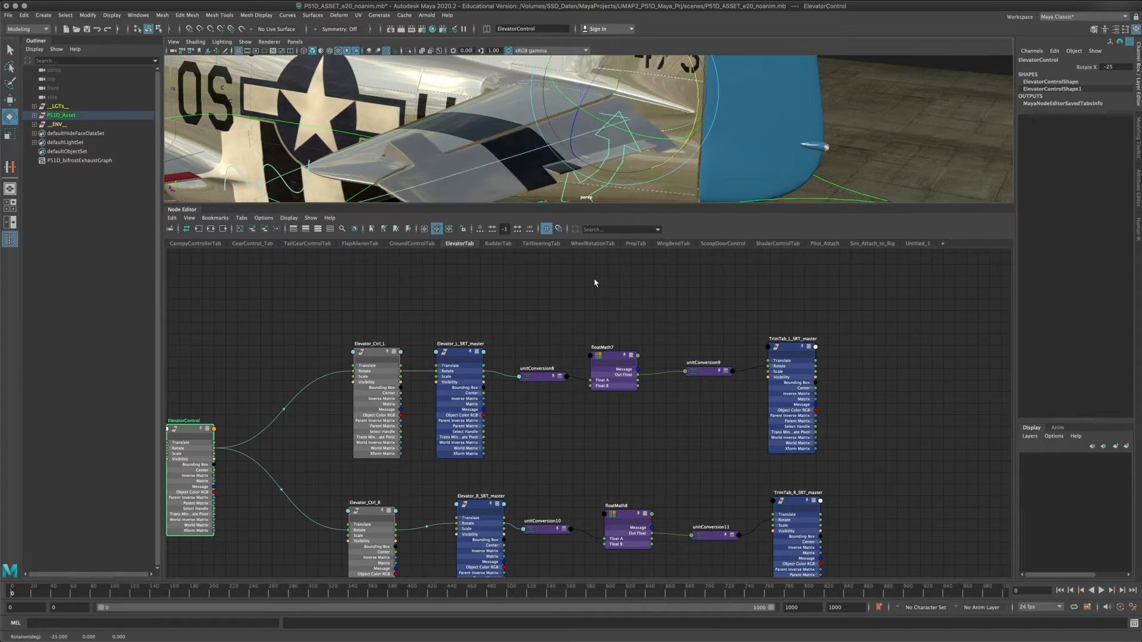
- Set the Elevator_Ctrl_L node apart in the ElevatorTab graph and test rotating the left elevator control
{"action": "scroll", "coordinate": [724, 332], "scroll_direction": "up", "scroll_amount": 3}
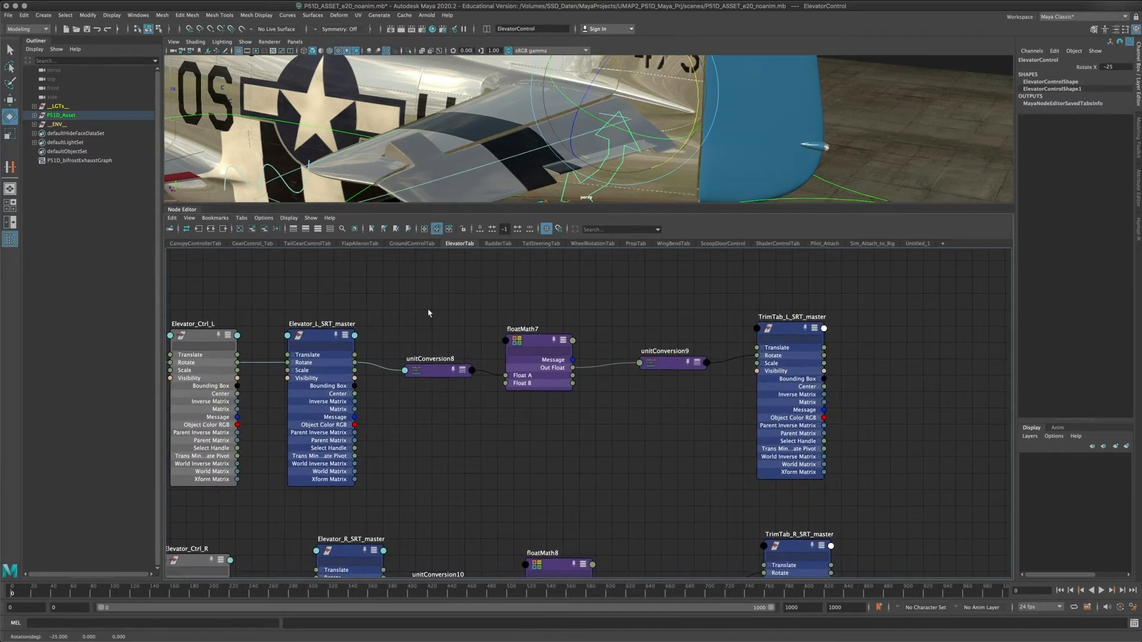
{"action": "middle_click_drag", "start_coordinate": [283, 336], "coordinate": [625, 342], "text": "alt"}
{"action": "left_click_drag", "start_coordinate": [541, 341], "coordinate": [487, 352]}
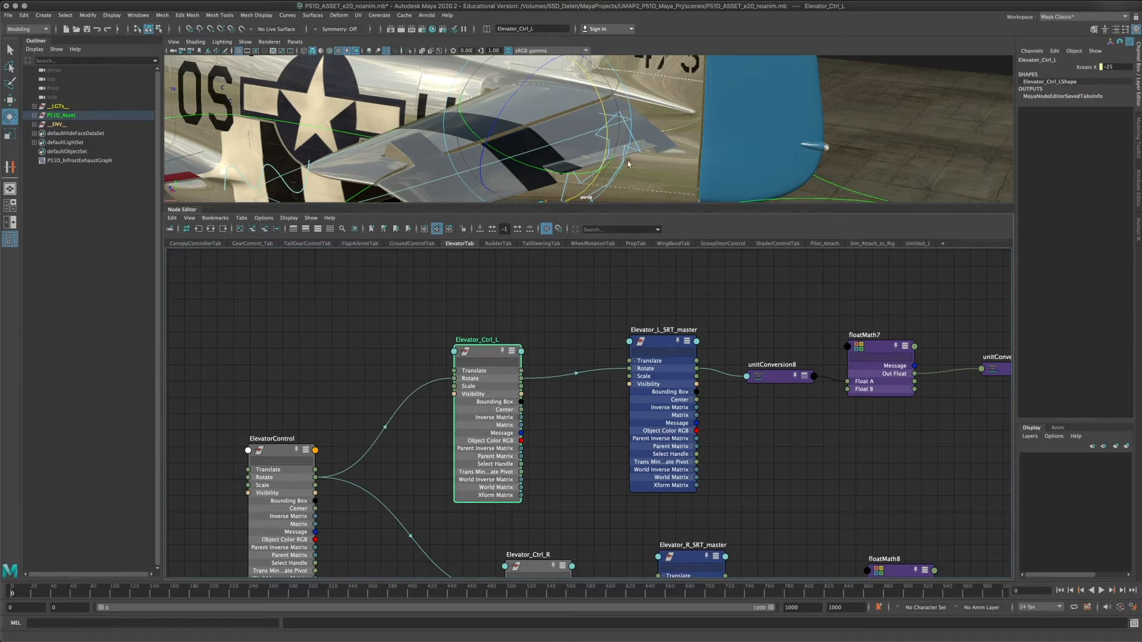
{"action": "left_click_drag", "start_coordinate": [606, 116], "coordinate": [603, 105]}
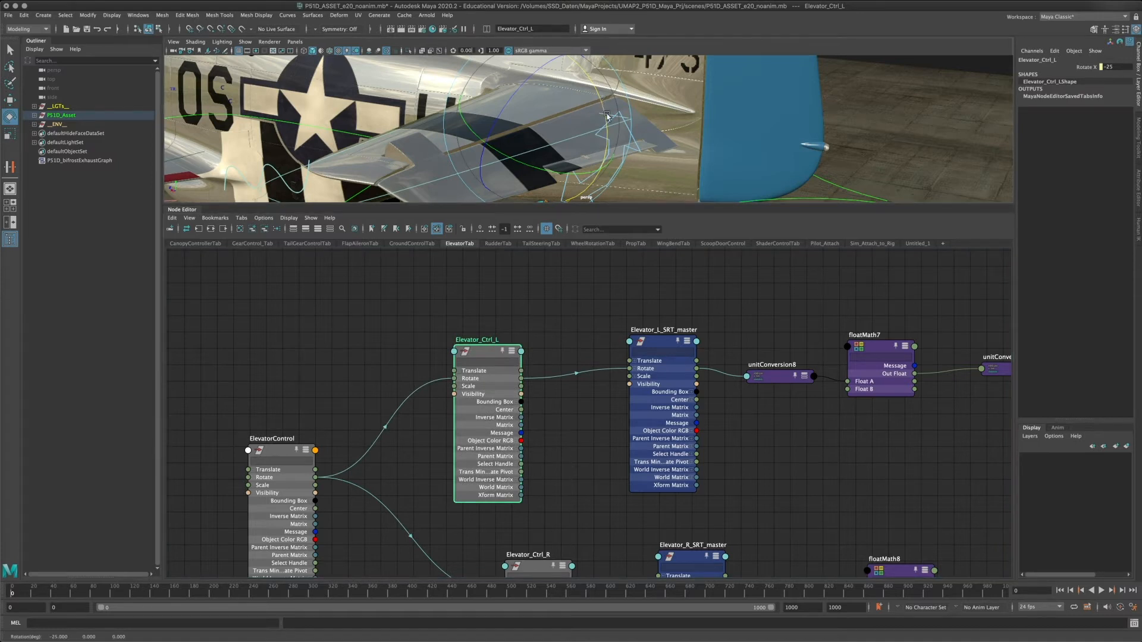
- Select the main elevator control, test its rotation and expand the Rotate attributes on its ElevatorControl node
{"action": "left_click", "coordinate": [640, 157]}
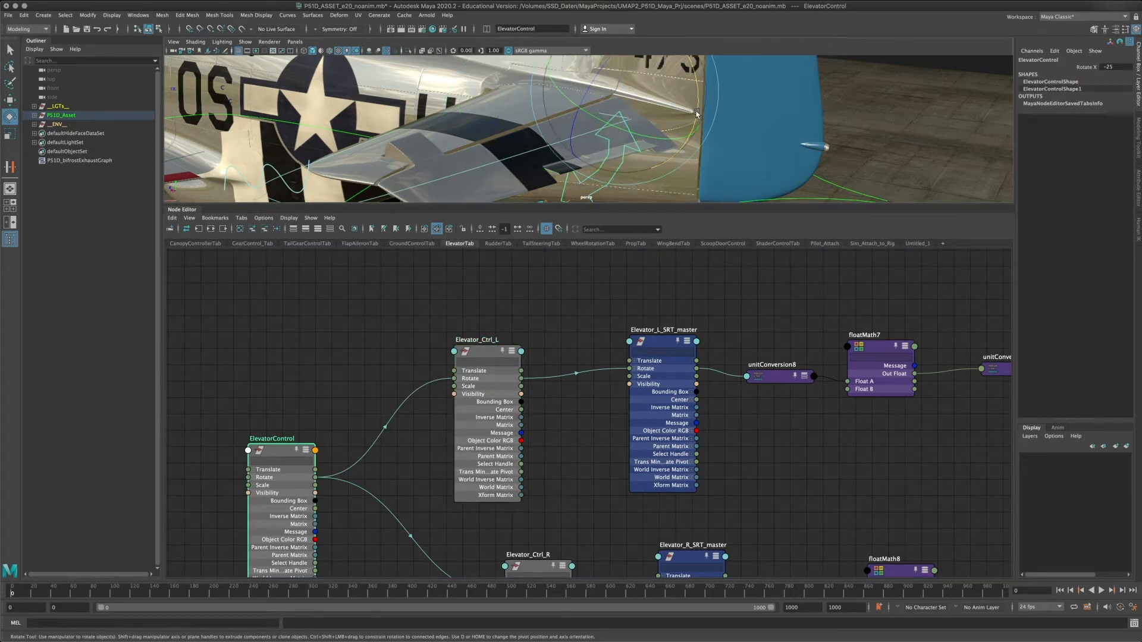
{"action": "mouse_move", "coordinate": [687, 126]}
{"action": "left_mouse_down"}
{"action": "mouse_move", "coordinate": [688, 35]}
{"action": "mouse_move", "coordinate": [701, 116]}
{"action": "left_mouse_up"}
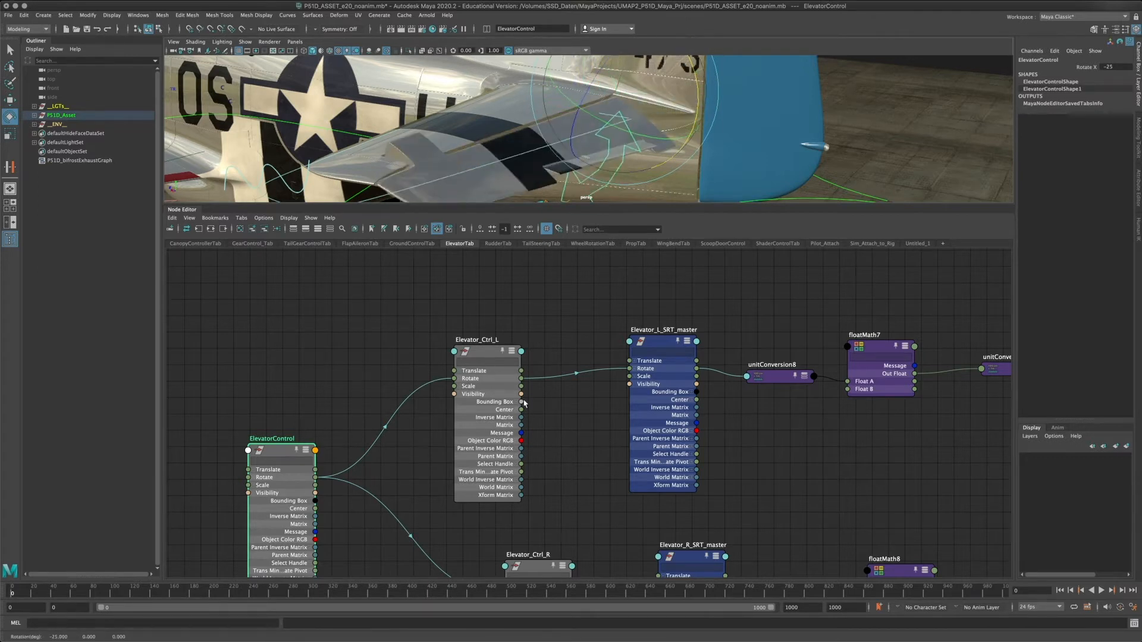
{"action": "middle_click_drag", "start_coordinate": [495, 386], "coordinate": [456, 387], "text": "alt"}
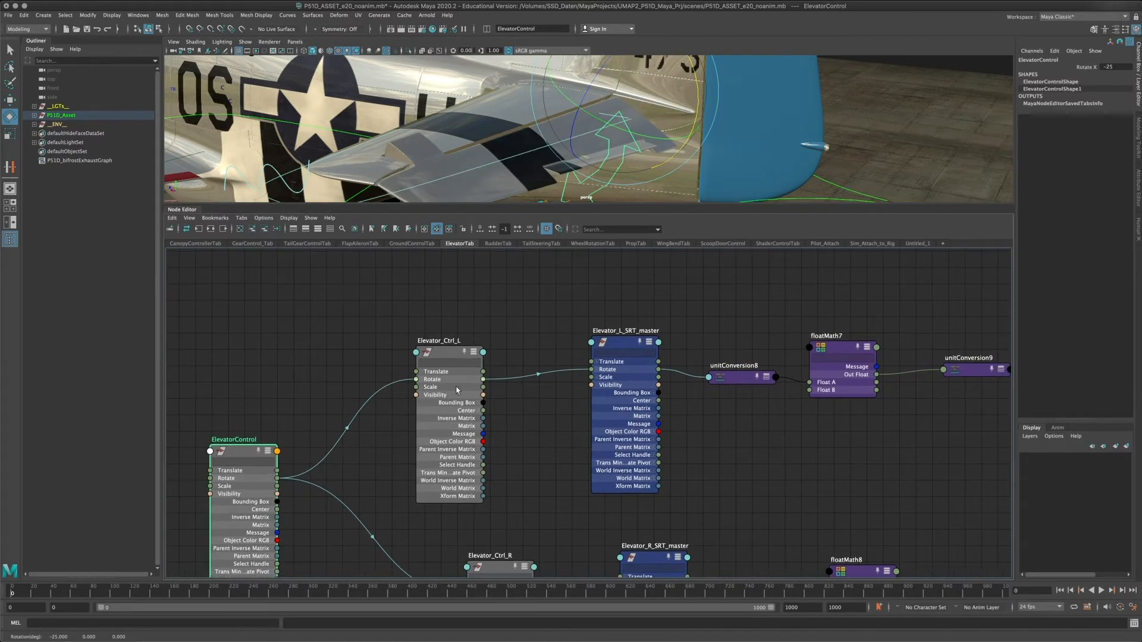
{"action": "left_click", "coordinate": [214, 478]}
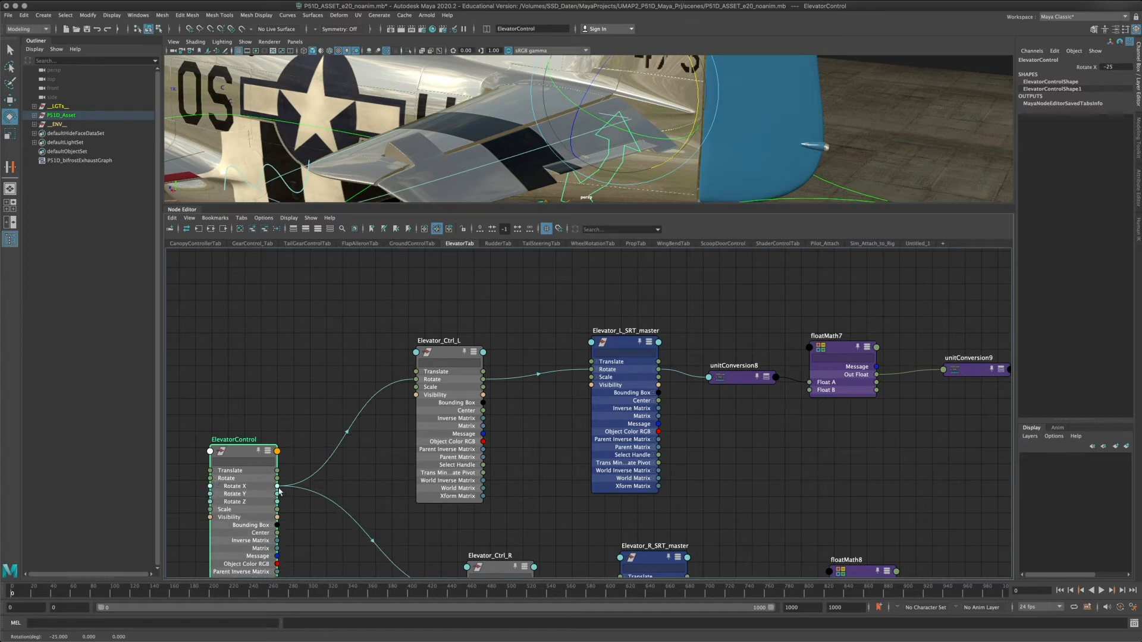
- Shift the Elevator_L_SRT_master node slightly and expand its Rotate attributes to trace the incoming and outgoing connections
{"action": "middle_click_drag", "start_coordinate": [605, 435], "coordinate": [498, 334], "text": "alt"}
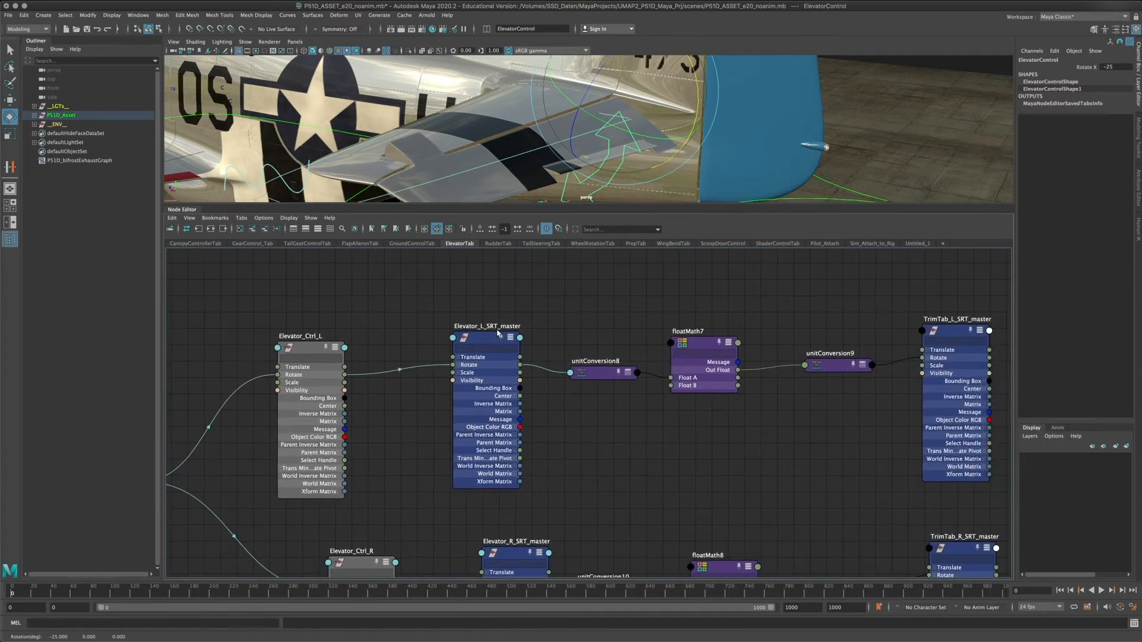
{"action": "left_click_drag", "start_coordinate": [476, 336], "coordinate": [491, 338]}
{"action": "left_click", "coordinate": [477, 367]}
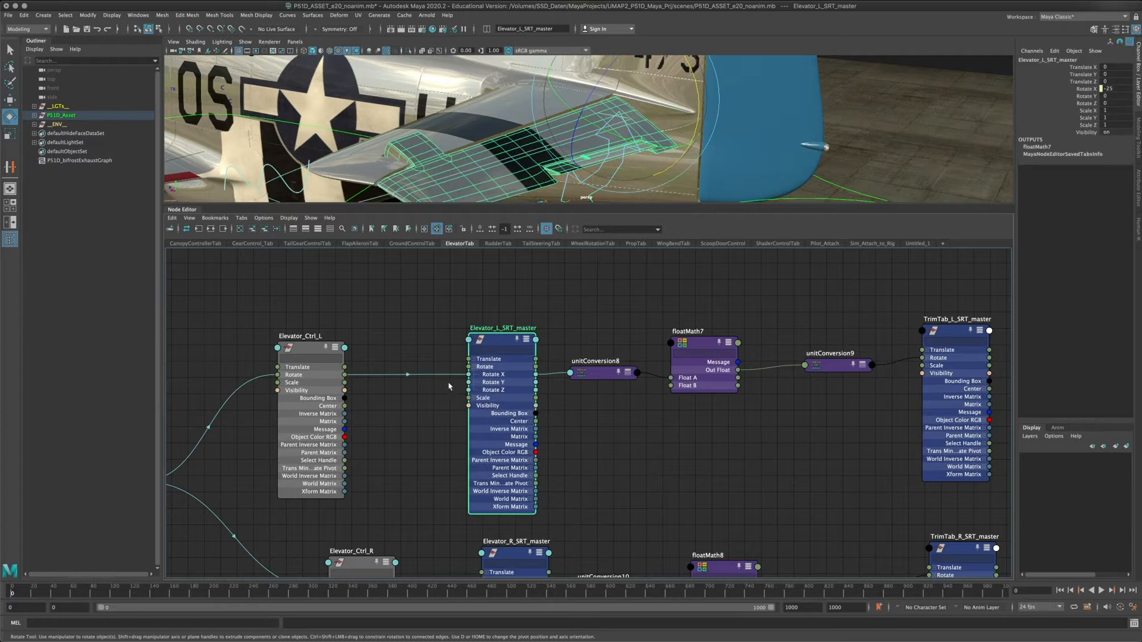
{"action": "middle_click_drag", "start_coordinate": [400, 420], "coordinate": [495, 409], "text": "alt"}
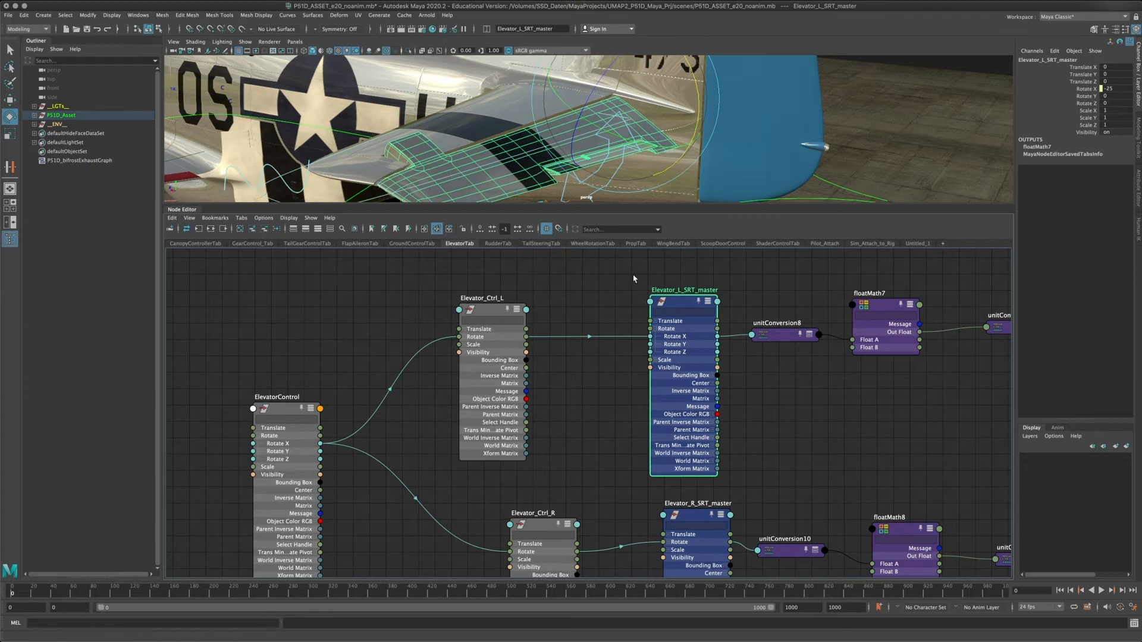
{"action": "middle_click_drag", "start_coordinate": [732, 296], "coordinate": [341, 343], "text": "alt"}
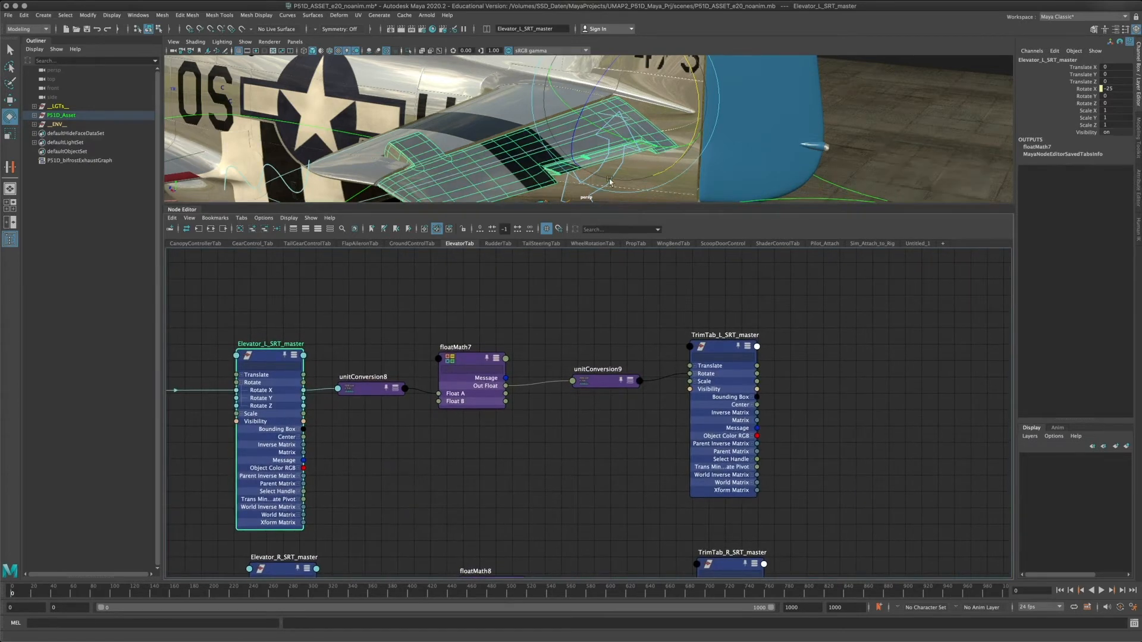
- Move the TrimTab_L_SRT_master node farther from unitConversion9 and select floatMath7 to examine its Float A, Float B and Operation values
{"action": "left_click_drag", "start_coordinate": [722, 354], "coordinate": [755, 365]}
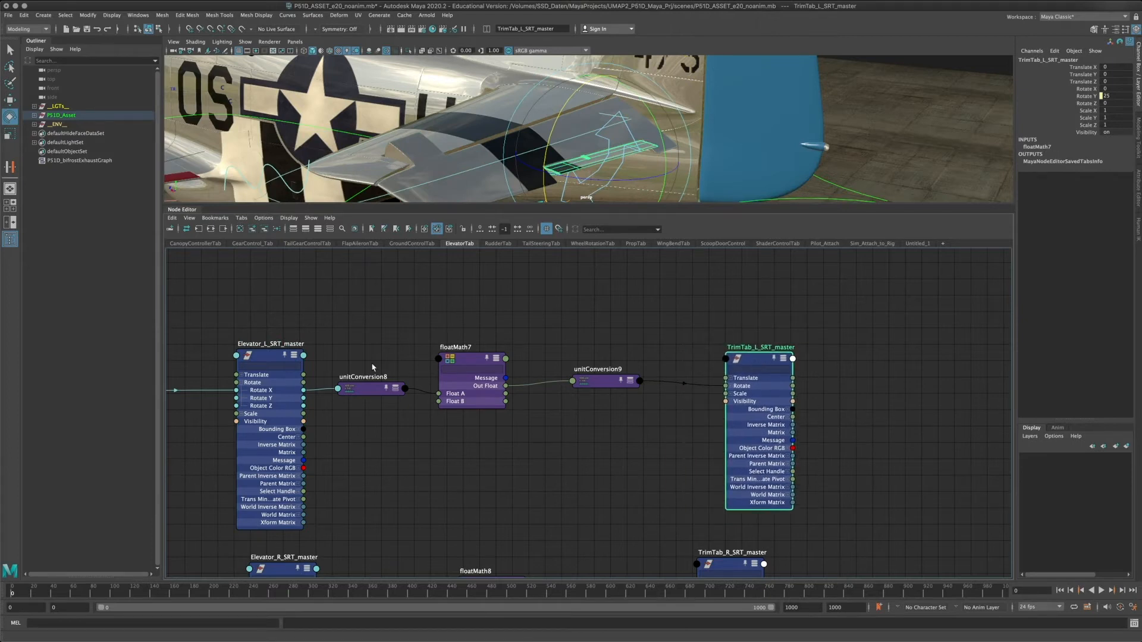
{"action": "left_click_drag", "start_coordinate": [462, 365], "coordinate": [468, 359]}
{"action": "middle_click_drag", "start_coordinate": [585, 433], "coordinate": [714, 418], "text": "alt"}
{"action": "left_click_drag", "start_coordinate": [603, 334], "coordinate": [605, 338]}
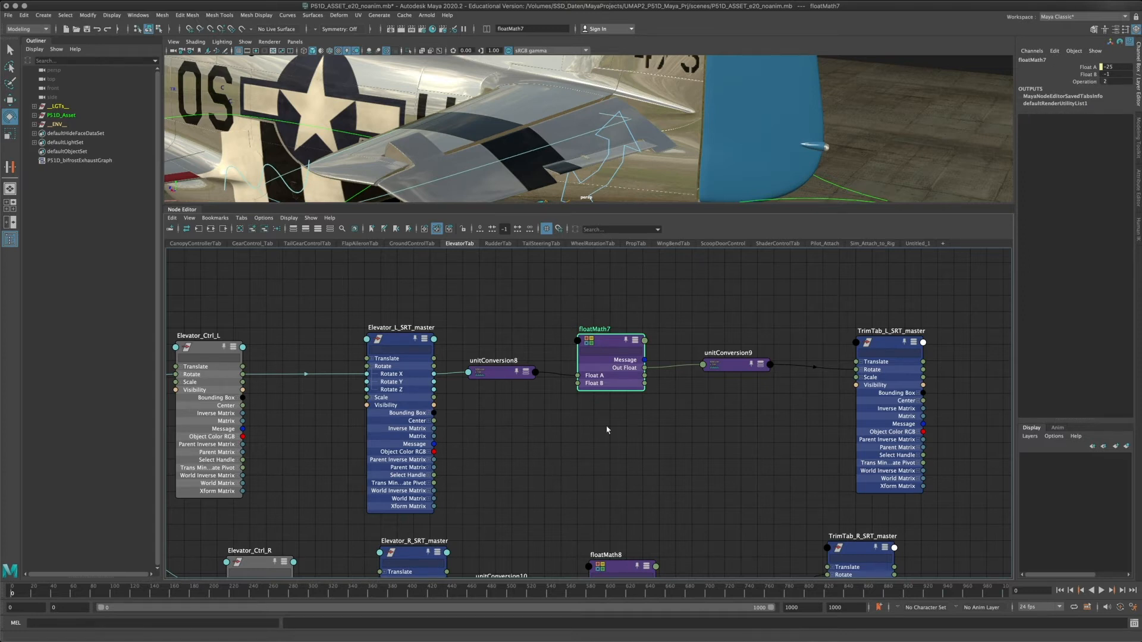
- Compare the rotation channels of Elevator_L_SRT_master, the left trim tab geometry and TrimTab_L_SRT_master
{"action": "left_click", "coordinate": [413, 365]}
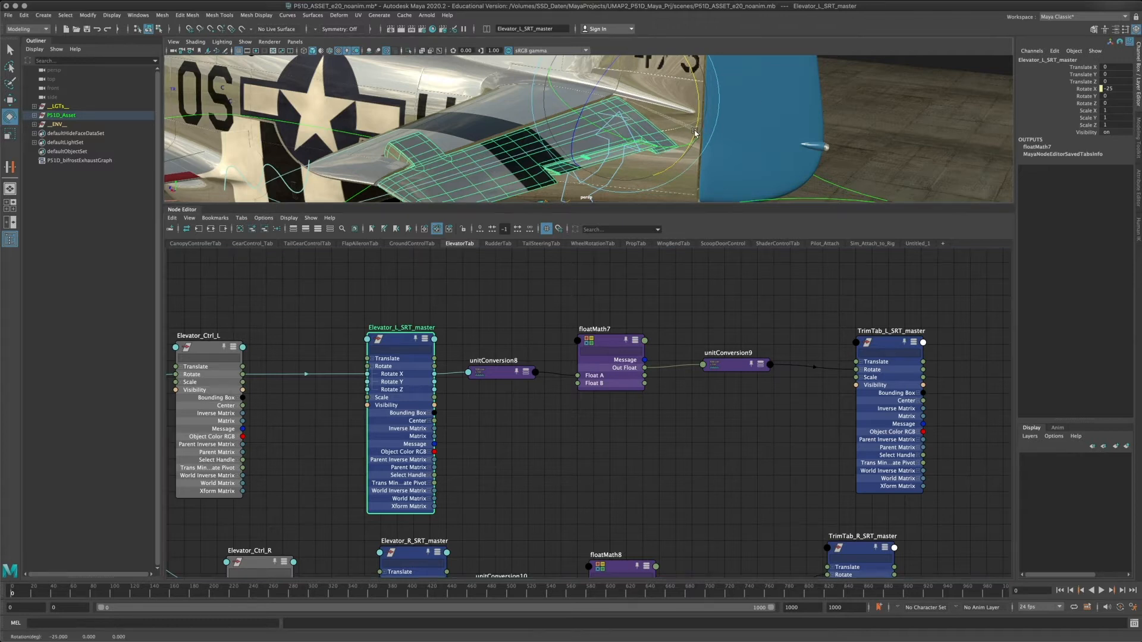
{"action": "left_click_drag", "start_coordinate": [639, 109], "coordinate": [659, 142]}
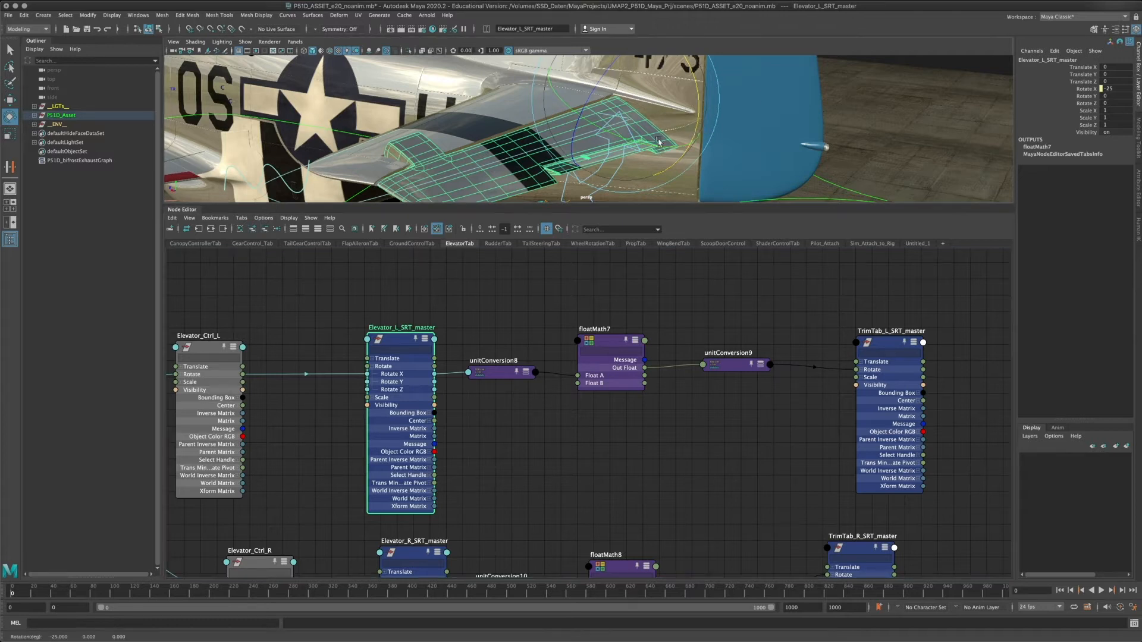
{"action": "left_click", "coordinate": [558, 176]}
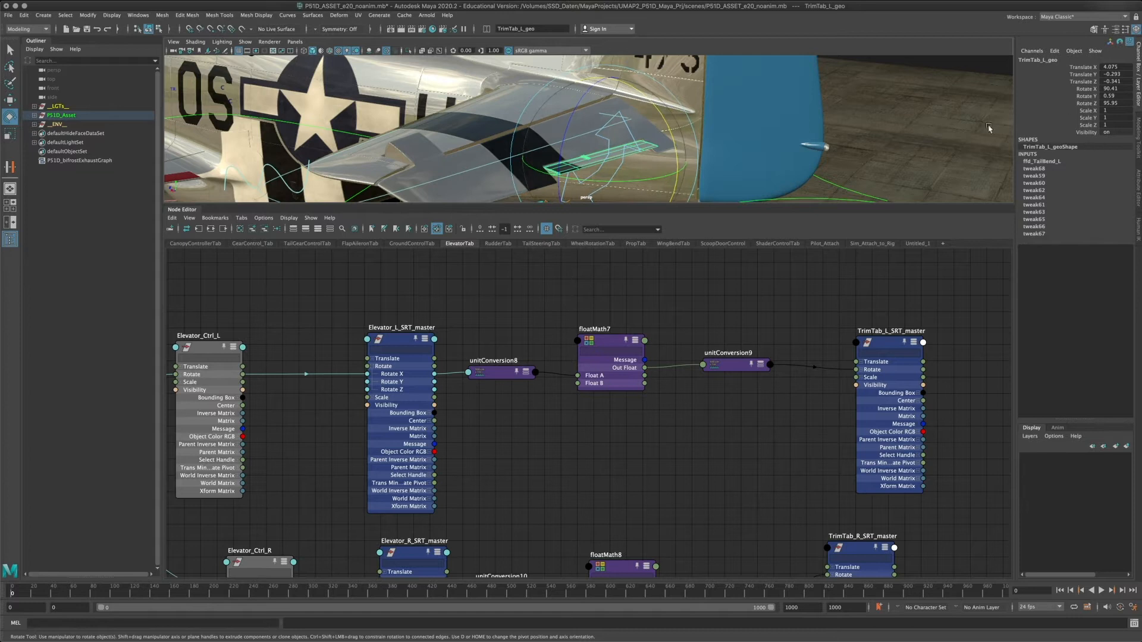
{"action": "left_click", "coordinate": [872, 353]}
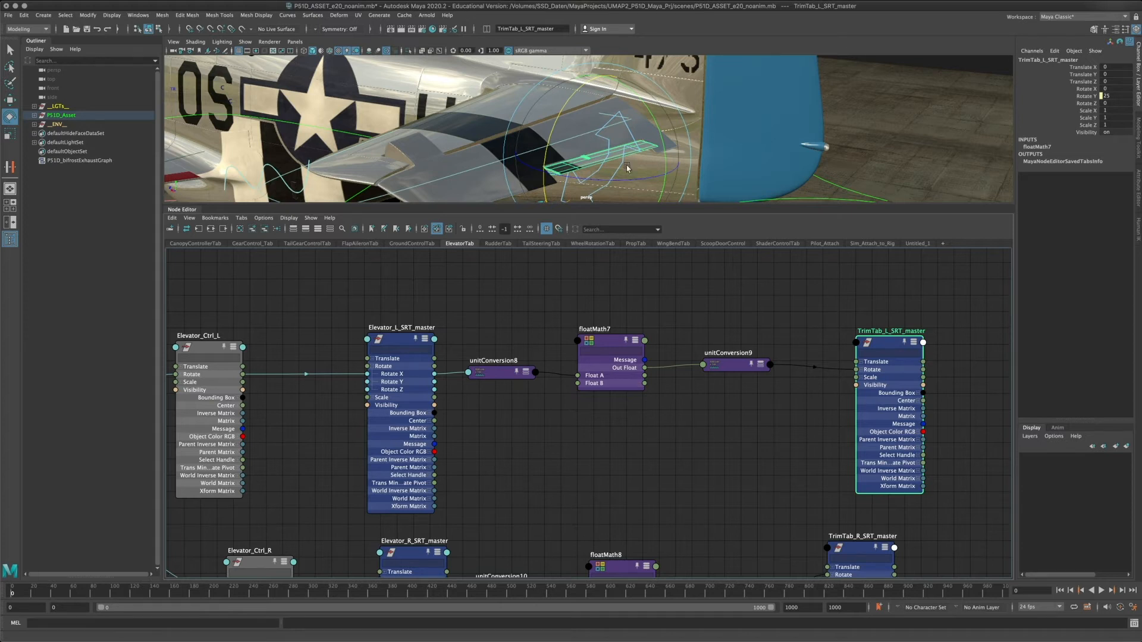
- Select the main elevator control on the tail and rotate the elevators back to roughly level
{"action": "left_click_drag", "start_coordinate": [647, 159], "coordinate": [624, 112], "text": "alt"}
{"action": "middle_click_drag", "start_coordinate": [624, 111], "coordinate": [697, 124], "text": "alt"}
{"action": "left_click_drag", "start_coordinate": [698, 123], "coordinate": [688, 132], "text": "alt"}
{"action": "left_click", "coordinate": [689, 132]}
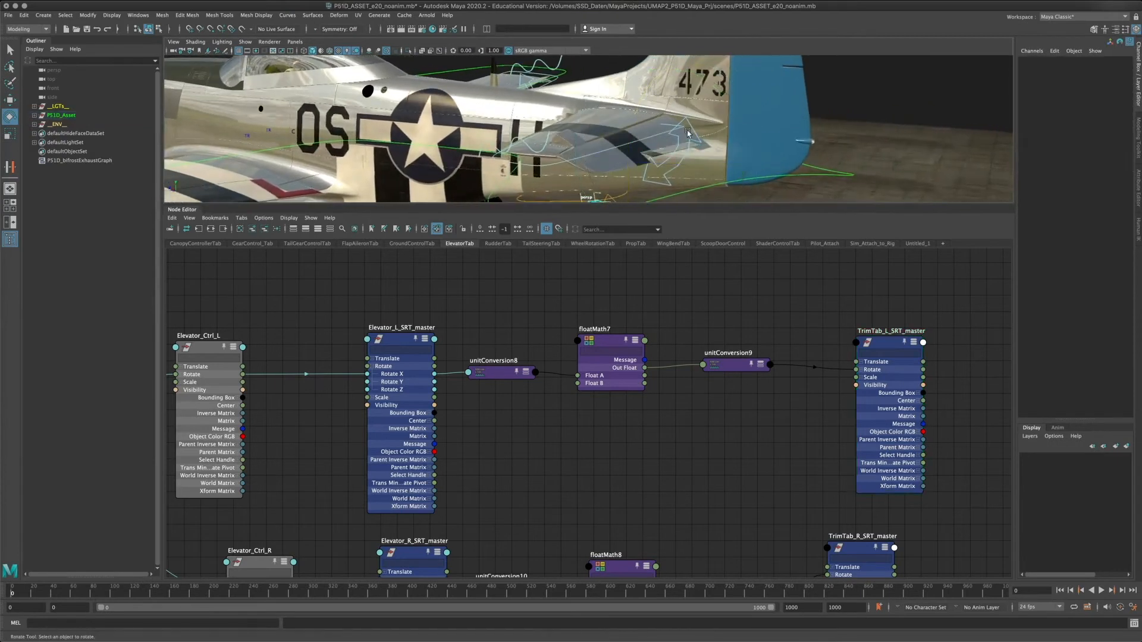
{"action": "left_click", "coordinate": [749, 118]}
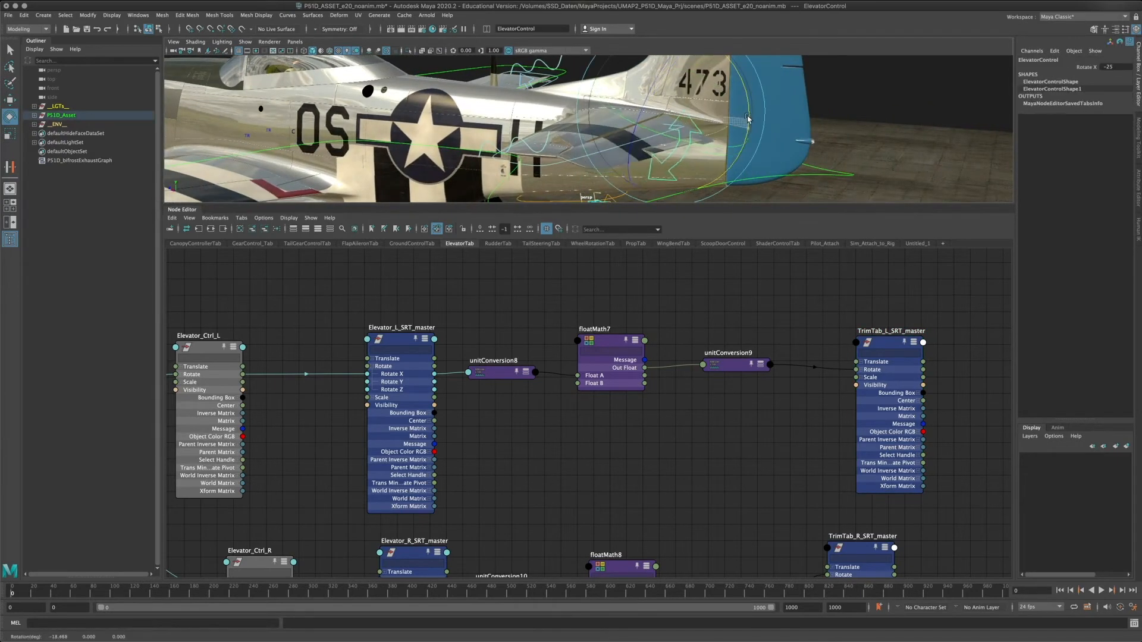
{"action": "left_click_drag", "start_coordinate": [752, 91], "coordinate": [727, 95]}
- Select the rudder control and rotate it to a Rotate Y of about -20.7
{"action": "middle_click_drag", "start_coordinate": [767, 136], "coordinate": [695, 183], "text": "alt"}
{"action": "left_click_drag", "start_coordinate": [694, 184], "coordinate": [571, 166], "text": "alt"}
{"action": "left_click", "coordinate": [731, 143]}
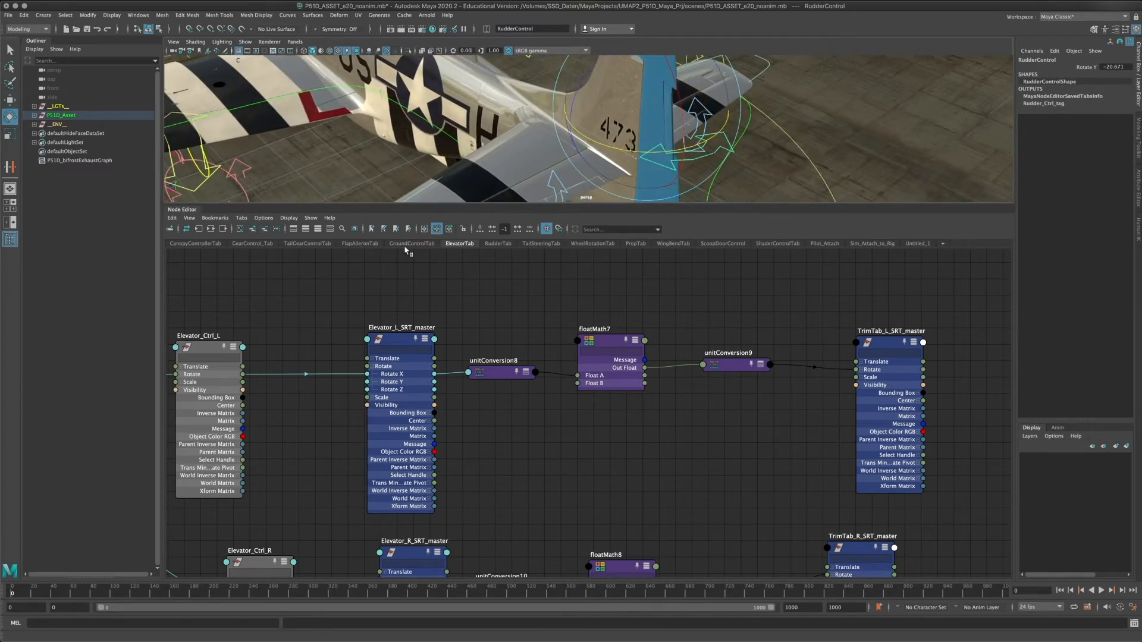
- Examine the floatMath9 node in the RudderTab graph and inspect the deflected rudder and trim tab from behind
{"action": "left_click", "coordinate": [498, 244]}
{"action": "scroll", "coordinate": [634, 419], "scroll_direction": "up", "scroll_amount": 5}
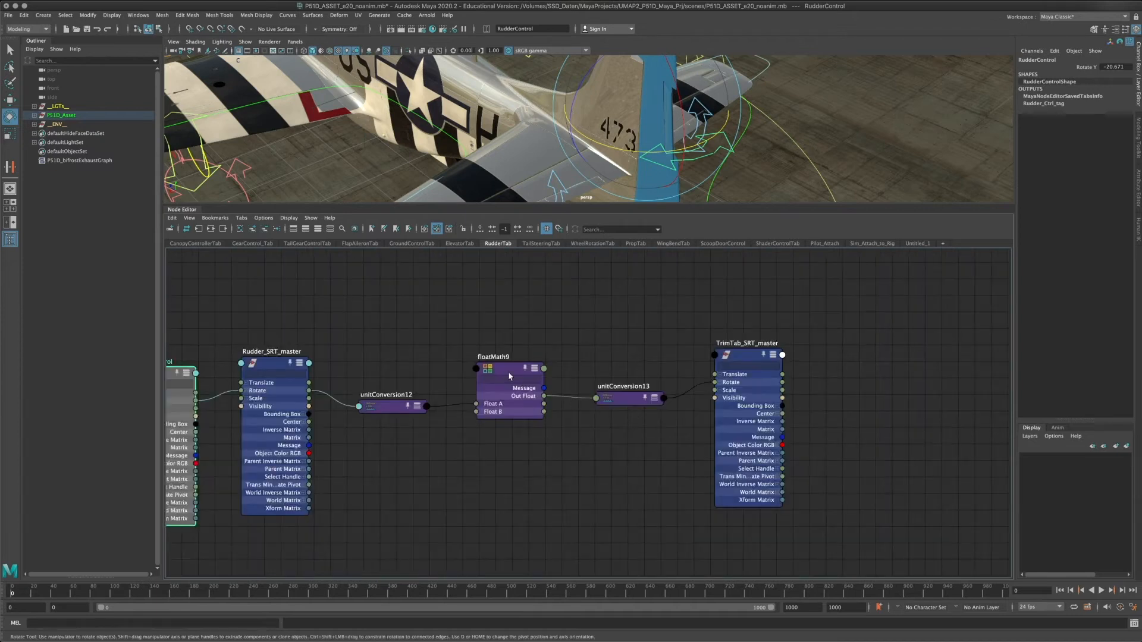
{"action": "left_click", "coordinate": [496, 415]}
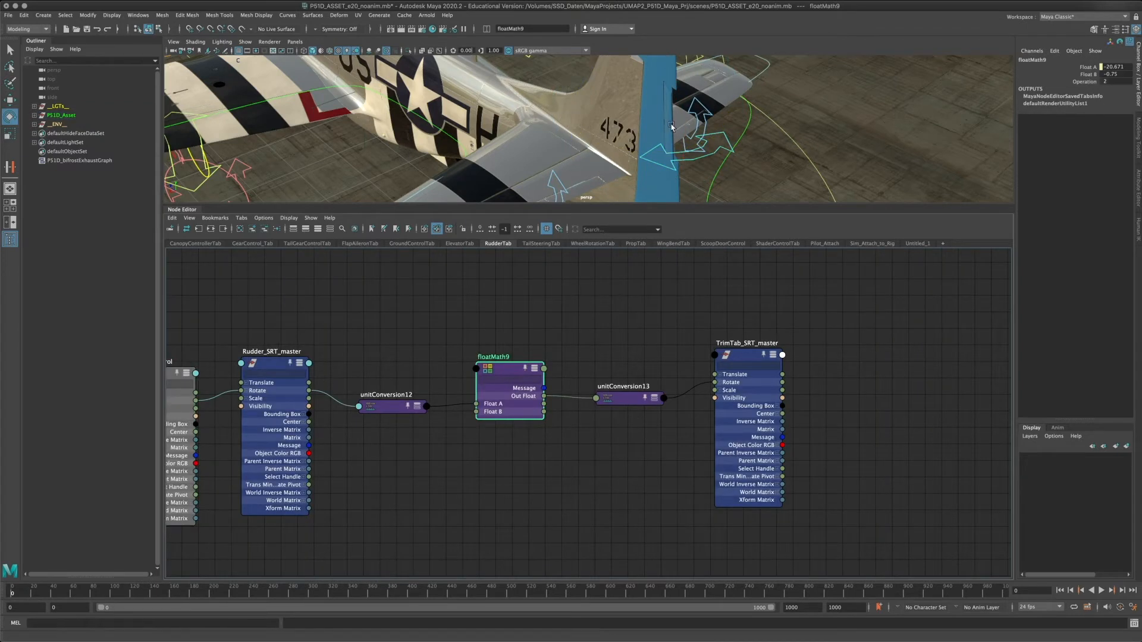
{"action": "left_click_drag", "start_coordinate": [673, 126], "coordinate": [642, 155], "text": "alt"}
{"action": "left_click", "coordinate": [642, 188]}
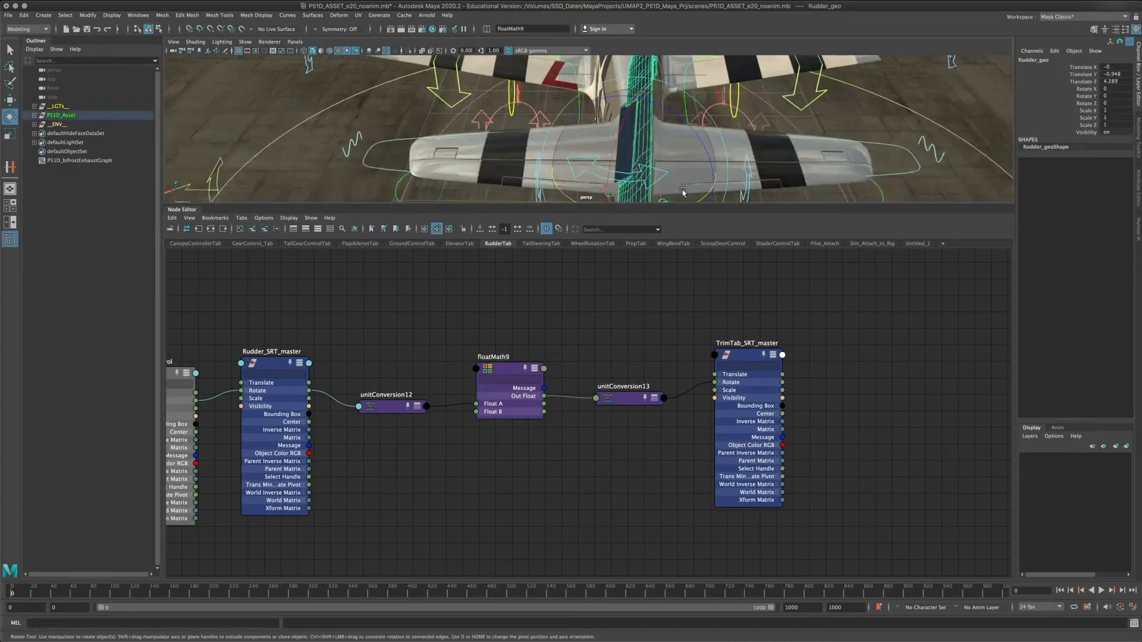
{"action": "left_click", "coordinate": [343, 109]}
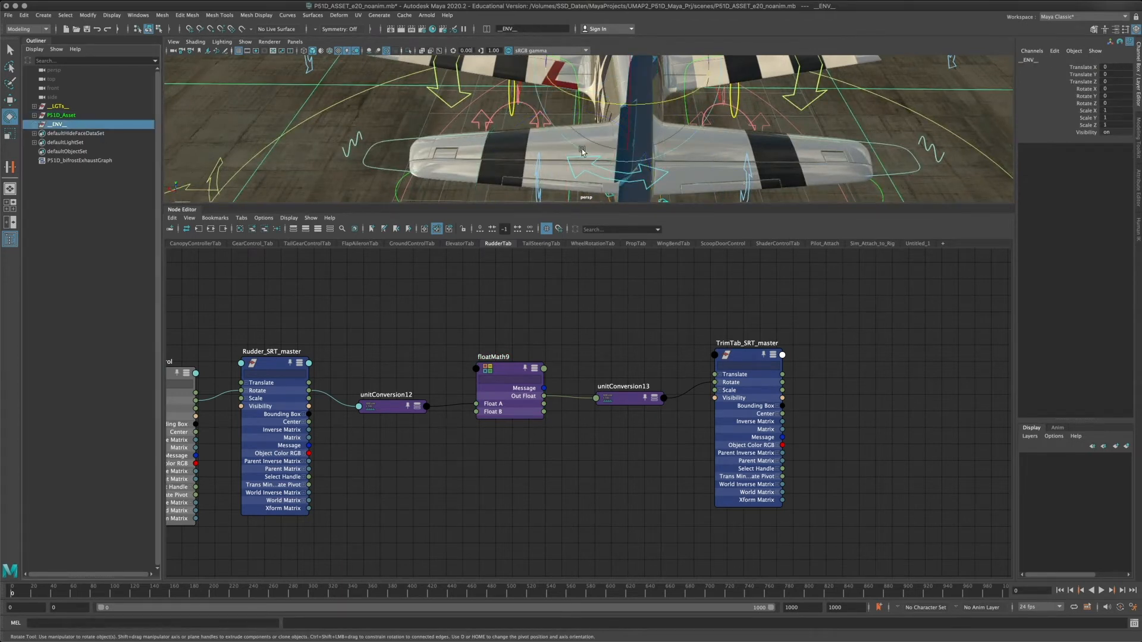
- Clear the Node Editor from the viewport, rotate the rudder control to Rotate Y of about 1.2 and undo the last excess rotation
{"action": "left_click", "coordinate": [658, 189]}
{"action": "left_click_drag", "start_coordinate": [657, 189], "coordinate": [723, 141], "text": "alt"}
{"action": "left_click_drag", "start_coordinate": [178, 215], "coordinate": [185, 358]}
{"action": "left_click_drag", "start_coordinate": [655, 299], "coordinate": [649, 238], "text": "alt"}
{"action": "left_click_drag", "start_coordinate": [673, 387], "coordinate": [632, 387]}
{"action": "key", "text": "ctrl+z"}
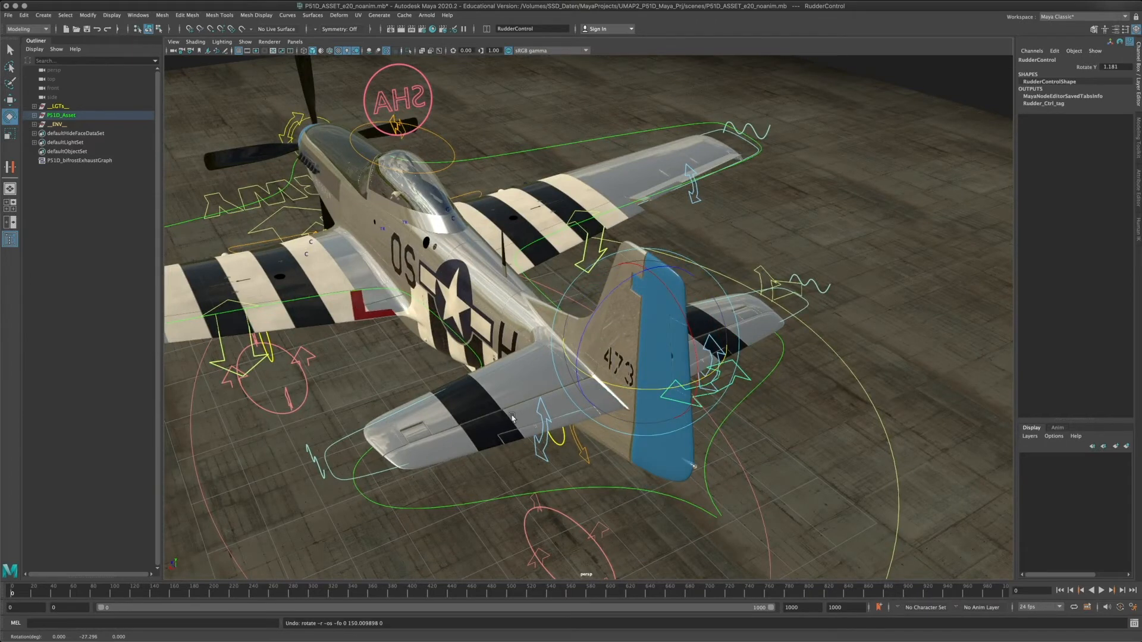
- Select the right aileron control and rotate it to a Rotate Y of about 2
{"action": "left_click_drag", "start_coordinate": [737, 252], "coordinate": [625, 231], "text": "alt"}
{"action": "left_click", "coordinate": [661, 188]}
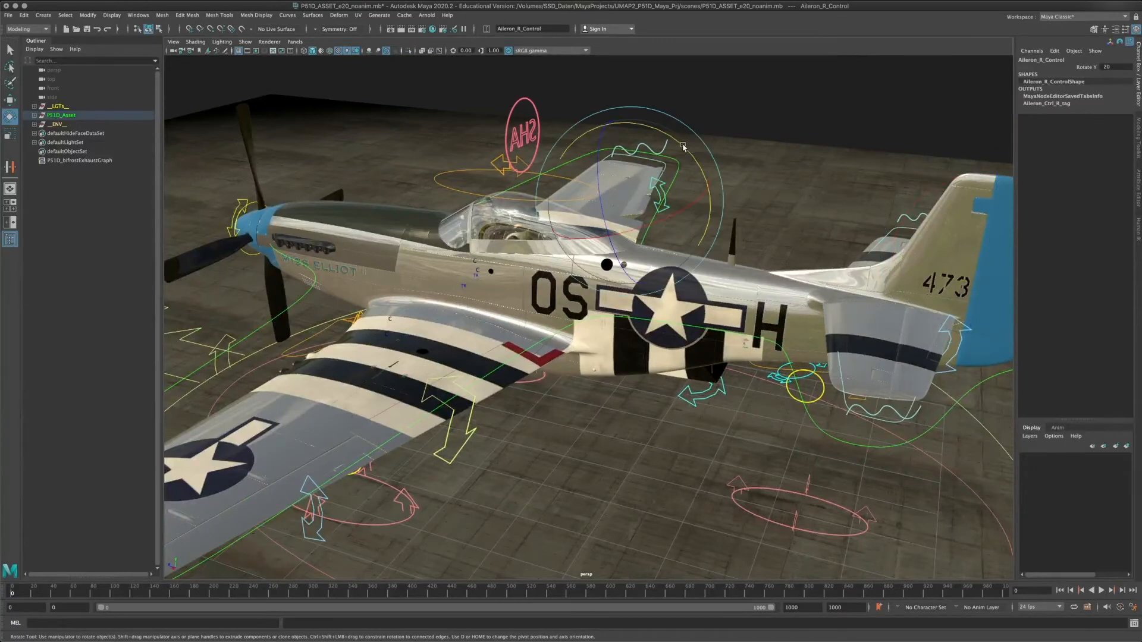
{"action": "left_click_drag", "start_coordinate": [691, 148], "coordinate": [697, 173]}
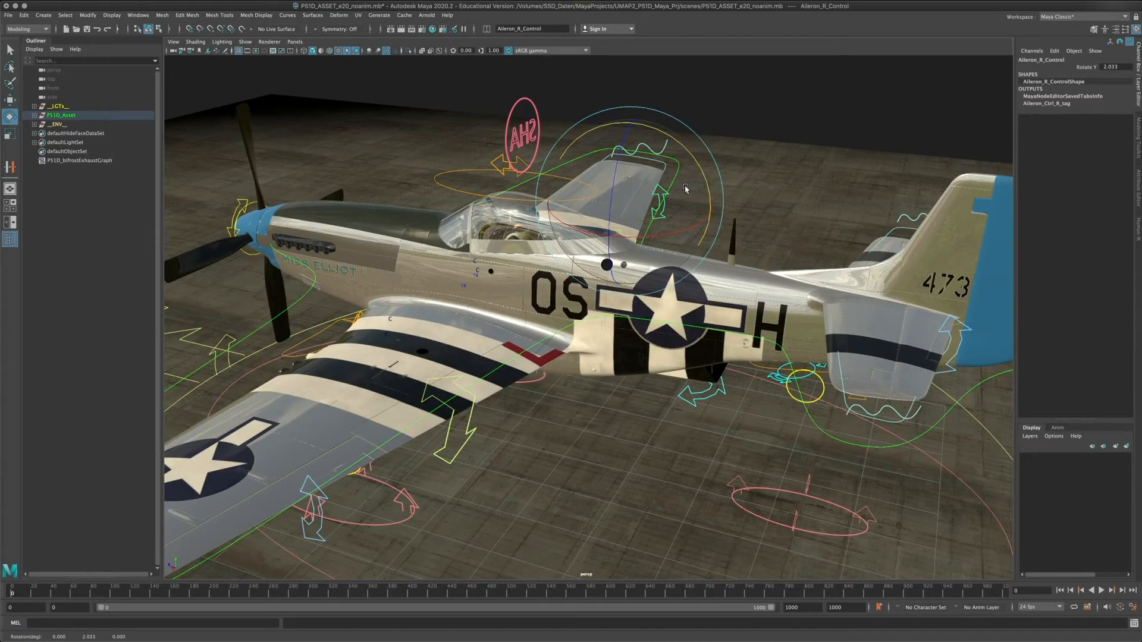
- Hide the __ENV__ environment group so only the aircraft and its controls are shown
{"action": "left_click_drag", "start_coordinate": [684, 191], "coordinate": [539, 437], "text": "alt"}
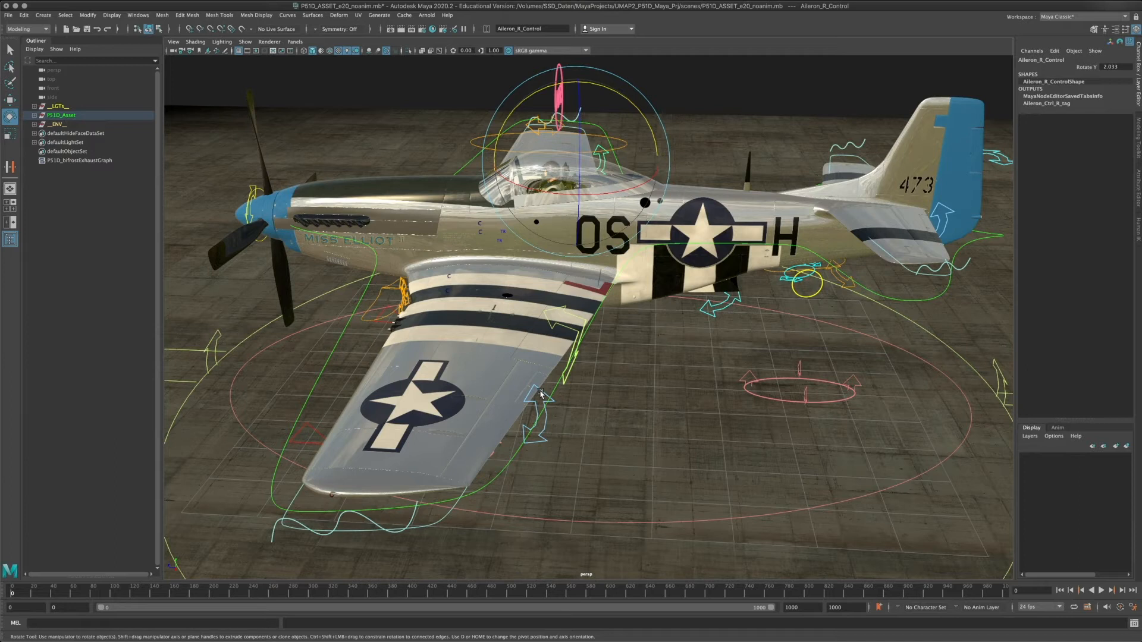
{"action": "left_click_drag", "start_coordinate": [541, 393], "coordinate": [498, 208], "text": "alt"}
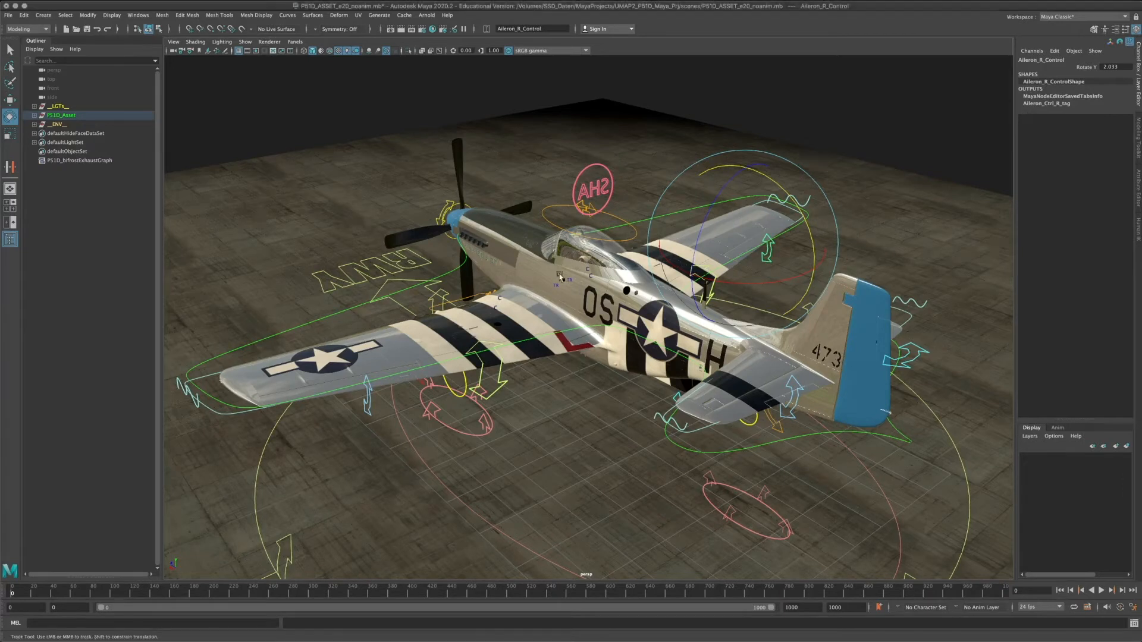
{"action": "left_click_drag", "start_coordinate": [169, 183], "coordinate": [189, 193], "text": "alt"}
{"action": "left_click", "coordinate": [63, 125]}
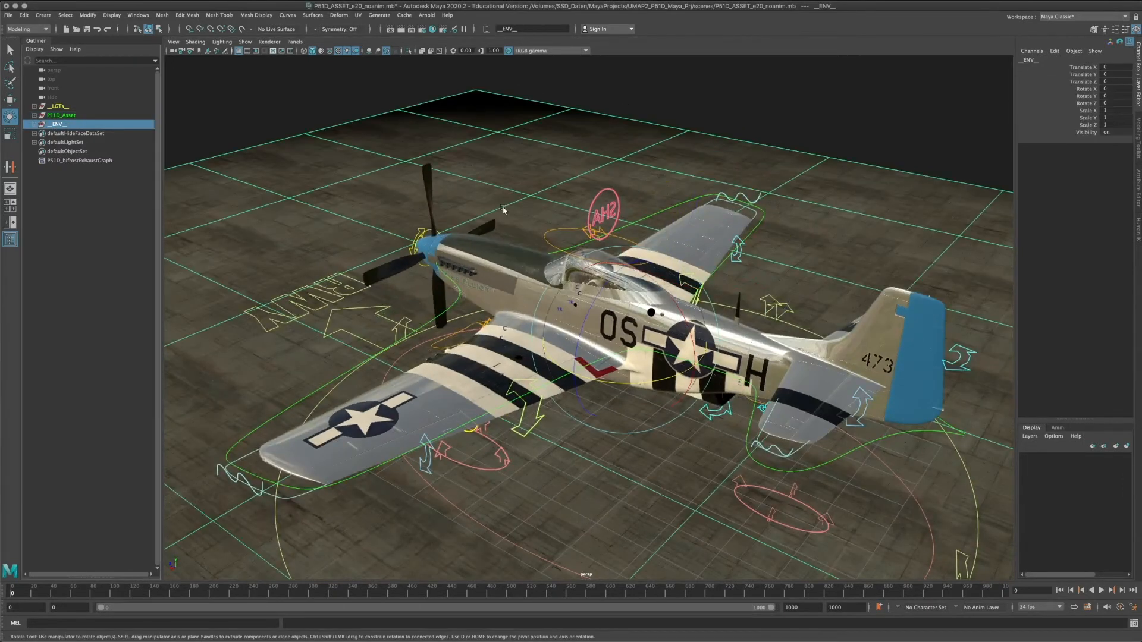
{"action": "key", "text": "ctrl+h"}
- Select the WingBendControl curve and inspect it around the wingtips and tail
{"action": "left_click_drag", "start_coordinate": [467, 318], "coordinate": [638, 314], "text": "alt"}
{"action": "left_click", "coordinate": [767, 408]}
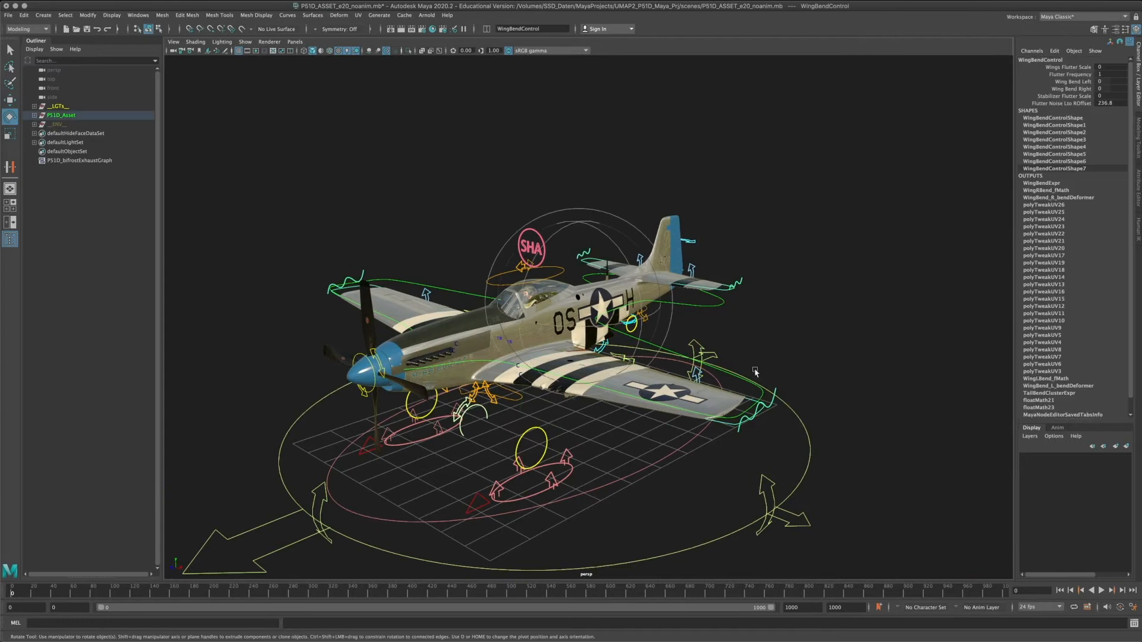
{"action": "left_click_drag", "start_coordinate": [768, 408], "coordinate": [435, 353], "text": "alt"}
{"action": "left_click", "coordinate": [422, 311]}
{"action": "left_click", "coordinate": [643, 340]}
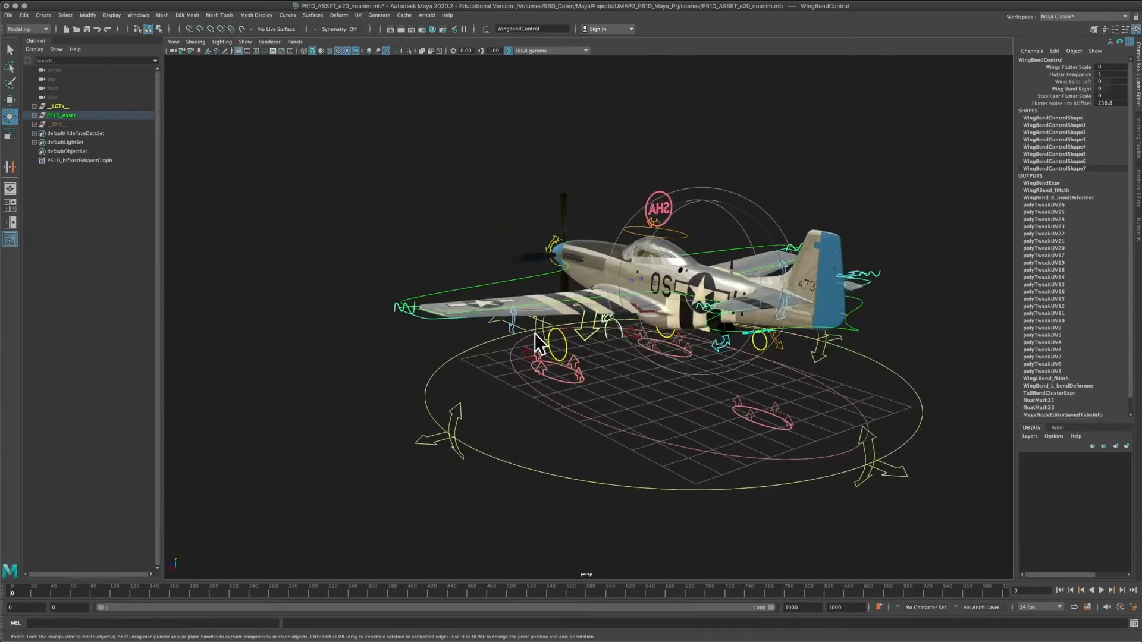
{"action": "left_click_drag", "start_coordinate": [534, 333], "coordinate": [452, 339], "text": "alt"}
{"action": "right_click_drag", "start_coordinate": [452, 340], "coordinate": [666, 302], "text": "alt"}
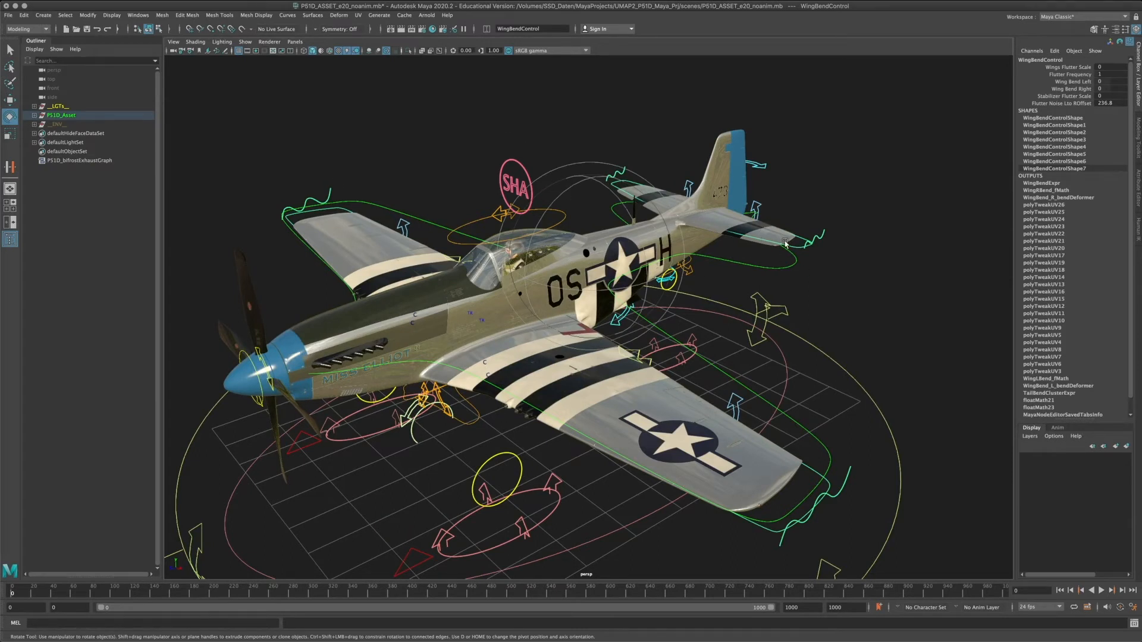
- Set WingBendControl's Wings Flutter Scale to 3
{"action": "left_click", "coordinate": [1071, 67]}
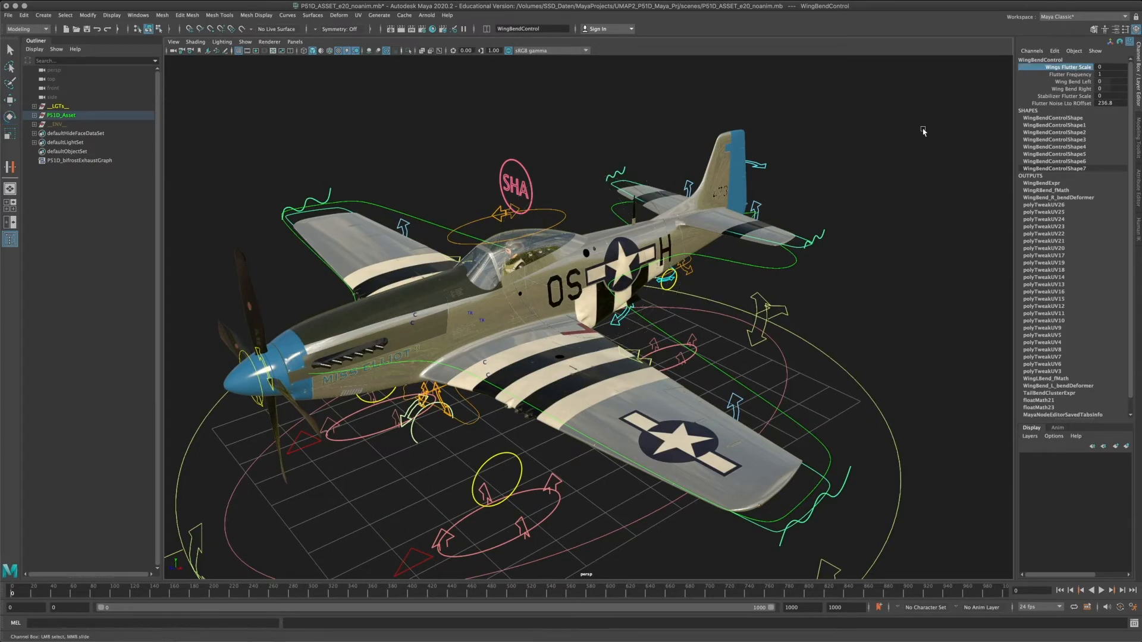
{"action": "left_click_drag", "start_coordinate": [747, 219], "coordinate": [721, 192], "text": "alt"}
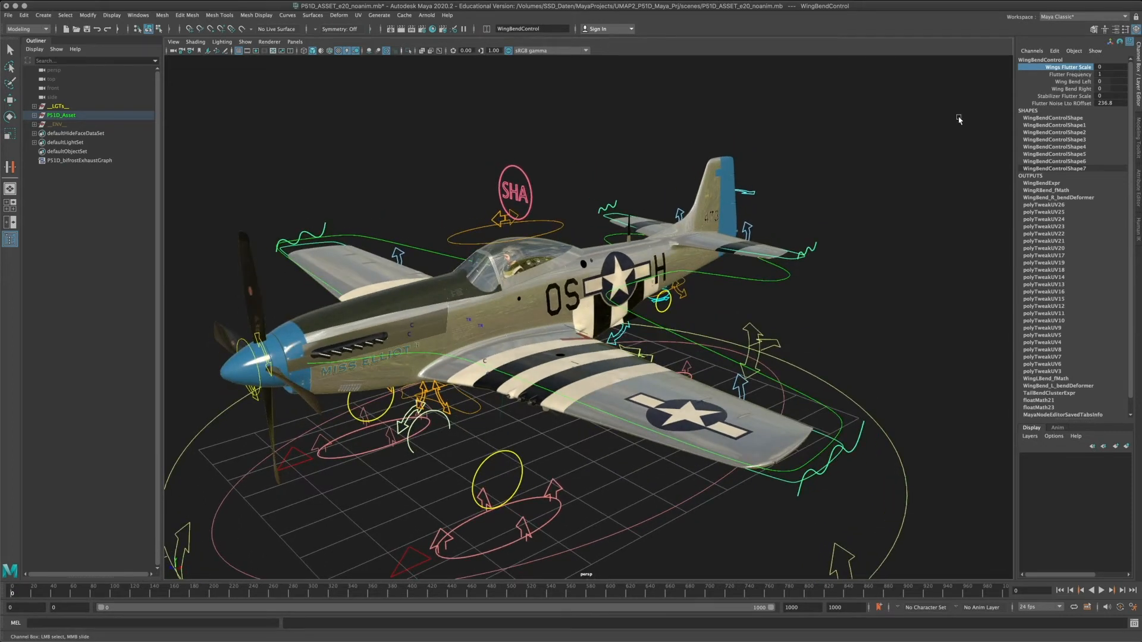
{"action": "left_click_drag", "start_coordinate": [617, 225], "coordinate": [621, 245], "text": "alt"}
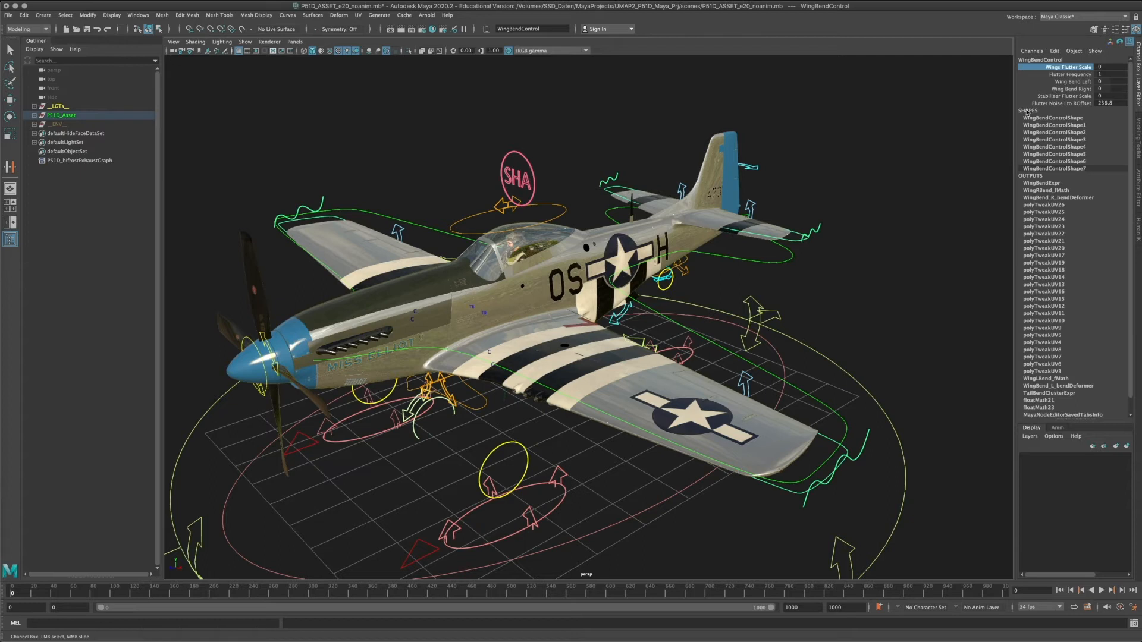
{"action": "left_click", "coordinate": [1074, 104]}
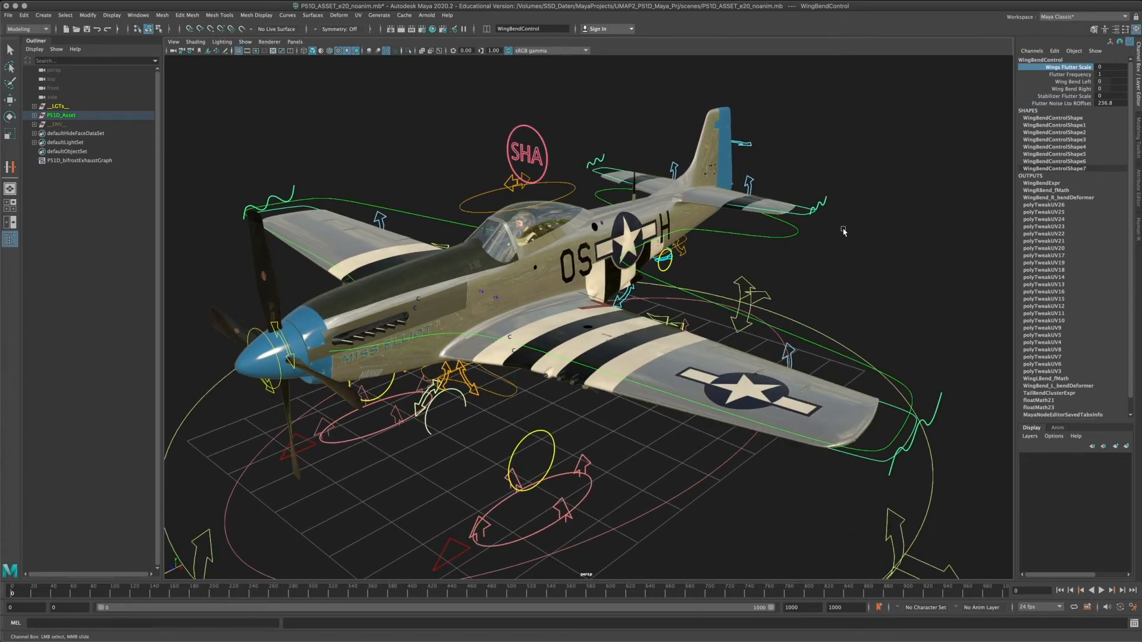
{"action": "middle_click_drag", "start_coordinate": [843, 230], "coordinate": [1001, 254]}
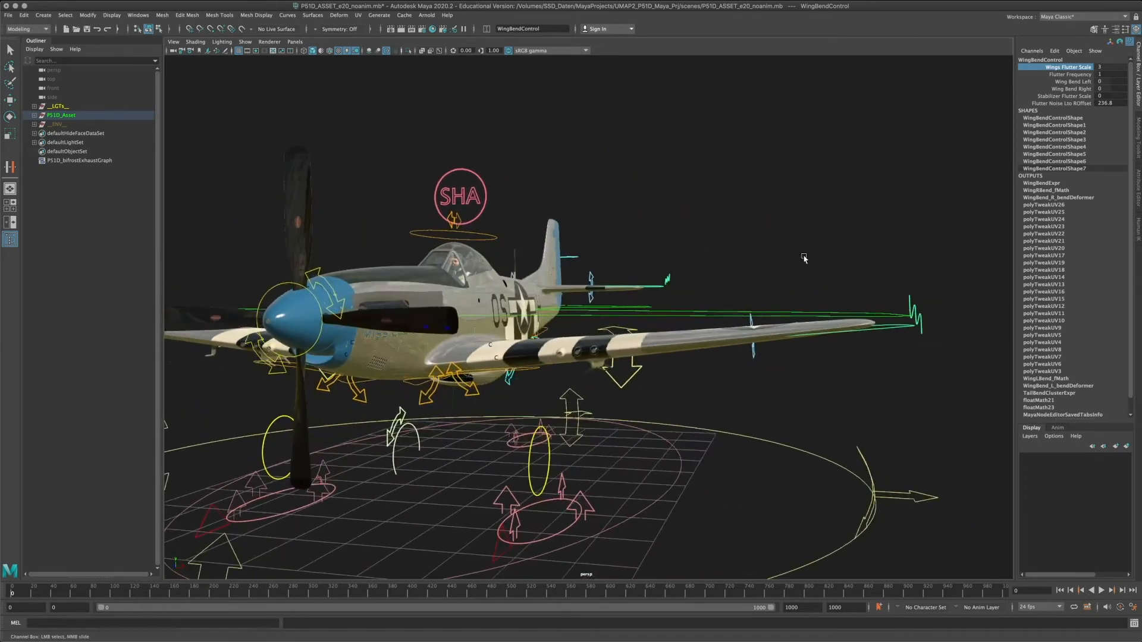
{"action": "middle_click_drag", "start_coordinate": [804, 258], "coordinate": [1012, 255]}
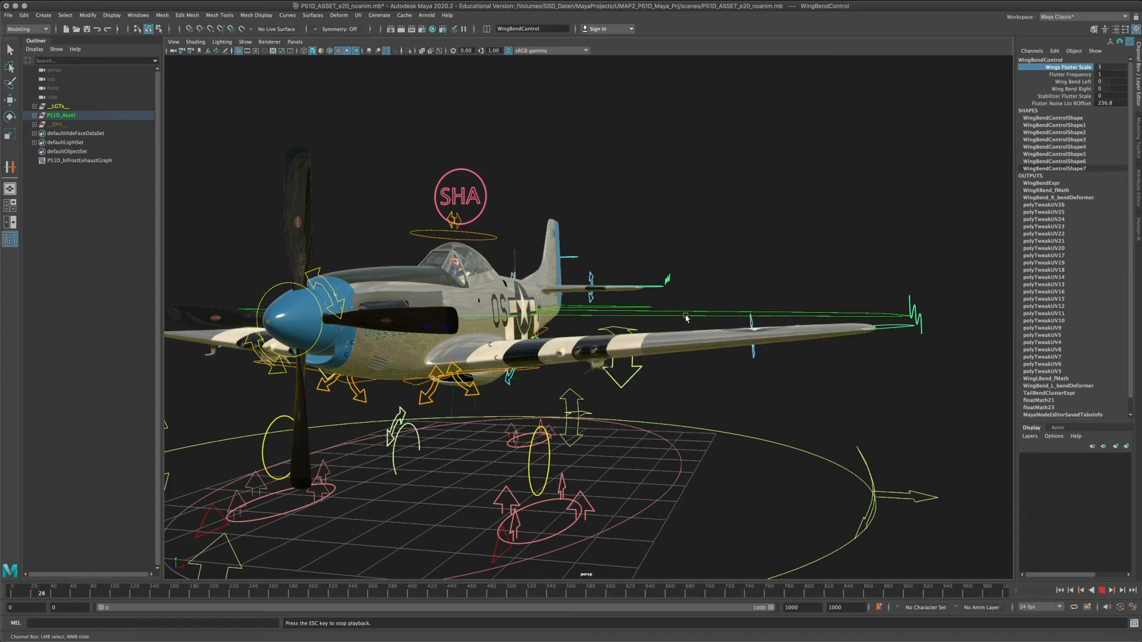
- Examine the wing flutter during playback from behind the aircraft, close to the port wing and from the front
{"action": "left_click_drag", "start_coordinate": [743, 365], "coordinate": [668, 344], "text": "alt"}
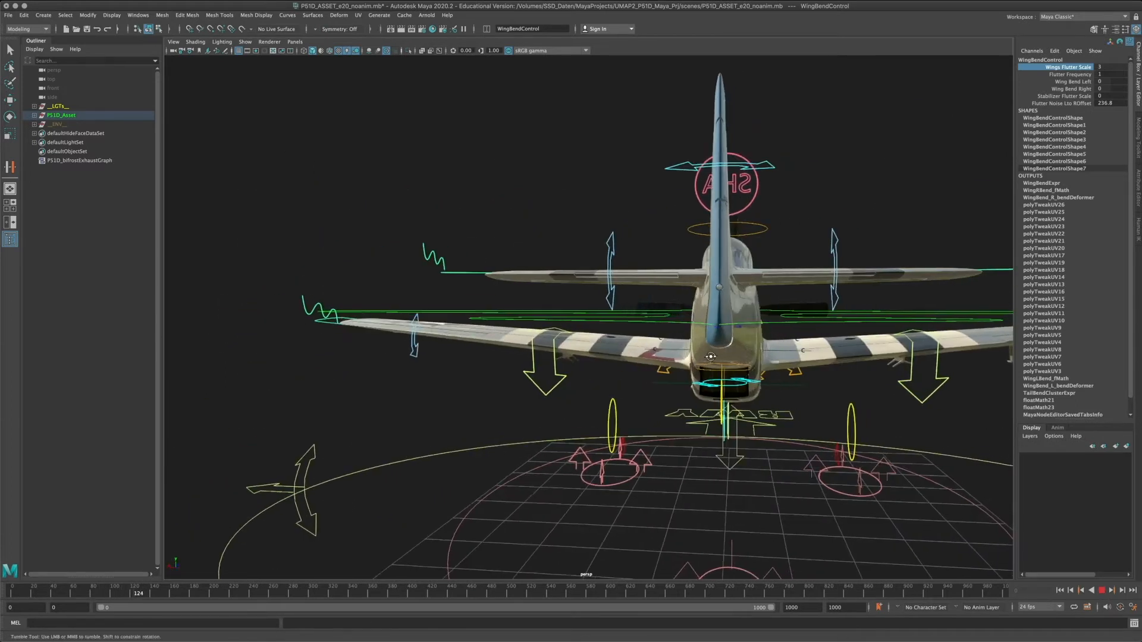
{"action": "left_click_drag", "start_coordinate": [385, 346], "coordinate": [482, 357], "text": "alt"}
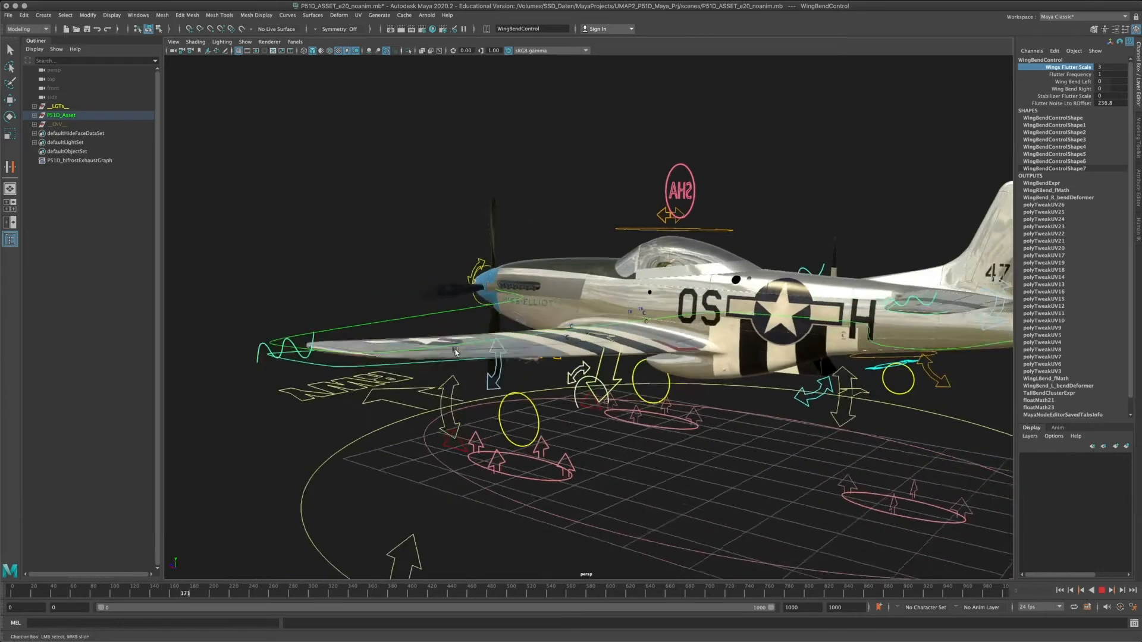
{"action": "middle_click_drag", "start_coordinate": [482, 357], "coordinate": [670, 387], "text": "alt"}
{"action": "right_click_drag", "start_coordinate": [669, 386], "coordinate": [719, 393], "text": "alt"}
{"action": "middle_click_drag", "start_coordinate": [718, 393], "coordinate": [666, 373], "text": "alt"}
{"action": "left_click_drag", "start_coordinate": [751, 396], "coordinate": [700, 377], "text": "alt"}
{"action": "left_click_drag", "start_coordinate": [819, 398], "coordinate": [464, 369], "text": "alt"}
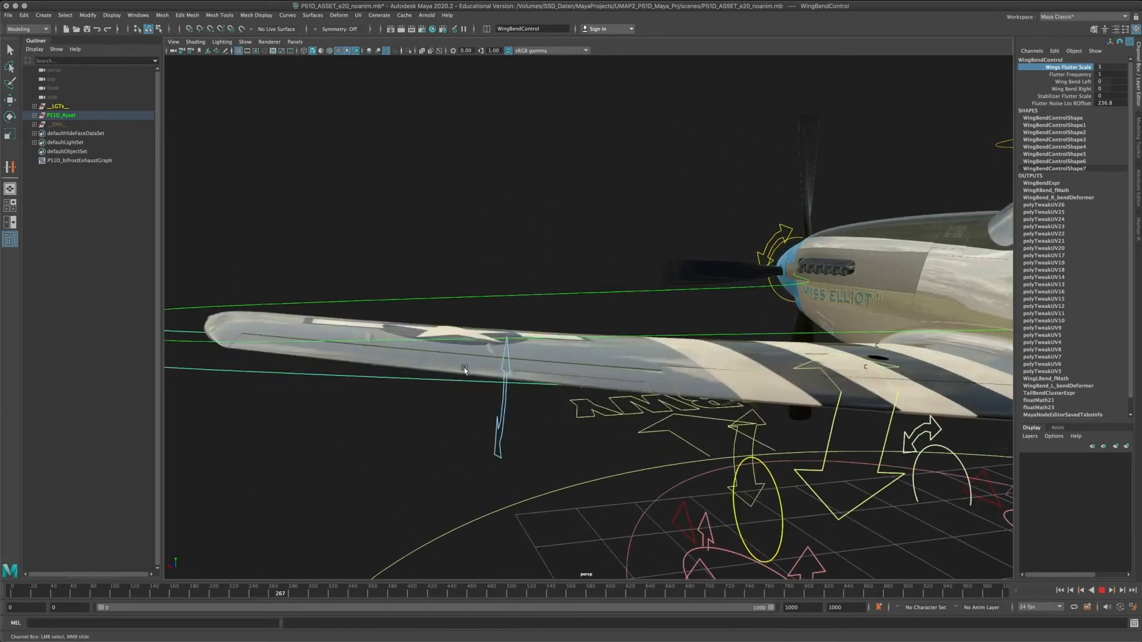
{"action": "left_click_drag", "start_coordinate": [452, 433], "coordinate": [848, 339], "text": "alt"}
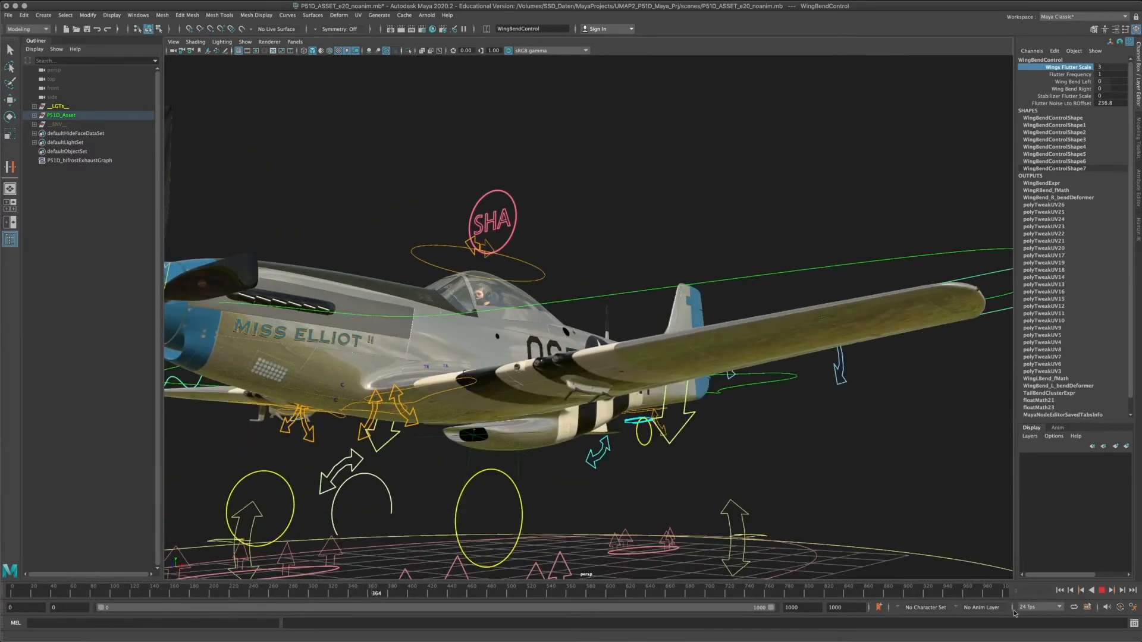
- Stop playback, return the timeline to frame 0 and inspect the port wing at rest
{"action": "left_click", "coordinate": [1102, 590]}
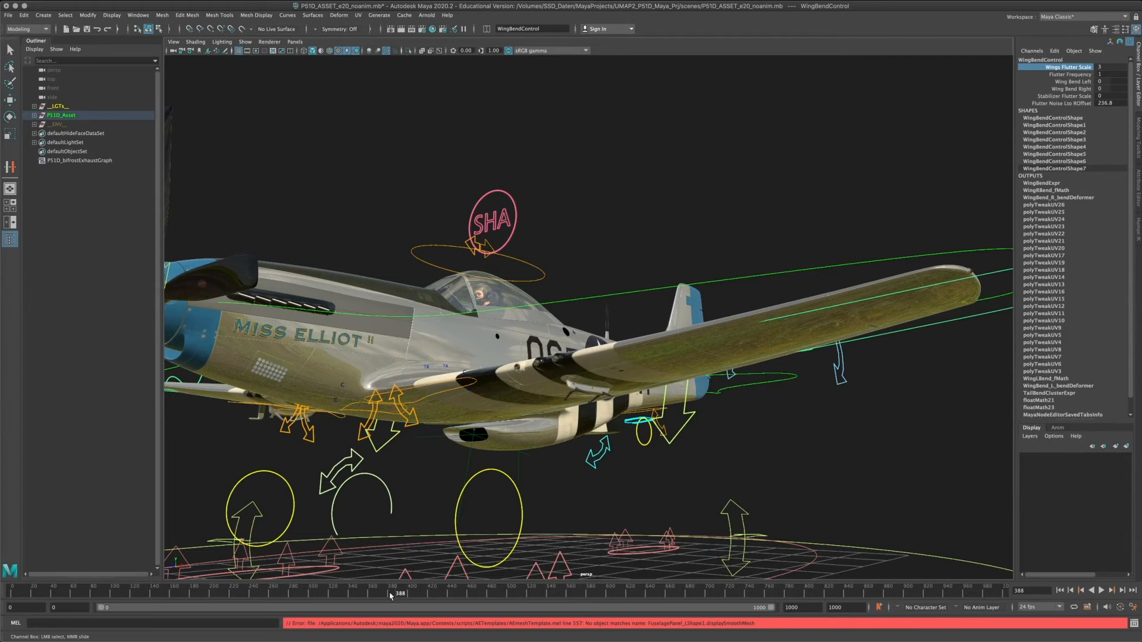
{"action": "left_click_drag", "start_coordinate": [391, 596], "coordinate": [12, 595]}
{"action": "left_click_drag", "start_coordinate": [735, 339], "coordinate": [595, 392], "text": "alt"}
{"action": "middle_click_drag", "start_coordinate": [594, 393], "coordinate": [500, 374], "text": "alt"}
{"action": "left_click_drag", "start_coordinate": [940, 264], "coordinate": [619, 388], "text": "alt"}
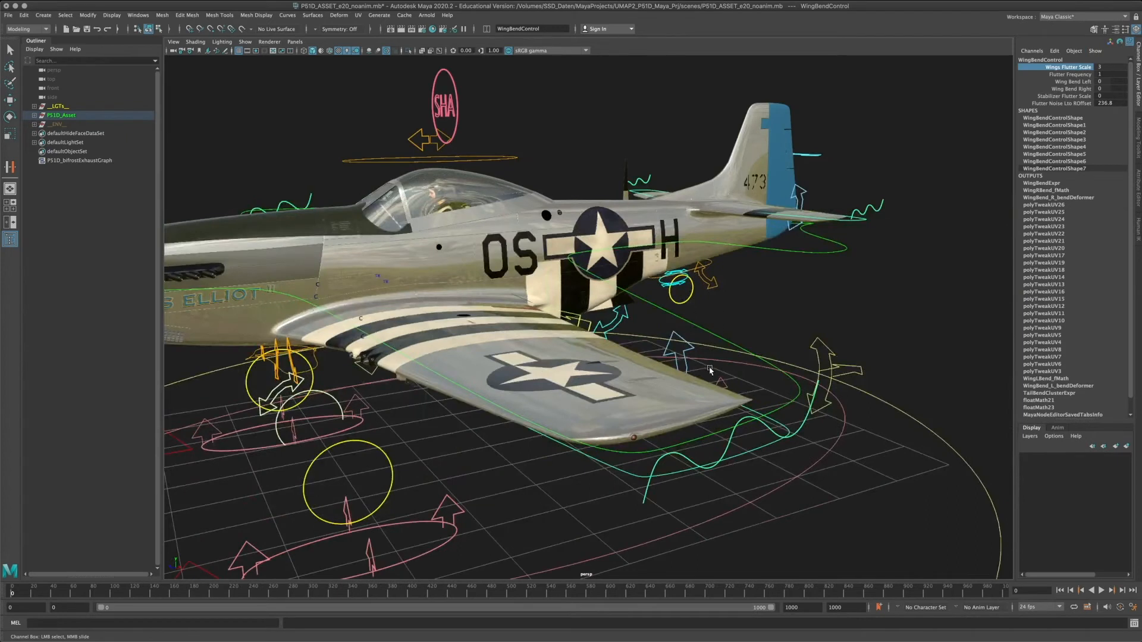
{"action": "left_click_drag", "start_coordinate": [682, 354], "coordinate": [690, 405], "text": "alt"}
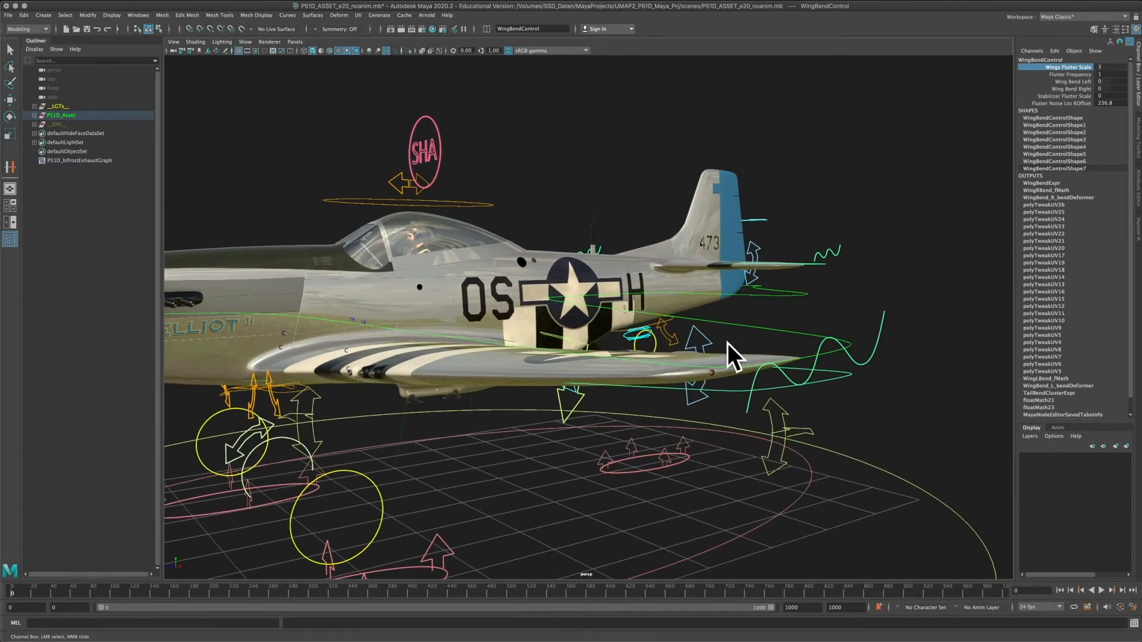
{"action": "left_click_drag", "start_coordinate": [732, 356], "coordinate": [695, 347], "text": "alt"}
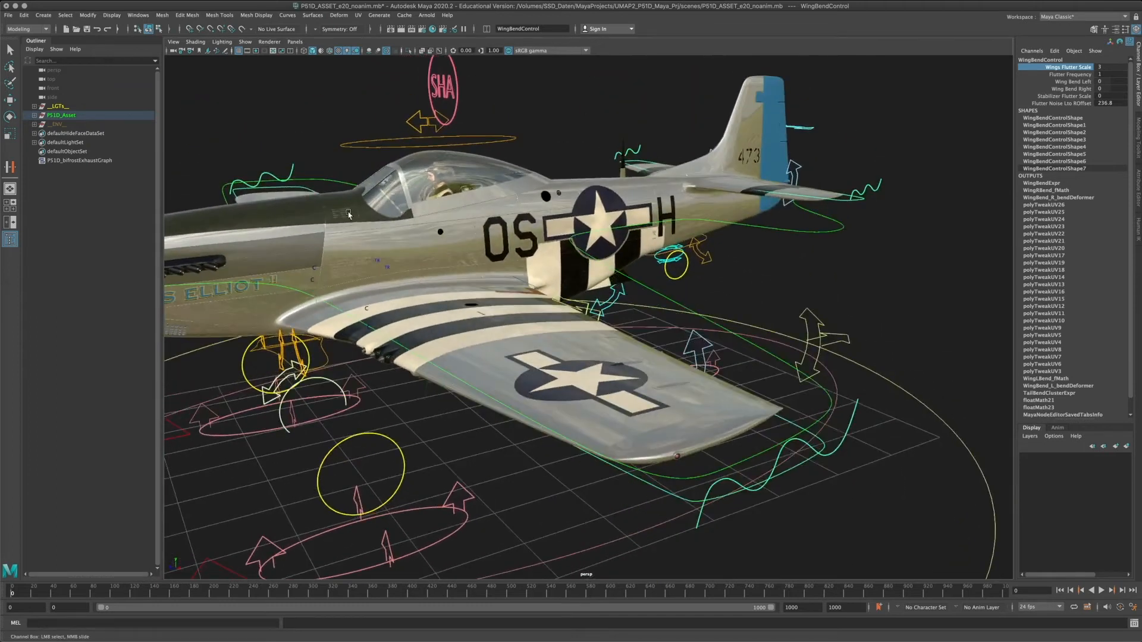
{"action": "left_click_drag", "start_coordinate": [573, 277], "coordinate": [597, 285], "text": "alt"}
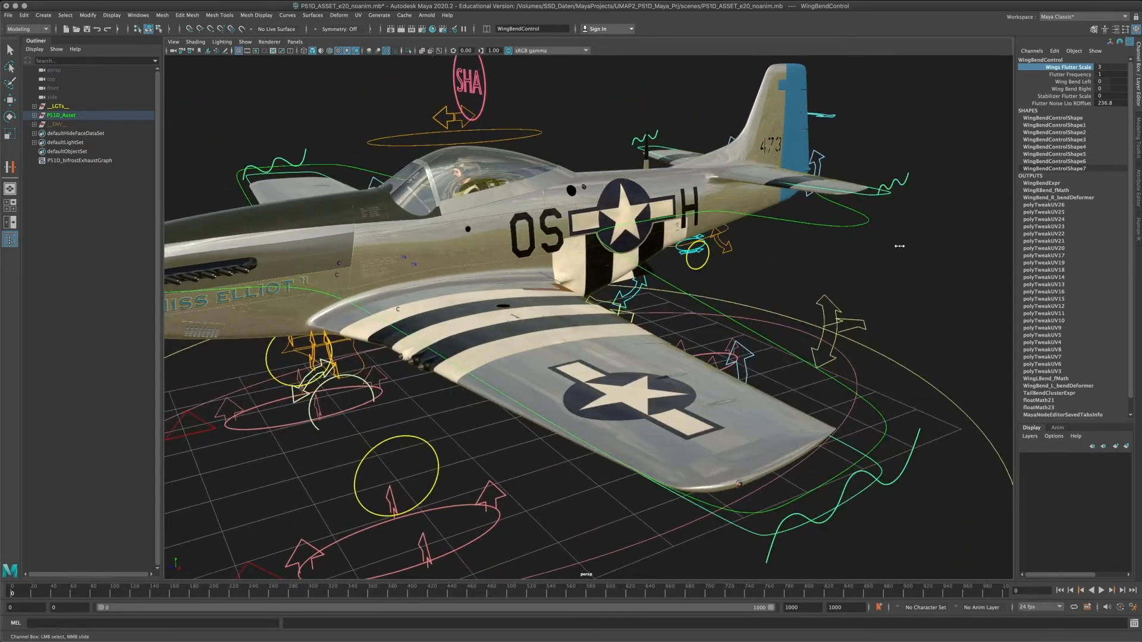
- Try a different Wings Flutter Scale value, undo it and view the aircraft's wings from the front quarter and side
{"action": "middle_click_drag", "start_coordinate": [899, 246], "coordinate": [842, 253]}
{"action": "key", "text": "super+z"}
{"action": "right_click_drag", "start_coordinate": [724, 327], "coordinate": [506, 380], "text": "alt"}
{"action": "left_click_drag", "start_coordinate": [505, 380], "coordinate": [458, 357], "text": "alt"}
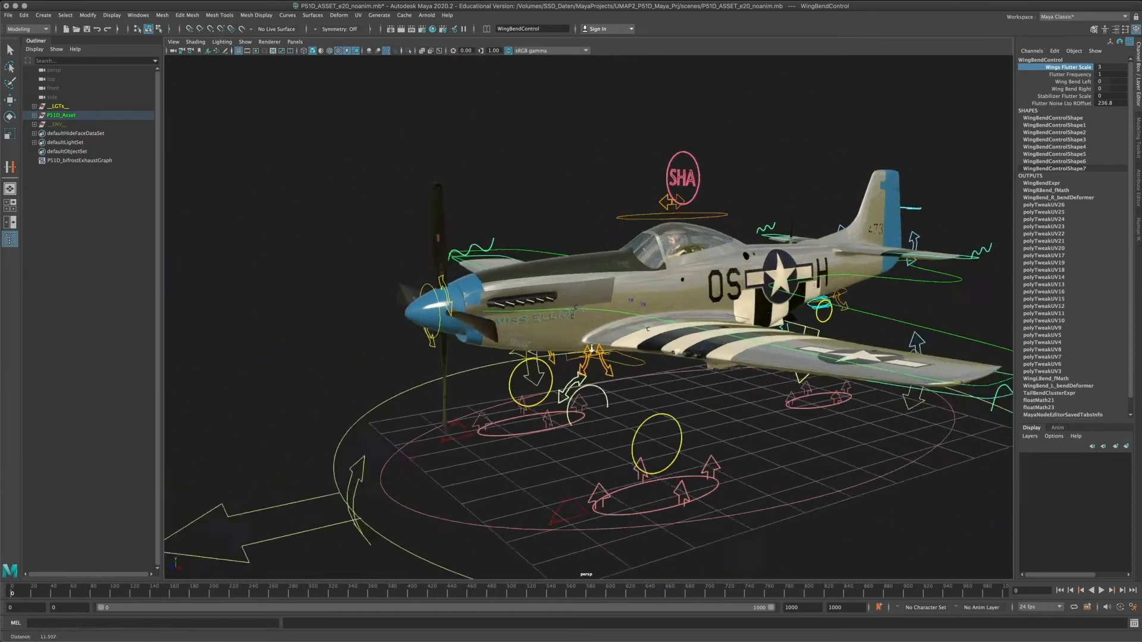
{"action": "right_click_drag", "start_coordinate": [458, 356], "coordinate": [496, 375], "text": "alt"}
{"action": "left_click_drag", "start_coordinate": [813, 338], "coordinate": [666, 329], "text": "alt"}
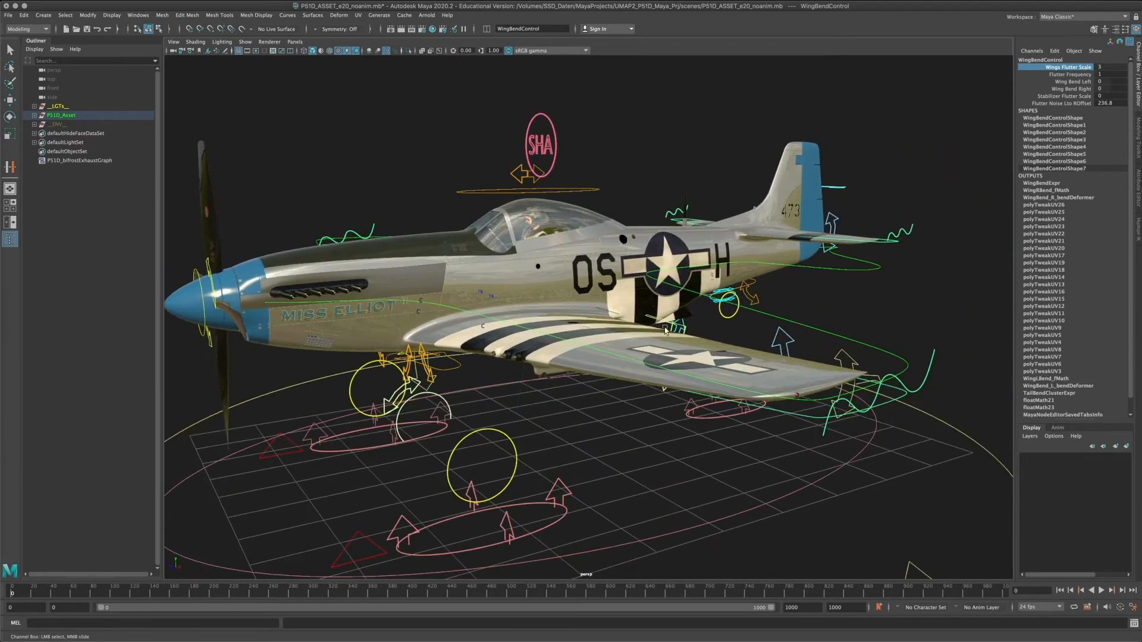
{"action": "middle_click_drag", "start_coordinate": [611, 325], "coordinate": [632, 330], "text": "alt"}
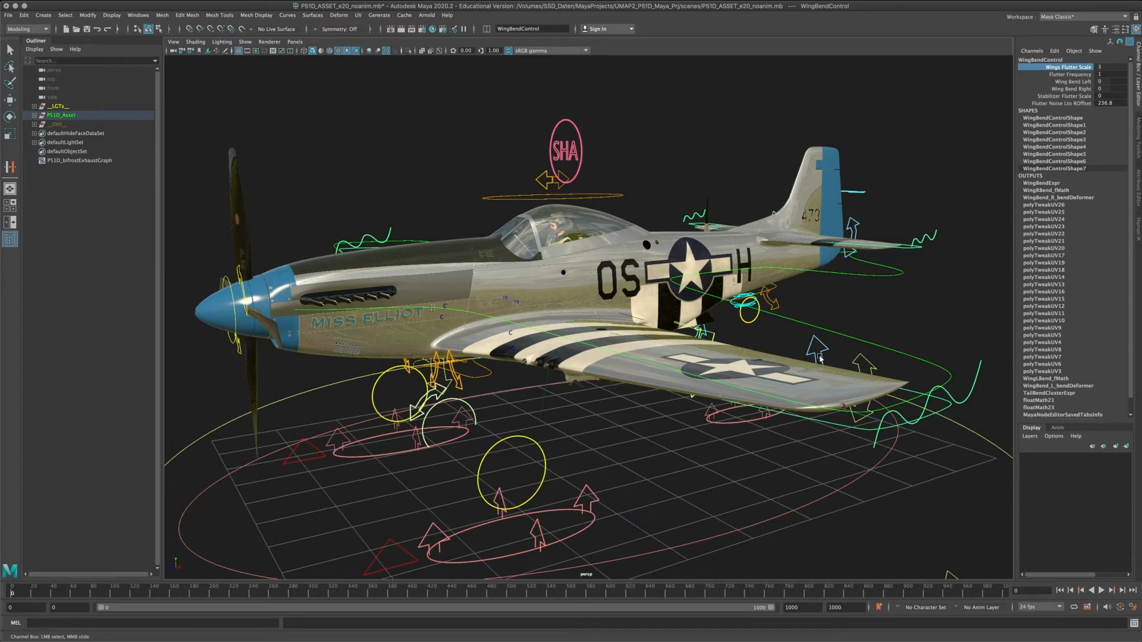
{"action": "left_click_drag", "start_coordinate": [819, 357], "coordinate": [884, 396], "text": "alt"}
{"action": "middle_click_drag", "start_coordinate": [886, 430], "coordinate": [767, 344], "text": "alt"}
{"action": "left_click_drag", "start_coordinate": [768, 345], "coordinate": [652, 313], "text": "alt"}
{"action": "middle_click_drag", "start_coordinate": [652, 313], "coordinate": [774, 304], "text": "alt"}
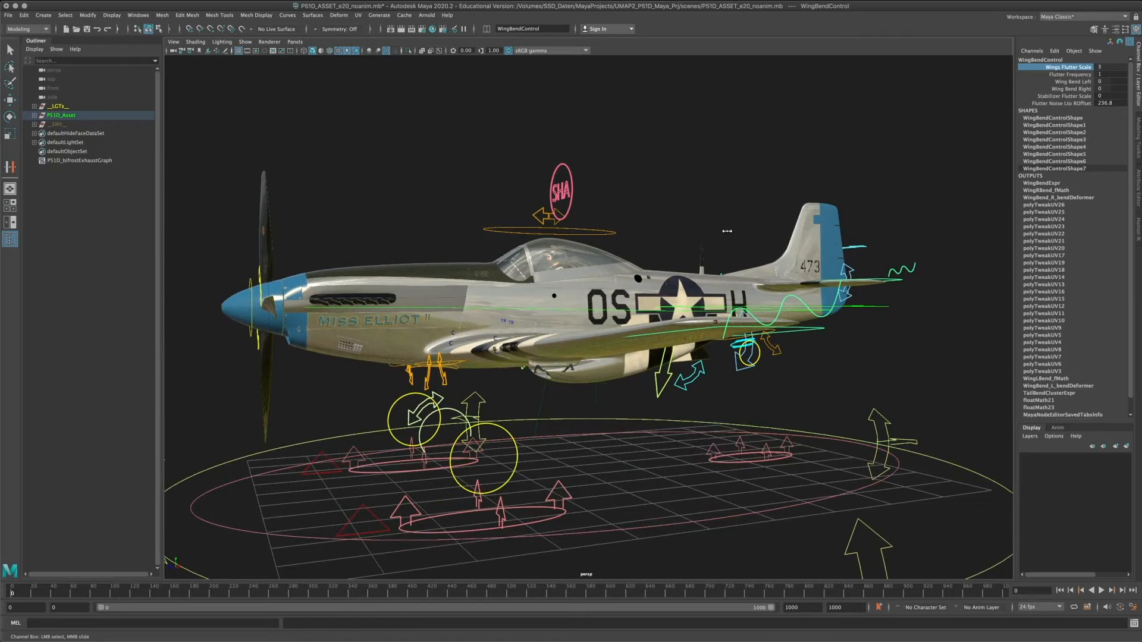
- Vary the Wings Flutter Scale up and down, ending at a value of 3
{"action": "middle_click_drag", "start_coordinate": [859, 253], "coordinate": [949, 277]}
{"action": "middle_click_drag", "start_coordinate": [647, 246], "coordinate": [735, 264]}
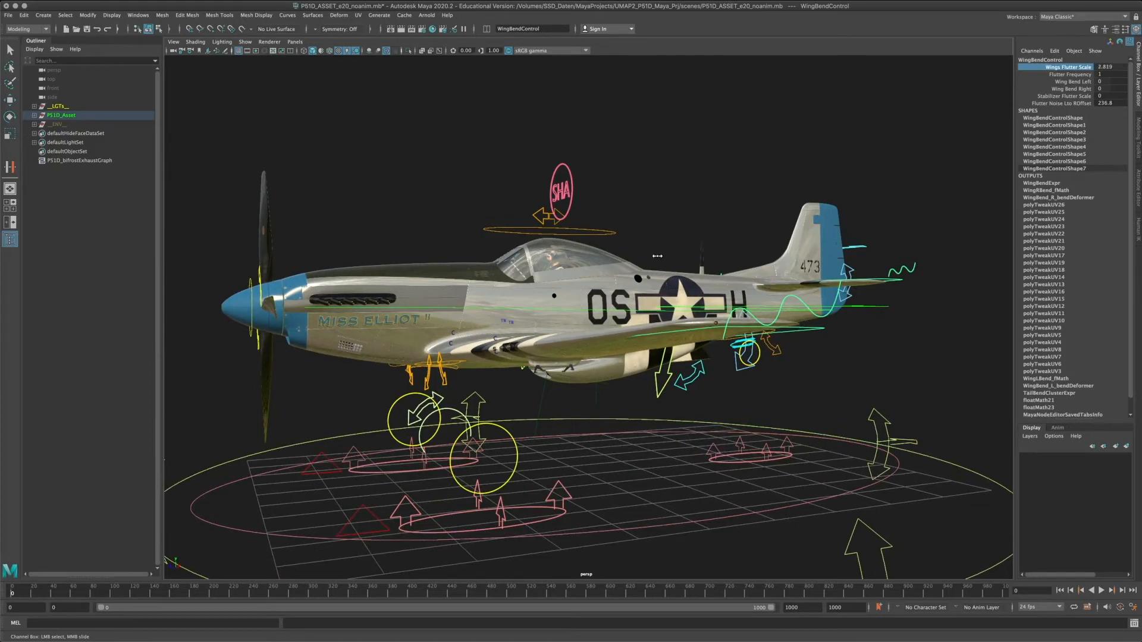
{"action": "middle_click_drag", "start_coordinate": [657, 255], "coordinate": [624, 251]}
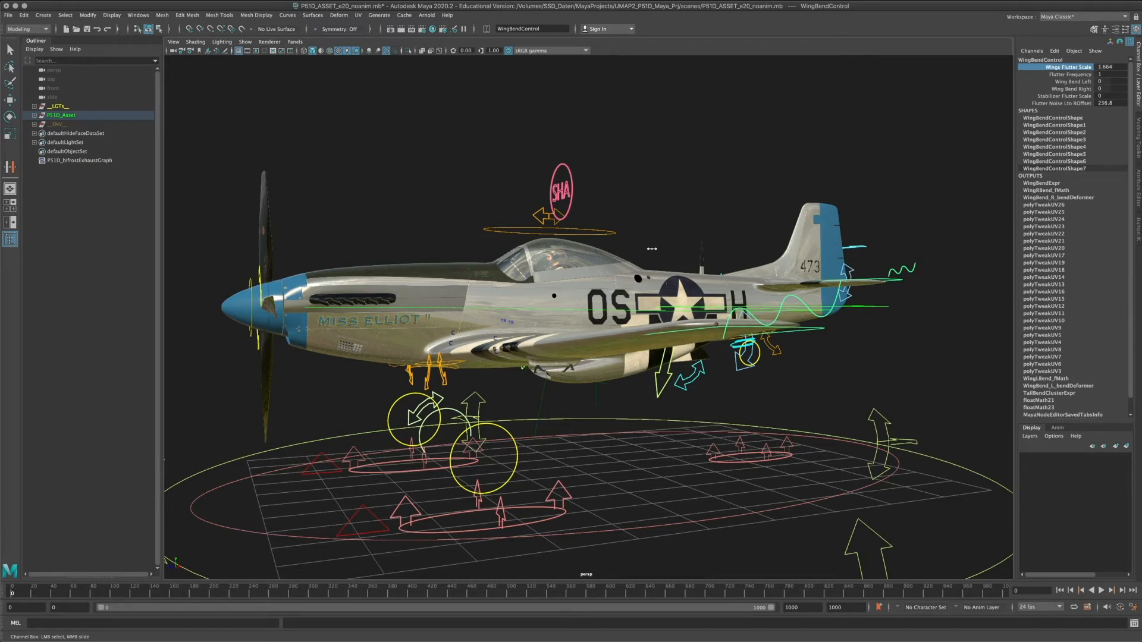
{"action": "middle_click_drag", "start_coordinate": [652, 249], "coordinate": [932, 292]}
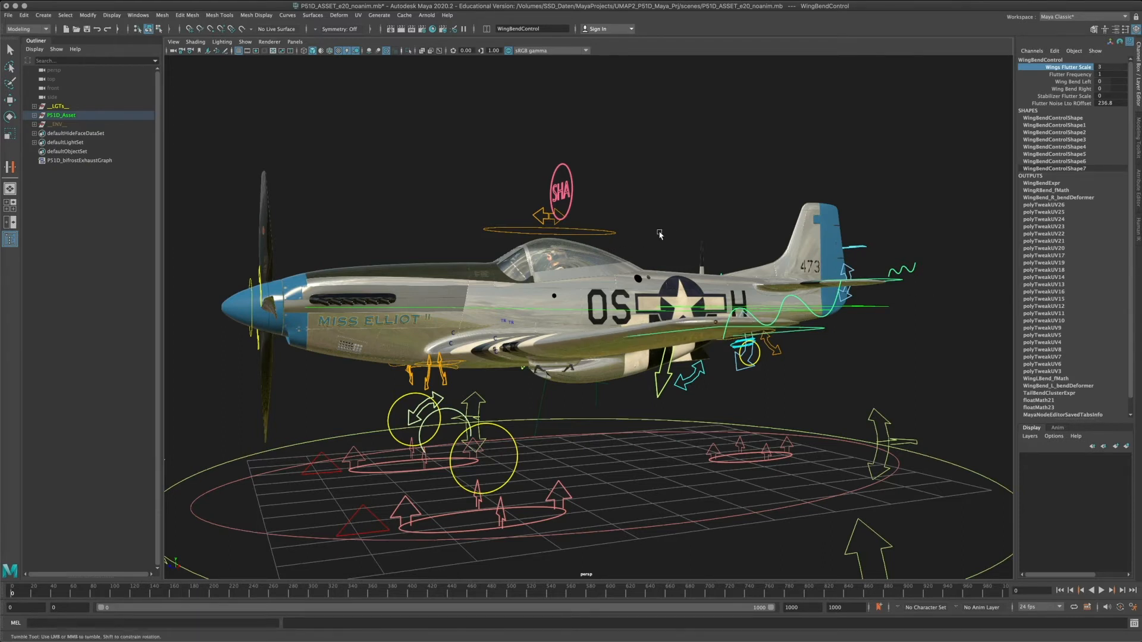
- Play the animation with both wings in view and set the Flutter Noise L to R Offset to 0
{"action": "left_click_drag", "start_coordinate": [659, 234], "coordinate": [716, 353], "text": "alt"}
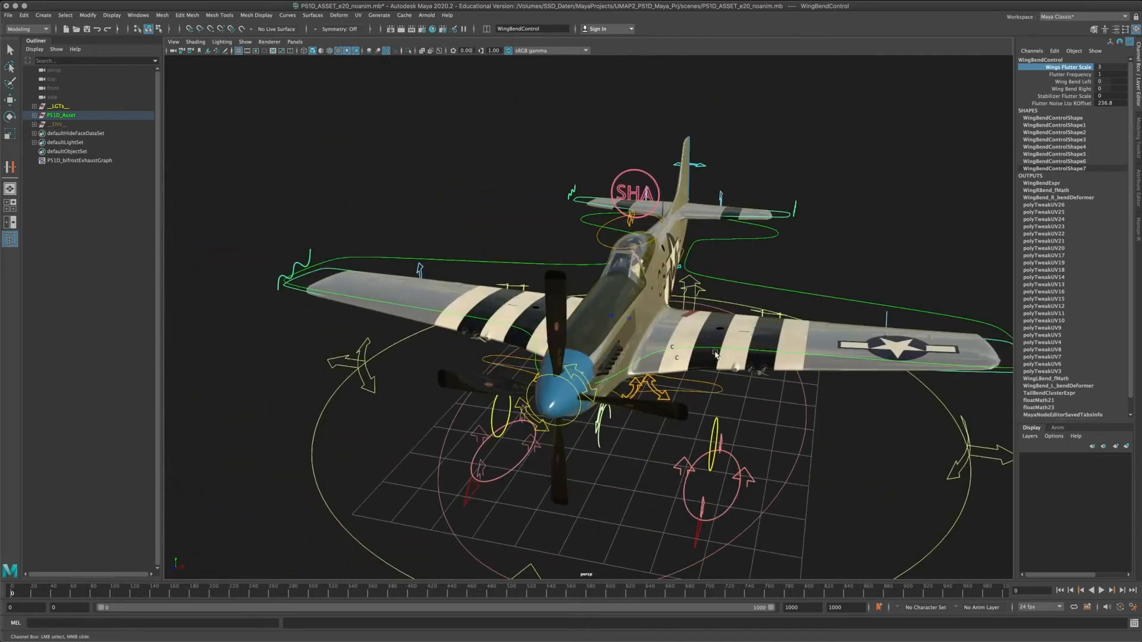
{"action": "left_click", "coordinate": [1101, 593]}
{"action": "scroll", "coordinate": [959, 176], "scroll_direction": "up", "scroll_amount": 1}
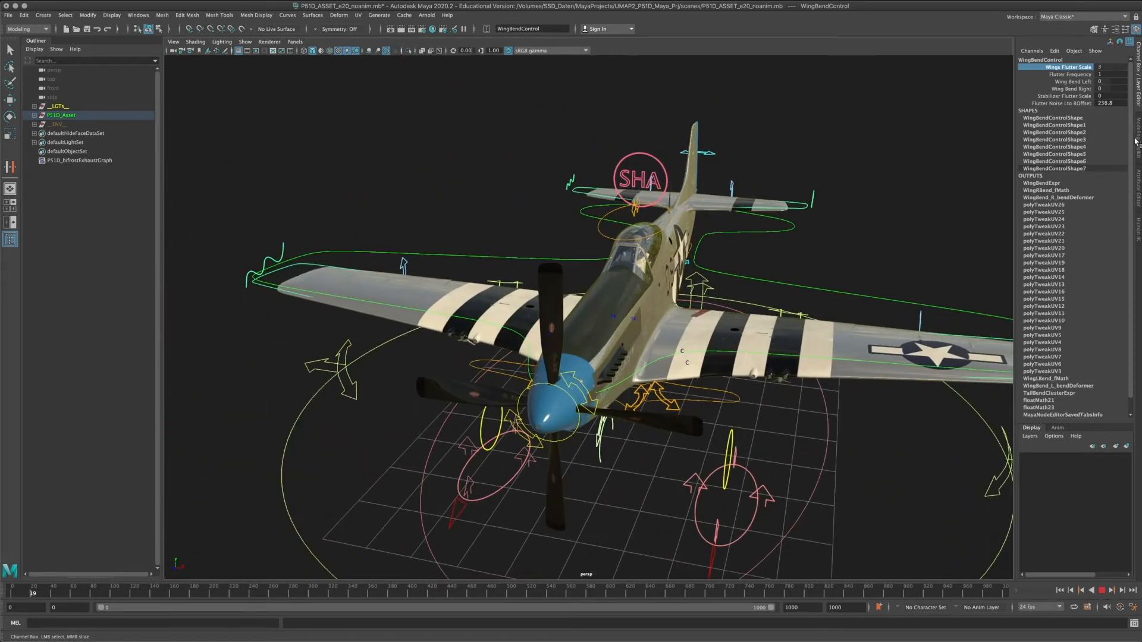
{"action": "left_click", "coordinate": [1107, 104]}
{"action": "type", "text": "0"}
{"action": "key", "text": "Return"}
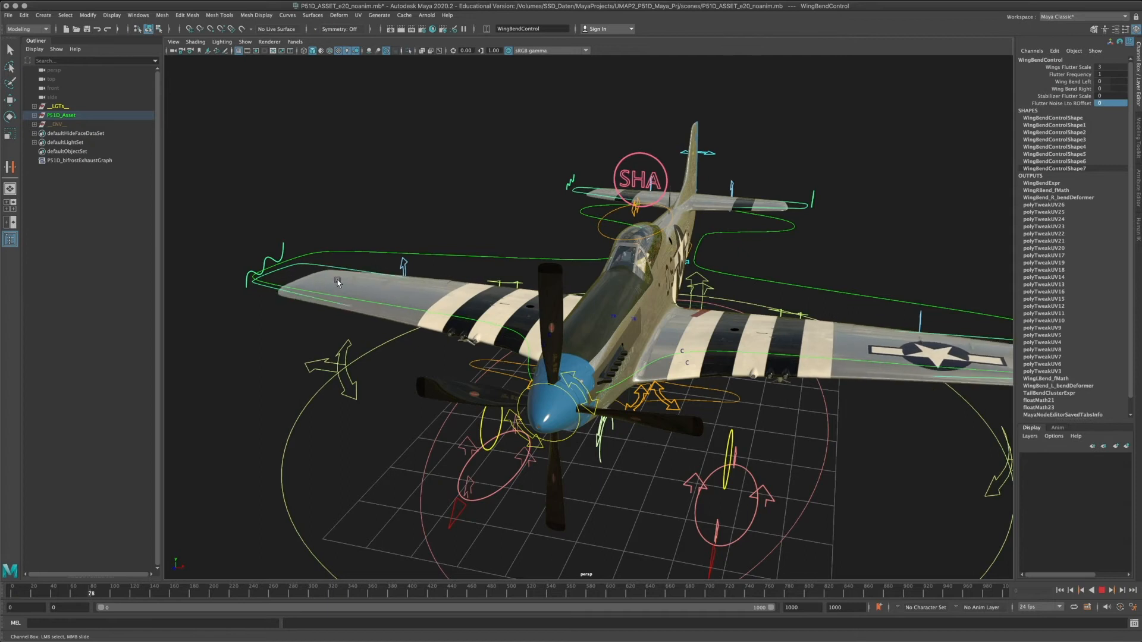
- Compare both wings from the front during playback and set the Flutter Noise L to R Offset to 200
{"action": "left_click_drag", "start_coordinate": [662, 381], "coordinate": [693, 319], "text": "alt"}
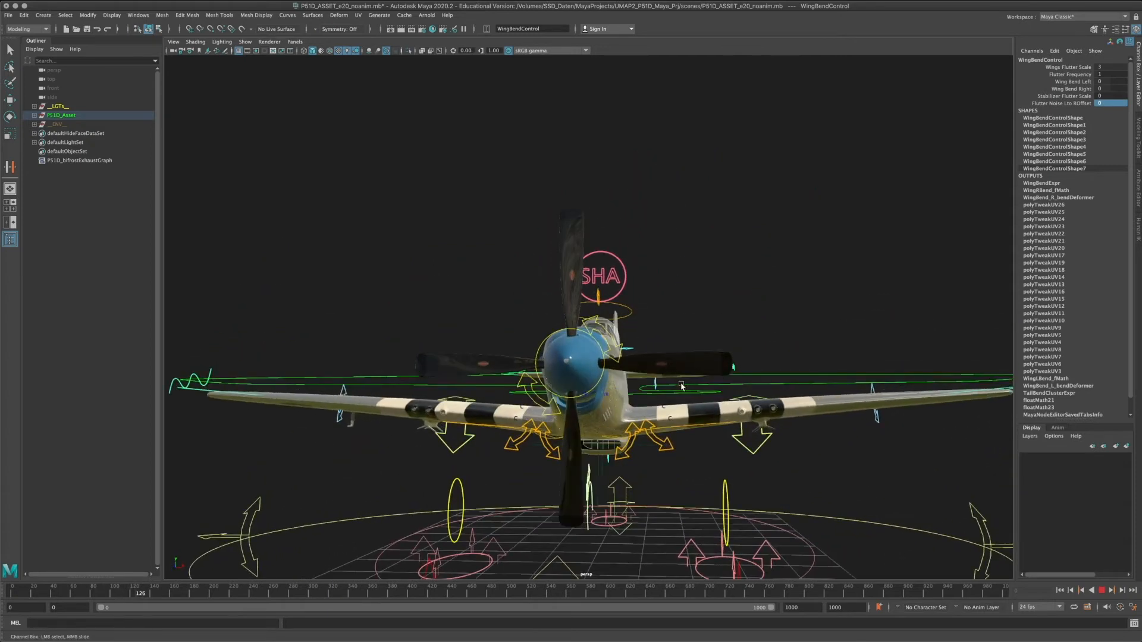
{"action": "left_click", "coordinate": [1107, 103]}
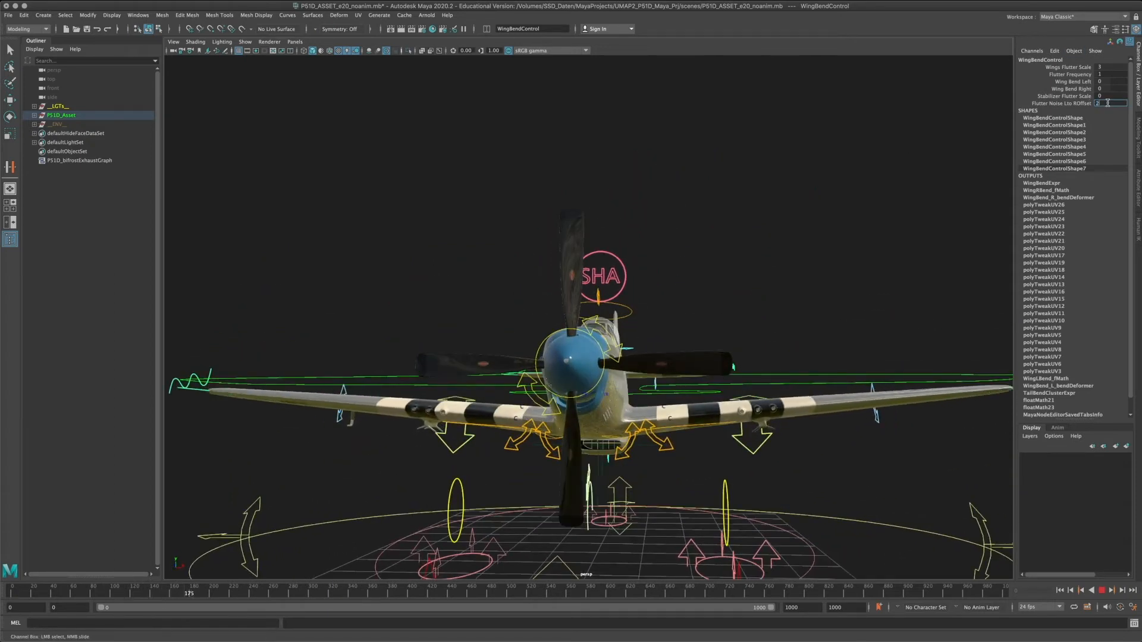
{"action": "type", "text": "200"}
{"action": "key", "text": "Return"}
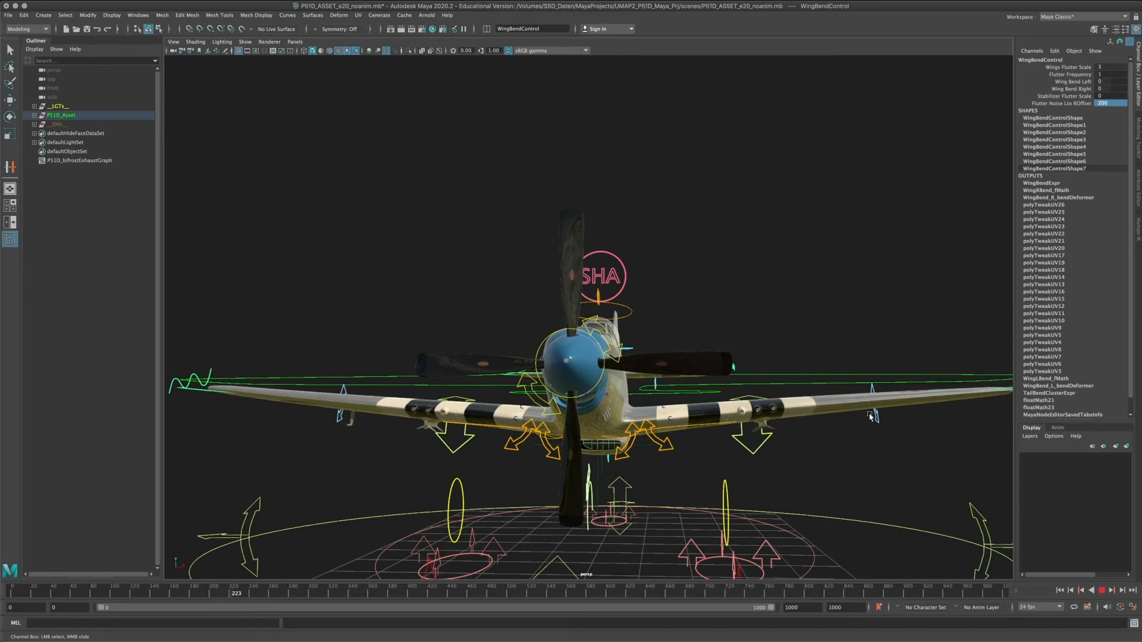
{"action": "scroll", "coordinate": [942, 411], "scroll_direction": "down", "scroll_amount": 3}
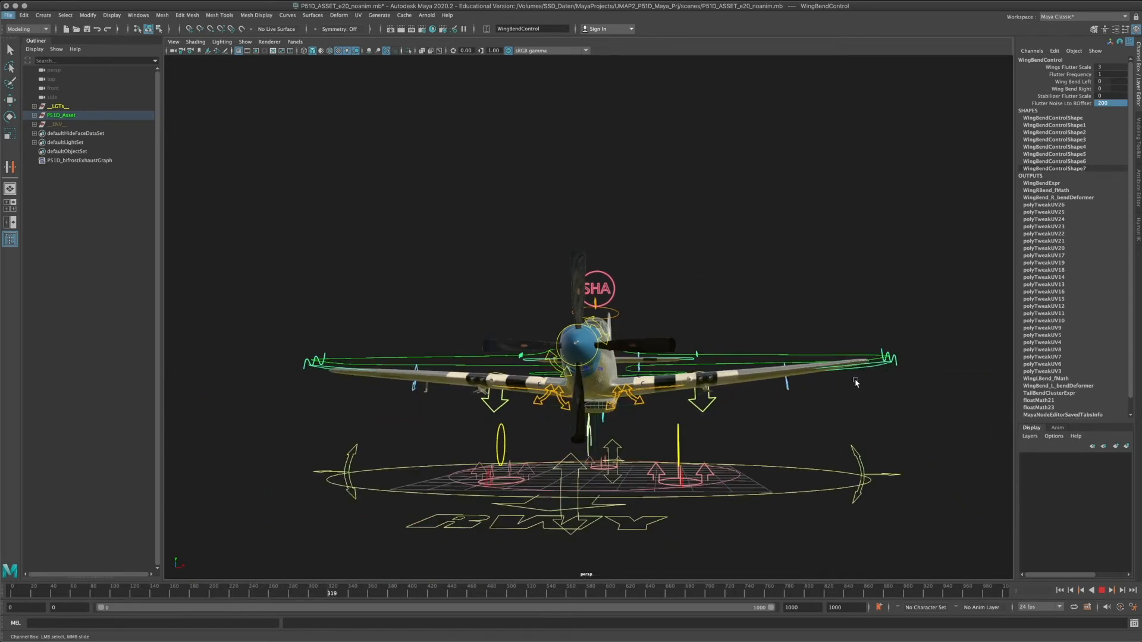
{"action": "left_click_drag", "start_coordinate": [856, 375], "coordinate": [670, 365], "text": "alt"}
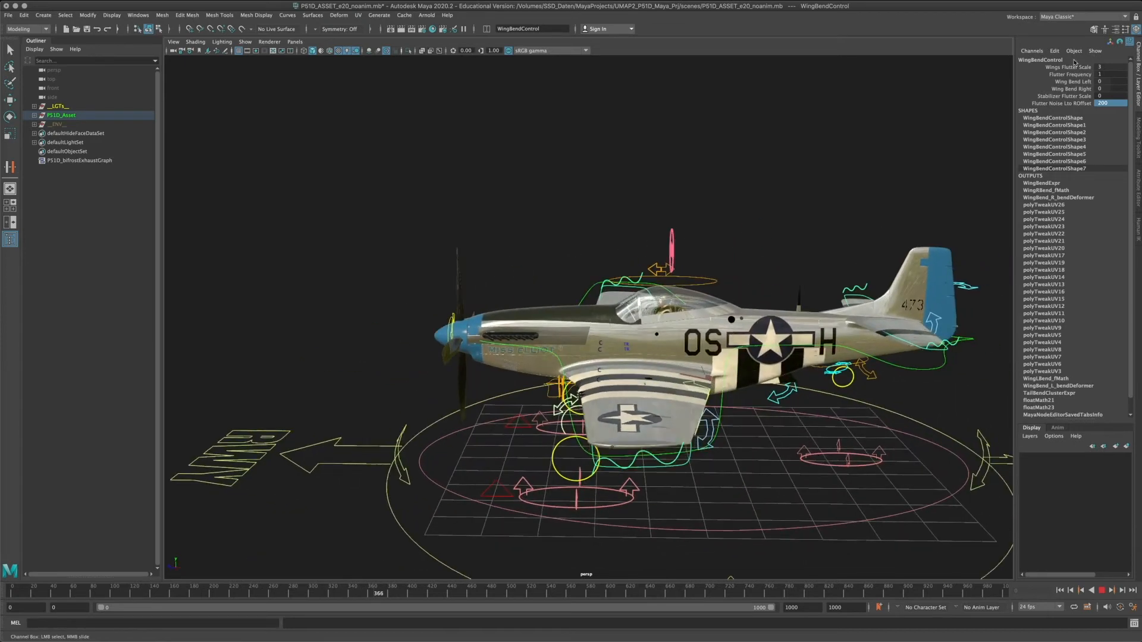
- Set the Wings Flutter Scale to 0.4 and inspect the flutter from the front and side of the aircraft
{"action": "left_click", "coordinate": [1108, 67]}
{"action": "type", "text": "1"}
{"action": "key", "text": "Return"}
{"action": "left_click_drag", "start_coordinate": [528, 353], "coordinate": [596, 363], "text": "alt"}
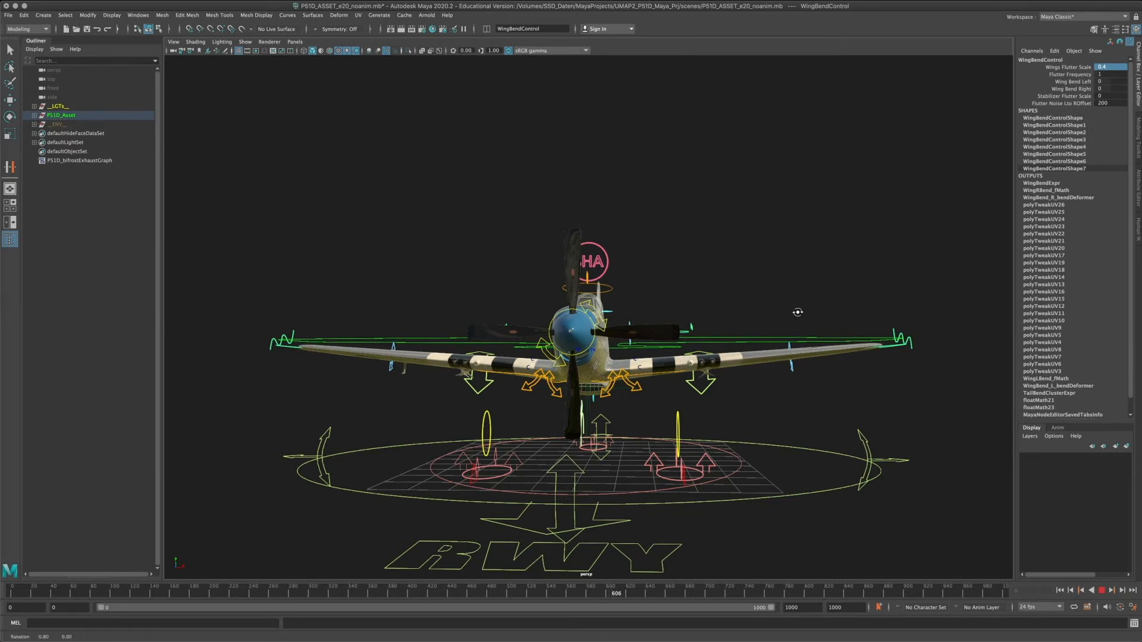
{"action": "left_click_drag", "start_coordinate": [797, 312], "coordinate": [658, 309], "text": "alt"}
{"action": "right_click_drag", "start_coordinate": [658, 309], "coordinate": [781, 344], "text": "alt"}
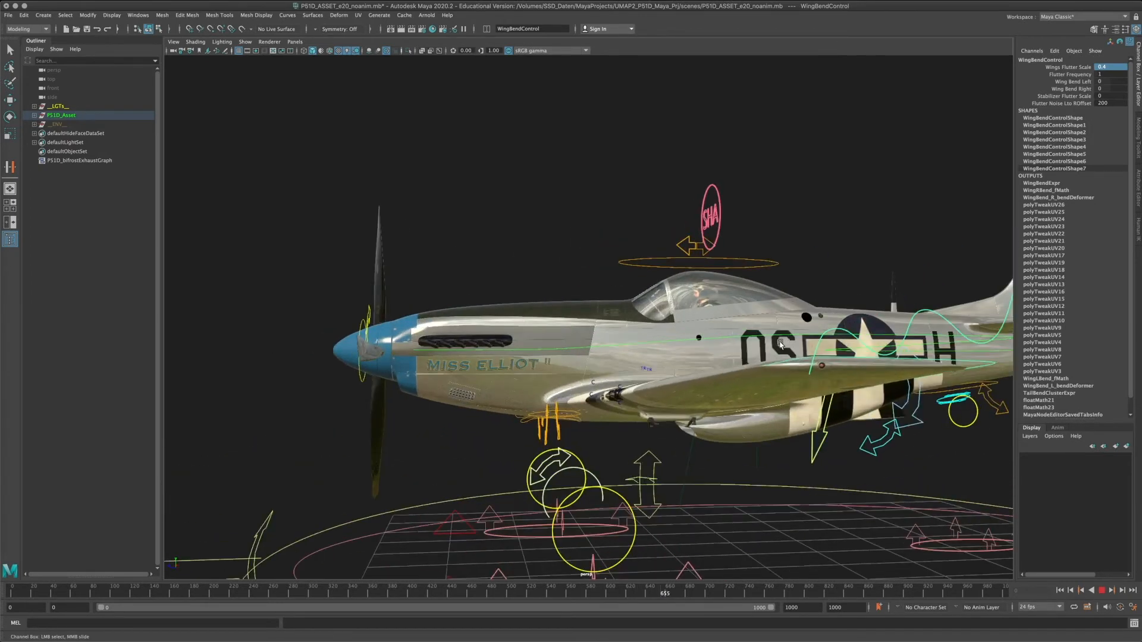
- Set the Wings Flutter Scale to 2 with the whole aircraft in view during playback
{"action": "left_click_drag", "start_coordinate": [781, 344], "coordinate": [815, 382], "text": "alt"}
{"action": "middle_click_drag", "start_coordinate": [815, 382], "coordinate": [735, 332], "text": "alt"}
{"action": "right_click_drag", "start_coordinate": [735, 332], "coordinate": [613, 302], "text": "alt"}
{"action": "left_click_drag", "start_coordinate": [613, 302], "coordinate": [632, 313], "text": "alt"}
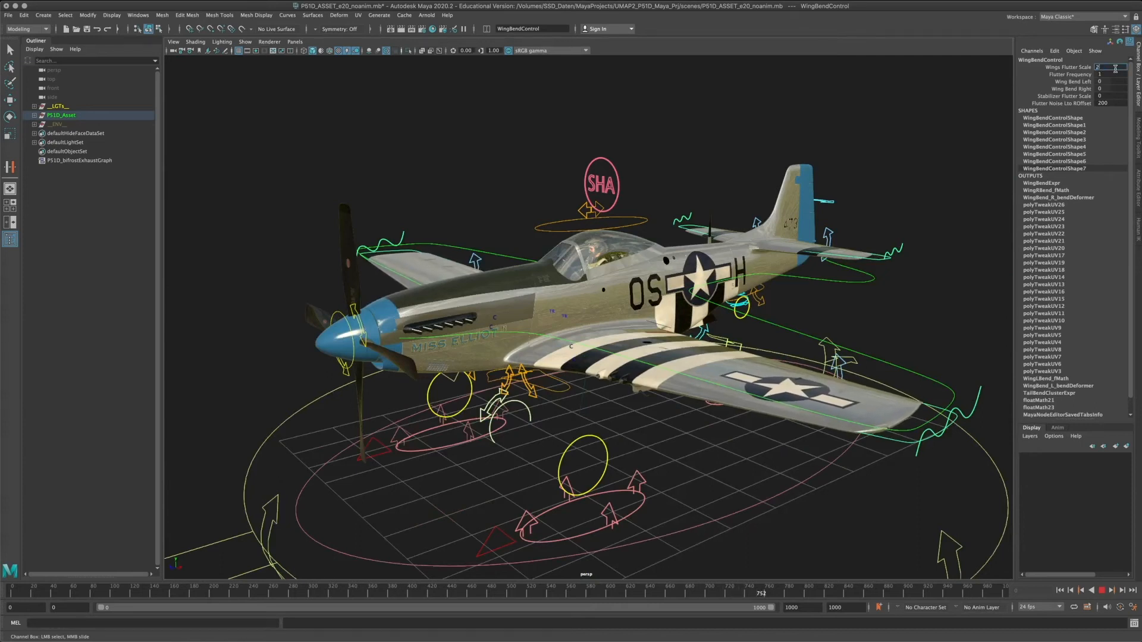
{"action": "key", "text": "Return"}
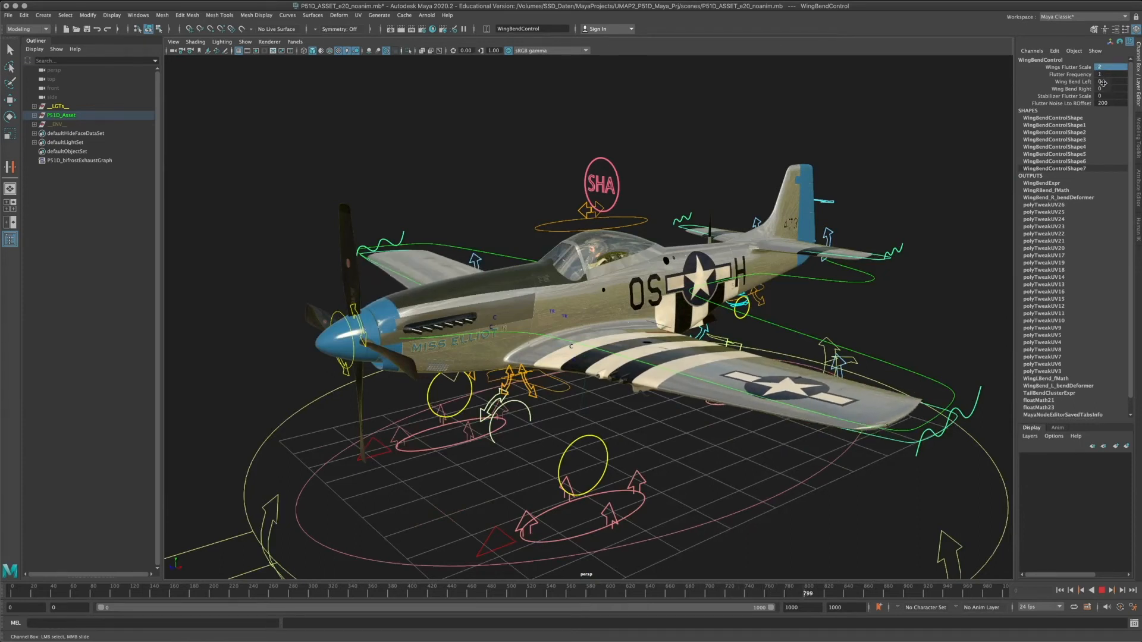
- Set the Flutter Frequency to 0.1 and examine the slow wing motion from the front and side
{"action": "double_click", "coordinate": [1110, 75]}
{"action": "type", "text": "0.1"}
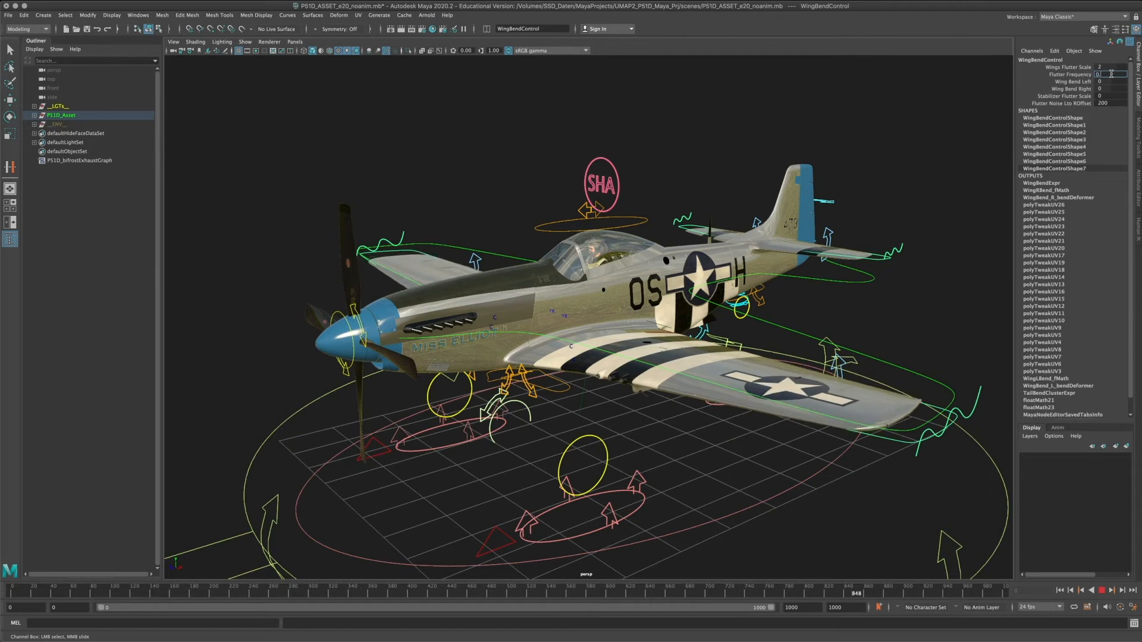
{"action": "key", "text": "Return"}
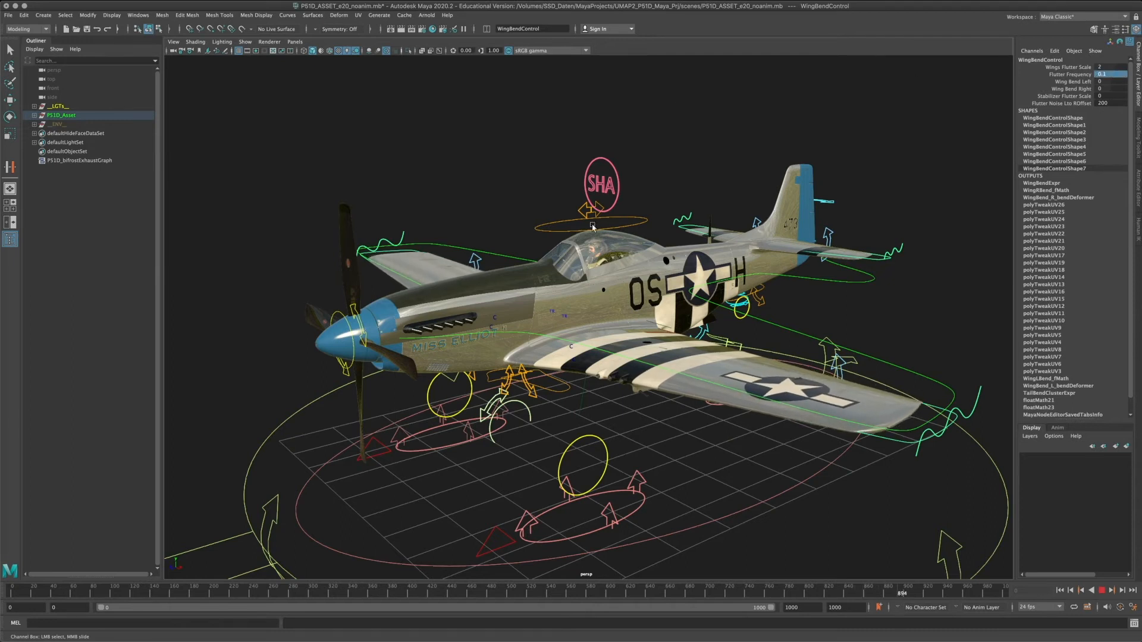
{"action": "left_click_drag", "start_coordinate": [750, 315], "coordinate": [778, 306], "text": "alt"}
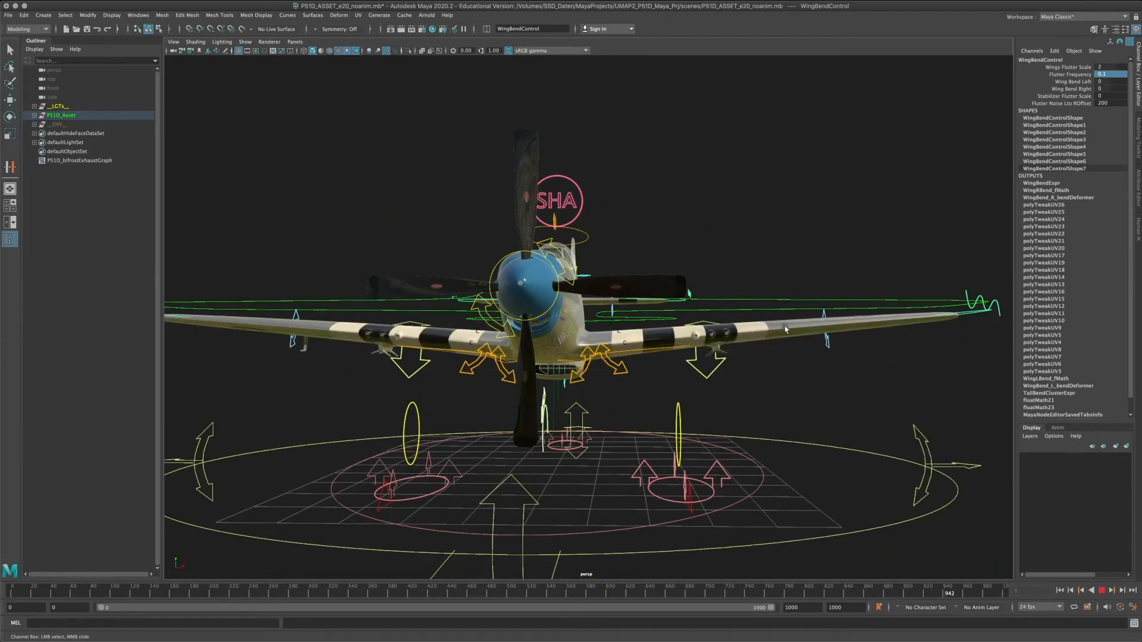
{"action": "middle_click_drag", "start_coordinate": [428, 301], "coordinate": [576, 303], "text": "alt"}
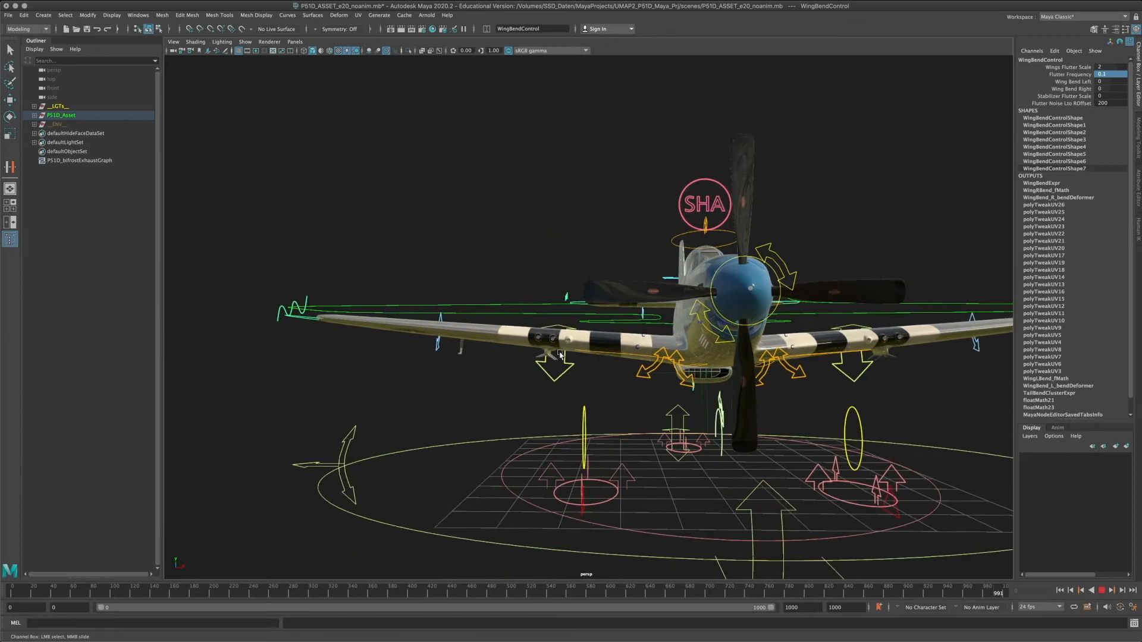
{"action": "left_click_drag", "start_coordinate": [897, 363], "coordinate": [602, 373], "text": "alt"}
{"action": "right_click_drag", "start_coordinate": [602, 373], "coordinate": [755, 343], "text": "alt"}
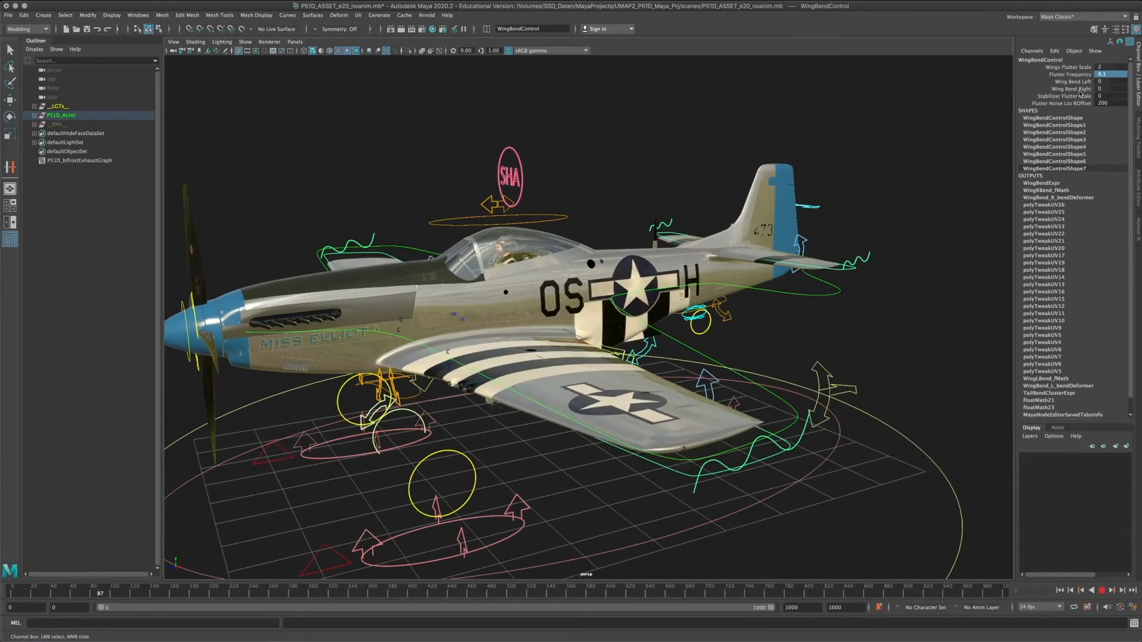
- Vary the Flutter Frequency during playback, raising it to 2 and finally setting it to 0
{"action": "left_click", "coordinate": [1111, 74]}
{"action": "type", "text": "2"}
{"action": "key", "text": "Return"}
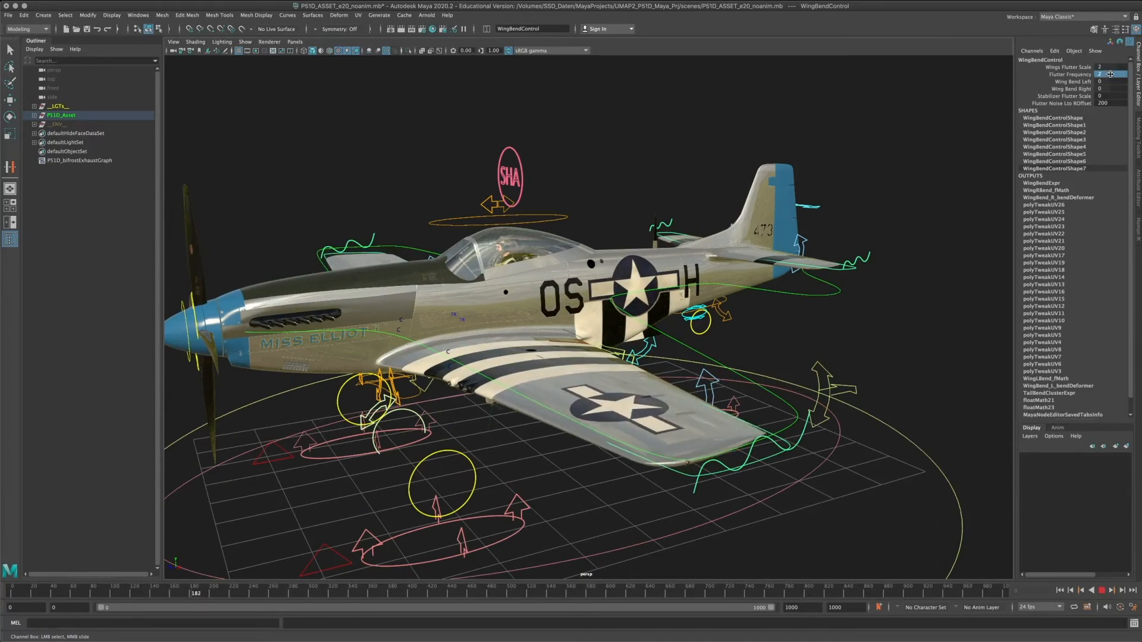
{"action": "left_click", "coordinate": [1111, 74]}
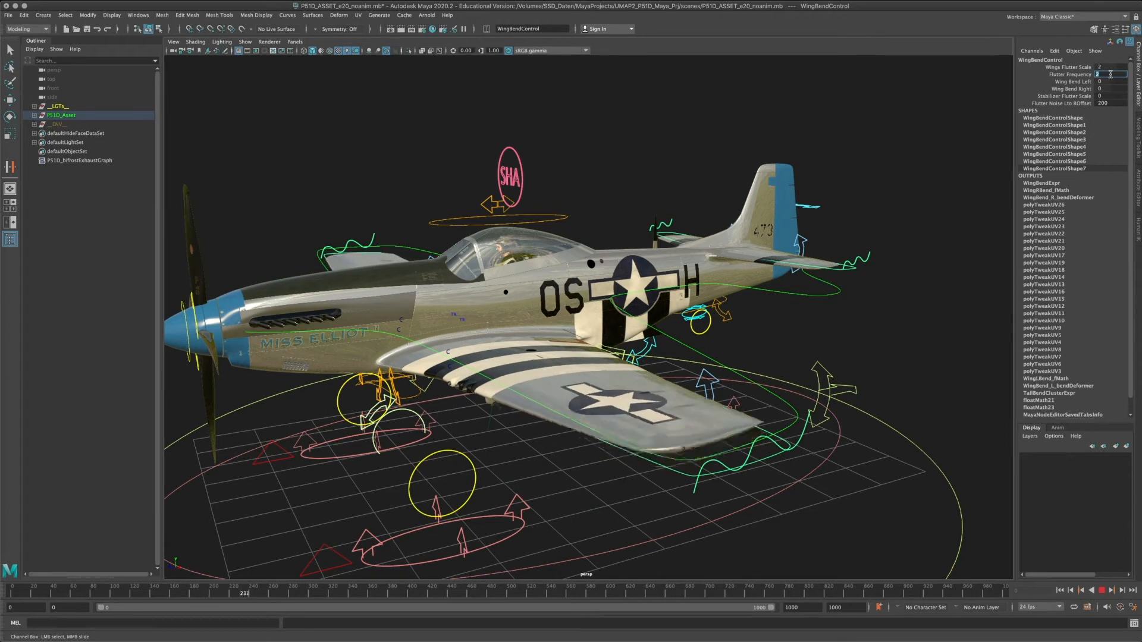
{"action": "type", "text": "1"}
{"action": "key", "text": "Return"}
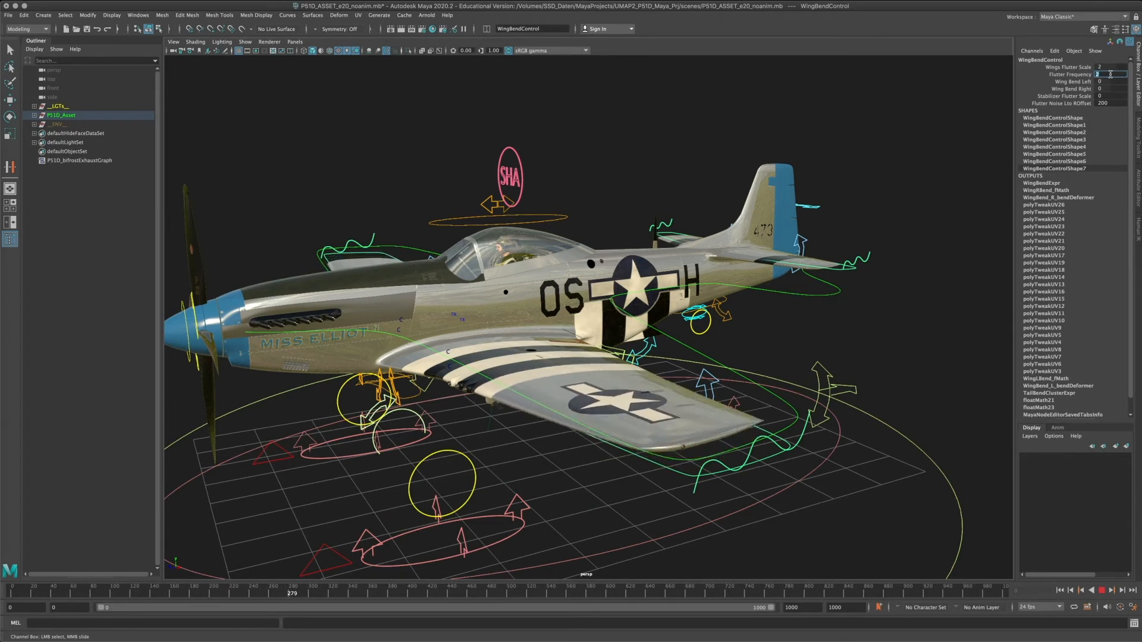
{"action": "left_click", "coordinate": [1111, 74]}
{"action": "type", "text": "0"}
{"action": "key", "text": "Return"}
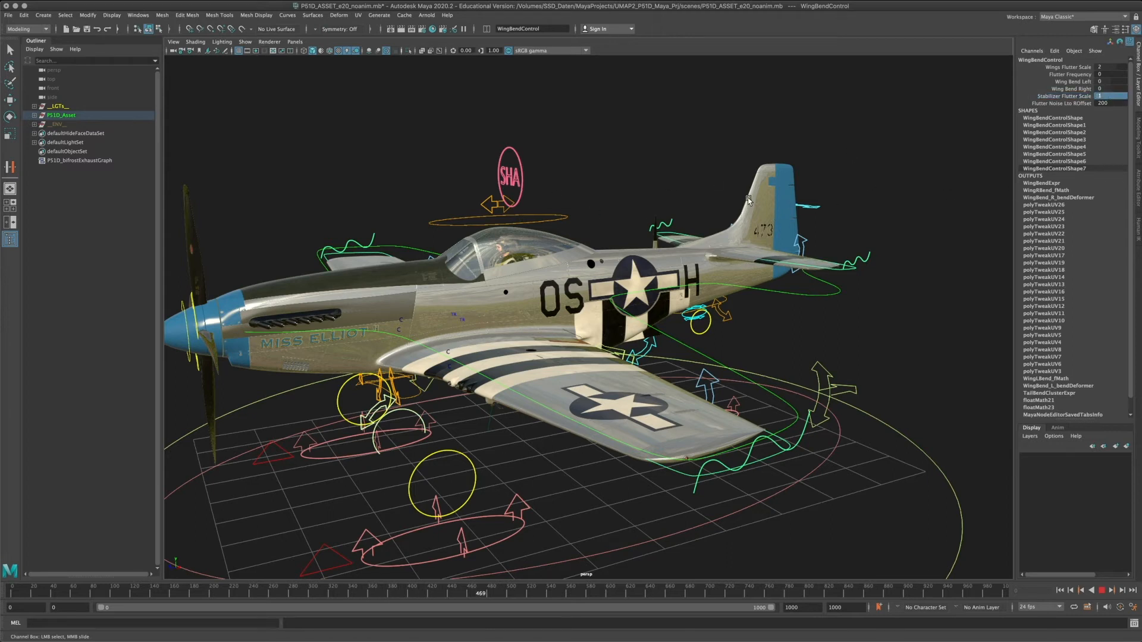
- Set the Stabilizer Flutter Scale to 1, view the tail from behind during playback, and stop the animation
{"action": "left_click_drag", "start_coordinate": [748, 197], "coordinate": [731, 180], "text": "alt"}
{"action": "right_click_drag", "start_coordinate": [732, 179], "coordinate": [538, 173], "text": "alt"}
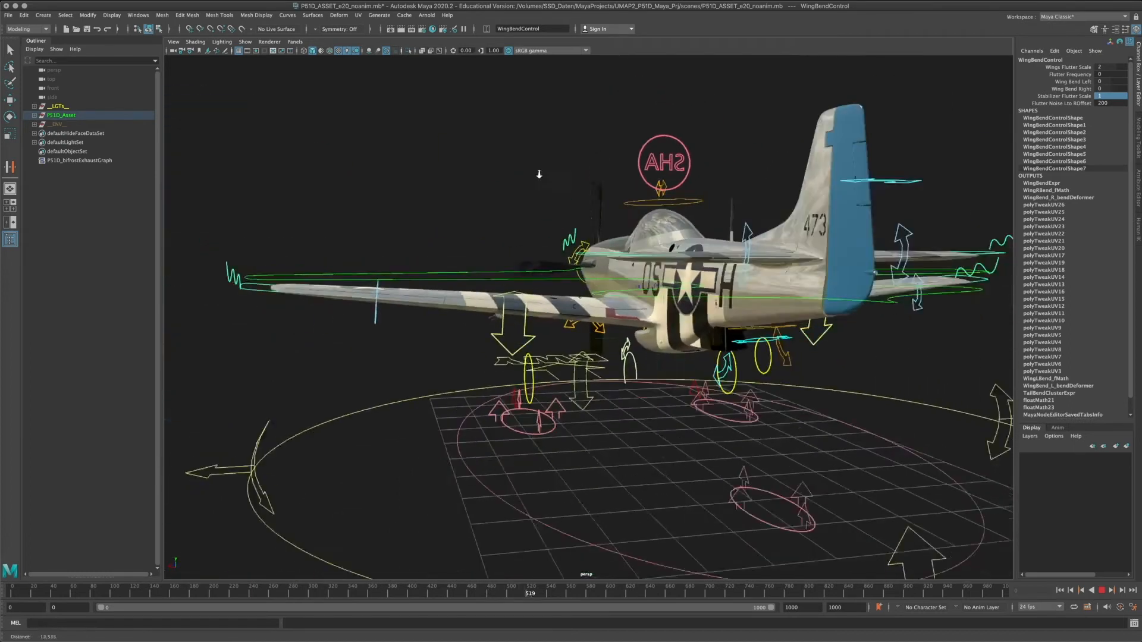
{"action": "left_click_drag", "start_coordinate": [702, 176], "coordinate": [646, 205], "text": "alt"}
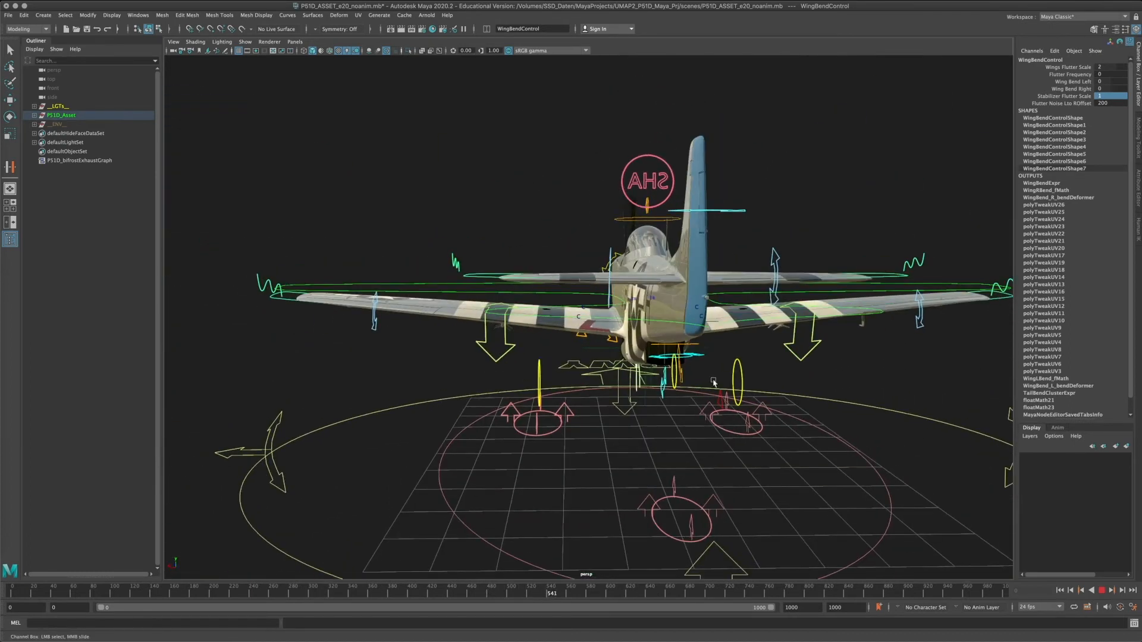
{"action": "left_click", "coordinate": [1102, 590]}
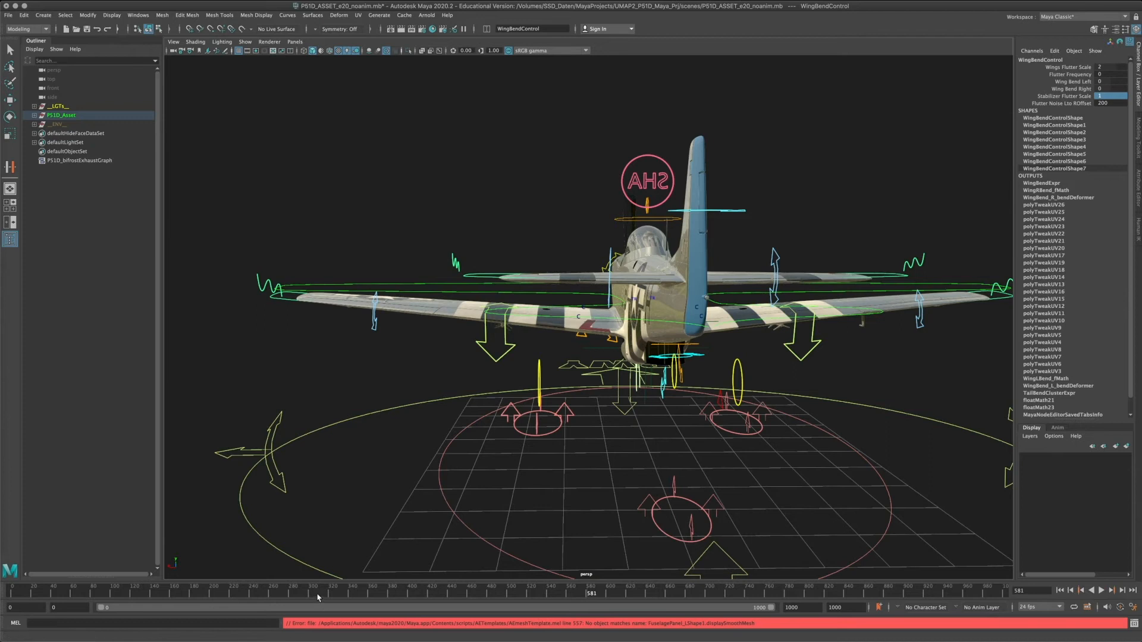
- Return to the start frame, set the Flutter Frequency to 1, and play the animation with the stabilizers in view
{"action": "left_click_drag", "start_coordinate": [738, 404], "coordinate": [711, 360], "text": "alt"}
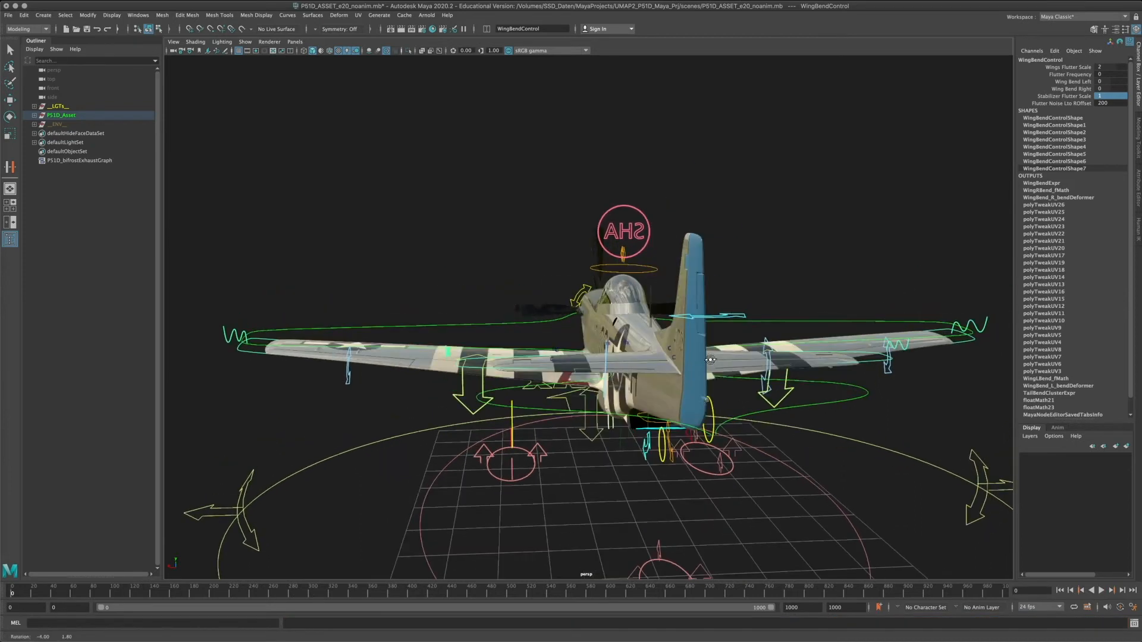
{"action": "middle_click_drag", "start_coordinate": [702, 396], "coordinate": [663, 381], "text": "alt"}
{"action": "right_click_drag", "start_coordinate": [662, 381], "coordinate": [690, 384], "text": "alt"}
{"action": "middle_click_drag", "start_coordinate": [690, 384], "coordinate": [632, 373], "text": "alt"}
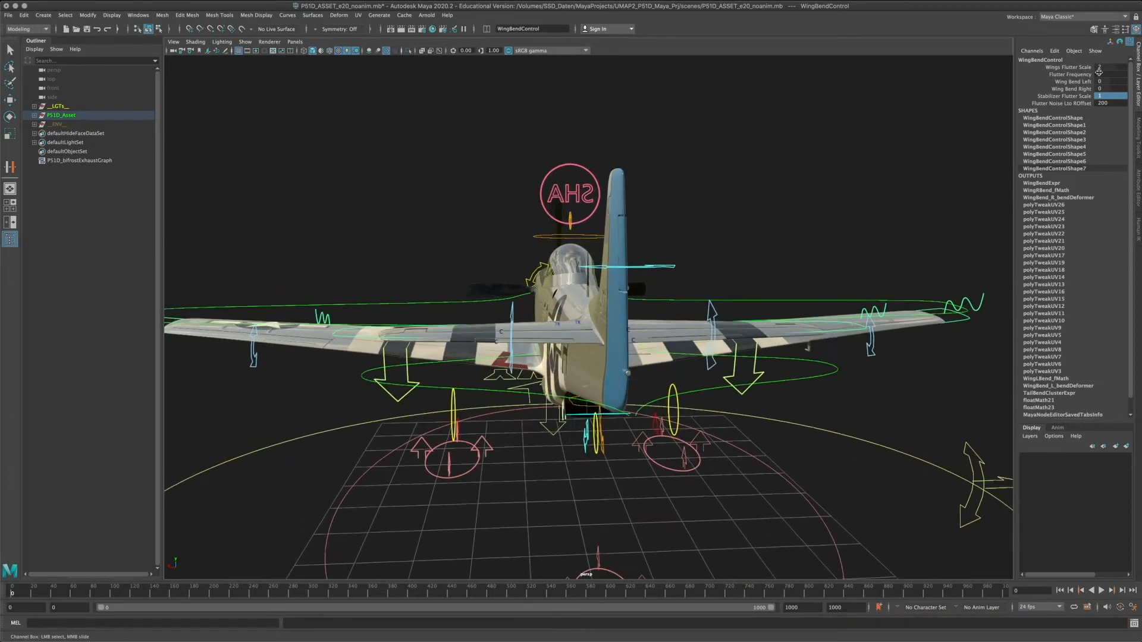
{"action": "middle_click_drag", "start_coordinate": [494, 306], "coordinate": [526, 266], "text": "alt"}
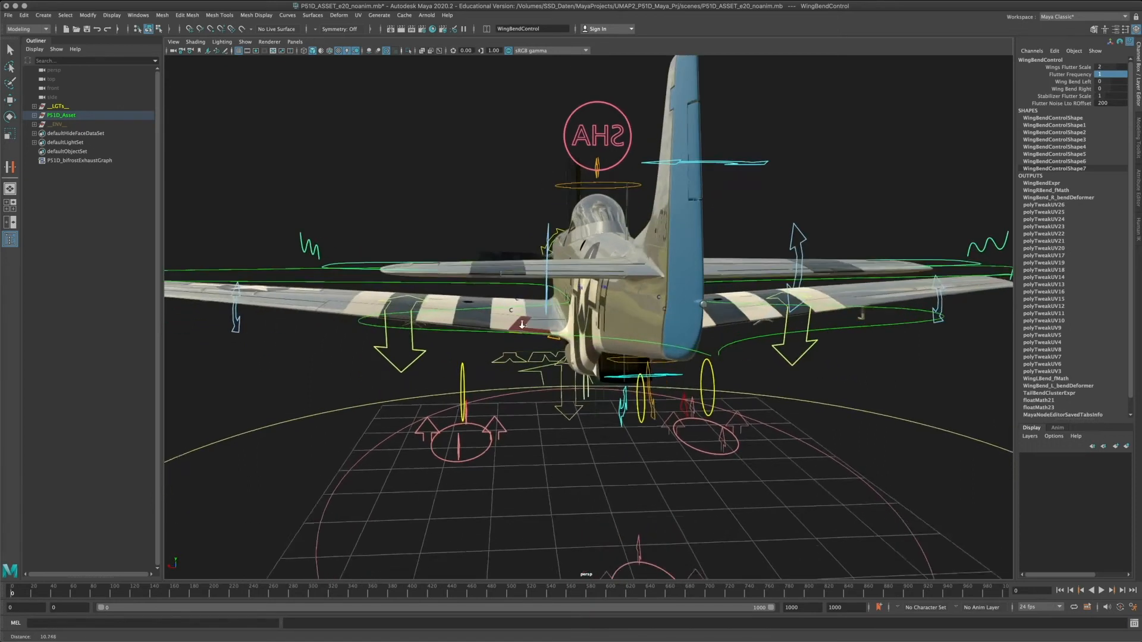
{"action": "right_click_drag", "start_coordinate": [525, 265], "coordinate": [565, 274], "text": "alt"}
{"action": "left_click", "coordinate": [1101, 591]}
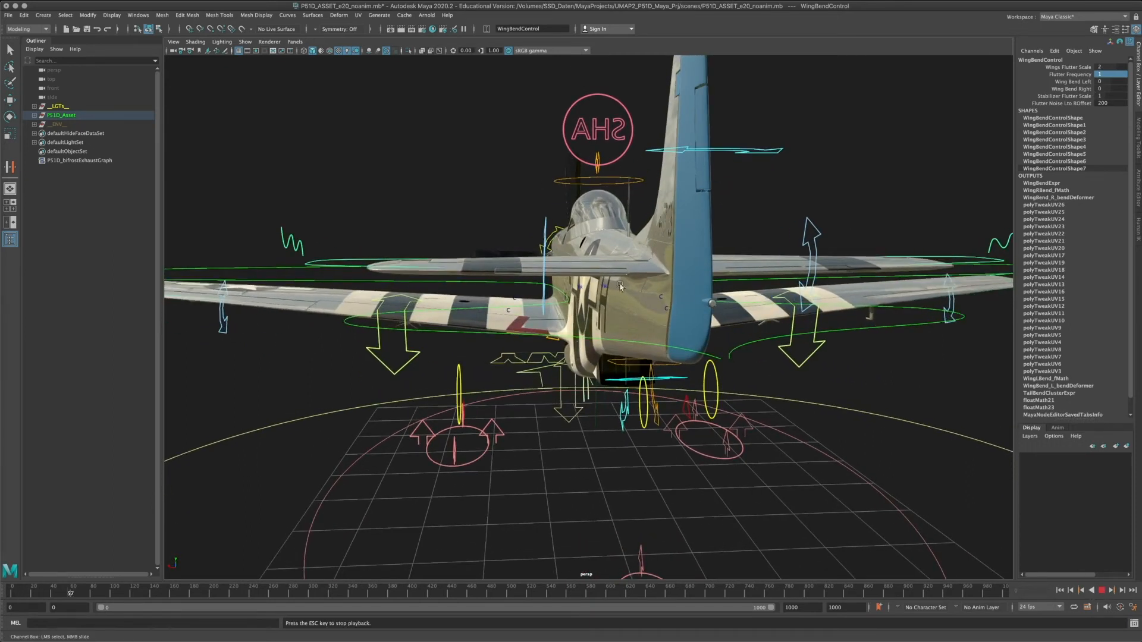
- Examine the stabilizer flutter from both sides of the tail and together with the wings during playback
{"action": "left_click_drag", "start_coordinate": [595, 251], "coordinate": [560, 318], "text": "alt"}
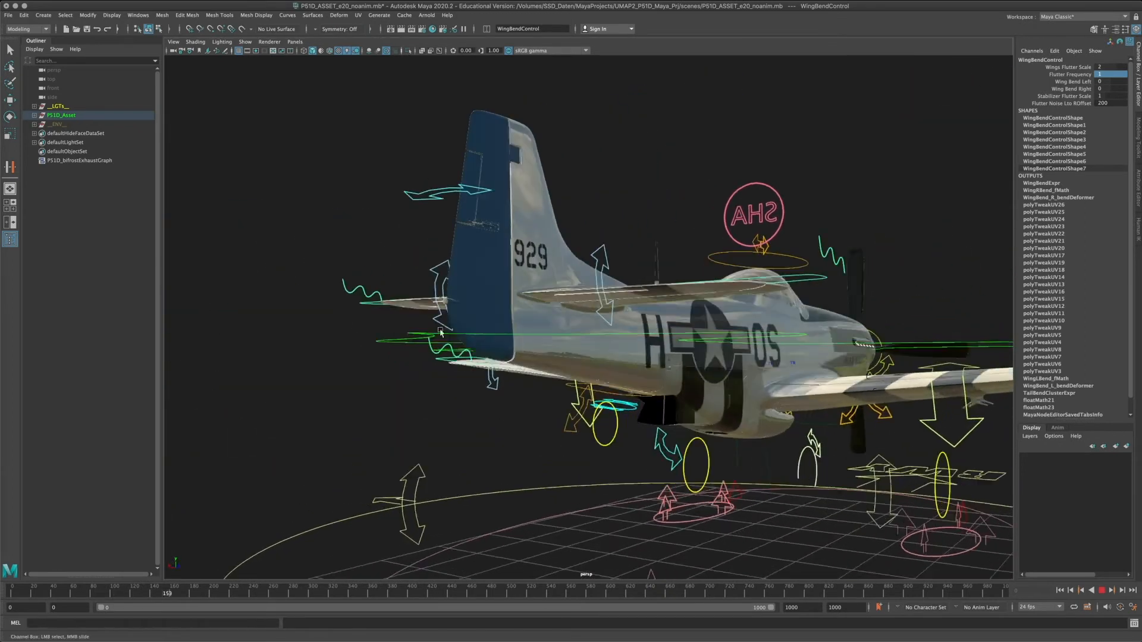
{"action": "right_click_drag", "start_coordinate": [559, 319], "coordinate": [674, 300], "text": "alt"}
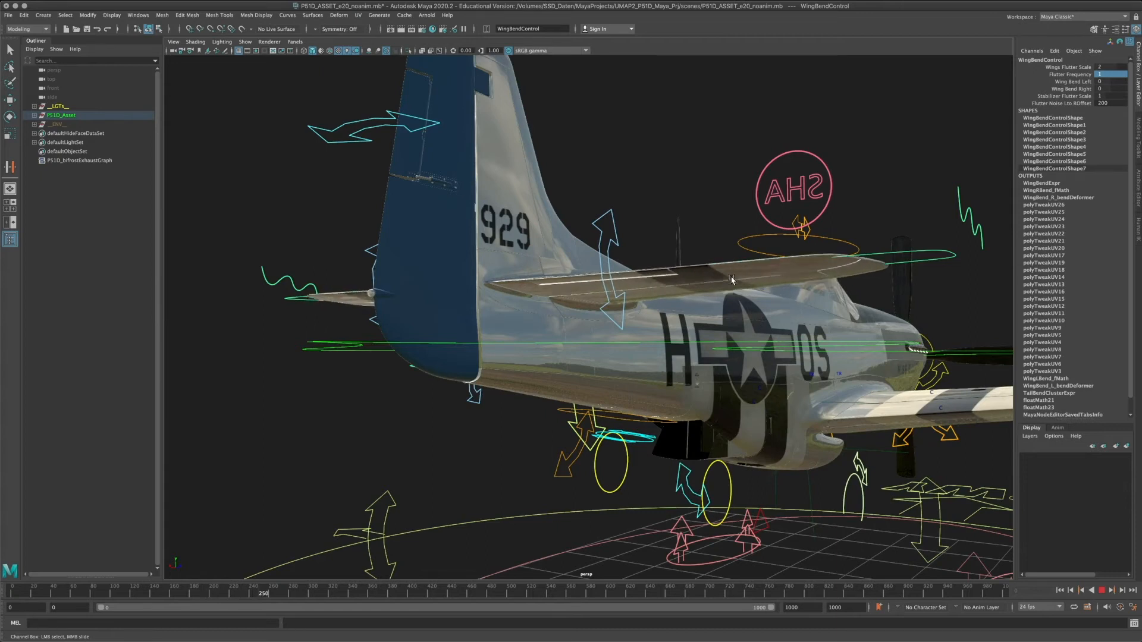
{"action": "left_click_drag", "start_coordinate": [731, 279], "coordinate": [694, 363], "text": "alt"}
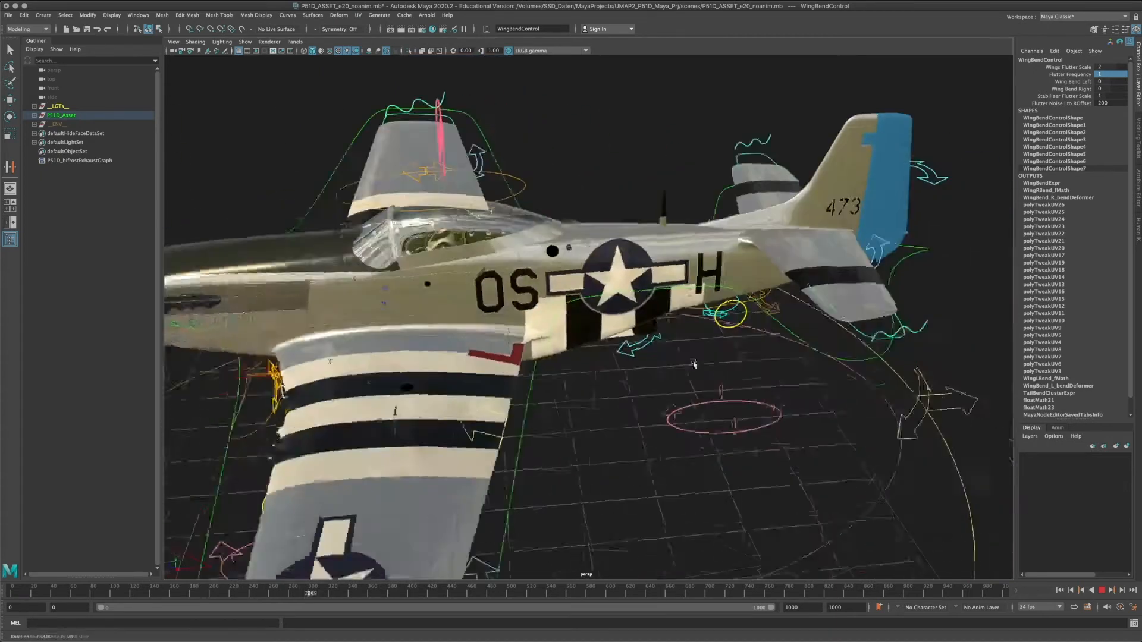
{"action": "right_click_drag", "start_coordinate": [693, 363], "coordinate": [536, 369], "text": "alt"}
{"action": "left_click_drag", "start_coordinate": [535, 369], "coordinate": [559, 345], "text": "alt"}
{"action": "middle_click_drag", "start_coordinate": [559, 345], "coordinate": [660, 339], "text": "alt"}
{"action": "left_click_drag", "start_coordinate": [660, 340], "coordinate": [676, 331], "text": "alt"}
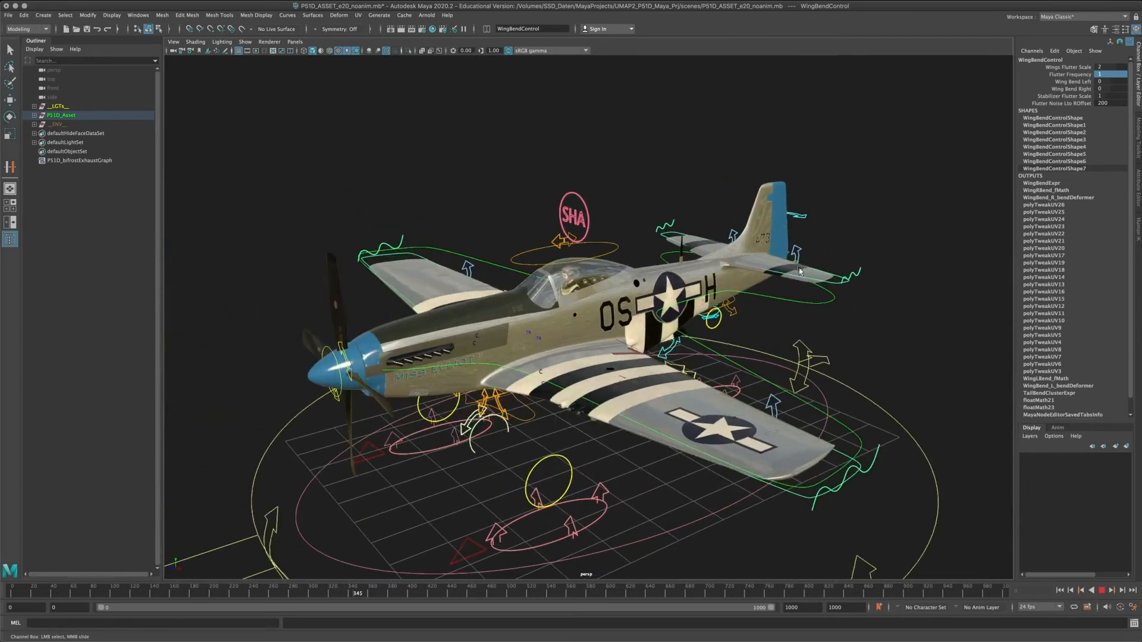
- Set the Wings Flutter Scale and the Stabilizer Flutter Scale to 0, and stop playback
{"action": "left_click", "coordinate": [1104, 66]}
{"action": "type", "text": "0"}
{"action": "key", "text": "Return"}
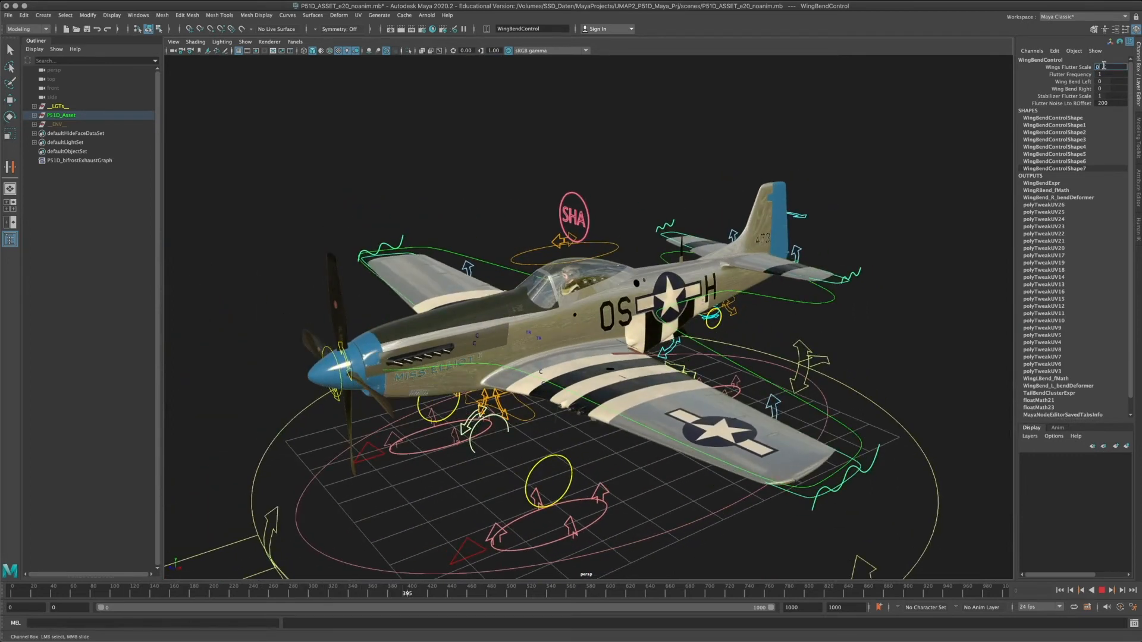
{"action": "left_click", "coordinate": [1107, 96]}
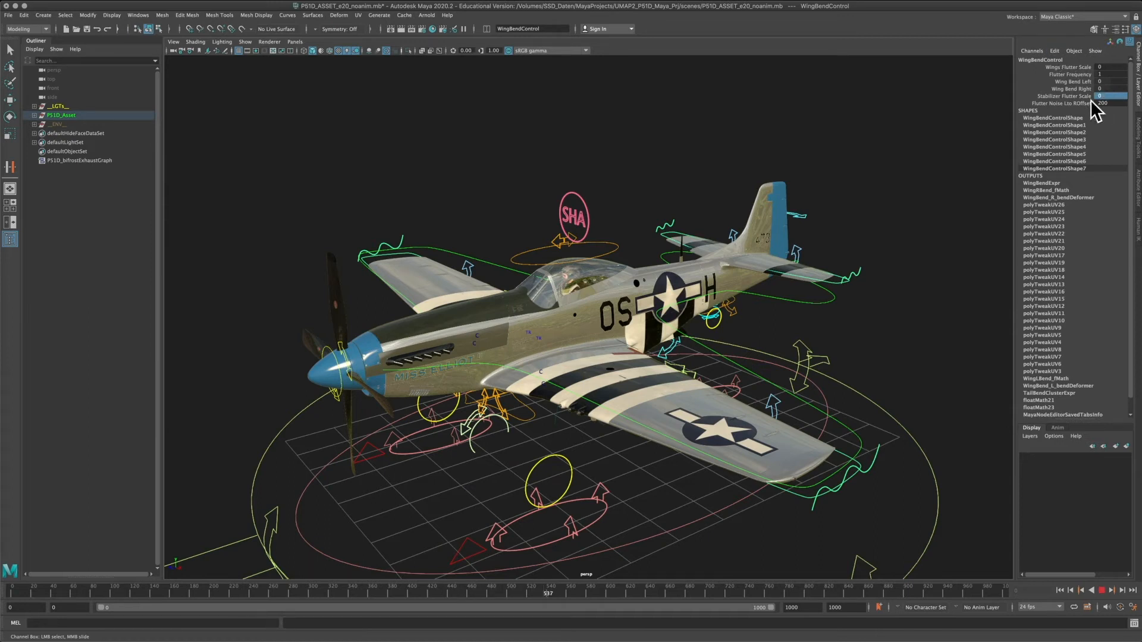
{"action": "left_click_drag", "start_coordinate": [543, 347], "coordinate": [517, 336], "text": "alt"}
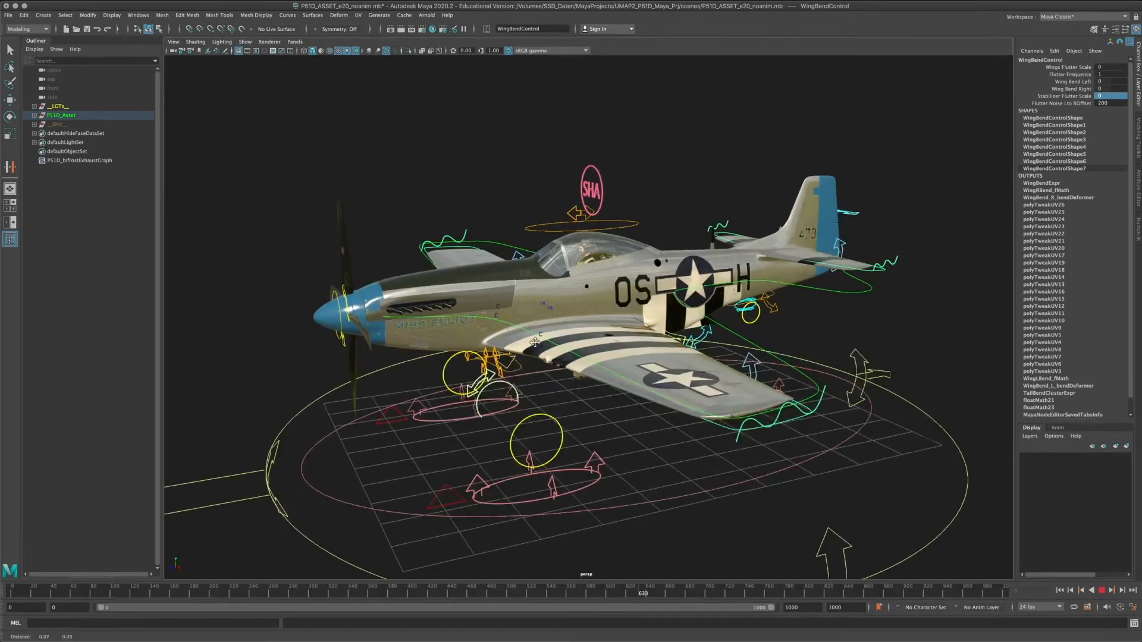
{"action": "right_click_drag", "start_coordinate": [744, 524], "coordinate": [803, 539], "text": "alt"}
{"action": "middle_click_drag", "start_coordinate": [803, 539], "coordinate": [765, 573], "text": "alt"}
{"action": "left_click", "coordinate": [1102, 591]}
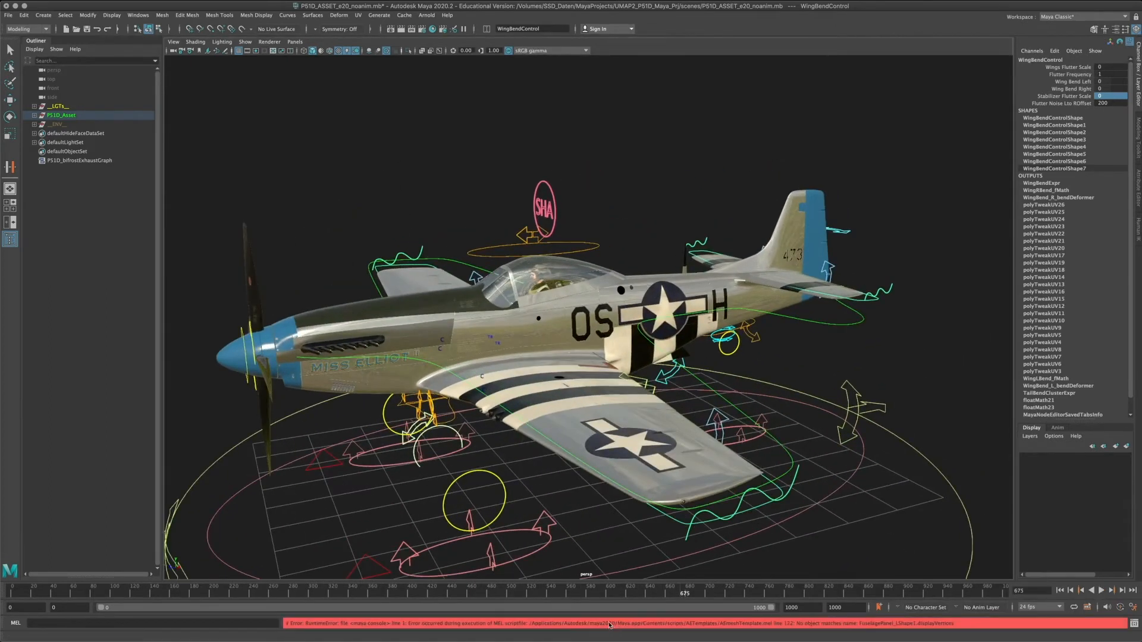
- Return to the start frame and raise Wing Bend Left and Wing Bend Right to 1 each
{"action": "middle_click_drag", "start_coordinate": [703, 348], "coordinate": [702, 382], "text": "alt"}
{"action": "left_click_drag", "start_coordinate": [702, 383], "coordinate": [737, 381], "text": "alt"}
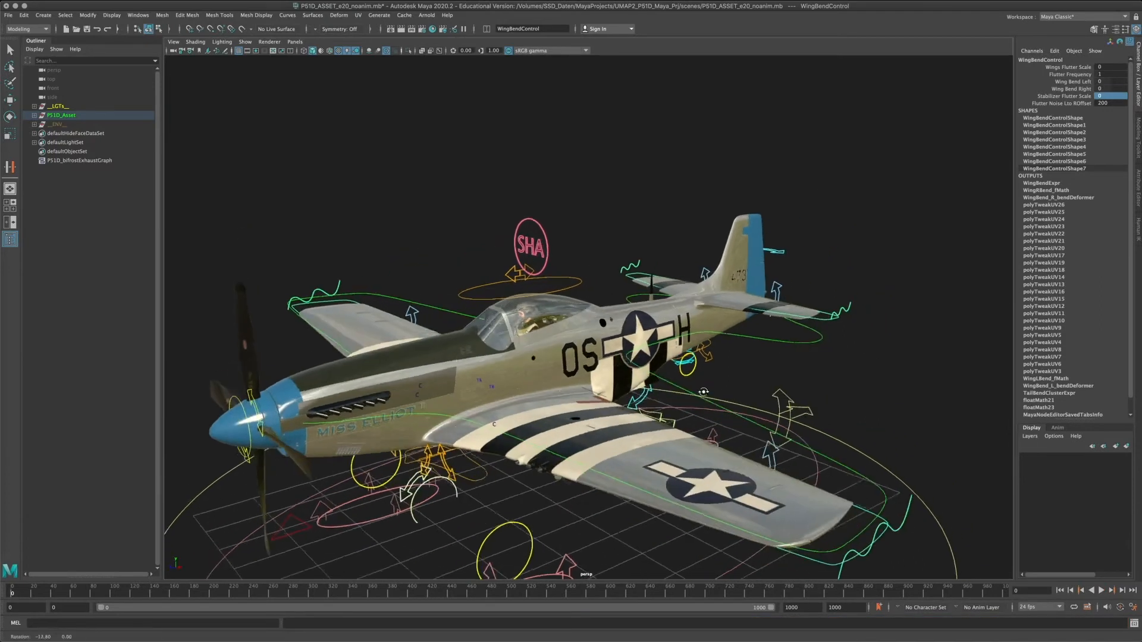
{"action": "middle_click_drag", "start_coordinate": [738, 380], "coordinate": [753, 321], "text": "alt"}
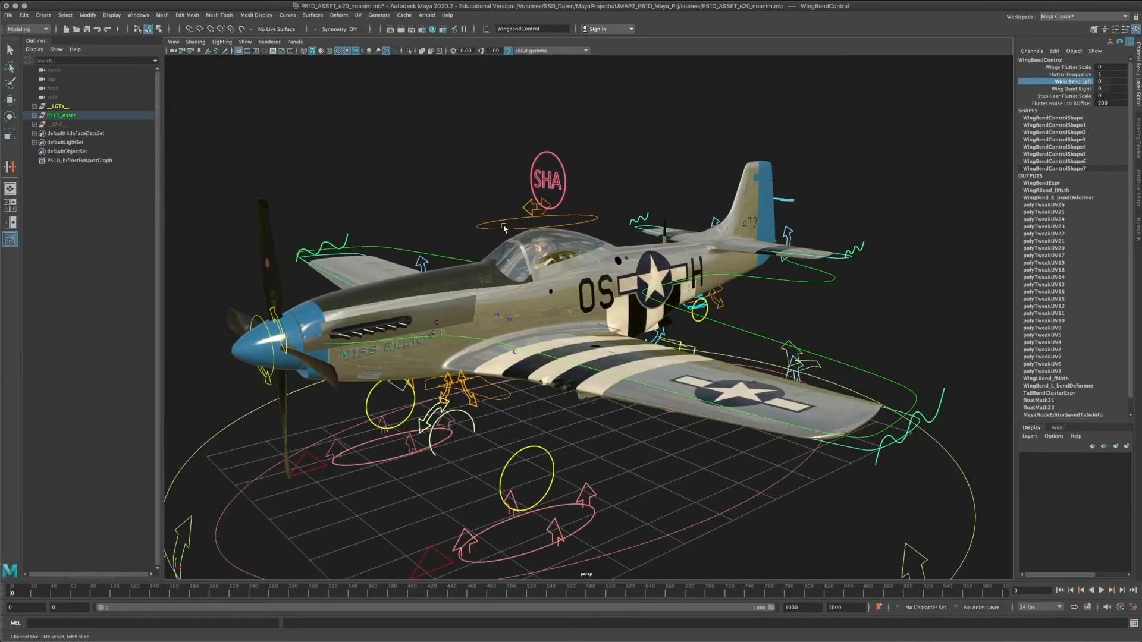
{"action": "middle_click_drag", "start_coordinate": [504, 228], "coordinate": [954, 212]}
{"action": "left_click", "coordinate": [1071, 88]}
{"action": "middle_click_drag", "start_coordinate": [595, 244], "coordinate": [652, 242]}
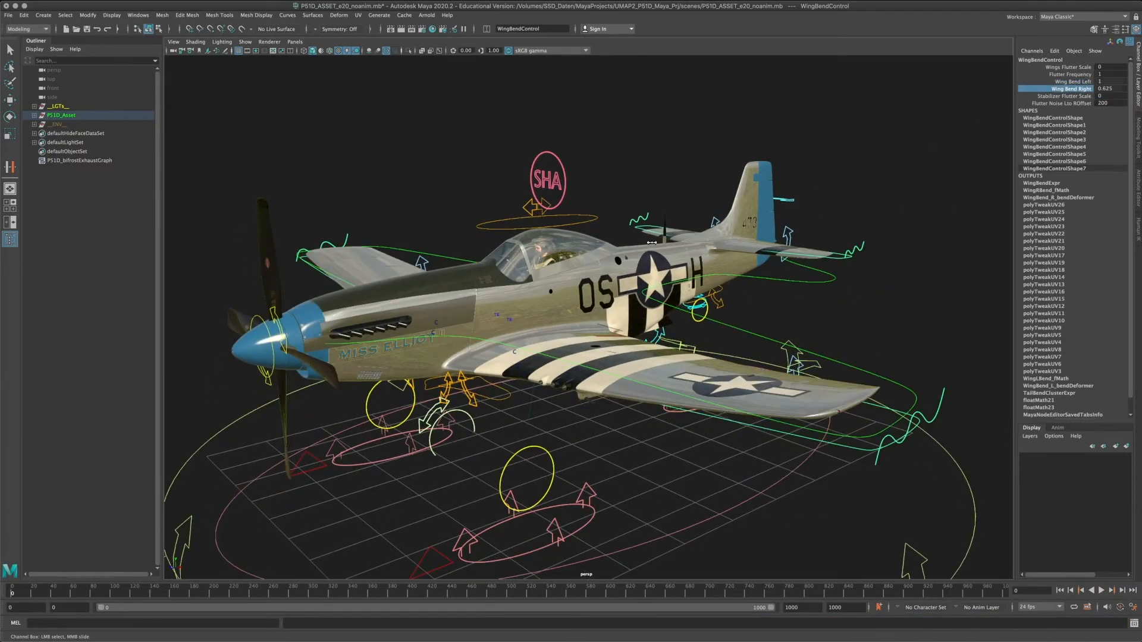
- Examine the bend of both wings from above, the front, the side and behind
{"action": "left_click_drag", "start_coordinate": [738, 286], "coordinate": [678, 360], "text": "alt"}
{"action": "left_click_drag", "start_coordinate": [229, 338], "coordinate": [364, 365], "text": "alt"}
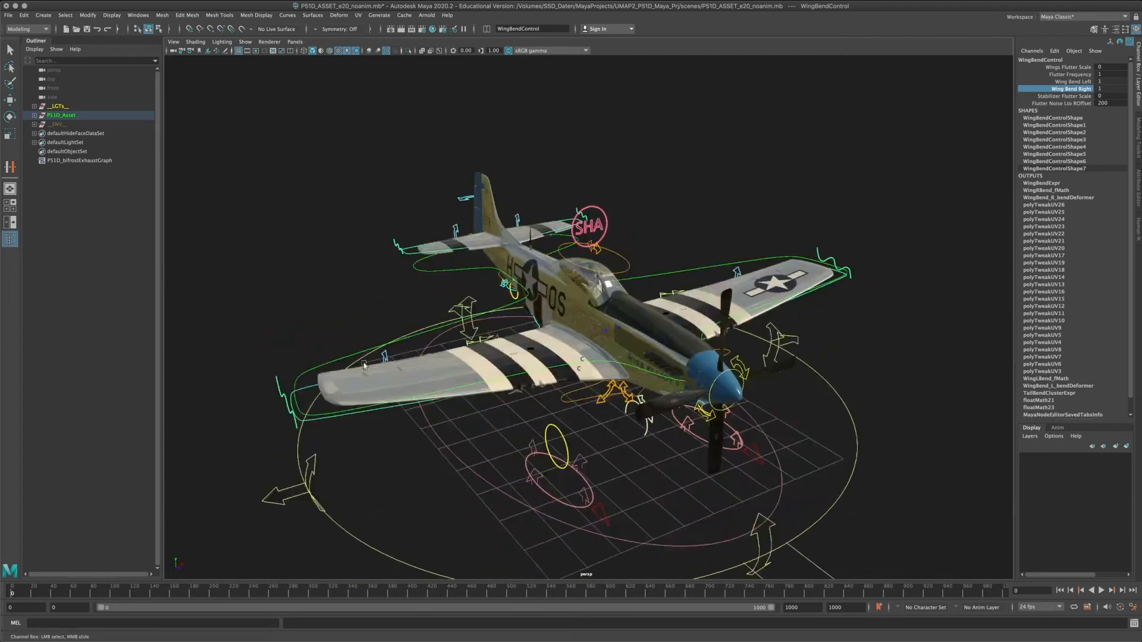
{"action": "left_click_drag", "start_coordinate": [817, 288], "coordinate": [823, 265], "text": "alt"}
{"action": "middle_click_drag", "start_coordinate": [238, 324], "coordinate": [363, 354], "text": "alt"}
{"action": "right_click_drag", "start_coordinate": [363, 354], "coordinate": [405, 356], "text": "alt"}
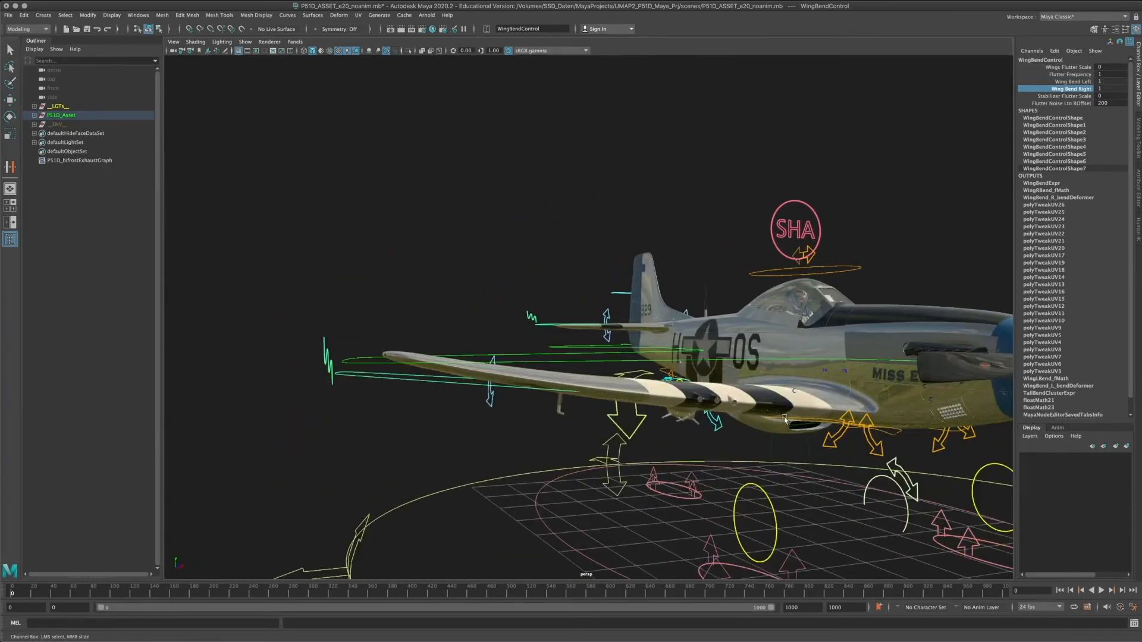
{"action": "left_click_drag", "start_coordinate": [785, 420], "coordinate": [709, 420], "text": "alt"}
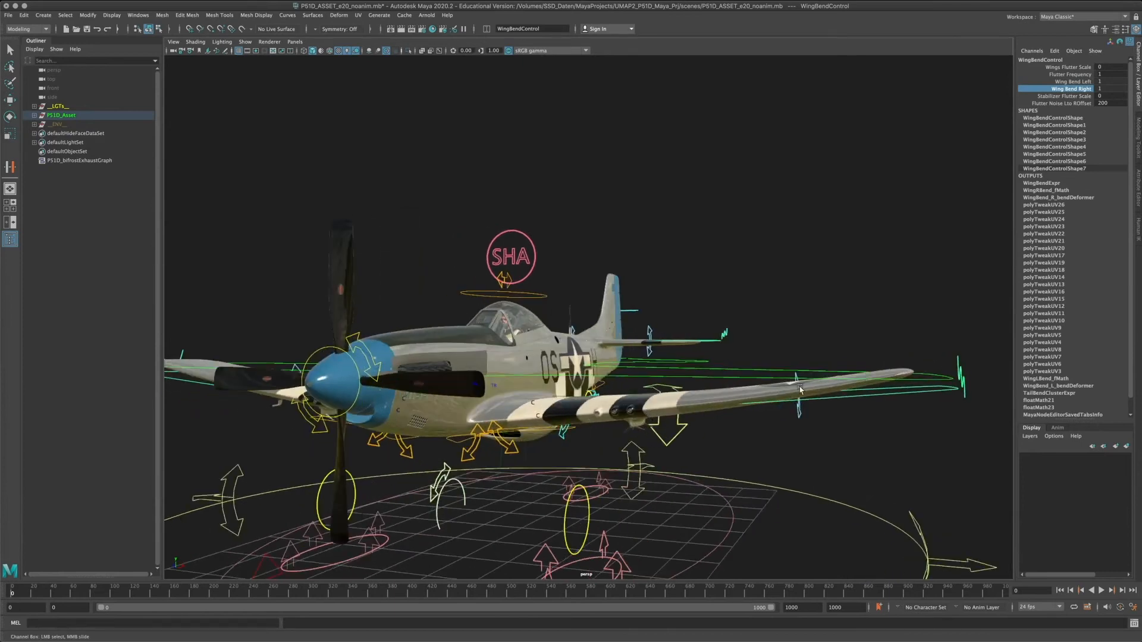
{"action": "left_click_drag", "start_coordinate": [783, 324], "coordinate": [528, 327], "text": "alt"}
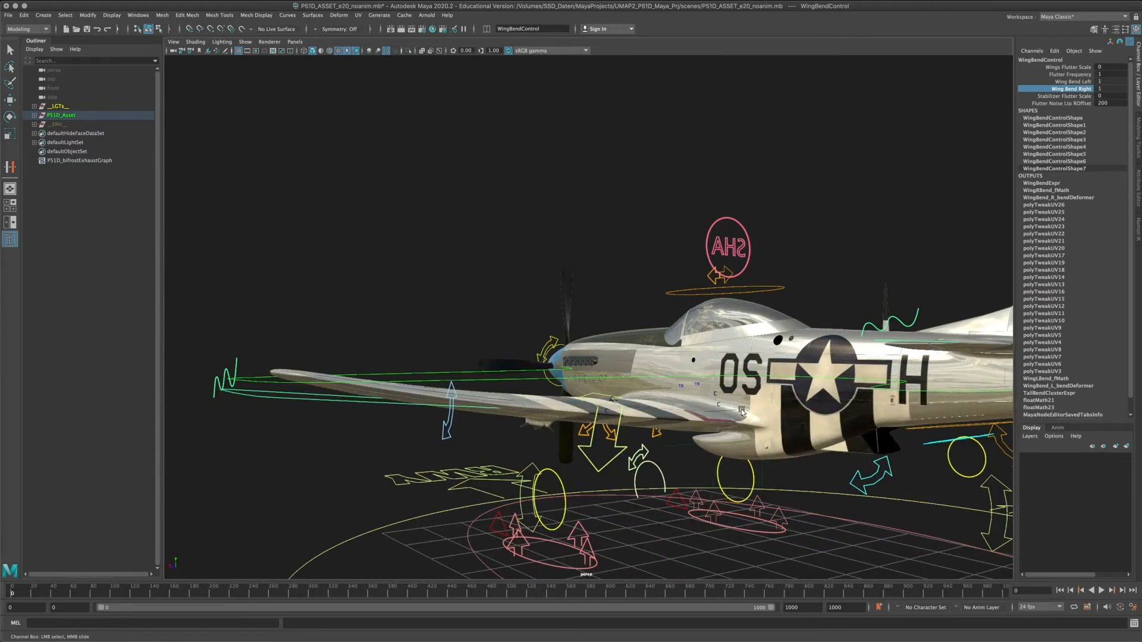
{"action": "left_click_drag", "start_coordinate": [666, 408], "coordinate": [727, 329], "text": "alt"}
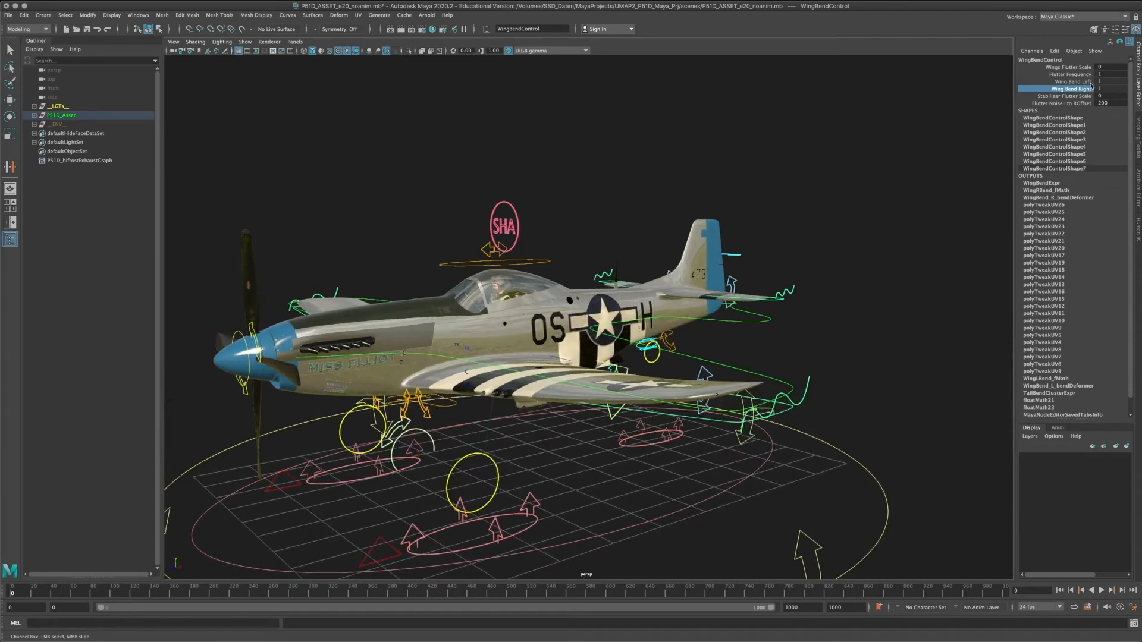
- Sweep Wing Bend Left and Wing Bend Right together down and back to 1, play briefly, and return to frame 0
{"action": "left_click_drag", "start_coordinate": [1078, 82], "coordinate": [1078, 86]}
{"action": "middle_click_drag", "start_coordinate": [804, 225], "coordinate": [247, 194]}
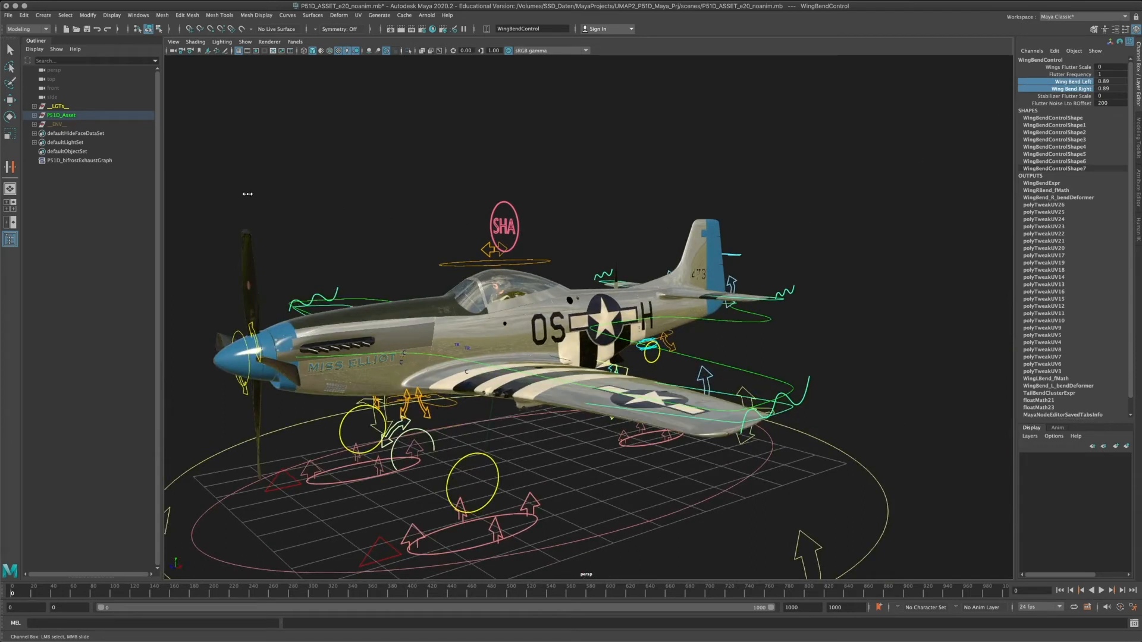
{"action": "middle_click_drag", "start_coordinate": [655, 230], "coordinate": [1101, 225]}
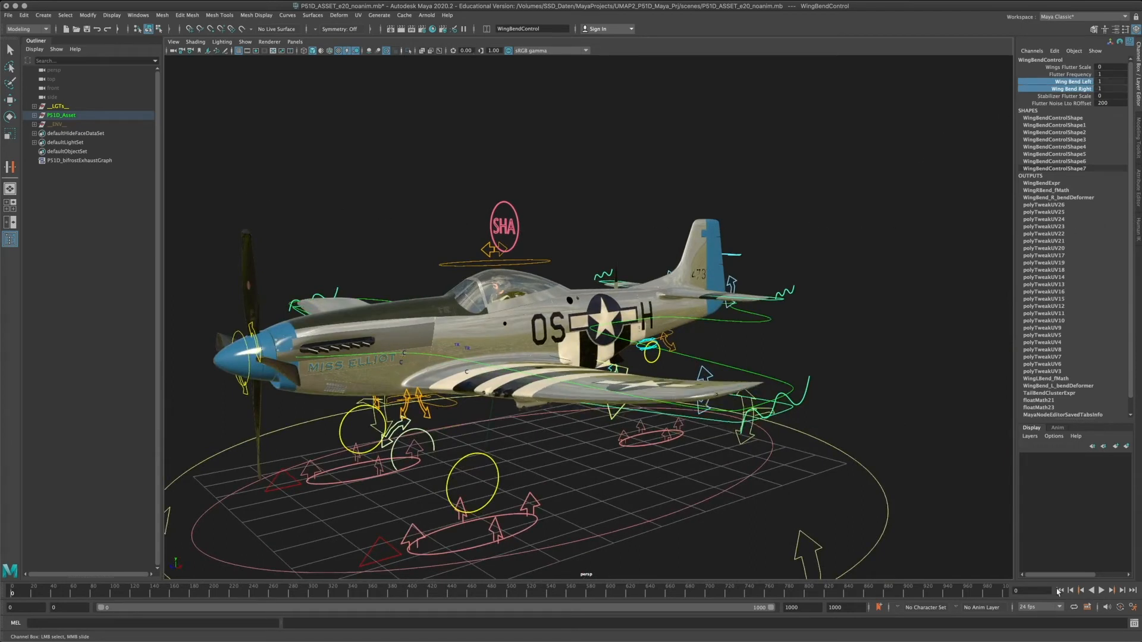
{"action": "left_click", "coordinate": [1102, 591]}
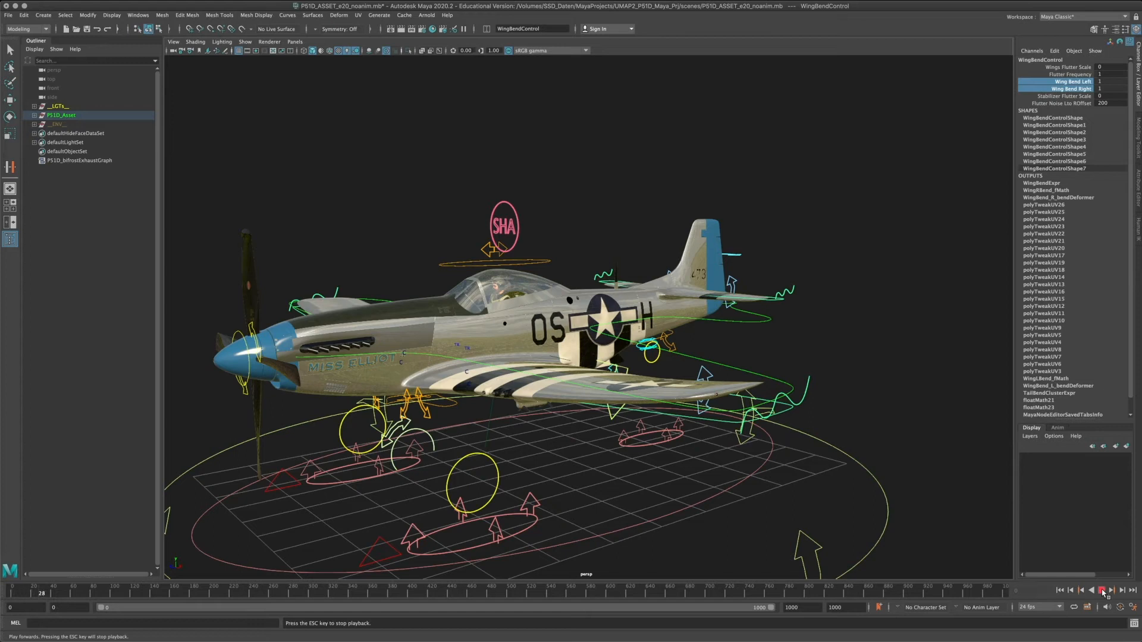
{"action": "left_click", "coordinate": [1102, 592]}
{"action": "left_click_drag", "start_coordinate": [47, 592], "coordinate": [11, 593]}
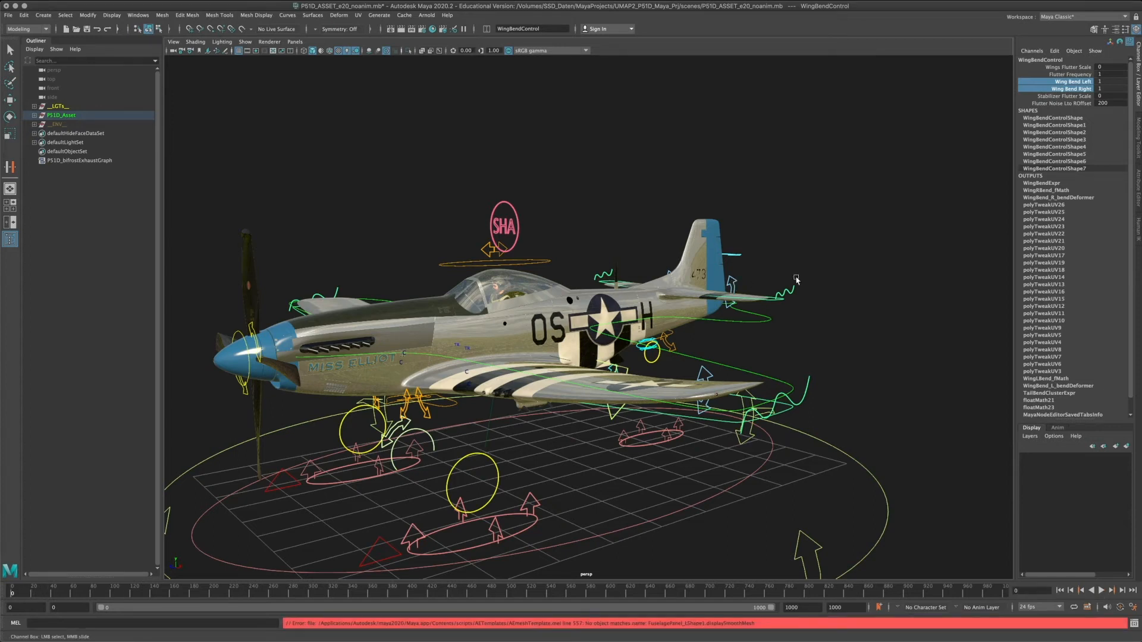
- Swing both wing bends between -1 and 1 while examining the wings from the front and the side
{"action": "middle_click_drag", "start_coordinate": [839, 241], "coordinate": [453, 296]}
{"action": "left_click_drag", "start_coordinate": [452, 297], "coordinate": [574, 335], "text": "alt"}
{"action": "middle_click_drag", "start_coordinate": [574, 335], "coordinate": [623, 338], "text": "alt"}
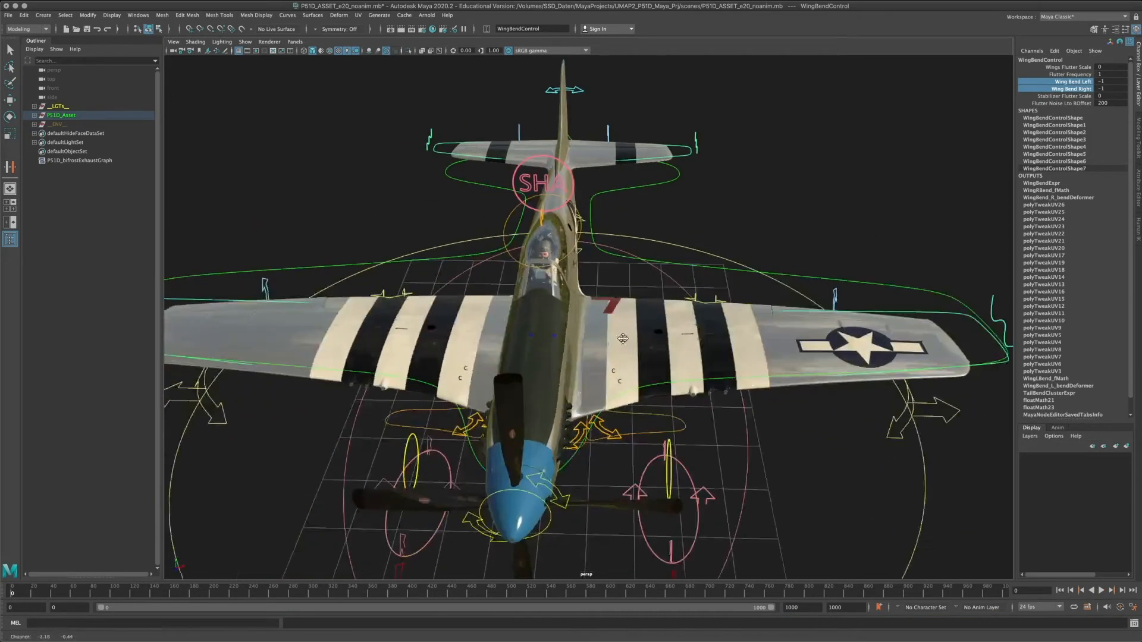
{"action": "left_click_drag", "start_coordinate": [623, 338], "coordinate": [514, 315], "text": "alt"}
{"action": "middle_click_drag", "start_coordinate": [684, 320], "coordinate": [913, 319]}
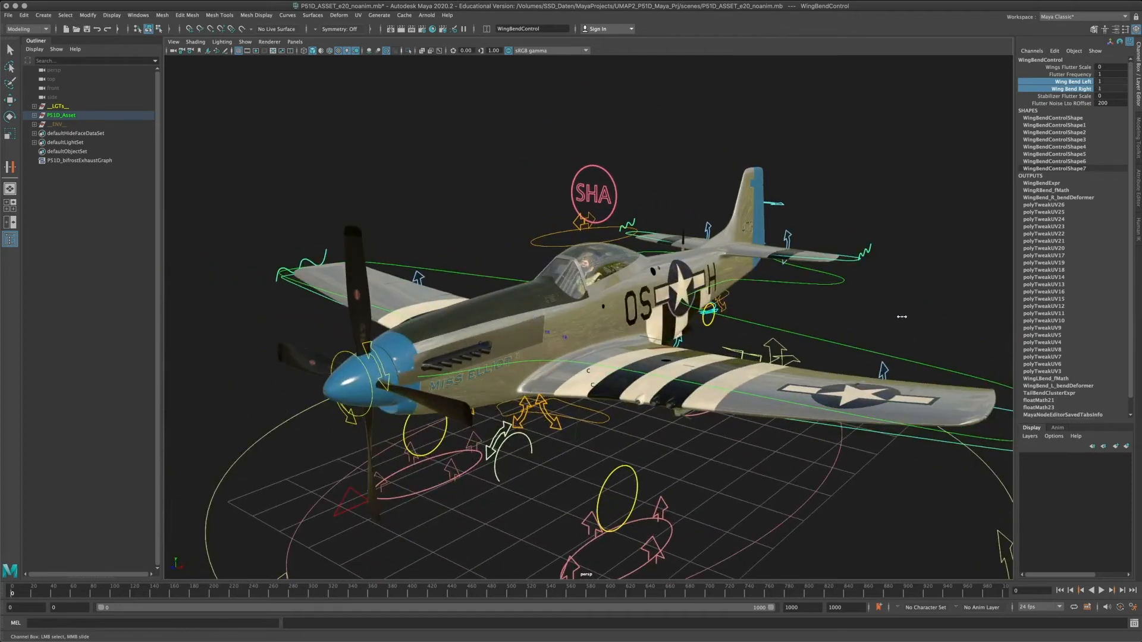
{"action": "middle_click_drag", "start_coordinate": [815, 315], "coordinate": [611, 311]}
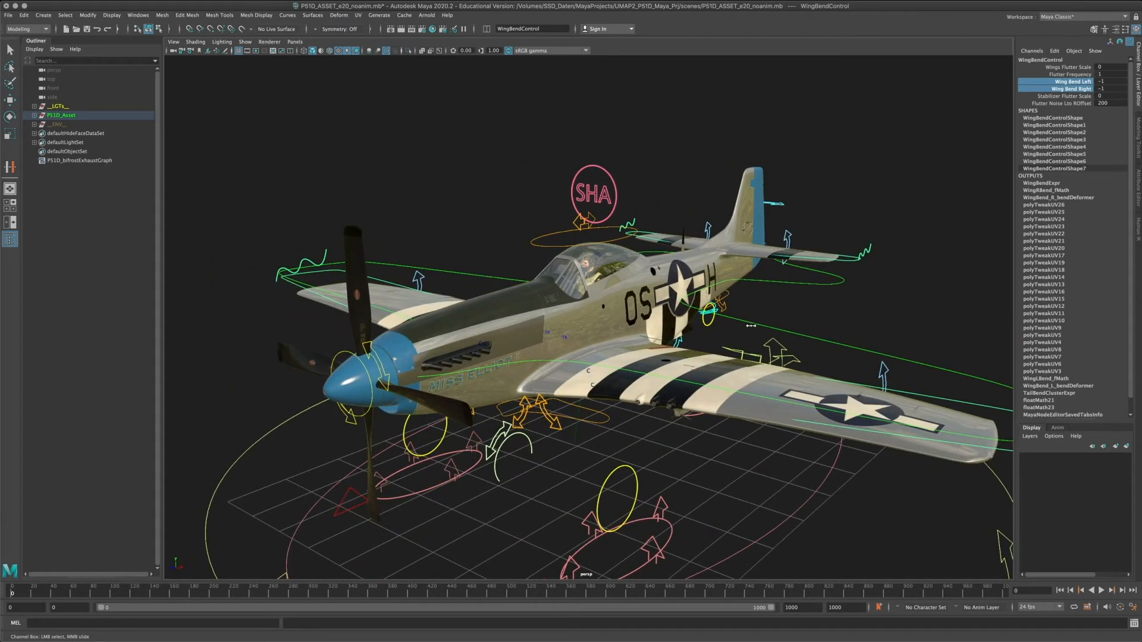
{"action": "middle_click_drag", "start_coordinate": [751, 326], "coordinate": [785, 325]}
- Set Wing Bend Left and Wing Bend Right to 0
{"action": "left_click", "coordinate": [1109, 82]}
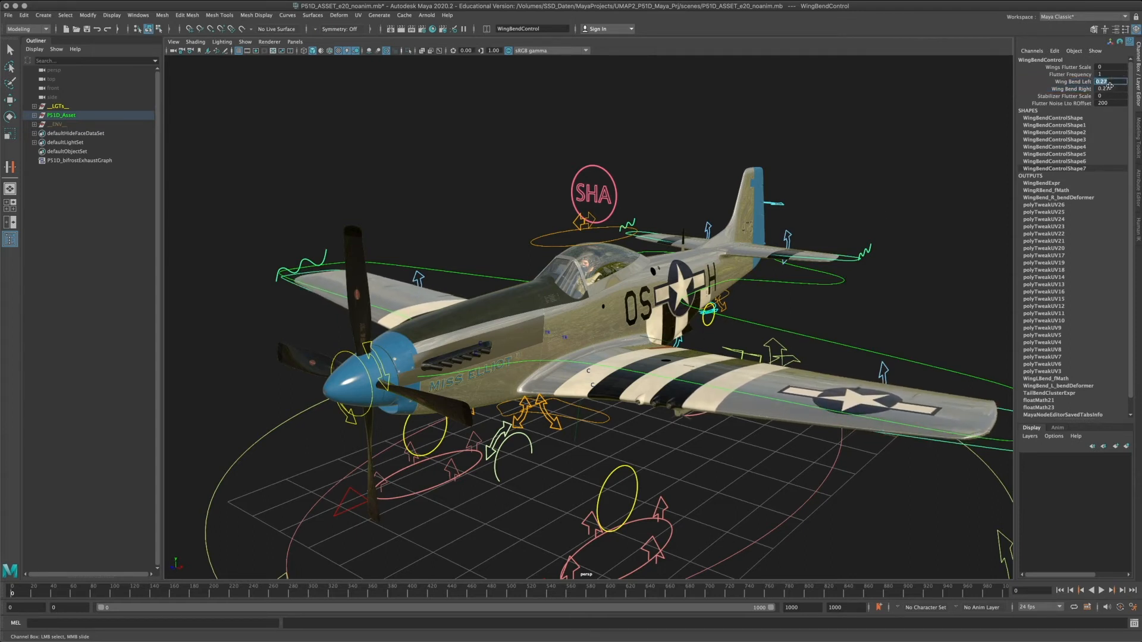
{"action": "type", "text": "0"}
{"action": "key", "text": "Return"}
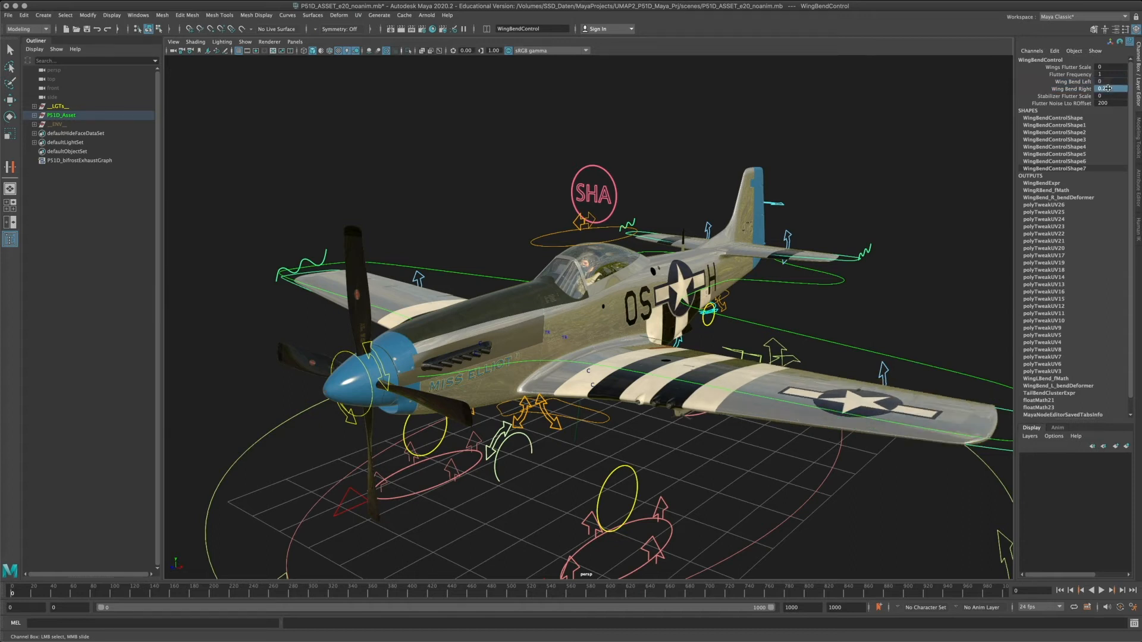
- Set the Wings Flutter Scale and the Stabilizer Flutter Scale to 1, and play the animation up to frame 50
{"action": "left_click", "coordinate": [1105, 67]}
{"action": "type", "text": "1"}
{"action": "key", "text": "Return"}
{"action": "left_click", "coordinate": [1106, 96]}
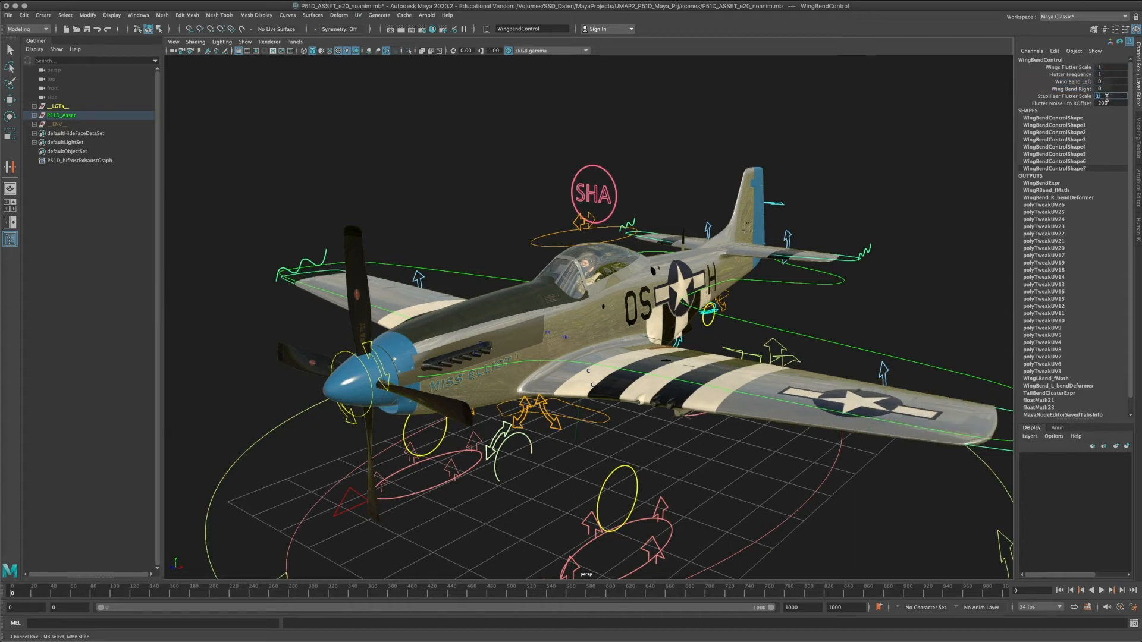
{"action": "left_click", "coordinate": [1101, 591]}
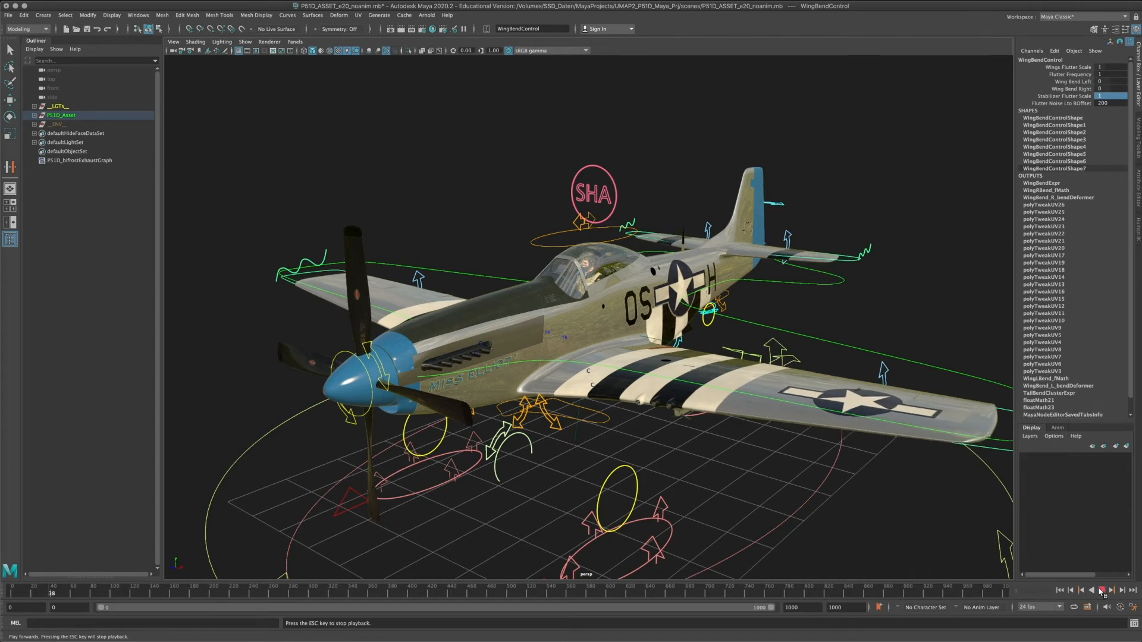
{"action": "left_click", "coordinate": [1101, 591]}
- Expand the P51D_Asset hierarchy down to the Deformers_WingBend group and unhide WingBend_L_handle and WingBend_R_handle
{"action": "middle_click_drag", "start_coordinate": [781, 481], "coordinate": [689, 464], "text": "alt"}
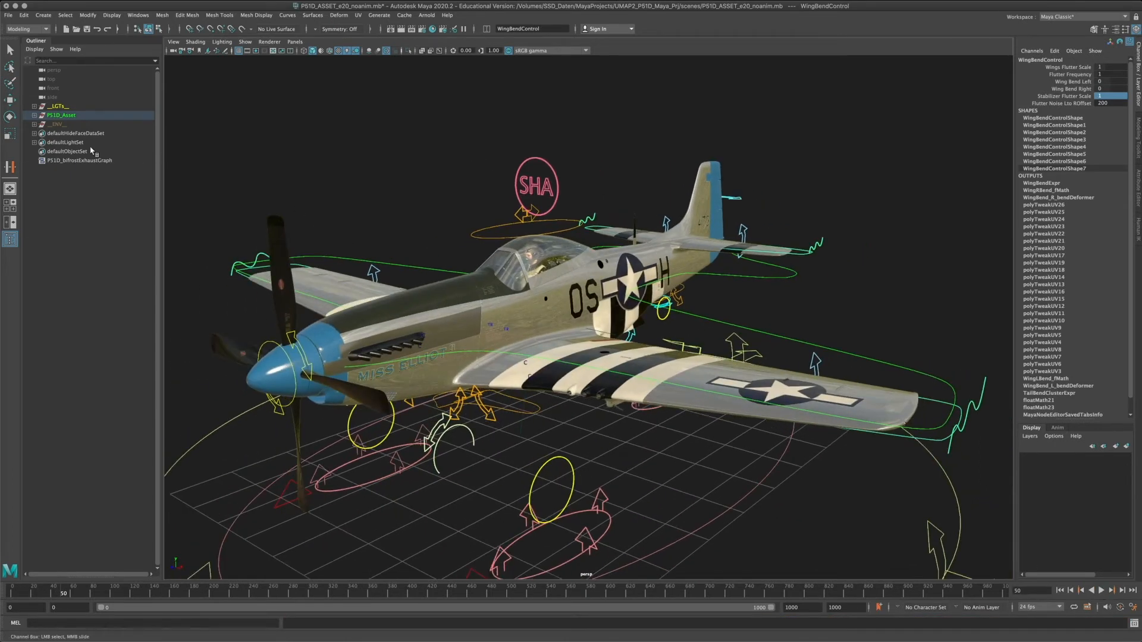
{"action": "left_click", "coordinate": [34, 115]}
{"action": "left_click", "coordinate": [39, 269], "text": "shift"}
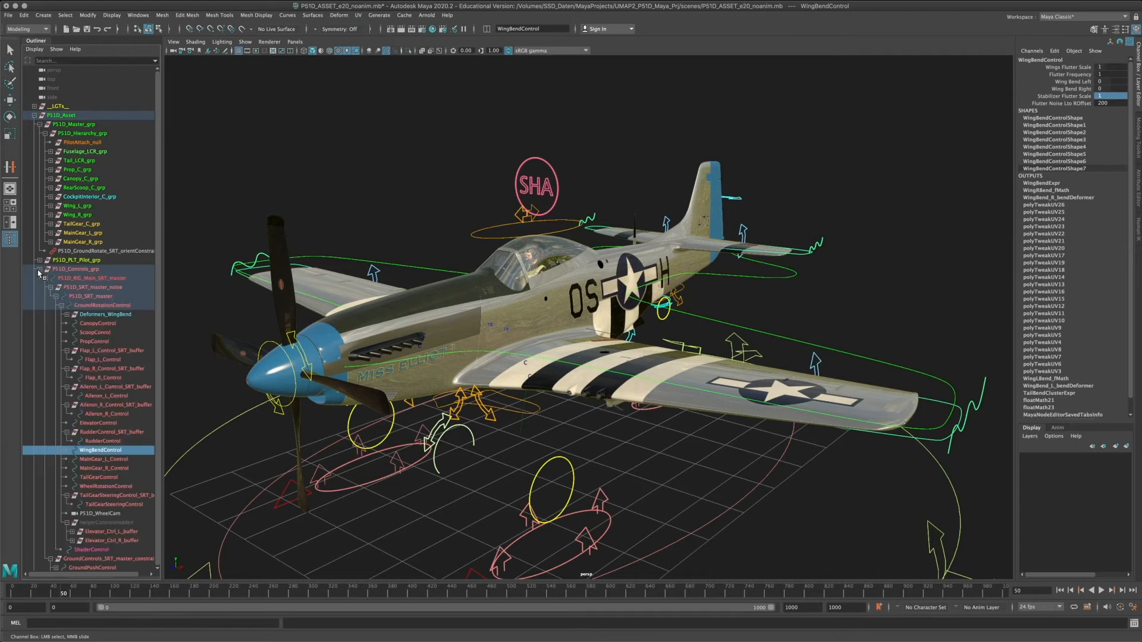
{"action": "left_click", "coordinate": [63, 314]}
{"action": "left_click", "coordinate": [66, 314]}
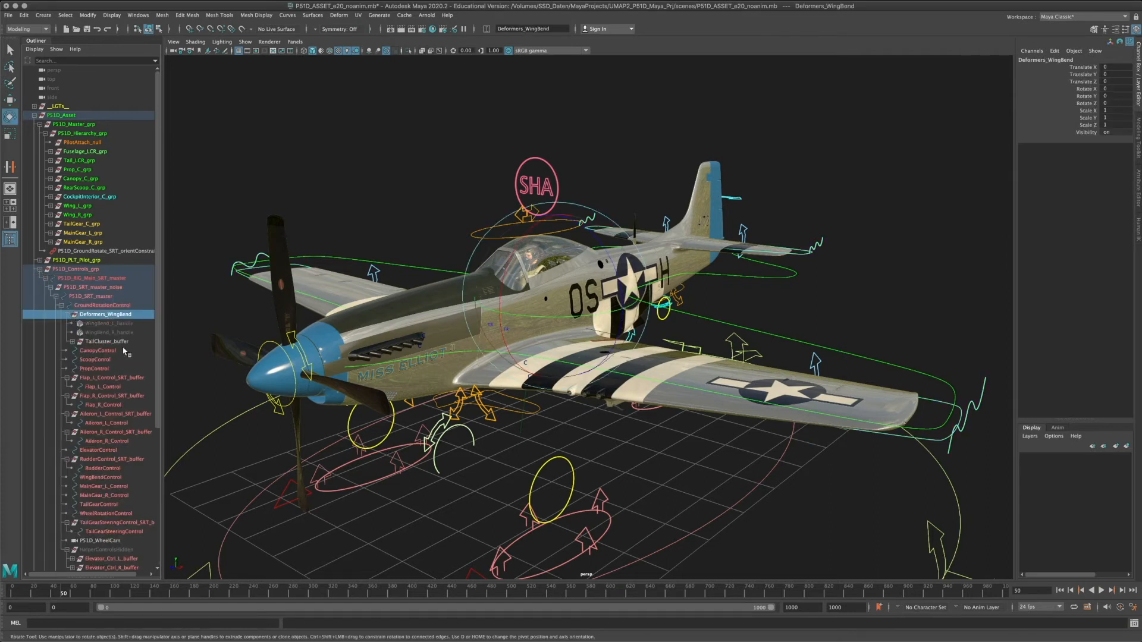
{"action": "left_click", "coordinate": [107, 323]}
{"action": "left_click", "coordinate": [107, 332], "text": "shift"}
{"action": "key", "text": "shift+h"}
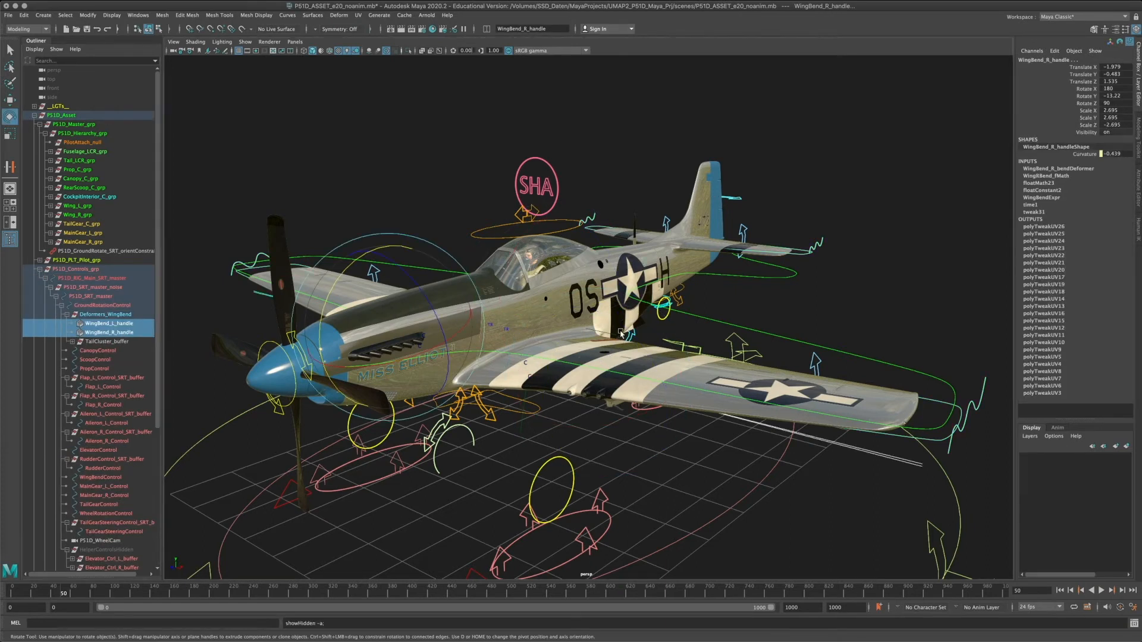
- Examine the wing bend deformer handles beneath both wings from the front, both sides and behind
{"action": "middle_click_drag", "start_coordinate": [619, 332], "coordinate": [717, 320], "text": "alt"}
{"action": "left_click_drag", "start_coordinate": [440, 362], "coordinate": [607, 334], "text": "alt"}
{"action": "middle_click_drag", "start_coordinate": [337, 366], "coordinate": [614, 369], "text": "alt"}
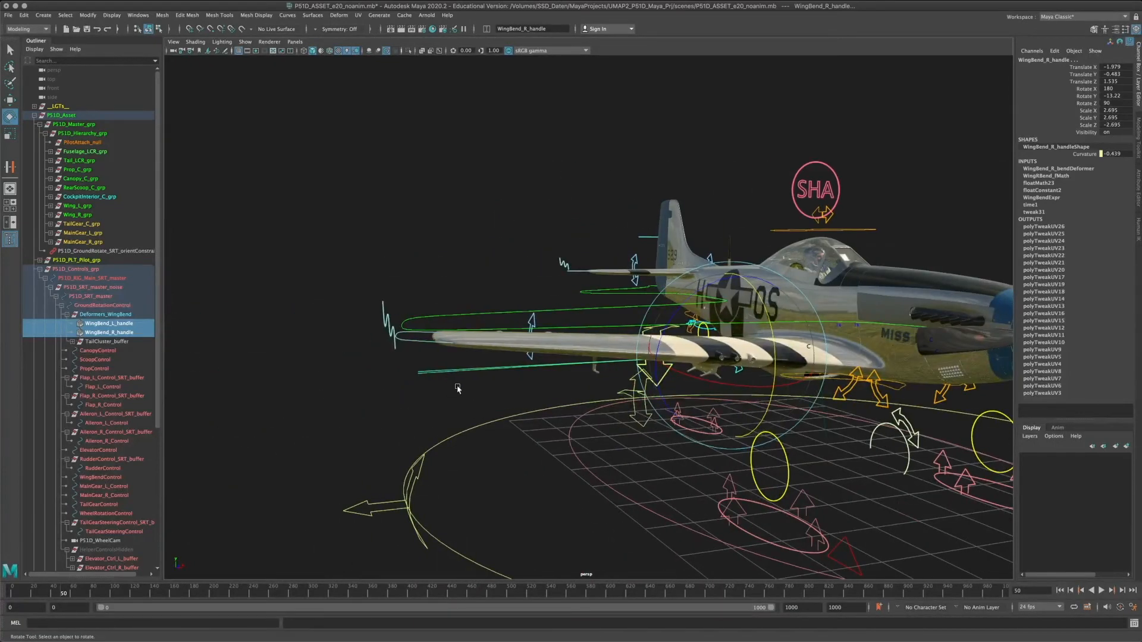
{"action": "left_click", "coordinate": [459, 387]}
{"action": "middle_click_drag", "start_coordinate": [794, 374], "coordinate": [421, 387], "text": "alt"}
{"action": "left_click_drag", "start_coordinate": [421, 387], "coordinate": [606, 371], "text": "alt"}
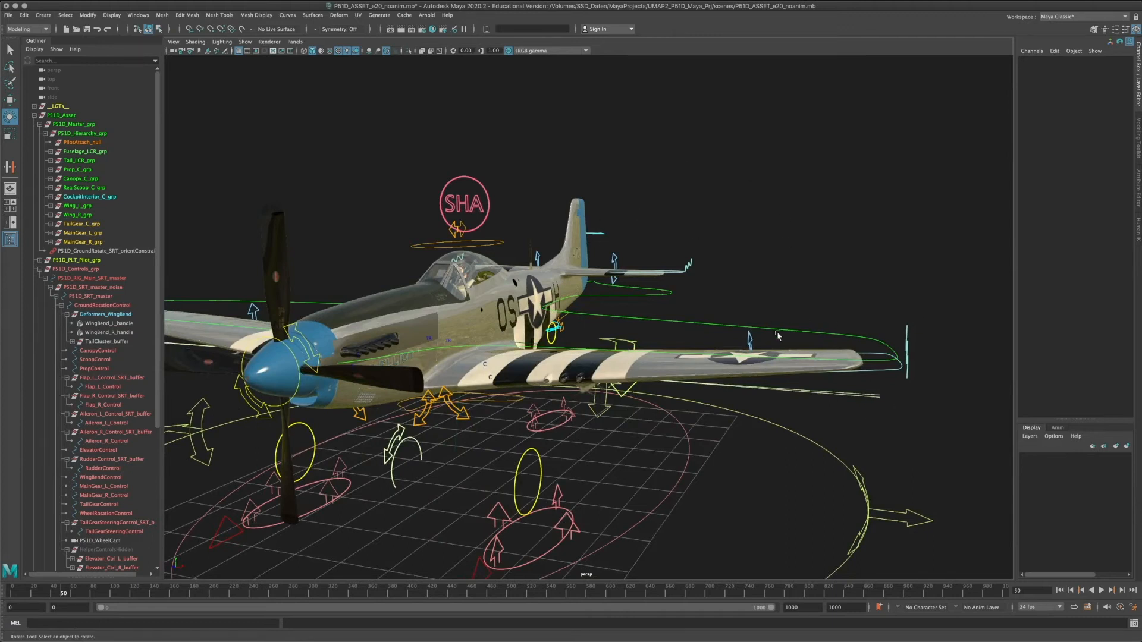
{"action": "left_click_drag", "start_coordinate": [708, 357], "coordinate": [586, 375], "text": "alt"}
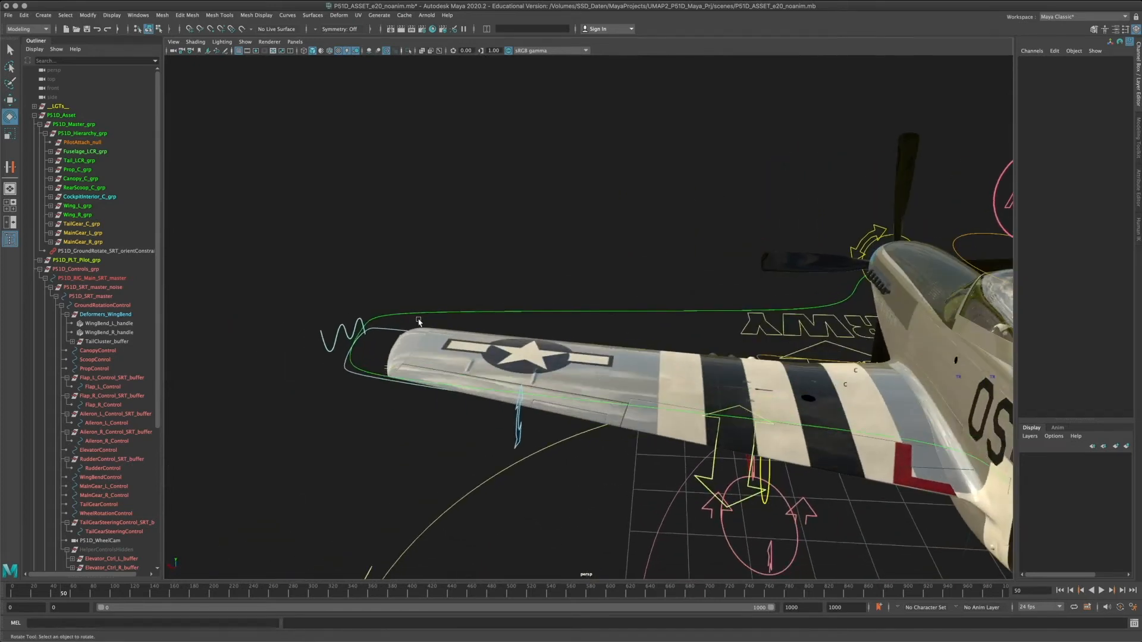
- Select everything on the left wing to inspect its deformed parts, and clear the selection
{"action": "left_click_drag", "start_coordinate": [419, 321], "coordinate": [804, 470]}
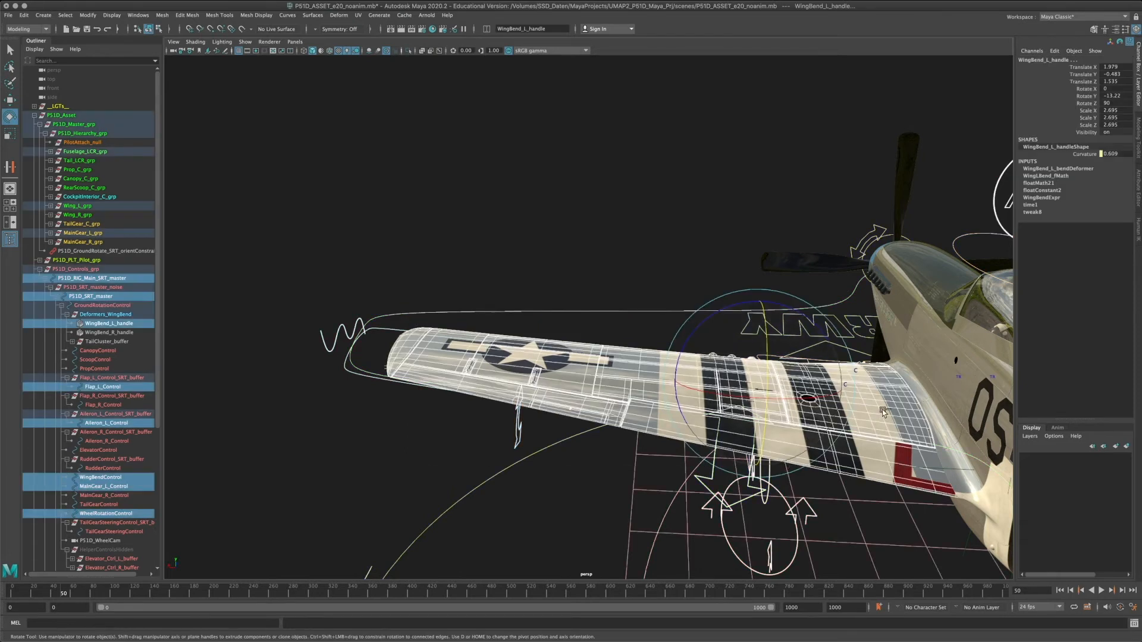
{"action": "left_click_drag", "start_coordinate": [773, 393], "coordinate": [609, 348], "text": "alt"}
{"action": "right_click_drag", "start_coordinate": [599, 335], "coordinate": [634, 323]}
{"action": "left_click", "coordinate": [436, 231]}
{"action": "middle_click_drag", "start_coordinate": [833, 339], "coordinate": [644, 385], "text": "alt"}
{"action": "left_click_drag", "start_coordinate": [644, 385], "coordinate": [554, 368], "text": "alt"}
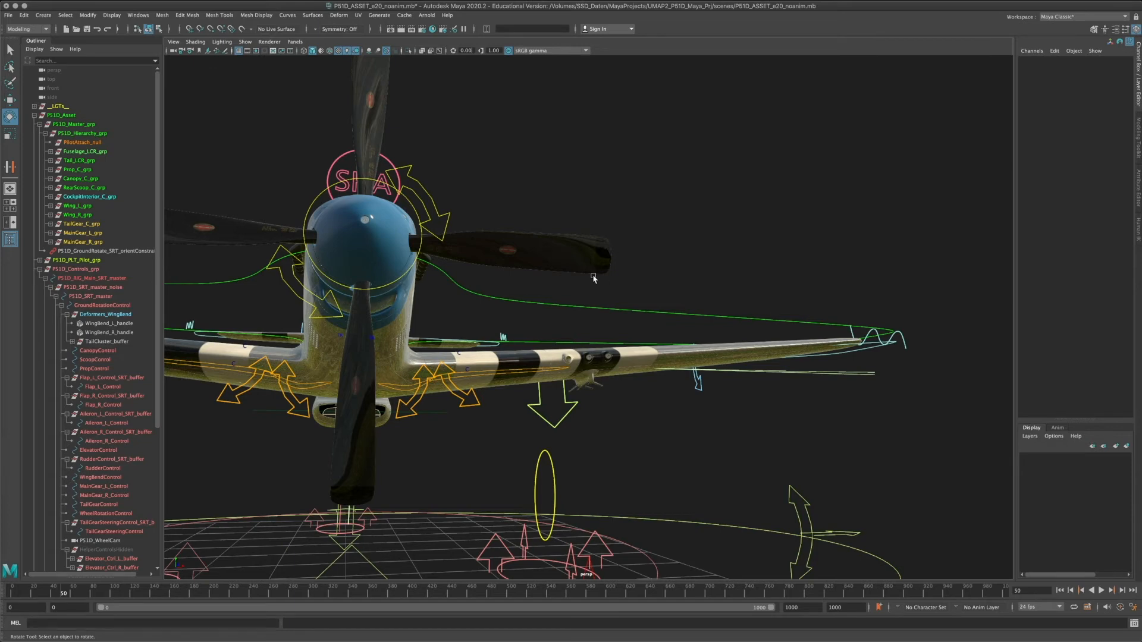
- Inspect WingPanel3_L_geo and WingPanel1_L_geo on the left wing, viewing the wing from behind, above and below
{"action": "left_click_drag", "start_coordinate": [594, 279], "coordinate": [362, 284], "text": "alt"}
{"action": "right_click_drag", "start_coordinate": [476, 333], "coordinate": [661, 395], "text": "alt"}
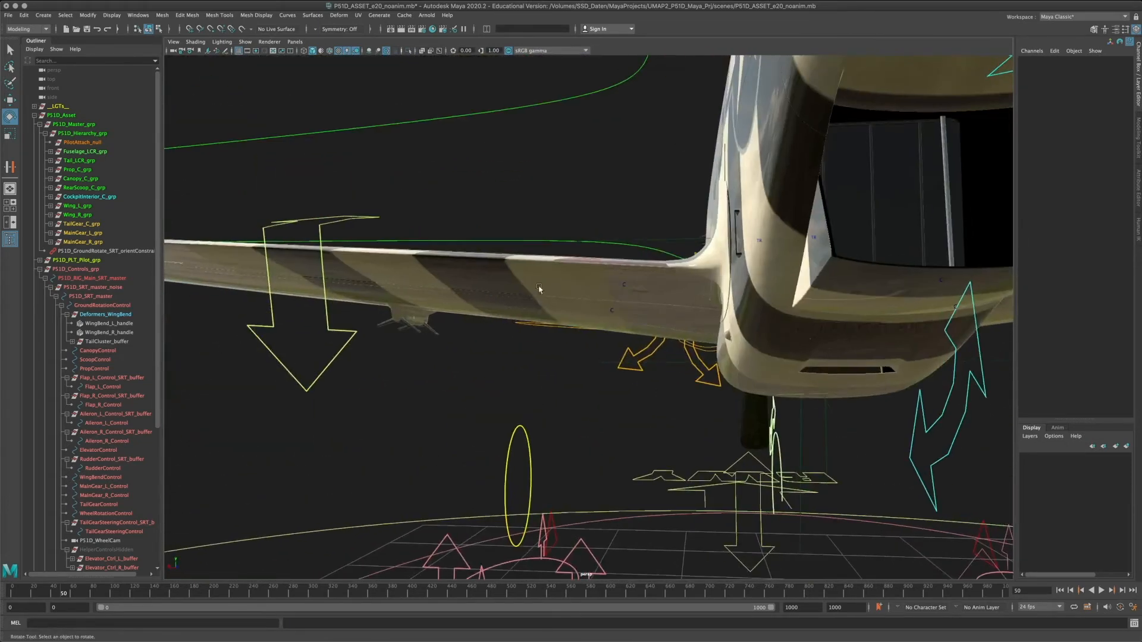
{"action": "left_click_drag", "start_coordinate": [787, 381], "coordinate": [640, 308], "text": "alt"}
{"action": "left_click", "coordinate": [640, 308]}
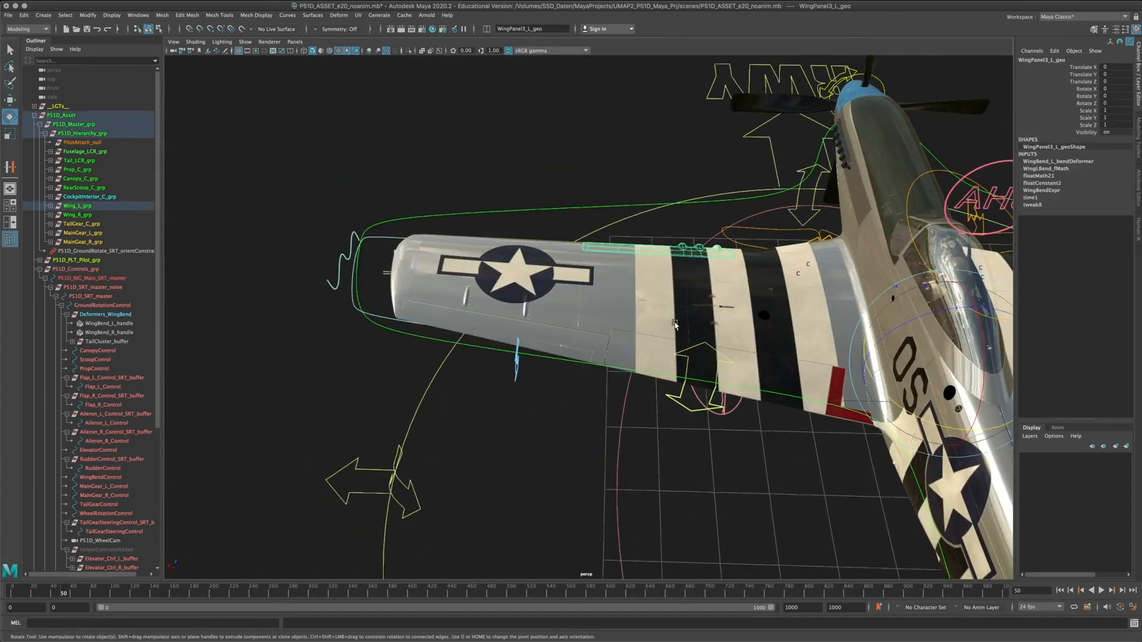
{"action": "left_click", "coordinate": [701, 291]}
{"action": "left_click_drag", "start_coordinate": [701, 290], "coordinate": [796, 370], "text": "alt"}
{"action": "middle_click_drag", "start_coordinate": [946, 332], "coordinate": [885, 355], "text": "alt"}
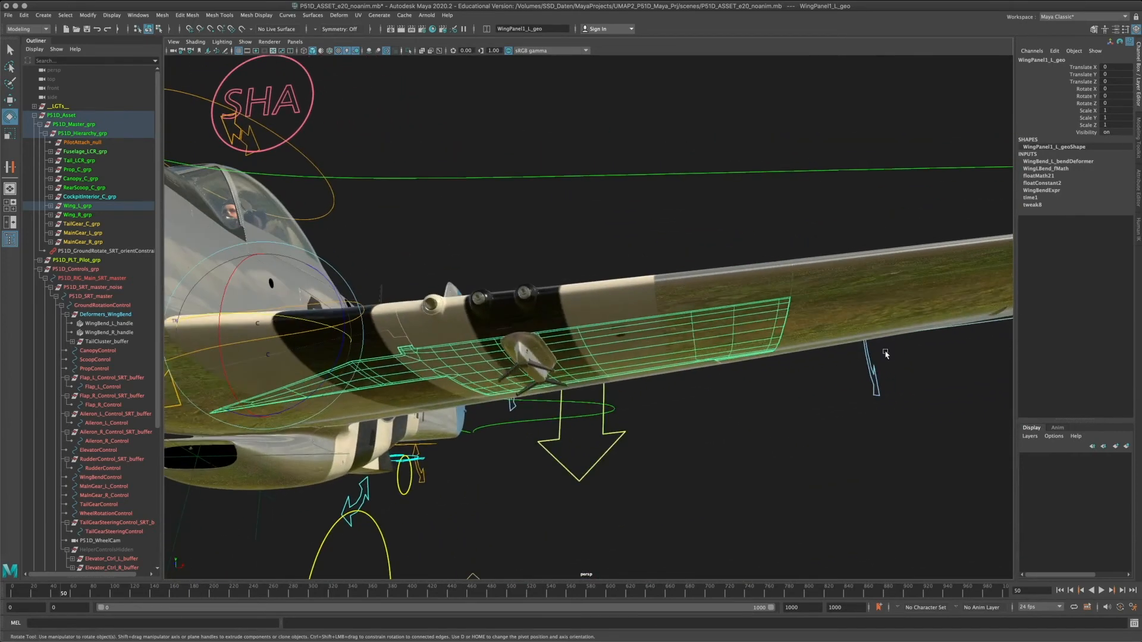
{"action": "right_click_drag", "start_coordinate": [766, 377], "coordinate": [856, 385], "text": "alt"}
- Select WingBendControl and raise its Wings Flutter Scale to 3 while watching the left wing's panels and guns
{"action": "left_click", "coordinate": [940, 267]}
{"action": "left_click", "coordinate": [1072, 67]}
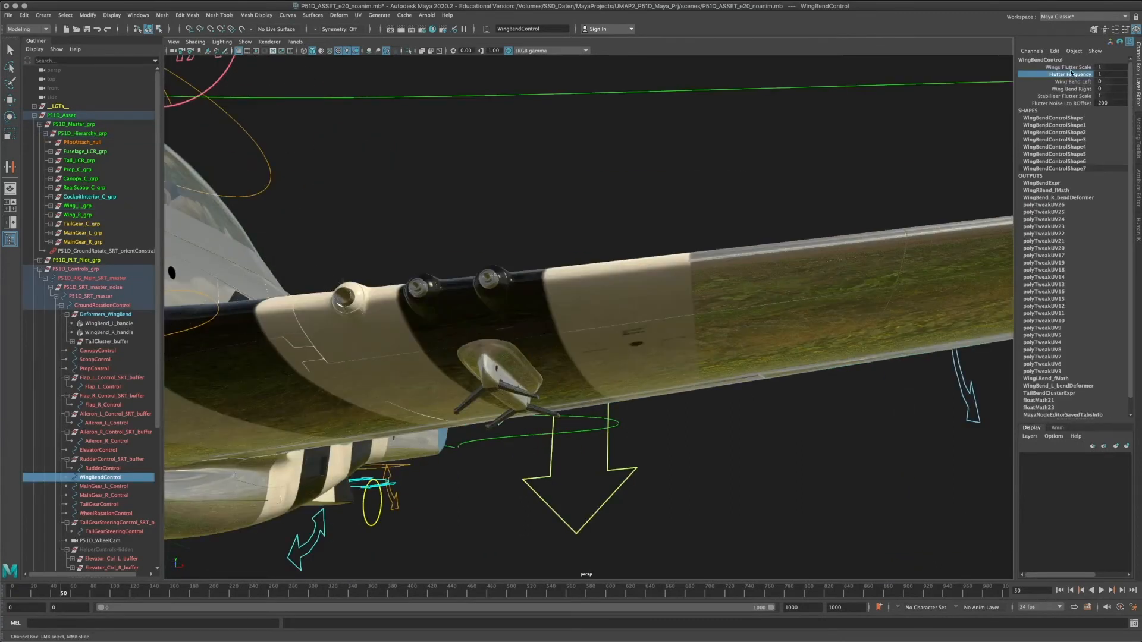
{"action": "middle_click_drag", "start_coordinate": [742, 242], "coordinate": [913, 248]}
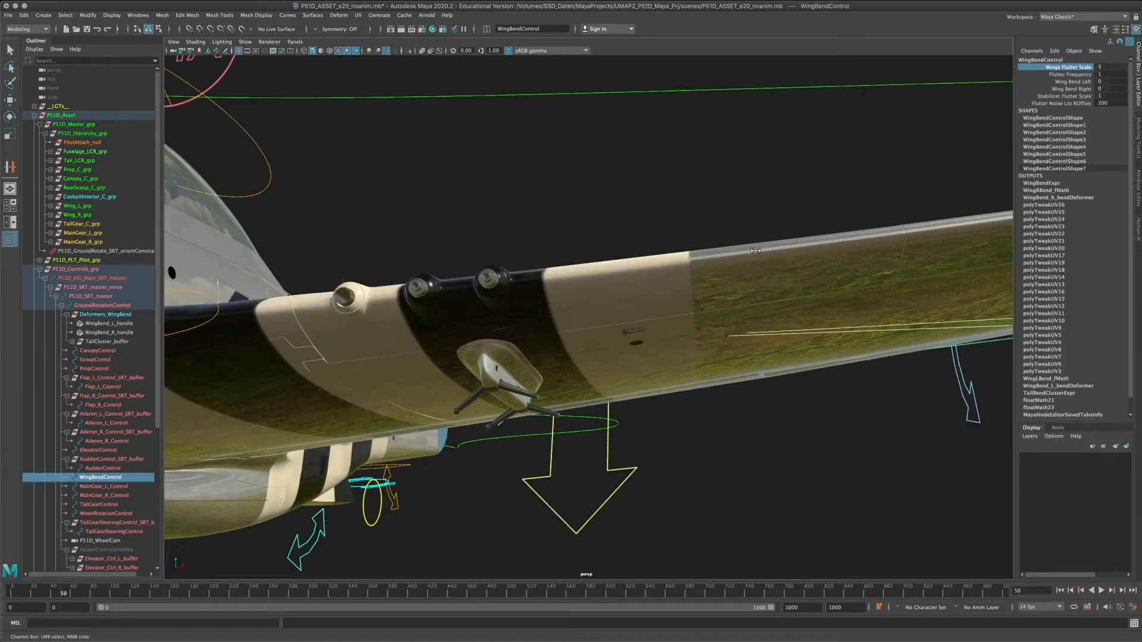
{"action": "middle_click_drag", "start_coordinate": [756, 251], "coordinate": [895, 271]}
{"action": "right_click_drag", "start_coordinate": [872, 288], "coordinate": [643, 273], "text": "alt"}
{"action": "left_click_drag", "start_coordinate": [643, 272], "coordinate": [680, 288], "text": "alt"}
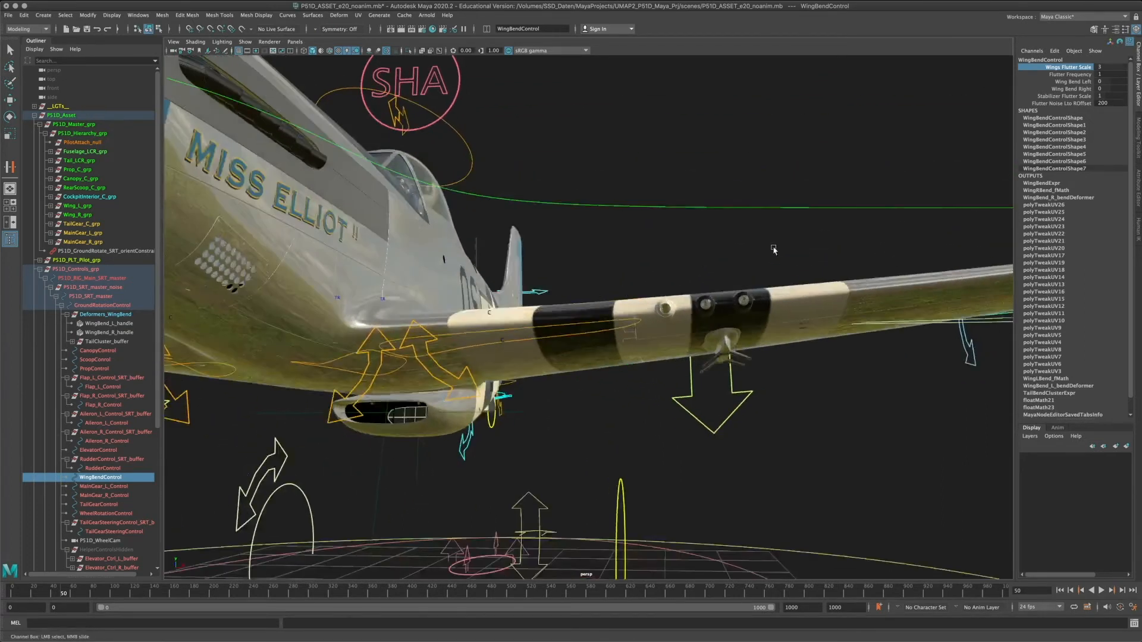
{"action": "middle_click_drag", "start_coordinate": [601, 221], "coordinate": [702, 223]}
- Try Wing Bend Left at 1 and reset it to 0
{"action": "left_click", "coordinate": [1072, 83]}
{"action": "middle_click_drag", "start_coordinate": [791, 181], "coordinate": [533, 217]}
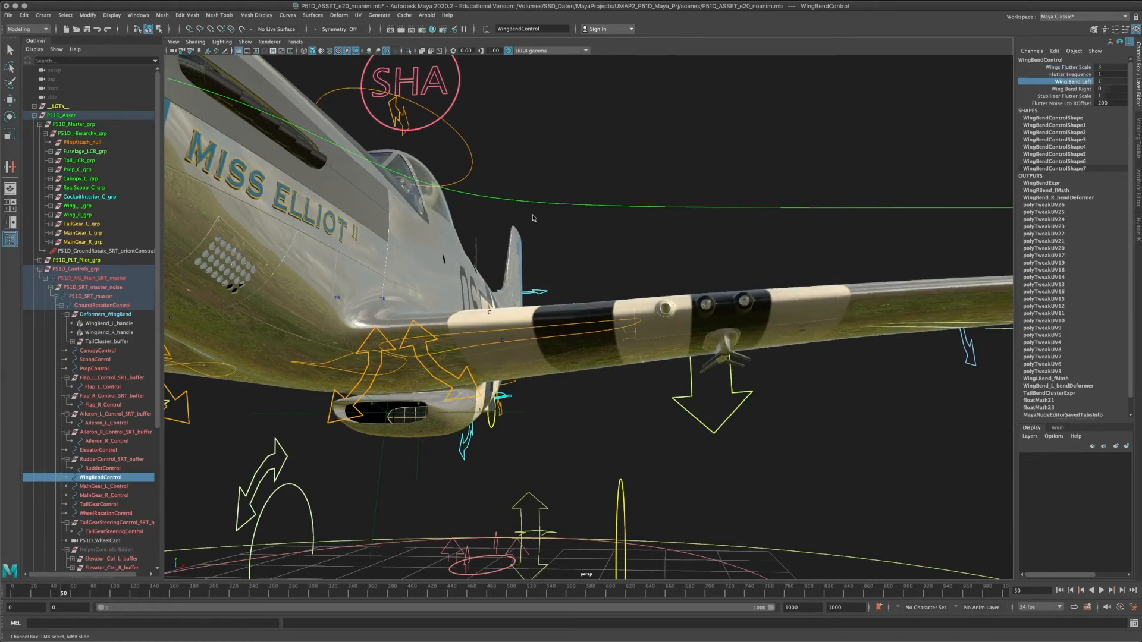
{"action": "left_click", "coordinate": [1109, 81]}
{"action": "type", "text": "0"}
{"action": "key", "text": "Return"}
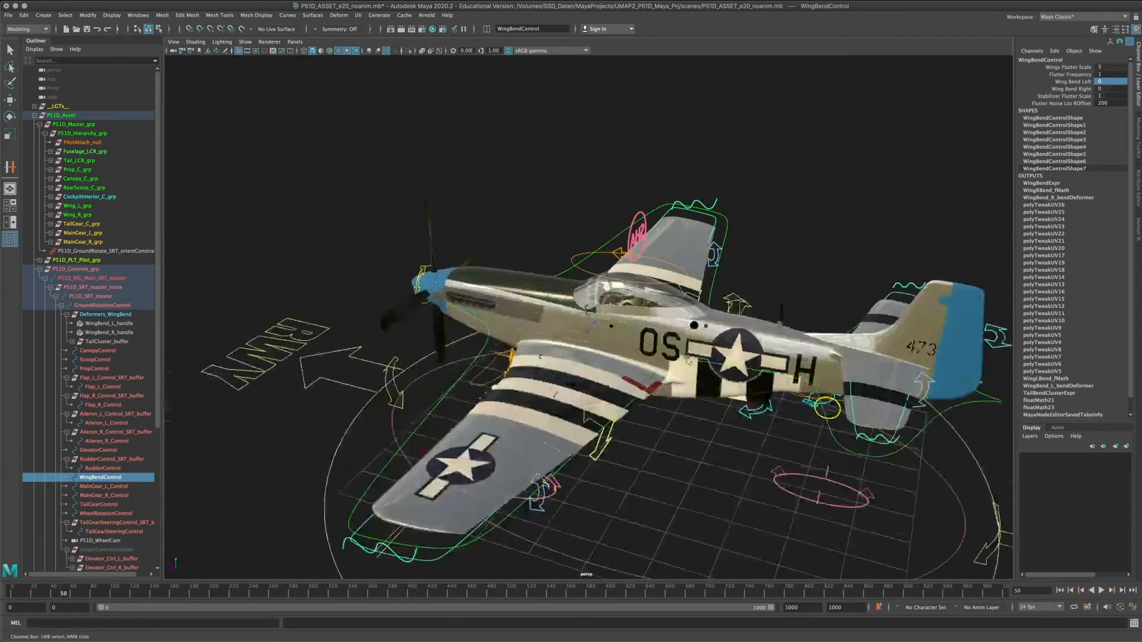
- Look over the aircraft, and hide WingBend_L_handle and WingBend_R_handle again
{"action": "left_click_drag", "start_coordinate": [687, 360], "coordinate": [411, 324], "text": "alt"}
{"action": "right_click_drag", "start_coordinate": [410, 325], "coordinate": [464, 342], "text": "alt"}
{"action": "left_click_drag", "start_coordinate": [417, 351], "coordinate": [550, 334], "text": "alt"}
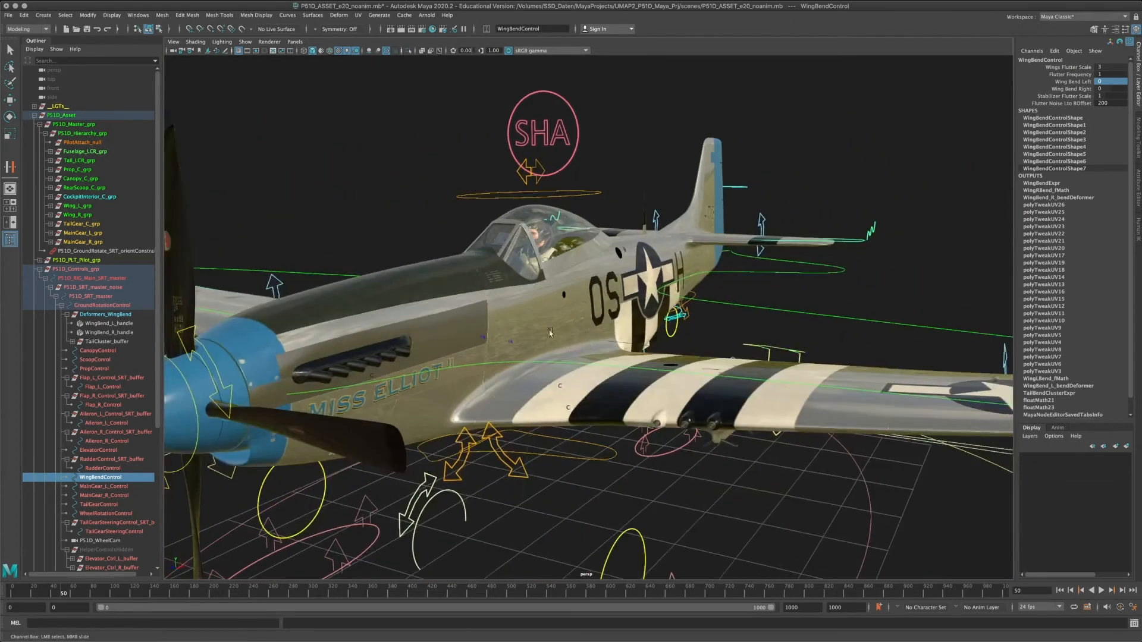
{"action": "middle_click_drag", "start_coordinate": [586, 432], "coordinate": [301, 386], "text": "alt"}
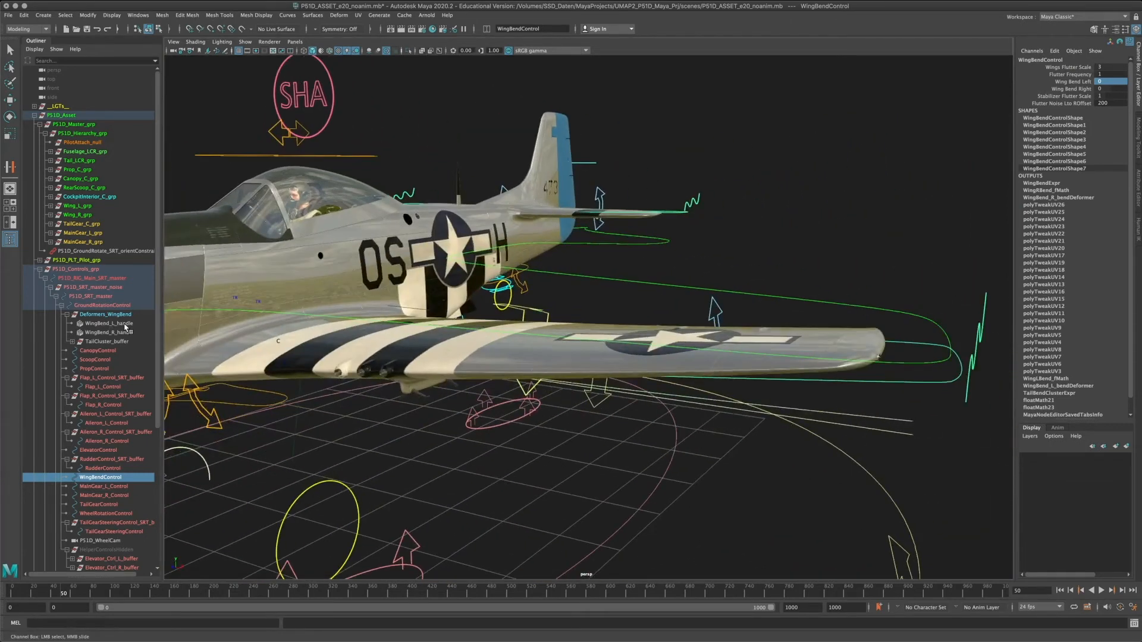
{"action": "left_click", "coordinate": [125, 324]}
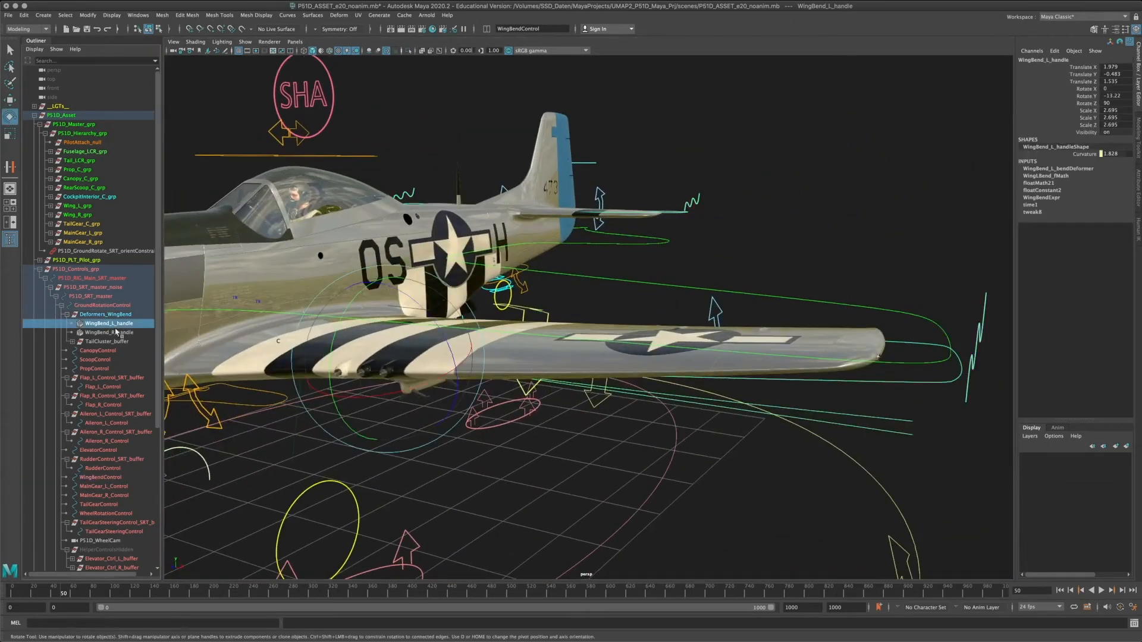
{"action": "left_click", "coordinate": [114, 334], "text": "shift"}
{"action": "key", "text": "e"}
{"action": "key", "text": "ctrl+h"}
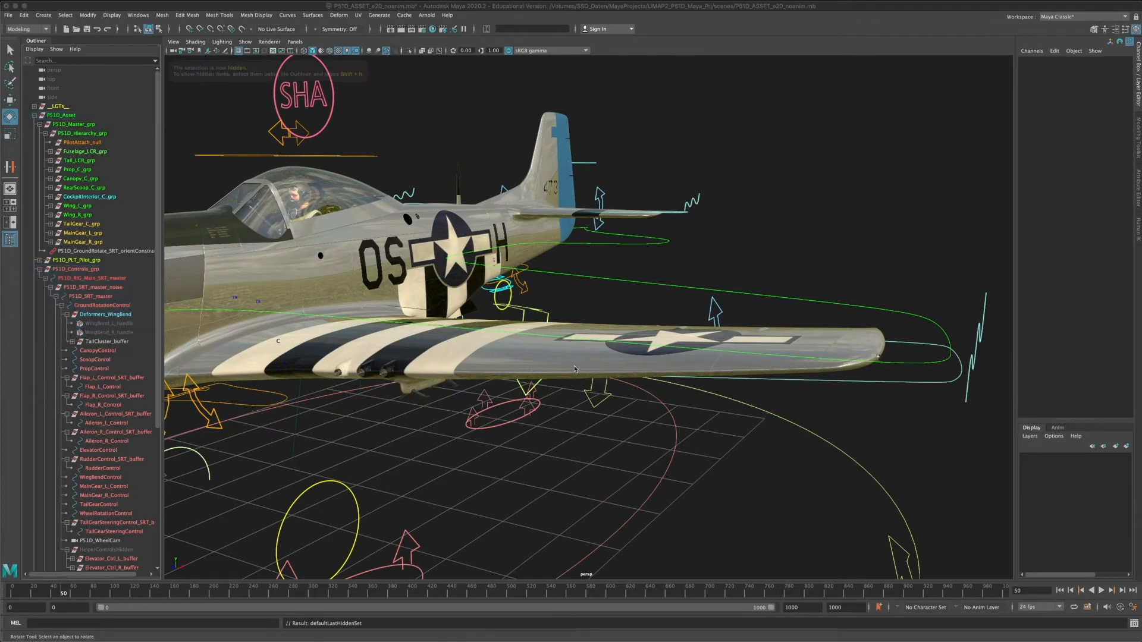
- Expand TailCluster_buffer, unhide its four ffdLattice_TailBend lattices and bases, and view them around the tail from behind
{"action": "left_click", "coordinate": [72, 342]}
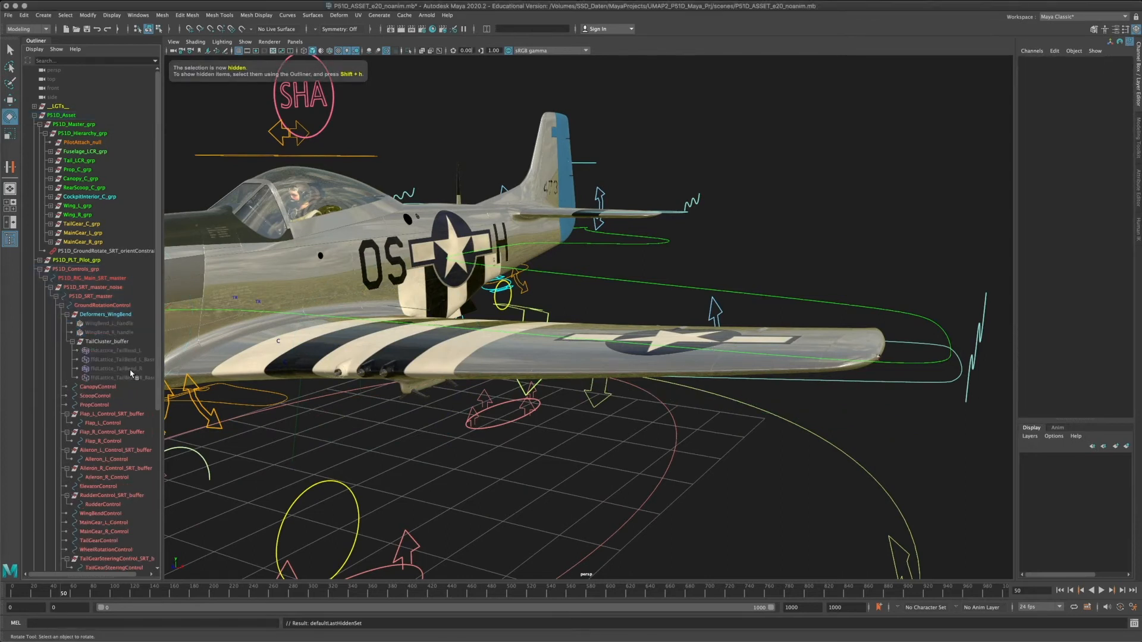
{"action": "left_click", "coordinate": [113, 350]}
{"action": "left_click", "coordinate": [119, 378], "text": "shift"}
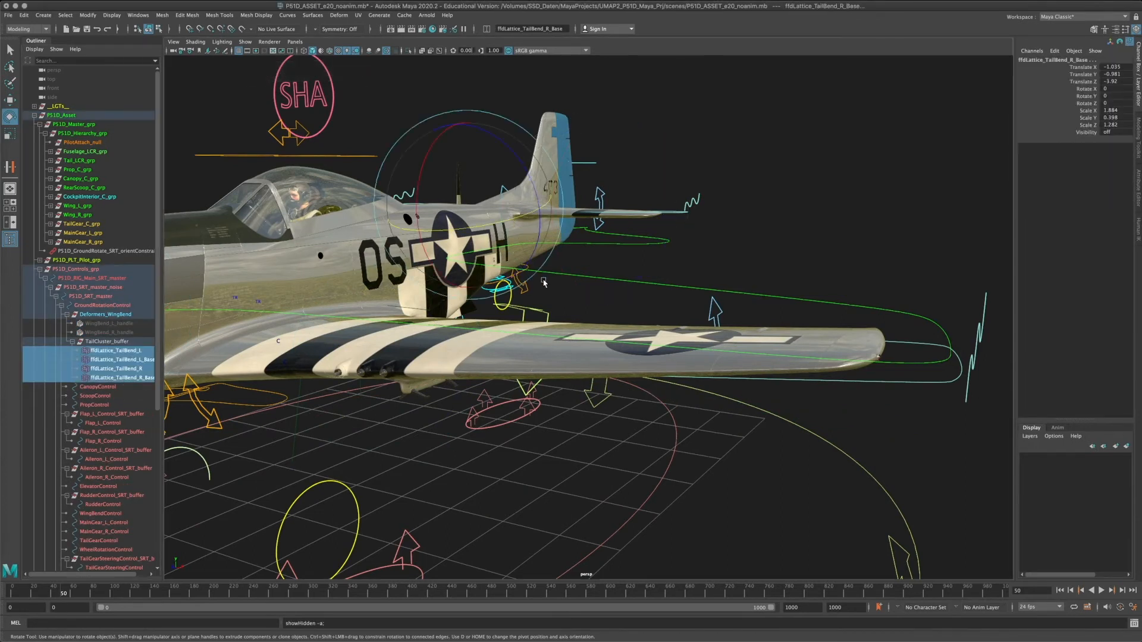
{"action": "key", "text": "shift+h"}
{"action": "left_click_drag", "start_coordinate": [544, 282], "coordinate": [741, 335], "text": "alt"}
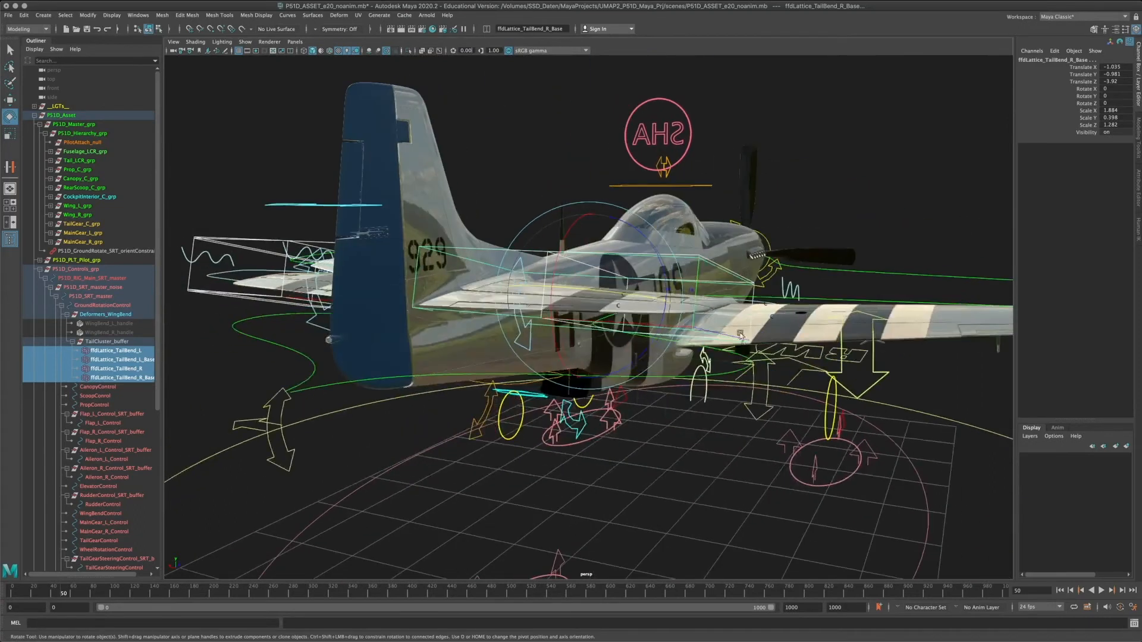
- Hide the four ffdLattice_TailBend lattices and bases again, and collapse TailCluster_buffer
{"action": "left_click_drag", "start_coordinate": [339, 315], "coordinate": [110, 361], "text": "alt"}
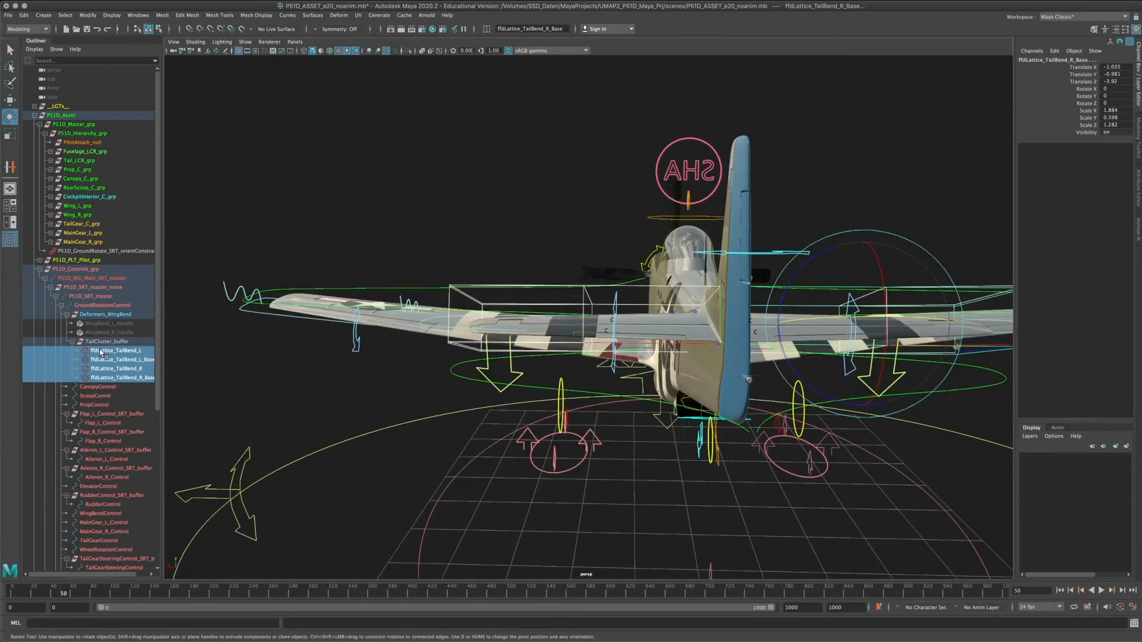
{"action": "key", "text": "ctrl+h"}
{"action": "left_click", "coordinate": [100, 345]}
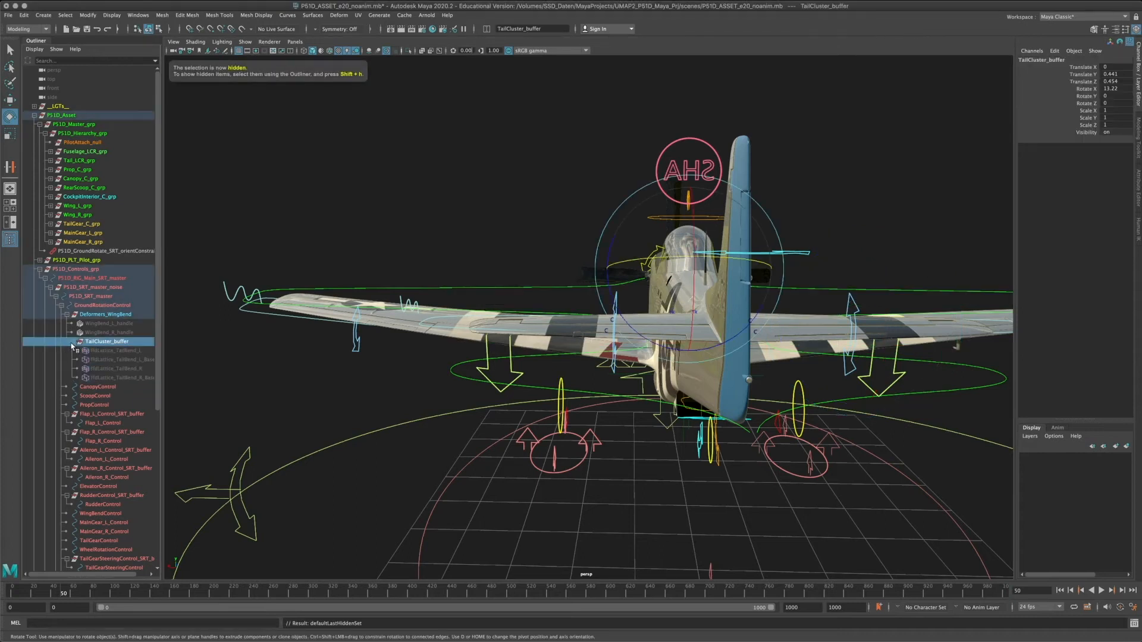
{"action": "left_click", "coordinate": [72, 343]}
- Look over the aircraft from behind, from the side and from the front three-quarter angle, including the tail and wings
{"action": "left_click_drag", "start_coordinate": [502, 332], "coordinate": [518, 374], "text": "alt"}
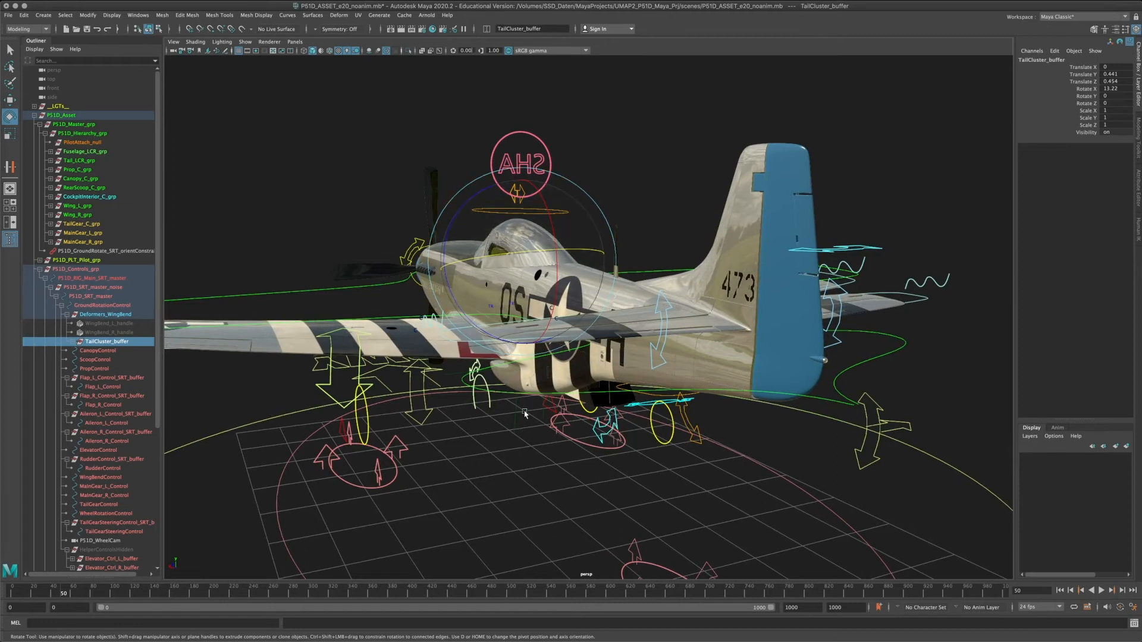
{"action": "left_click_drag", "start_coordinate": [523, 370], "coordinate": [375, 342], "text": "alt"}
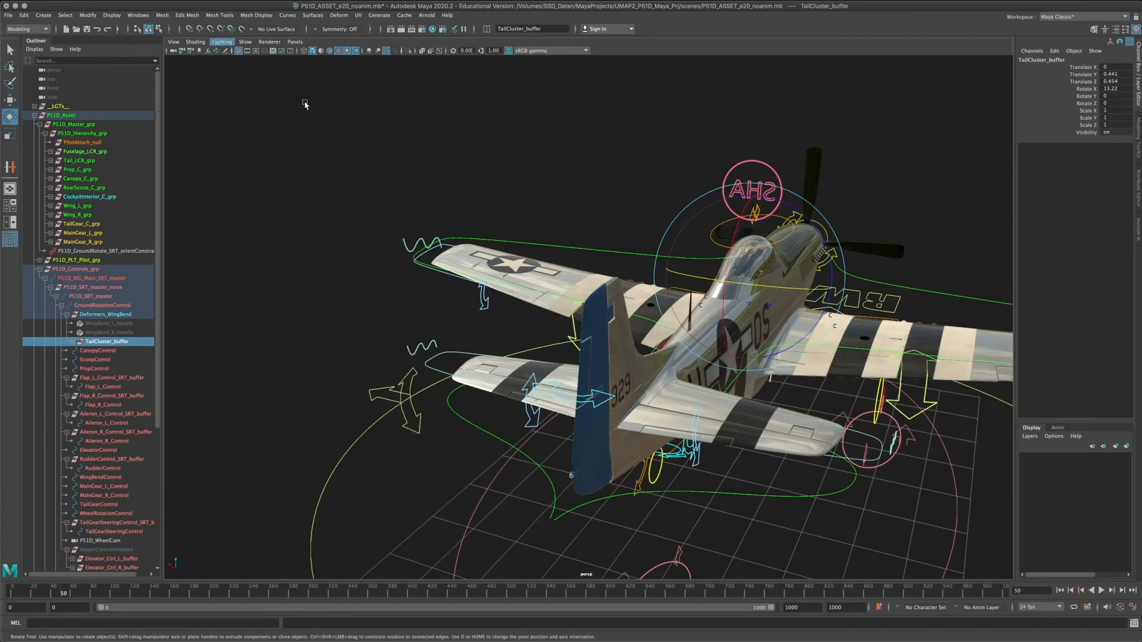
{"action": "left_click_drag", "start_coordinate": [466, 371], "coordinate": [643, 413], "text": "alt"}
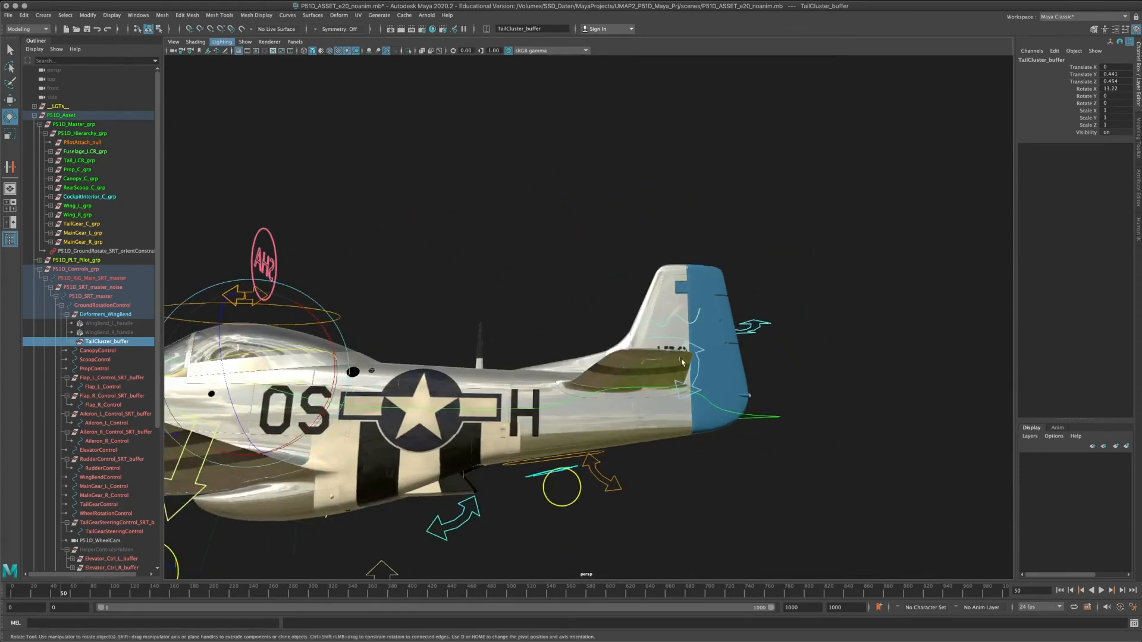
{"action": "right_click_drag", "start_coordinate": [658, 388], "coordinate": [544, 387], "text": "alt"}
{"action": "left_click_drag", "start_coordinate": [544, 387], "coordinate": [612, 420], "text": "alt"}
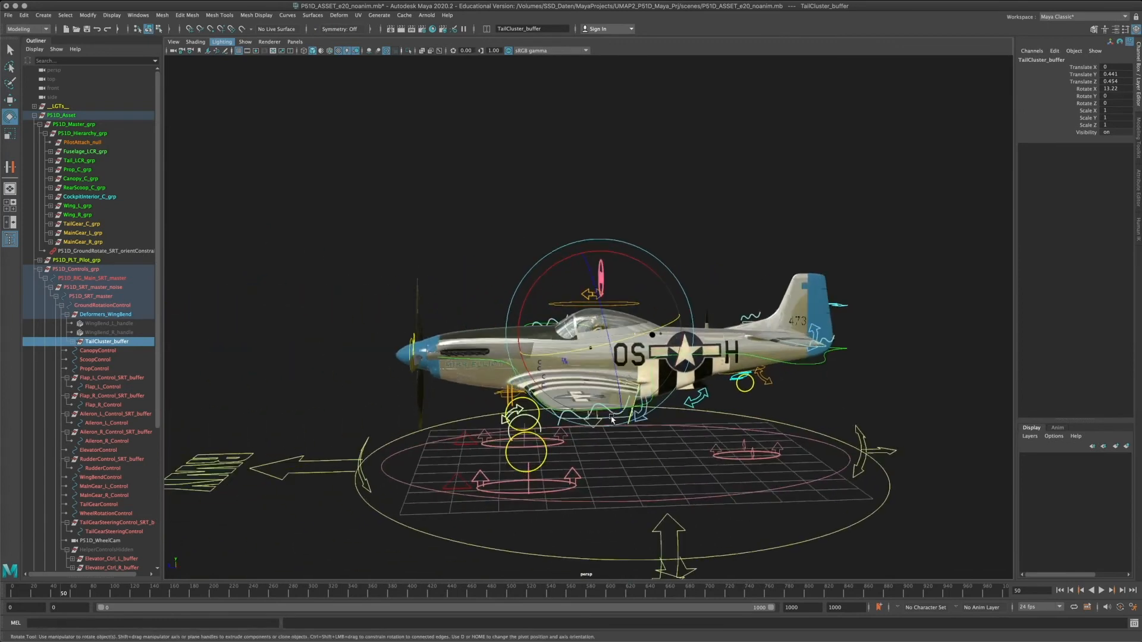
{"action": "left_click_drag", "start_coordinate": [458, 365], "coordinate": [485, 380], "text": "alt"}
{"action": "middle_click_drag", "start_coordinate": [485, 380], "coordinate": [520, 362], "text": "alt"}
{"action": "right_click_drag", "start_coordinate": [519, 362], "coordinate": [595, 386], "text": "alt"}
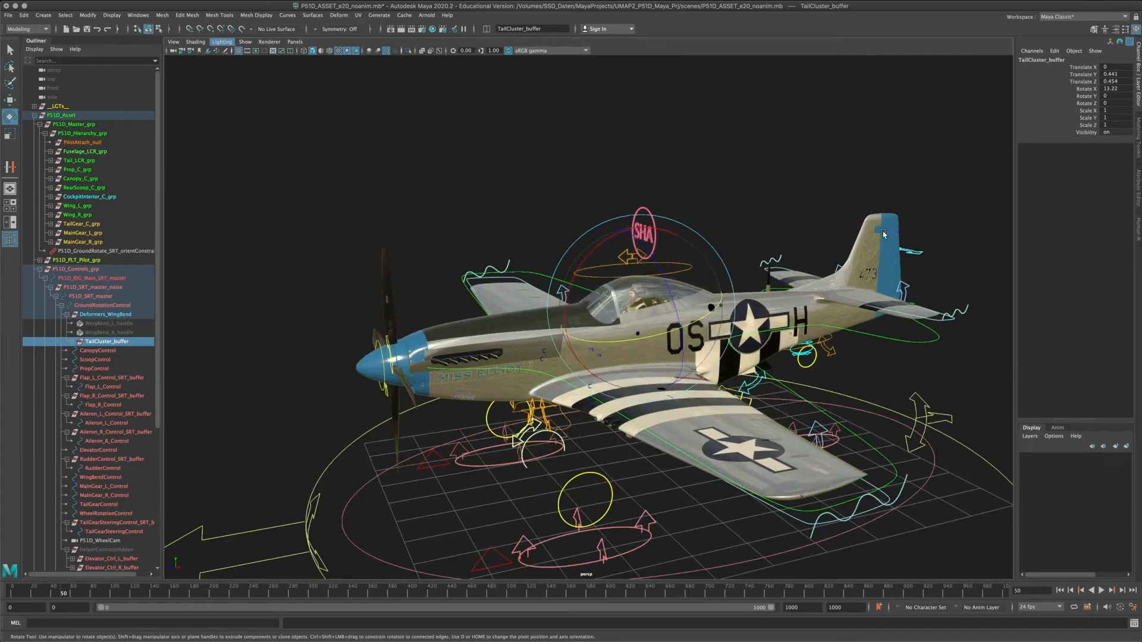
- Select WingBendControl to inspect its wing and stabilizer flutter attributes, and clear the selection
{"action": "left_click", "coordinate": [850, 271]}
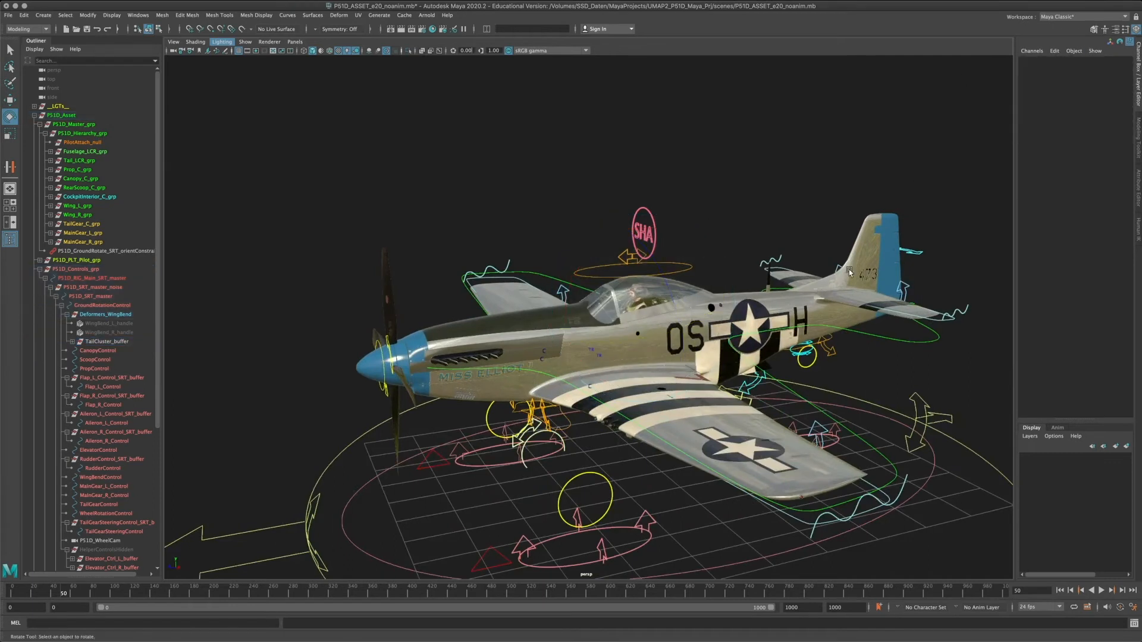
{"action": "left_click", "coordinate": [961, 310]}
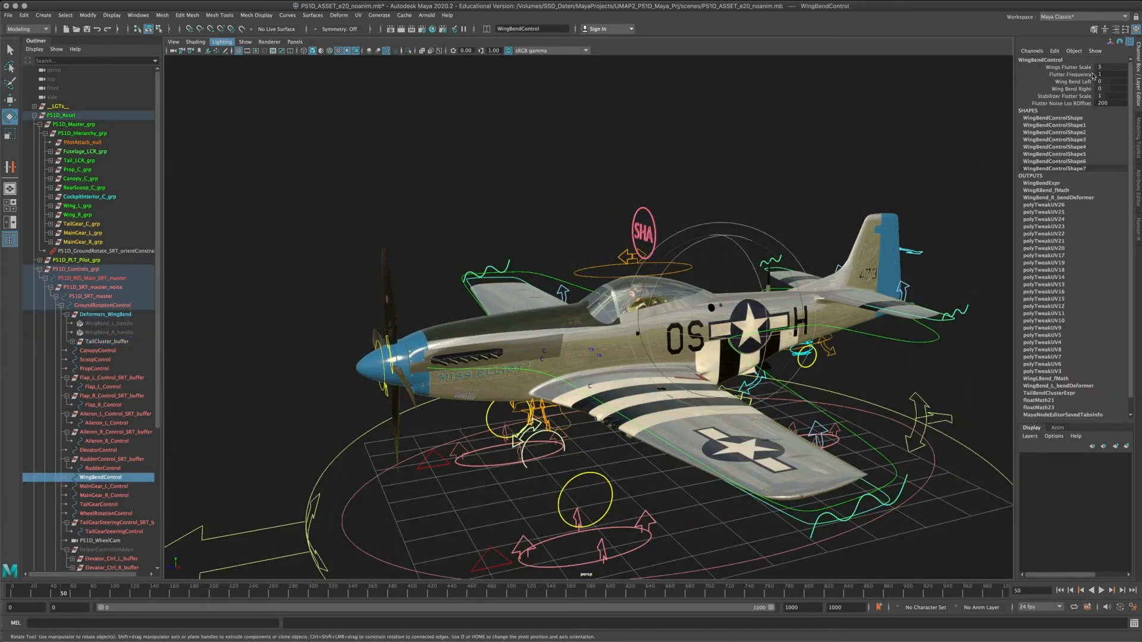
{"action": "left_click_drag", "start_coordinate": [489, 290], "coordinate": [515, 270], "text": "alt"}
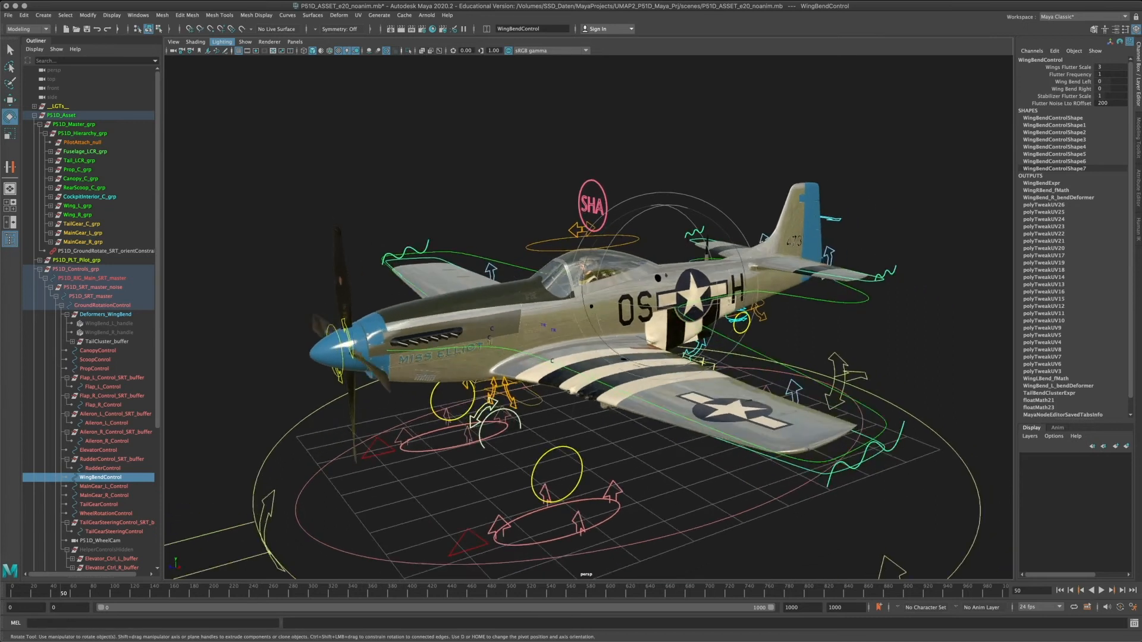
{"action": "left_click", "coordinate": [812, 296]}
- Select PropControl at the nose and turn the propeller freehand to a Rotate Z of about 26
{"action": "left_click_drag", "start_coordinate": [470, 348], "coordinate": [369, 317], "text": "alt"}
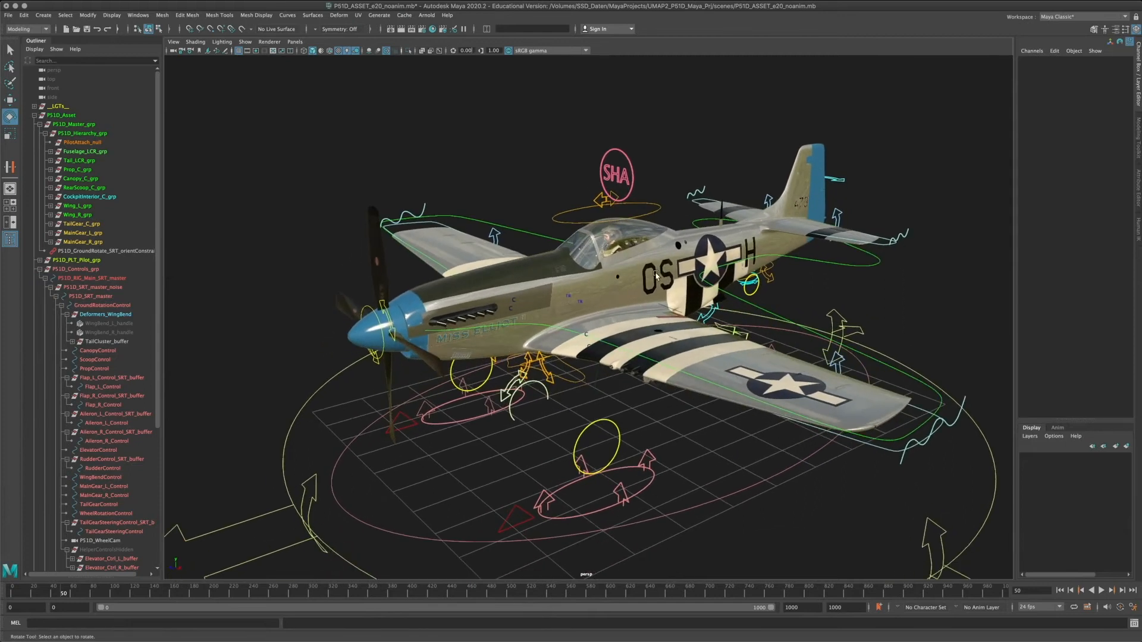
{"action": "left_click_drag", "start_coordinate": [656, 275], "coordinate": [710, 350], "text": "alt"}
{"action": "left_click_drag", "start_coordinate": [731, 327], "coordinate": [505, 327], "text": "alt"}
{"action": "middle_click_drag", "start_coordinate": [506, 327], "coordinate": [609, 317], "text": "alt"}
{"action": "left_click", "coordinate": [577, 299]}
{"action": "left_click_drag", "start_coordinate": [579, 300], "coordinate": [507, 340], "text": "alt"}
{"action": "left_click_drag", "start_coordinate": [563, 293], "coordinate": [584, 242]}
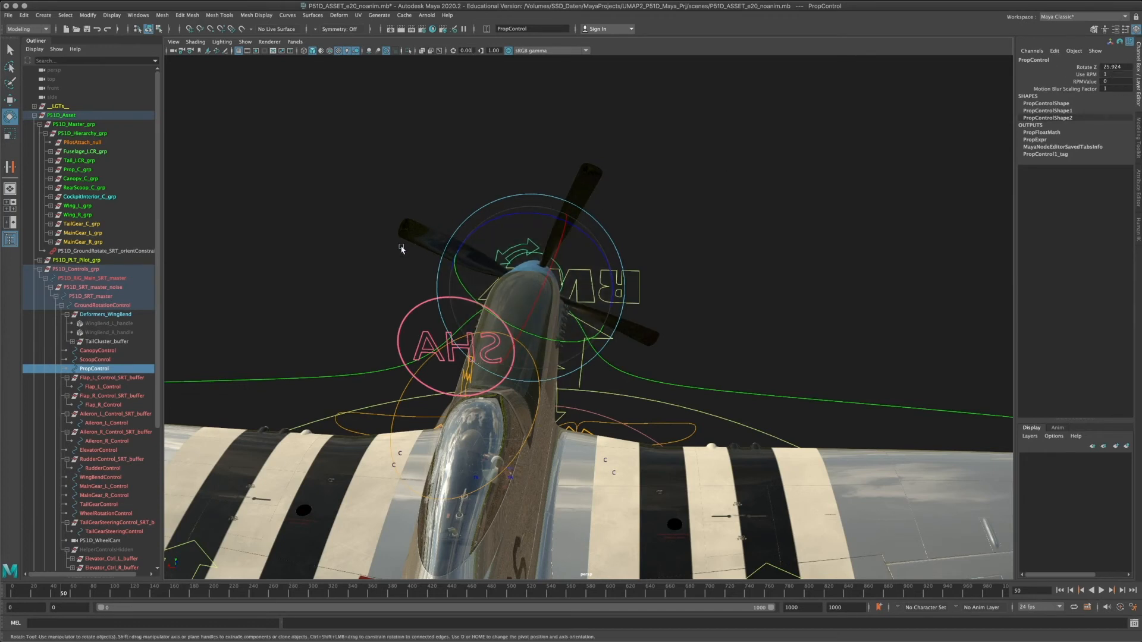
- Turn the propeller further, trying a Rotate Z of 45, and reset it to 0
{"action": "left_click_drag", "start_coordinate": [402, 249], "coordinate": [598, 260], "text": "alt"}
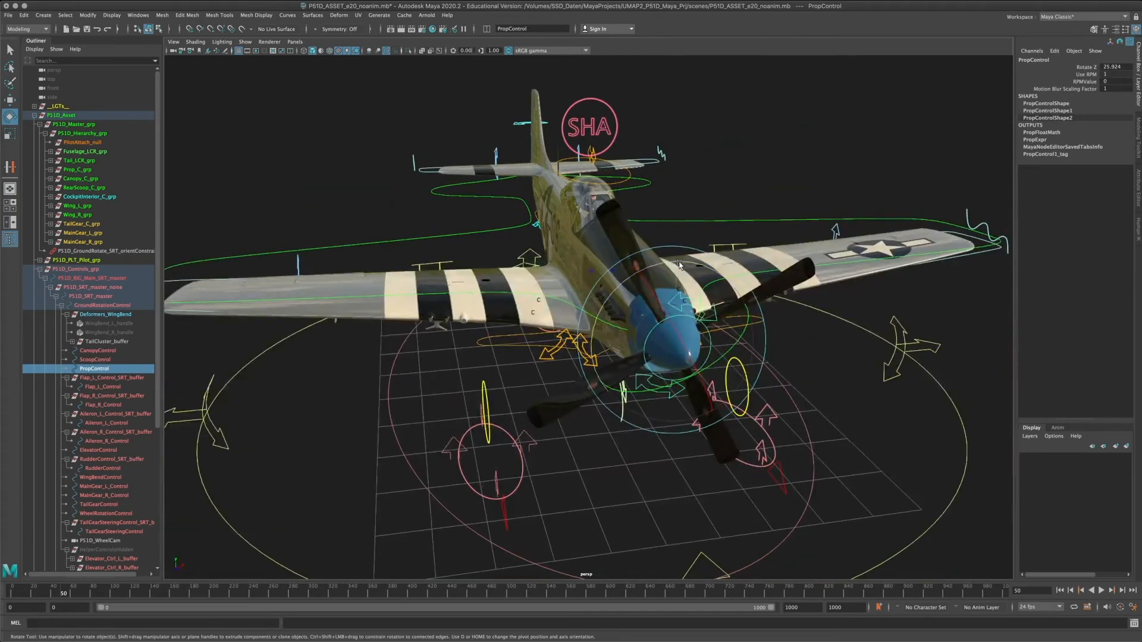
{"action": "left_click_drag", "start_coordinate": [680, 265], "coordinate": [665, 263]}
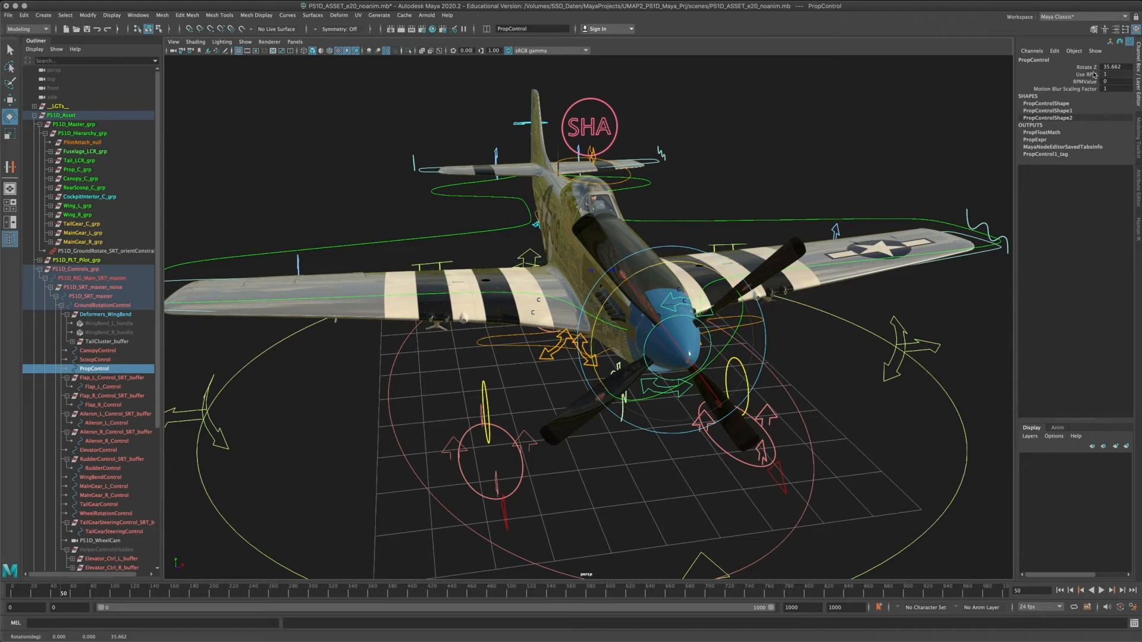
{"action": "key", "text": "Return"}
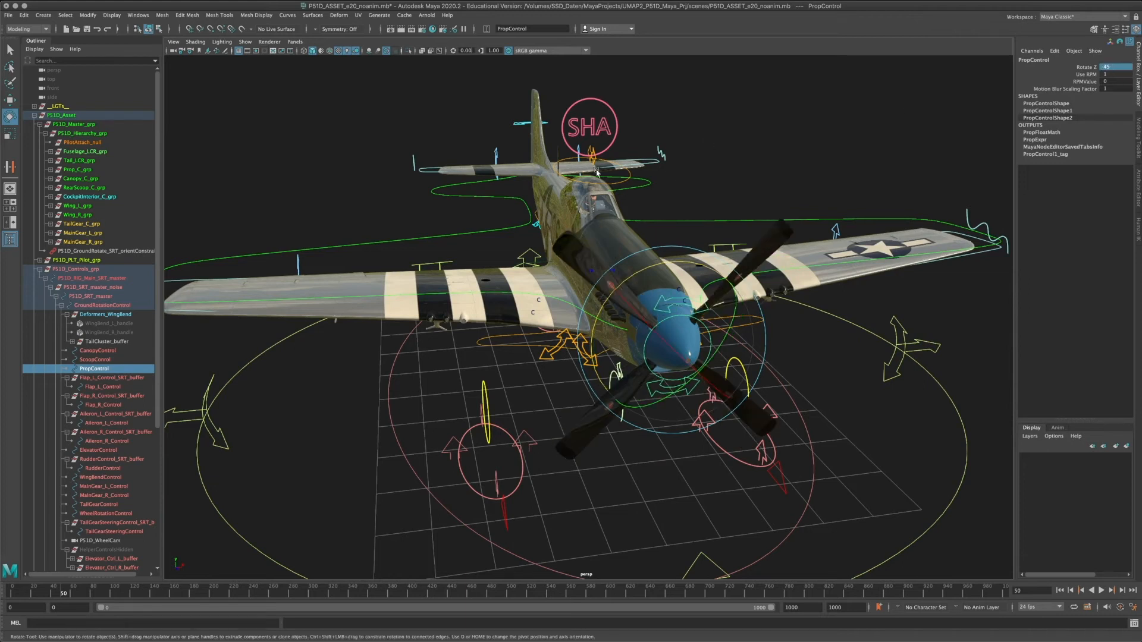
{"action": "mouse_move", "coordinate": [712, 175]}
{"action": "left_mouse_down", "text": "alt"}
{"action": "mouse_move", "coordinate": [737, 143]}
{"action": "mouse_move", "coordinate": [622, 174]}
{"action": "mouse_move", "coordinate": [638, 158]}
{"action": "mouse_move", "coordinate": [790, 179]}
{"action": "mouse_move", "coordinate": [668, 174]}
{"action": "mouse_move", "coordinate": [612, 153]}
{"action": "mouse_move", "coordinate": [624, 181]}
{"action": "mouse_move", "coordinate": [721, 166]}
{"action": "left_mouse_up", "text": "alt"}
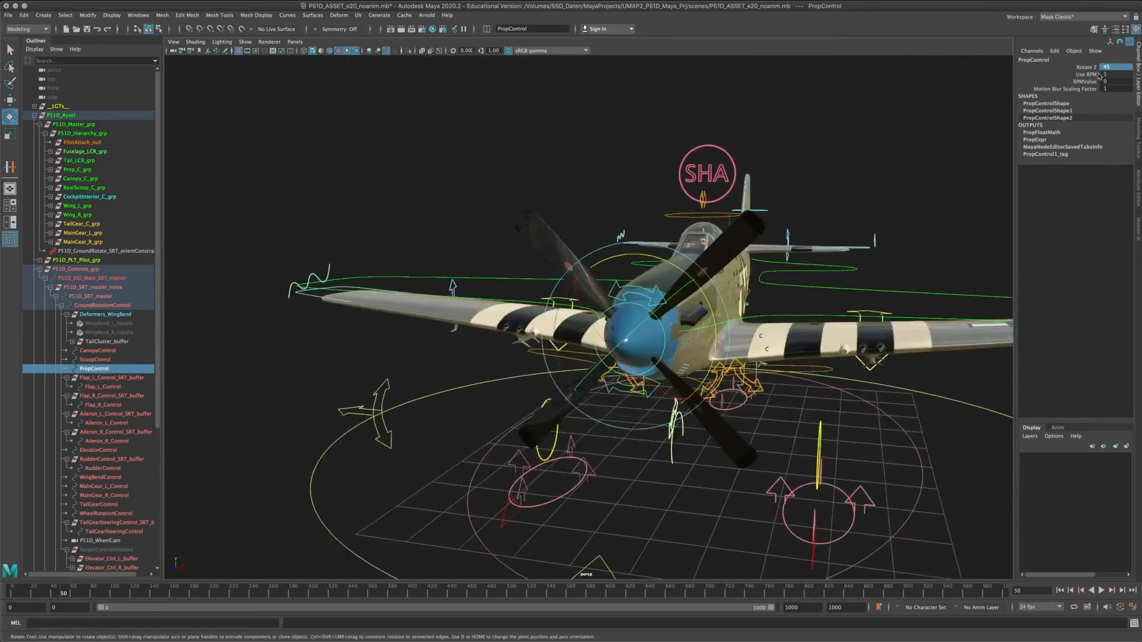
{"action": "type", "text": "0"}
{"action": "key", "text": "Return"}
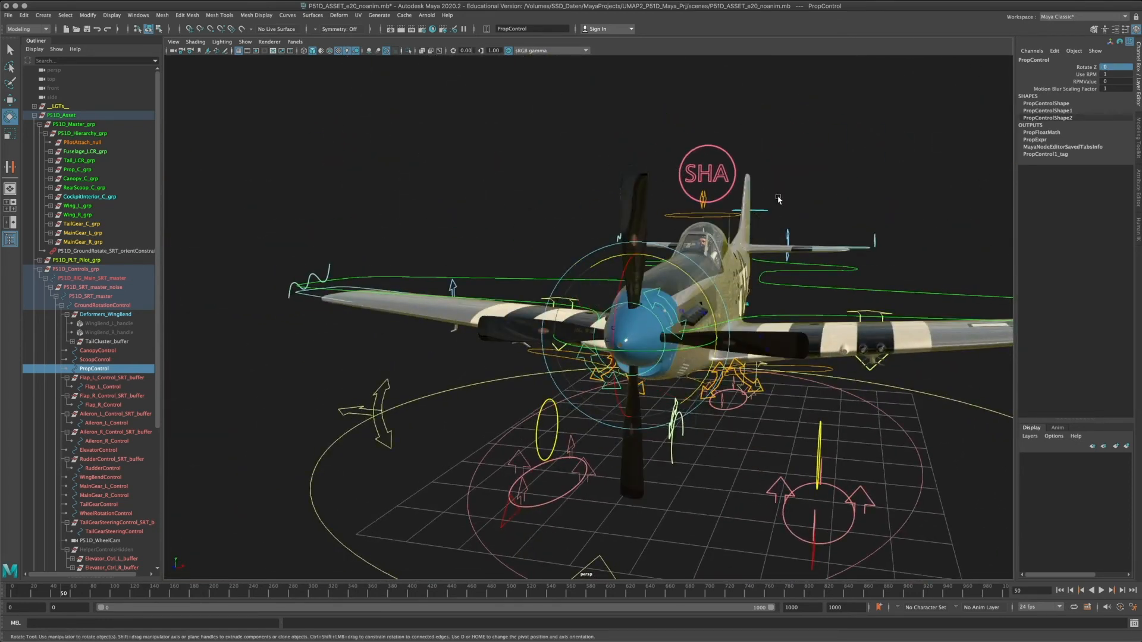
- Set PropControl's Rotate Z to 45 and view the propeller from both sides of the nose
{"action": "left_click_drag", "start_coordinate": [778, 200], "coordinate": [825, 223], "text": "alt"}
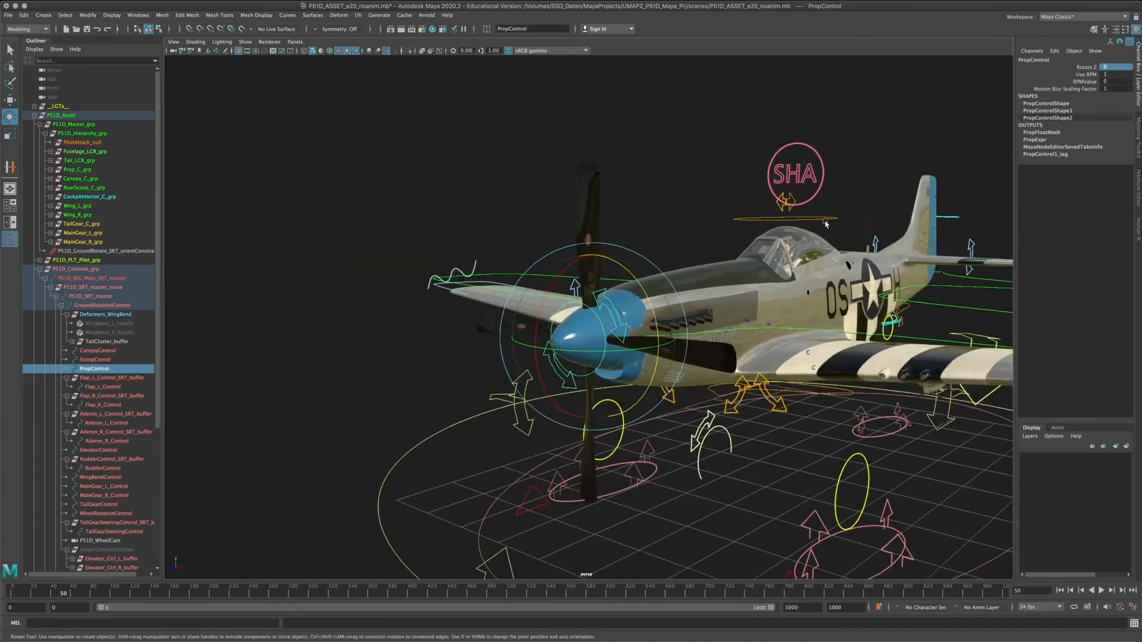
{"action": "left_click", "coordinate": [1110, 67]}
{"action": "type", "text": "45"}
{"action": "key", "text": "Return"}
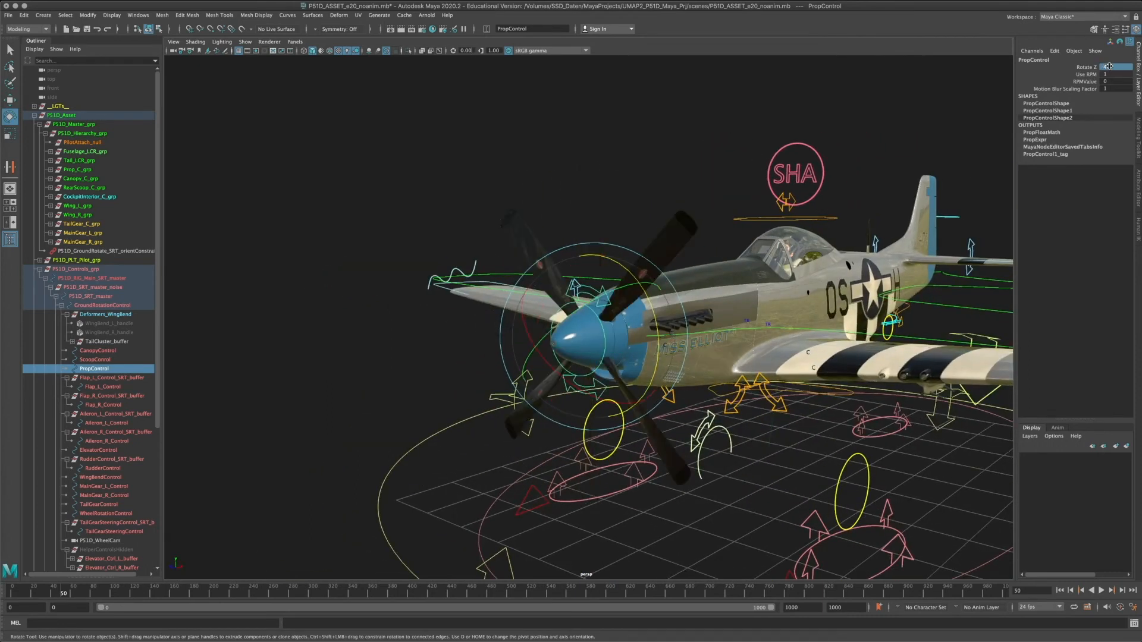
{"action": "left_click_drag", "start_coordinate": [758, 313], "coordinate": [757, 341], "text": "alt"}
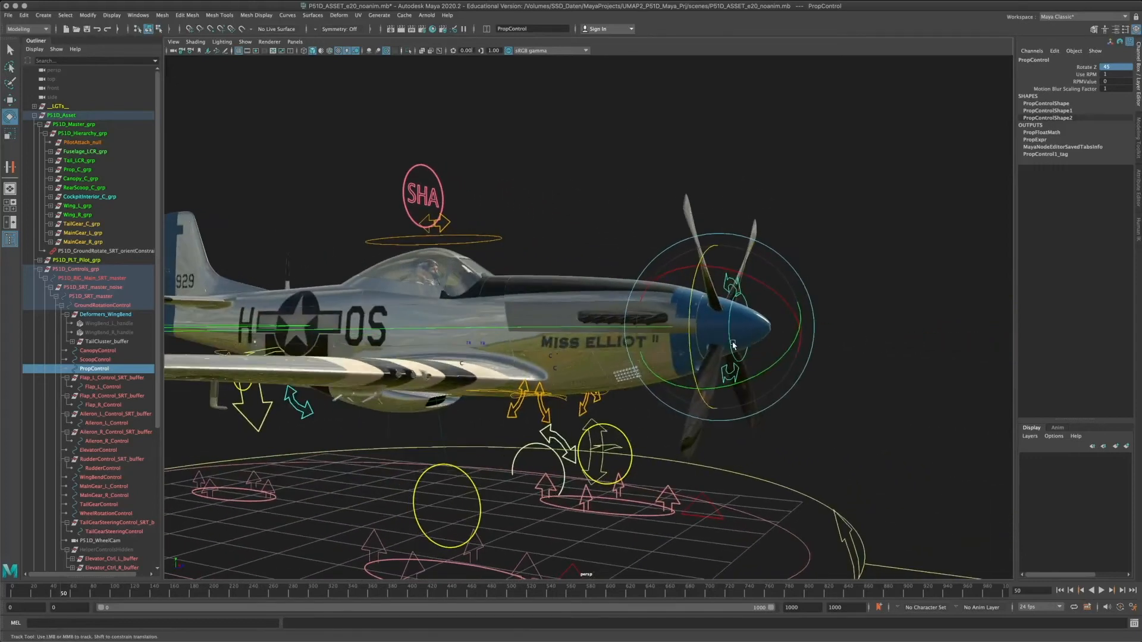
{"action": "middle_click_drag", "start_coordinate": [733, 345], "coordinate": [736, 343], "text": "alt"}
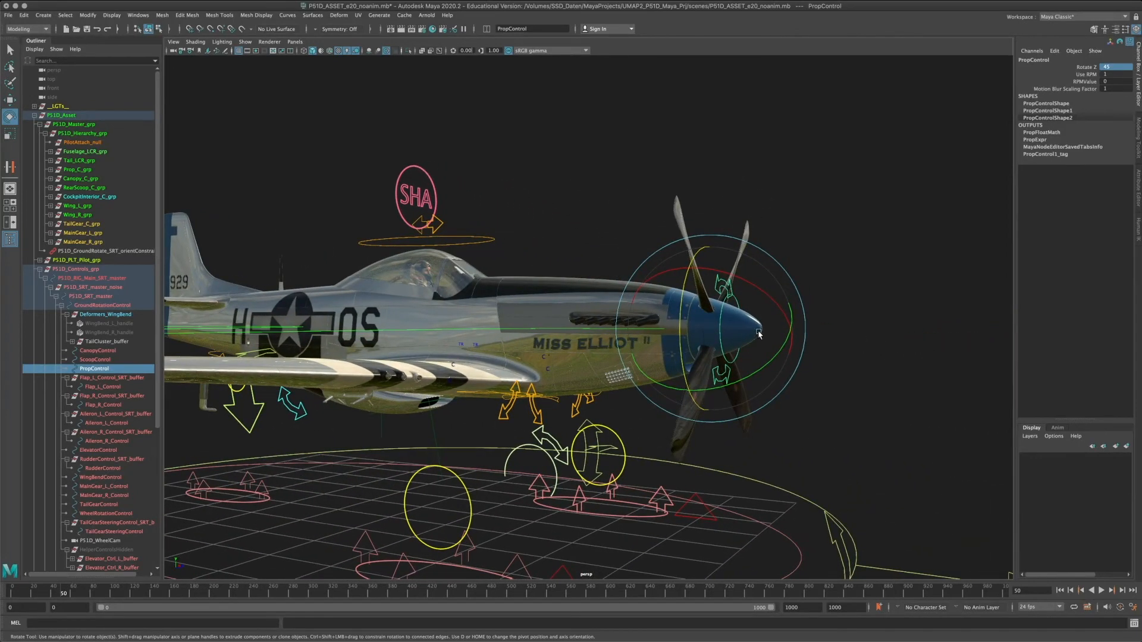
{"action": "left_click_drag", "start_coordinate": [759, 333], "coordinate": [613, 350], "text": "alt"}
{"action": "mouse_move", "coordinate": [607, 350]}
{"action": "right_mouse_down", "text": "alt"}
{"action": "mouse_move", "coordinate": [577, 344]}
{"action": "mouse_move", "coordinate": [620, 364]}
{"action": "right_mouse_up", "text": "alt"}
- Try turning the propeller freehand to a Rotate Z of about 25, undo it and set Rotate Z to 0
{"action": "left_click_drag", "start_coordinate": [603, 340], "coordinate": [606, 369]}
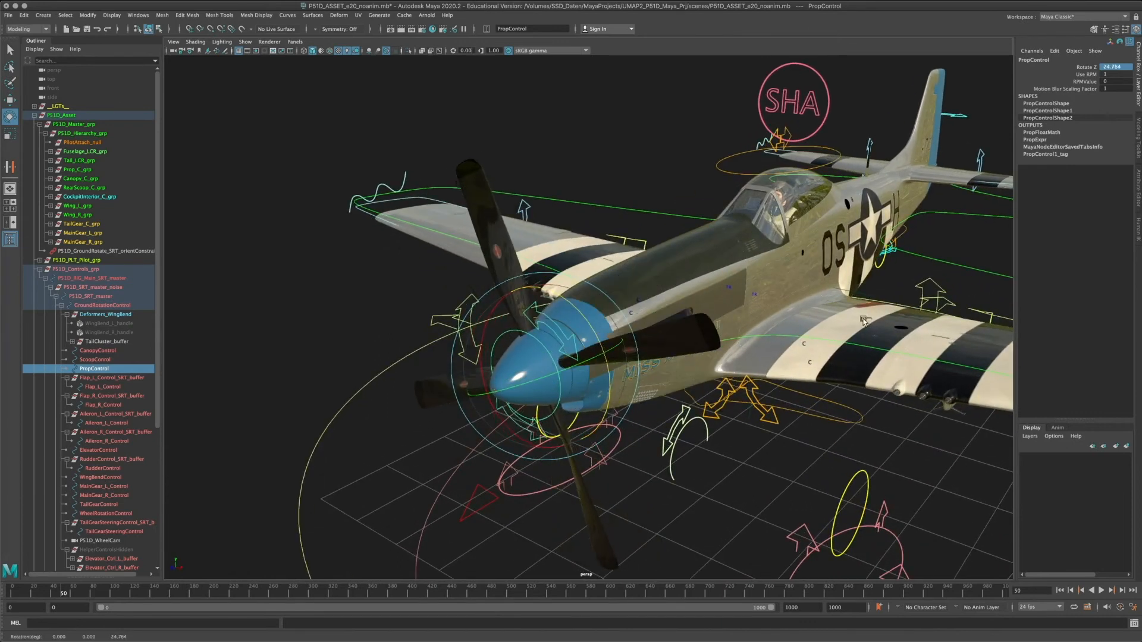
{"action": "key", "text": "ctrl+z"}
{"action": "type", "text": "0"}
{"action": "key", "text": "Return"}
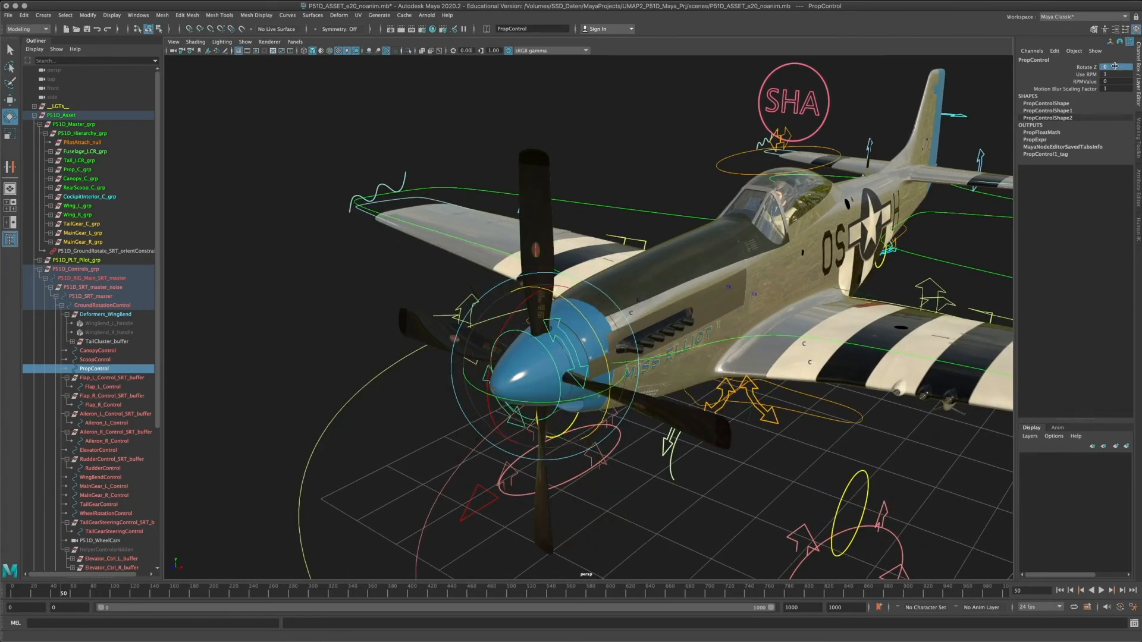
- Key PropControl at frame 0 with Rotate Z at 0, and key Rotate Z at 360 on frame 40
{"action": "left_click_drag", "start_coordinate": [50, 593], "coordinate": [12, 593]}
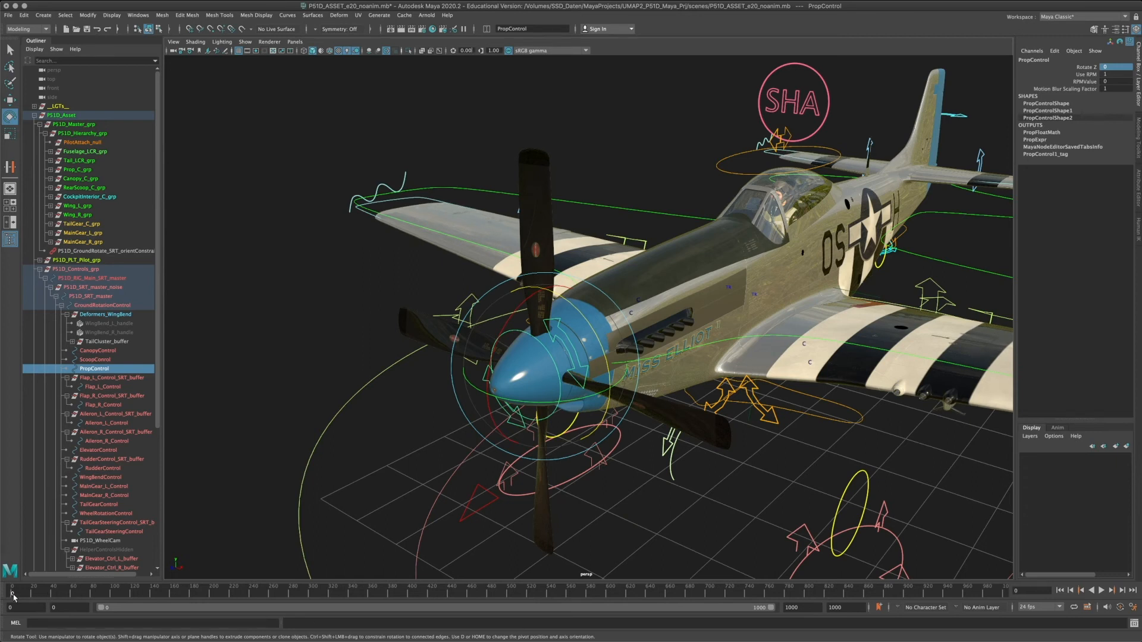
{"action": "key", "text": "alt+v"}
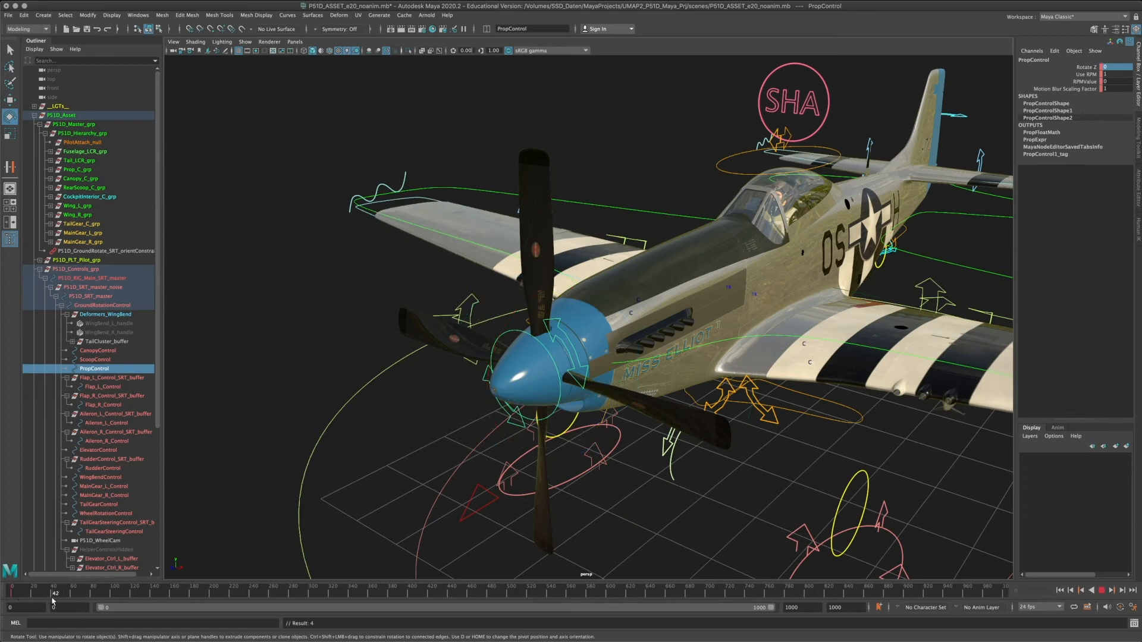
{"action": "key", "text": "alt+v"}
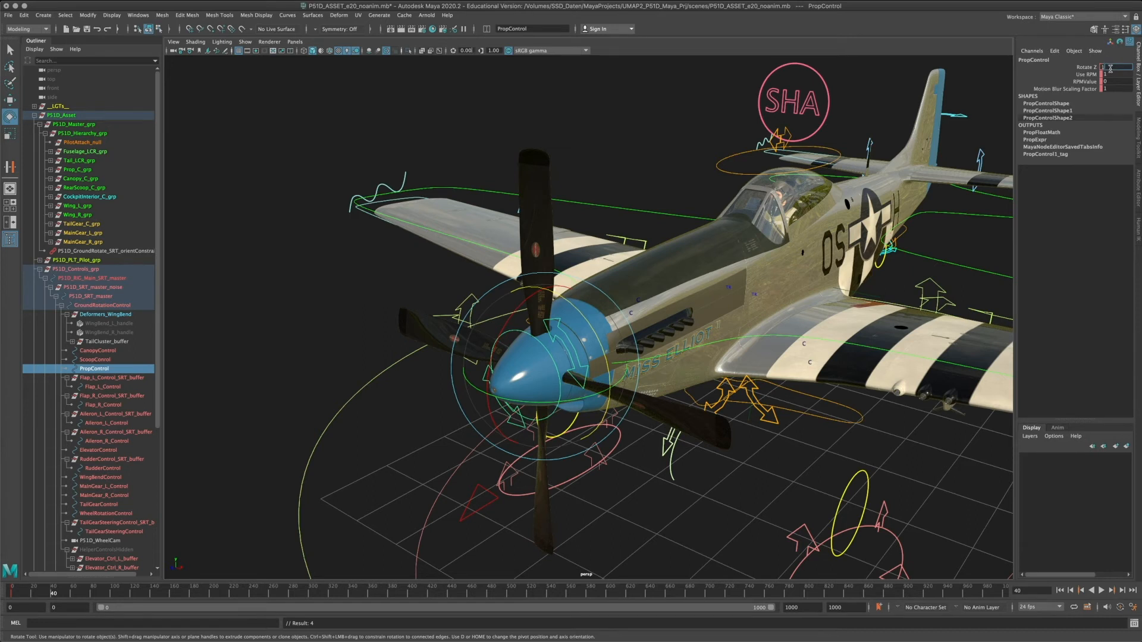
{"action": "left_click", "coordinate": [1084, 67]}
{"action": "right_click", "coordinate": [1084, 68]}
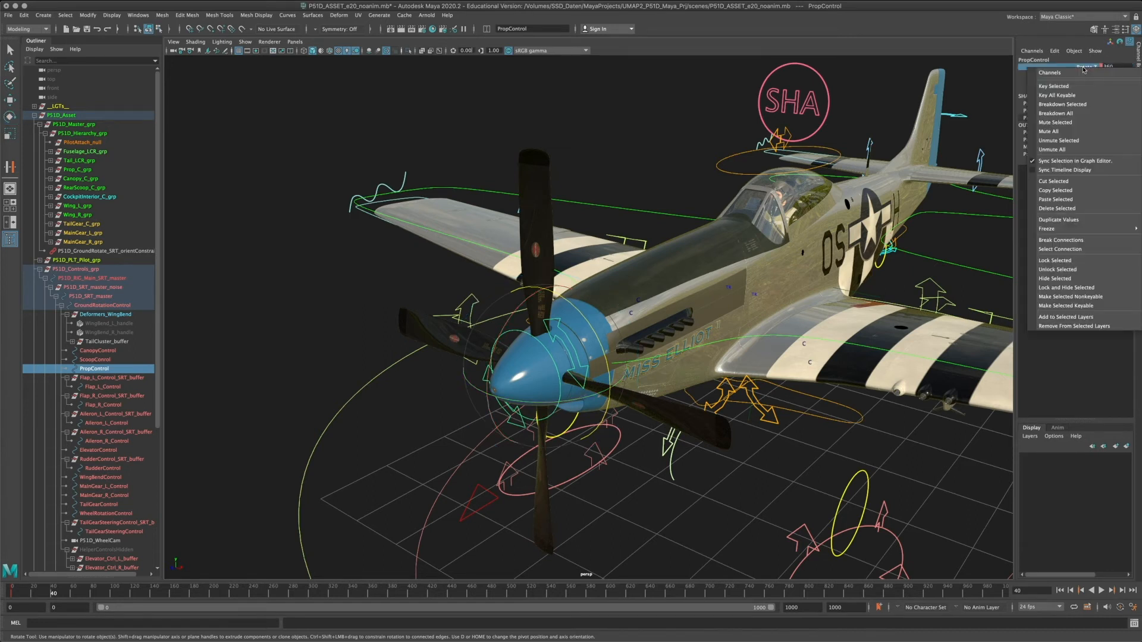
{"action": "left_click", "coordinate": [1083, 85]}
- Play the propeller rotation from frame 0 and scrub the timeline to frame 31
{"action": "left_click_drag", "start_coordinate": [33, 598], "coordinate": [11, 596]}
{"action": "key", "text": "alt+v"}
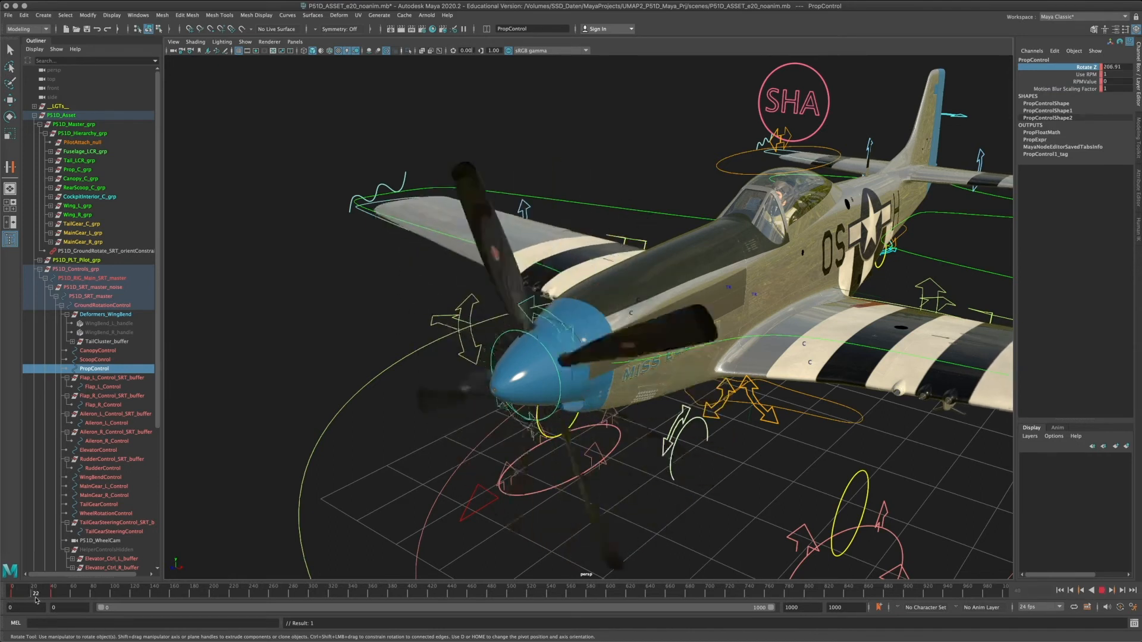
{"action": "mouse_move", "coordinate": [56, 600]}
{"action": "left_mouse_down"}
{"action": "mouse_move", "coordinate": [33, 600]}
{"action": "mouse_move", "coordinate": [44, 602]}
{"action": "left_mouse_up"}
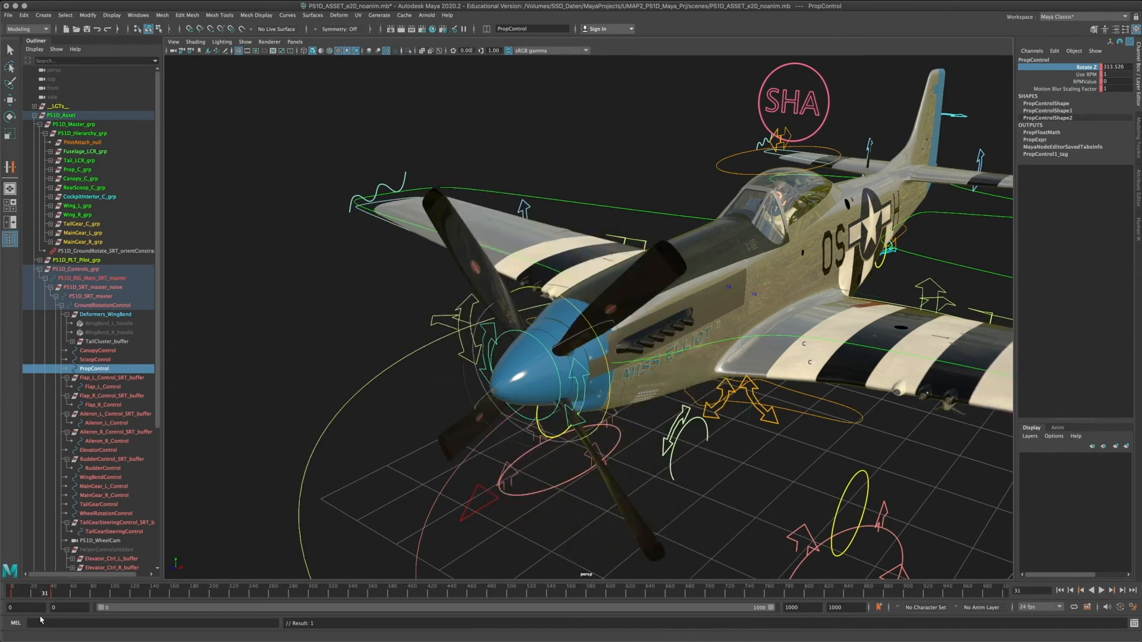
- Open the Graph Editor, enlarge its window and show only PropControl's Rotate Z curve
{"action": "left_click", "coordinate": [139, 15]}
{"action": "mouse_move", "coordinate": [168, 68]}
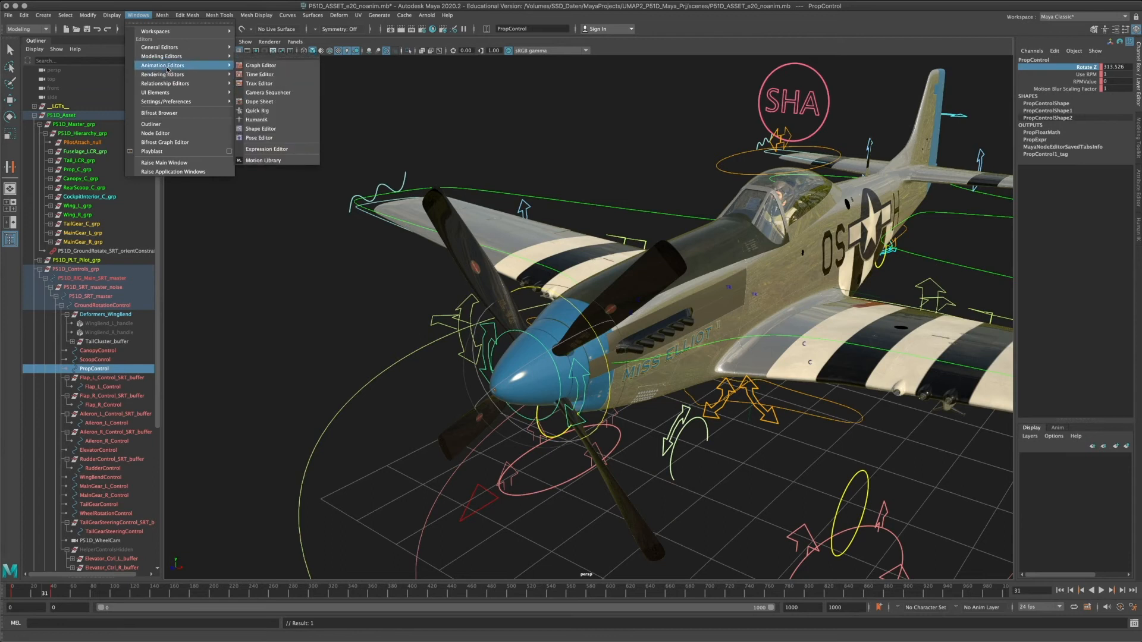
{"action": "left_click", "coordinate": [256, 65]}
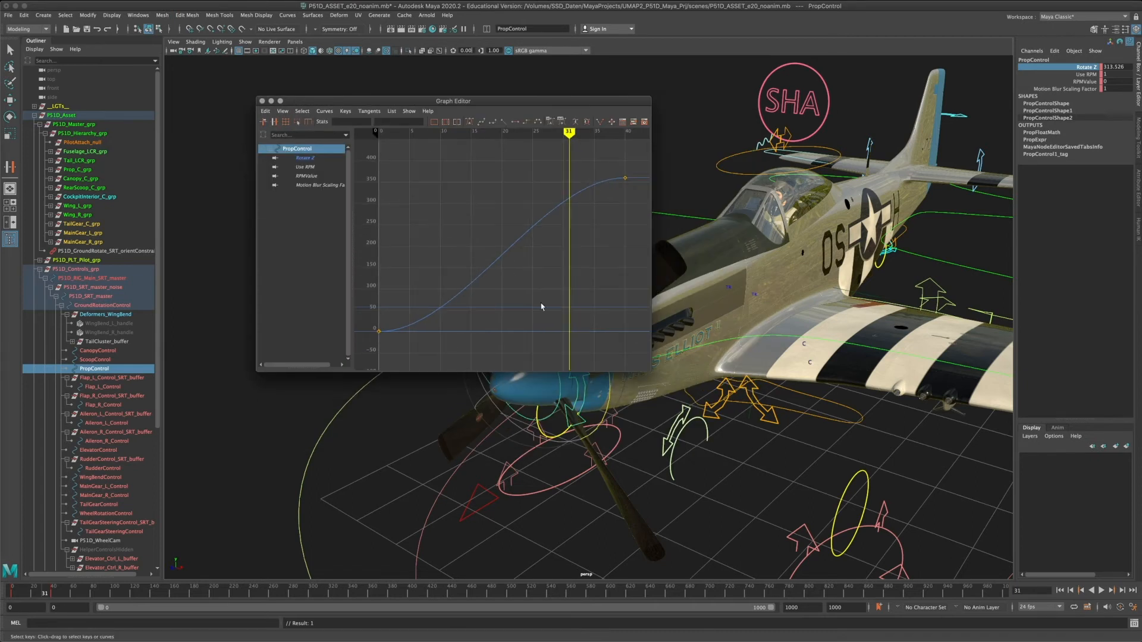
{"action": "left_click_drag", "start_coordinate": [655, 375], "coordinate": [862, 466]}
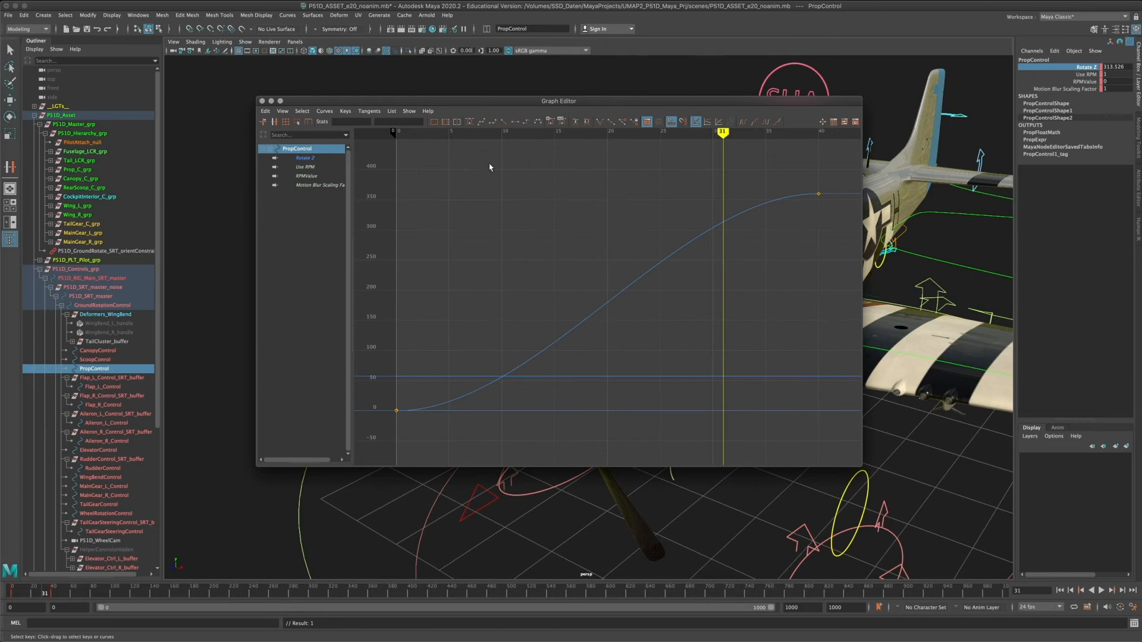
{"action": "left_click", "coordinate": [305, 159]}
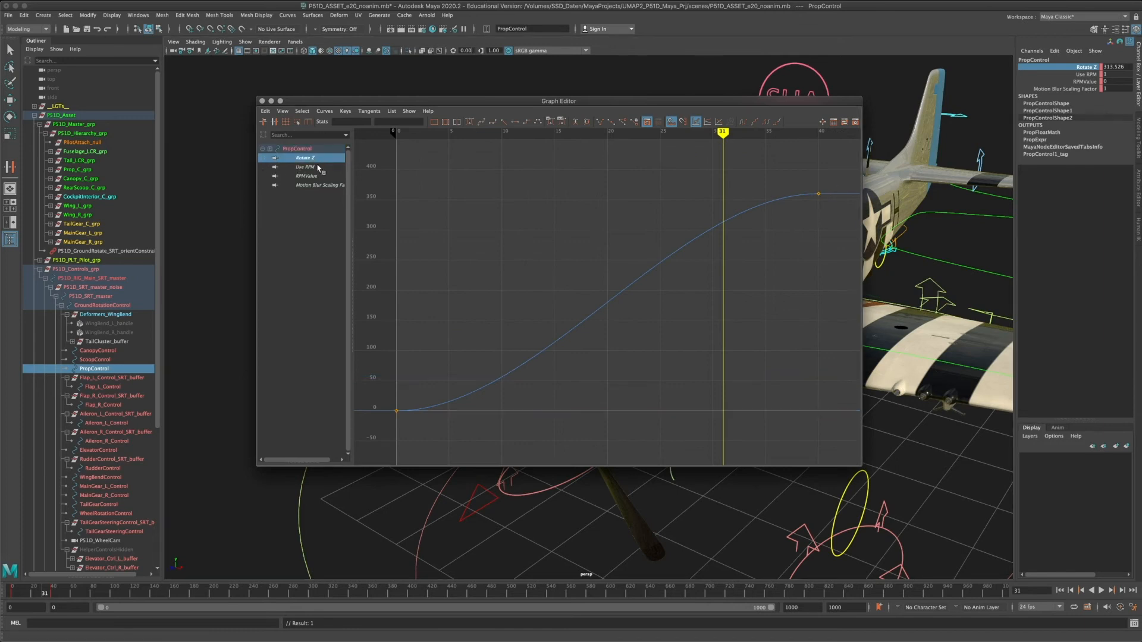
- Break the connections on Use RPM, RPMValue and Motion Blur Scaling Factor, and frame the remaining Rotate Z curve
{"action": "left_click", "coordinate": [1089, 75]}
{"action": "right_click", "coordinate": [1086, 83]}
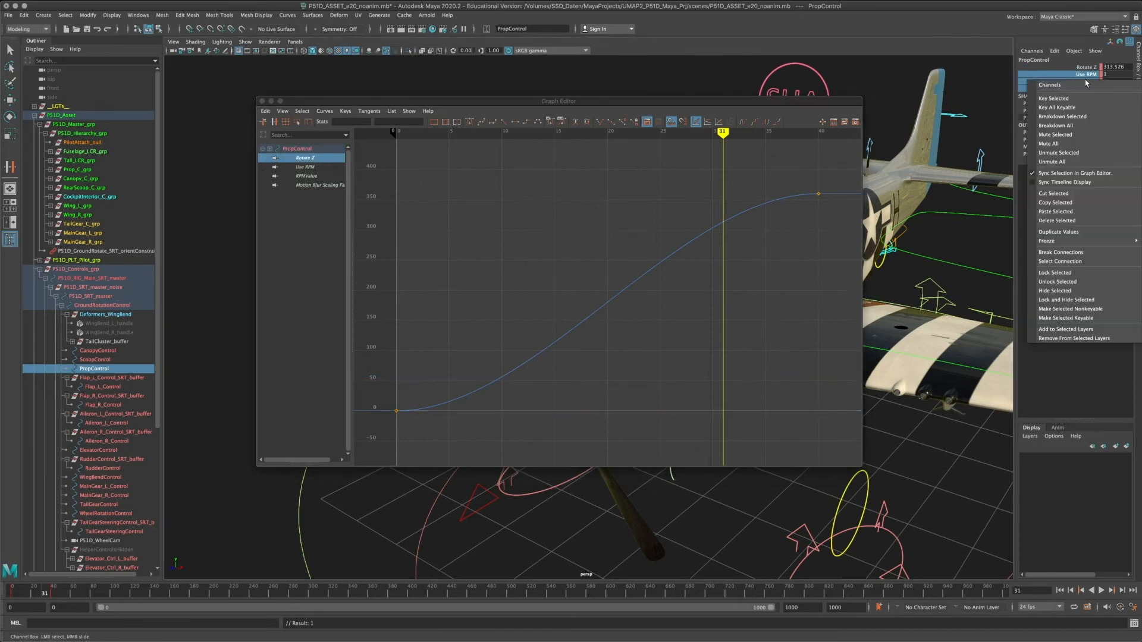
{"action": "left_click", "coordinate": [1060, 254]}
{"action": "key", "text": "f"}
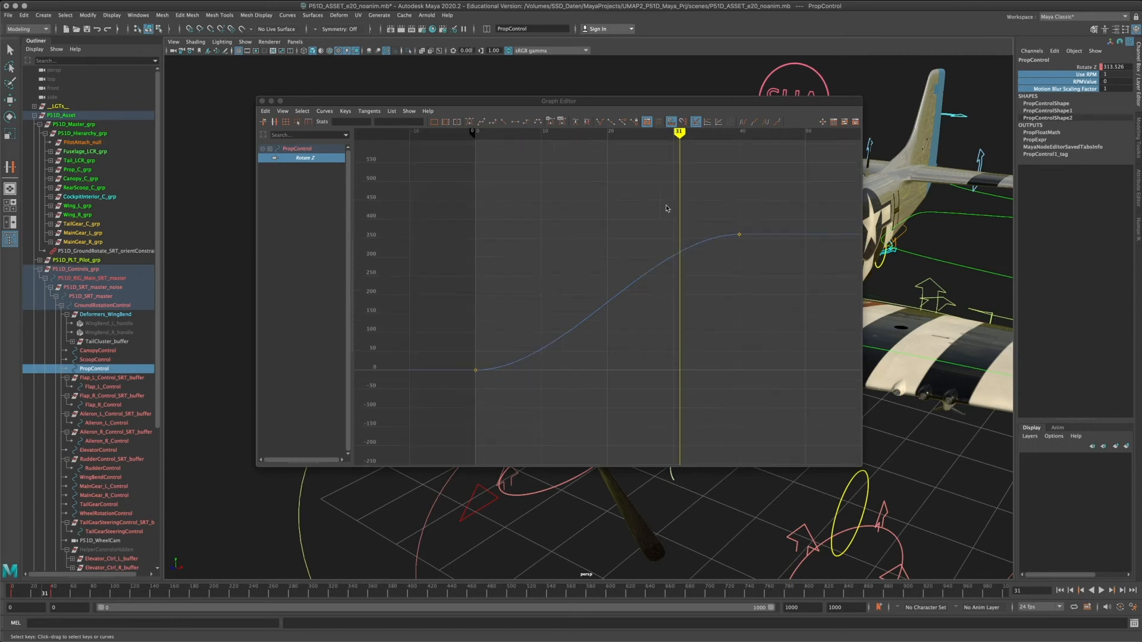
- Select all keys of PropControl's Rotate Z curve and set their tangents to Linear
{"action": "left_click_drag", "start_coordinate": [417, 185], "coordinate": [833, 411]}
{"action": "right_click", "coordinate": [622, 247]}
{"action": "mouse_move", "coordinate": [683, 271]}
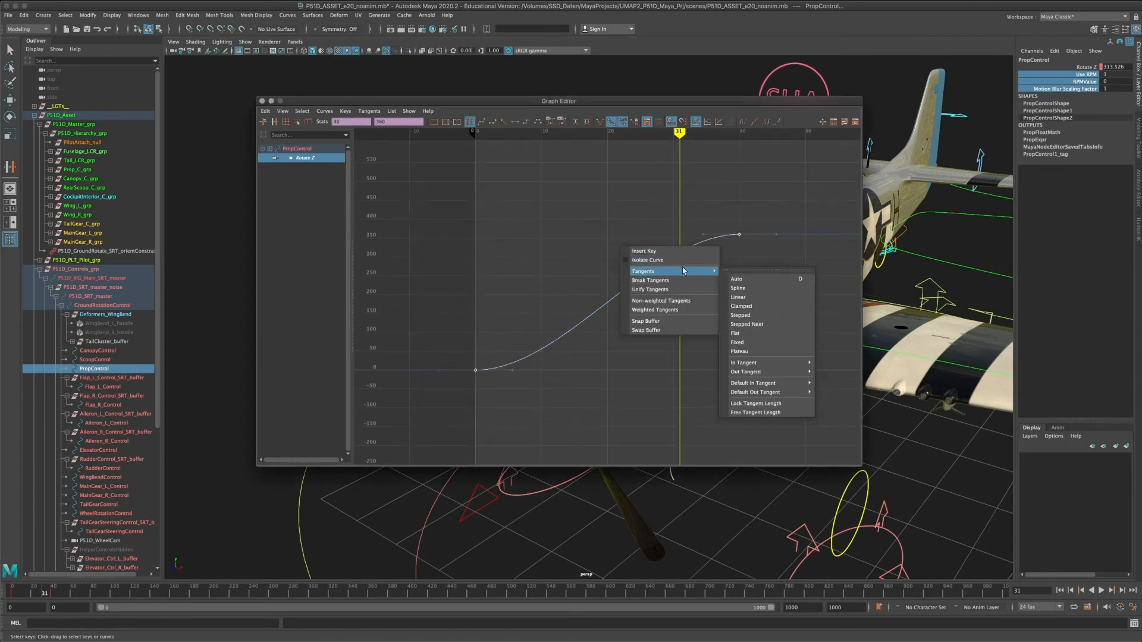
{"action": "left_click", "coordinate": [760, 289]}
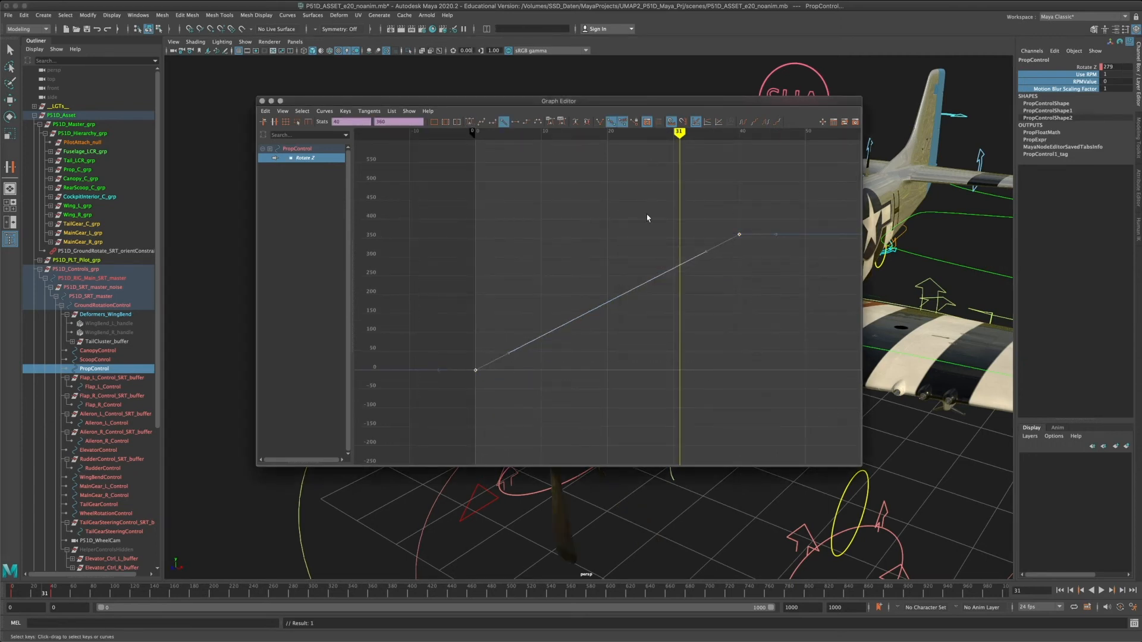
- Set both Pre Infinity and Post Infinity of the Rotate Z curve to Cycle with Offset
{"action": "left_click", "coordinate": [325, 112]}
{"action": "mouse_move", "coordinate": [336, 128]}
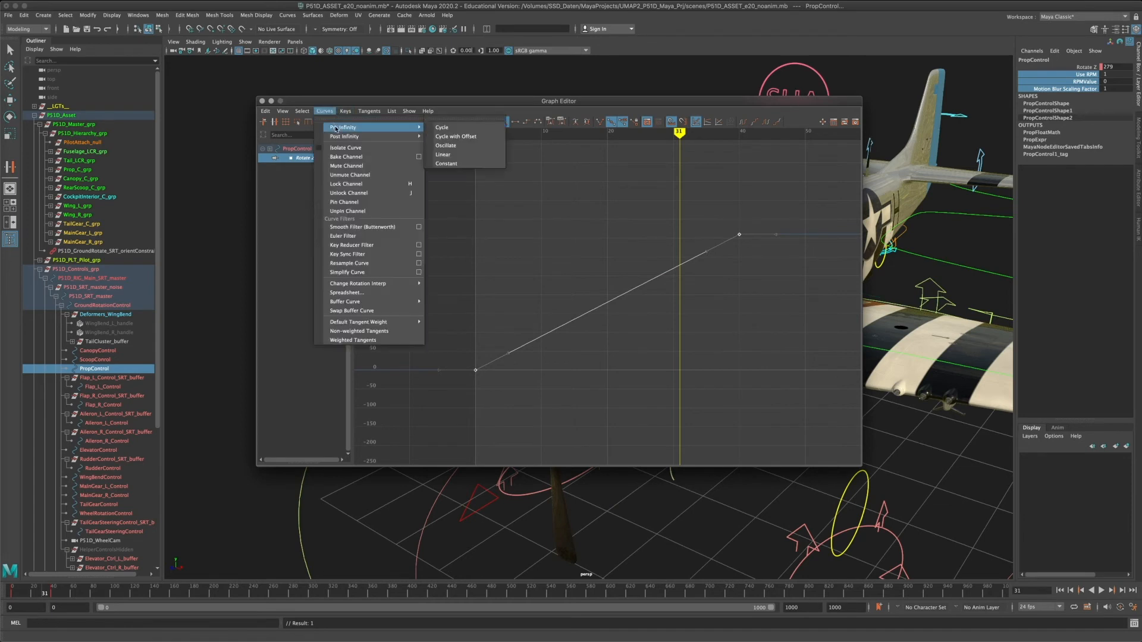
{"action": "left_click", "coordinate": [447, 141]}
{"action": "left_click", "coordinate": [325, 112]}
{"action": "mouse_move", "coordinate": [369, 136]}
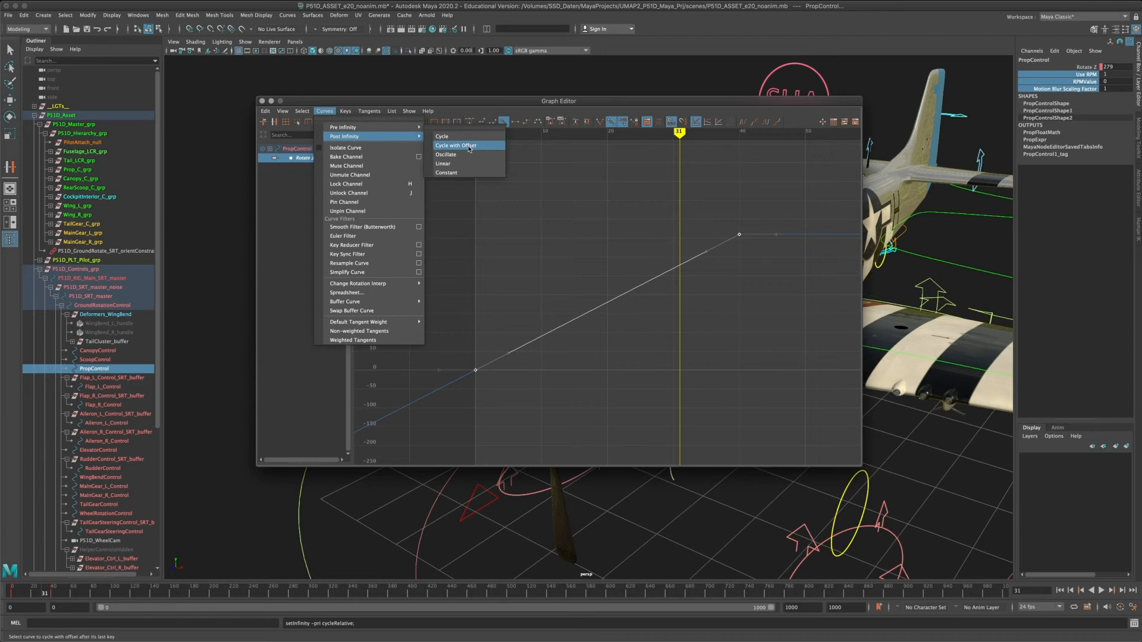
{"action": "left_click", "coordinate": [469, 147]}
{"action": "scroll", "coordinate": [708, 228], "scroll_direction": "down", "scroll_amount": 4}
{"action": "middle_click_drag", "start_coordinate": [708, 223], "coordinate": [659, 244], "text": "alt"}
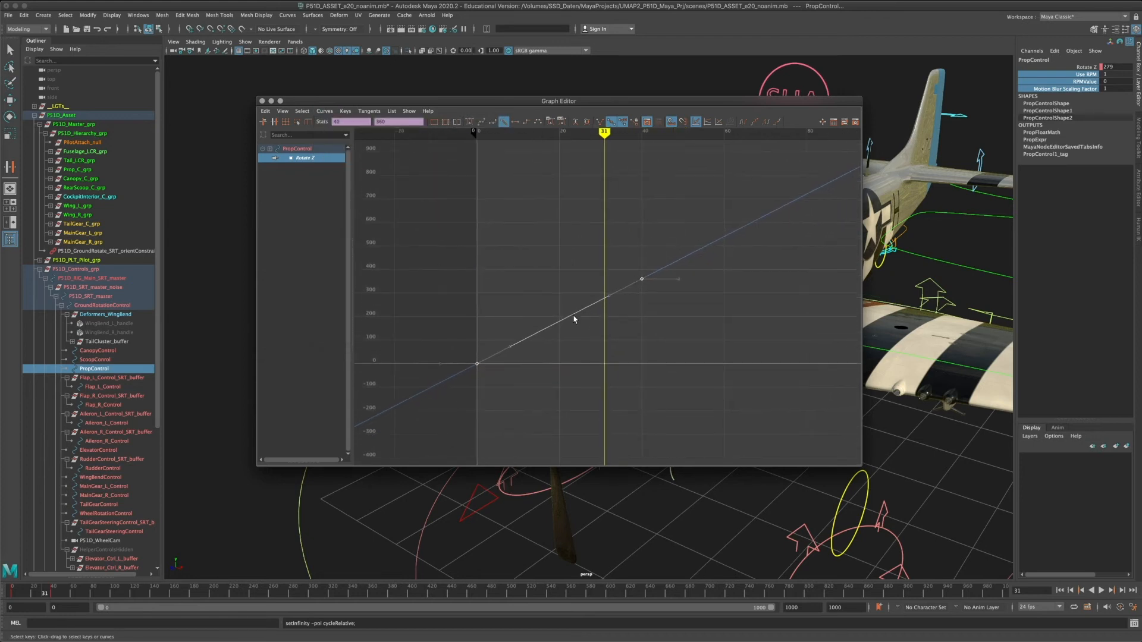
- Close the Graph Editor and play the cycled propeller rotation from frame 0, stopping playback when checked
{"action": "left_click", "coordinate": [262, 101]}
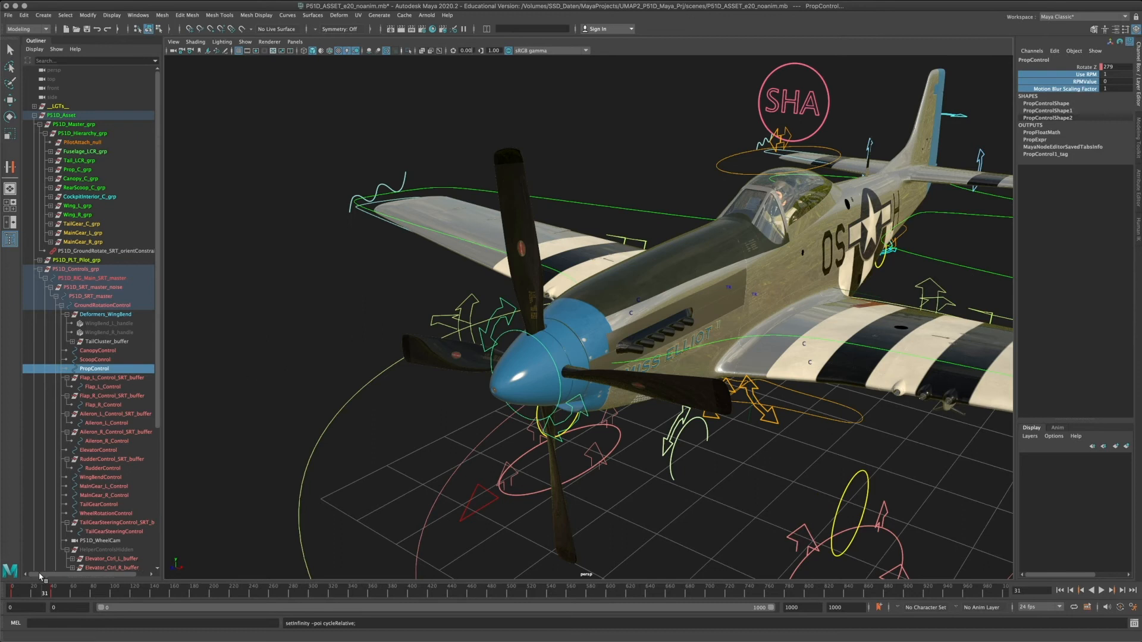
{"action": "left_click_drag", "start_coordinate": [43, 588], "coordinate": [2, 599]}
{"action": "key", "text": "alt+v"}
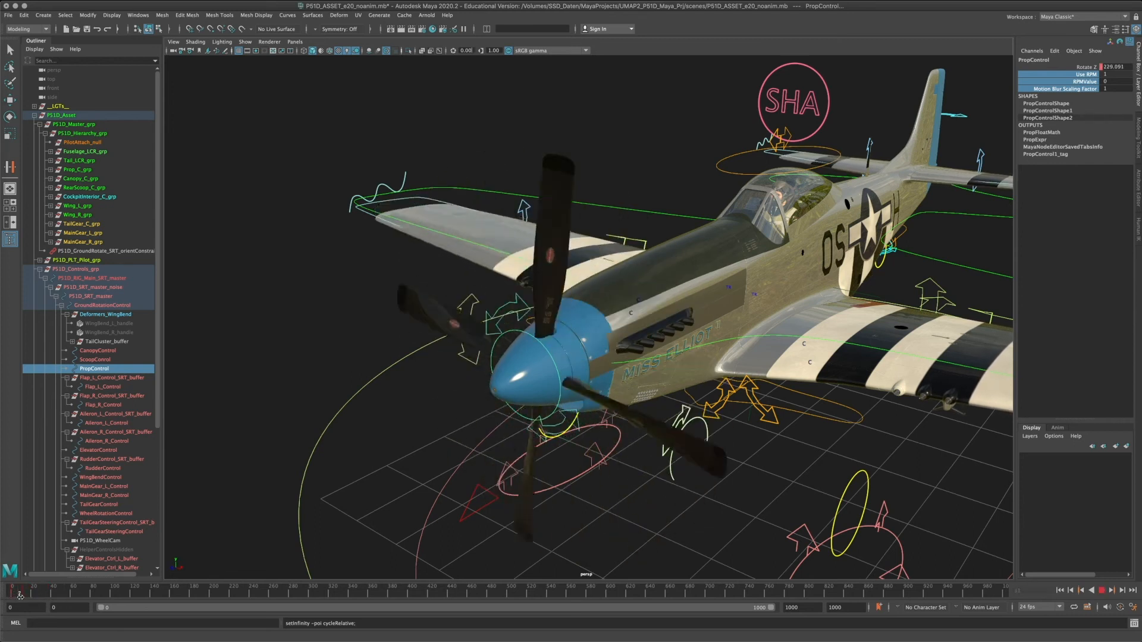
{"action": "key", "text": "alt+v"}
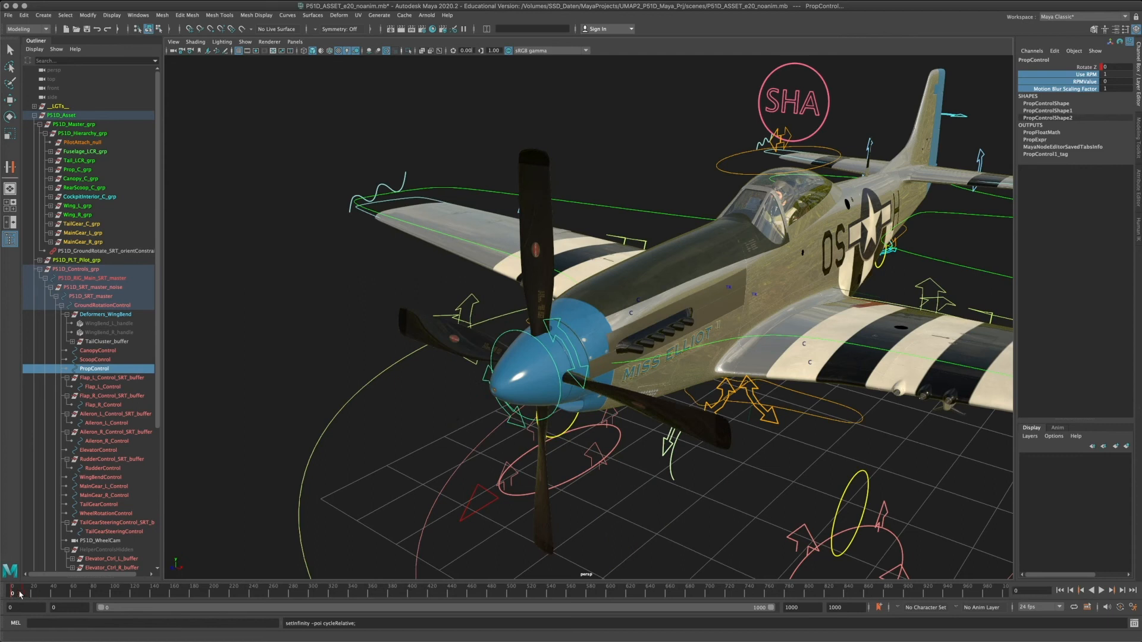
{"action": "left_click", "coordinate": [1101, 591]}
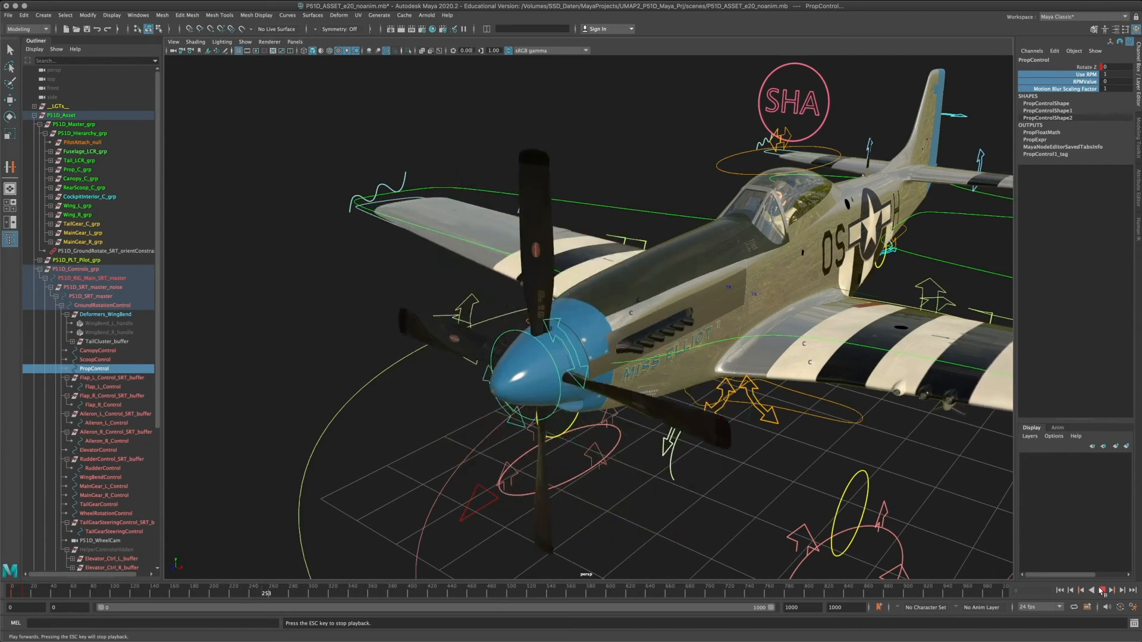
{"action": "left_click", "coordinate": [1102, 591]}
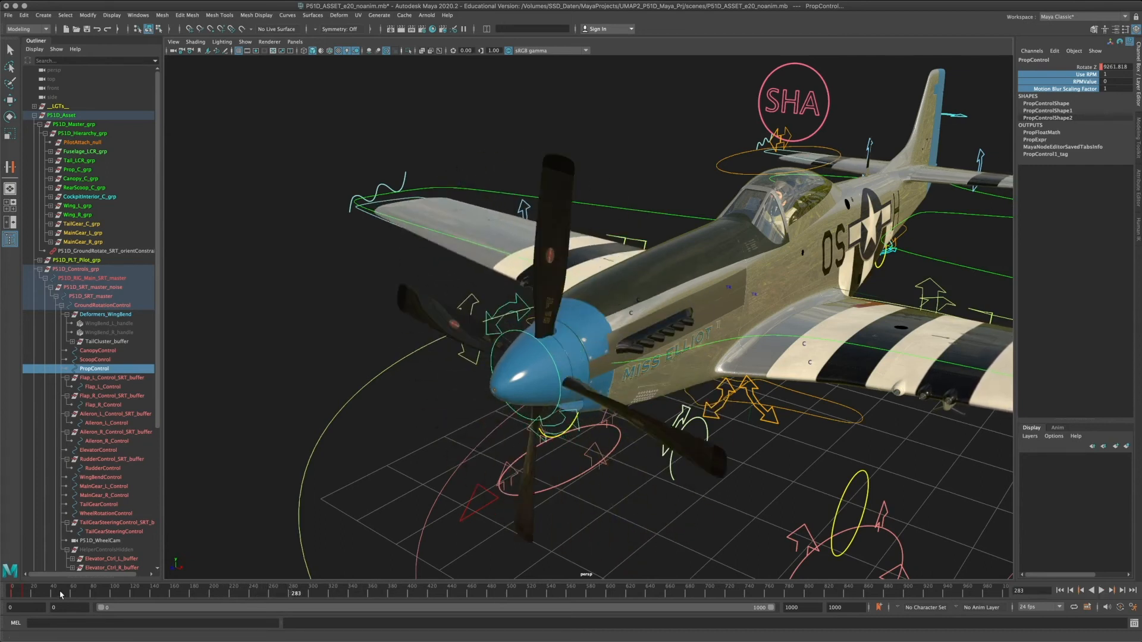
{"action": "left_click_drag", "start_coordinate": [12, 593], "coordinate": [27, 594], "text": "shift"}
{"action": "right_click", "coordinate": [23, 593]}
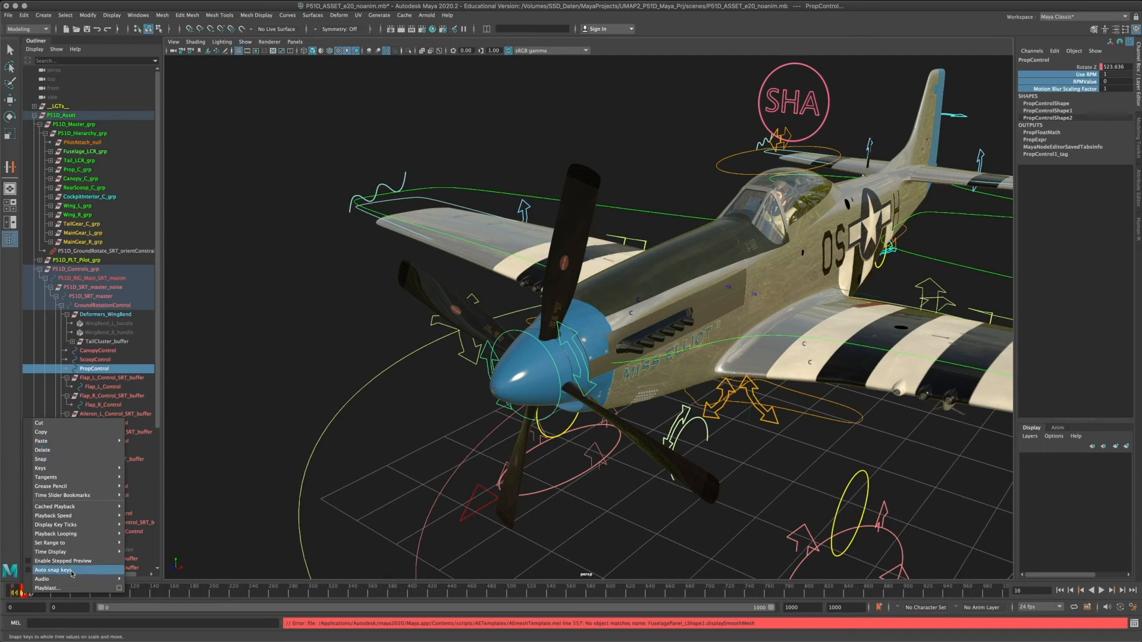
{"action": "left_click", "coordinate": [20, 599]}
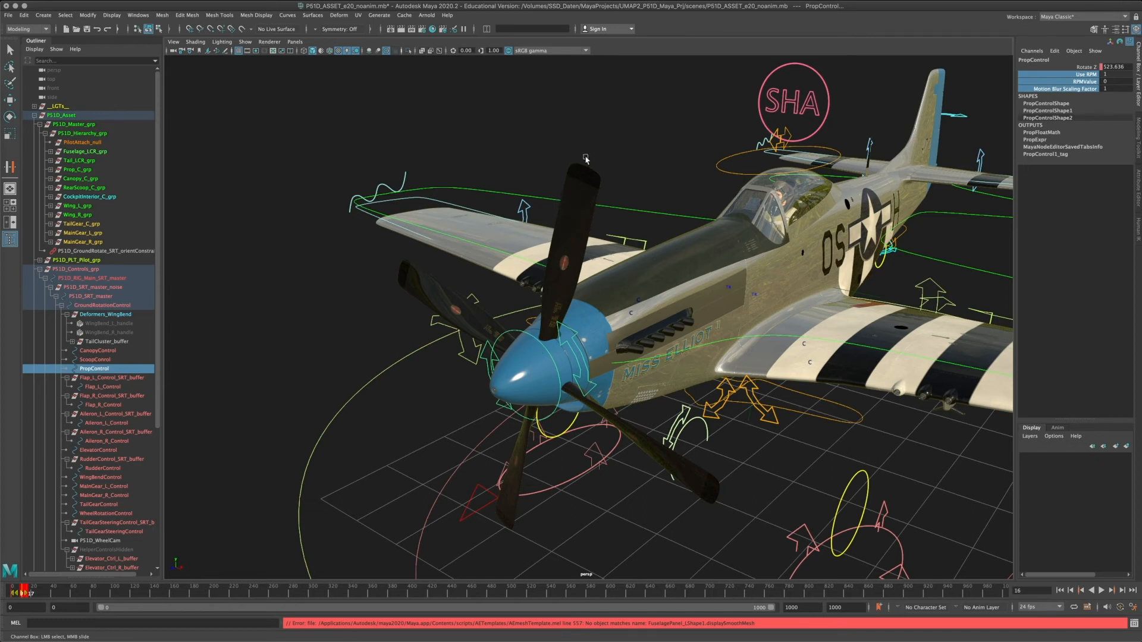
- Scrub the timeline to frames 8 and 11 to examine the propeller rotation up close, and play the animation
{"action": "left_click_drag", "start_coordinate": [640, 260], "coordinate": [516, 292], "text": "alt"}
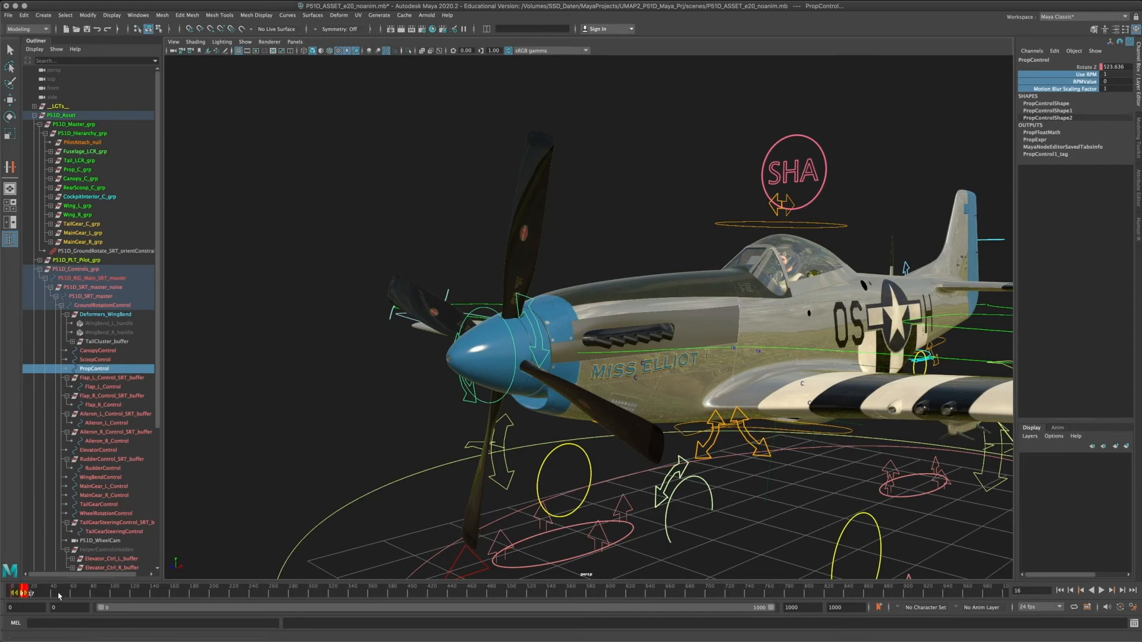
{"action": "left_click_drag", "start_coordinate": [58, 596], "coordinate": [20, 599]}
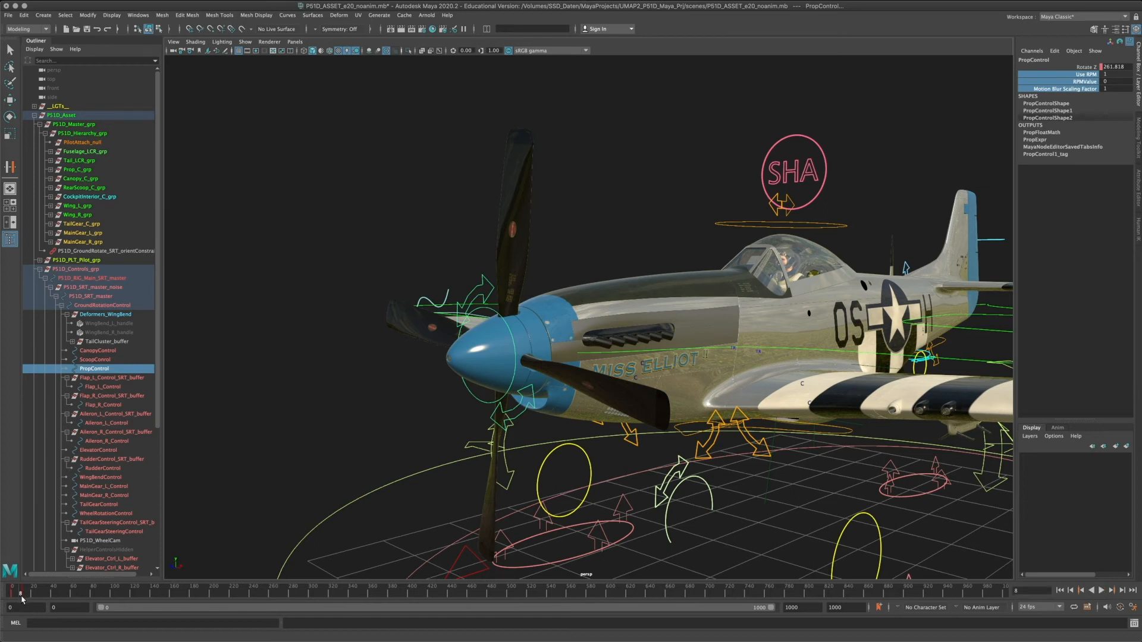
{"action": "mouse_move", "coordinate": [18, 597]}
{"action": "left_mouse_down"}
{"action": "mouse_move", "coordinate": [2, 597]}
{"action": "mouse_move", "coordinate": [24, 597]}
{"action": "left_mouse_up"}
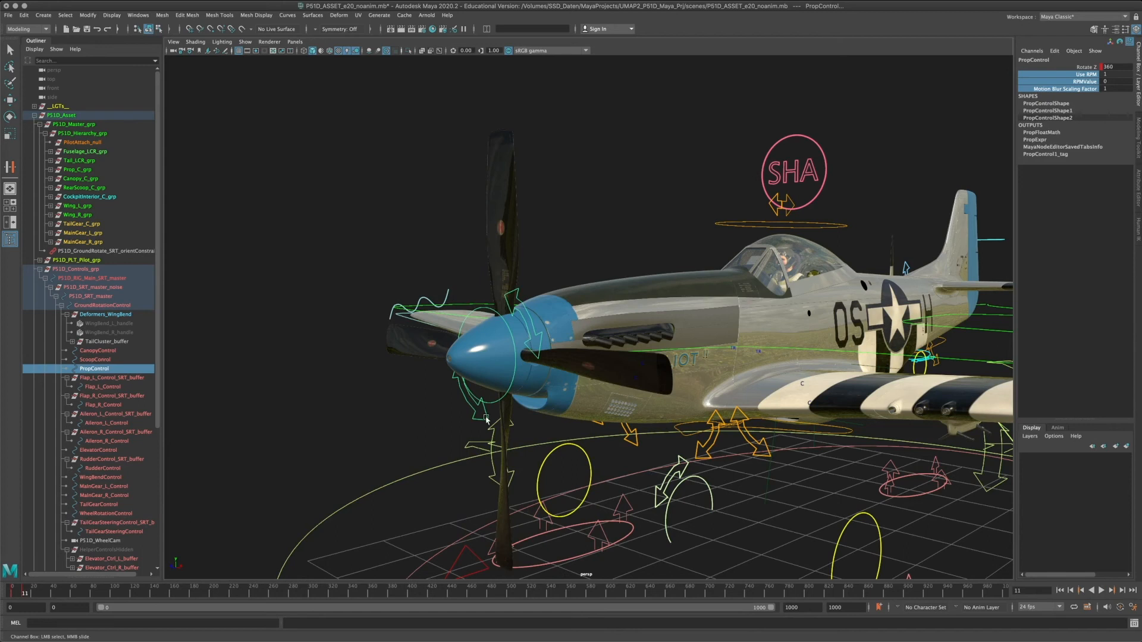
{"action": "left_click_drag", "start_coordinate": [486, 419], "coordinate": [416, 403], "text": "alt"}
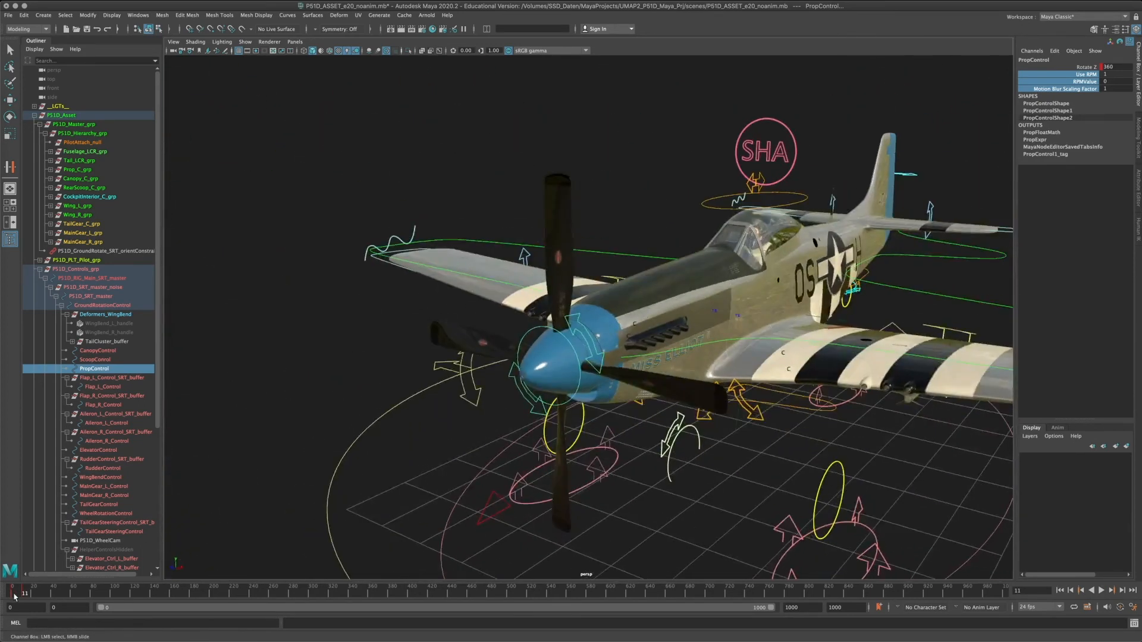
{"action": "key", "text": "alt+v"}
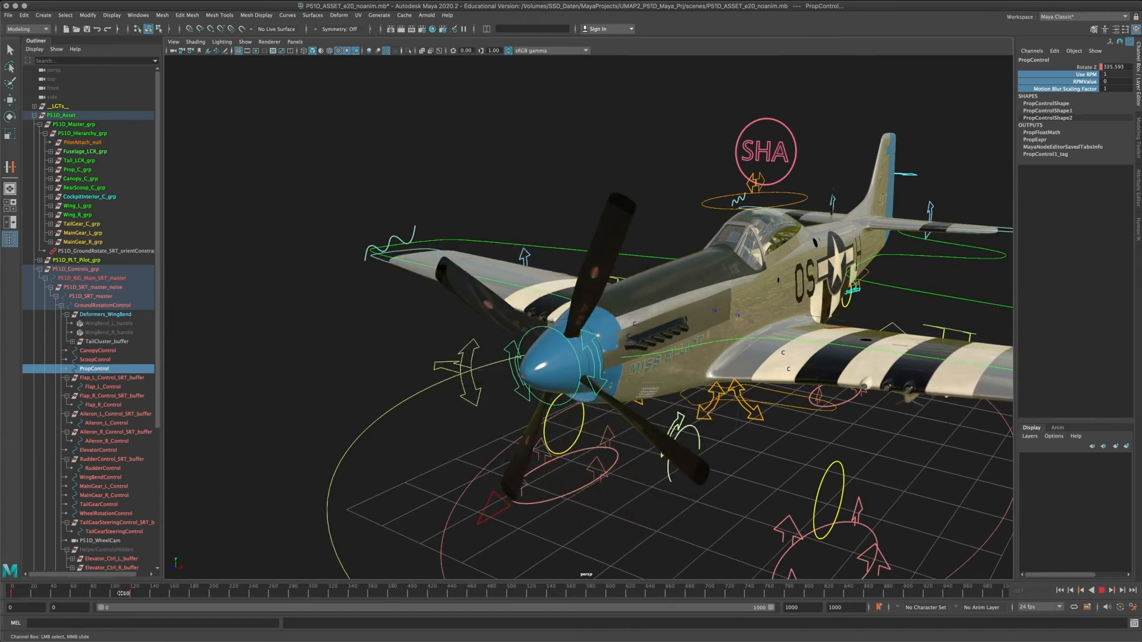
- Select the key ranges on the timeline and delete all of PropControl's Rotate Z keys
{"action": "left_click_drag", "start_coordinate": [136, 593], "coordinate": [177, 593]}
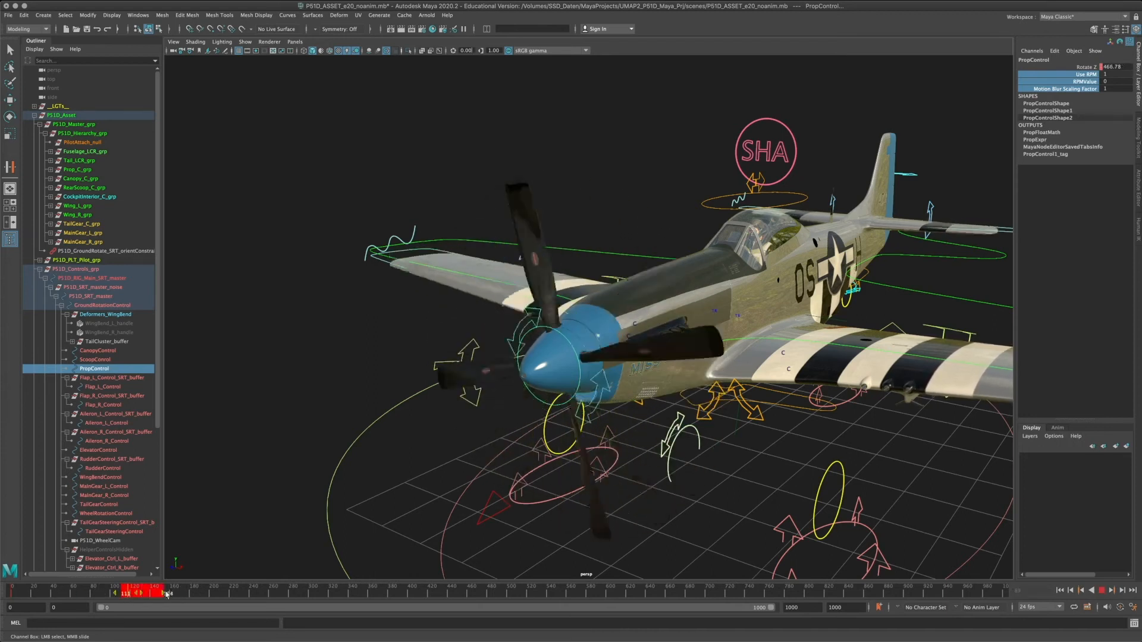
{"action": "right_click", "coordinate": [149, 593]}
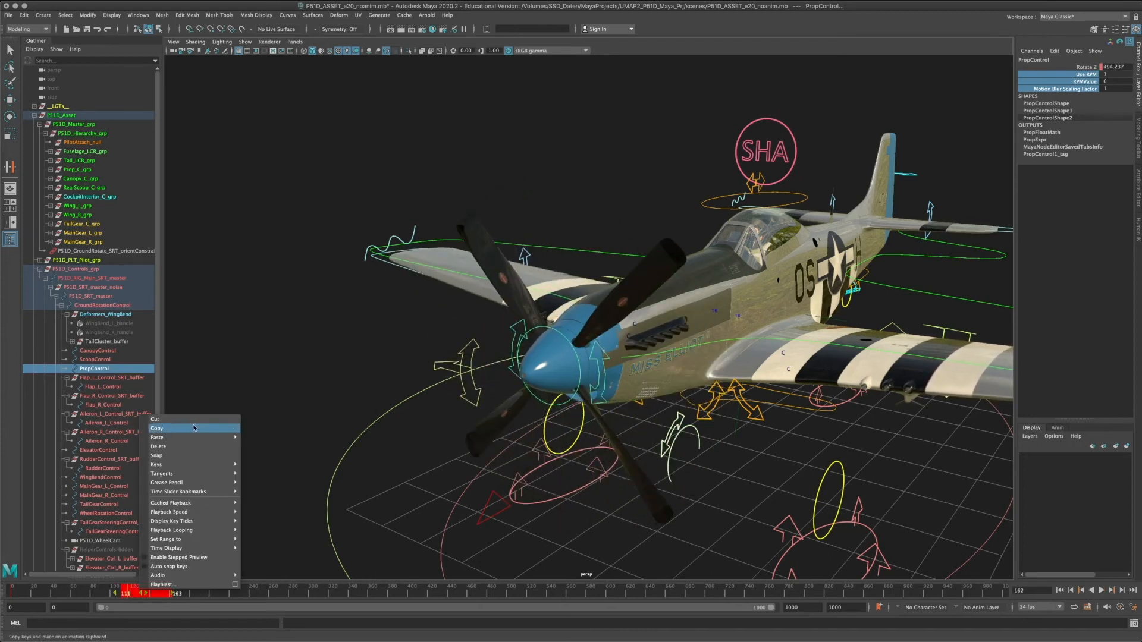
{"action": "left_click_drag", "start_coordinate": [26, 593], "coordinate": [12, 593], "text": "shift"}
{"action": "right_click", "coordinate": [15, 593]}
{"action": "left_click", "coordinate": [47, 452]}
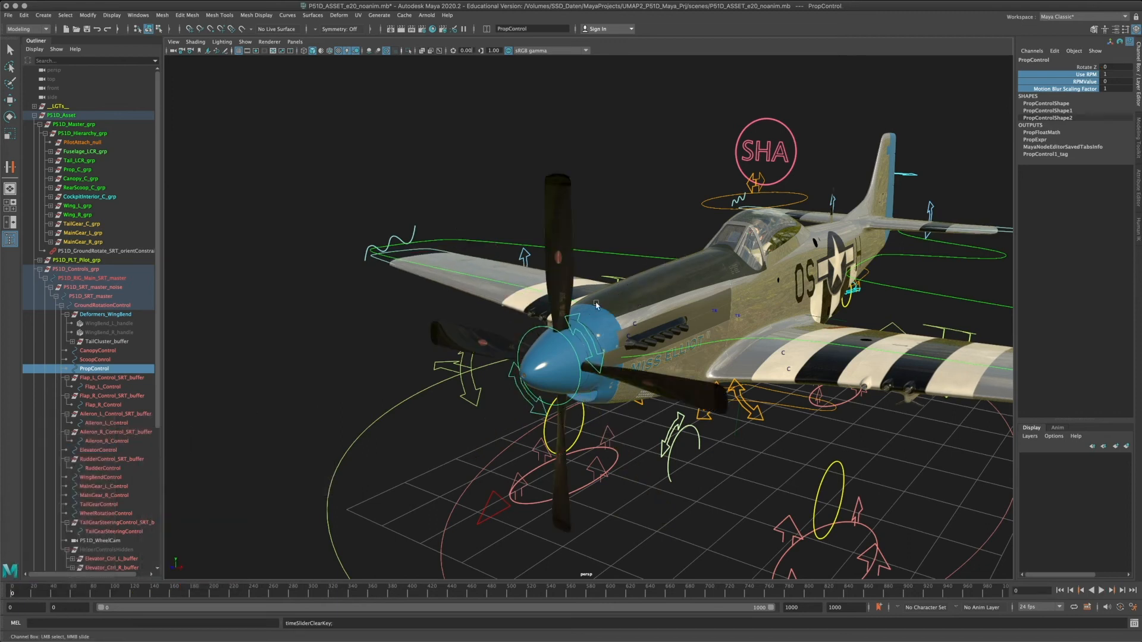
- Rotate the propeller freehand with the Rotate tool and undo that rotation
{"action": "key", "text": "e"}
{"action": "left_click_drag", "start_coordinate": [566, 336], "coordinate": [540, 437]}
{"action": "key", "text": "super+z"}
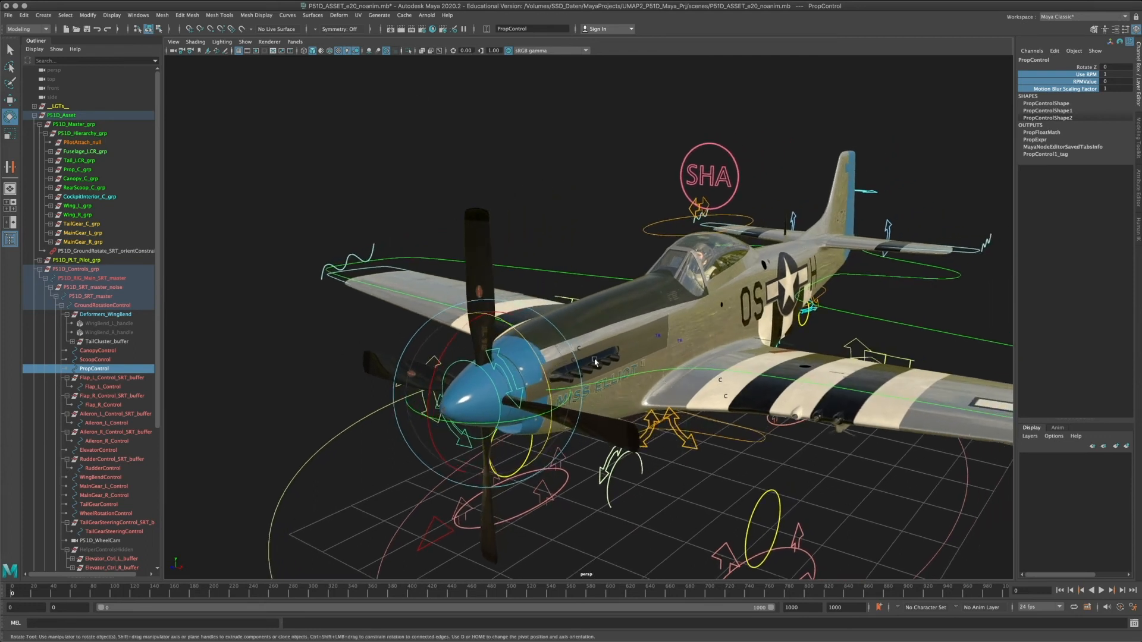
- Examine the propeller and its control from the front and from the side of the aircraft
{"action": "left_click_drag", "start_coordinate": [674, 323], "coordinate": [714, 316], "text": "alt"}
{"action": "right_click_drag", "start_coordinate": [670, 319], "coordinate": [653, 301], "text": "alt"}
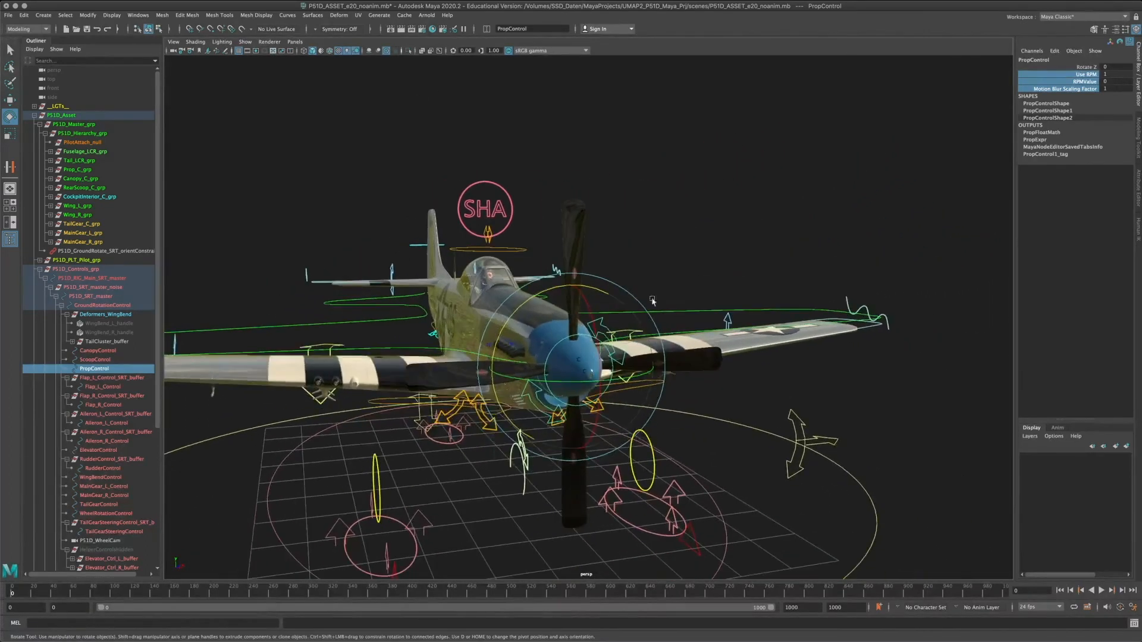
{"action": "left_click_drag", "start_coordinate": [652, 301], "coordinate": [708, 297], "text": "alt"}
{"action": "right_click_drag", "start_coordinate": [708, 298], "coordinate": [755, 333], "text": "alt"}
{"action": "left_click_drag", "start_coordinate": [756, 333], "coordinate": [546, 368], "text": "alt"}
{"action": "middle_click_drag", "start_coordinate": [546, 369], "coordinate": [612, 368], "text": "alt"}
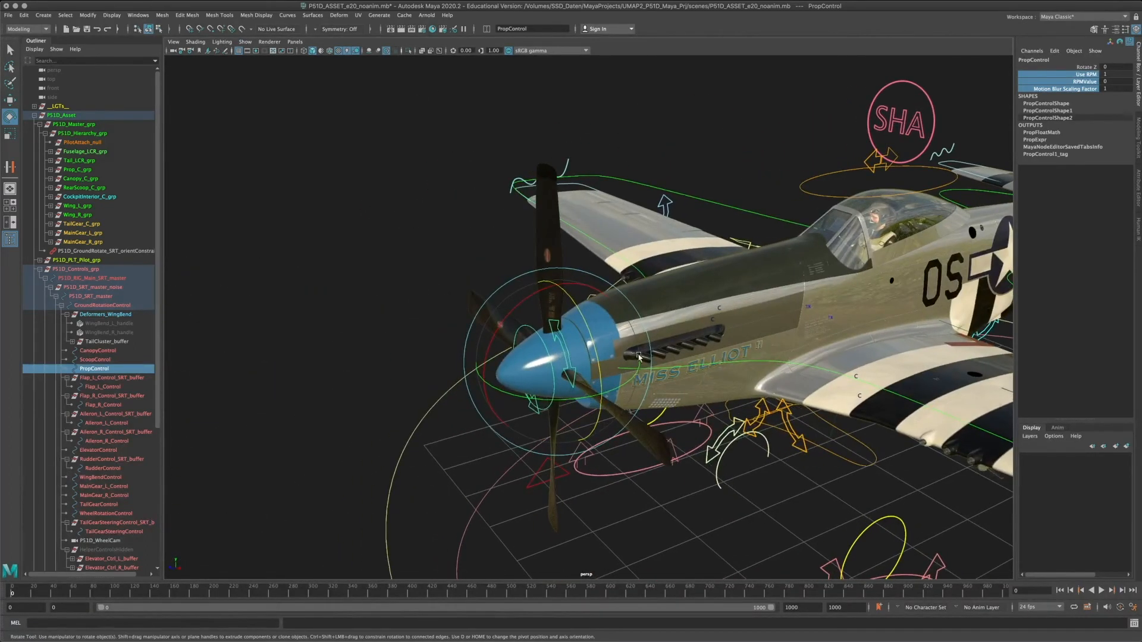
{"action": "right_click_drag", "start_coordinate": [638, 357], "coordinate": [535, 389], "text": "alt"}
{"action": "left_click_drag", "start_coordinate": [536, 390], "coordinate": [568, 356], "text": "alt"}
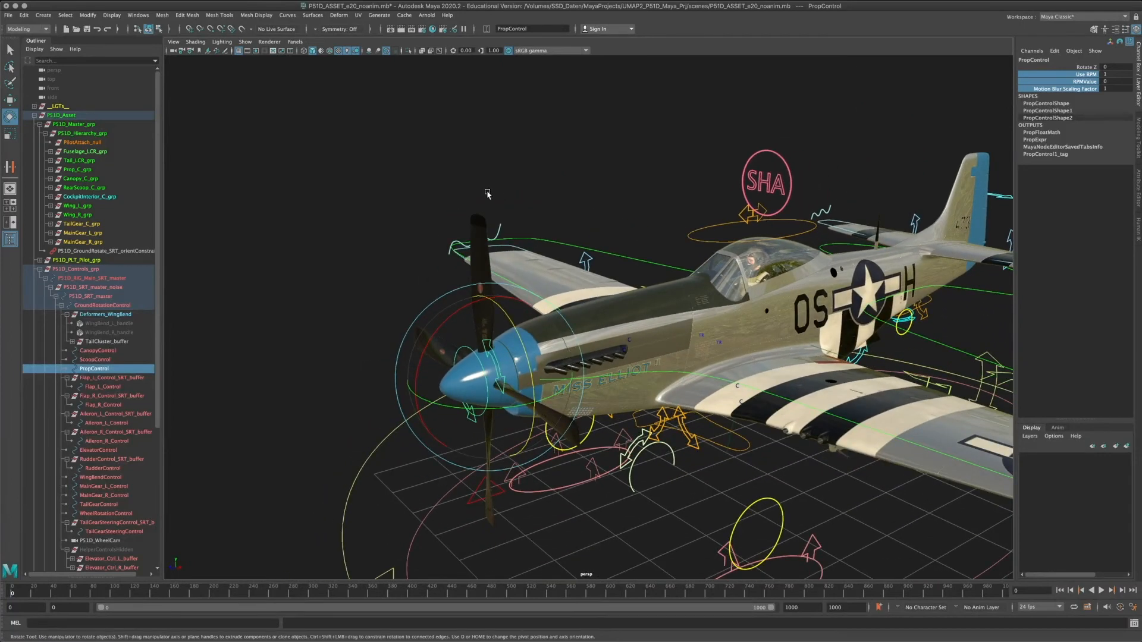
- Reselect PropControl, scrub to frame 36 and set Use RPM to 0
{"action": "left_click", "coordinate": [528, 159]}
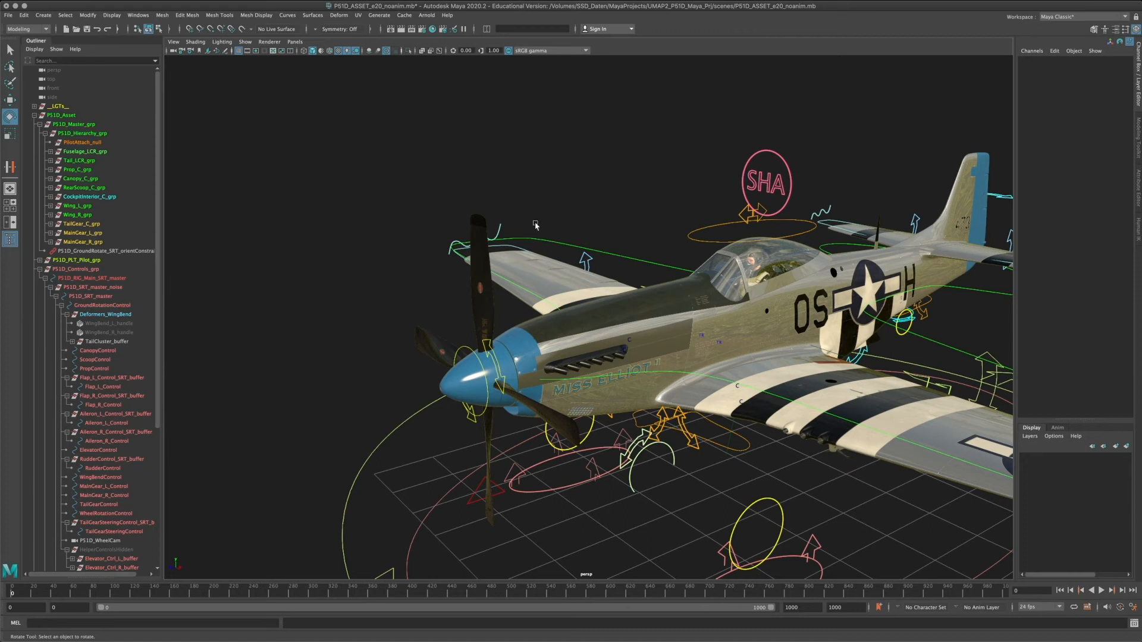
{"action": "left_click", "coordinate": [506, 357]}
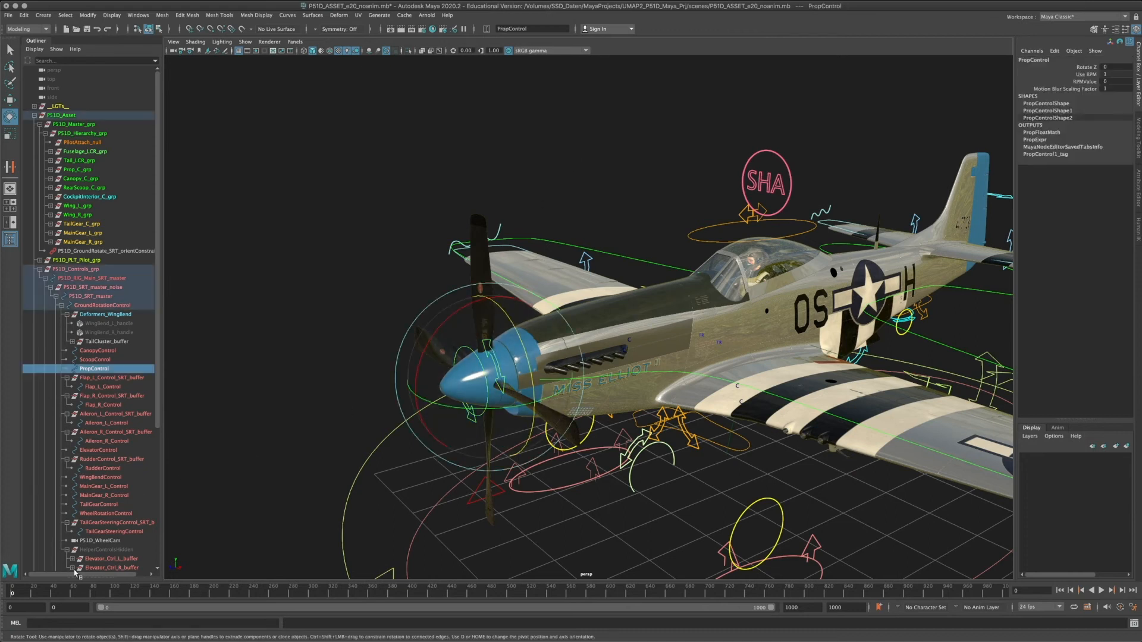
{"action": "left_click_drag", "start_coordinate": [27, 597], "coordinate": [48, 594]}
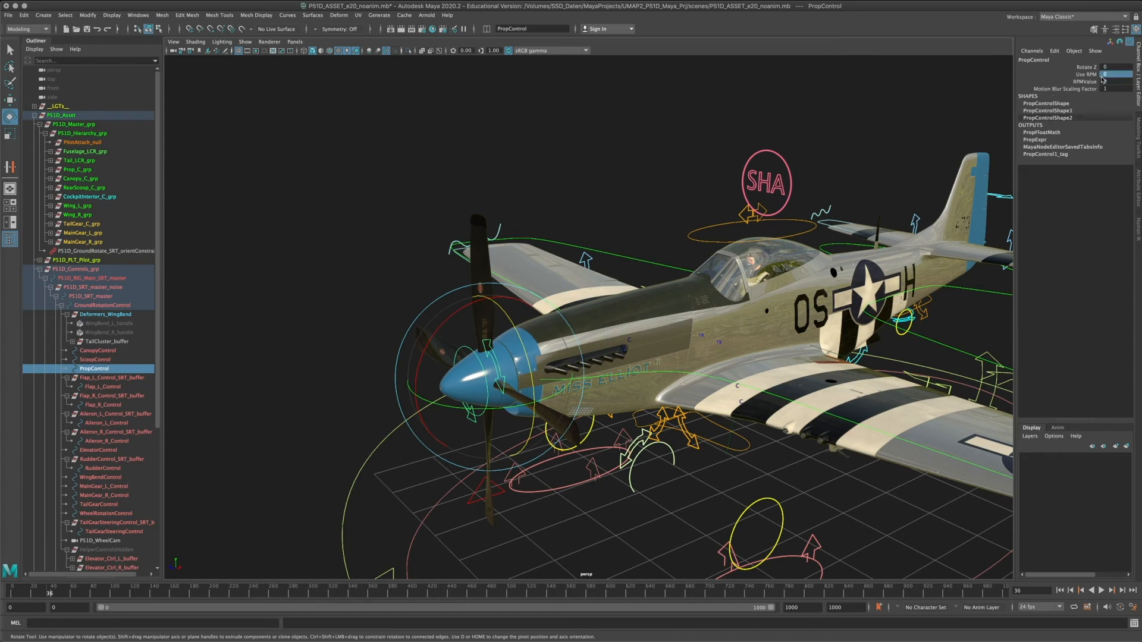
{"action": "left_click", "coordinate": [1089, 74]}
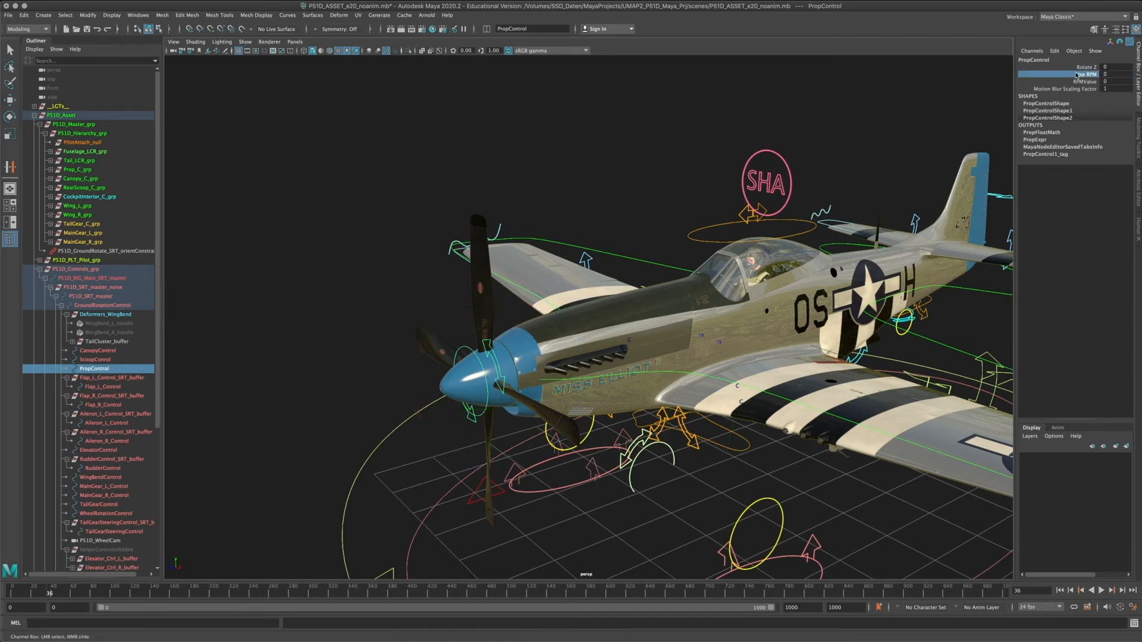
- Set PropControl's Use RPM to 1, return to frame 0 and enter a new RPMValue
{"action": "left_click_drag", "start_coordinate": [502, 312], "coordinate": [572, 454], "text": "alt"}
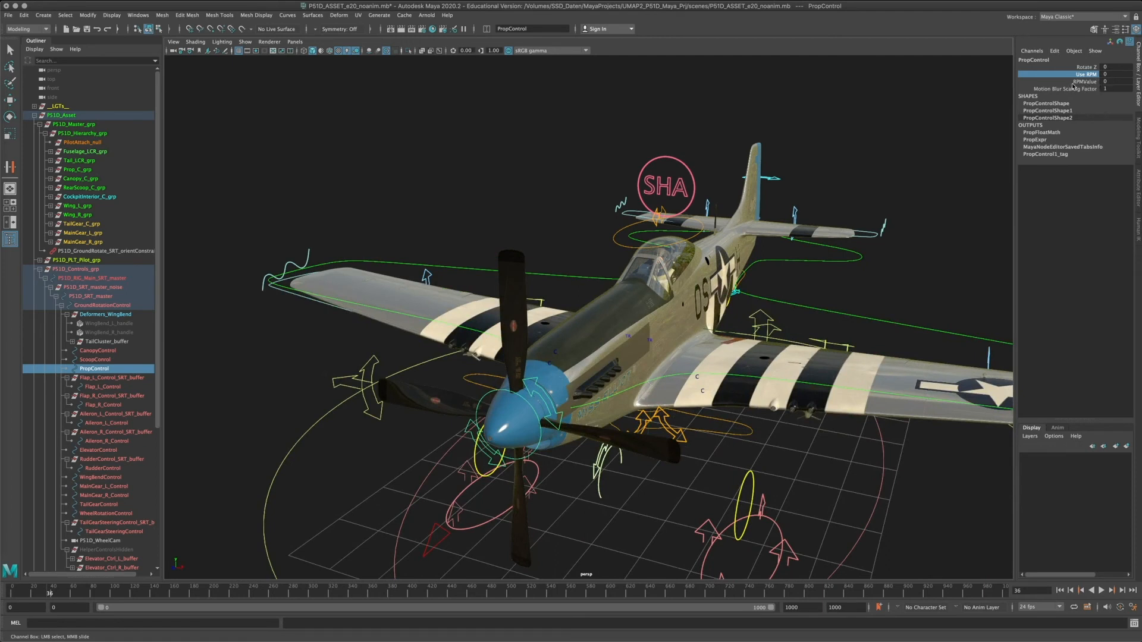
{"action": "left_click", "coordinate": [1097, 84]}
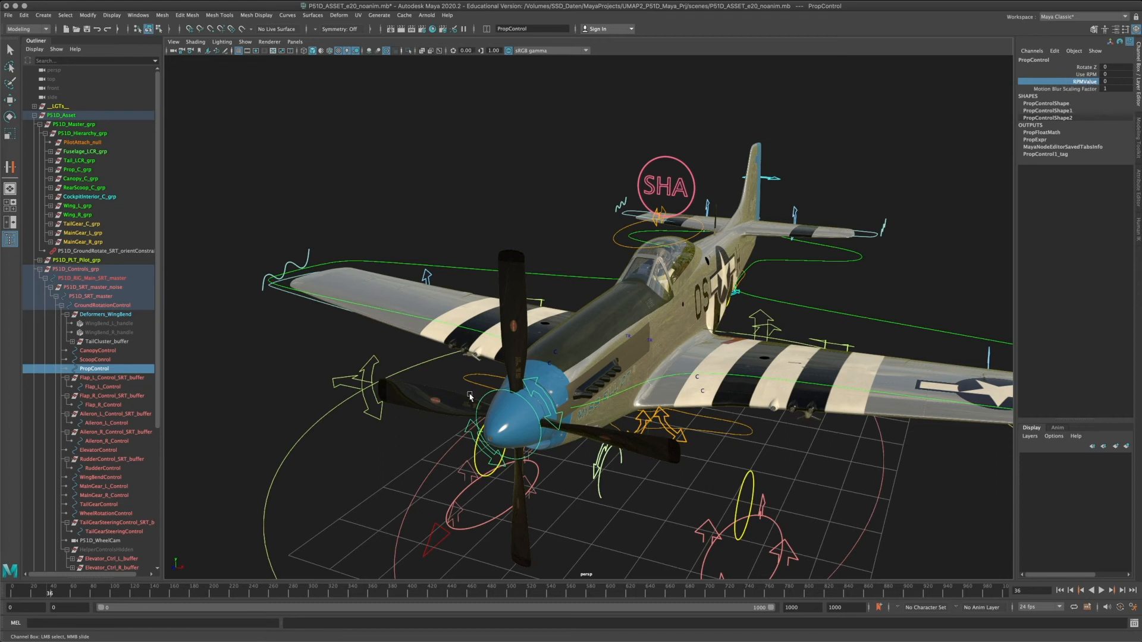
{"action": "left_click", "coordinate": [1085, 76]}
{"action": "double_click", "coordinate": [1115, 74]}
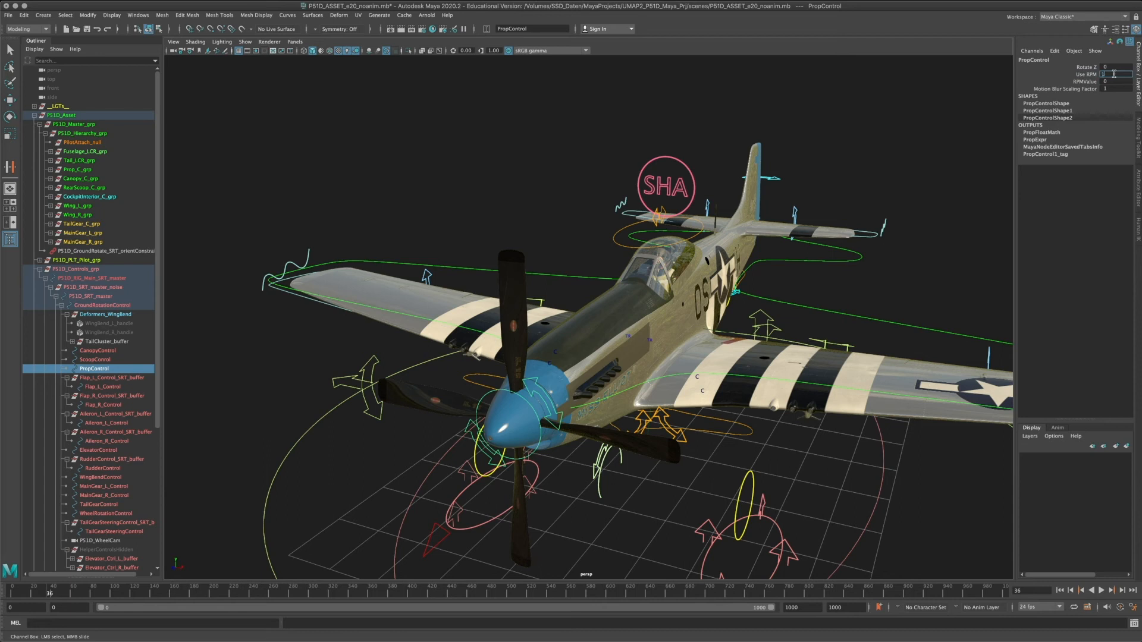
{"action": "left_click_drag", "start_coordinate": [42, 589], "coordinate": [12, 589]}
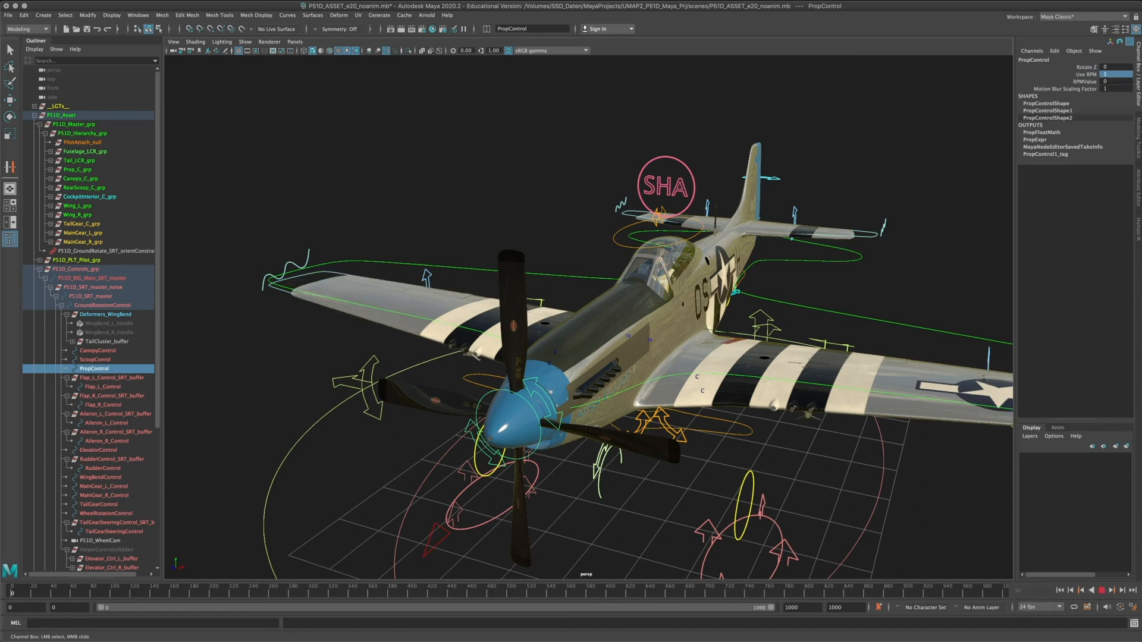
{"action": "left_click", "coordinate": [1112, 82]}
- Play the RPM-driven propeller rotation, stop it and replay it from an earlier frame
{"action": "left_click", "coordinate": [1101, 591]}
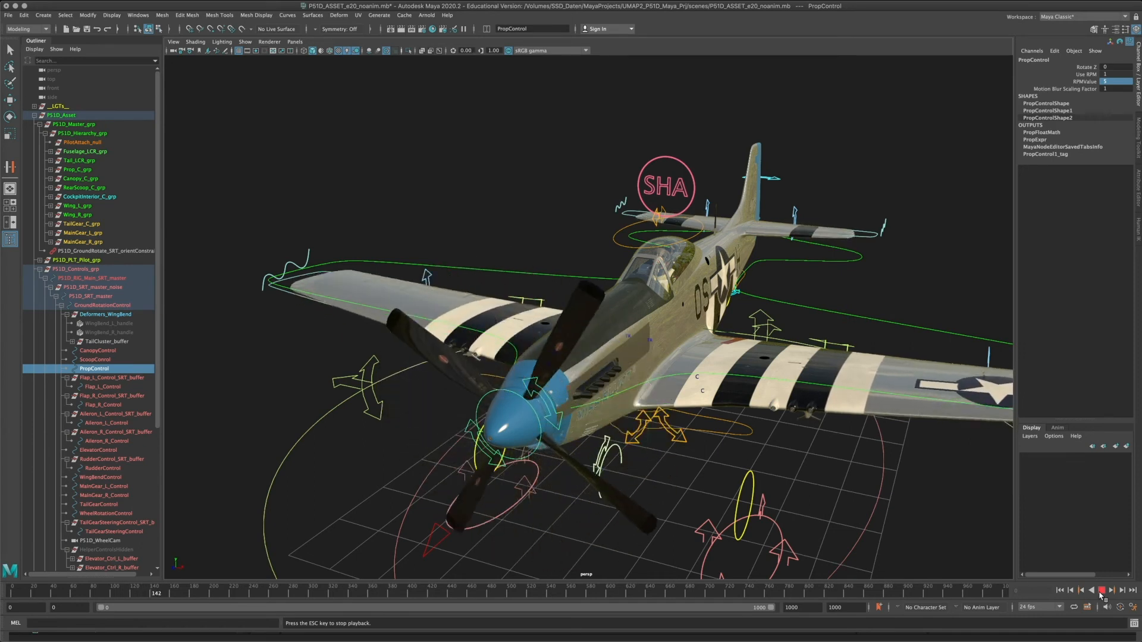
{"action": "left_click", "coordinate": [1101, 590]}
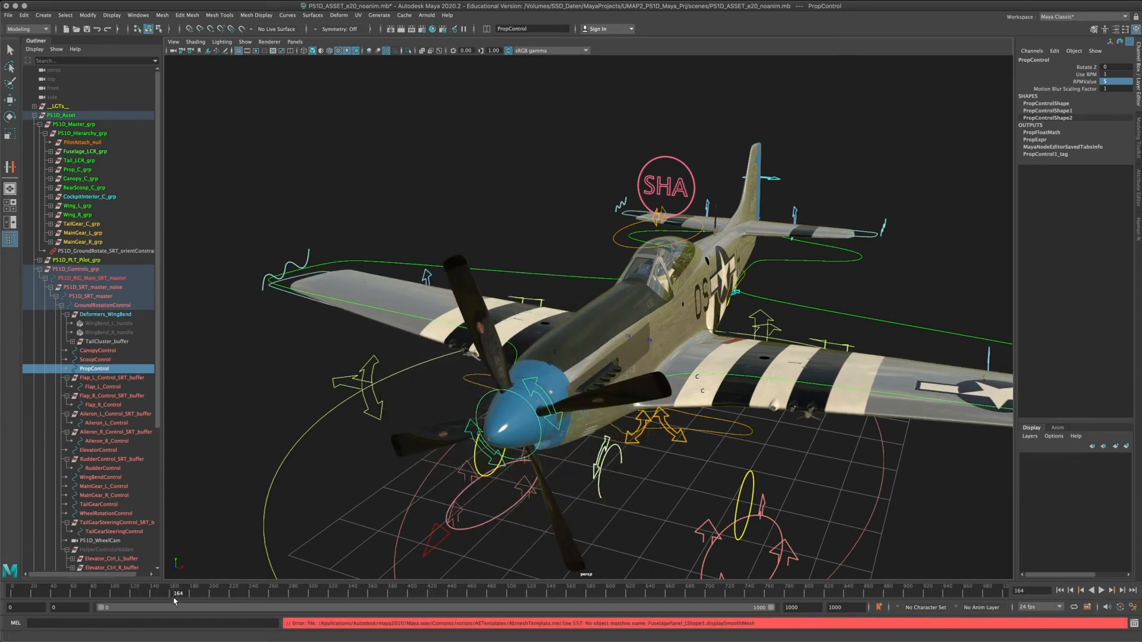
{"action": "left_click", "coordinate": [110, 598]}
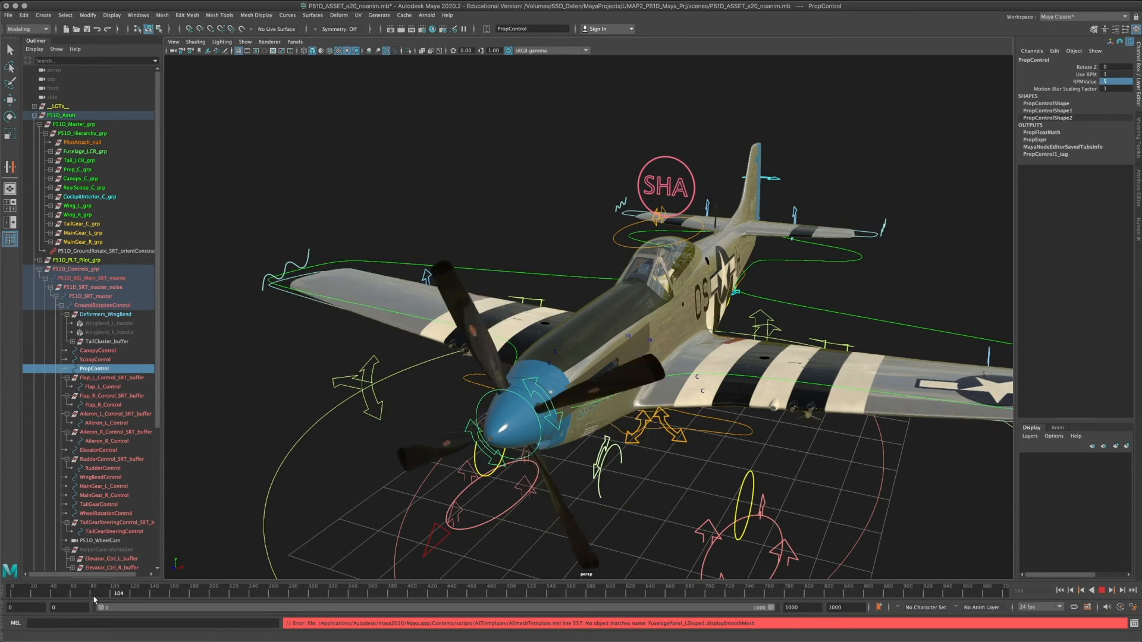
- Return to frame 0, frame the nose from the side and replay the RPM-driven propeller rotation
{"action": "mouse_move", "coordinate": [94, 601]}
{"action": "left_mouse_down"}
{"action": "mouse_move", "coordinate": [579, 595]}
{"action": "mouse_move", "coordinate": [313, 585]}
{"action": "mouse_move", "coordinate": [512, 582]}
{"action": "mouse_move", "coordinate": [517, 569]}
{"action": "mouse_move", "coordinate": [604, 586]}
{"action": "mouse_move", "coordinate": [336, 601]}
{"action": "mouse_move", "coordinate": [727, 603]}
{"action": "mouse_move", "coordinate": [8, 613]}
{"action": "left_mouse_up"}
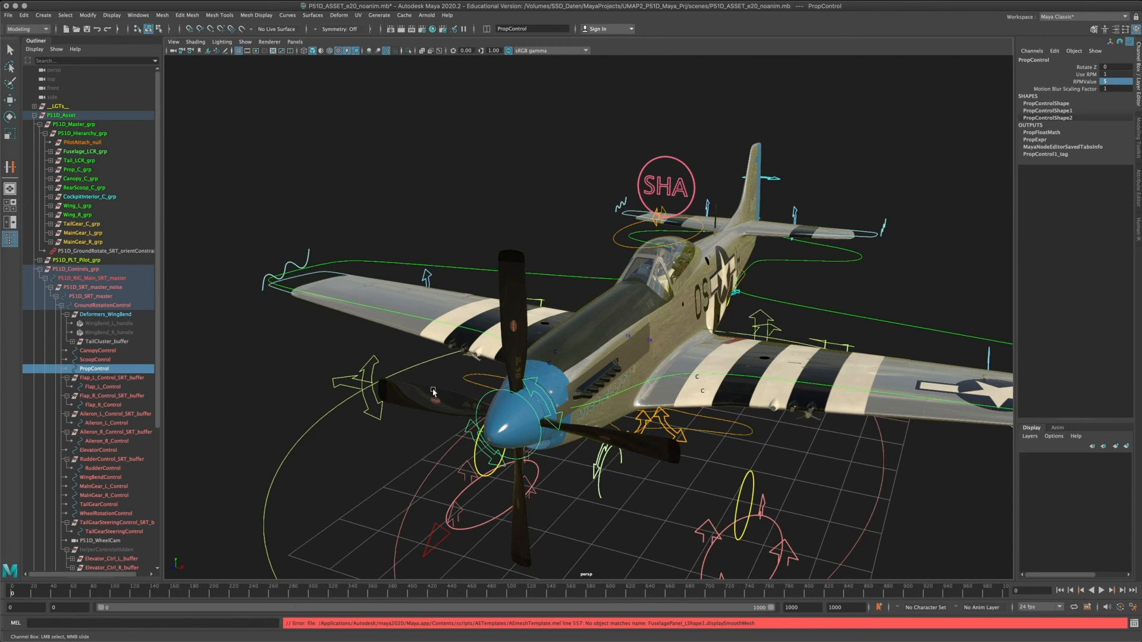
{"action": "middle_click_drag", "start_coordinate": [433, 391], "coordinate": [454, 407], "text": "alt"}
{"action": "left_click_drag", "start_coordinate": [454, 406], "coordinate": [416, 395], "text": "alt"}
{"action": "middle_click_drag", "start_coordinate": [476, 440], "coordinate": [447, 388], "text": "alt"}
{"action": "right_click_drag", "start_coordinate": [448, 388], "coordinate": [487, 390], "text": "alt"}
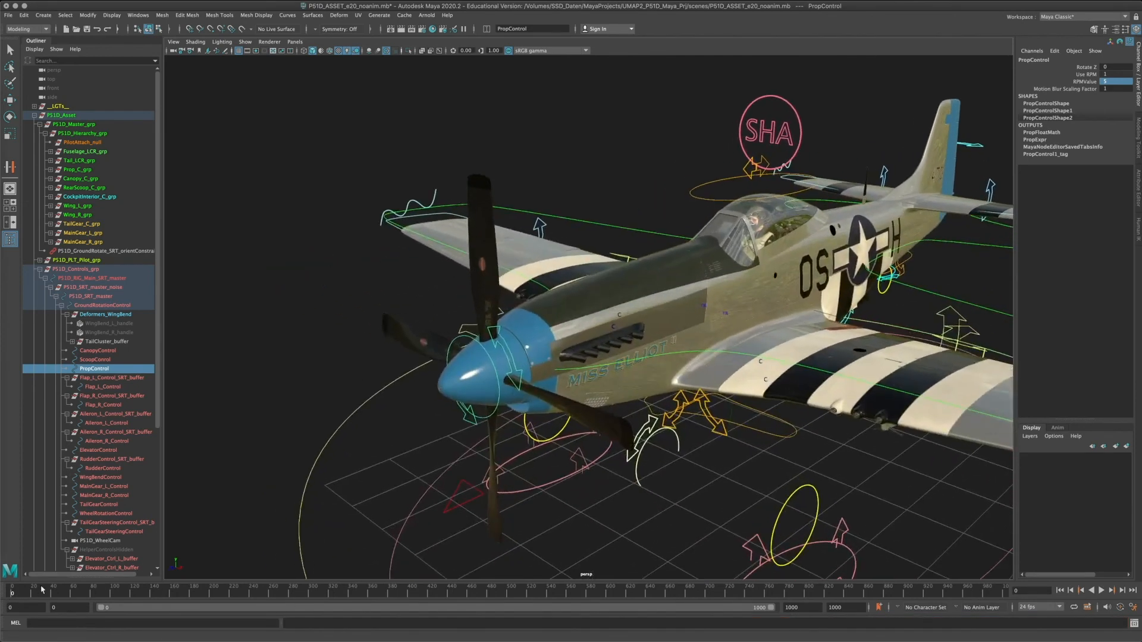
{"action": "key", "text": "alt+v"}
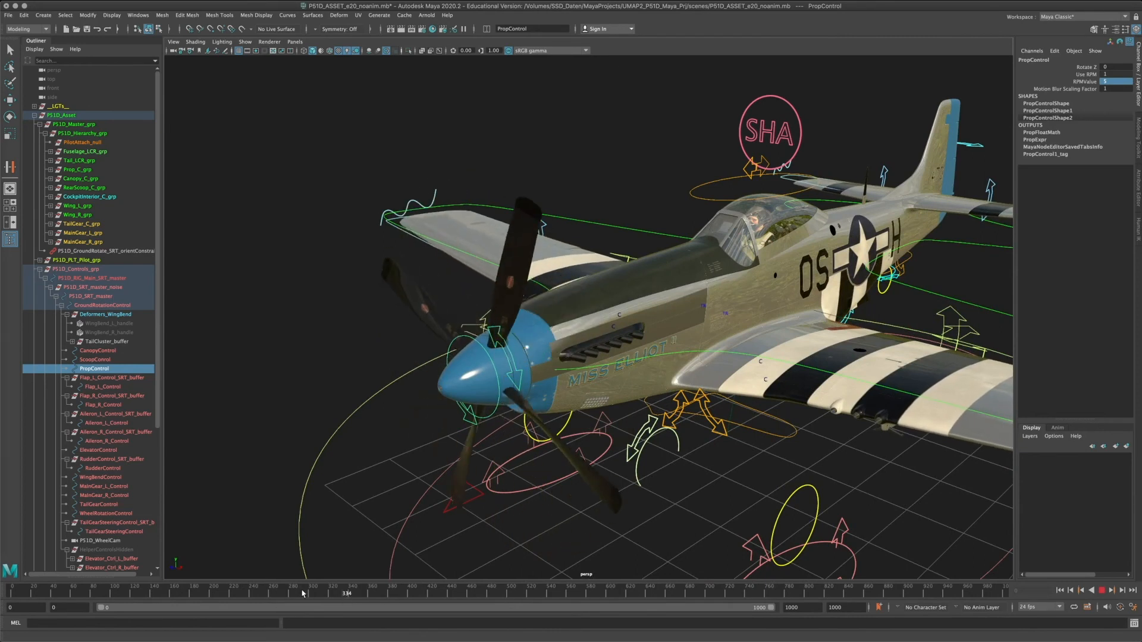
{"action": "key", "text": "Escape"}
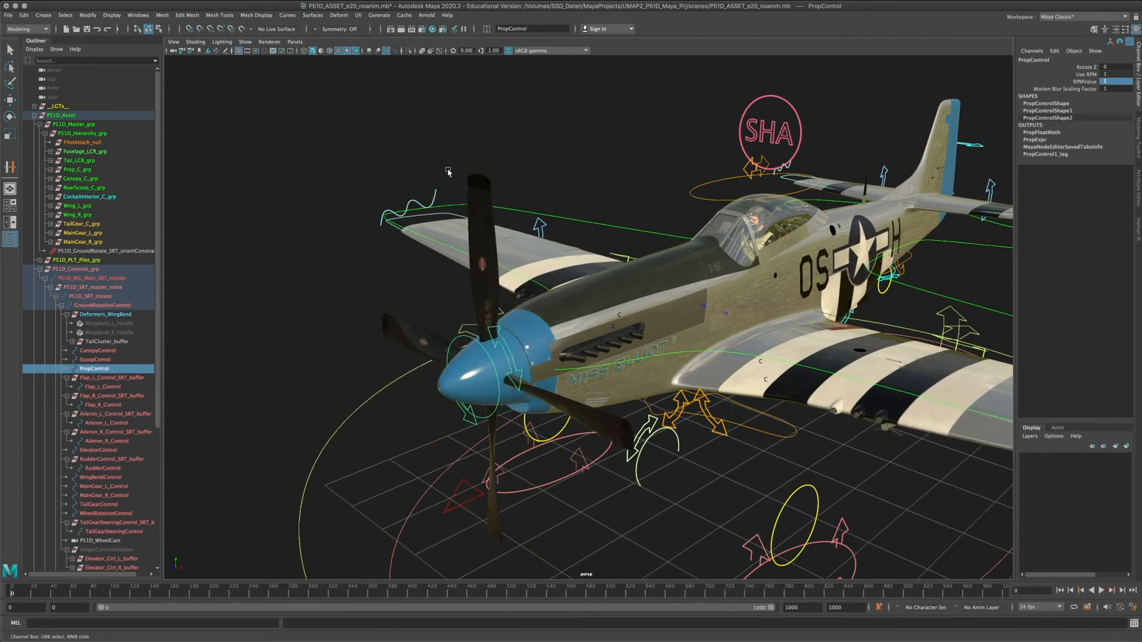
- Set PropControl's RPMValue to 0 and advance the timeline to frame 100
{"action": "left_click_drag", "start_coordinate": [521, 322], "coordinate": [424, 392], "text": "alt"}
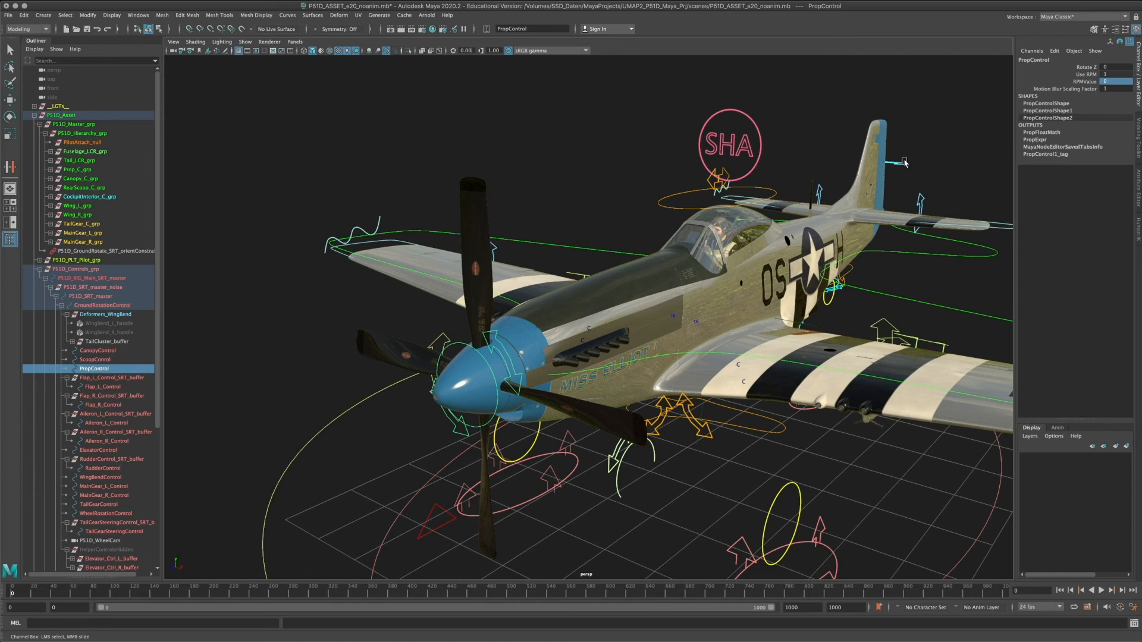
{"action": "key", "text": "alt+v"}
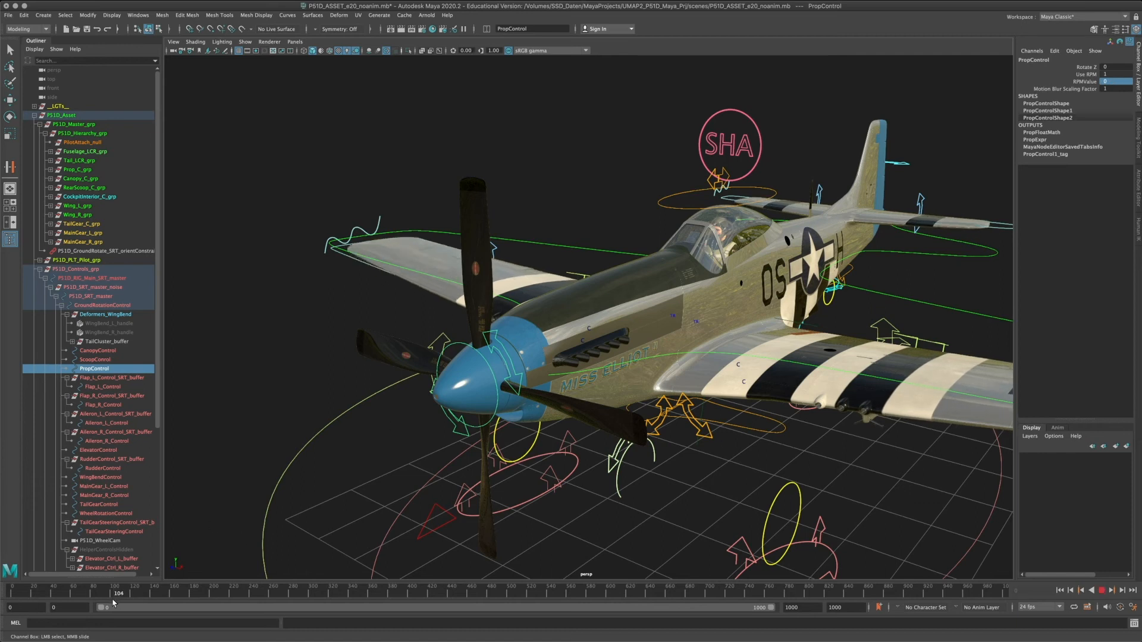
{"action": "key", "text": "alt+v"}
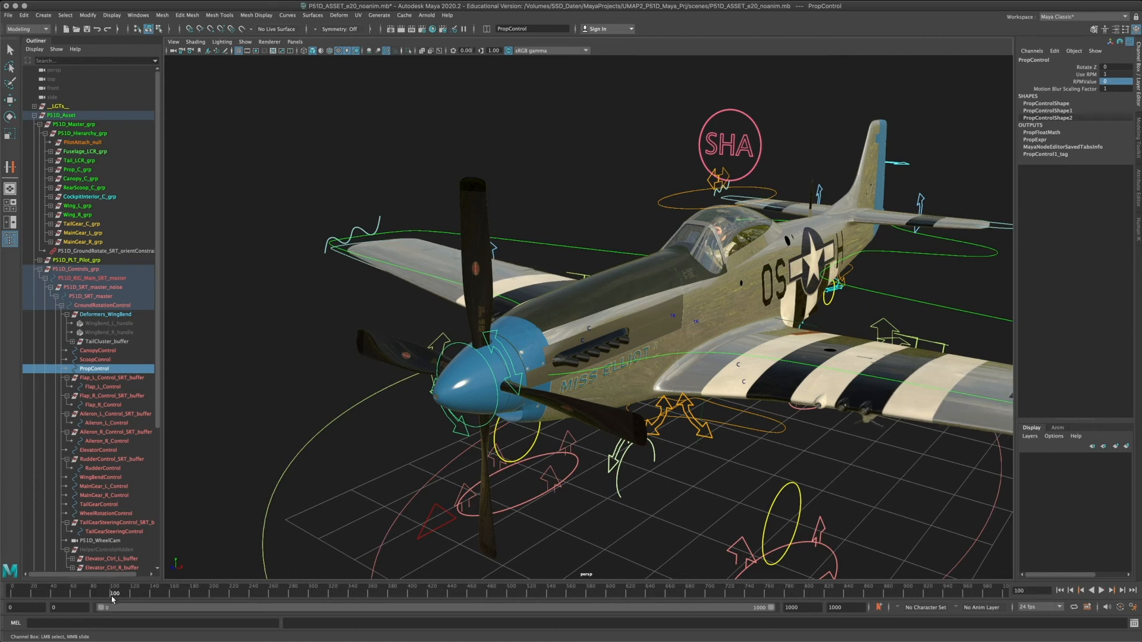
- Set the start of both the animation range and the playback range to frame 100
{"action": "left_click", "coordinate": [66, 611]}
{"action": "left_click", "coordinate": [37, 609]}
{"action": "left_click", "coordinate": [70, 610]}
{"action": "type", "text": "100"}
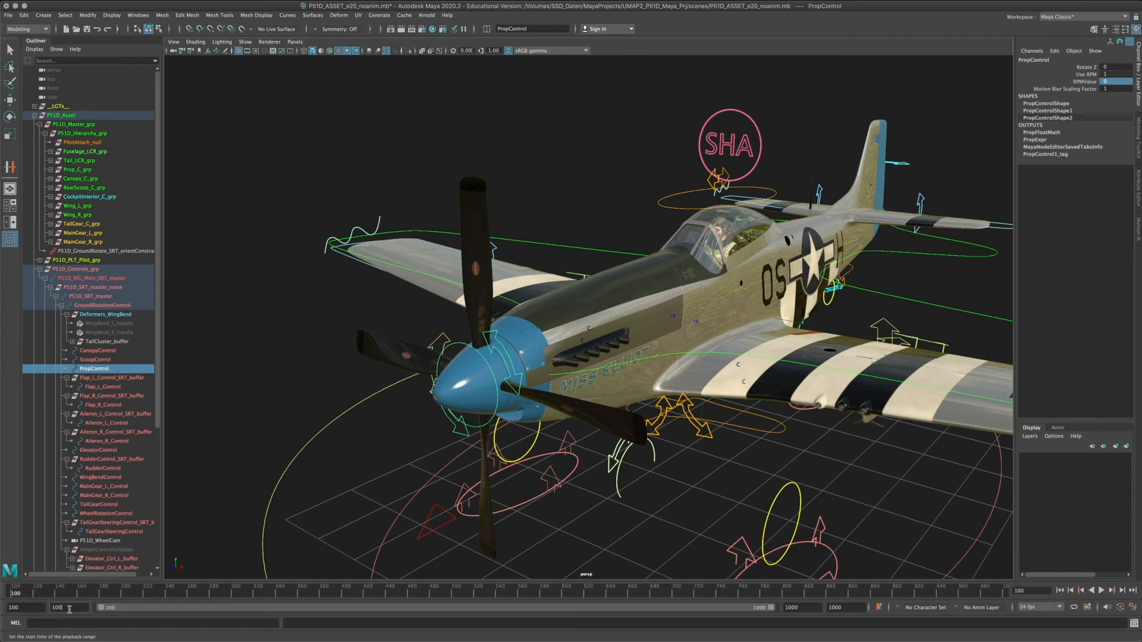
{"action": "key", "text": "Return"}
- Key PropControl's RPMValue at 0 on frame 100 and again on frame 140
{"action": "left_click", "coordinate": [1080, 82]}
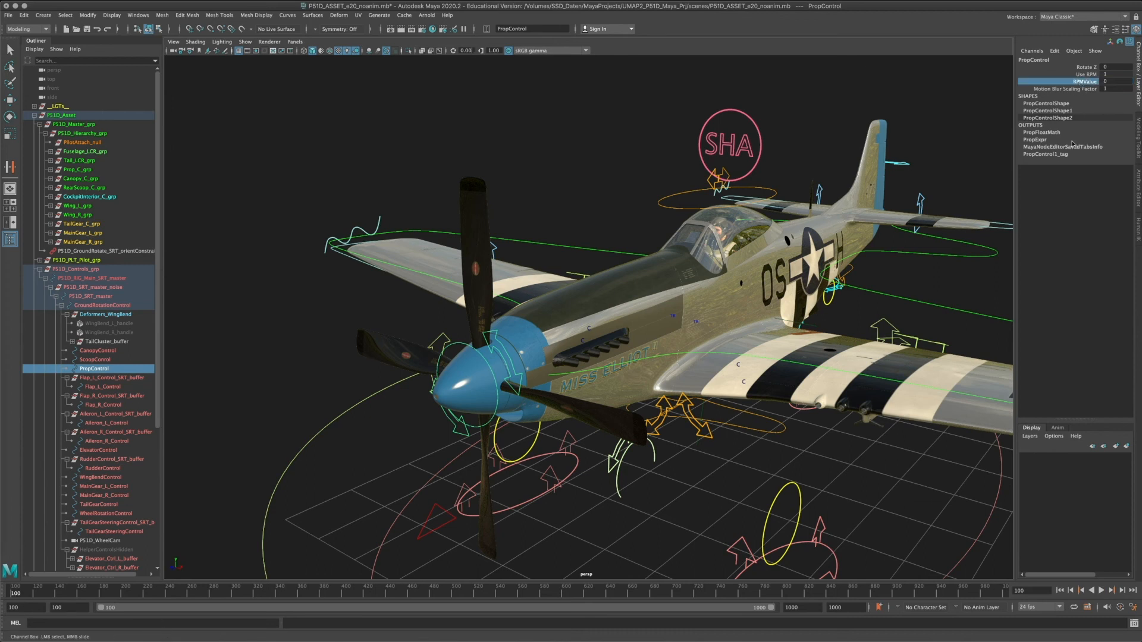
{"action": "right_click", "coordinate": [1082, 86]}
{"action": "left_click", "coordinate": [1065, 99]}
{"action": "key", "text": "alt+v"}
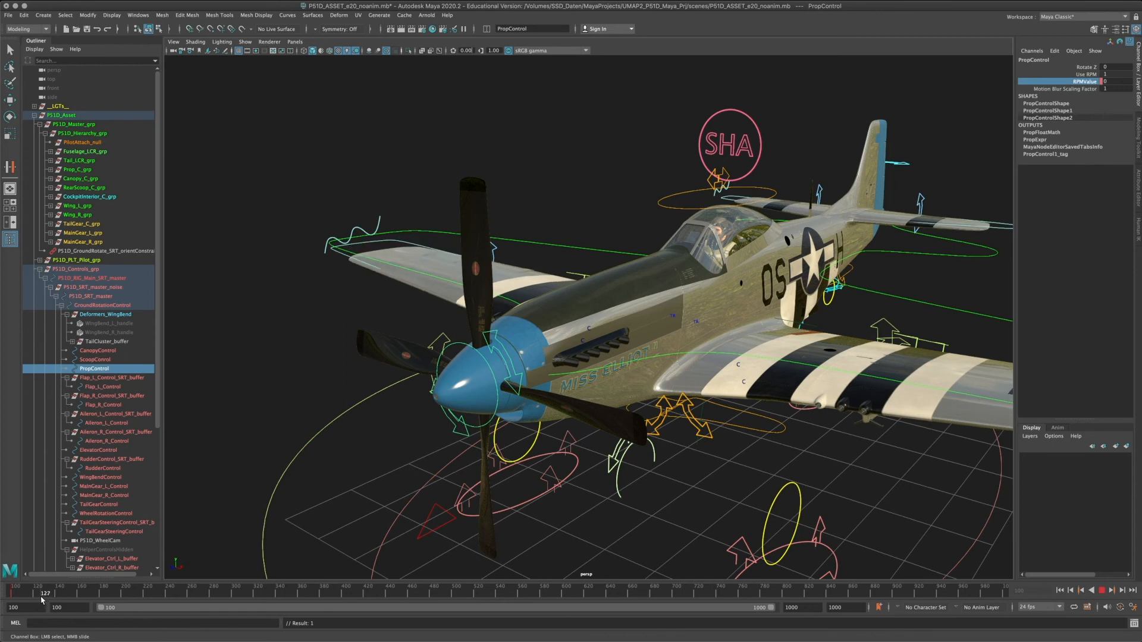
{"action": "key", "text": "alt+v"}
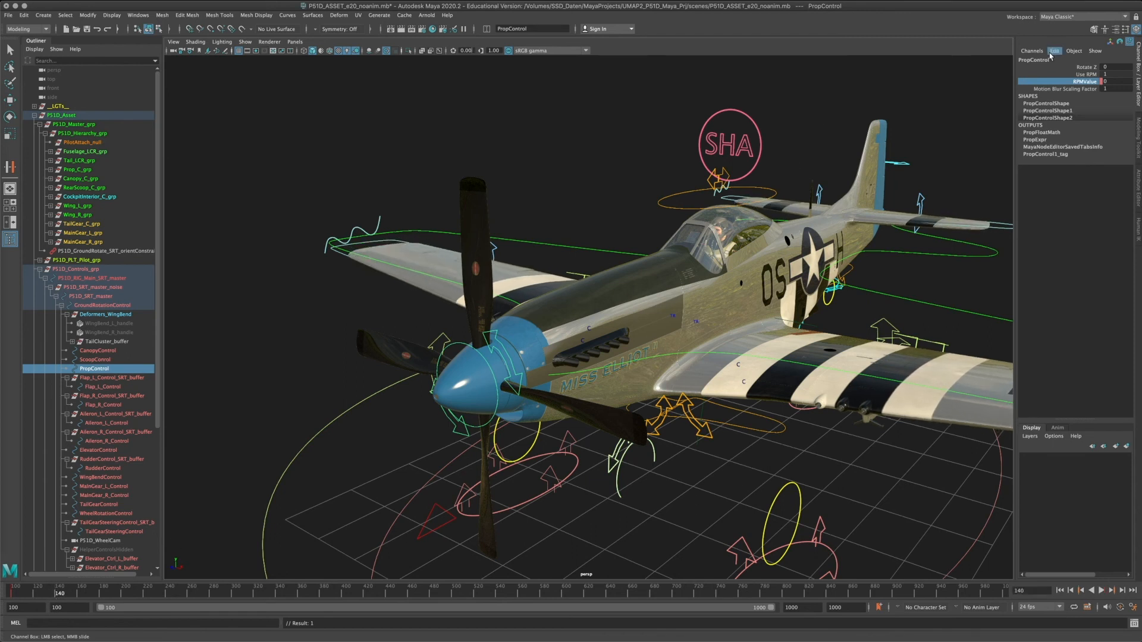
{"action": "right_click", "coordinate": [1071, 80]}
{"action": "left_click", "coordinate": [1068, 97]}
- At frame 180, set RPMValue to 100, key it and shift that key further along the timeline
{"action": "key", "text": "alt+v"}
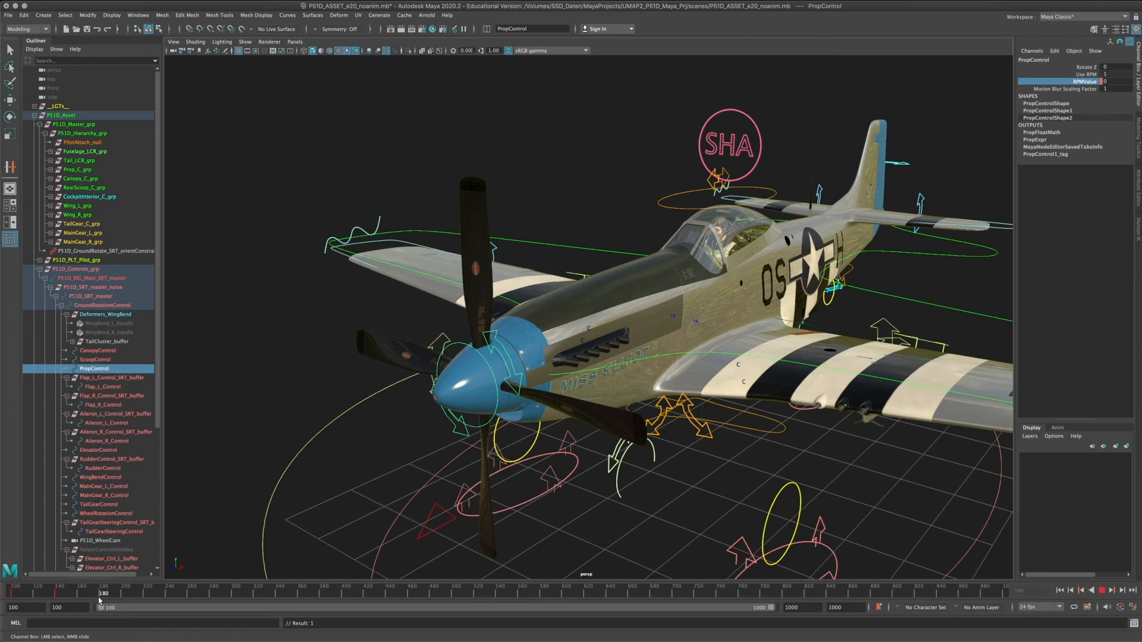
{"action": "key", "text": "alt+v"}
{"action": "left_click", "coordinate": [1111, 81]}
{"action": "type", "text": "100"}
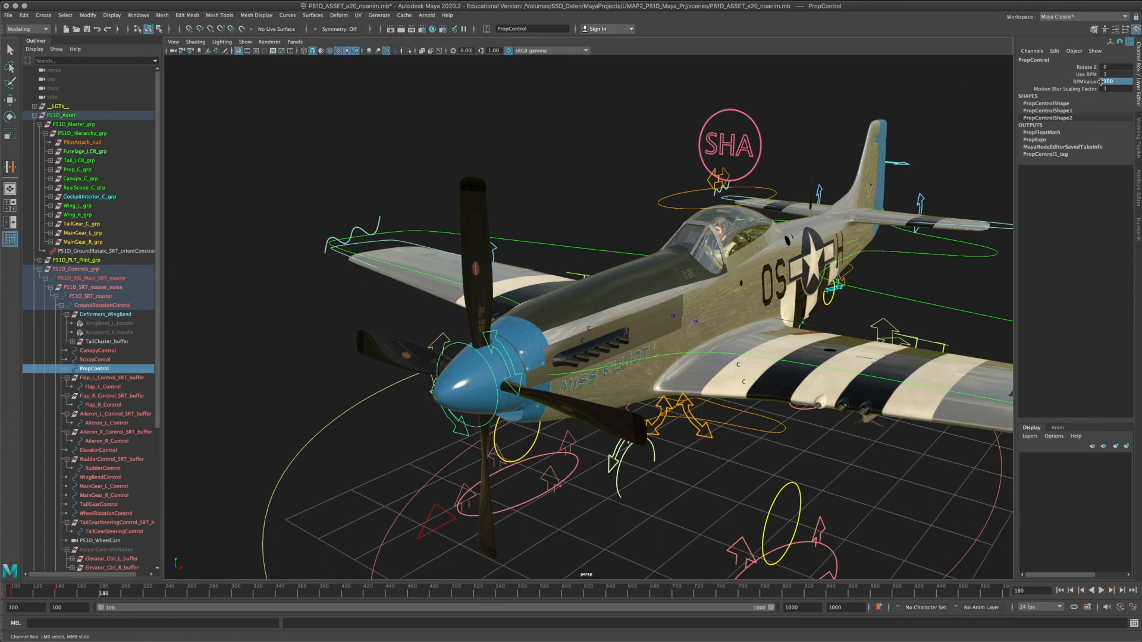
{"action": "key", "text": "Return"}
{"action": "right_click", "coordinate": [1082, 88]}
{"action": "left_click", "coordinate": [1053, 101]}
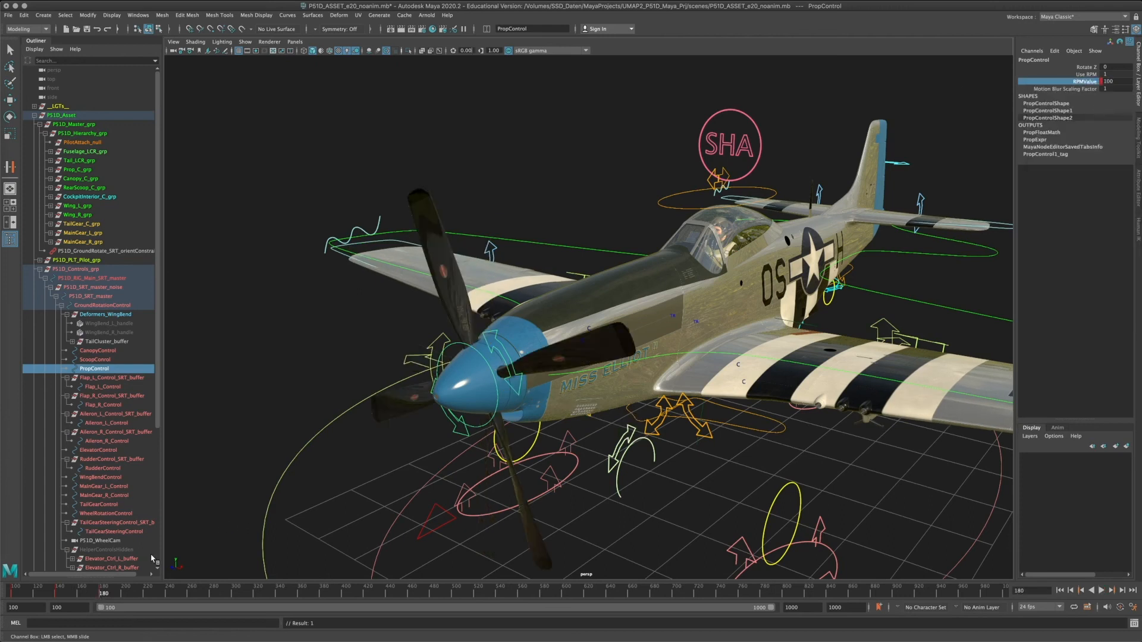
{"action": "mouse_move", "coordinate": [98, 595]}
{"action": "left_mouse_down"}
{"action": "mouse_move", "coordinate": [75, 596]}
{"action": "mouse_move", "coordinate": [107, 595]}
{"action": "left_mouse_up"}
{"action": "mouse_move", "coordinate": [102, 595]}
{"action": "left_mouse_down"}
{"action": "mouse_move", "coordinate": [150, 597]}
{"action": "mouse_move", "coordinate": [106, 600]}
{"action": "left_mouse_up"}
- Play the propeller spin-up from frame 137 and stop the playback
{"action": "left_click", "coordinate": [52, 600]}
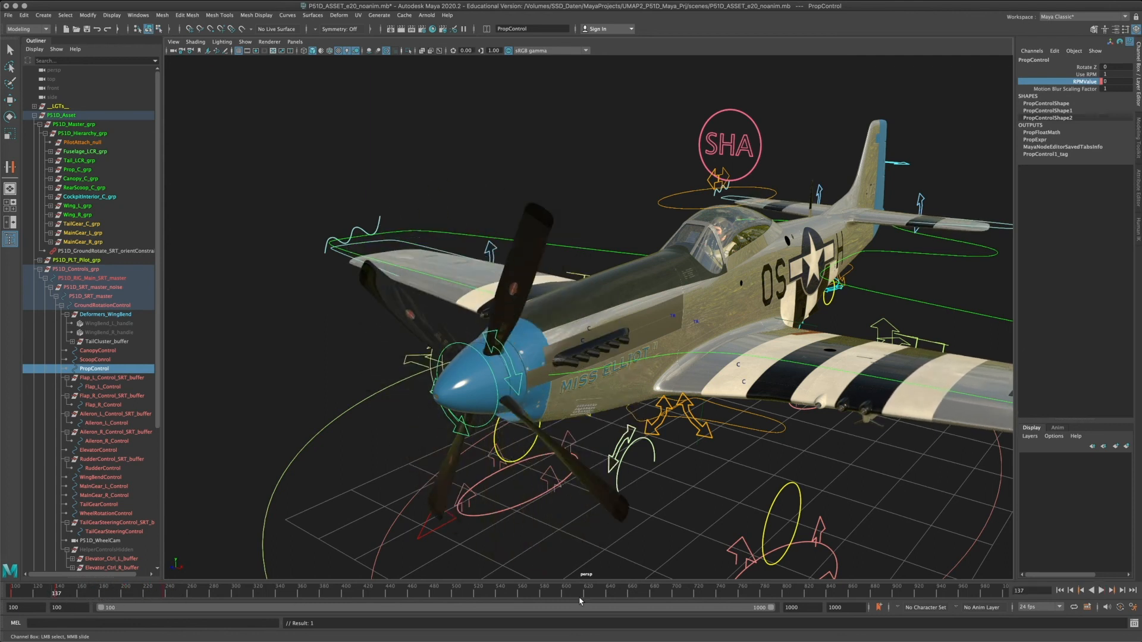
{"action": "left_click", "coordinate": [1102, 591]}
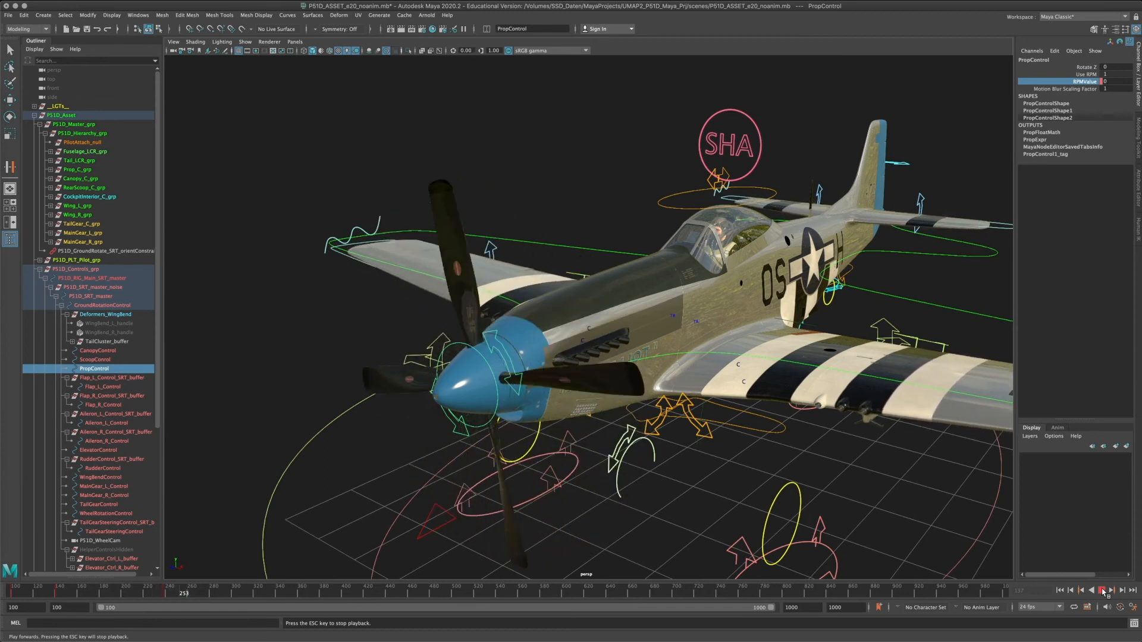
{"action": "left_click", "coordinate": [1103, 591]}
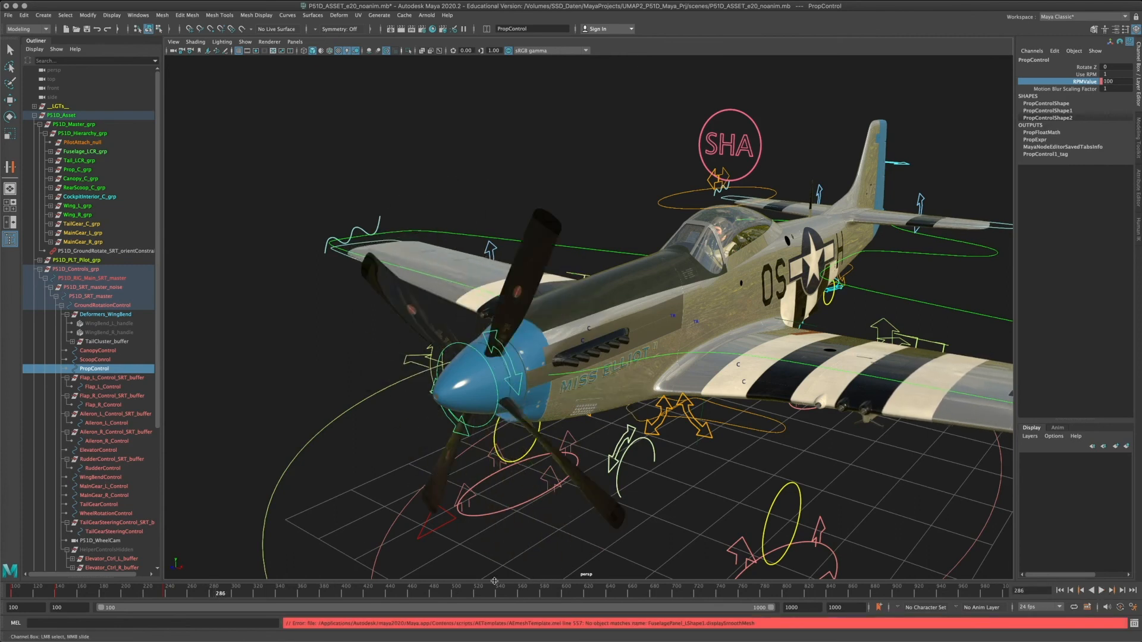
- At frame 319, set RPMValue to 3300, key it and shift that key further along the timeline
{"action": "left_click_drag", "start_coordinate": [246, 592], "coordinate": [257, 593]}
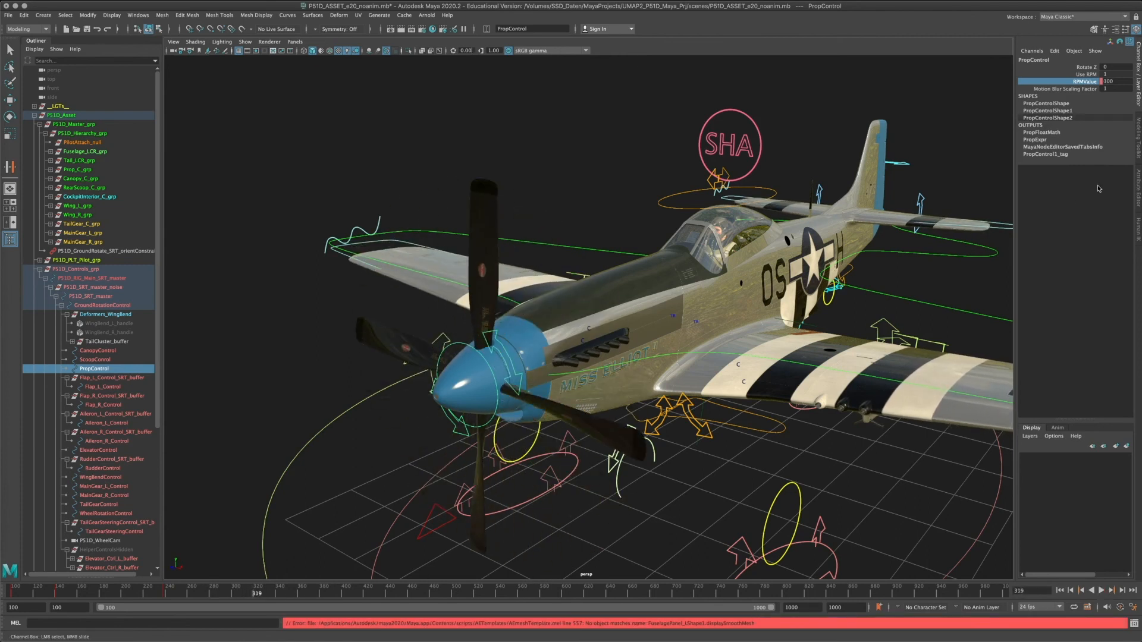
{"action": "left_click", "coordinate": [1118, 82]}
{"action": "key", "text": "Return"}
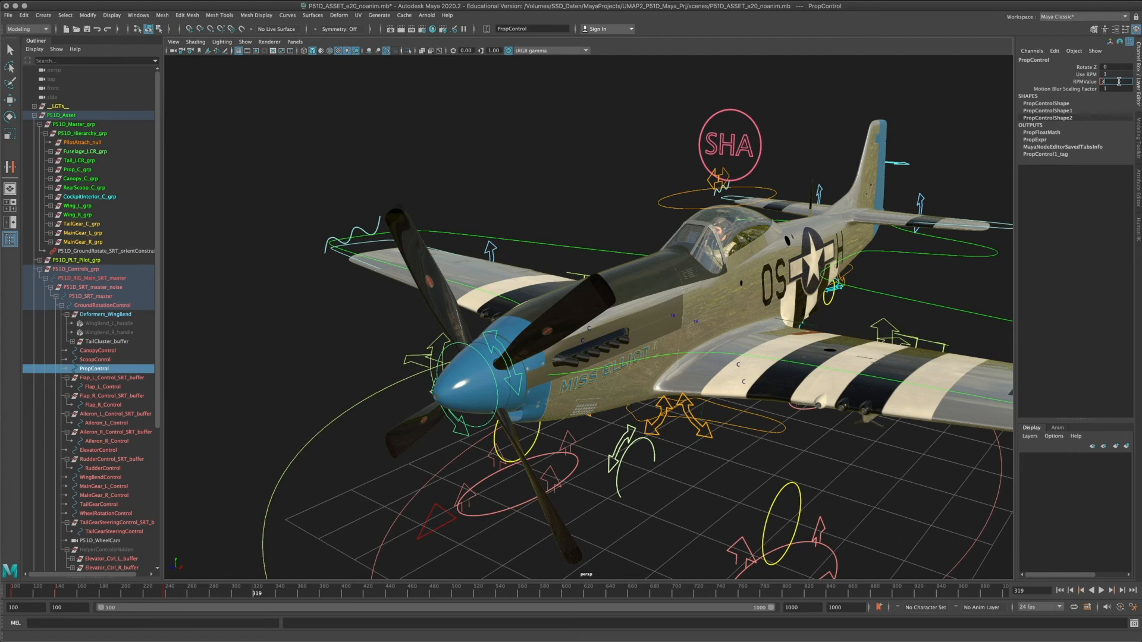
{"action": "type", "text": "3300"}
{"action": "key", "text": "Return"}
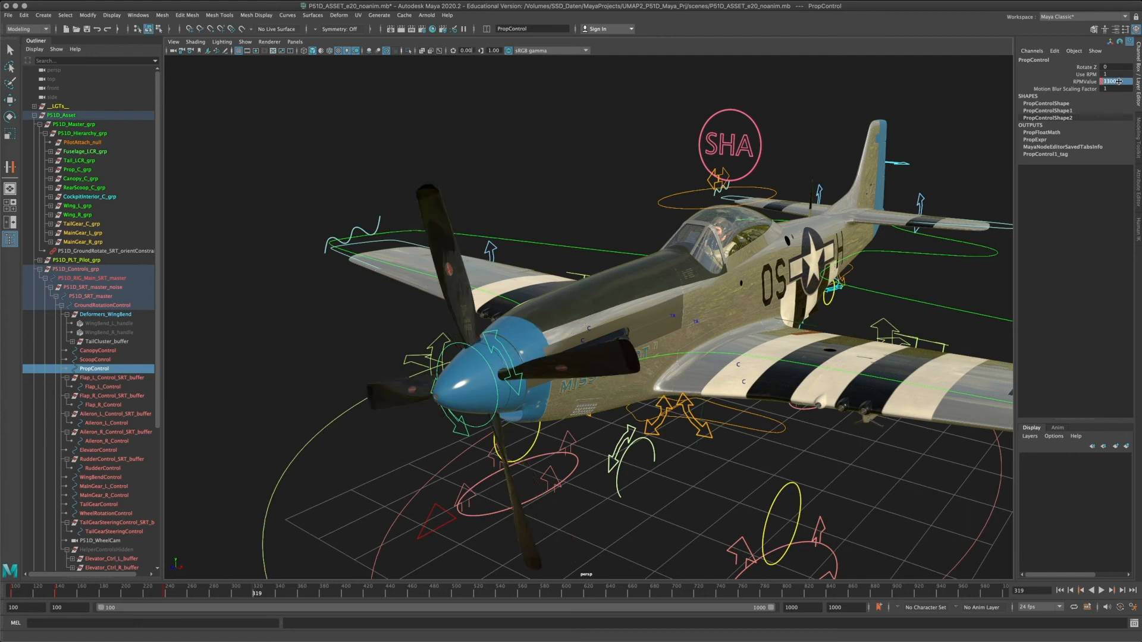
{"action": "left_click", "coordinate": [1084, 81]}
{"action": "right_click", "coordinate": [1077, 80]}
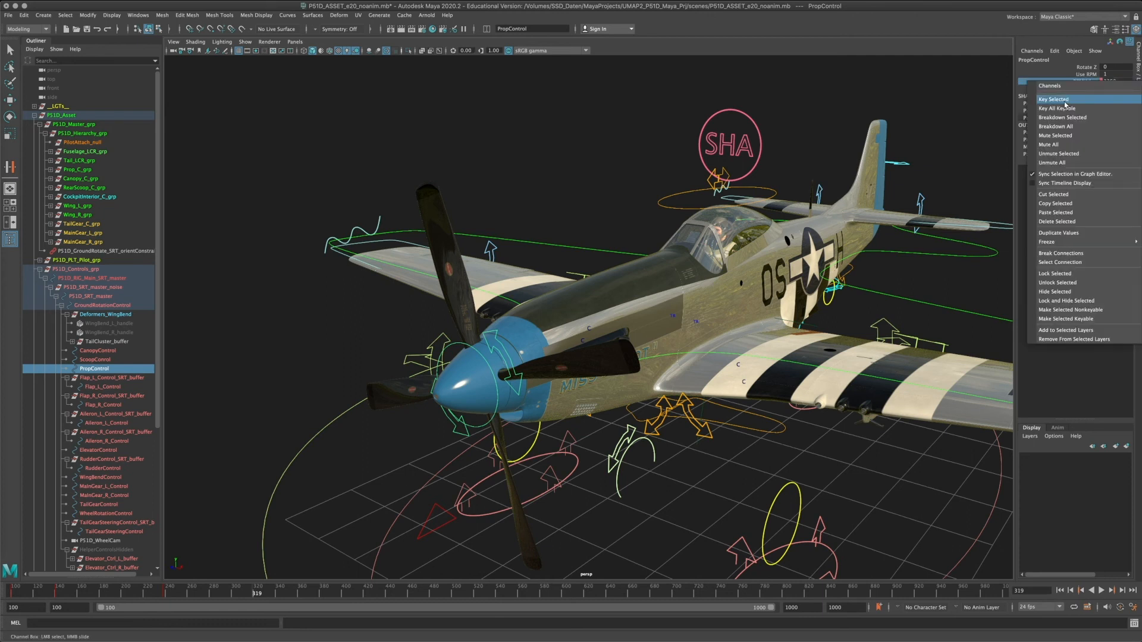
{"action": "left_click", "coordinate": [1064, 102]}
{"action": "key", "text": "alt+v"}
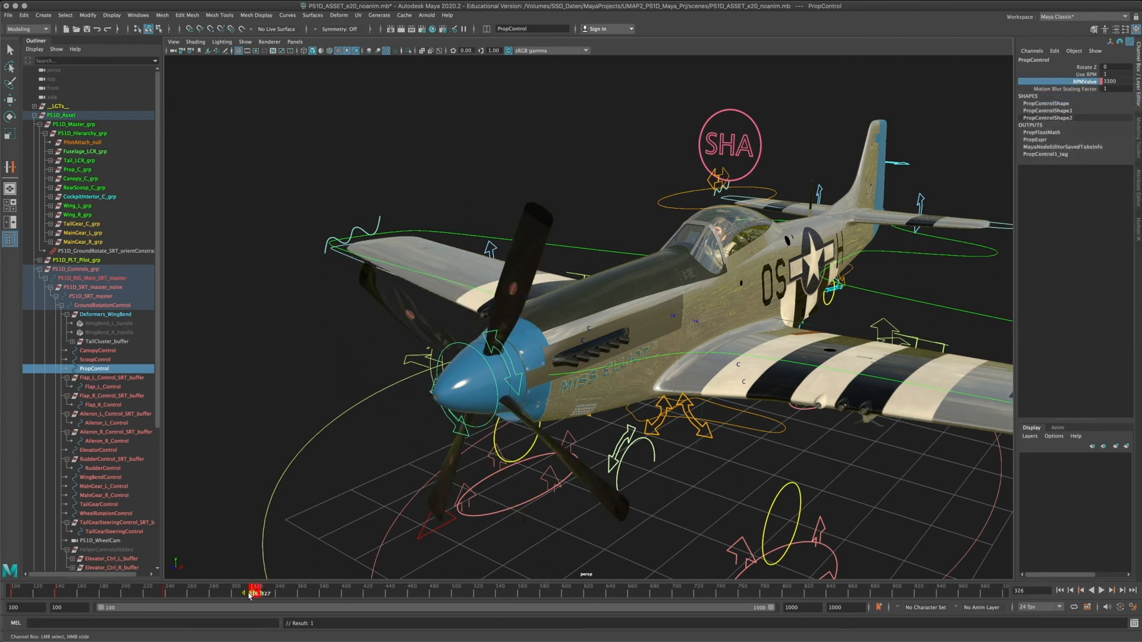
{"action": "key", "text": "alt+v"}
- Play the keyed propeller acceleration from frame 100, replay it from frame 340 and stop it
{"action": "key", "text": "alt+shift+v"}
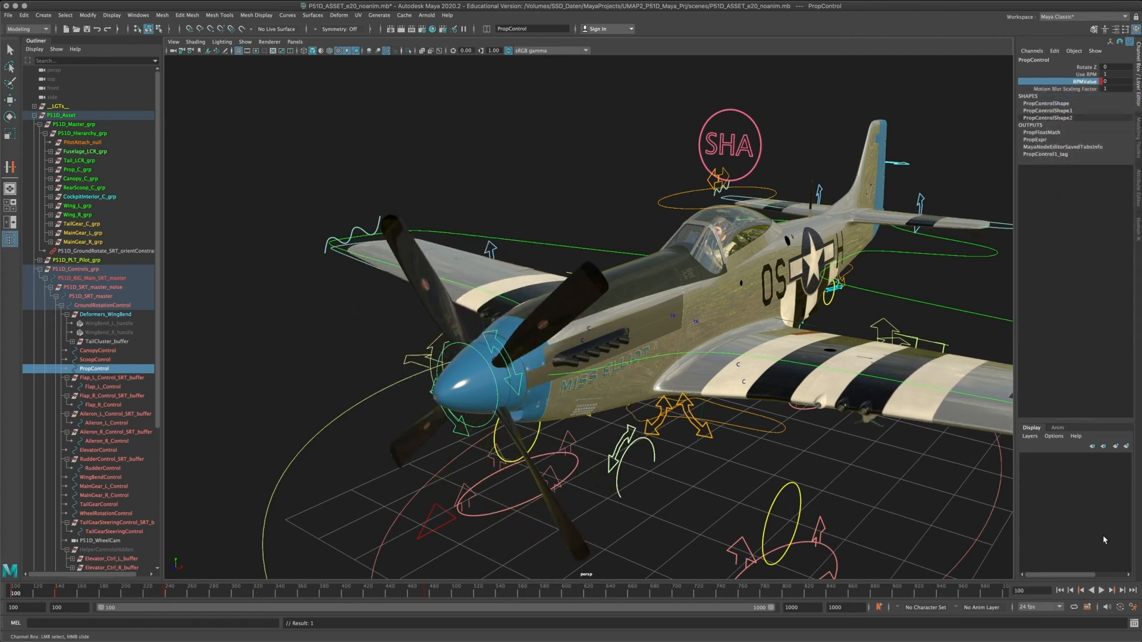
{"action": "left_click", "coordinate": [1102, 592]}
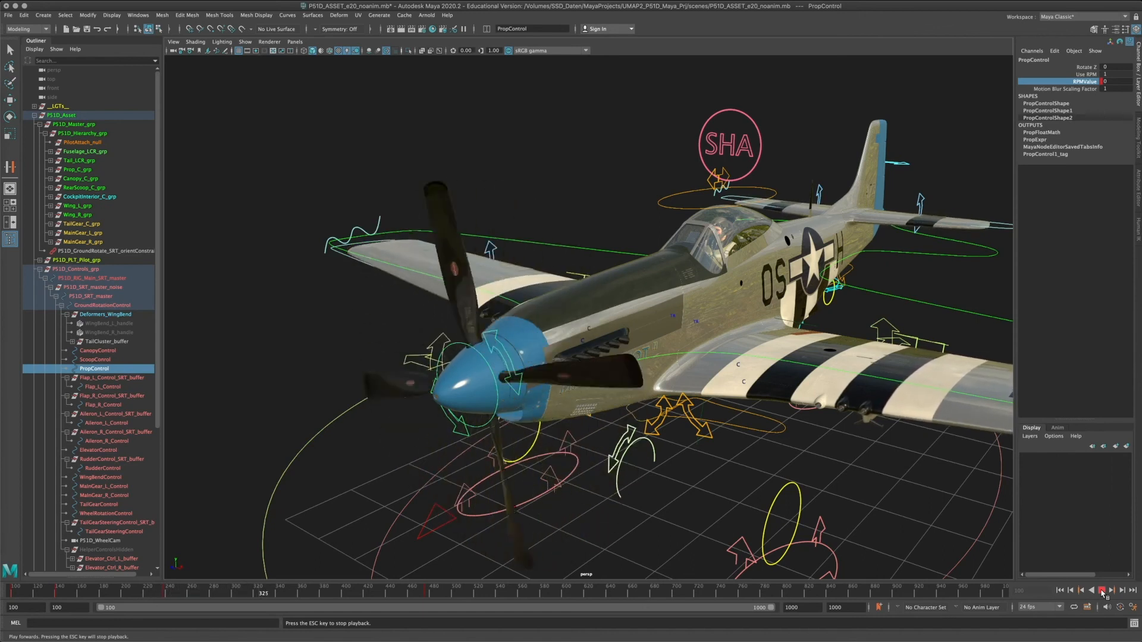
{"action": "left_click", "coordinate": [1102, 593]}
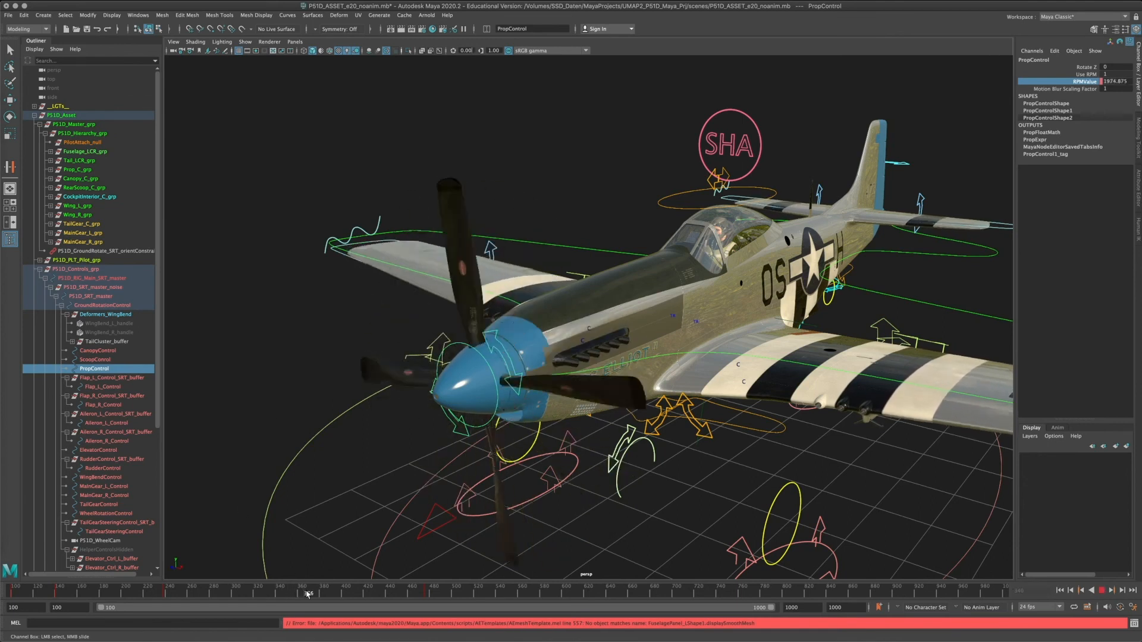
{"action": "left_click", "coordinate": [276, 593]}
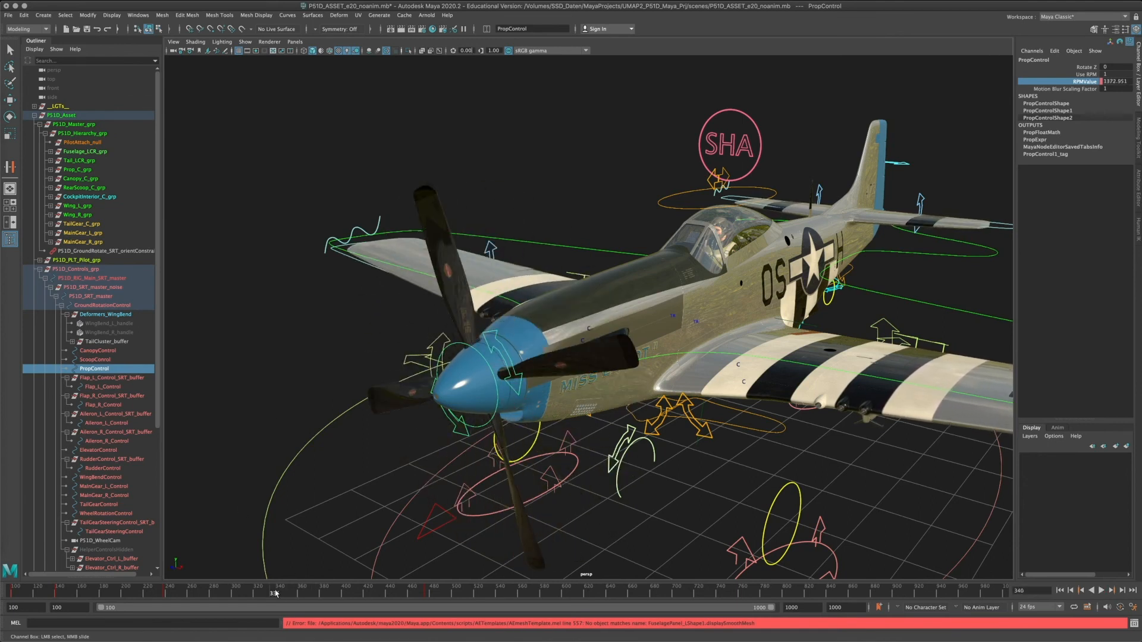
{"action": "left_click", "coordinate": [1103, 591]}
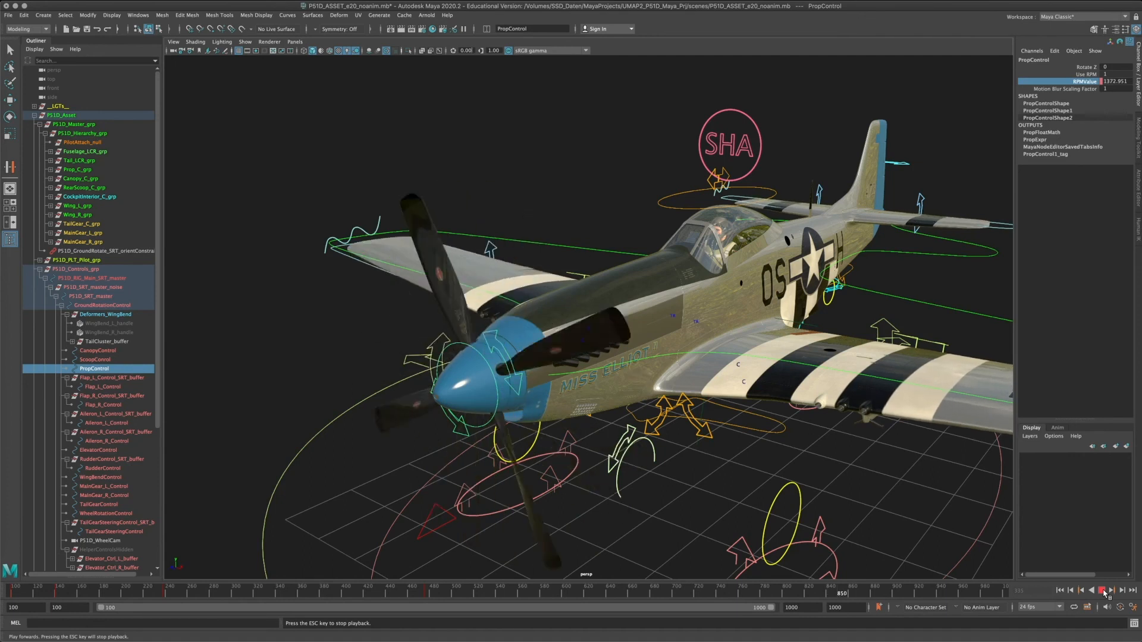
{"action": "left_click", "coordinate": [1102, 591]}
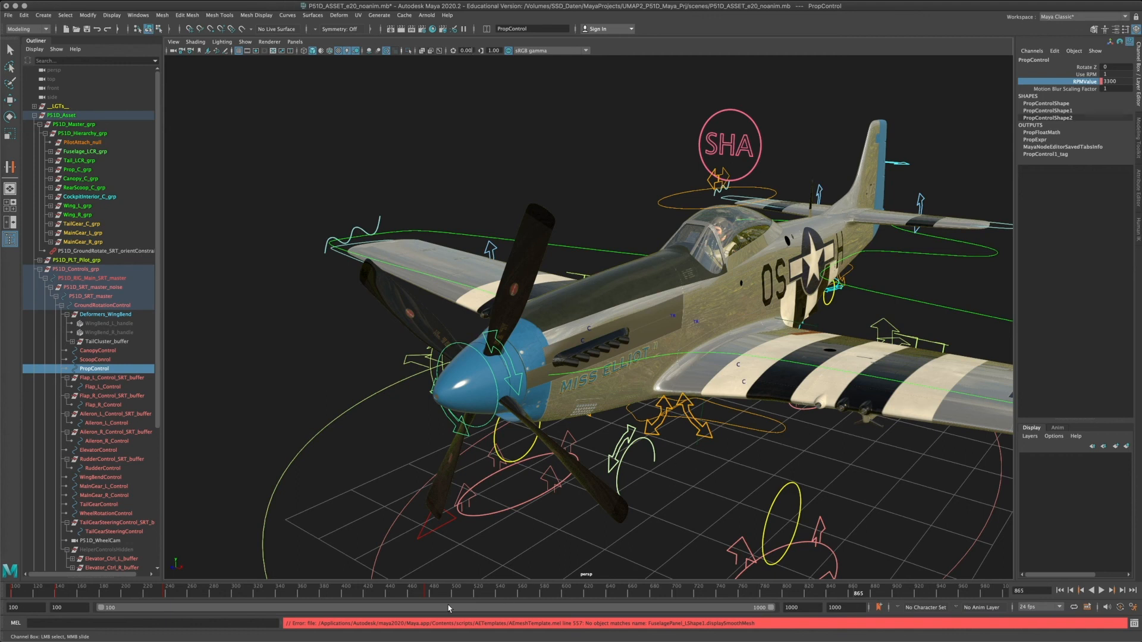
- Delete the RPMValue keys in the range starting at frame 219, plus the key near frame 140
{"action": "left_click_drag", "start_coordinate": [482, 596], "coordinate": [140, 595], "text": "shift"}
{"action": "left_click", "coordinate": [147, 588]}
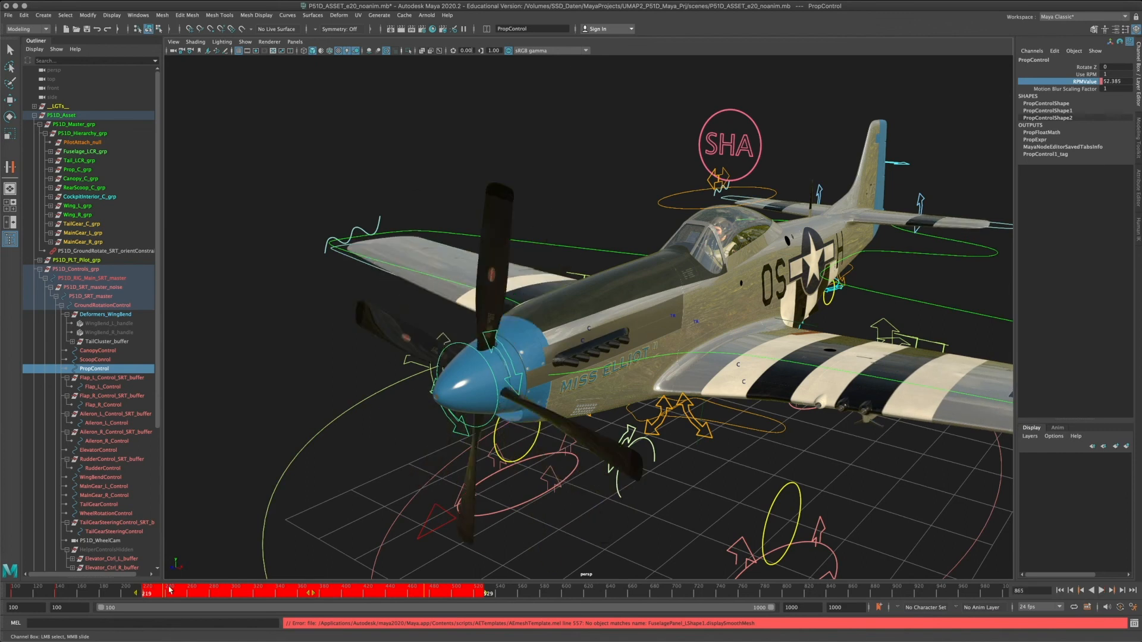
{"action": "right_click", "coordinate": [172, 588]}
{"action": "left_click", "coordinate": [218, 444]}
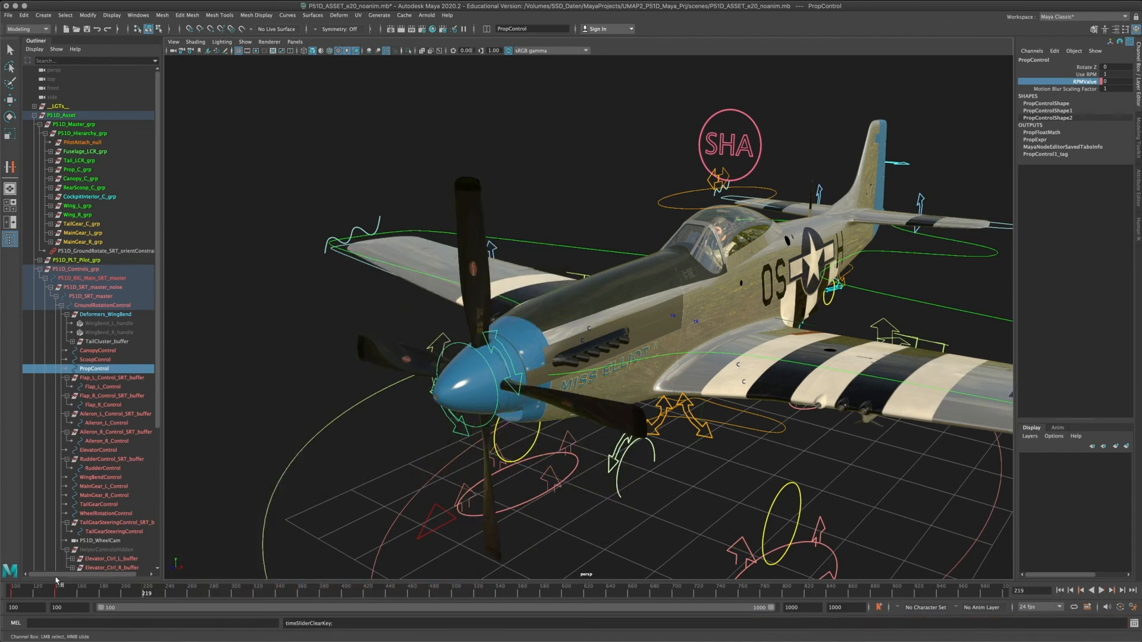
{"action": "left_click", "coordinate": [60, 593]}
{"action": "right_click", "coordinate": [60, 594]}
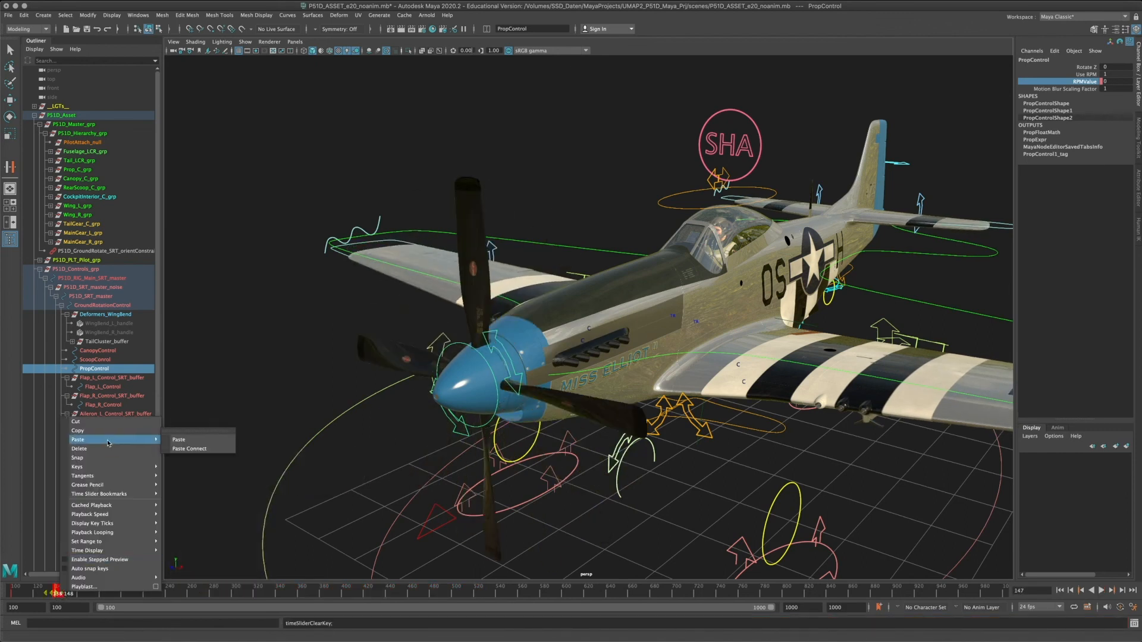
{"action": "left_click", "coordinate": [98, 448]}
- Move to frame 161 and set PropControl's Motion Blur Scaling Factor to 100
{"action": "left_click_drag", "start_coordinate": [56, 593], "coordinate": [78, 598]}
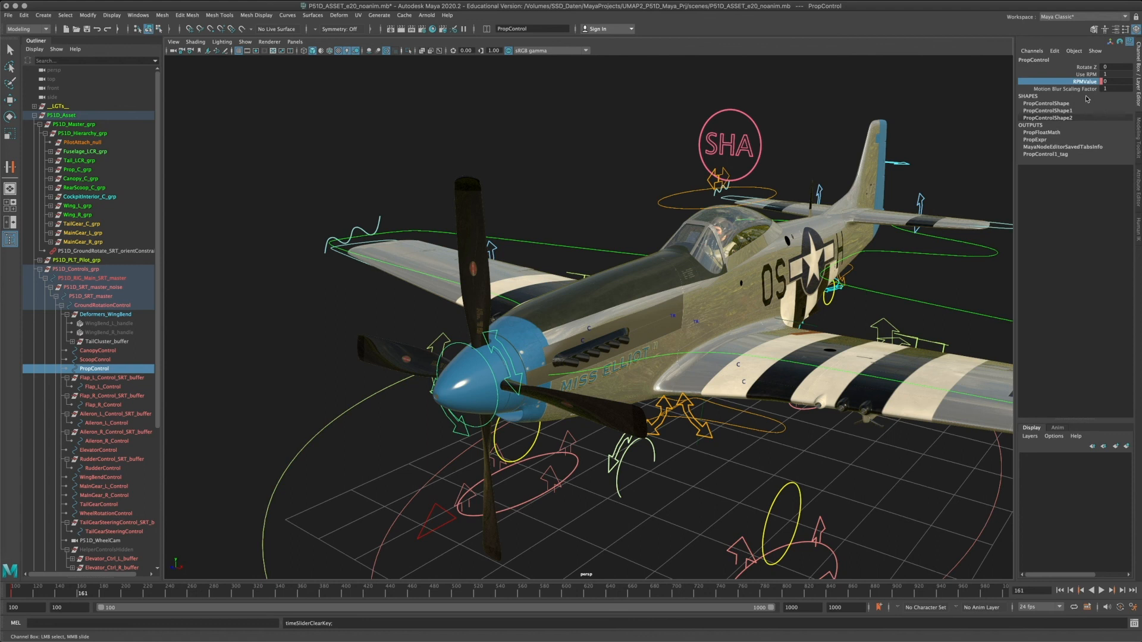
{"action": "left_click", "coordinate": [1110, 88]}
{"action": "type", "text": "10"}
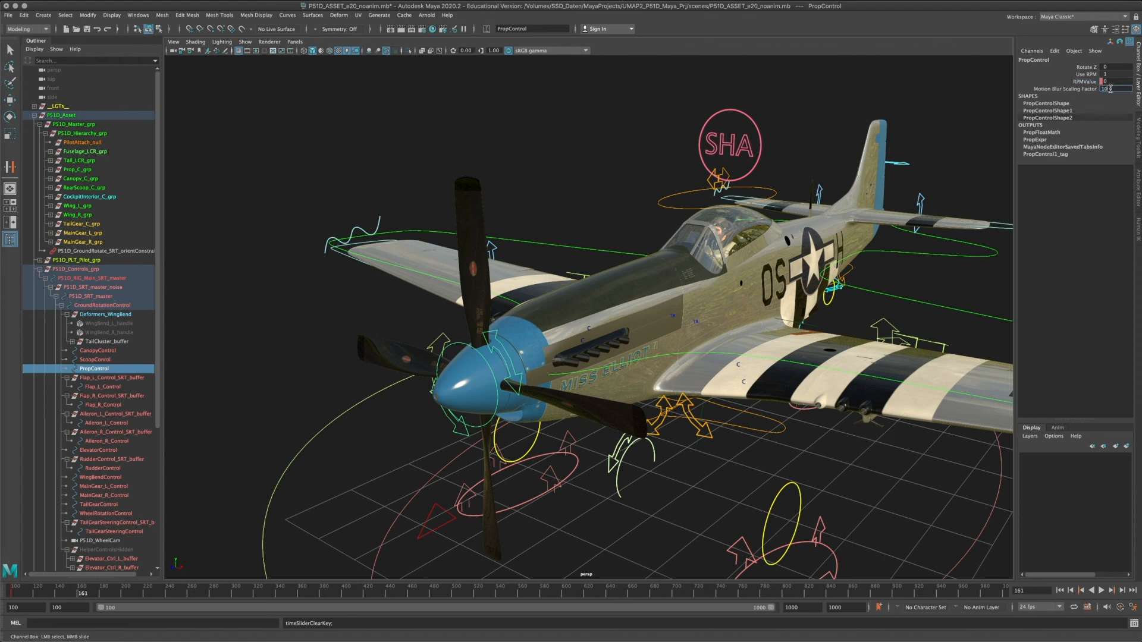
{"action": "type", "text": "0"}
{"action": "key", "text": "Return"}
- Return to frame 100 and delete the remaining RPMValue key there
{"action": "left_click_drag", "start_coordinate": [56, 592], "coordinate": [7, 598]}
{"action": "right_click", "coordinate": [8, 598]}
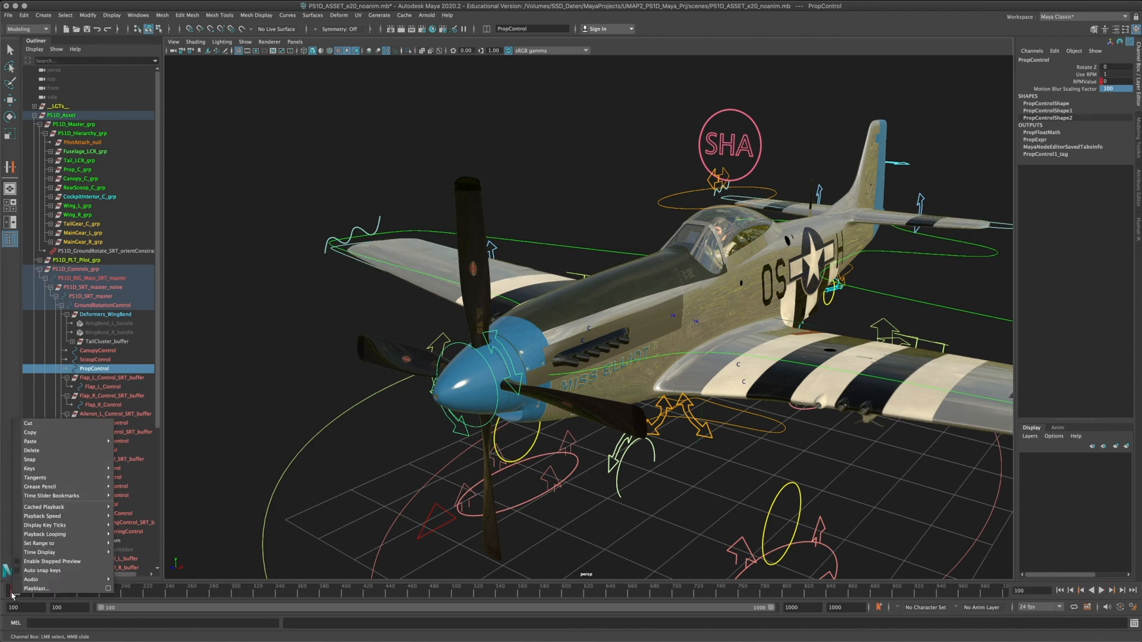
{"action": "left_click", "coordinate": [31, 450]}
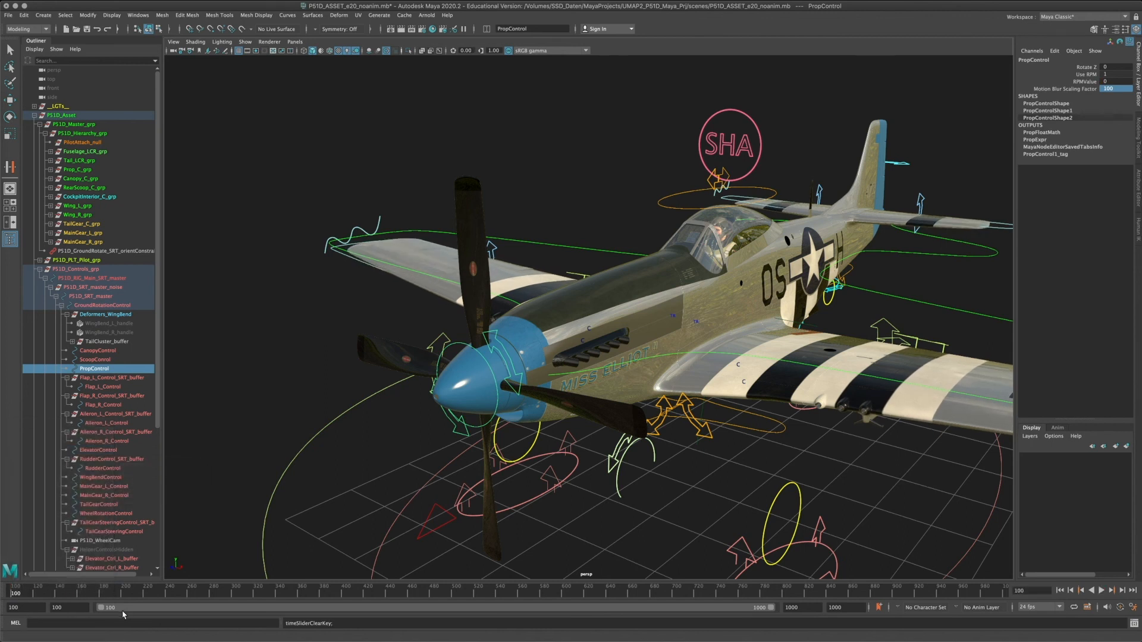
- Set the animation and playback range to start at frame 0 and move the current time to frame 0
{"action": "left_click", "coordinate": [27, 608]}
{"action": "type", "text": "0"}
{"action": "key", "text": "Return"}
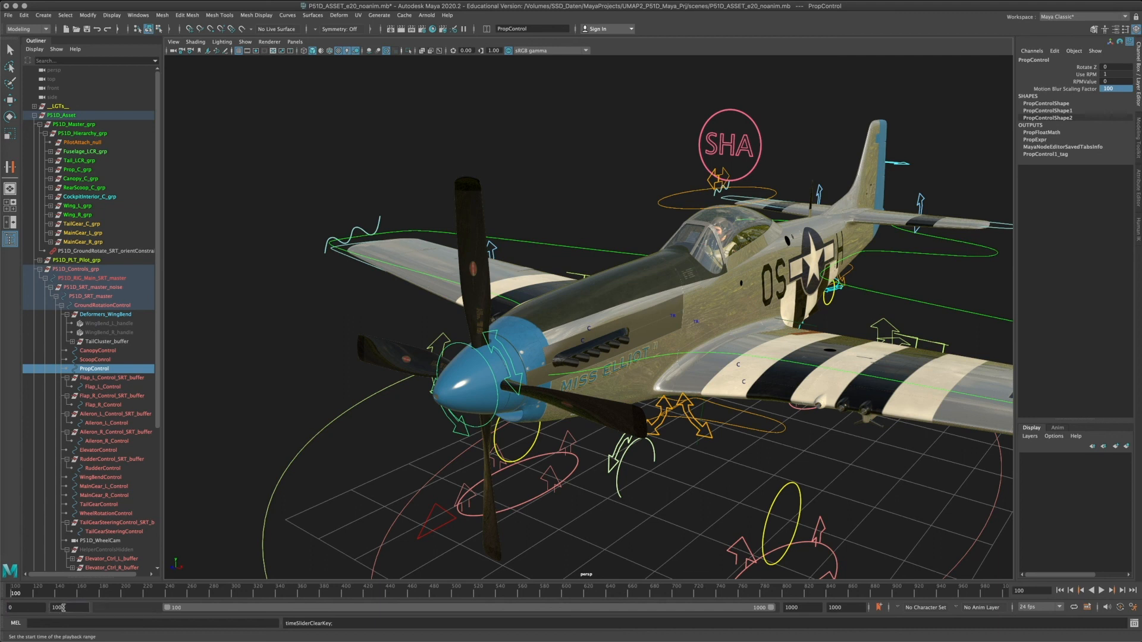
{"action": "left_click_drag", "start_coordinate": [80, 595], "coordinate": [12, 595]}
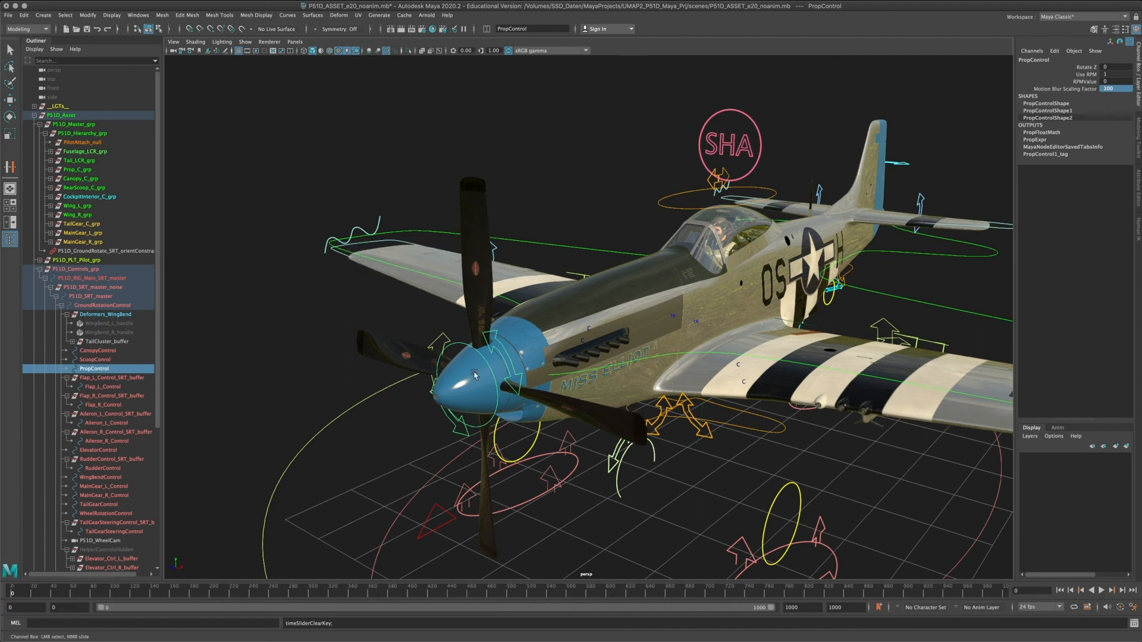
- Examine the whole aircraft and its rig controls from a low side angle and a raised front angle
{"action": "middle_click_drag", "start_coordinate": [666, 272], "coordinate": [565, 273], "text": "alt"}
{"action": "left_click_drag", "start_coordinate": [565, 273], "coordinate": [550, 415], "text": "alt"}
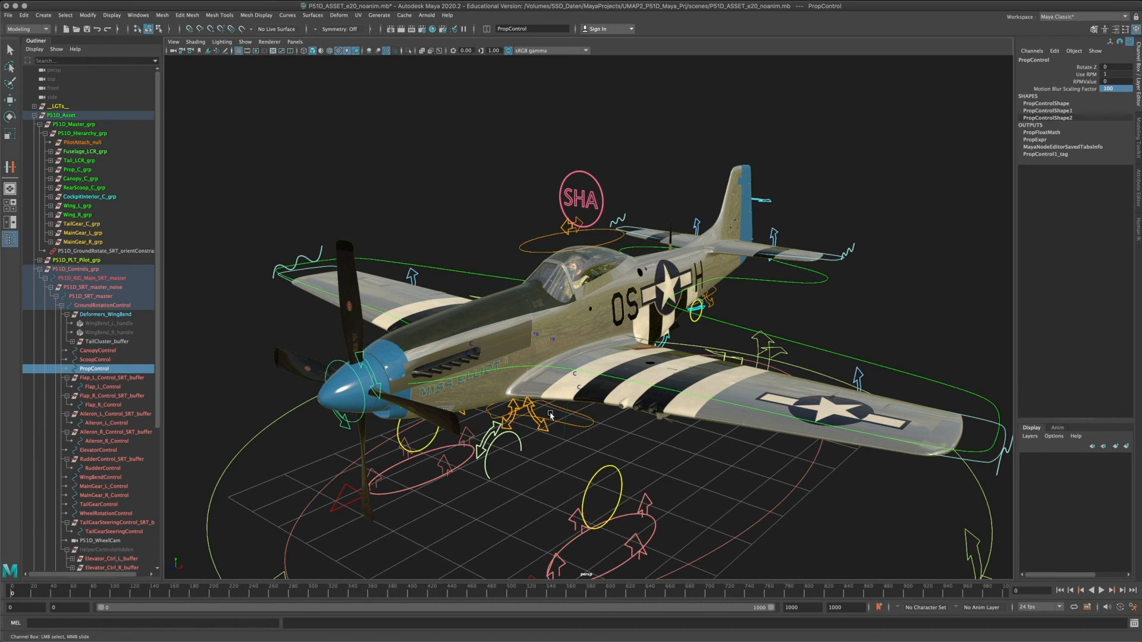
{"action": "left_click_drag", "start_coordinate": [543, 363], "coordinate": [343, 513], "text": "alt"}
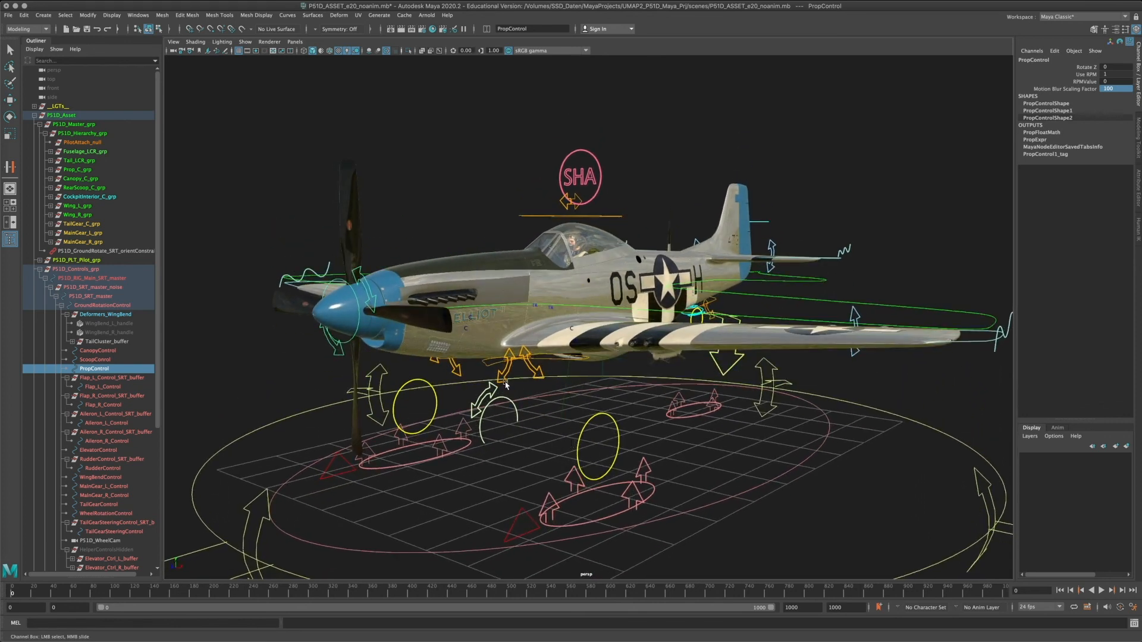
{"action": "middle_click_drag", "start_coordinate": [509, 381], "coordinate": [521, 408], "text": "alt"}
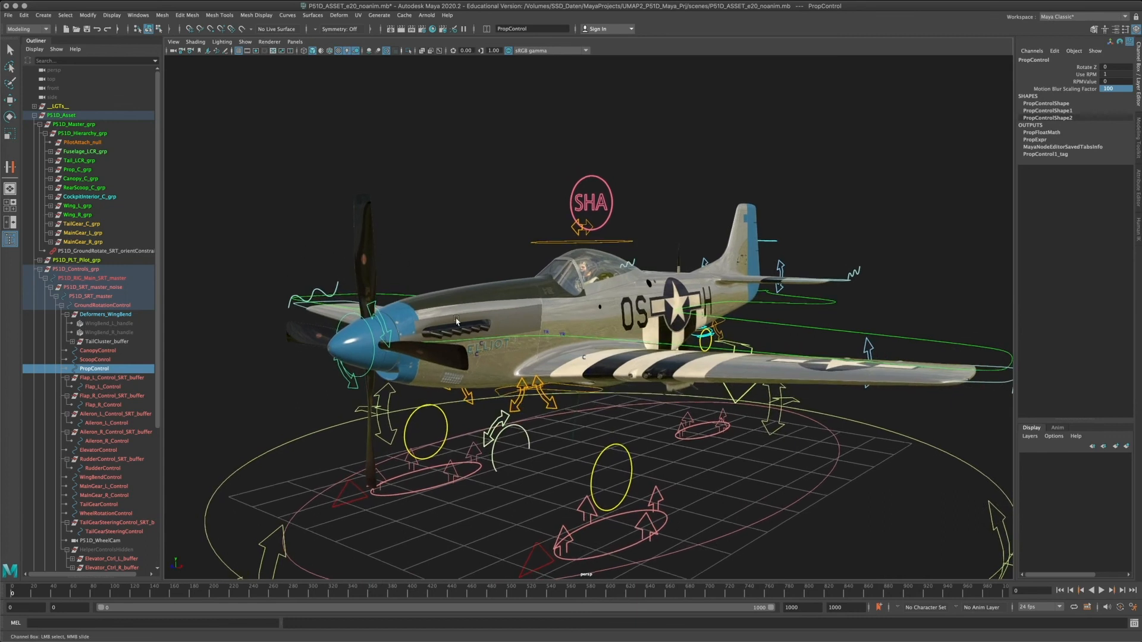
{"action": "left_click_drag", "start_coordinate": [391, 362], "coordinate": [506, 372], "text": "alt"}
{"action": "right_click_drag", "start_coordinate": [506, 375], "coordinate": [600, 380], "text": "alt"}
{"action": "left_click_drag", "start_coordinate": [601, 381], "coordinate": [529, 389], "text": "alt"}
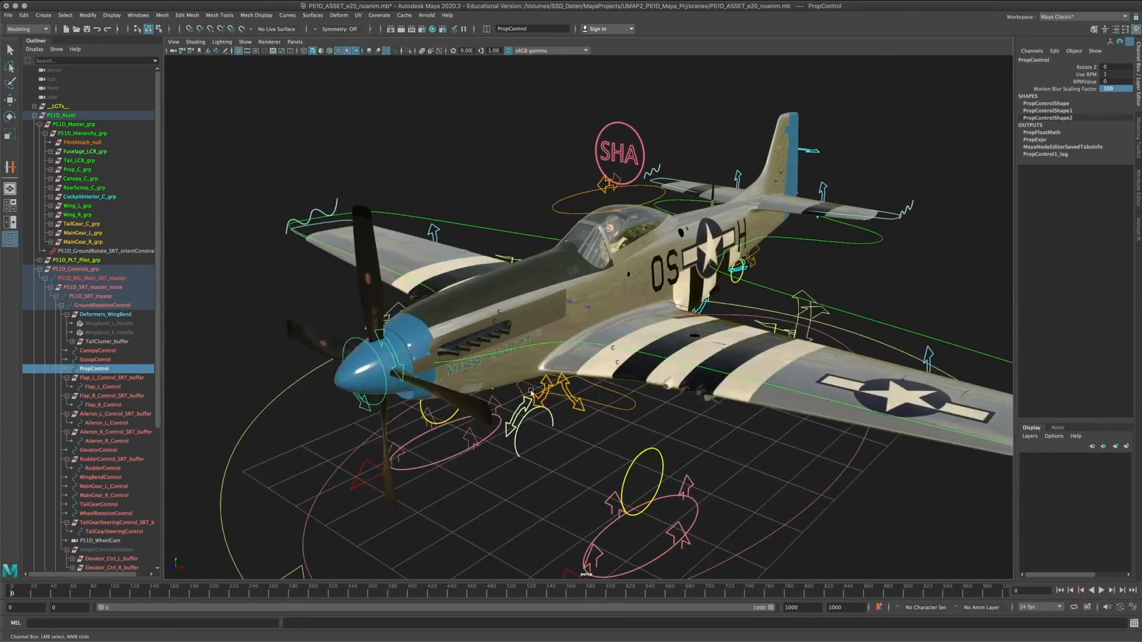
- Search the system for "terminal" and switch to the Terminal app
{"action": "key", "text": "super+space"}
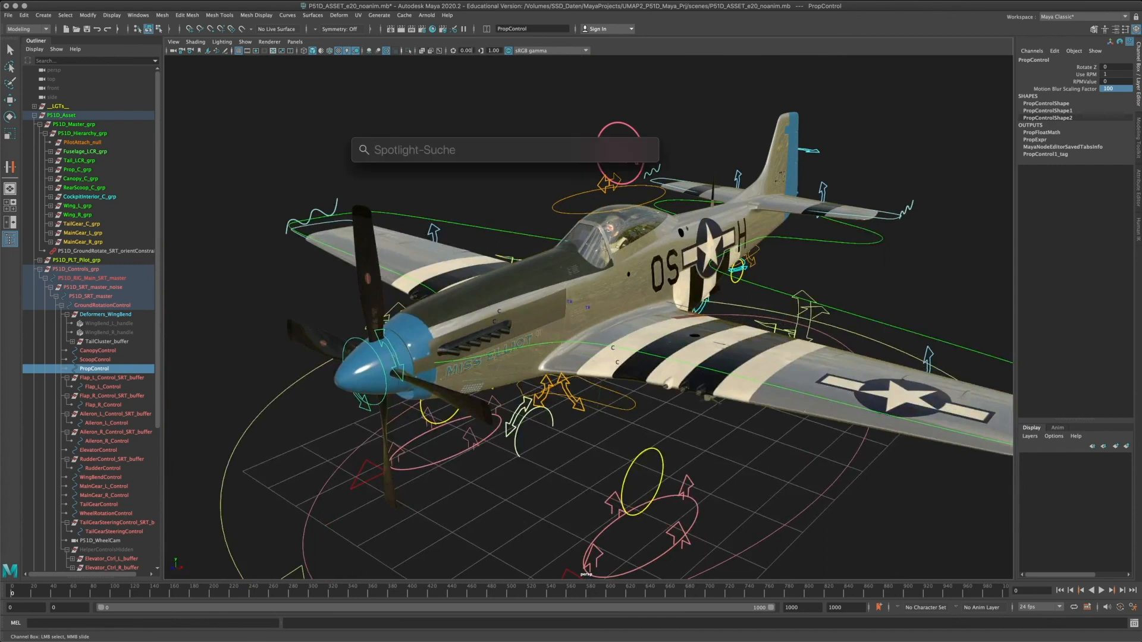
{"action": "type", "text": "terminal"}
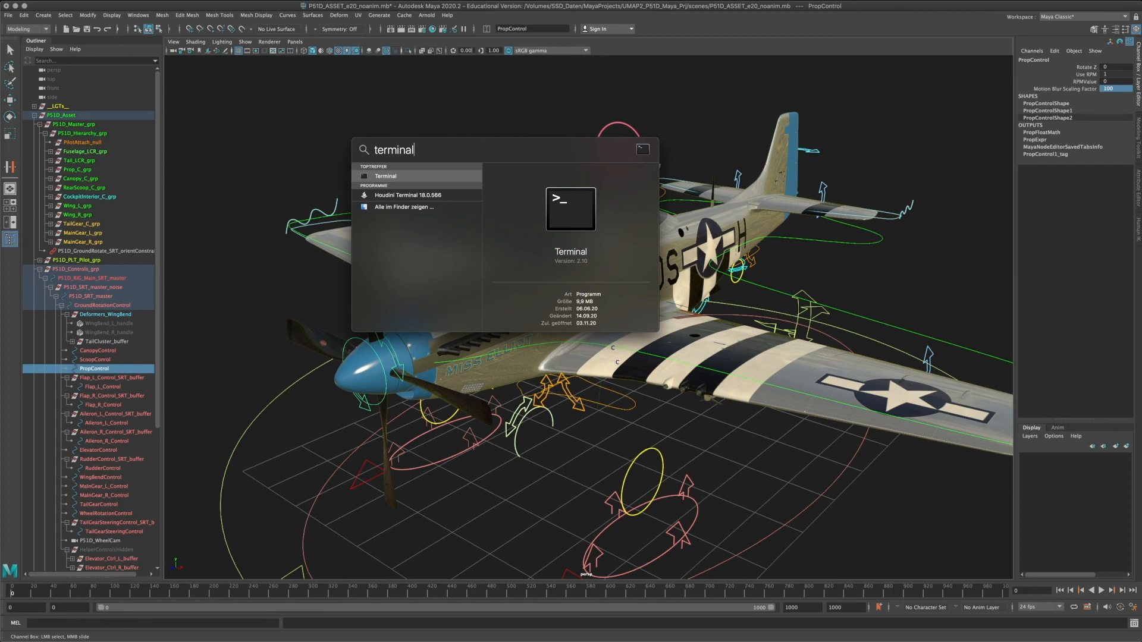
{"action": "key", "text": "Return"}
- Launch a second Maya instance with the command open -n /Applications/Autodesk/maya2020/Maya.app
{"action": "type", "text": "open -n /Applications/Autodesk/maya2020/Maya.app"}
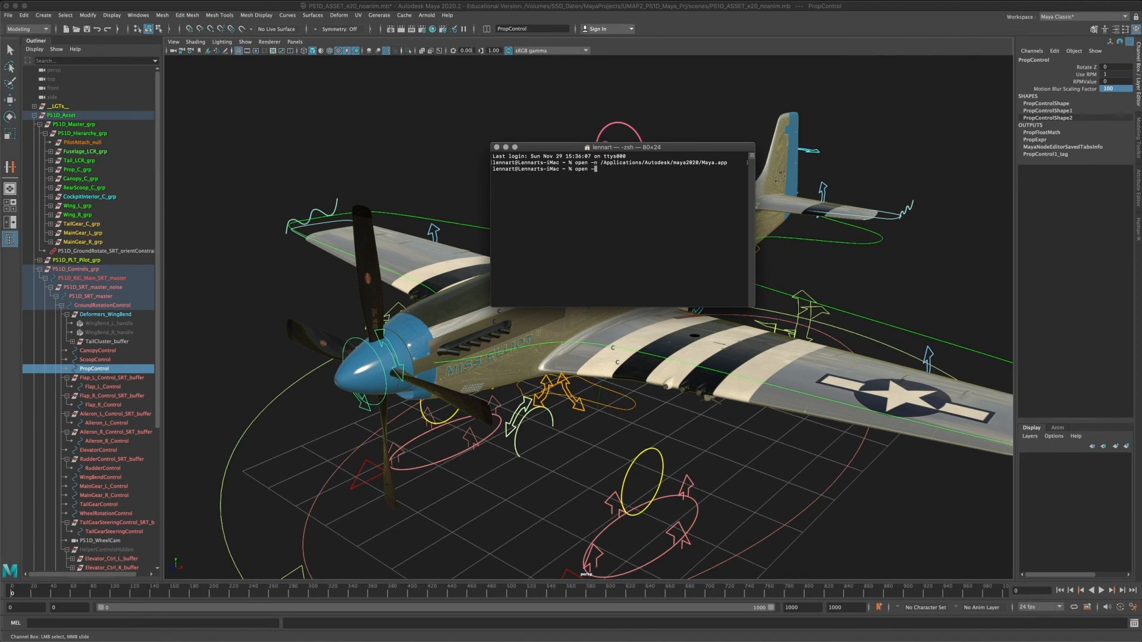
{"action": "key", "text": "BackSpace"}
{"action": "key", "text": "BackSpace"}
{"action": "key", "text": "BackSpace"}
{"action": "key", "text": "BackSpace"}
{"action": "key", "text": "BackSpace"}
{"action": "key", "text": "BackSpace"}
{"action": "key", "text": "BackSpace"}
{"action": "key", "text": "BackSpace"}
{"action": "key", "text": "Up"}
{"action": "left_click_drag", "start_coordinate": [716, 147], "coordinate": [736, 149]}
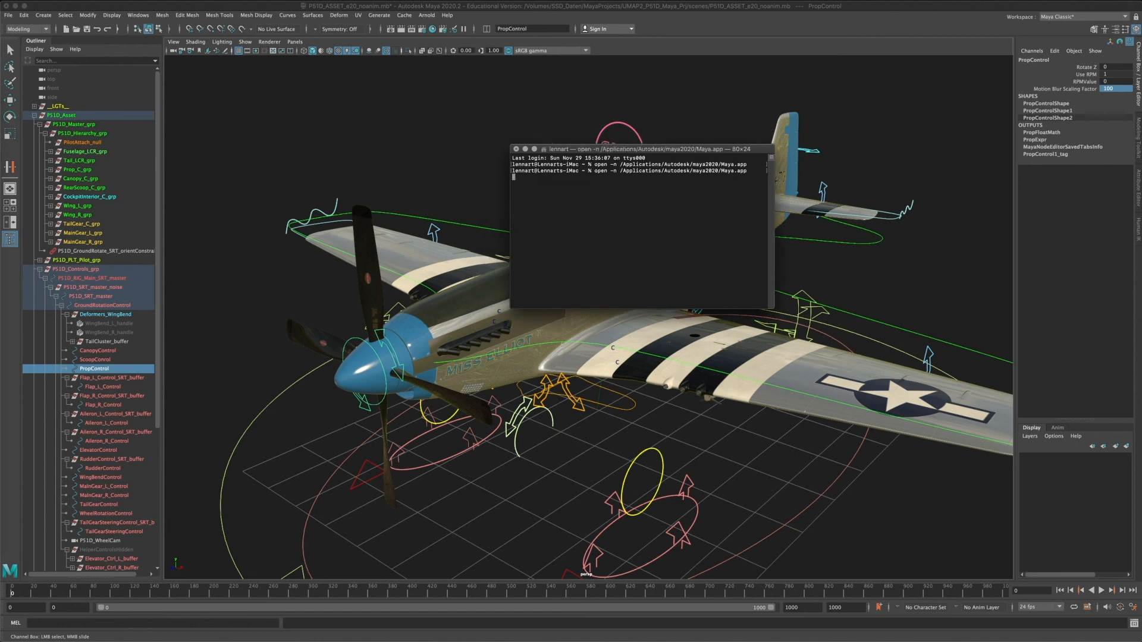
{"action": "key", "text": "Return"}
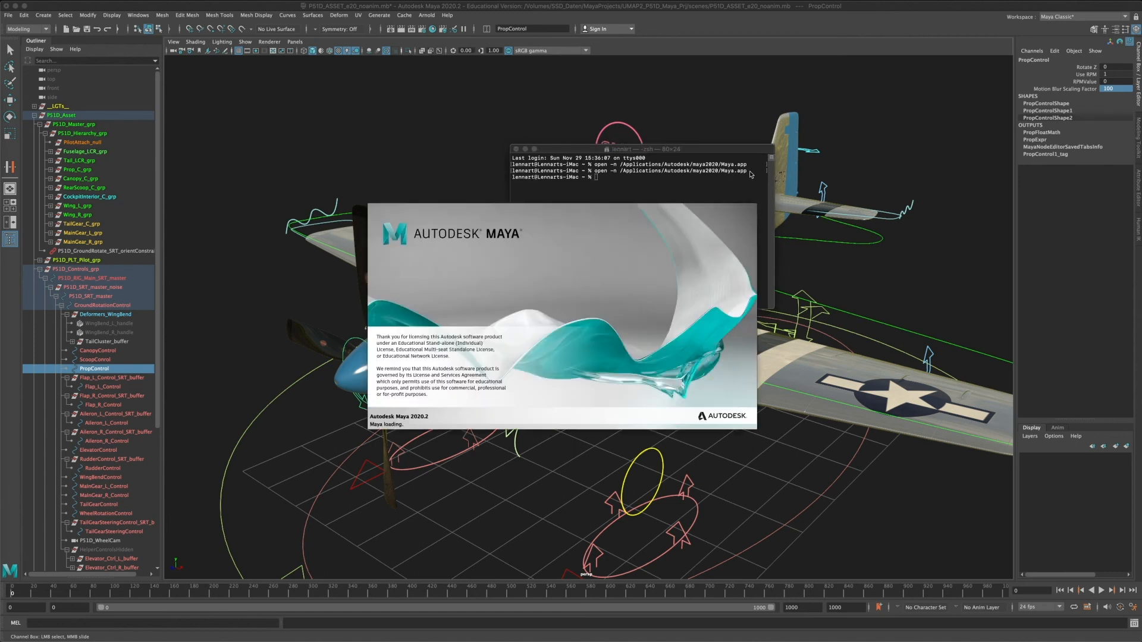